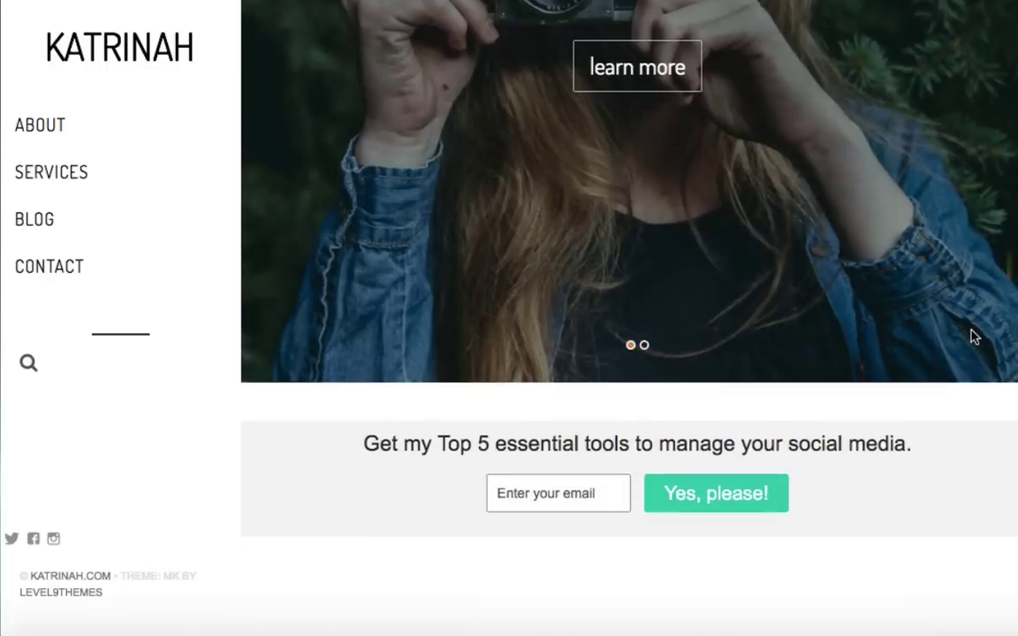
- Scroll through the Resources page's hosting, course and WordPress plugin recommendations
scroll(975, 337, "up", 1)
scroll(975, 337, "up", 2)
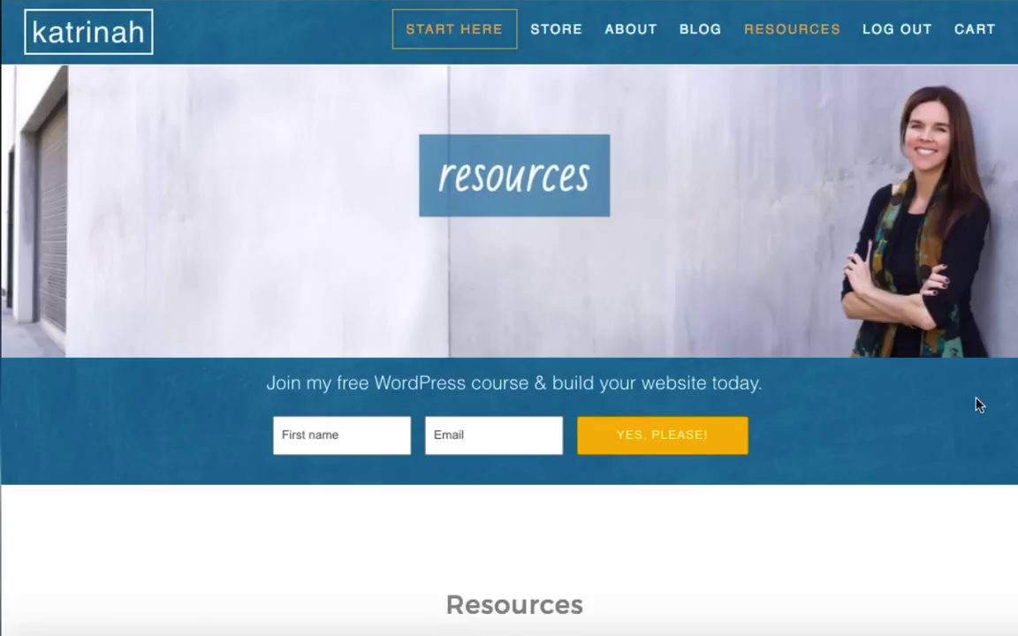
scroll(978, 405, "down", 5)
scroll(979, 405, "down", 5)
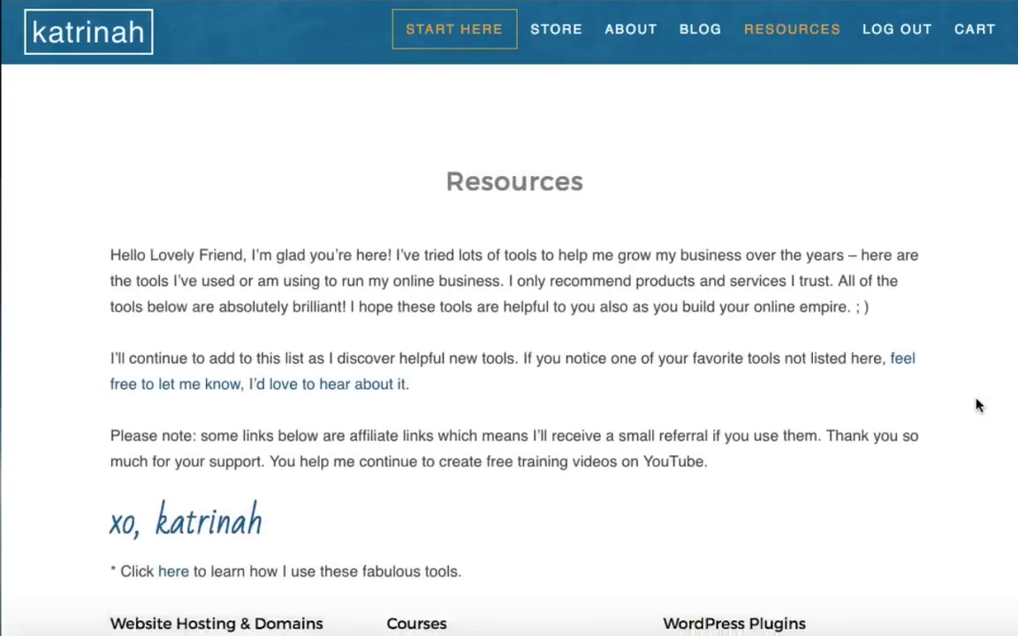
scroll(978, 405, "down", 6)
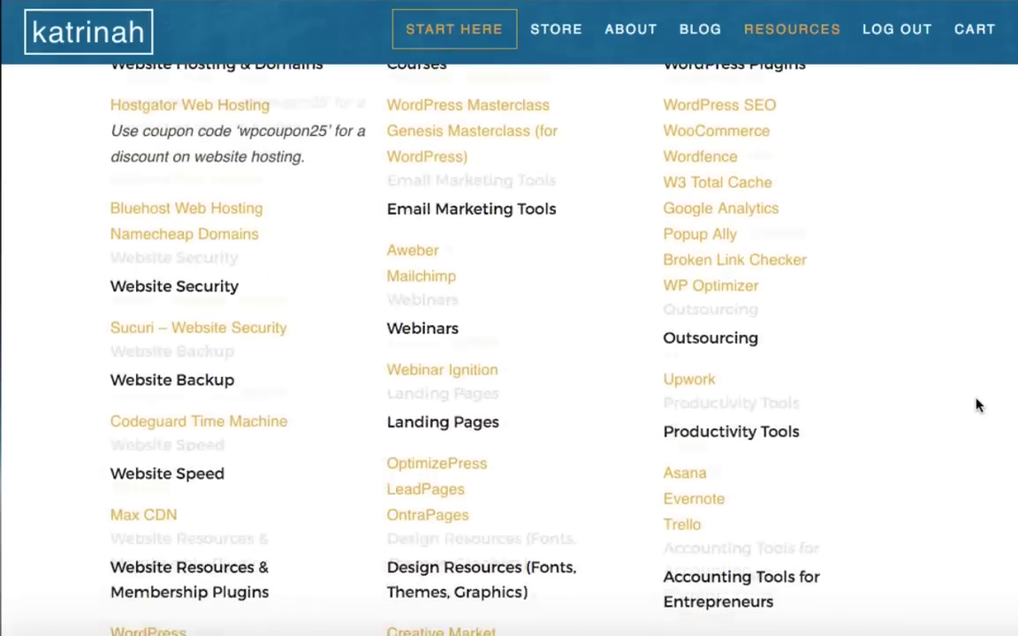
scroll(978, 405, "down", 3)
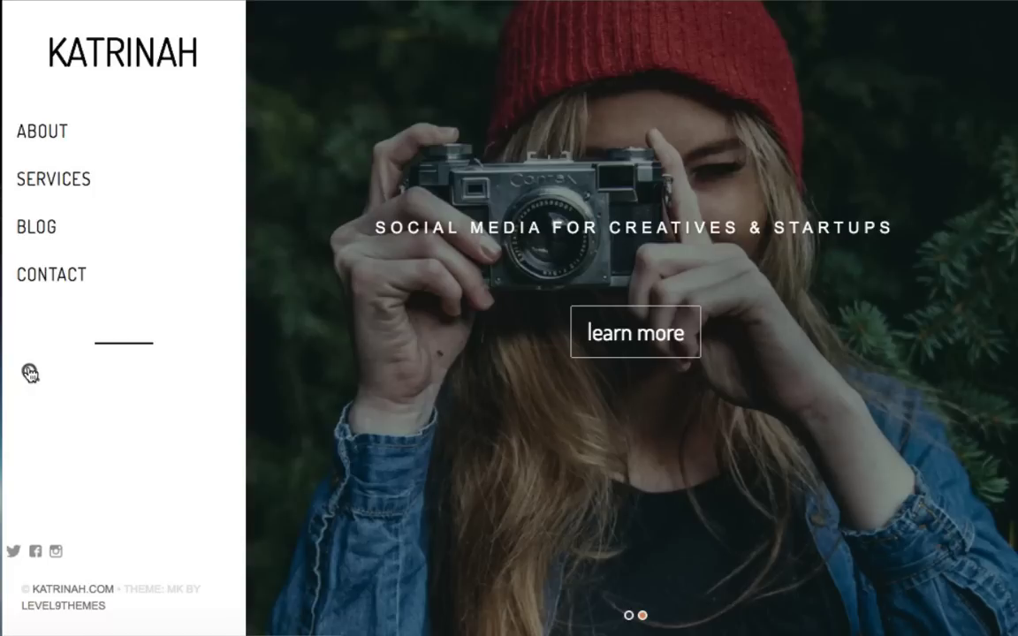
left_click(30, 373)
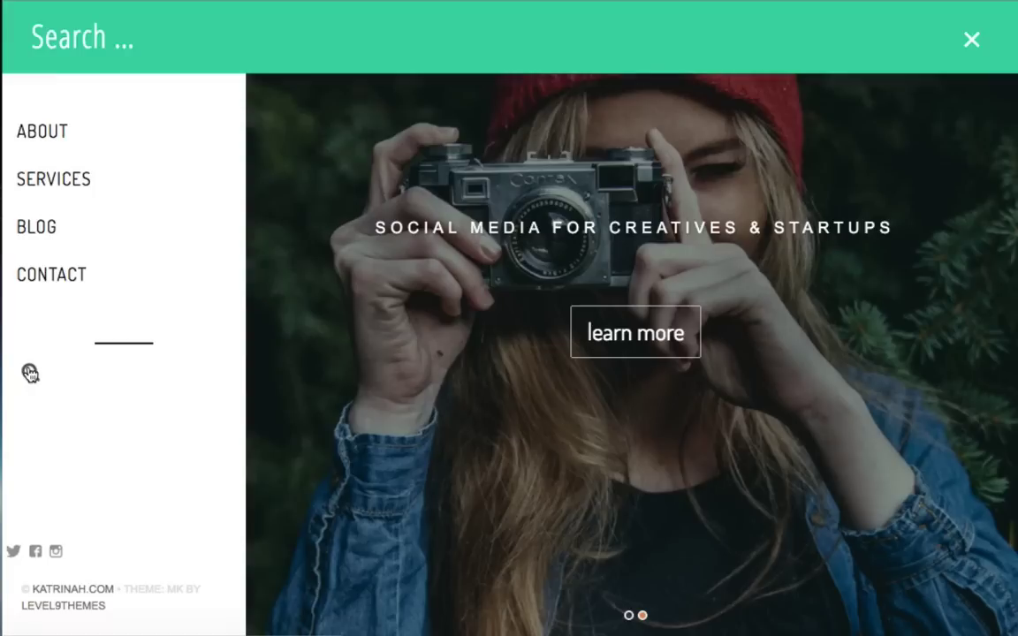
left_click(88, 35)
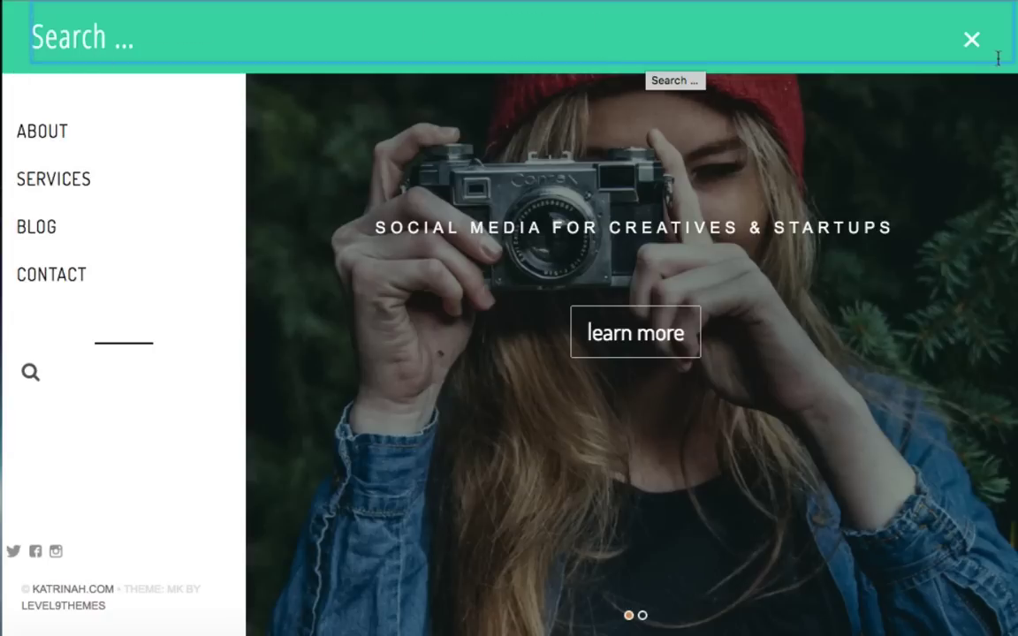
left_click(972, 39)
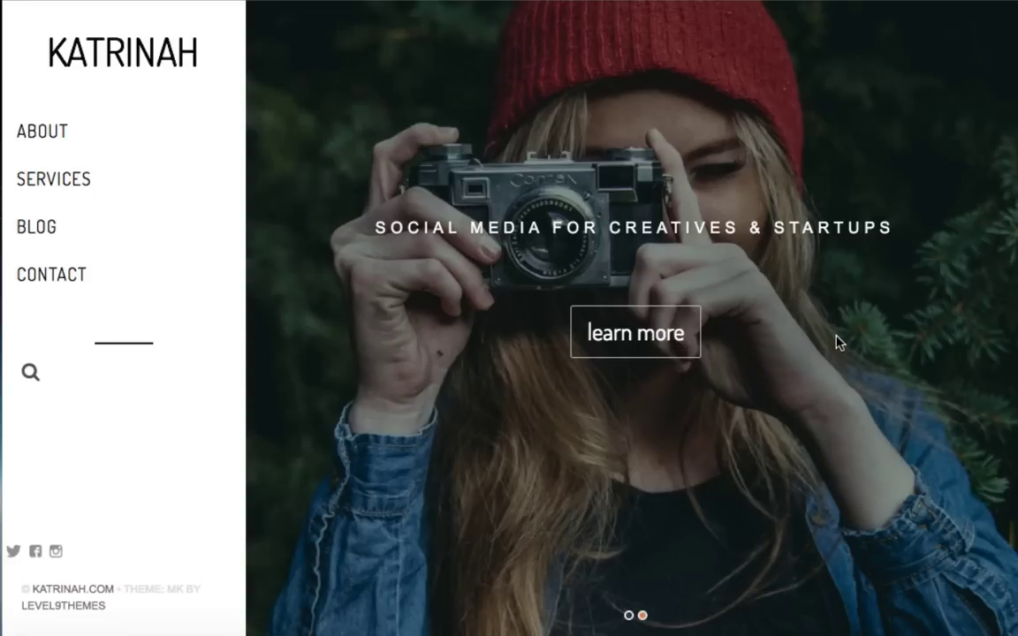
scroll(839, 343, "down", 3)
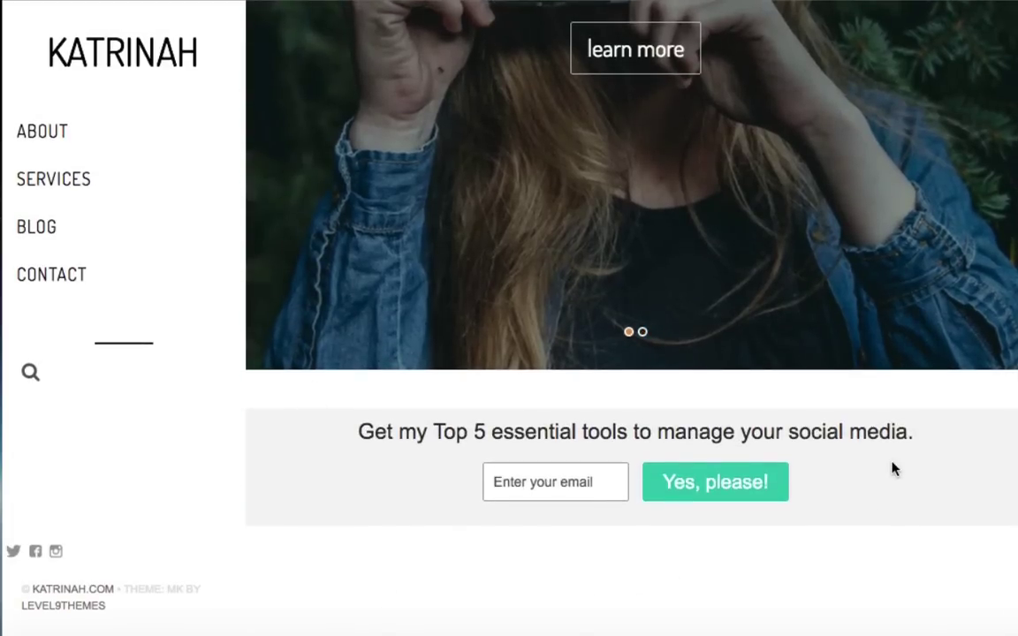
scroll(174, 485, "up", 3)
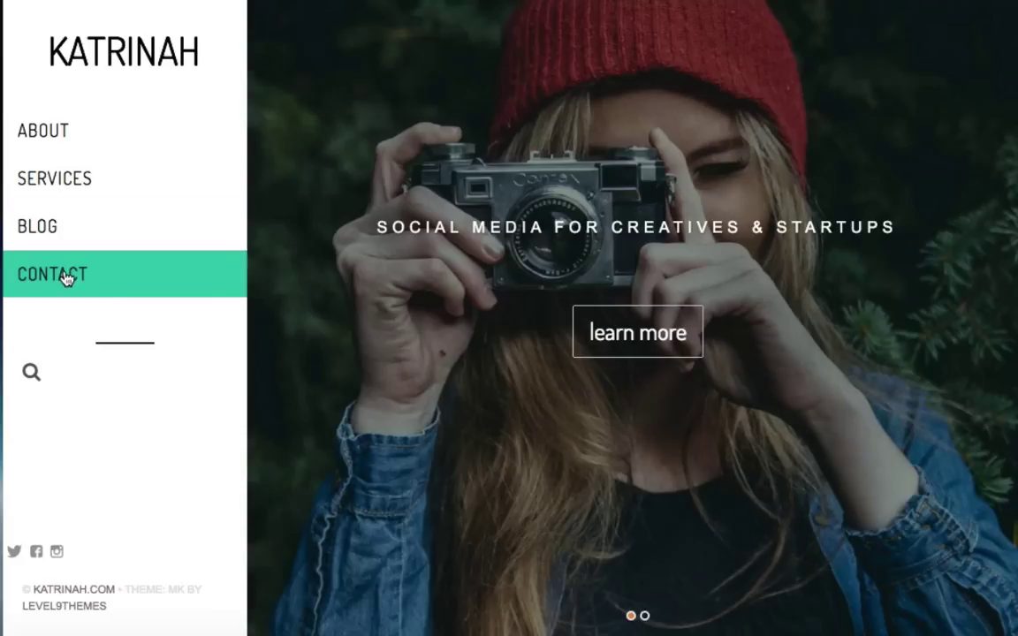
left_click(42, 132)
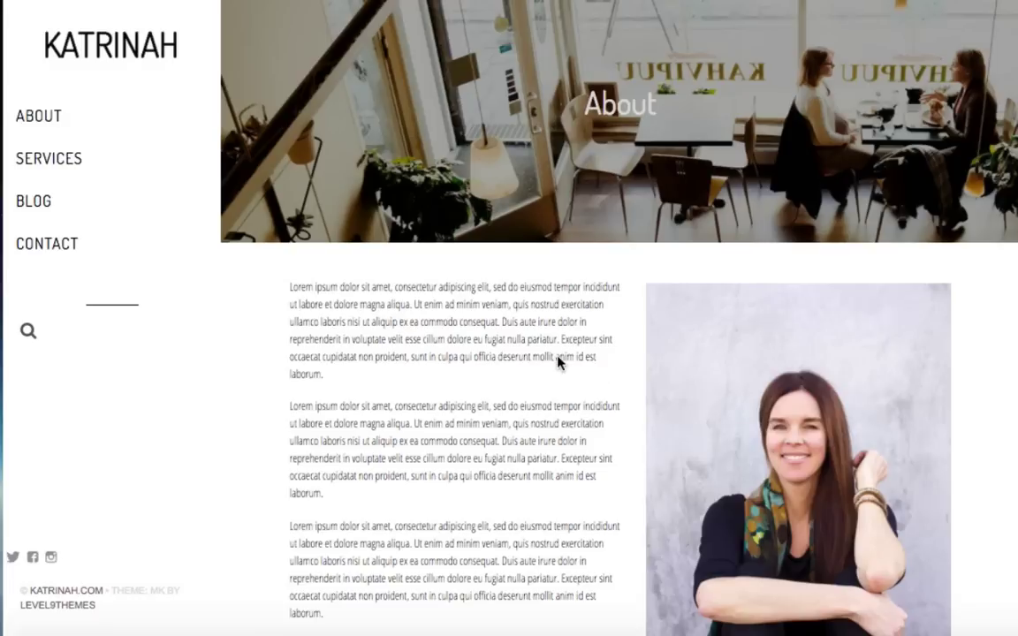
scroll(558, 362, "down", 4)
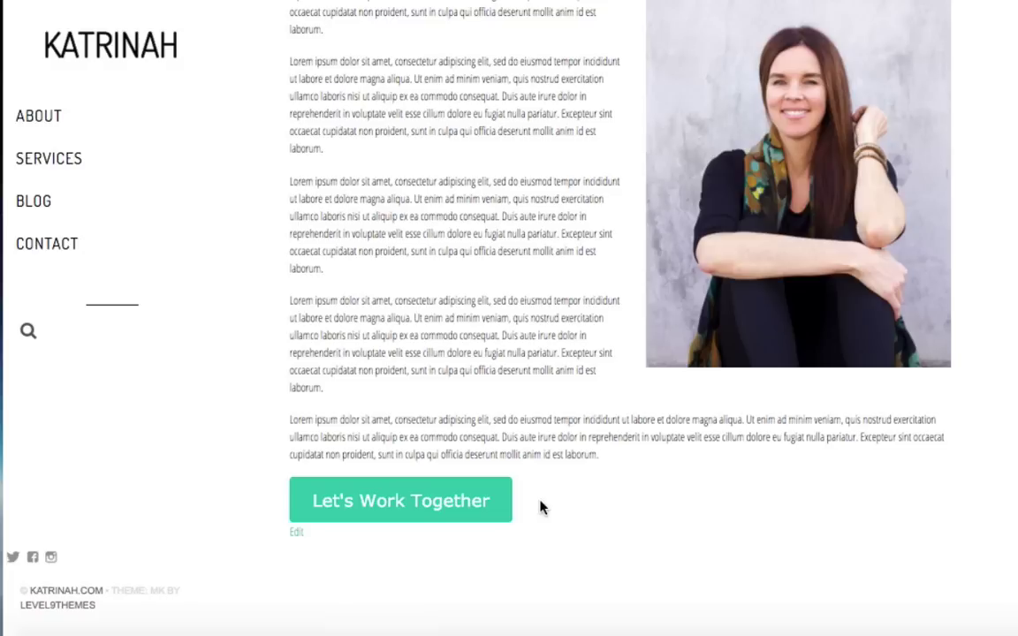
scroll(510, 337, "up", 4)
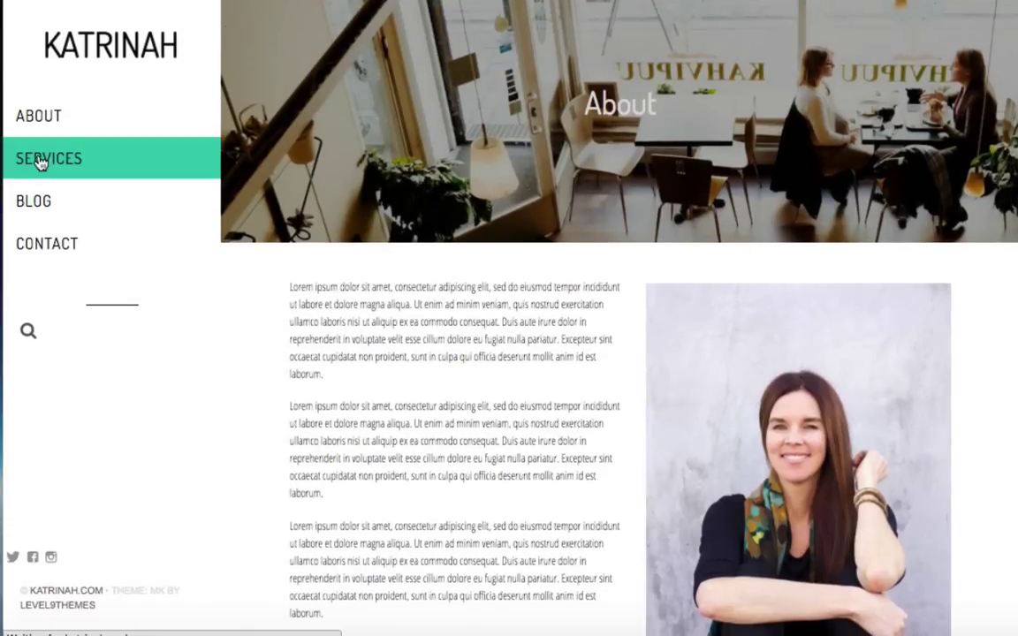
left_click(40, 164)
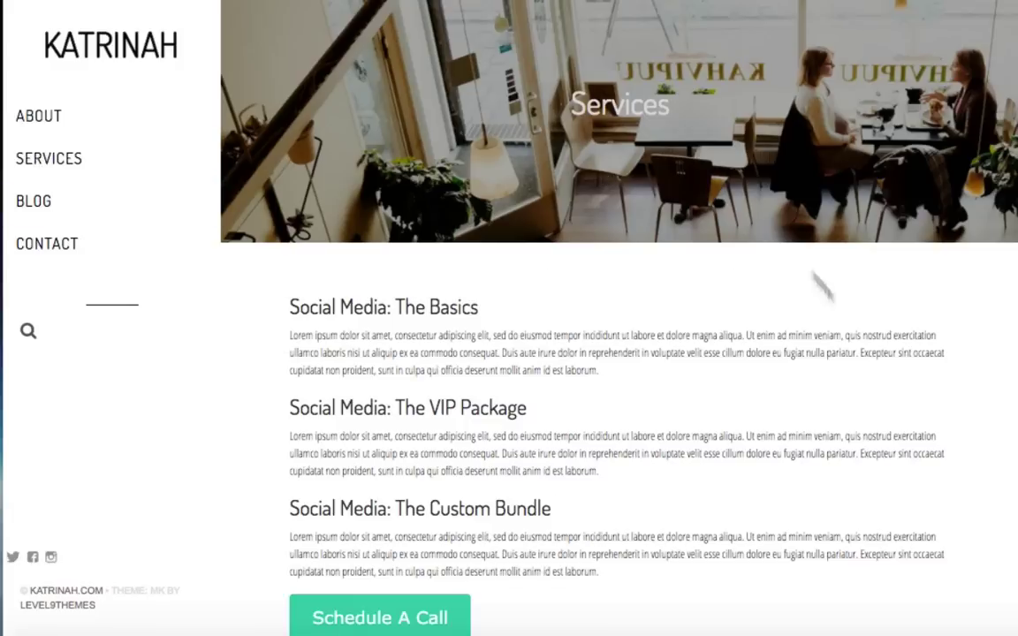
scroll(657, 445, "down", 2)
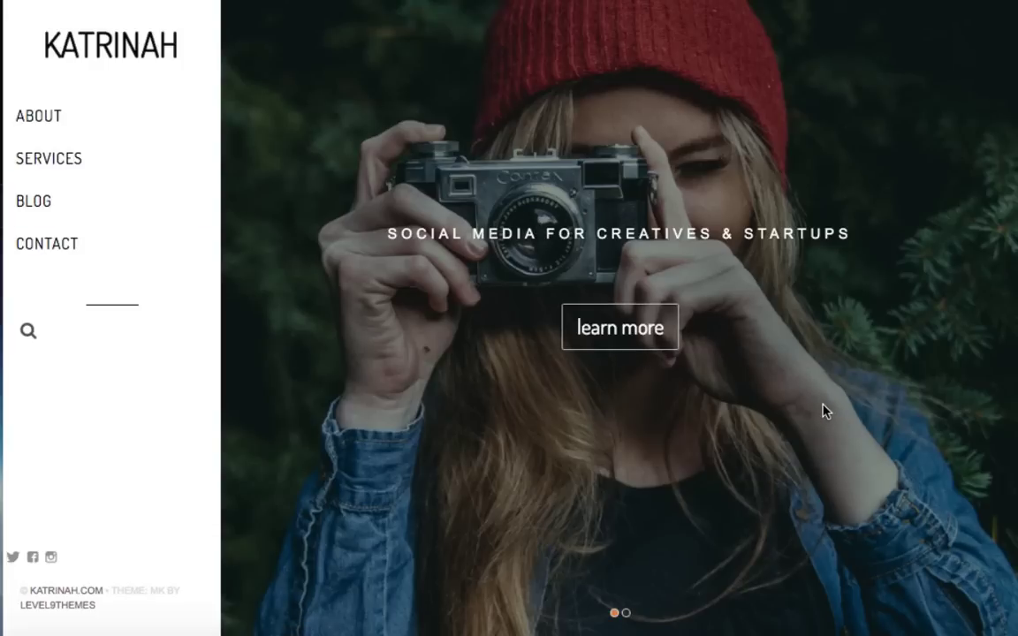
- Scroll down the KATRINAH homepage past the blog grid and pagination
scroll(787, 396, "down", 4)
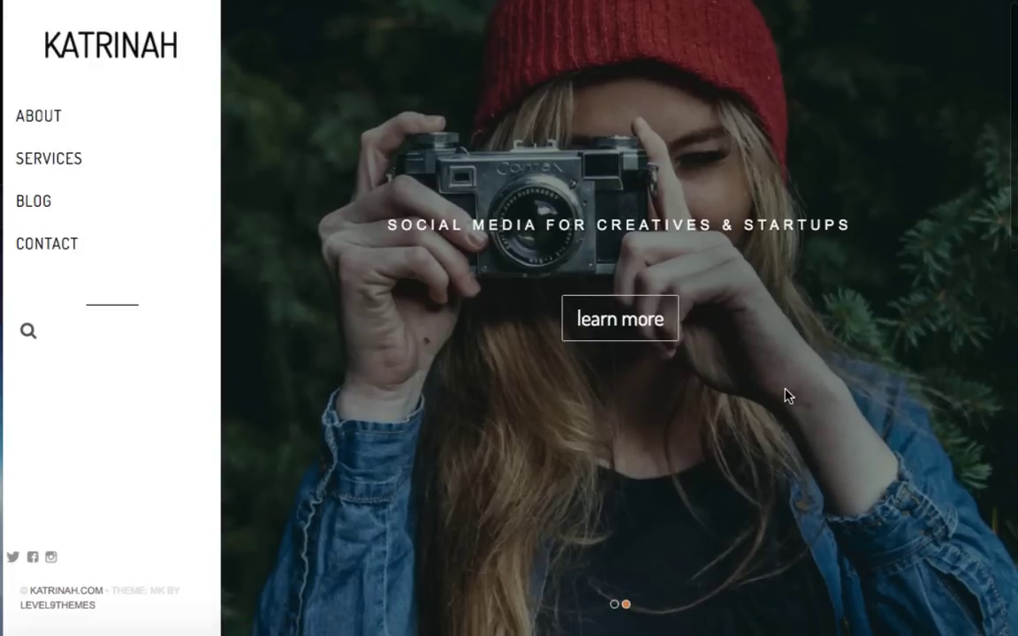
scroll(786, 396, "down", 3)
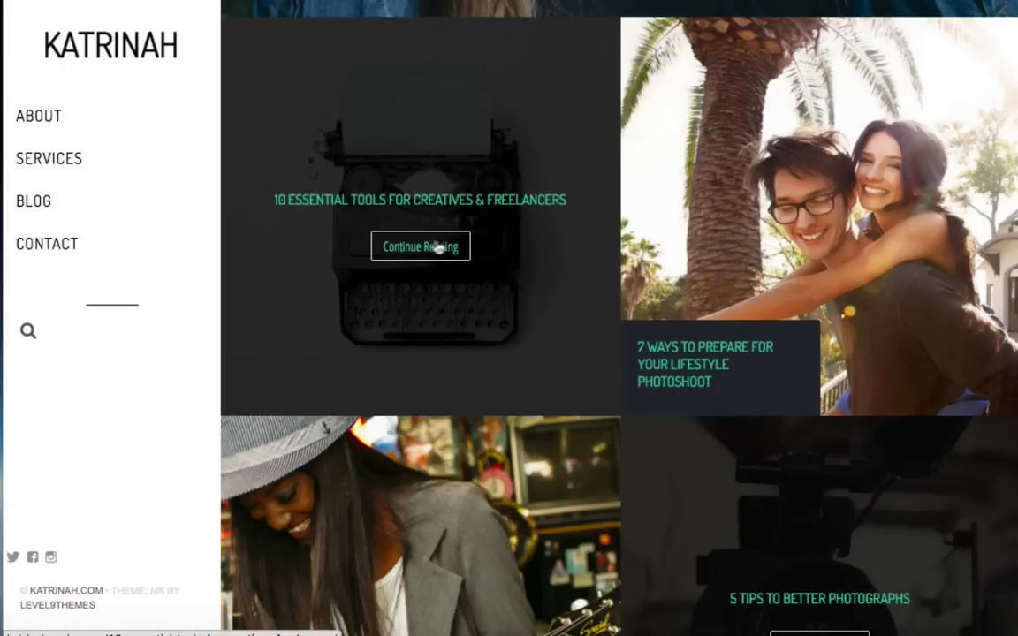
scroll(742, 341, "down", 5)
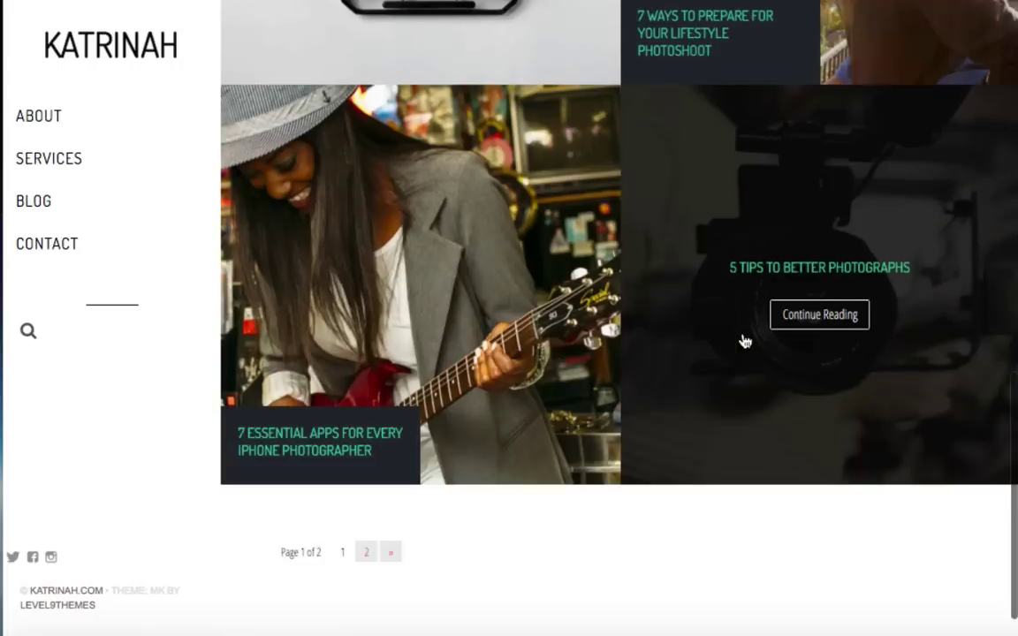
scroll(742, 341, "up", 5)
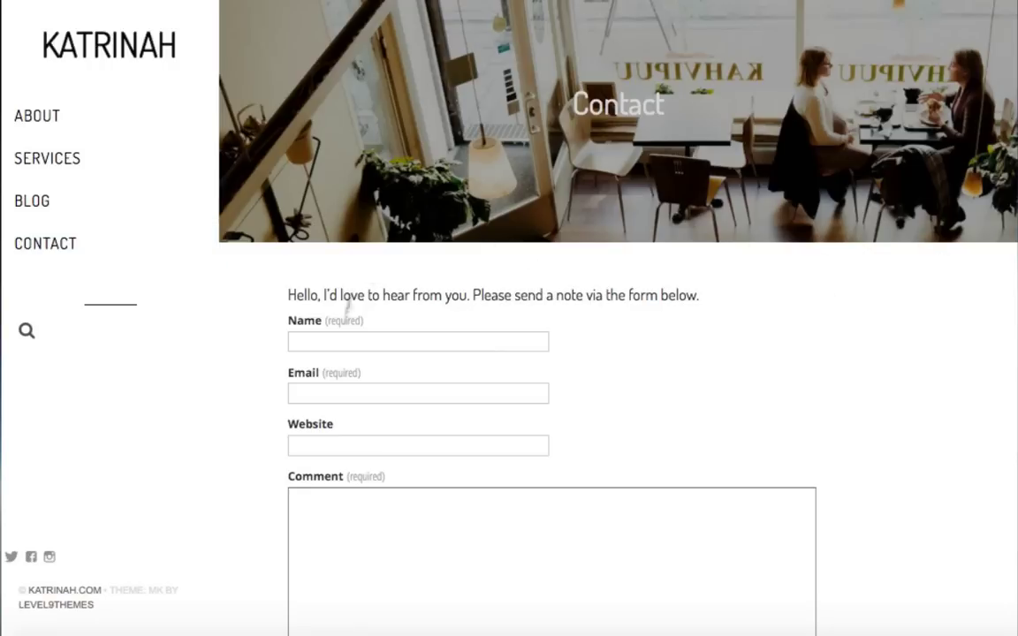
- Scroll to the Contact form's Submit button, then return home via the KATRINAH logo
scroll(819, 393, "down", 3)
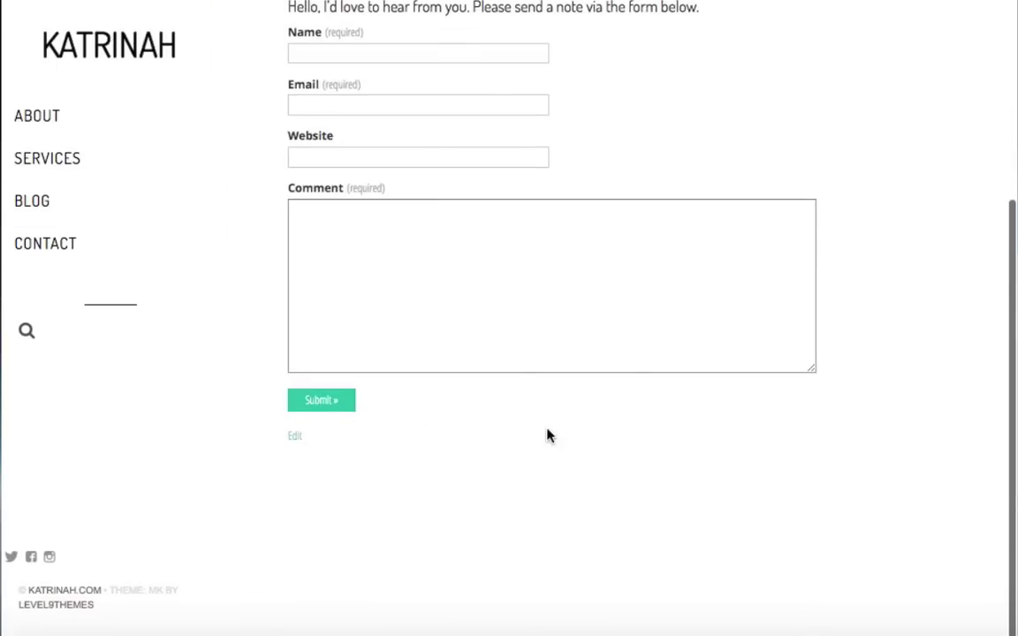
left_click(113, 50)
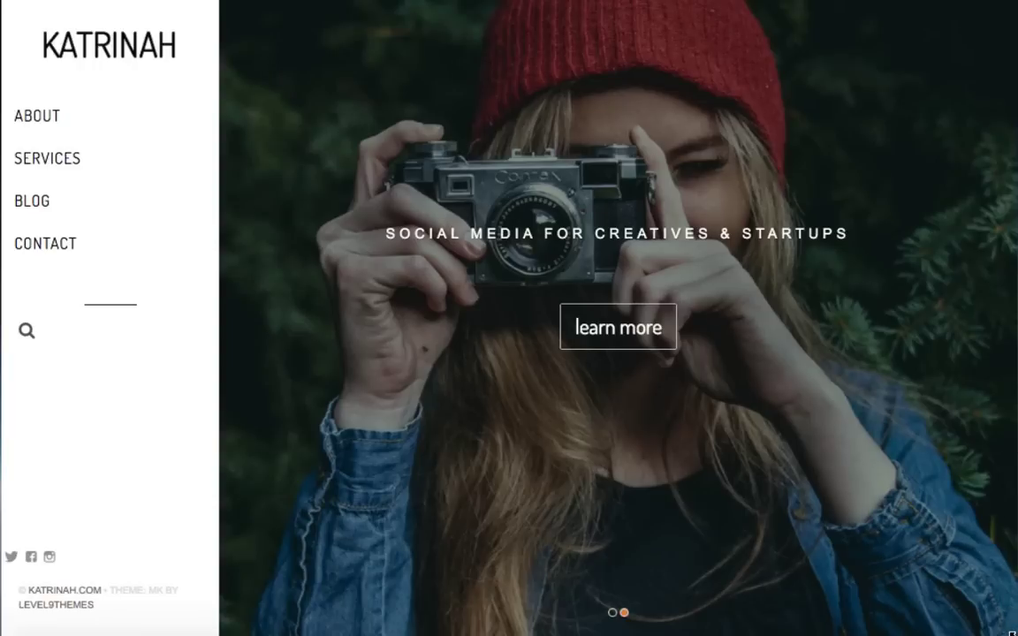
- Narrow the browser to the mobile layout and test the hamburger navigation menu
left_click_drag(1013, 633, 393, 495)
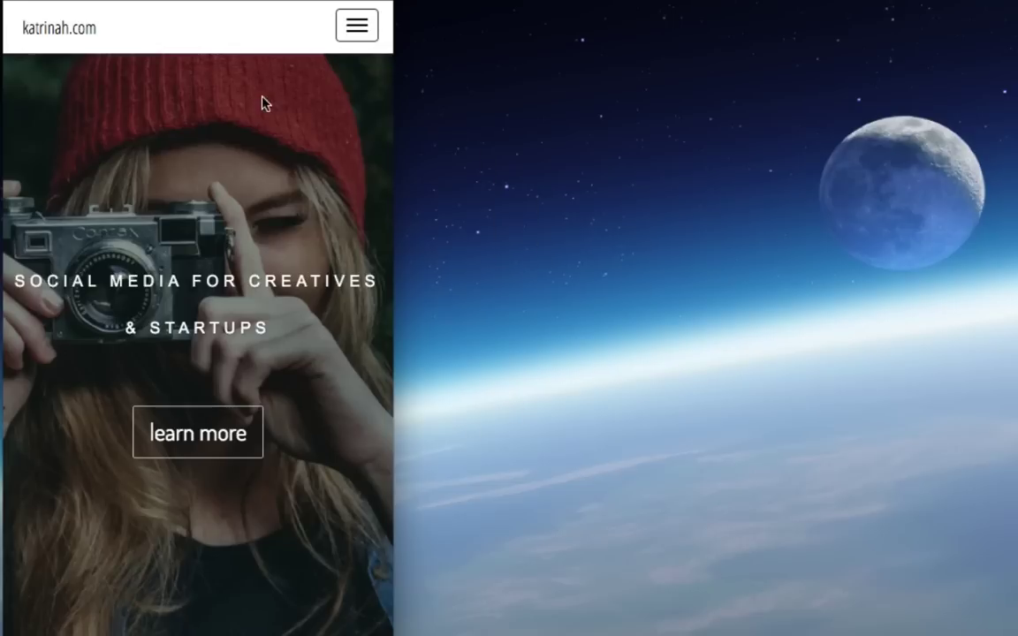
scroll(279, 119, "up", 2)
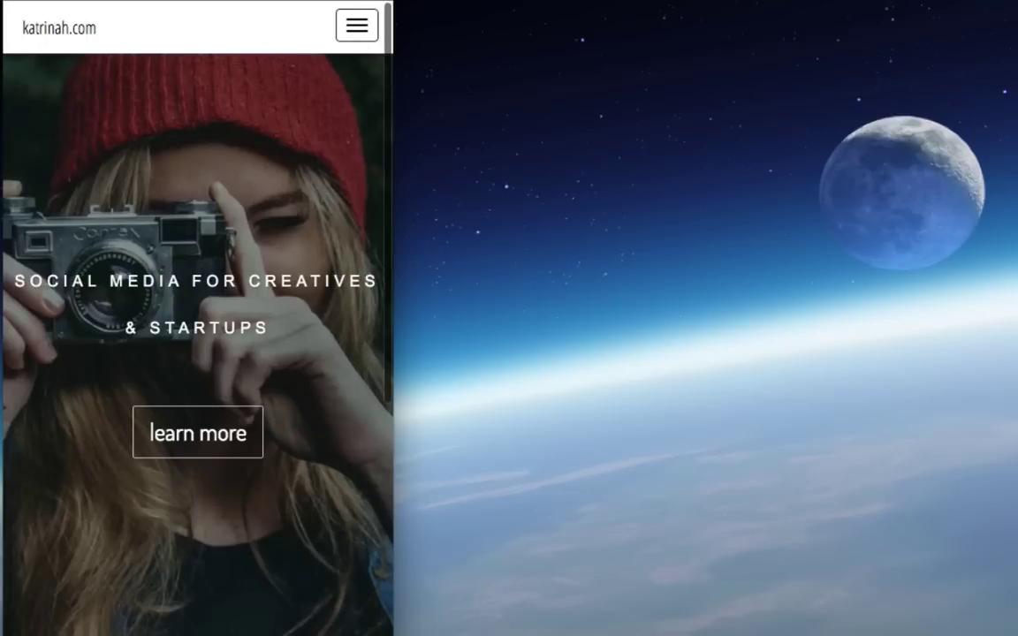
left_click(356, 30)
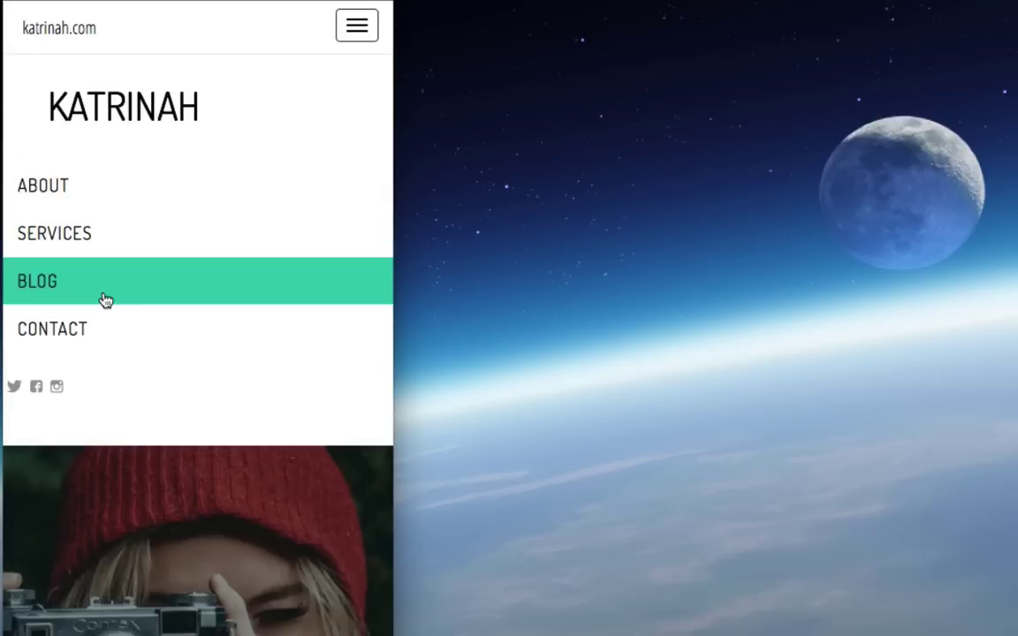
left_click(357, 39)
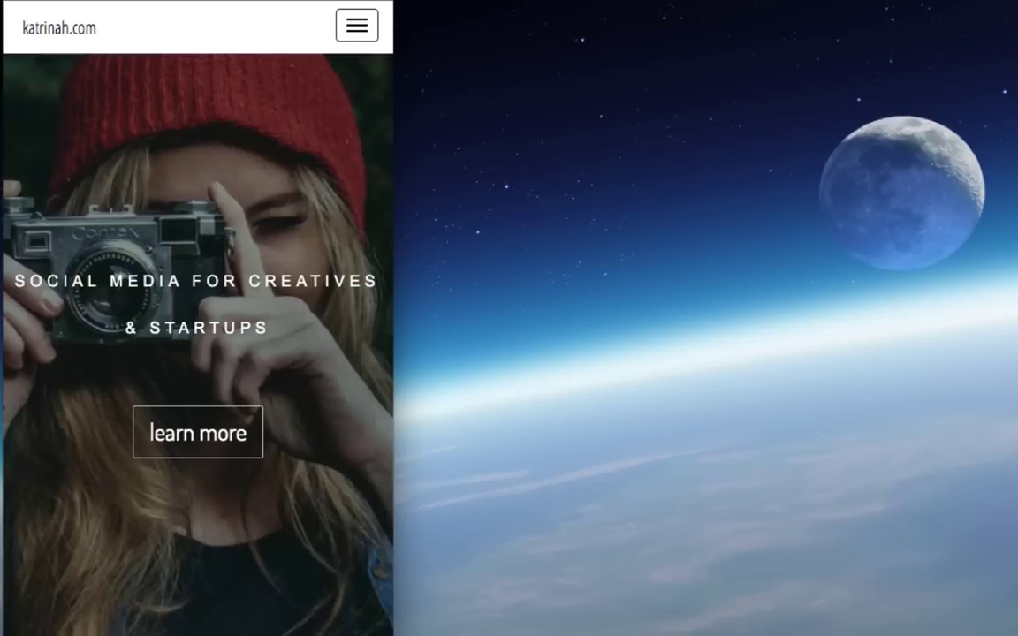
scroll(323, 416, "down", 5)
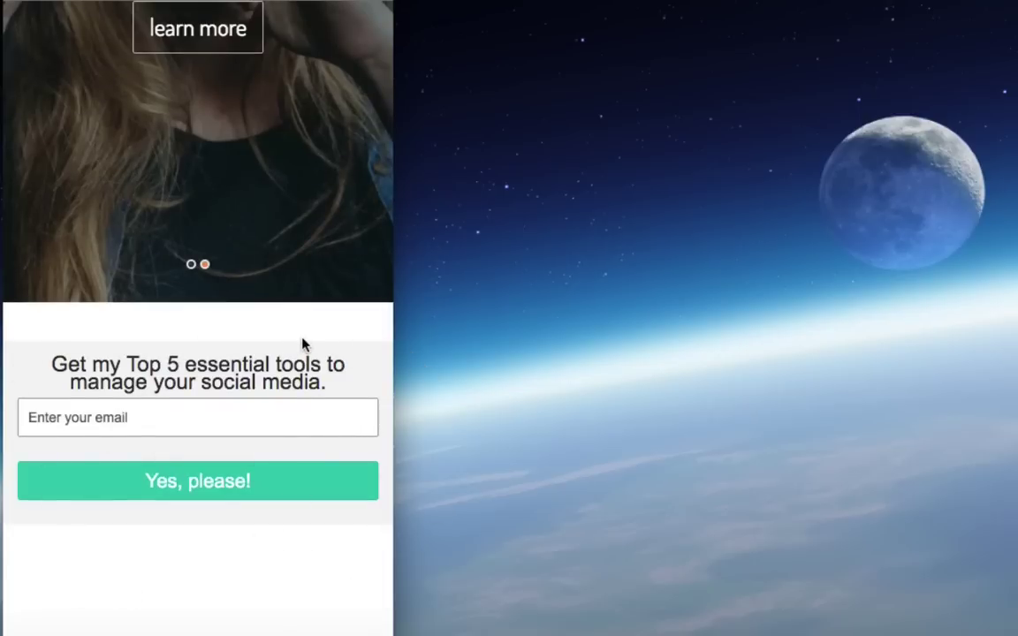
scroll(321, 189, "up", 5)
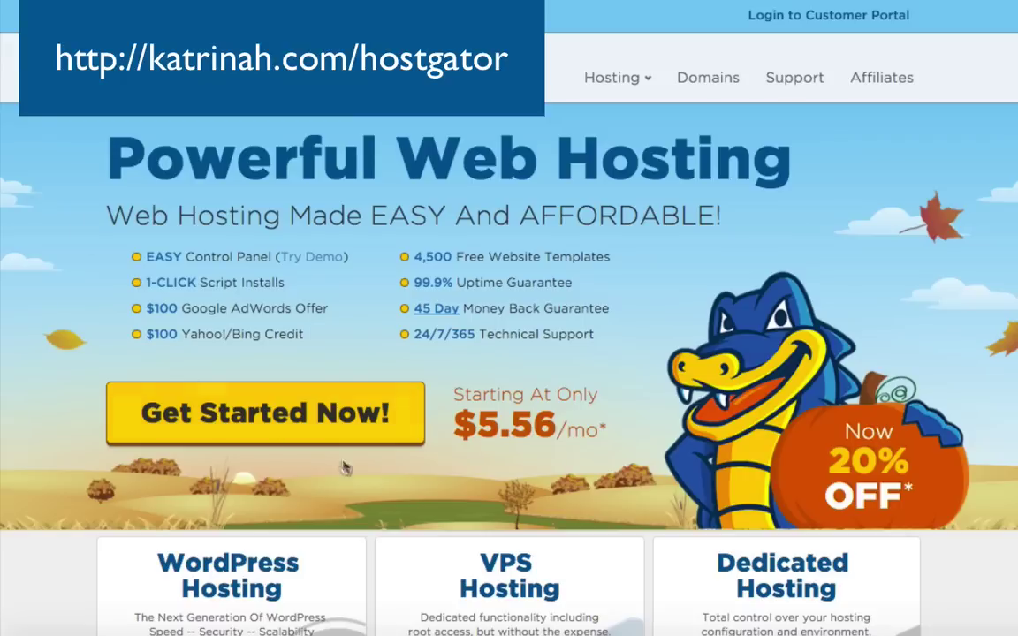
- Start a HostGator hosting sign-up and choose the Hatchling plan
left_click(272, 425)
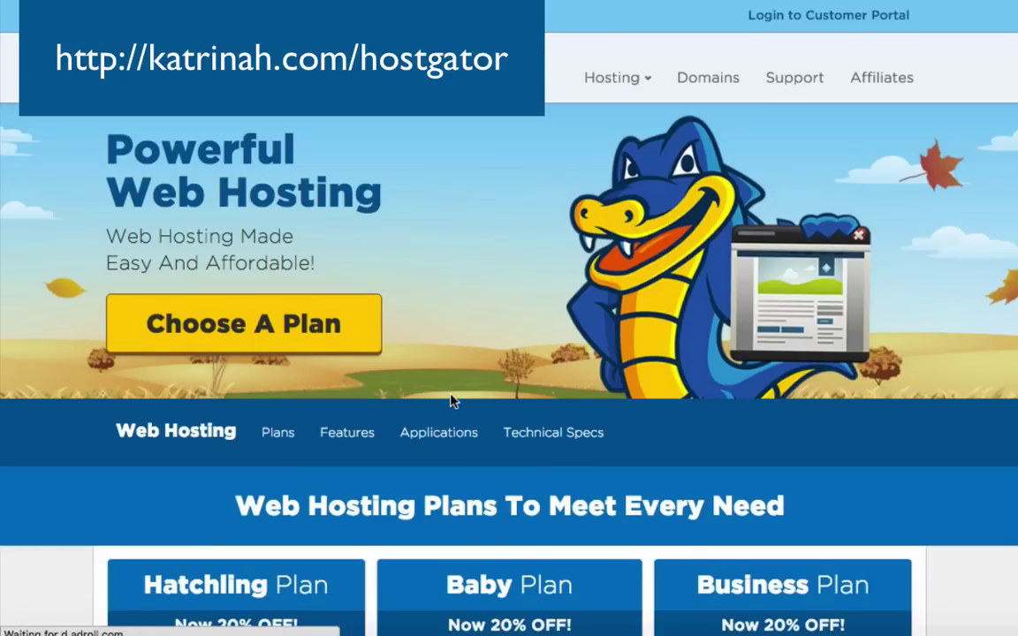
scroll(450, 401, "down", 5)
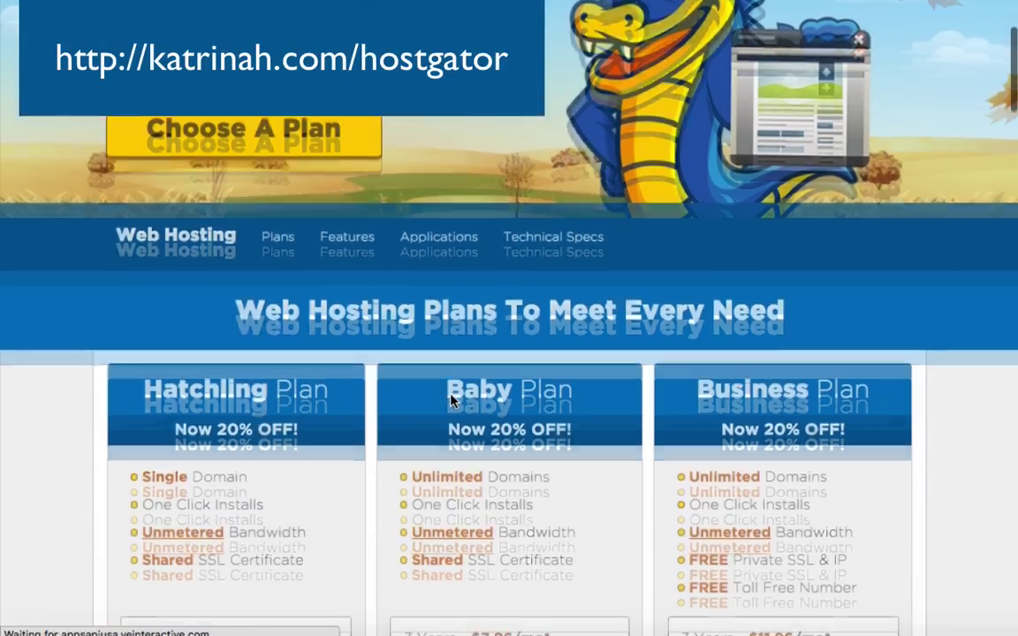
scroll(451, 395, "down", 1)
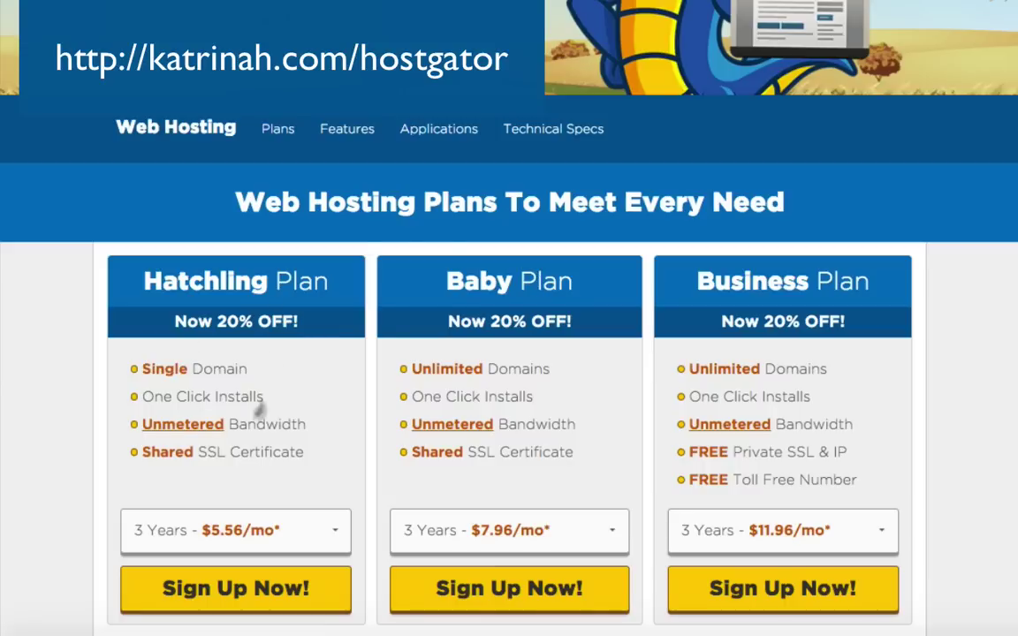
left_click(237, 595)
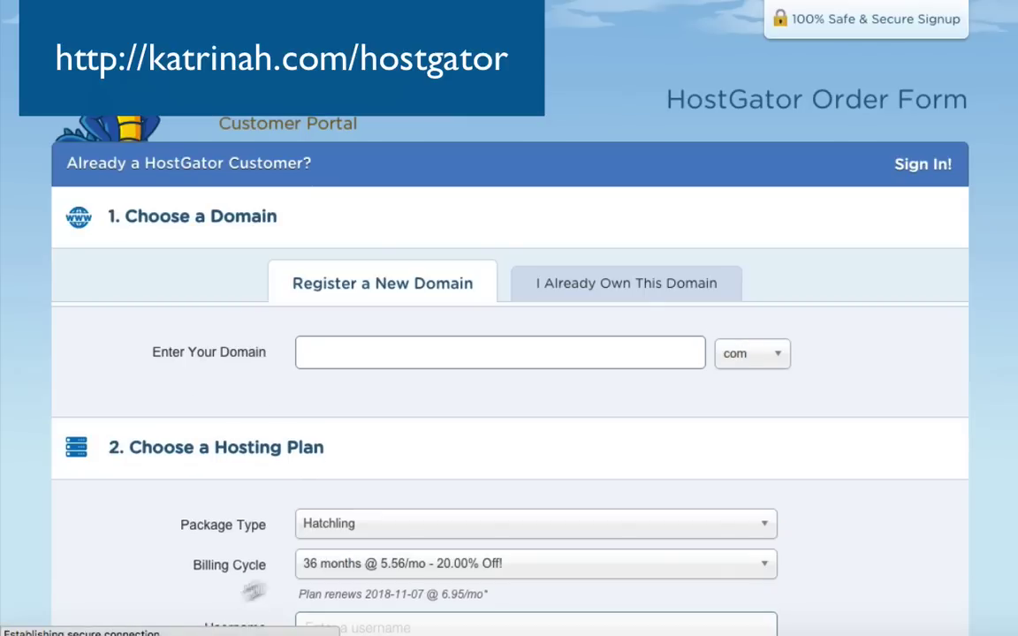
- Enter domain 'skjdbsajhbdajshdbajhdb', turn off Domain Privacy, and choose 6-month billing
left_click(343, 352)
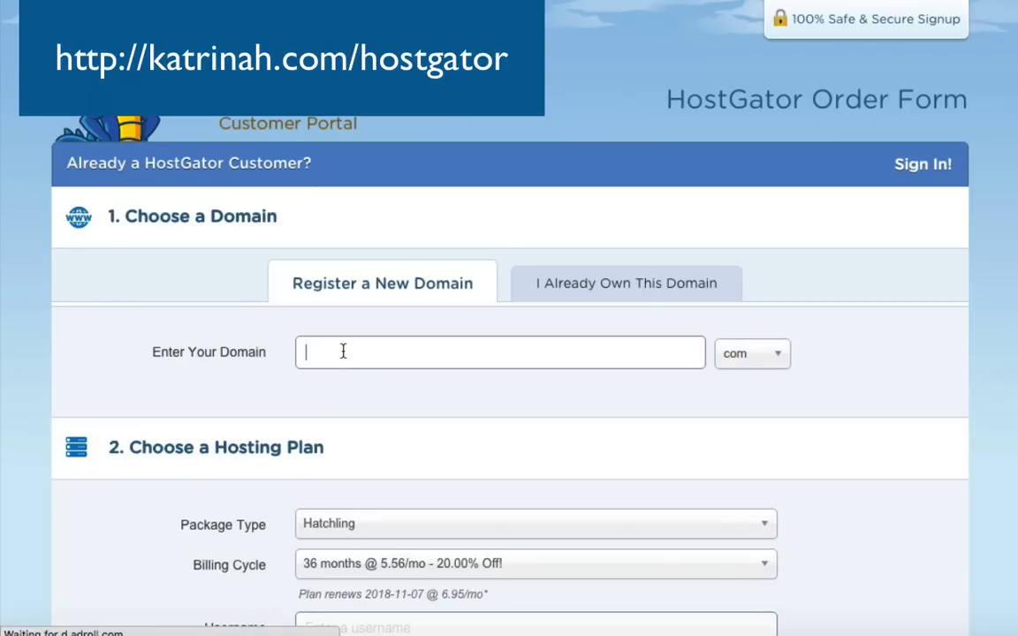
type("skjdbsajhbdajshdbajhdb")
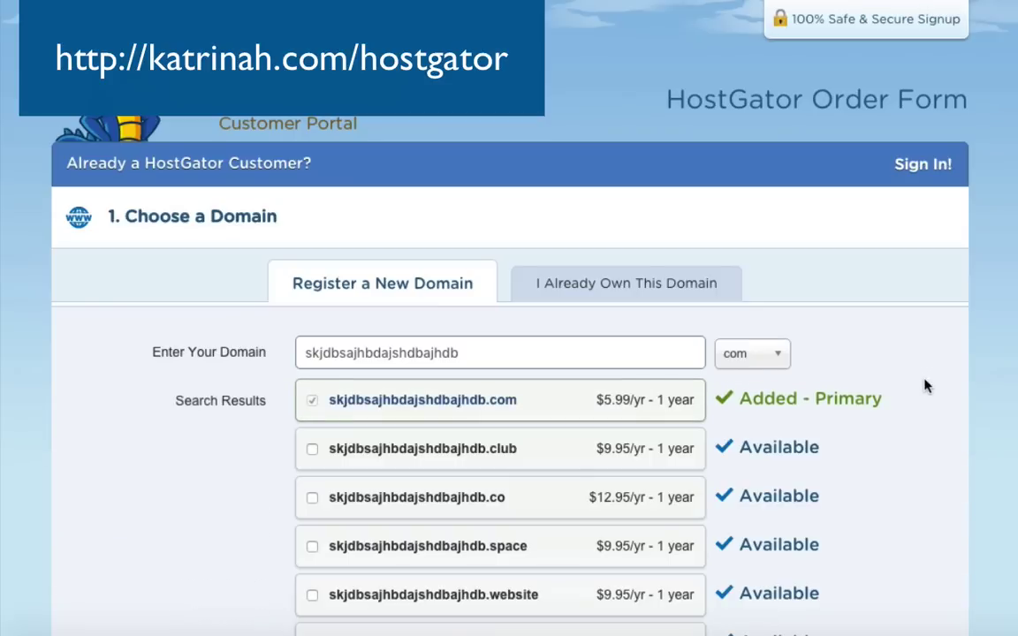
scroll(926, 386, "down", 7)
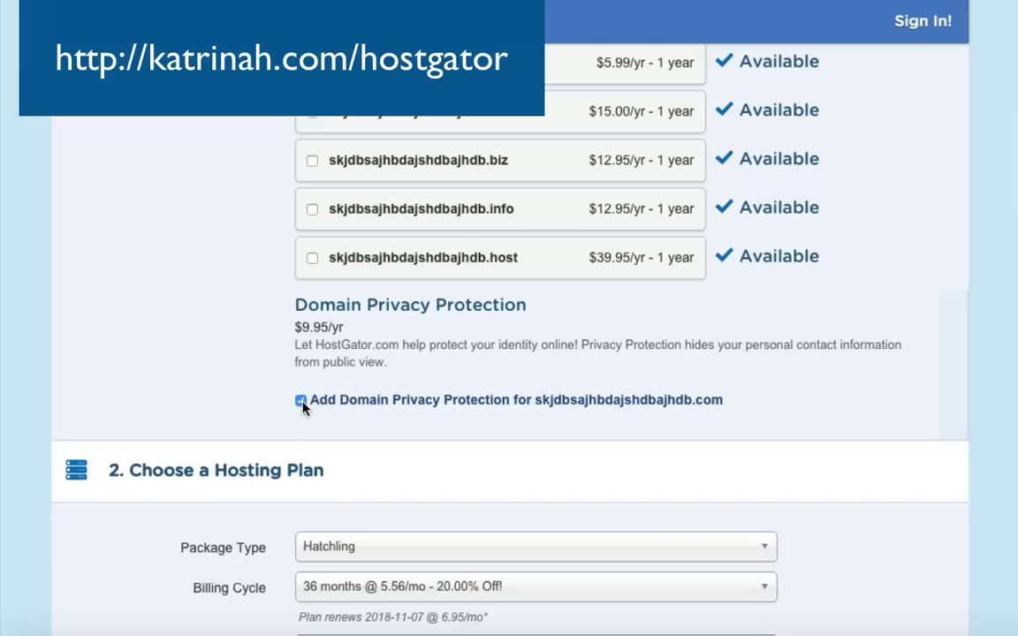
left_click(301, 403)
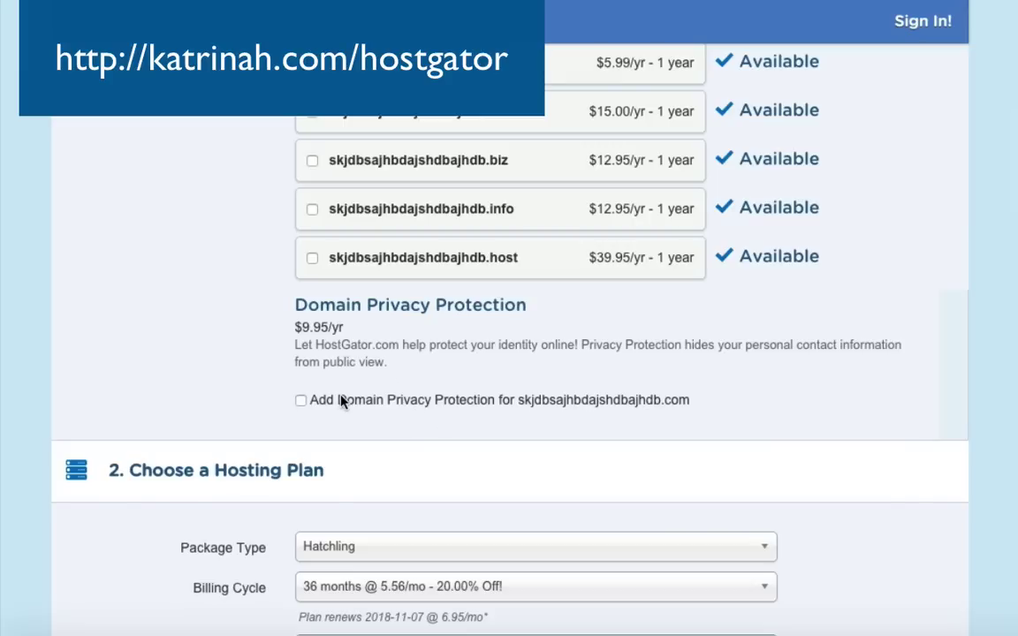
scroll(514, 438, "down", 3)
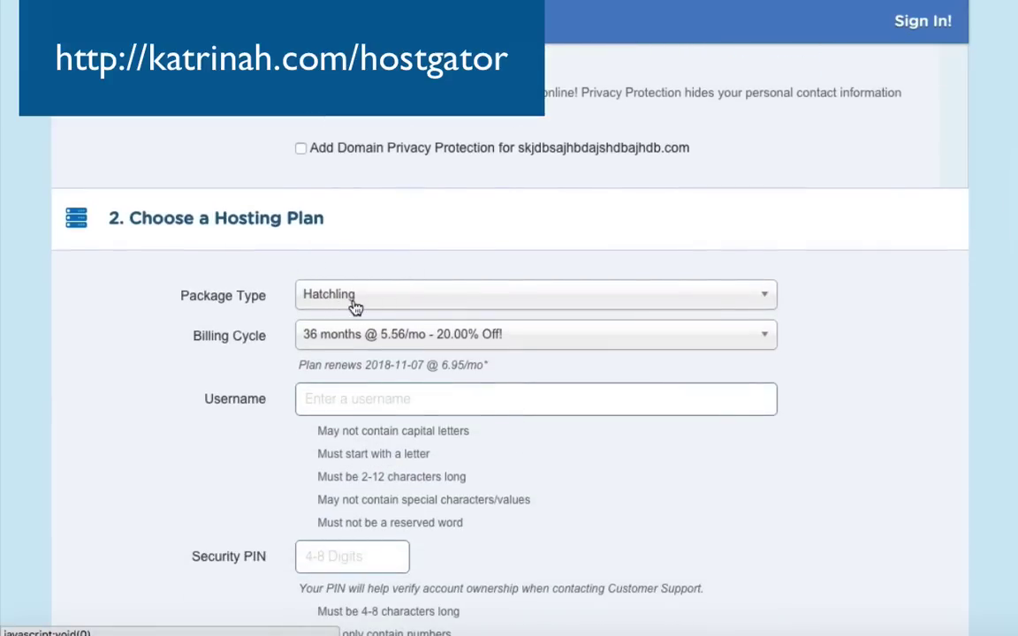
left_click(334, 338)
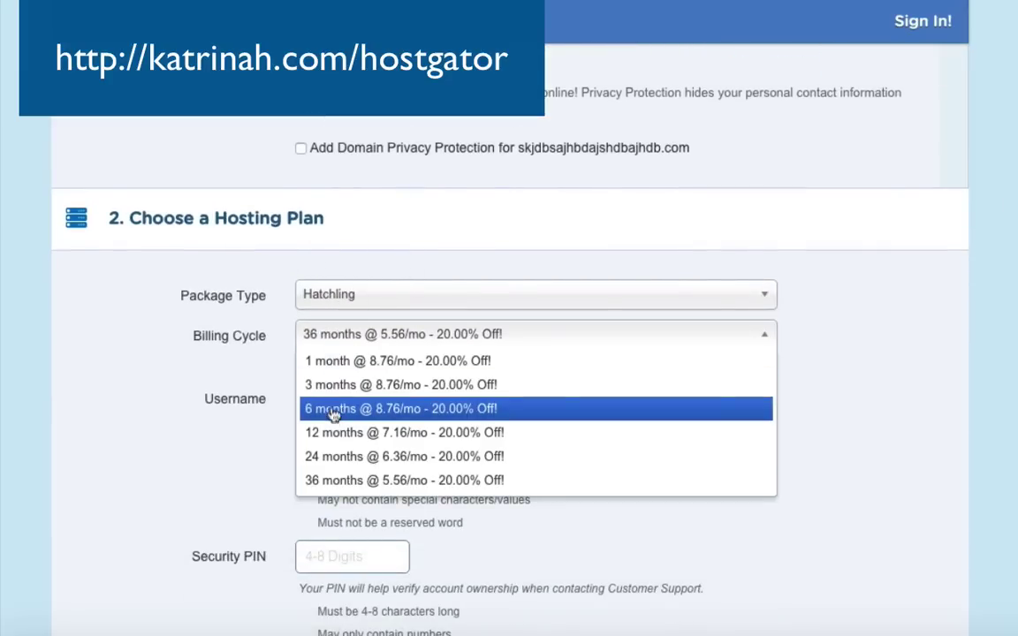
left_click(334, 409)
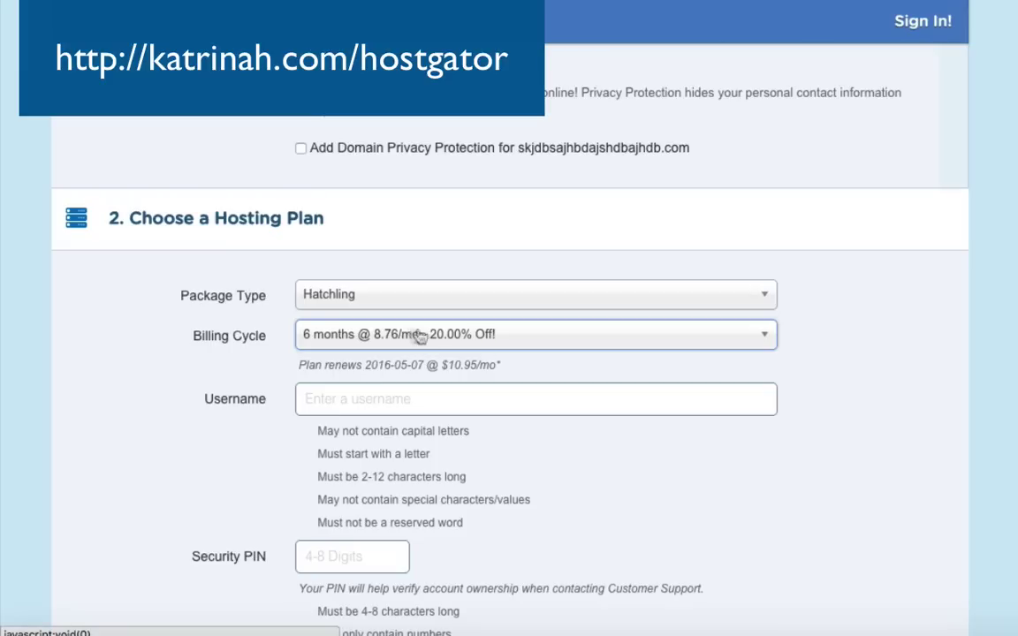
- Remove the SiteLock and CodeGuard Site Backup add-ons and review the $58.55 total
scroll(511, 438, "down", 3)
scroll(511, 437, "down", 10)
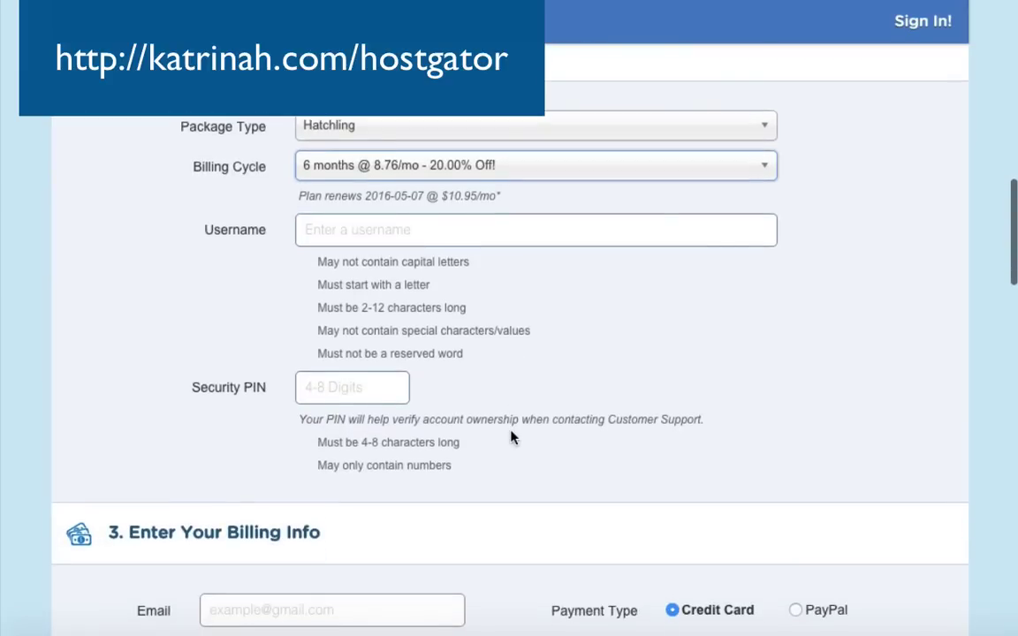
scroll(612, 409, "down", 17)
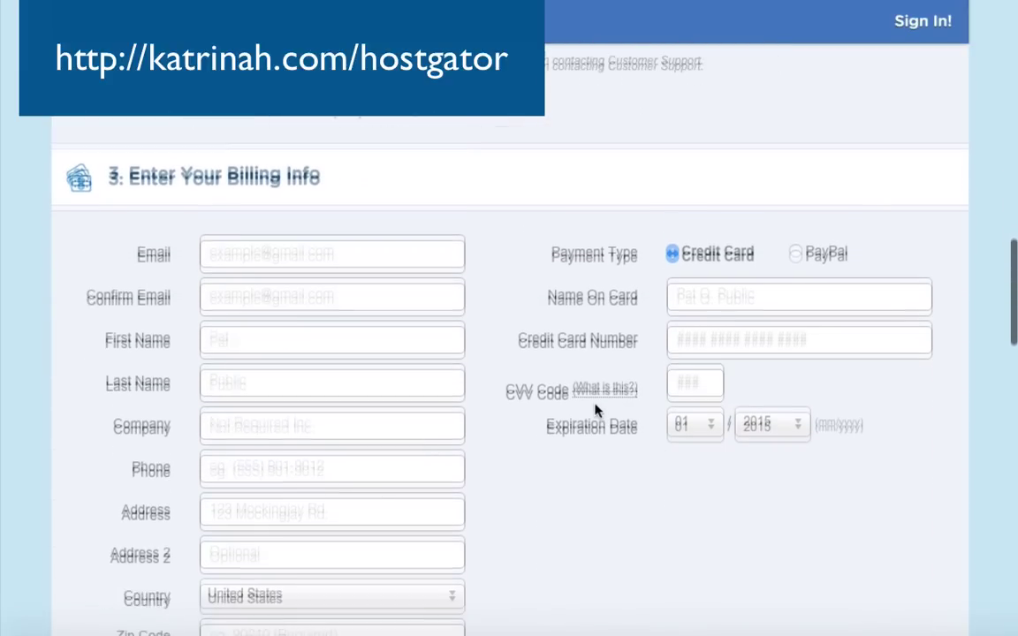
scroll(597, 408, "down", 4)
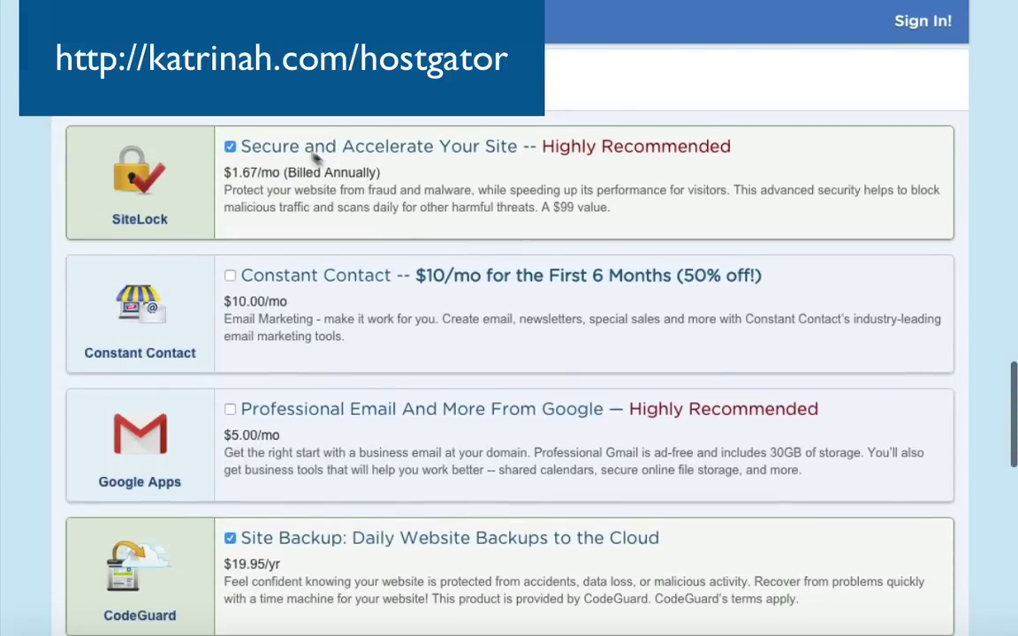
left_click(230, 146)
left_click(230, 540)
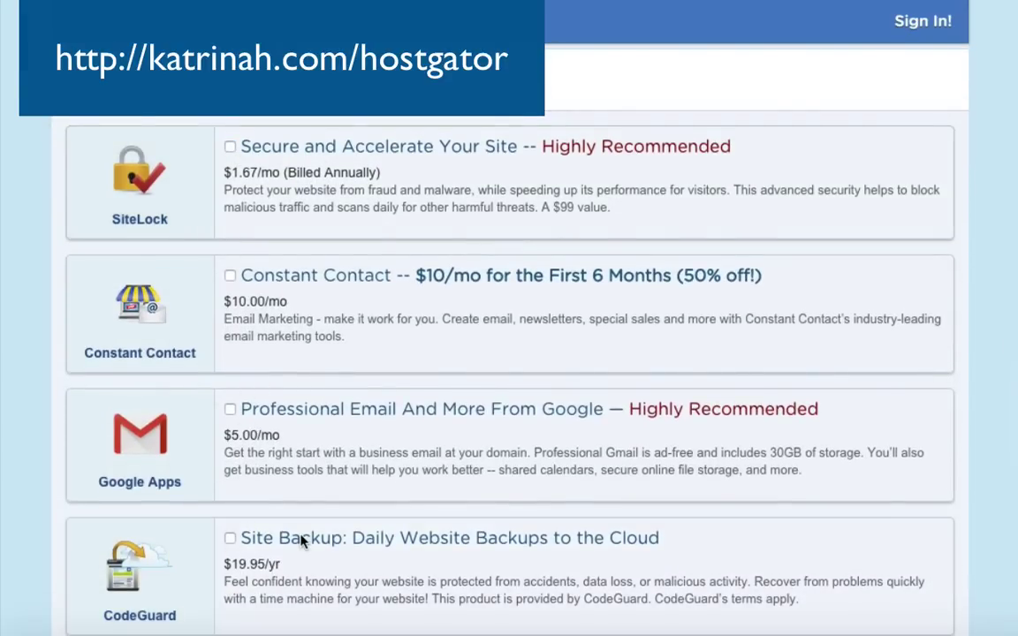
scroll(303, 541, "down", 15)
scroll(302, 541, "down", 1)
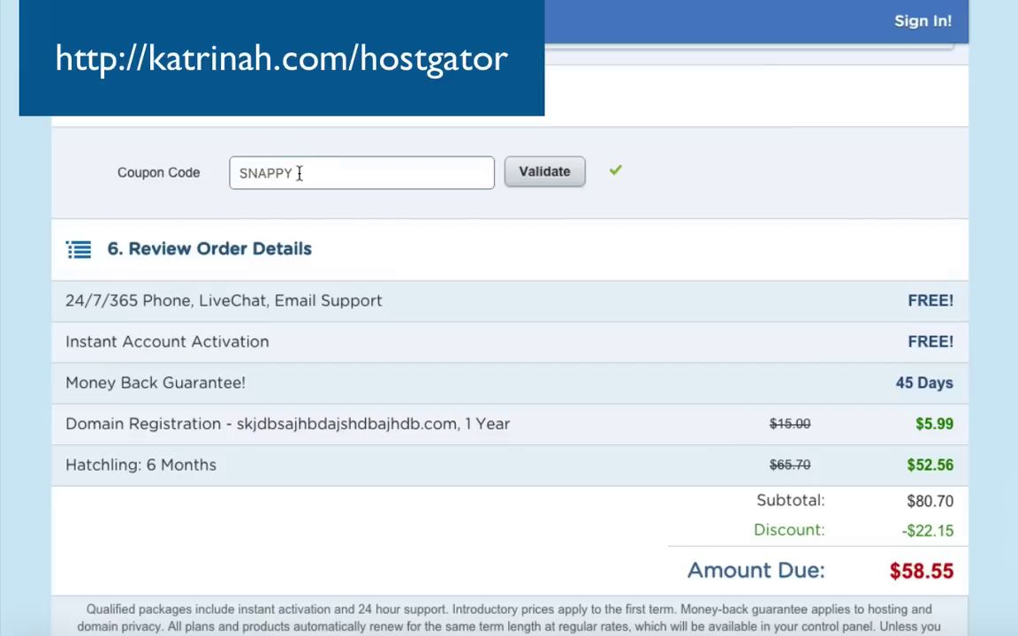
- Replace coupon SNAPPY with wpcoupon25 and validate it, lowering the amount due to $49.09
double_click(299, 173)
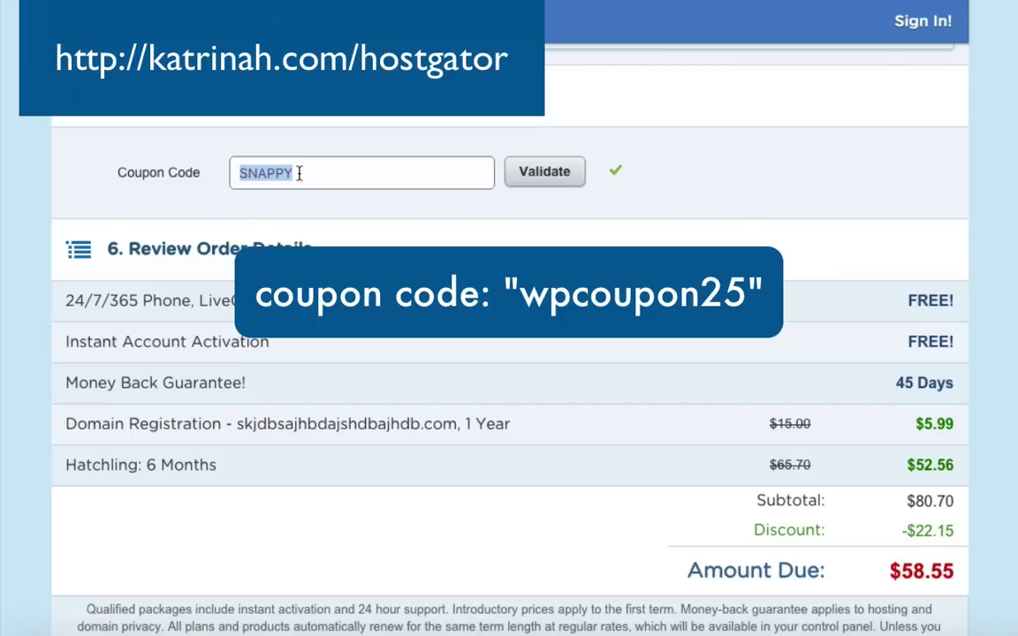
type("wpcoupo")
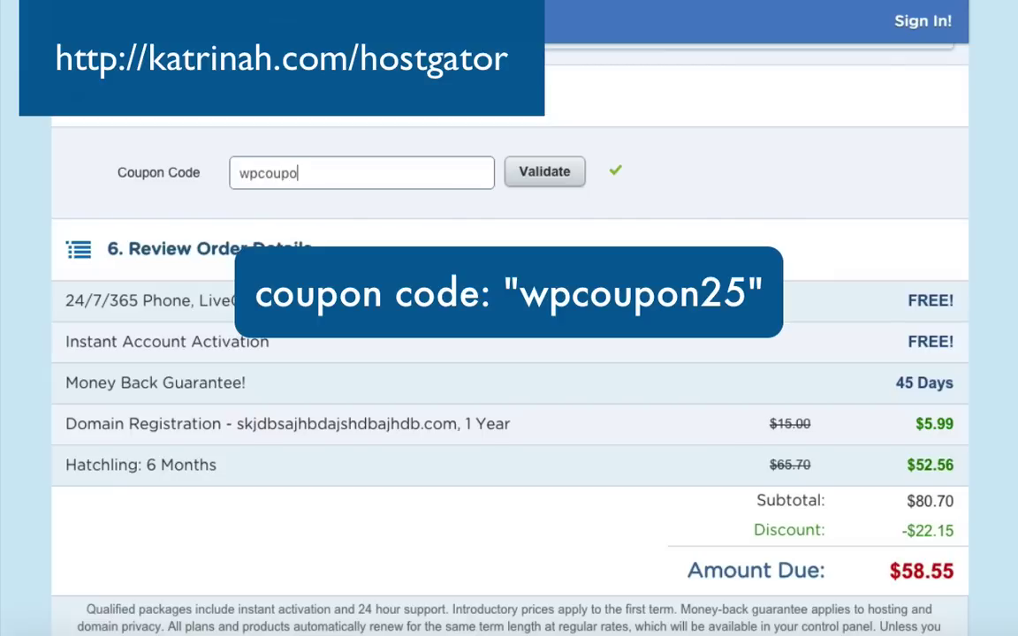
type("n25")
left_click(533, 175)
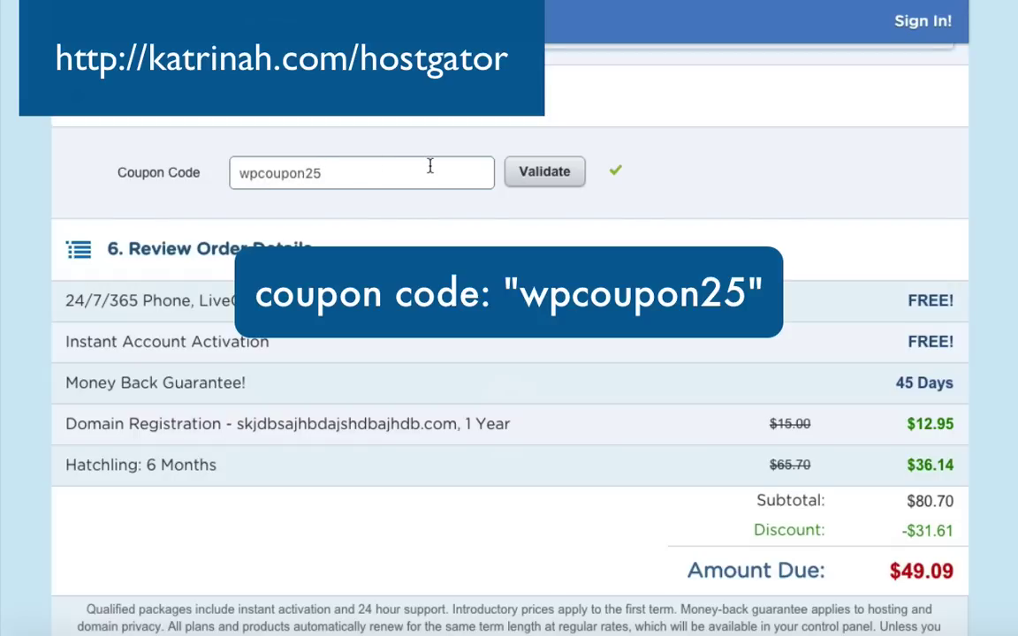
scroll(563, 244, "up", 20)
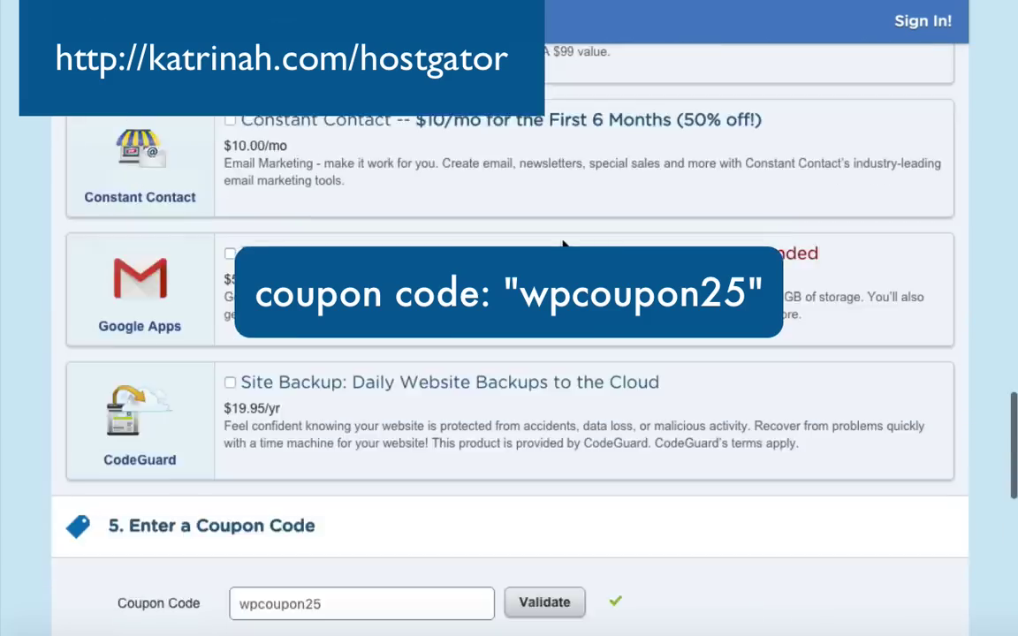
scroll(562, 244, "up", 15)
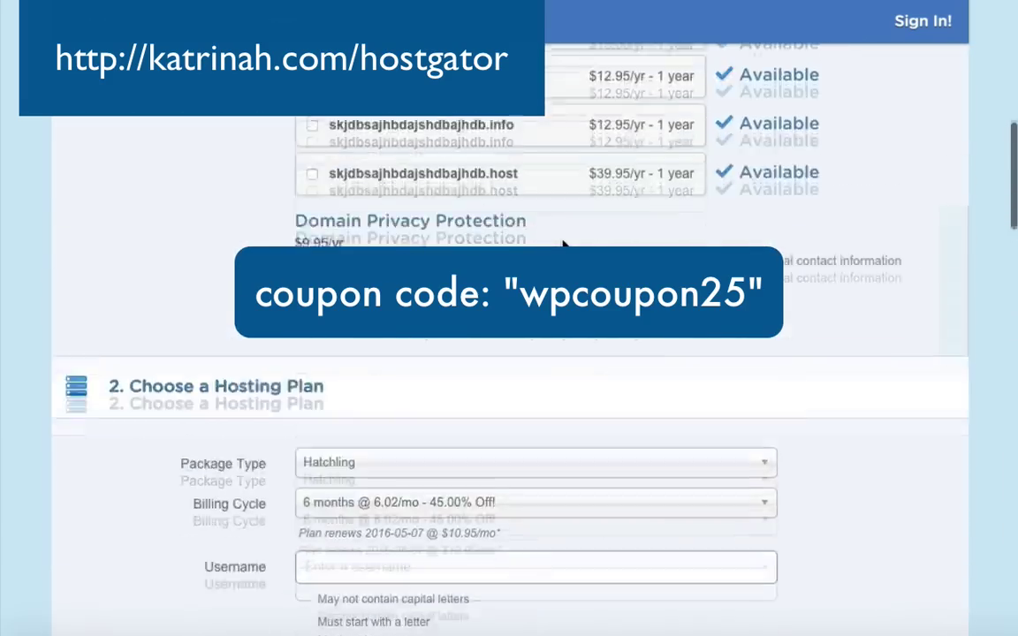
scroll(562, 244, "down", 10)
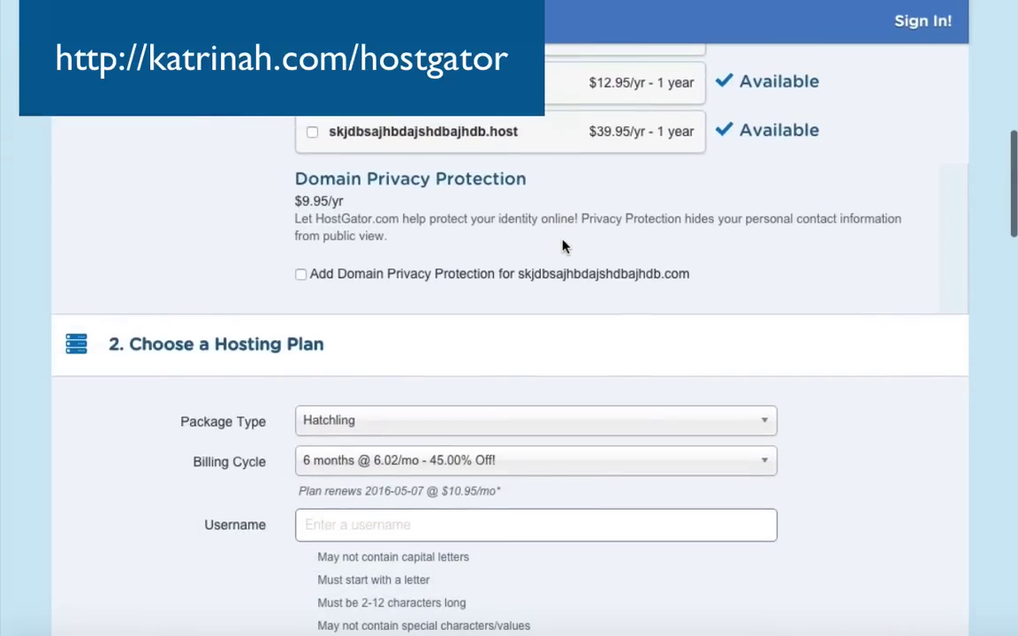
- Switch the Hatchling plan to 1-month billing
scroll(562, 244, "down", 3)
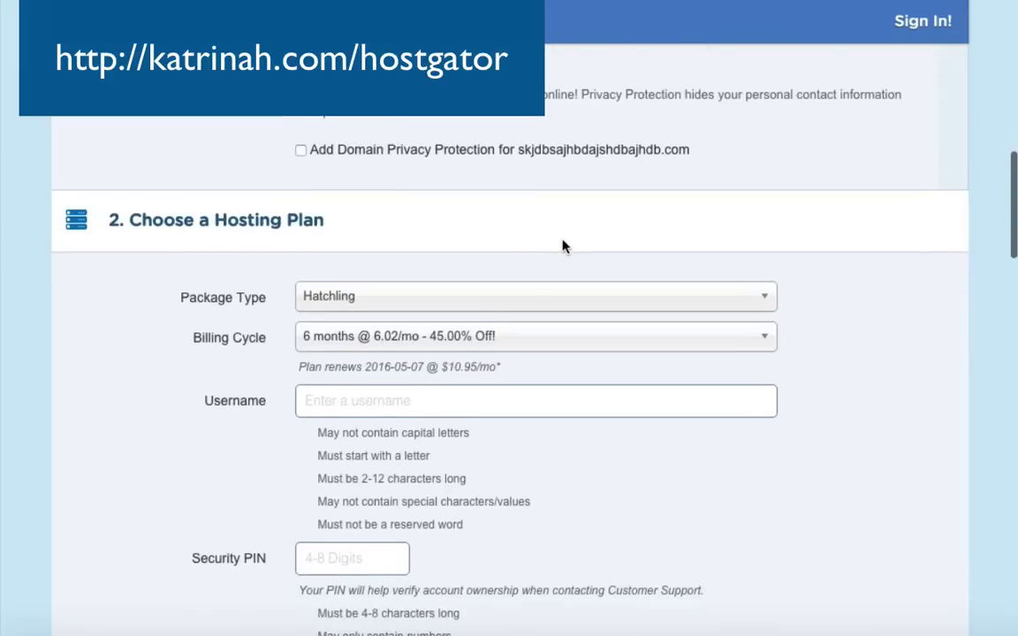
left_click(348, 341)
left_click(344, 362)
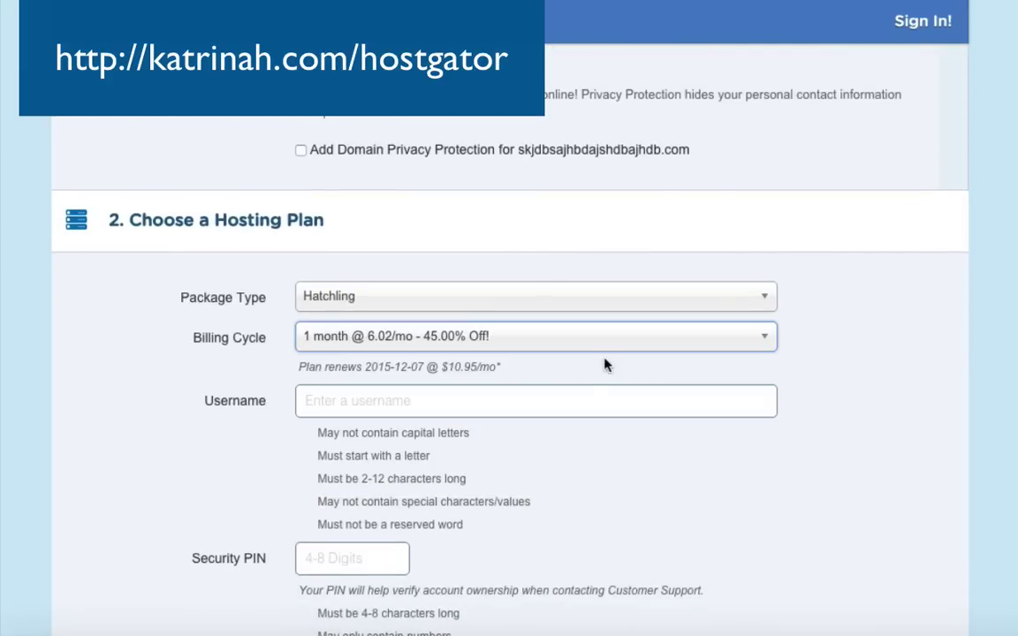
- Replace the coupon with 1monthbonus and validate it, cutting the amount due to $12.96
scroll(580, 378, "down", 15)
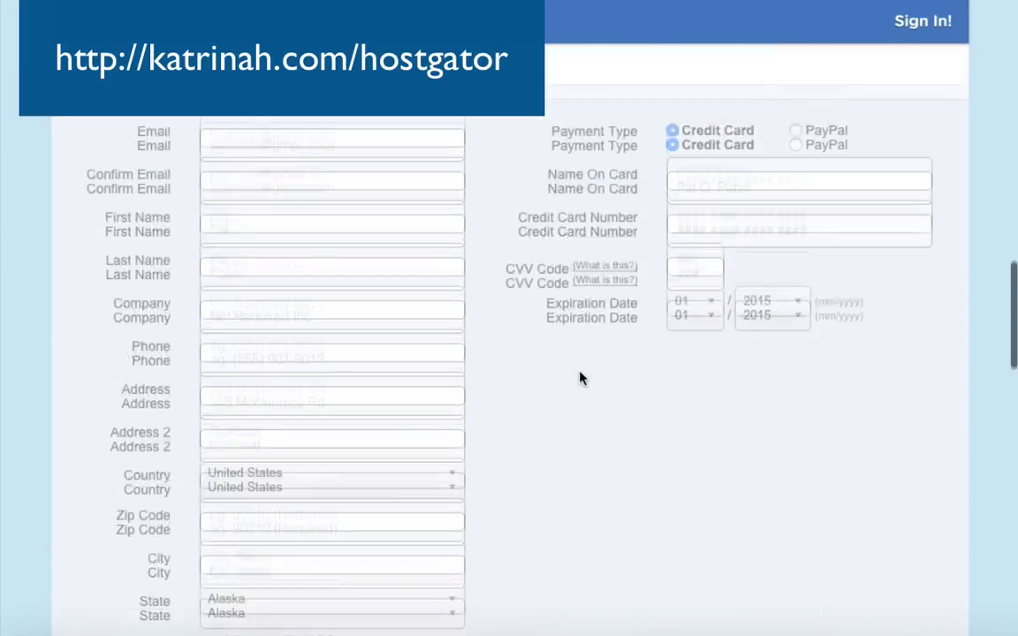
scroll(580, 377, "down", 10)
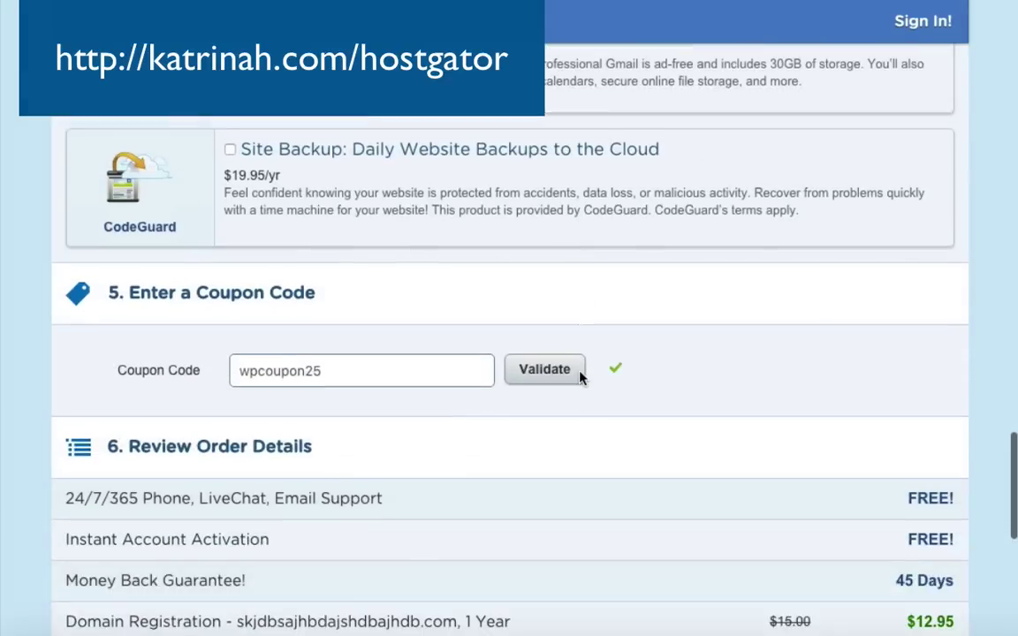
scroll(580, 377, "down", 1)
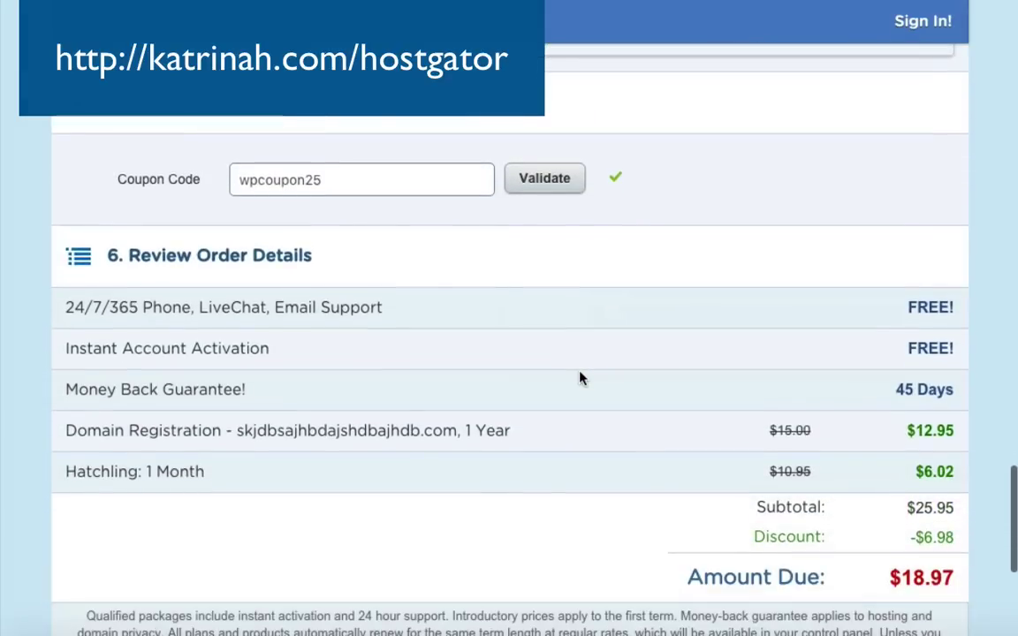
double_click(328, 176)
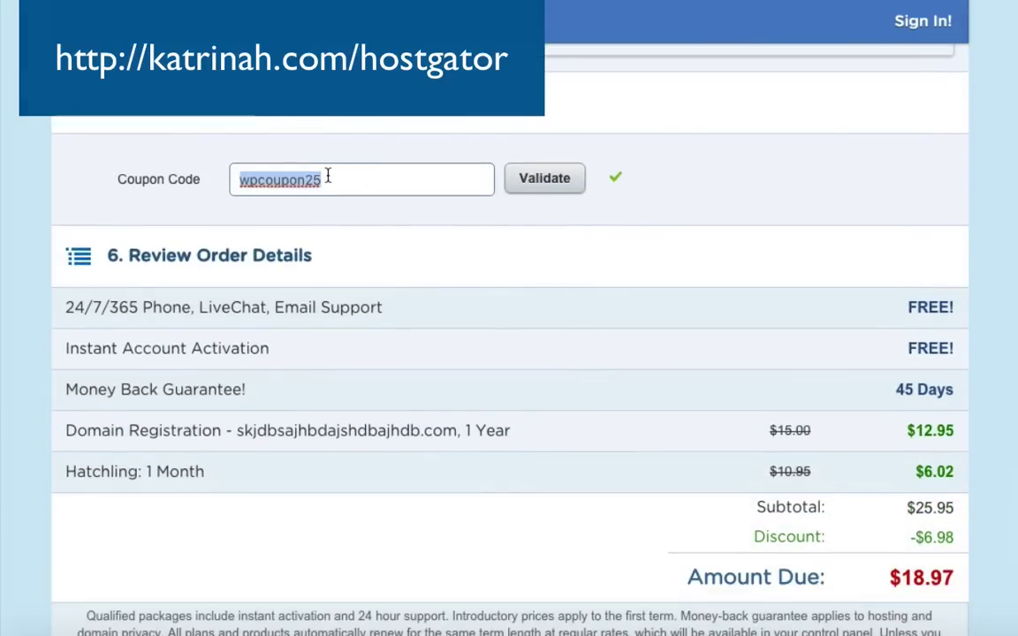
type("1monthbonus")
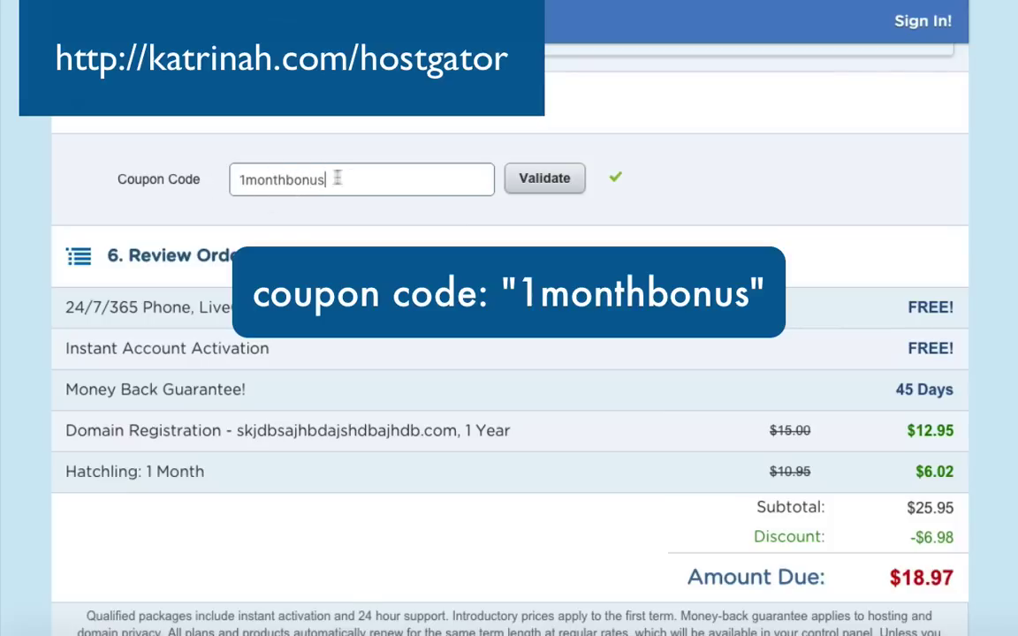
left_click(567, 178)
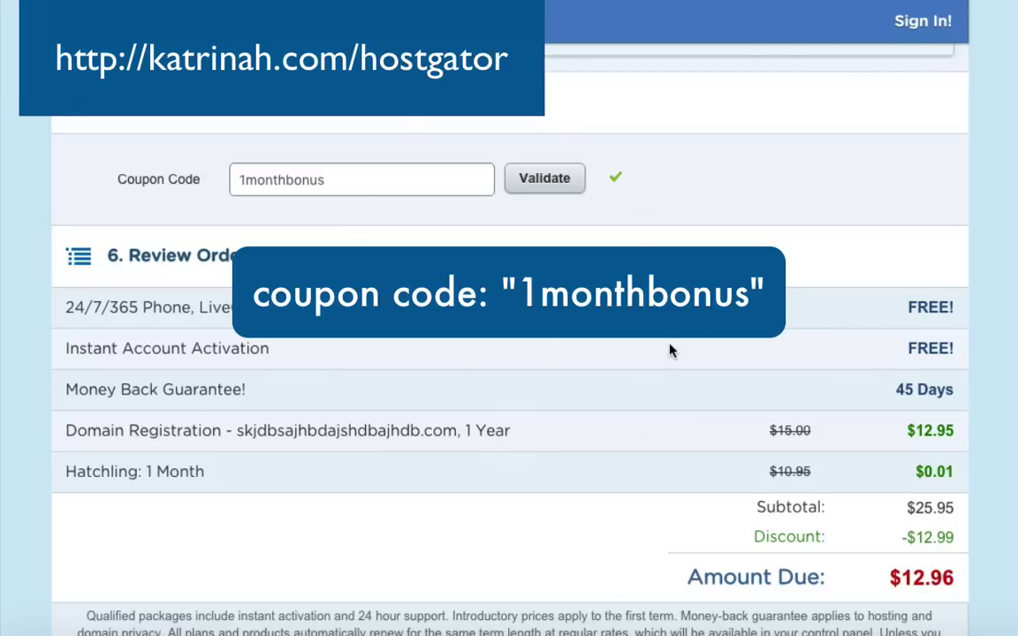
scroll(669, 351, "down", 4)
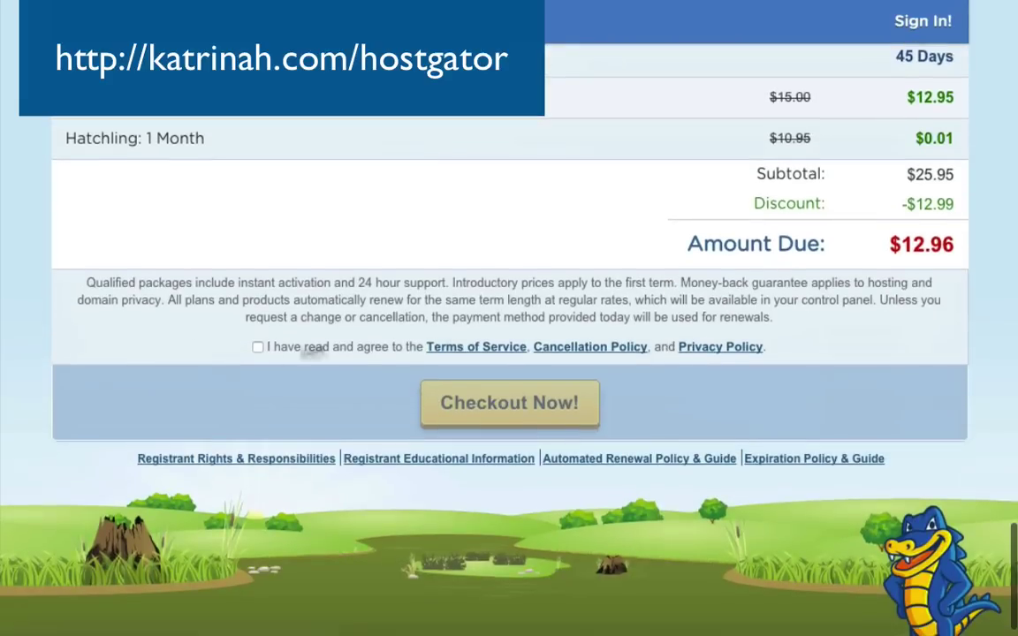
- Accept the Terms of Service and place the HostGator order with Checkout Now
left_click(257, 347)
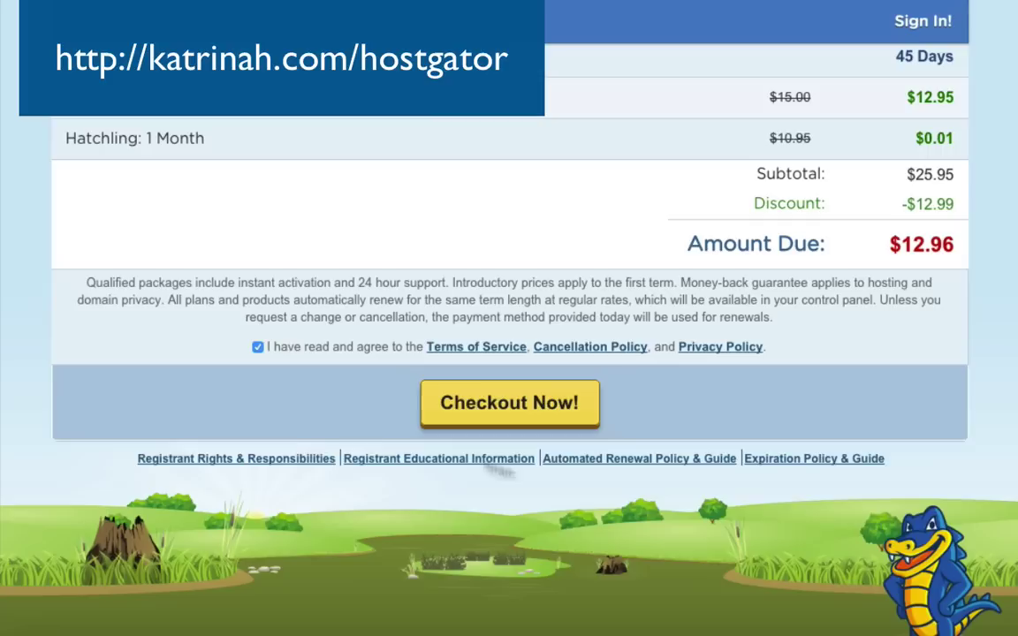
left_click(541, 406)
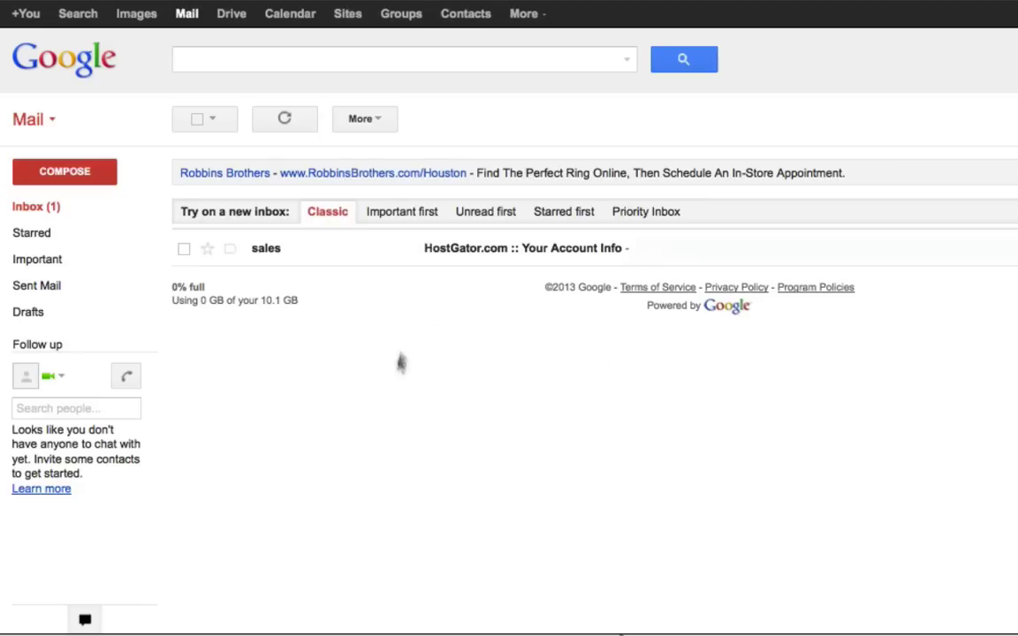
- Open the HostGator 'Your Account Info' email, copy the password, and follow the control panel link
left_click(457, 256)
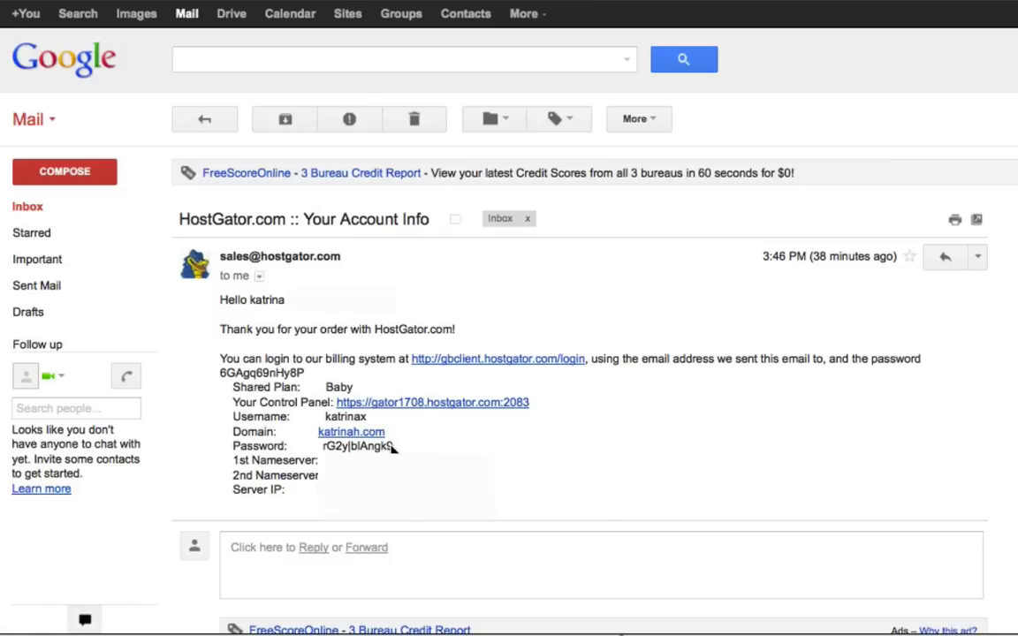
left_click_drag(396, 449, 325, 449)
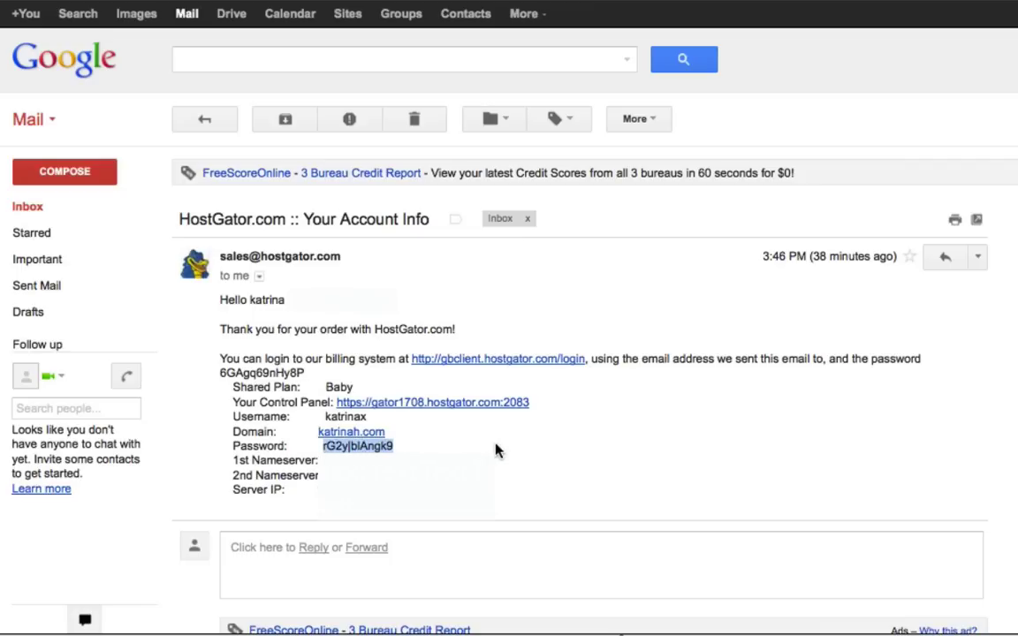
left_click(433, 403)
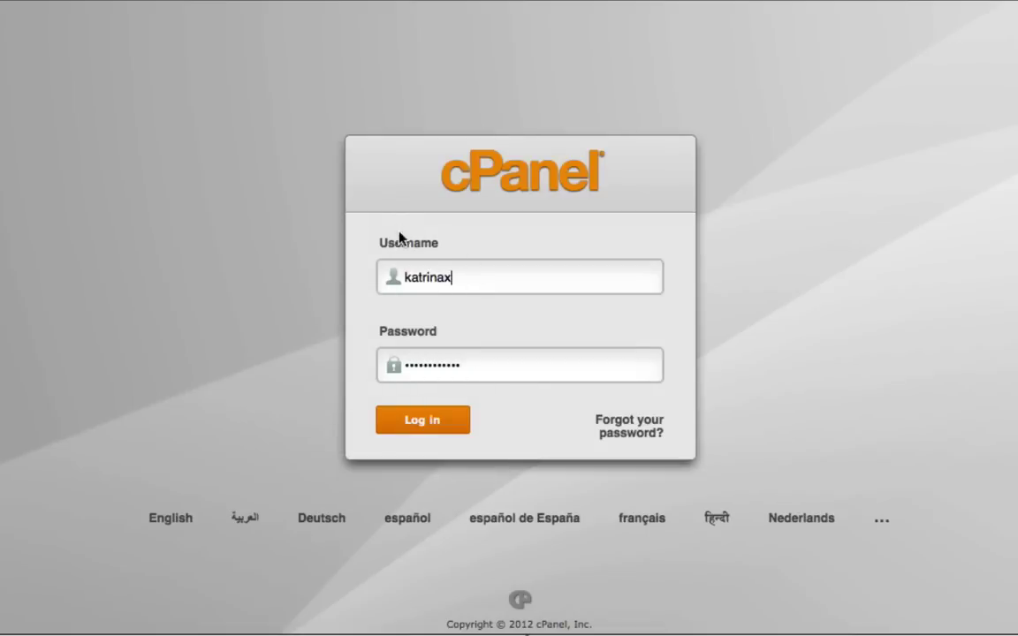
- Log in to cPanel and open QuickInstall under Software and Services
left_click(448, 284)
left_click(421, 423)
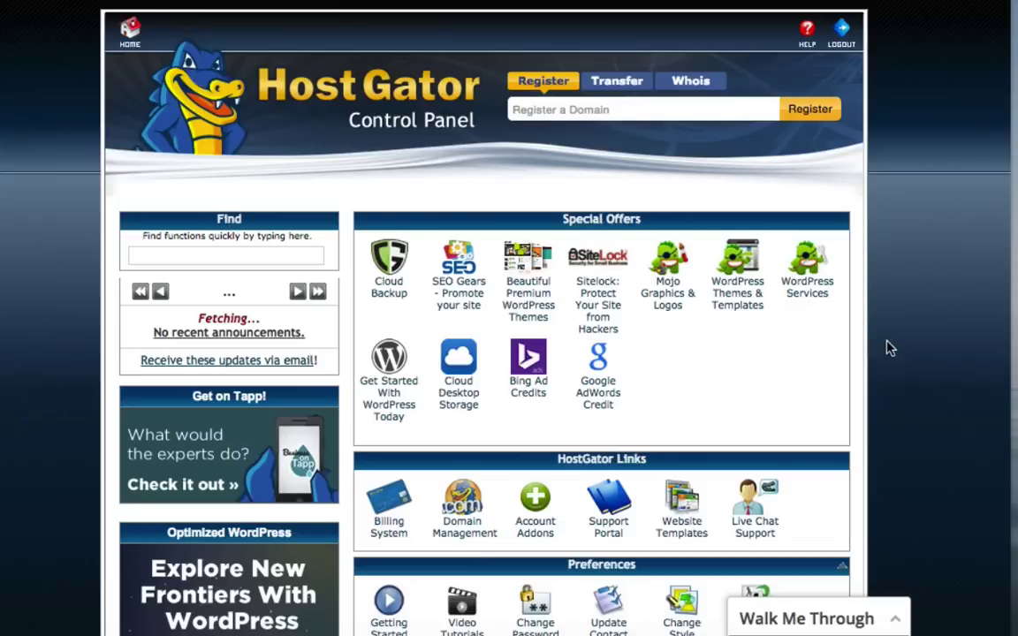
scroll(891, 348, "down", 10)
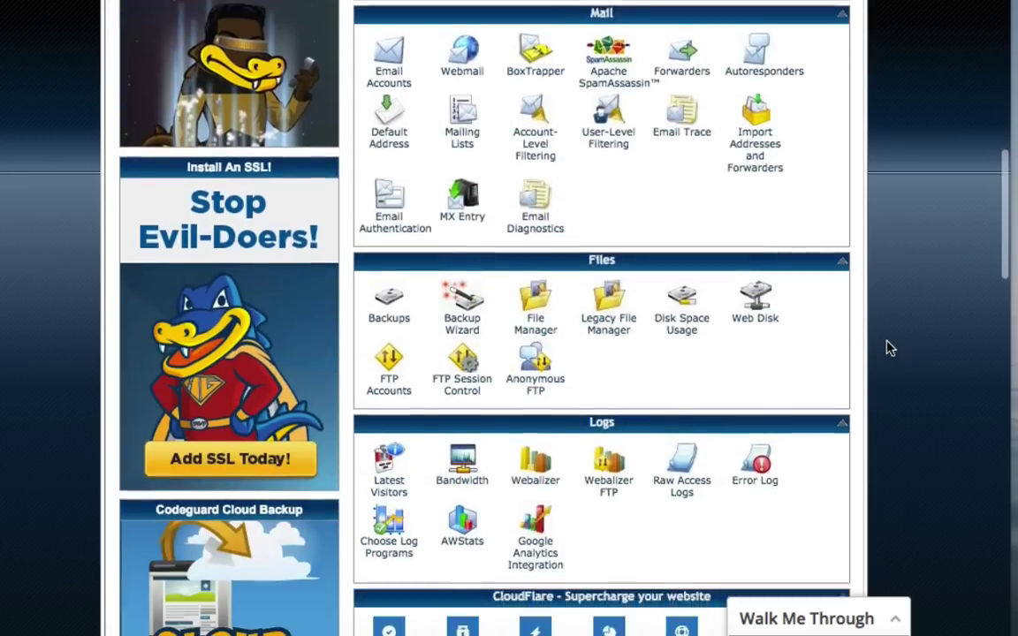
scroll(890, 348, "down", 10)
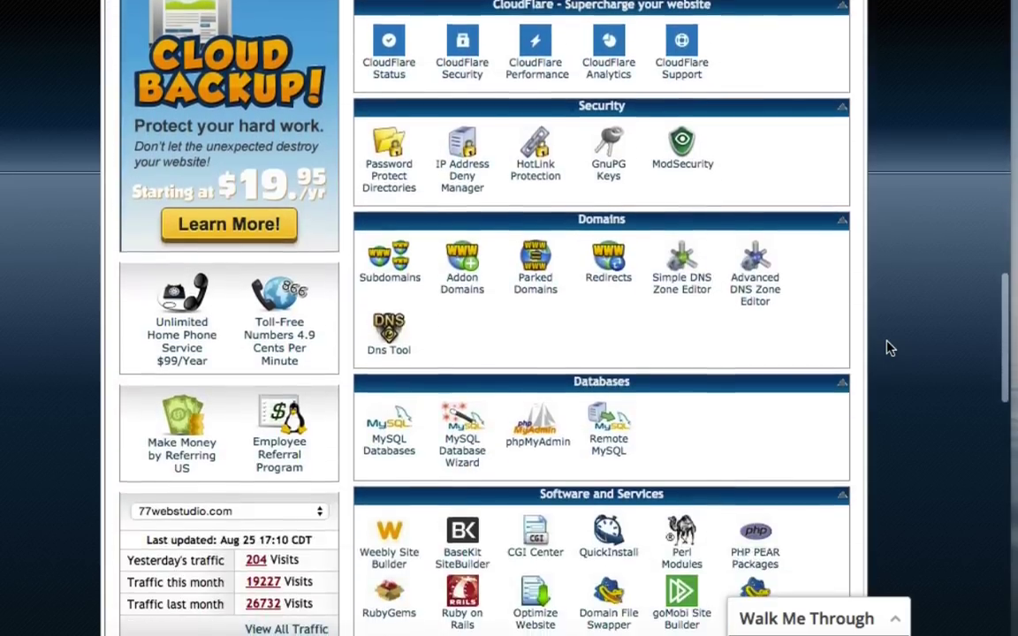
scroll(890, 349, "down", 4)
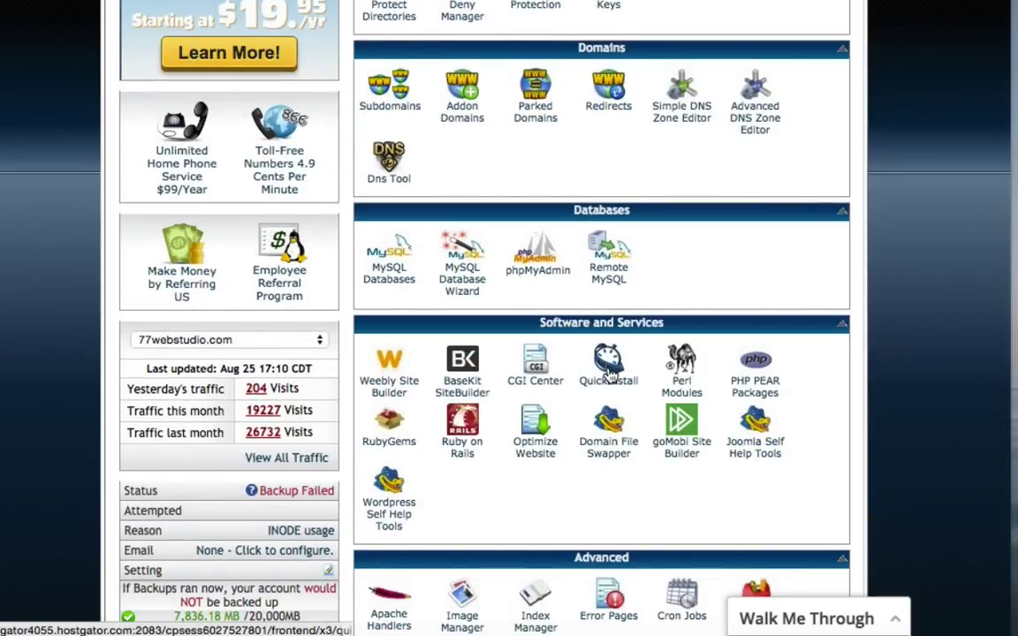
left_click(609, 375)
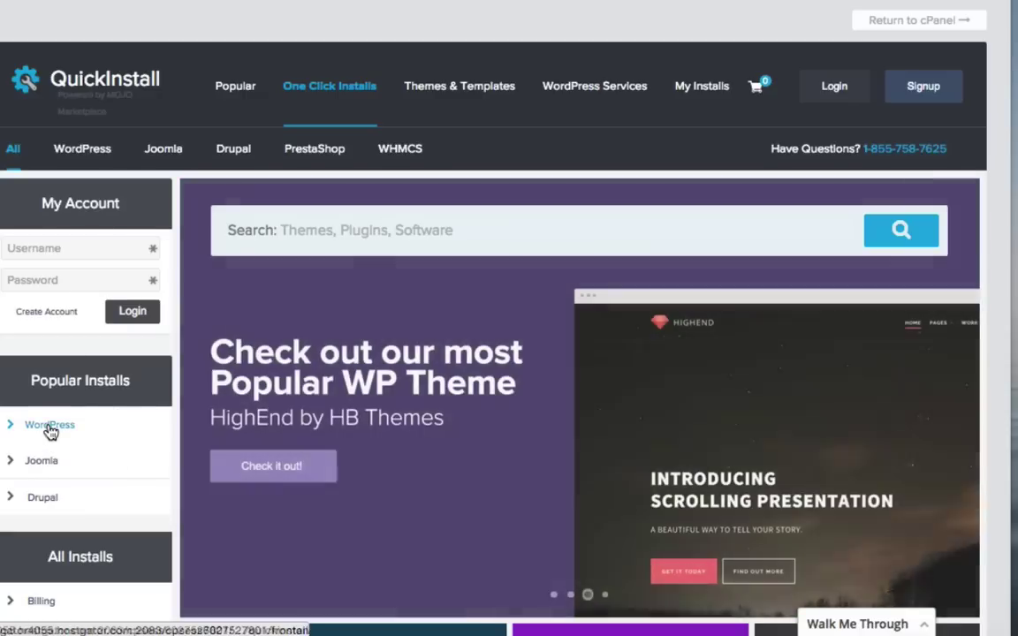
- Run a free MOJO QuickInstall of WordPress on demo.katrinah.com titled 'katrinah yoga'
left_click(51, 428)
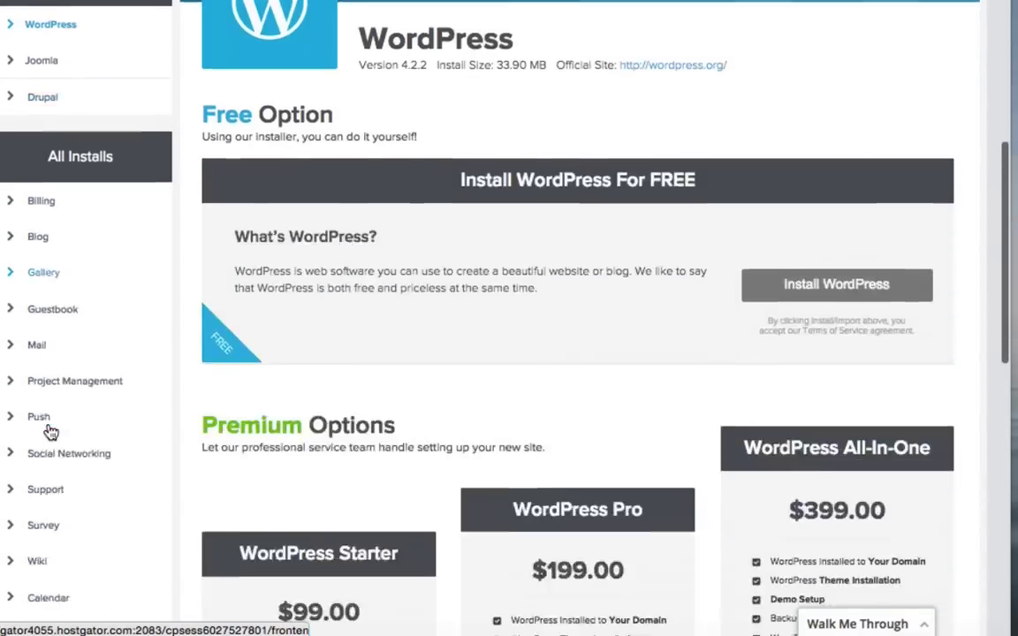
scroll(50, 431, "down", 2)
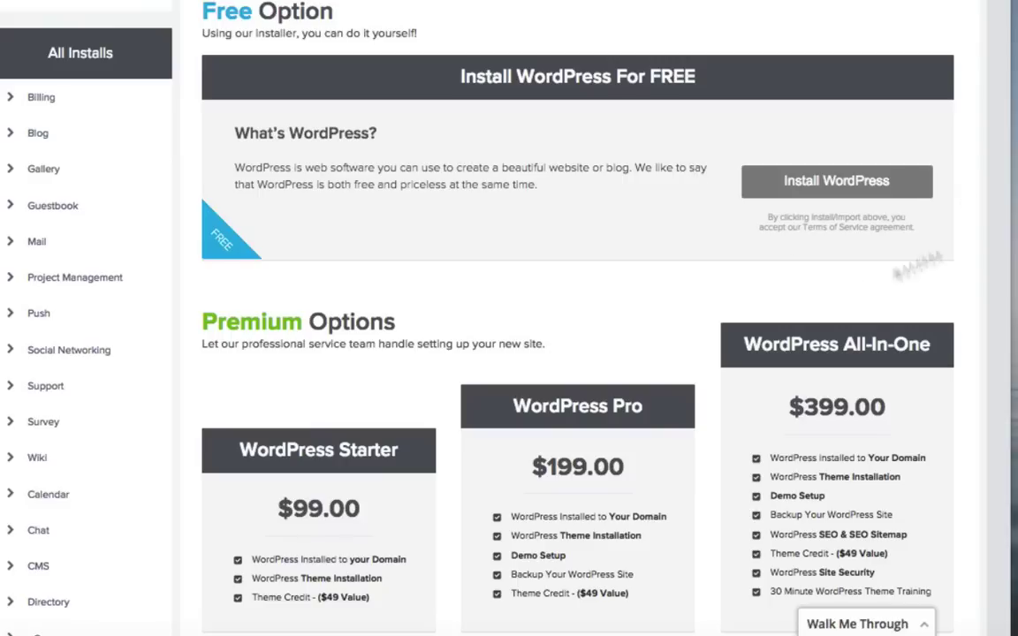
left_click(828, 182)
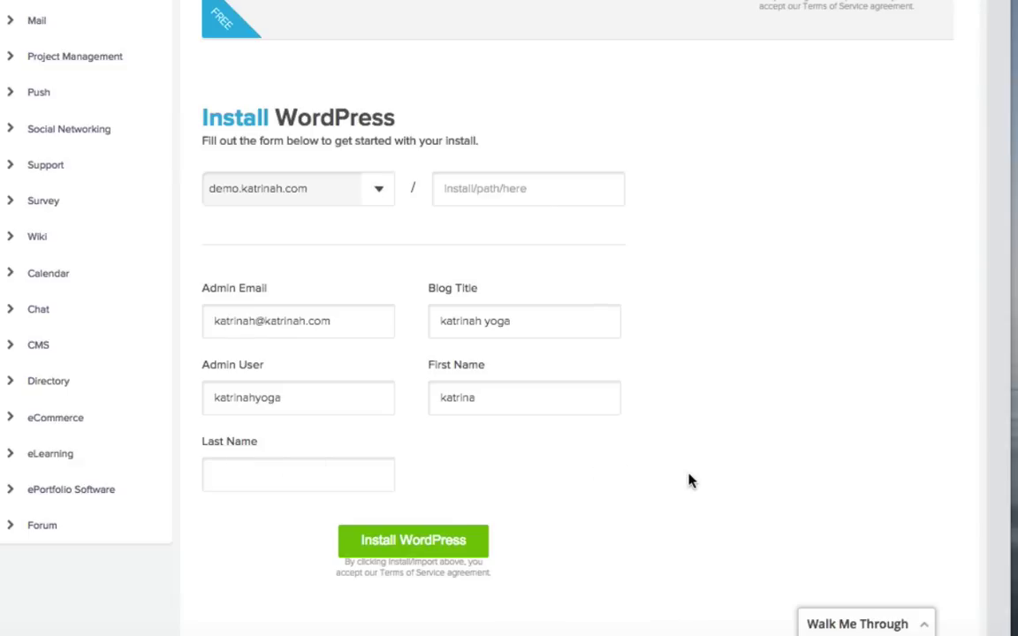
left_click(413, 541)
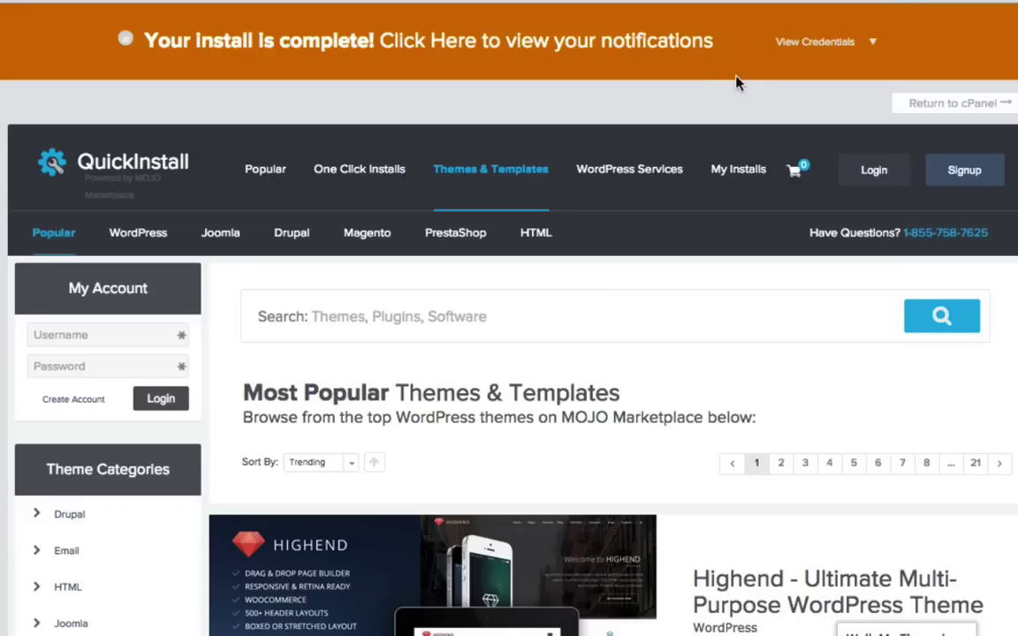
- Copy the new install's admin password from its credentials and go to the Admin Area login
left_click(873, 46)
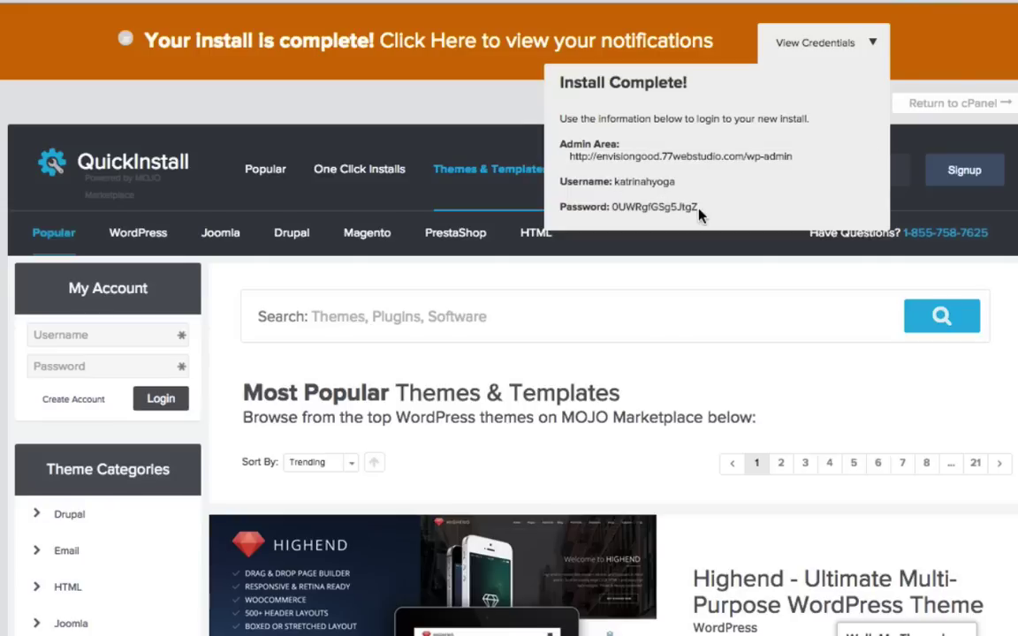
left_click_drag(698, 207, 613, 211)
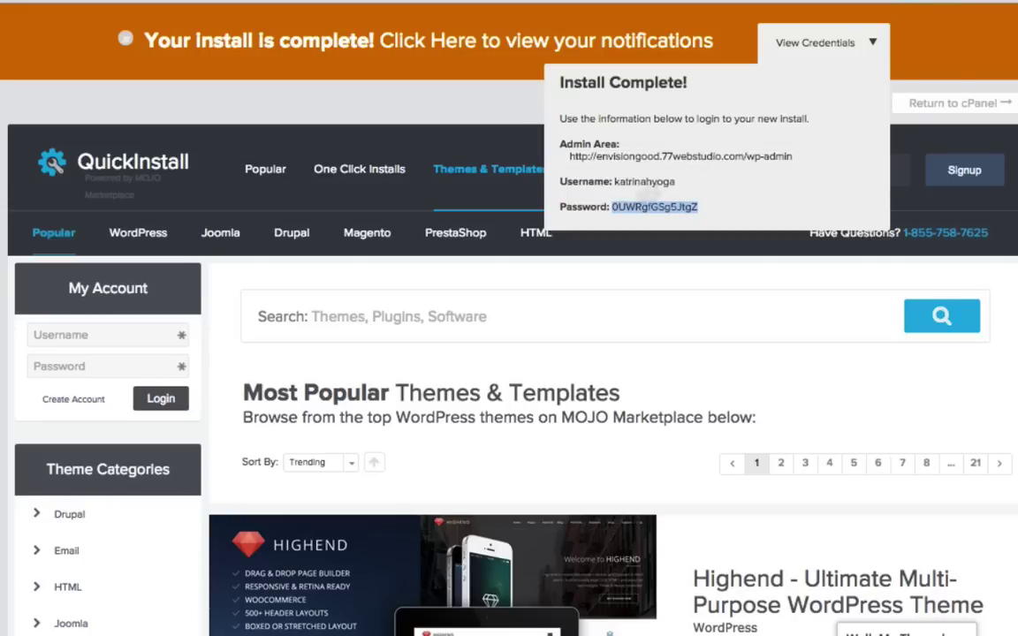
left_click(699, 158)
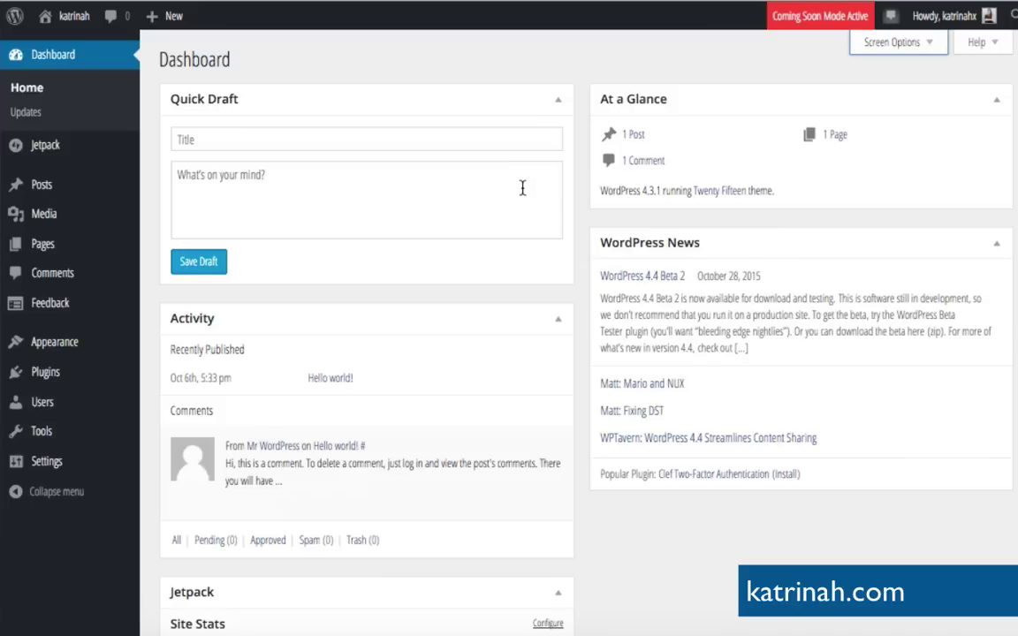
- Visit the new site's front page and look over the default 'Hello world!' post
mouse_move(66, 18)
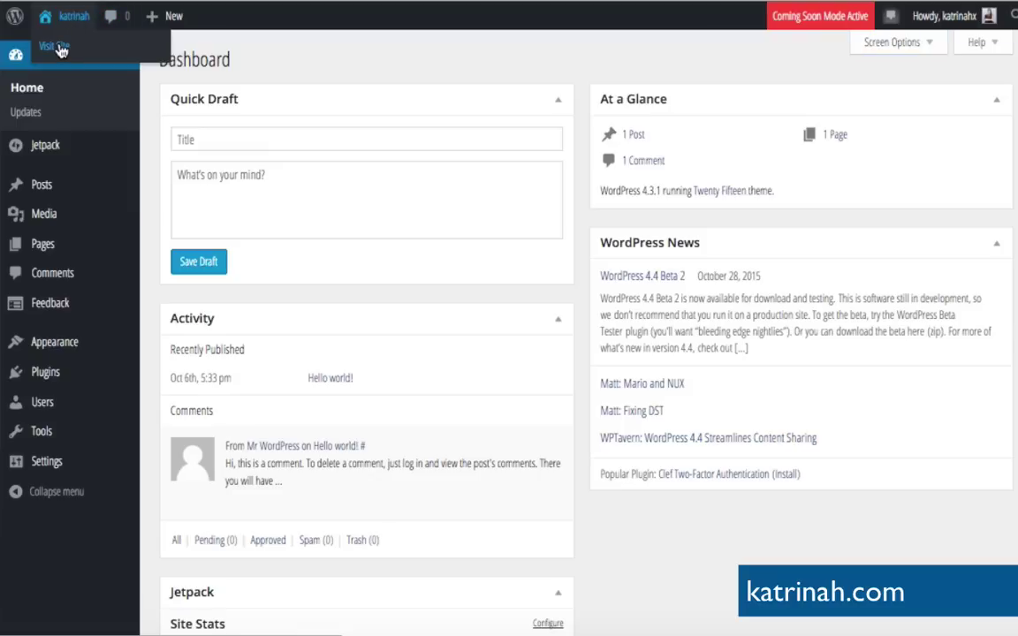
left_click(57, 49)
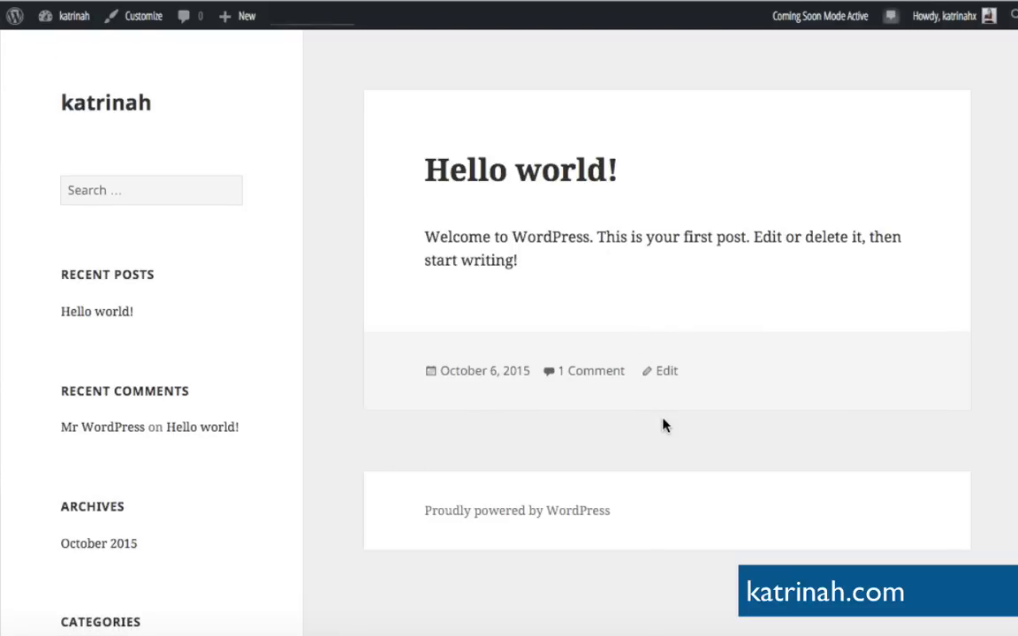
scroll(664, 424, "down", 4)
scroll(664, 425, "up", 4)
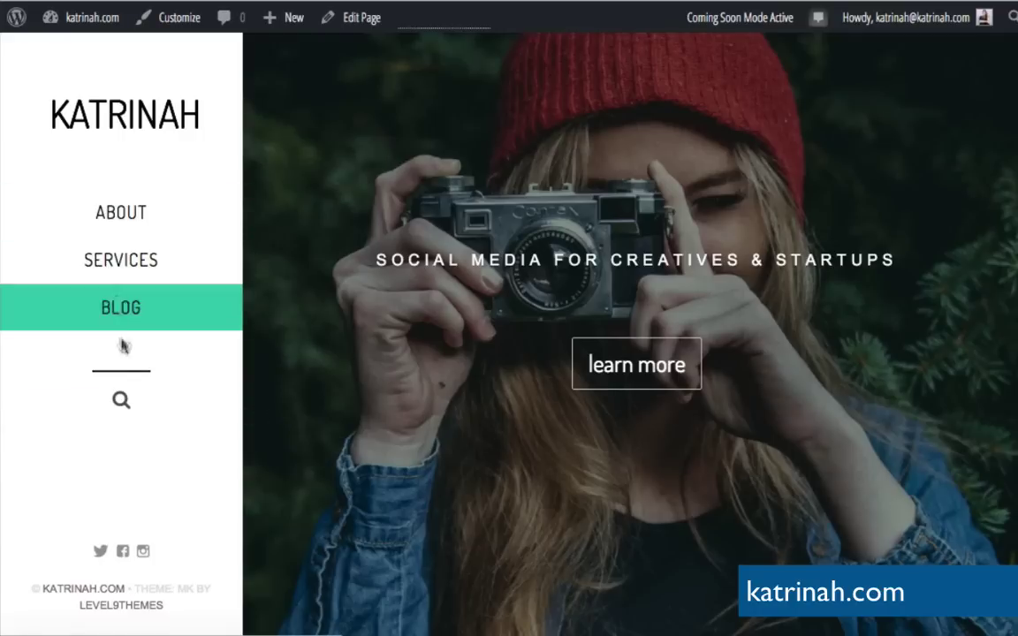
scroll(355, 428, "down", 5)
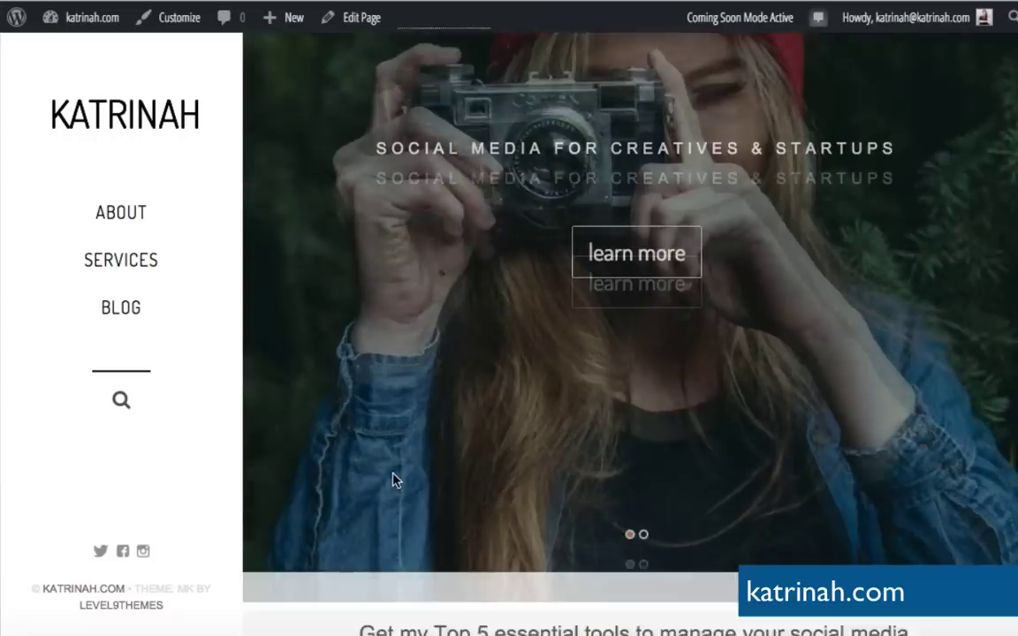
scroll(356, 428, "up", 5)
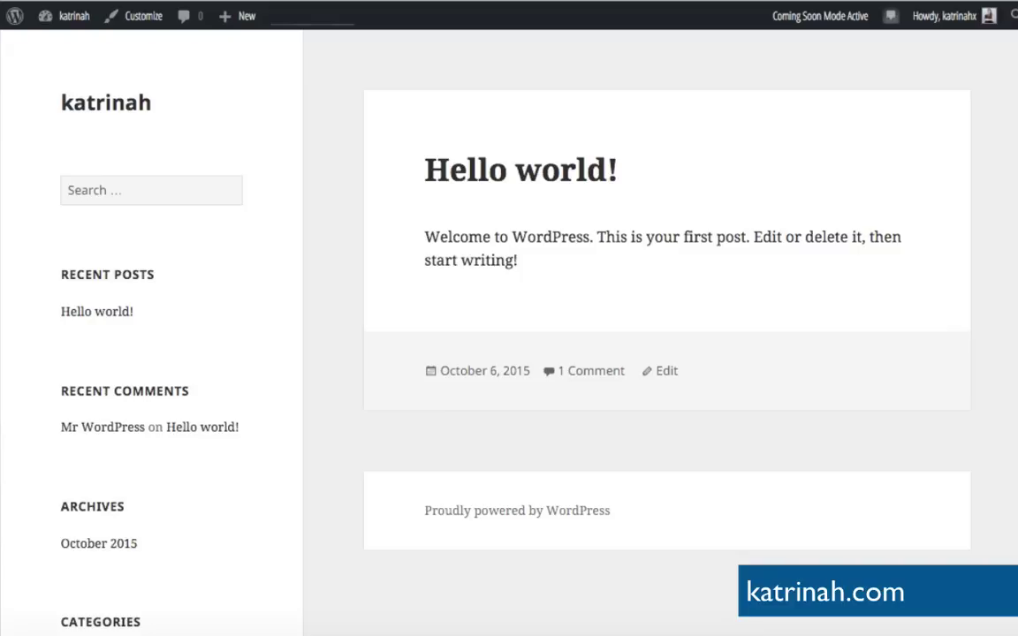
mouse_move(62, 25)
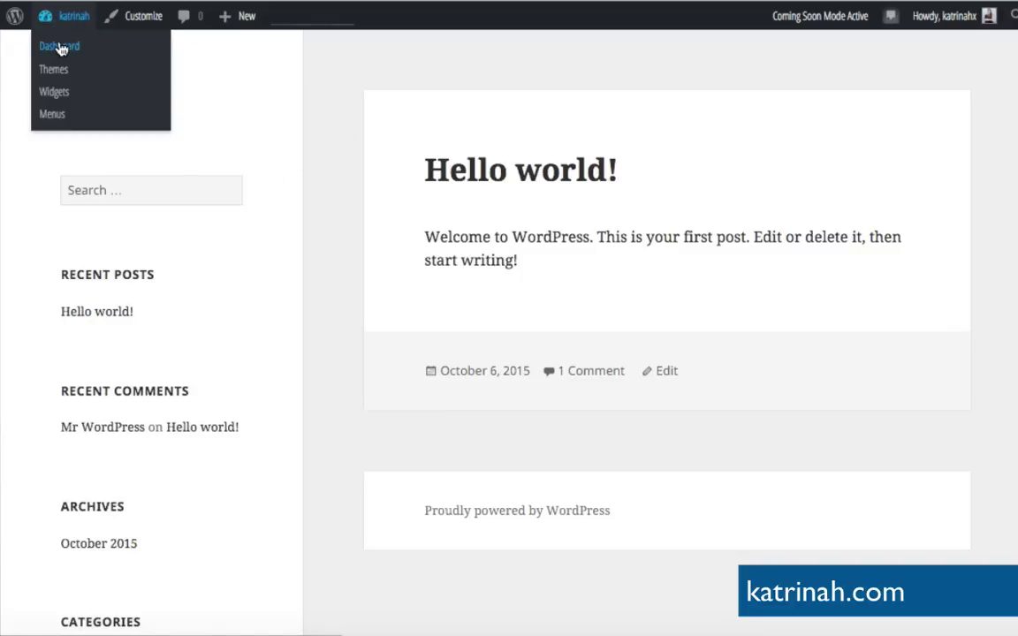
- From the Dashboard, go to Appearance > Themes to see the six installed themes
left_click(59, 46)
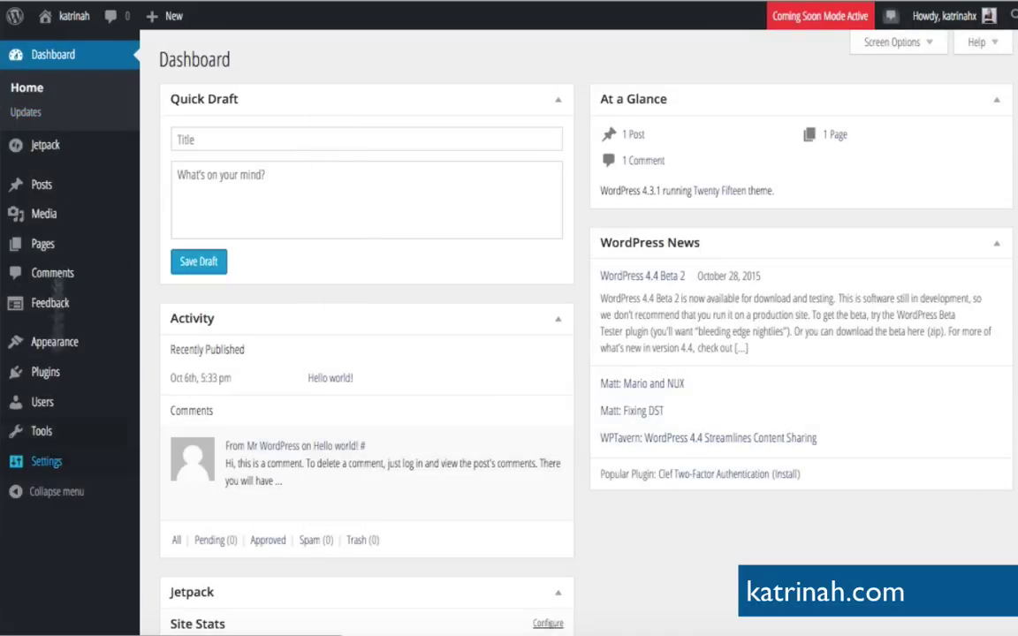
mouse_move(64, 346)
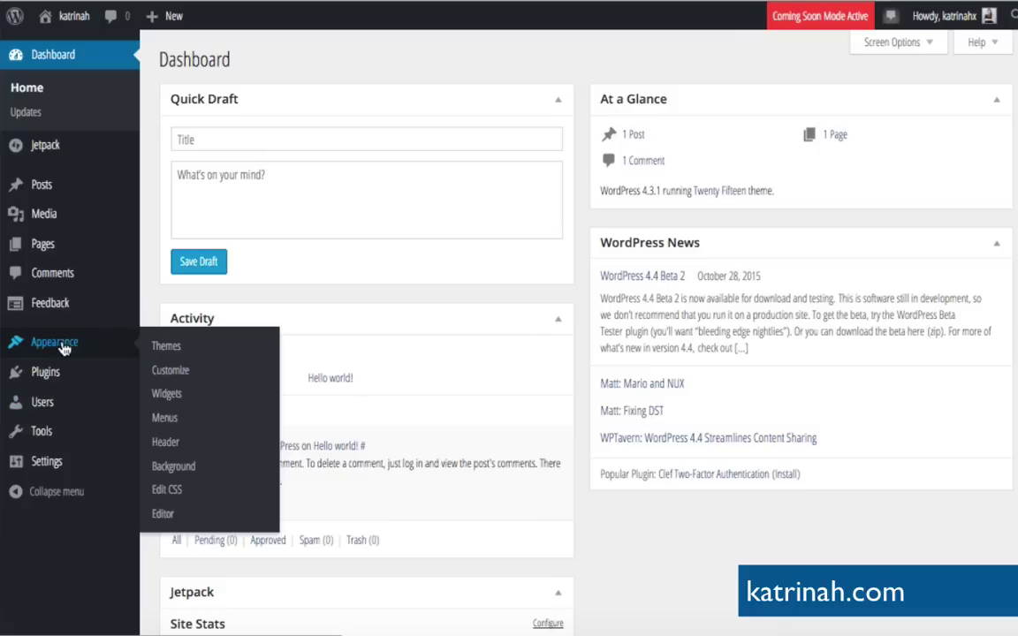
left_click(175, 349)
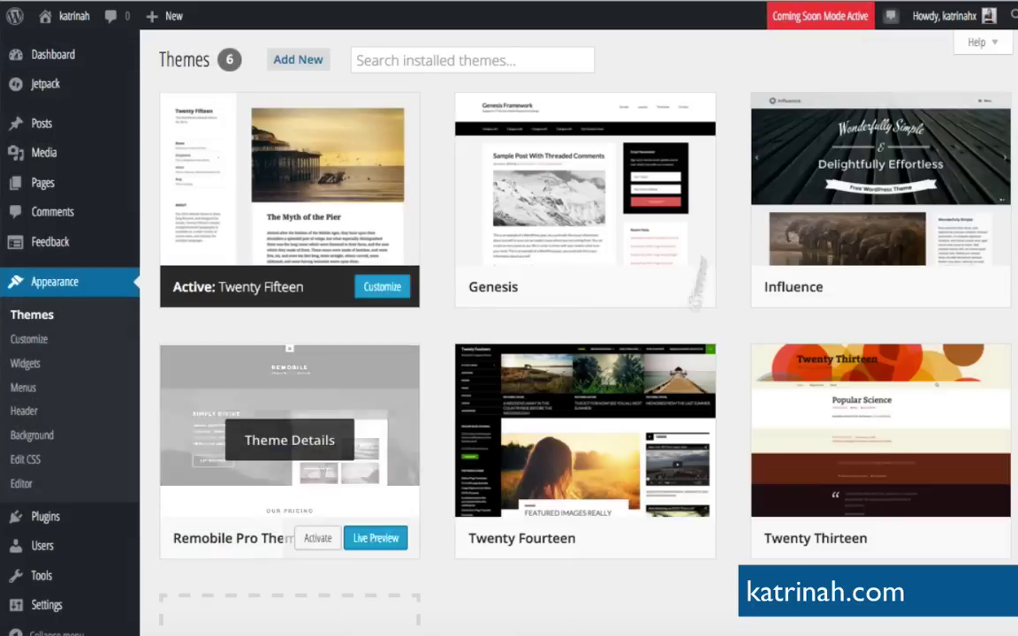
mouse_move(613, 334)
mouse_move(632, 289)
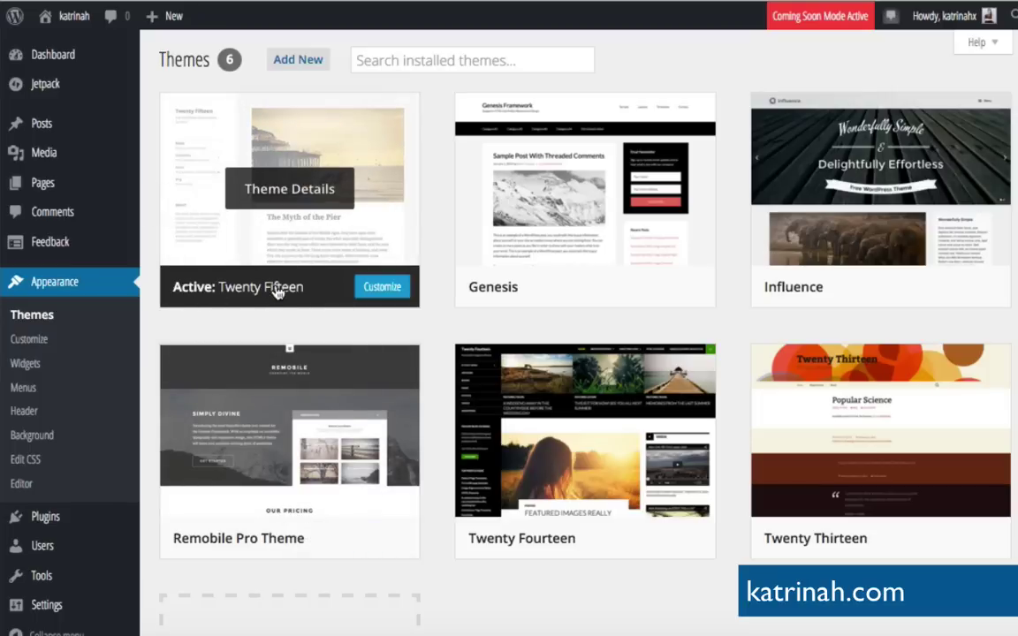
- Search the Add Themes directory for 'mk', finding the Mk and bluesip themes
left_click(298, 60)
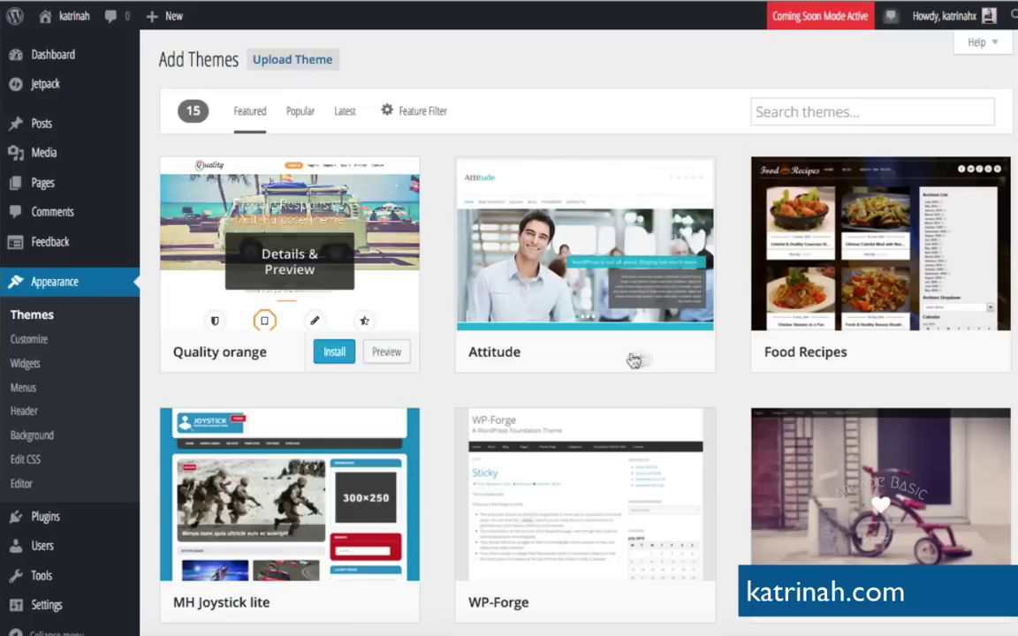
mouse_move(655, 363)
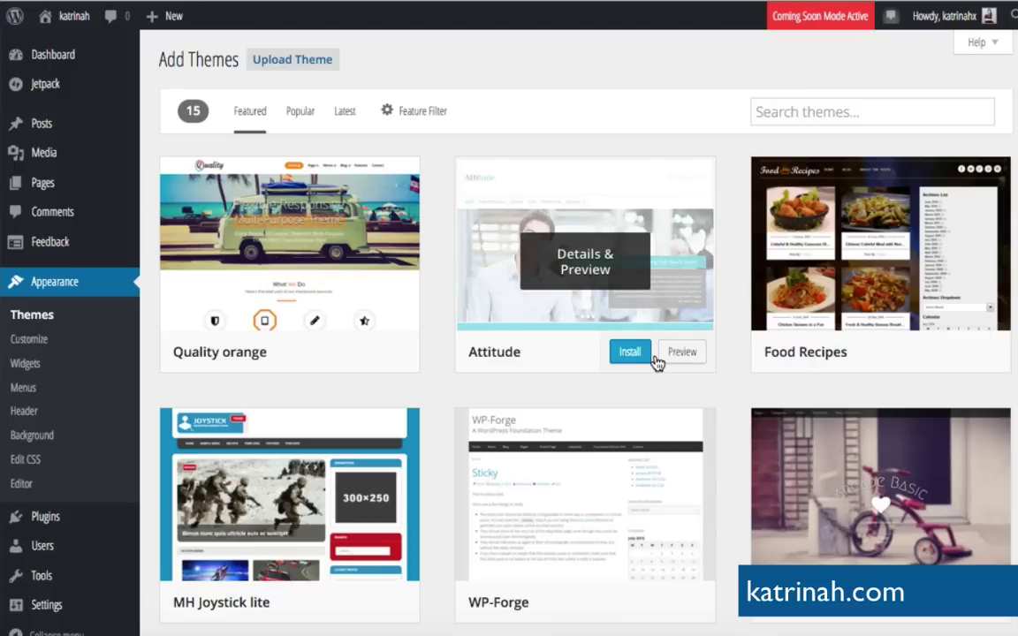
scroll(656, 362, "down", 10)
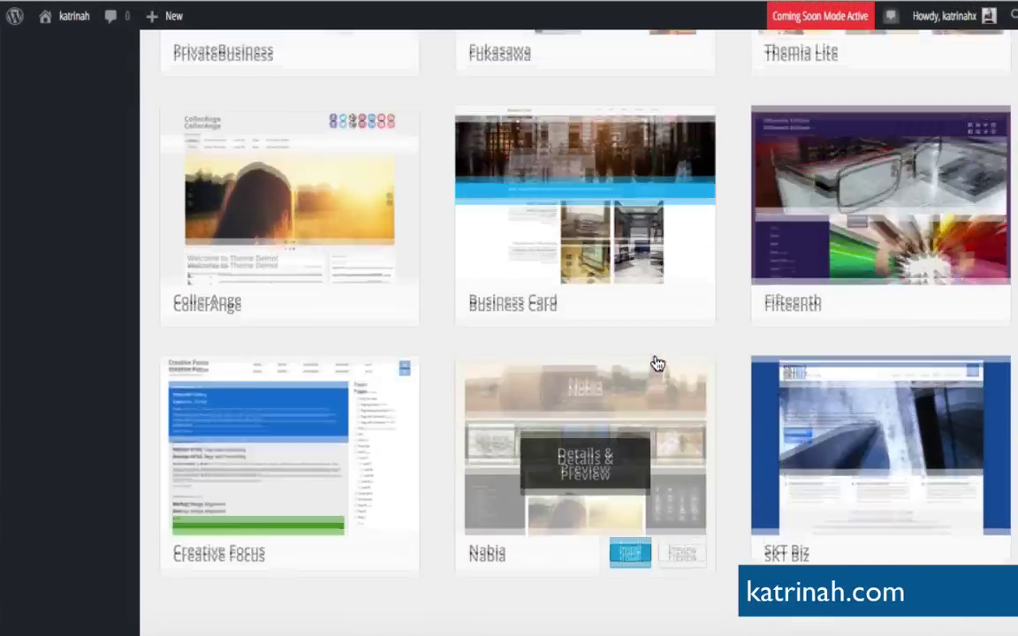
scroll(656, 362, "up", 10)
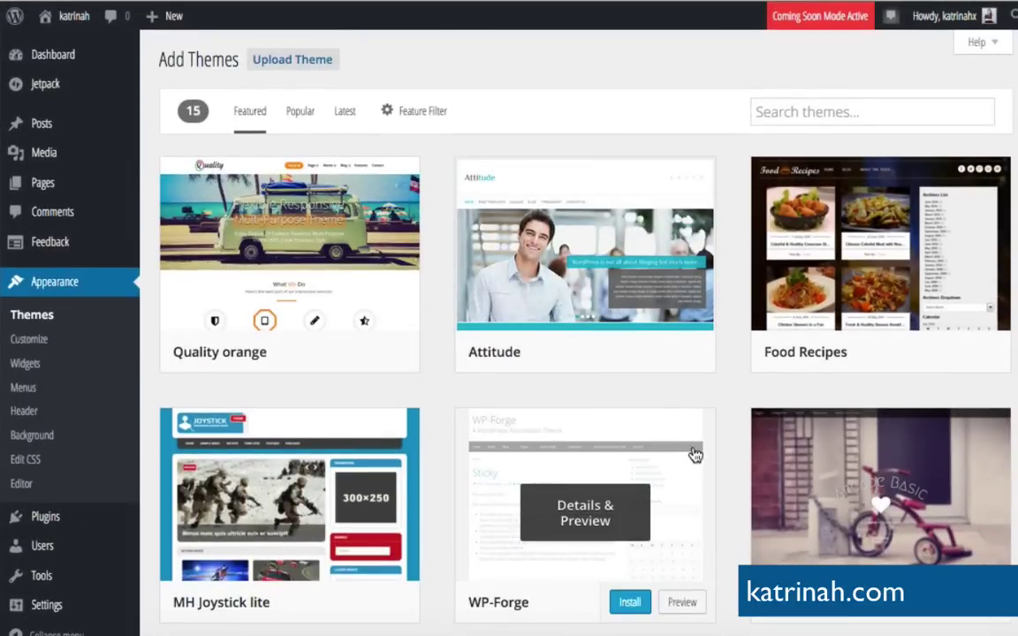
left_click(767, 113)
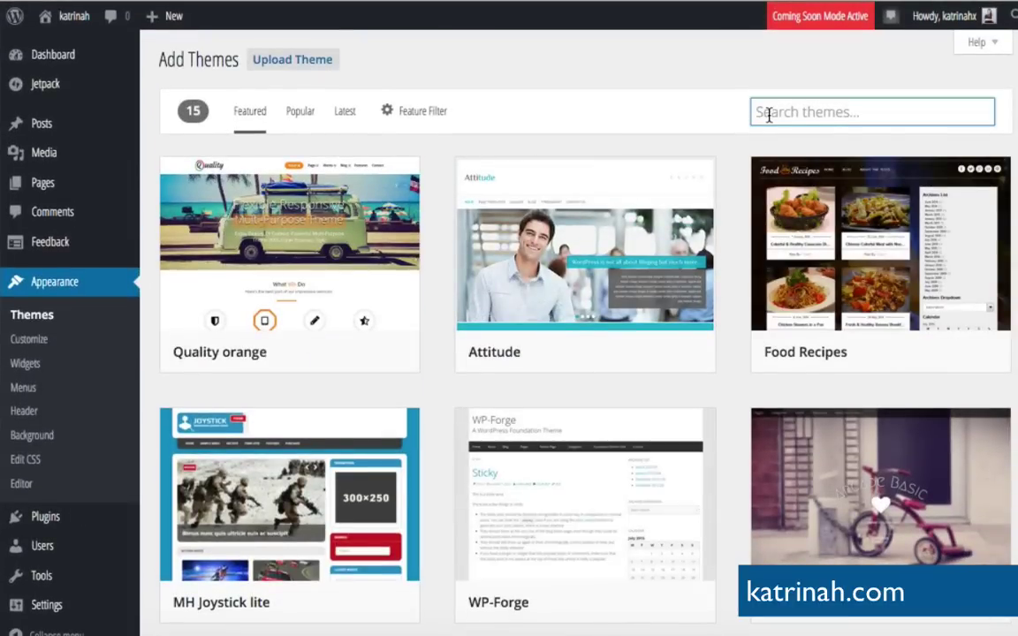
type("mk")
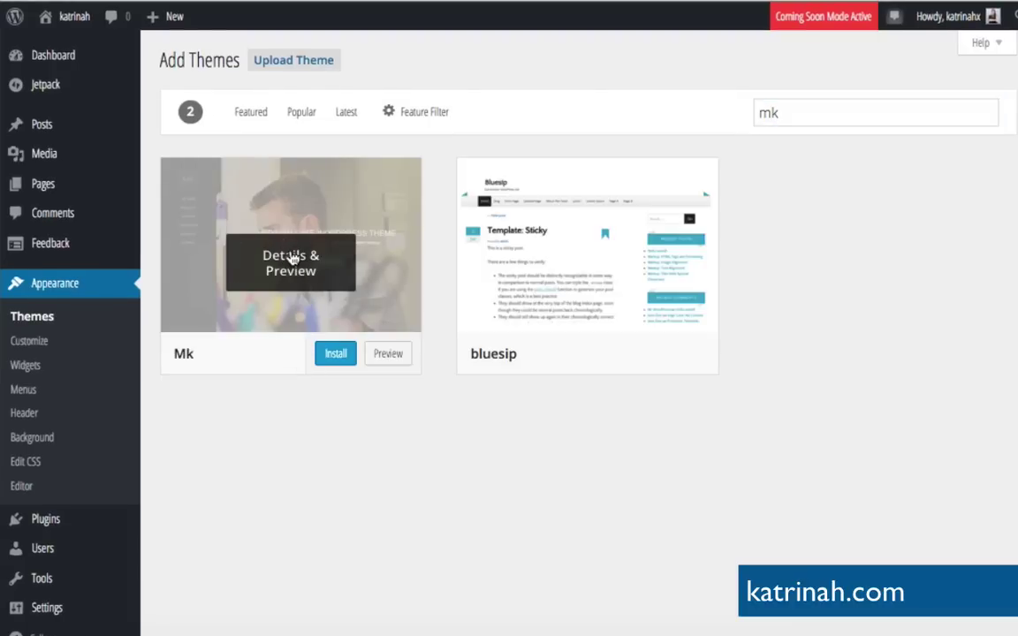
mouse_move(337, 291)
- Install and activate the Mk 1.2.0 theme, then visit the live site
left_click(334, 361)
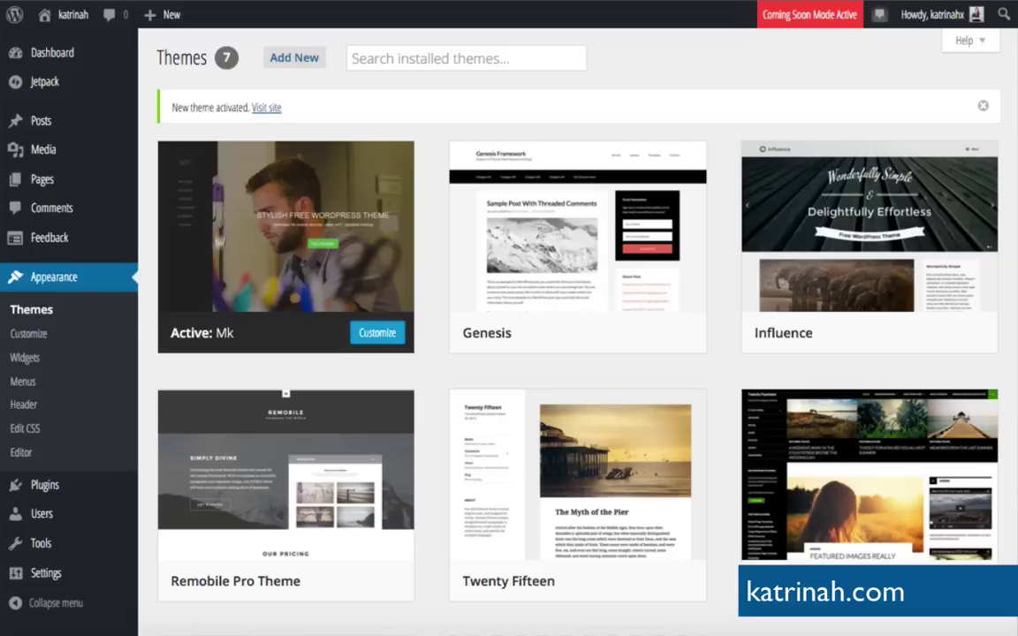
mouse_move(284, 204)
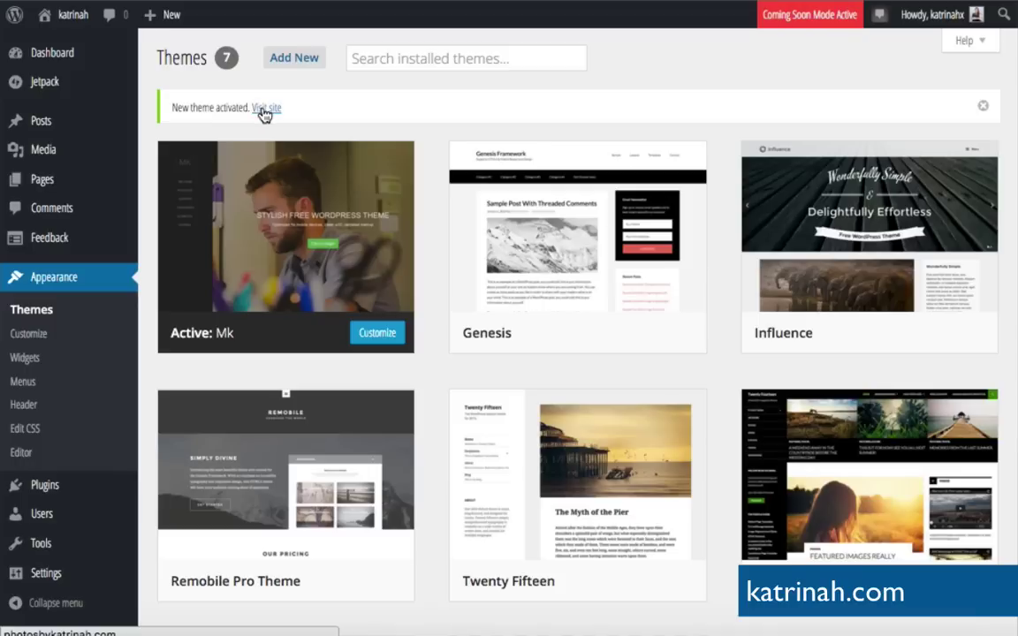
mouse_move(71, 21)
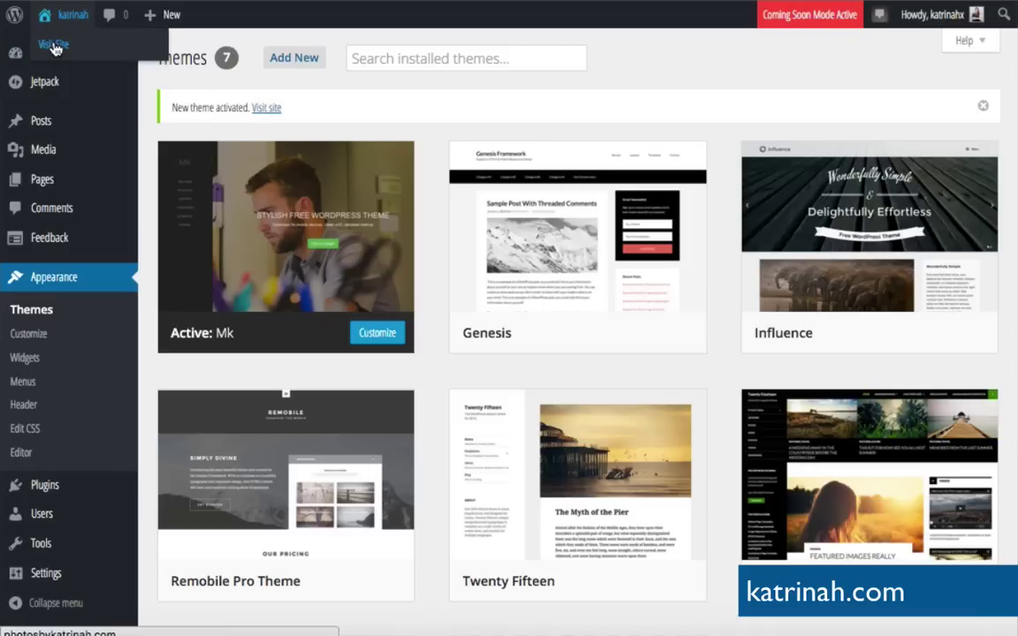
left_click(54, 46)
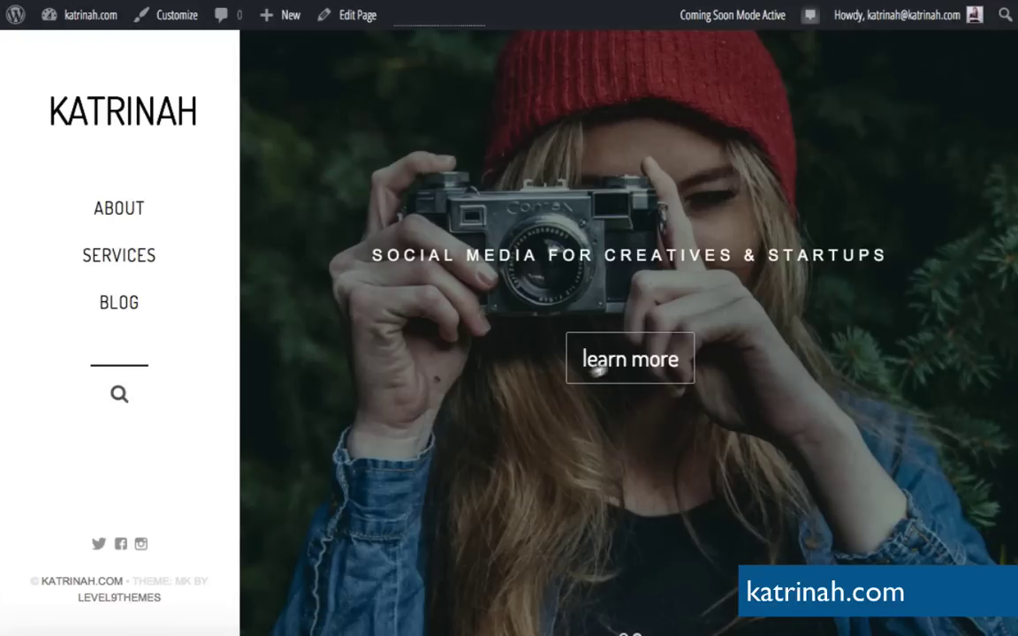
- Scroll the homepage in the new Mk layout down and back up
scroll(518, 402, "down", 4)
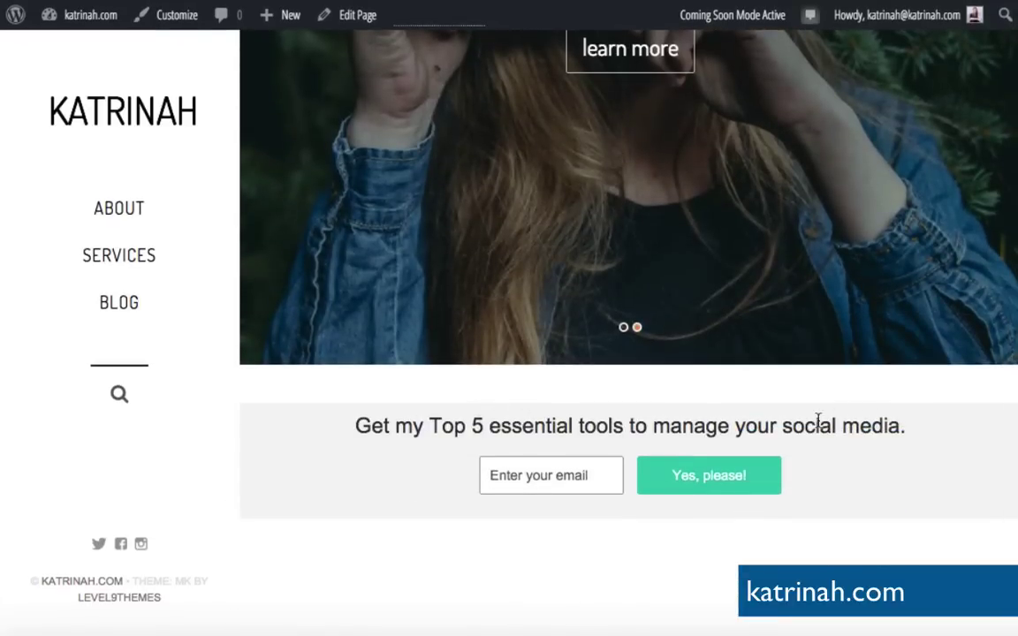
scroll(818, 423, "up", 4)
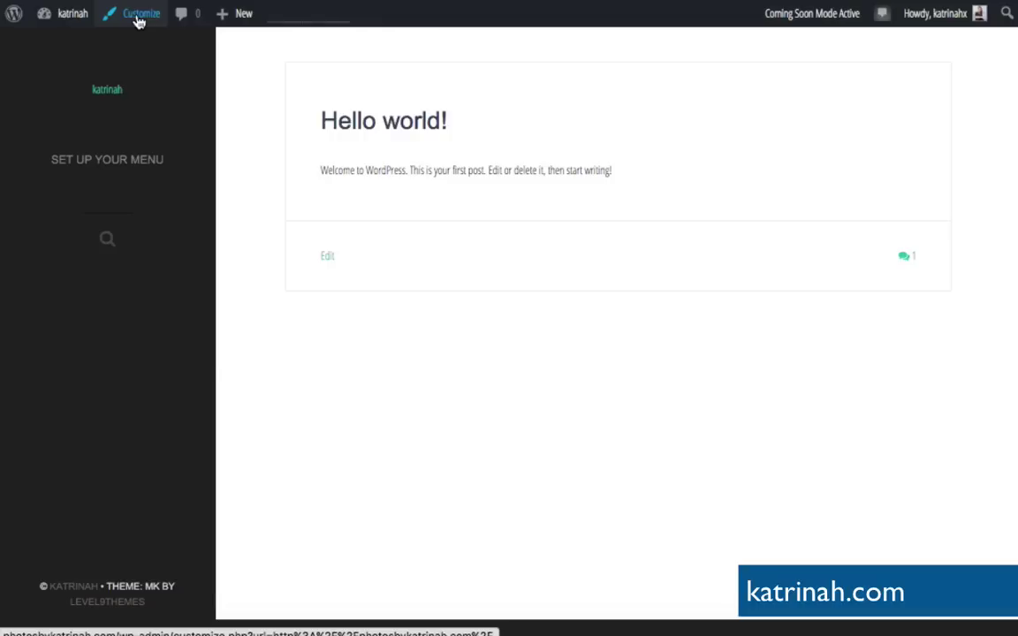
- Go back to the Dashboard, where At a Glance shows WordPress 4.3.1 with Mk
mouse_move(64, 16)
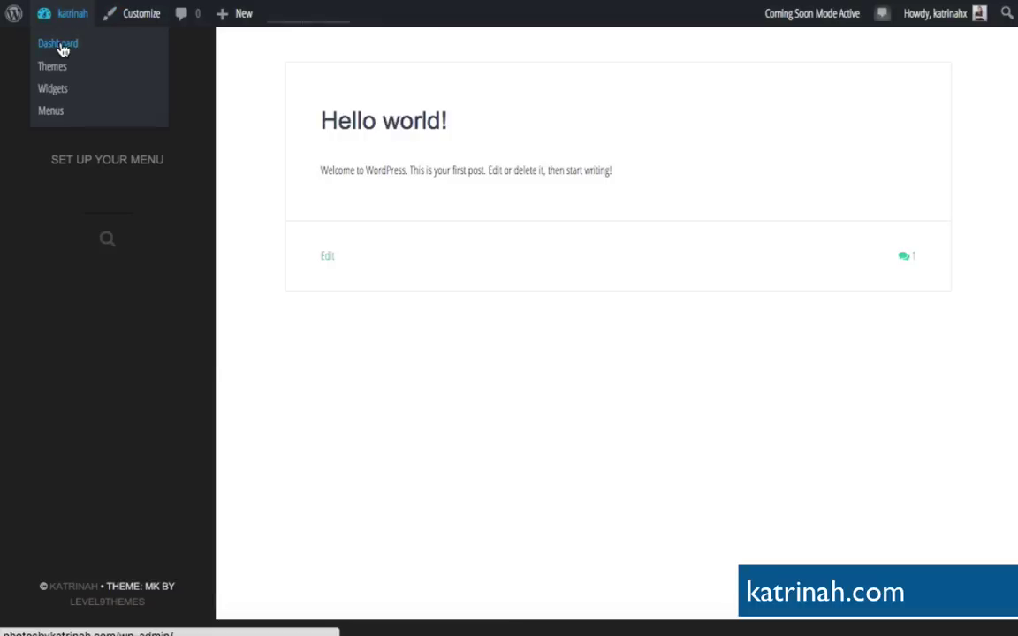
left_click(62, 50)
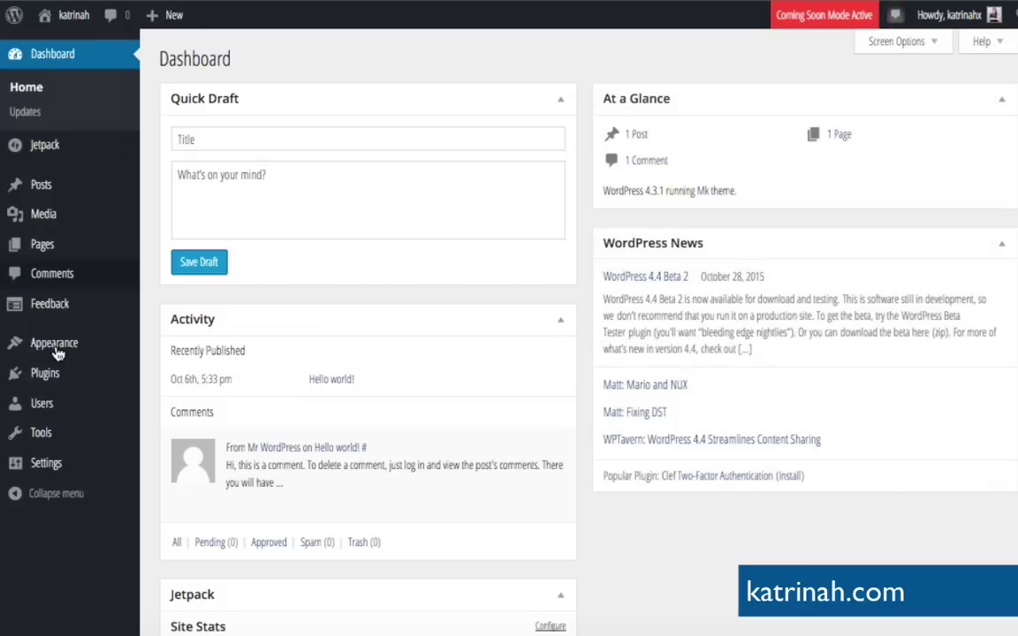
mouse_move(56, 352)
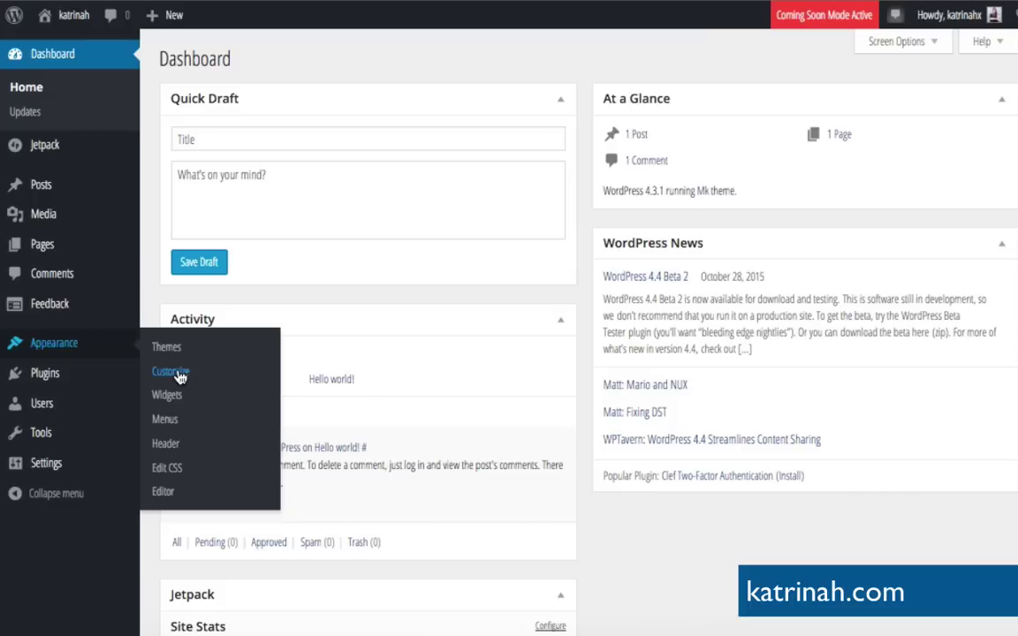
left_click(179, 375)
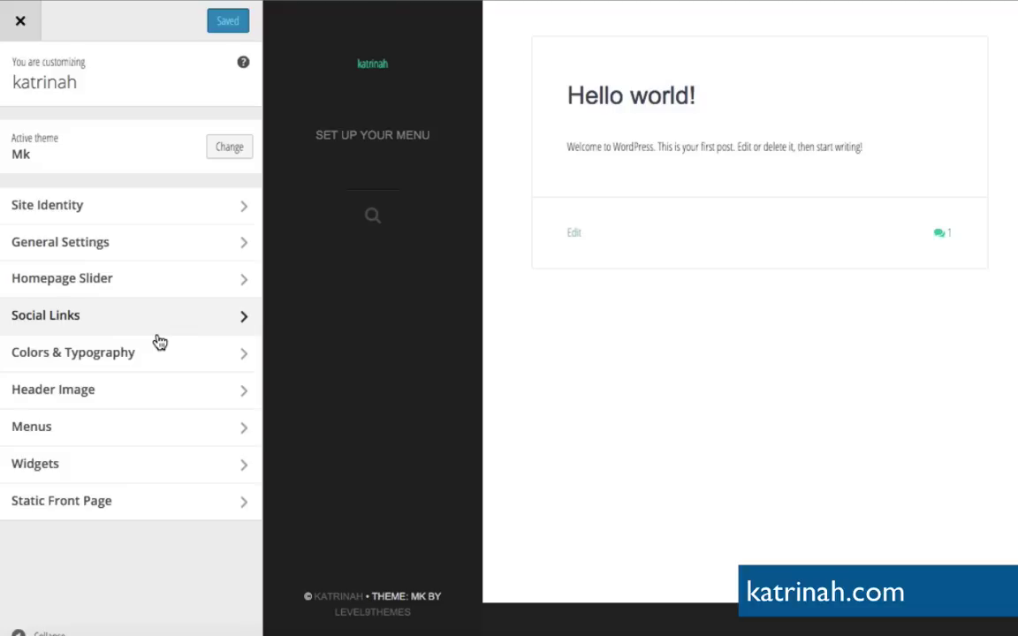
left_click(23, 25)
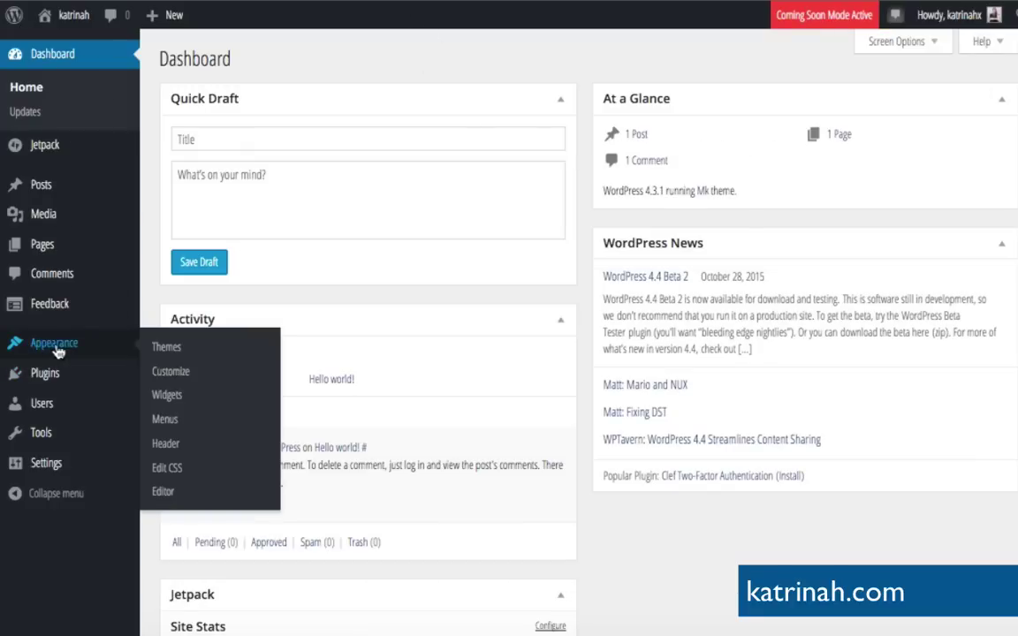
- Search Plugins > Add New for 'child themify', then install and activate Child Themify 1.1.2
mouse_move(50, 374)
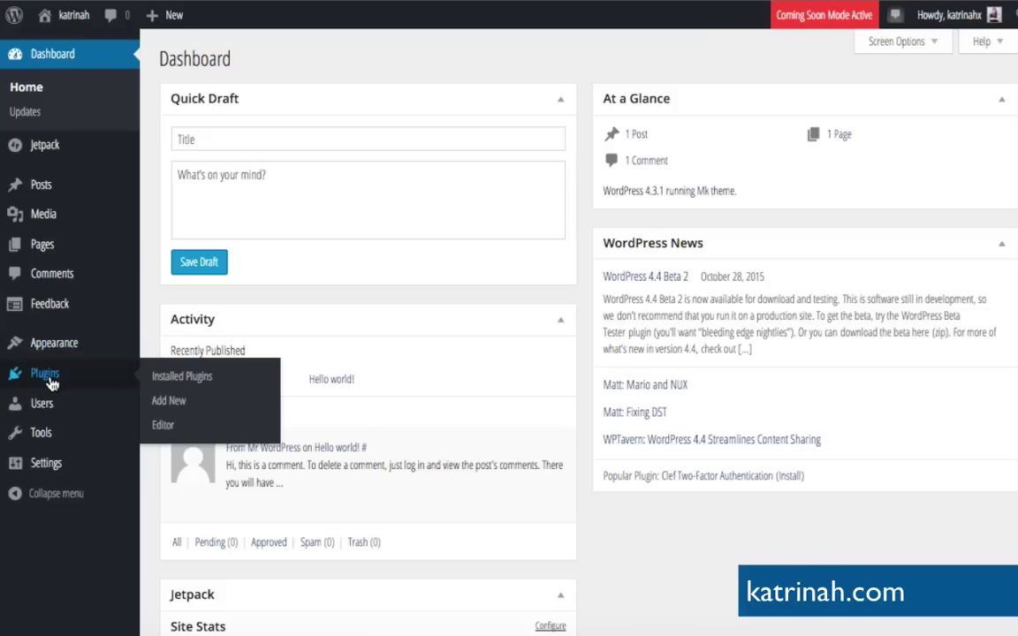
left_click(176, 402)
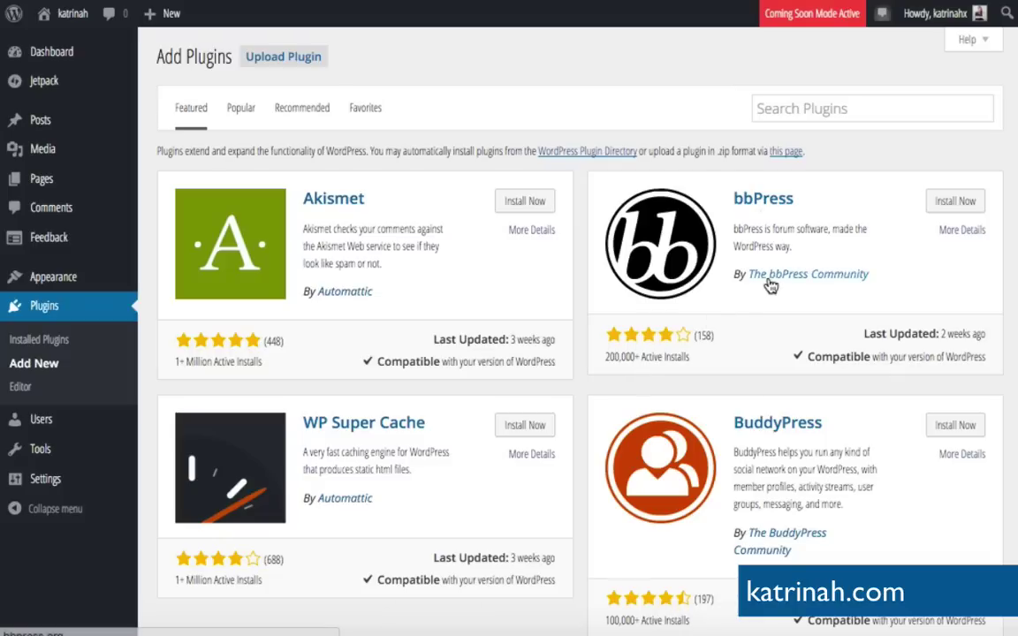
left_click(786, 109)
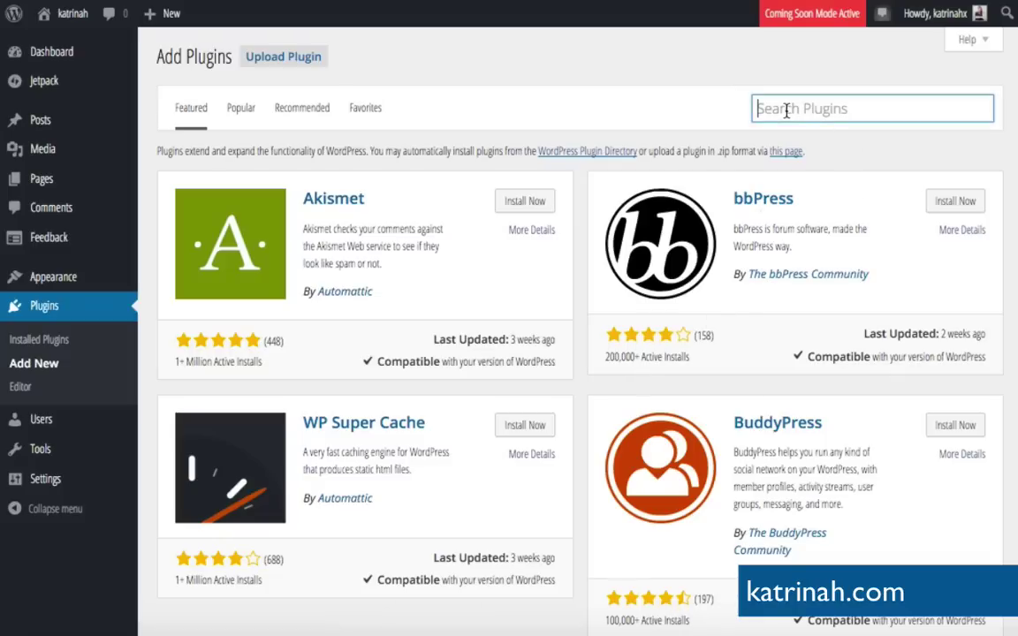
type("child themify")
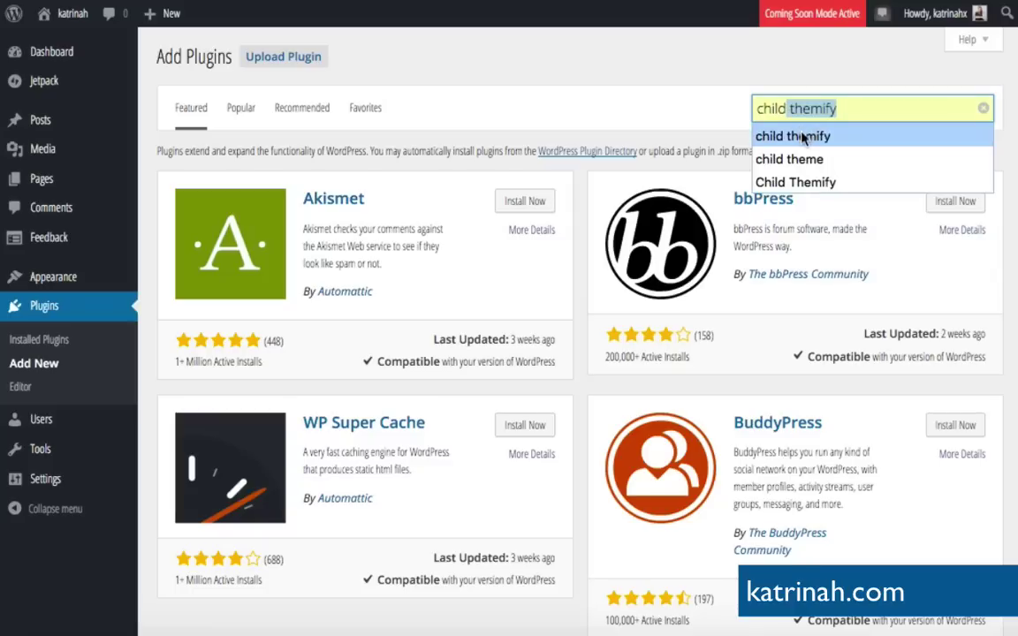
left_click(804, 138)
key("Return")
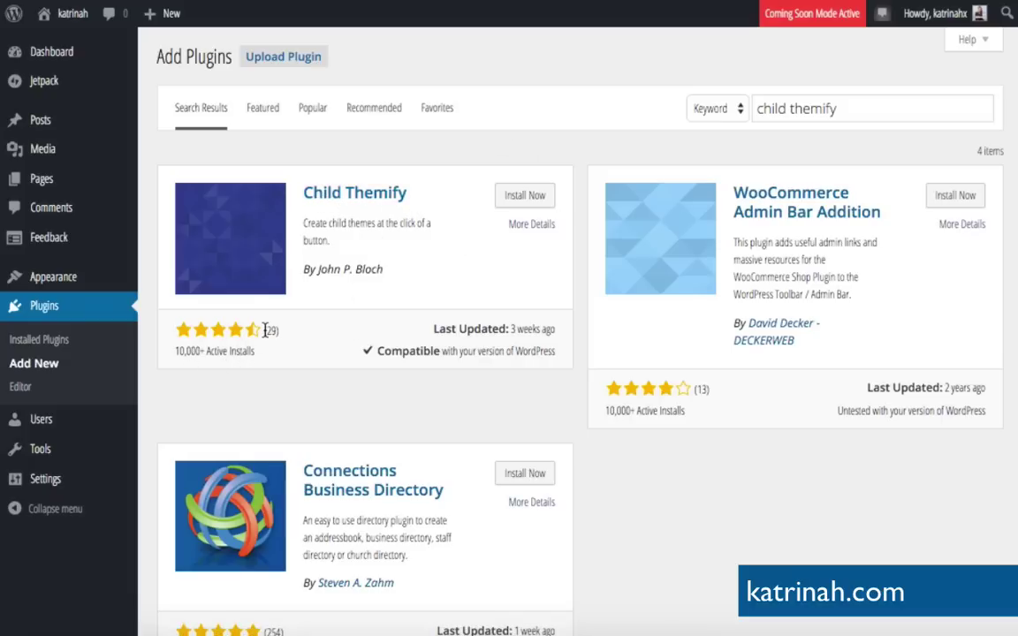
left_click(525, 198)
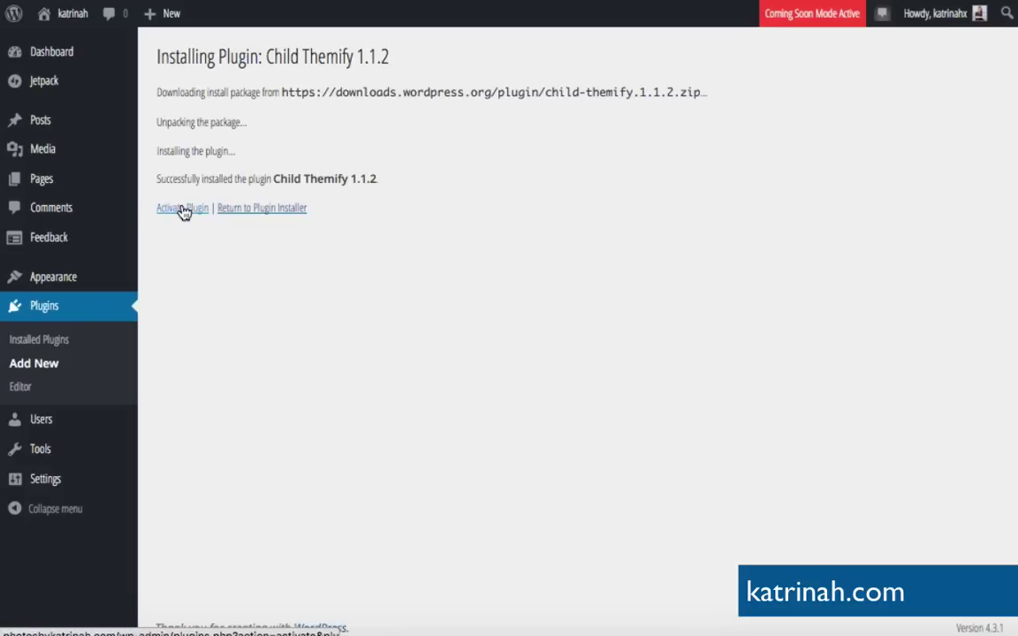
left_click(184, 210)
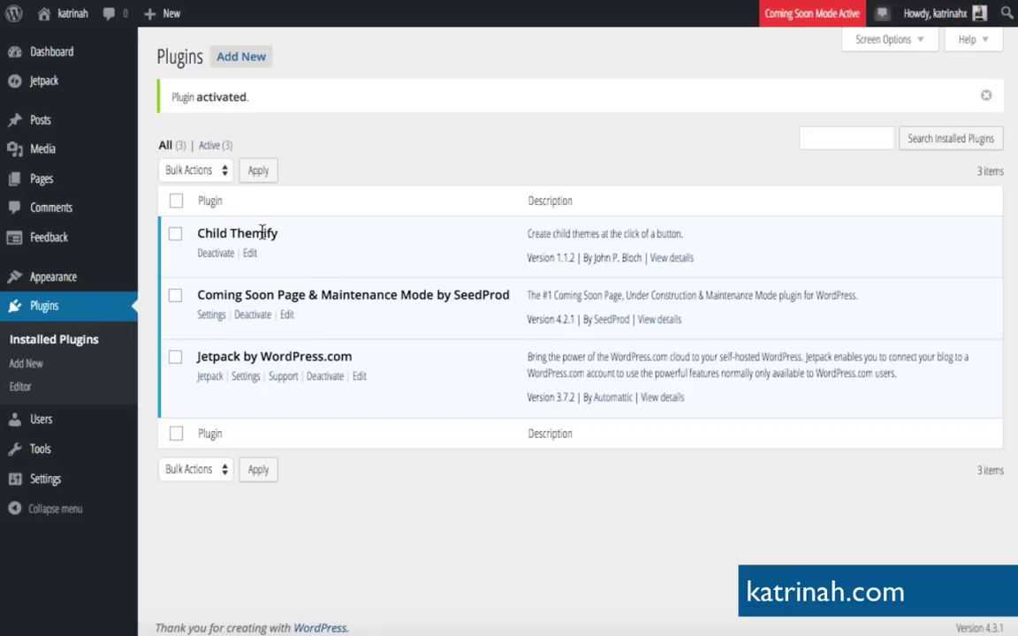
- Create a child theme of Mk named 'mk-child' from Mk's Theme Details
mouse_move(51, 279)
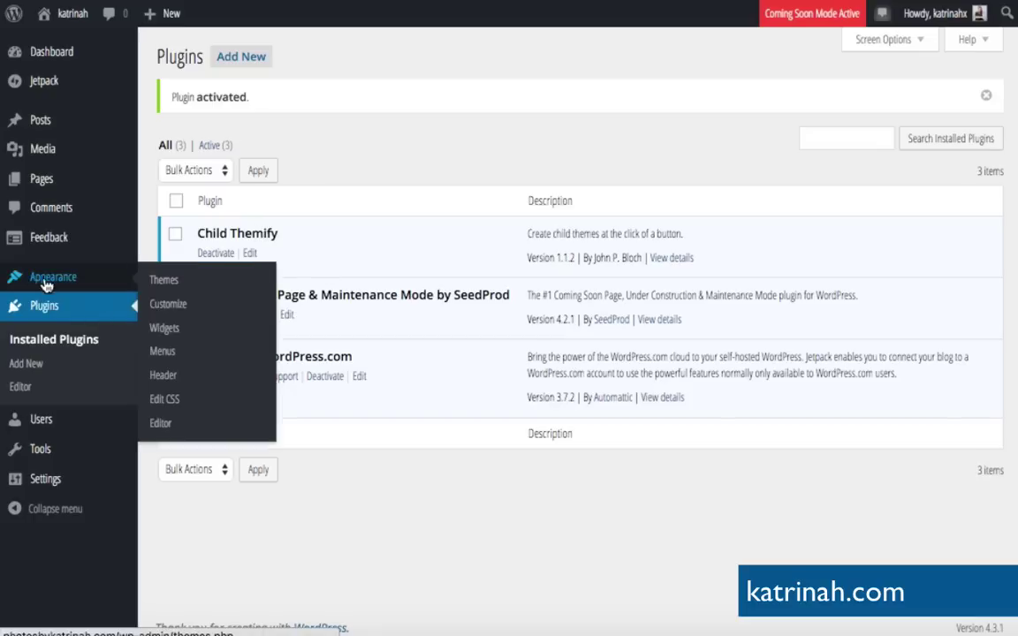
left_click(171, 280)
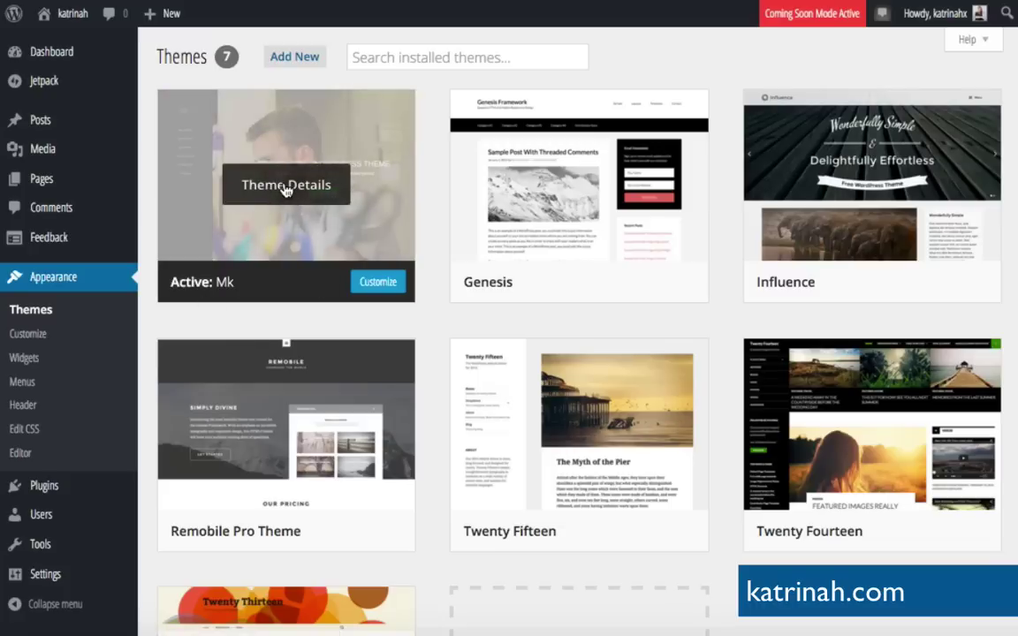
left_click(286, 191)
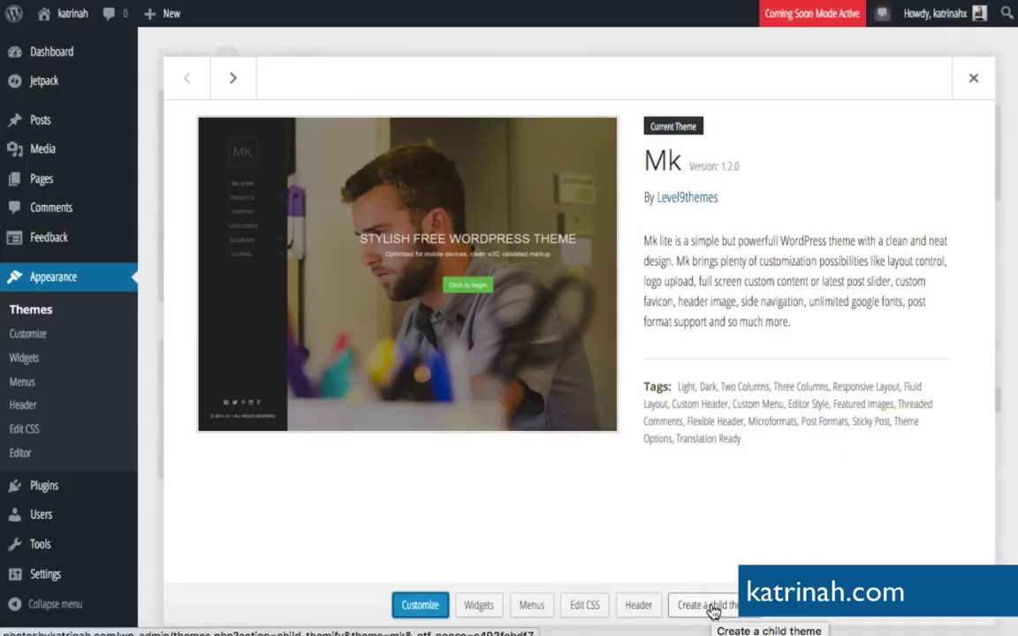
left_click(712, 610)
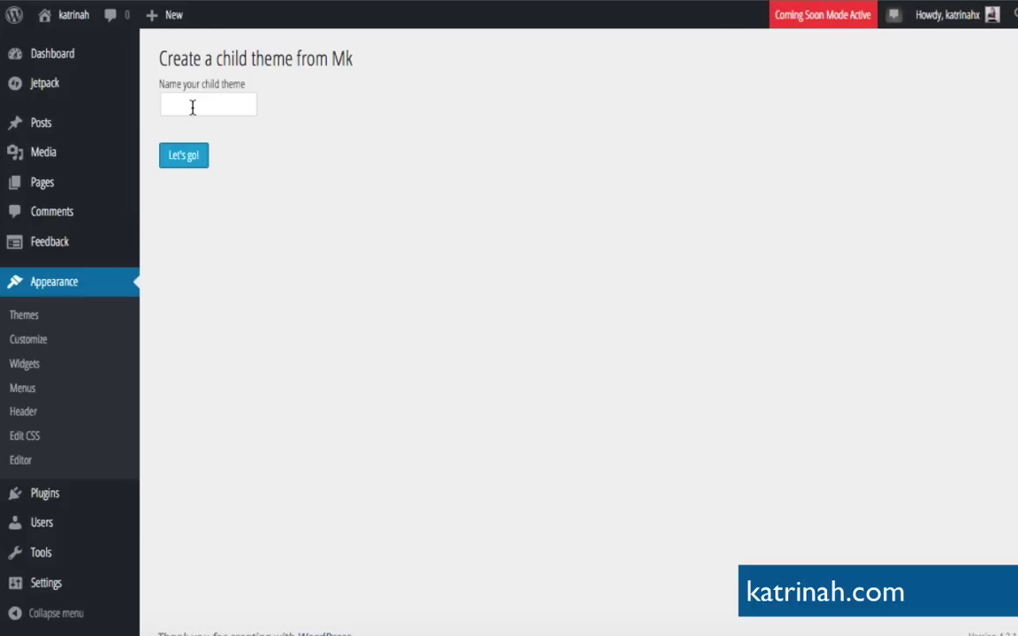
left_click(192, 107)
type("mk-child")
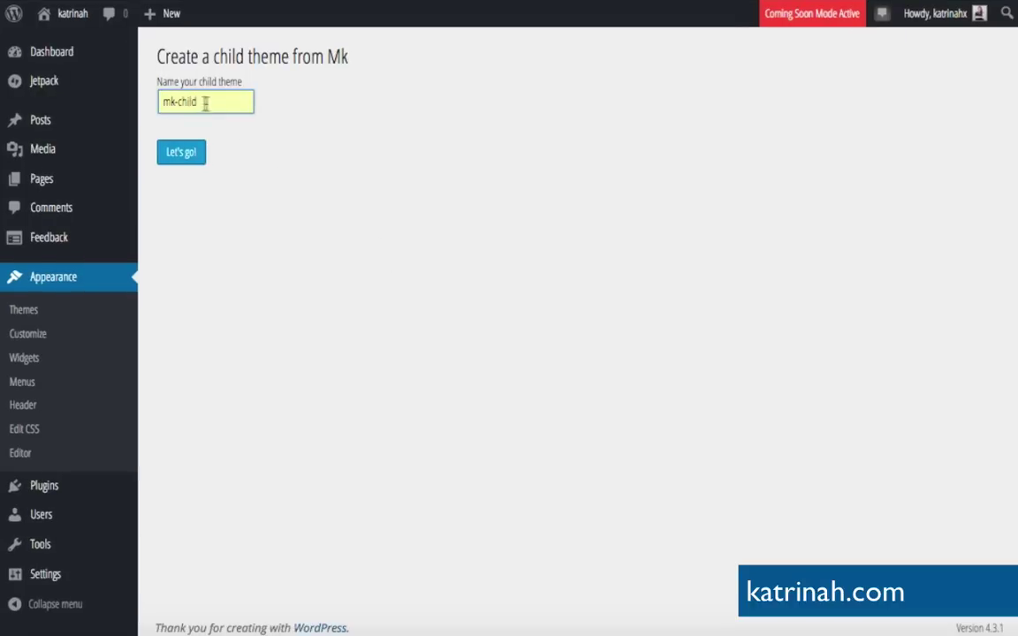
left_click(189, 157)
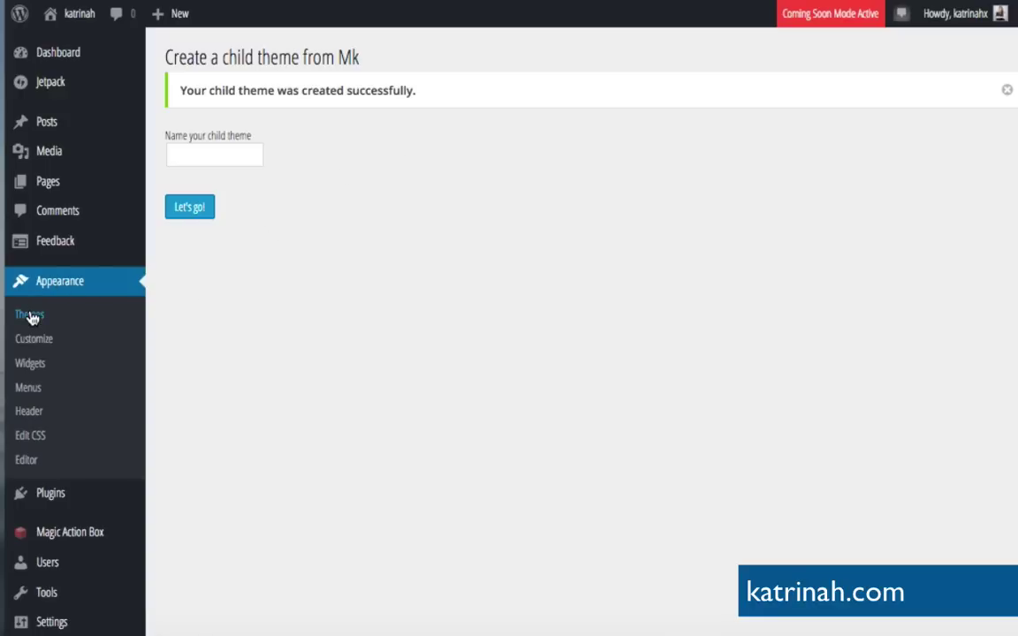
- Activate the mk-theme child theme from the installed themes list
left_click(29, 315)
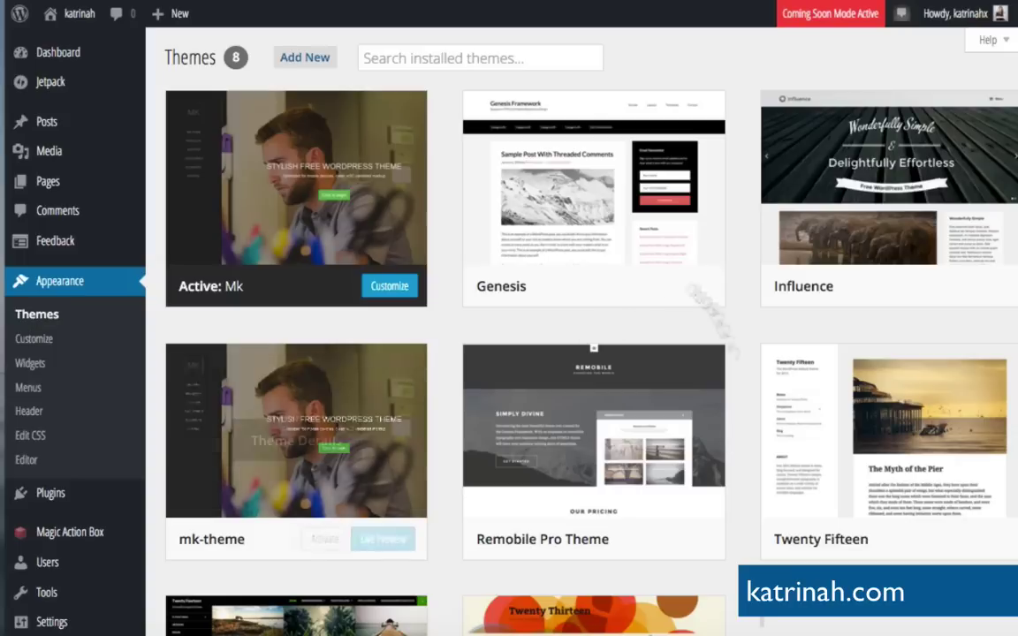
mouse_move(378, 381)
mouse_move(208, 301)
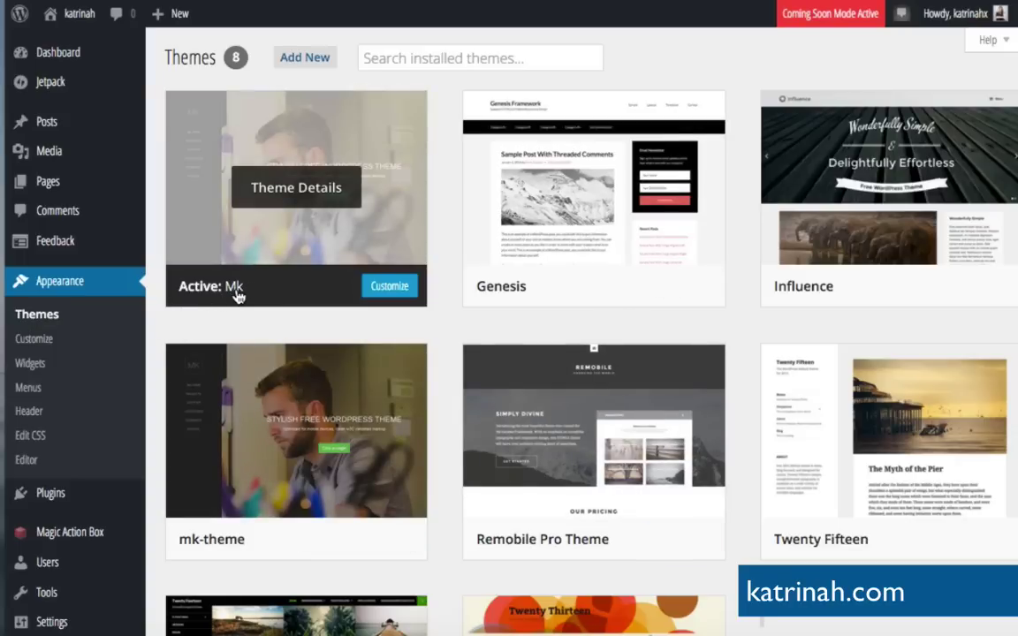
mouse_move(241, 543)
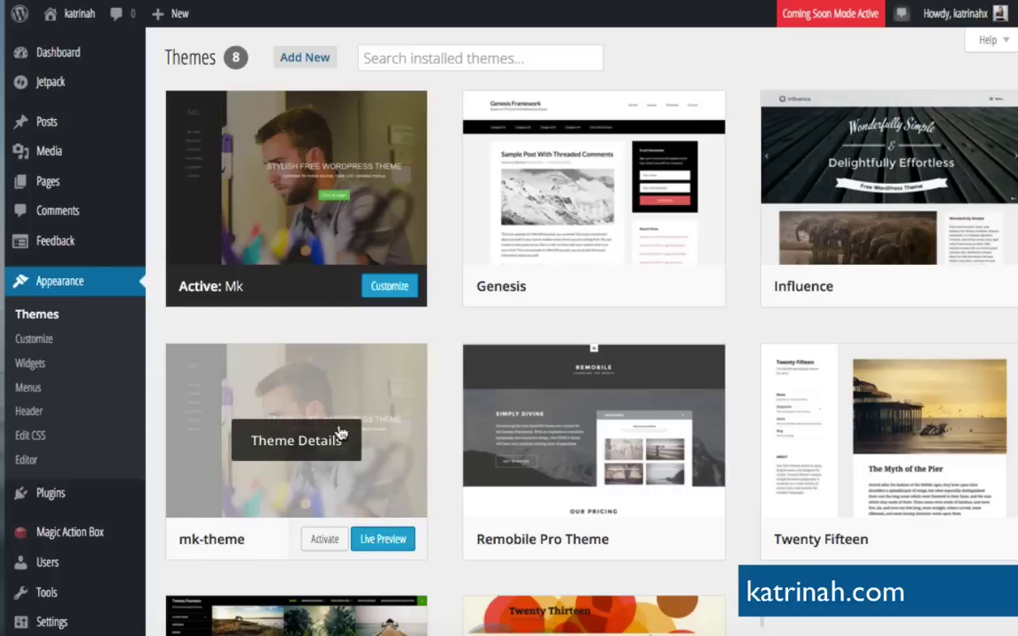
left_click(319, 549)
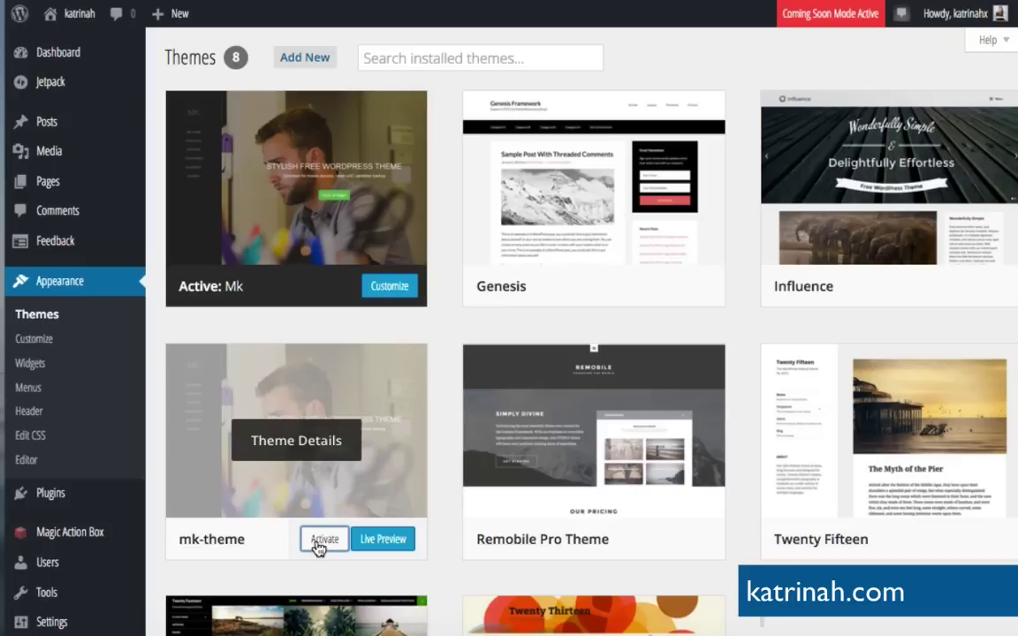
left_click(319, 548)
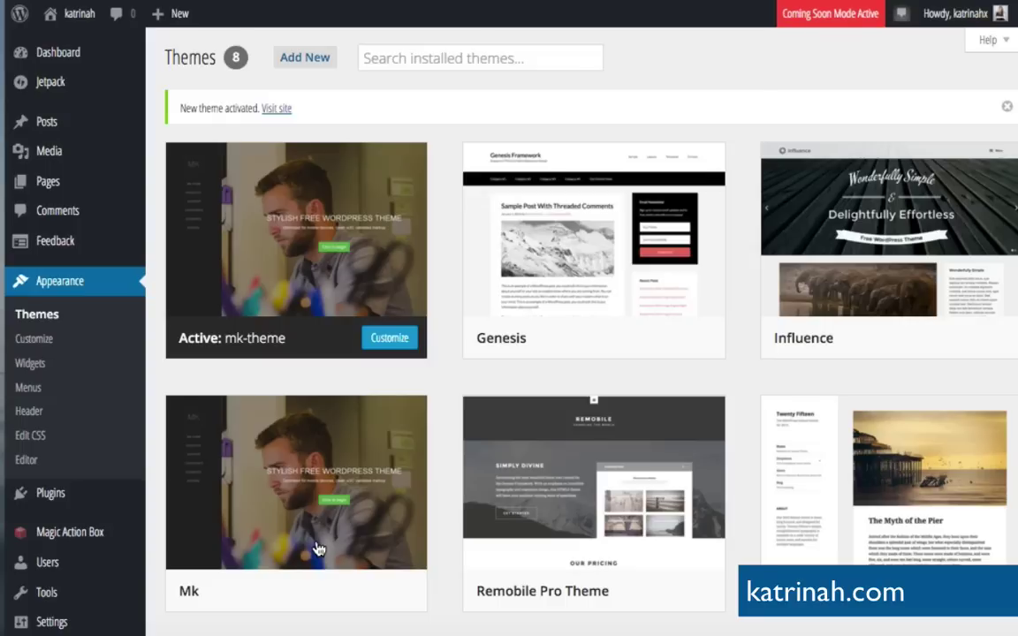
mouse_move(295, 243)
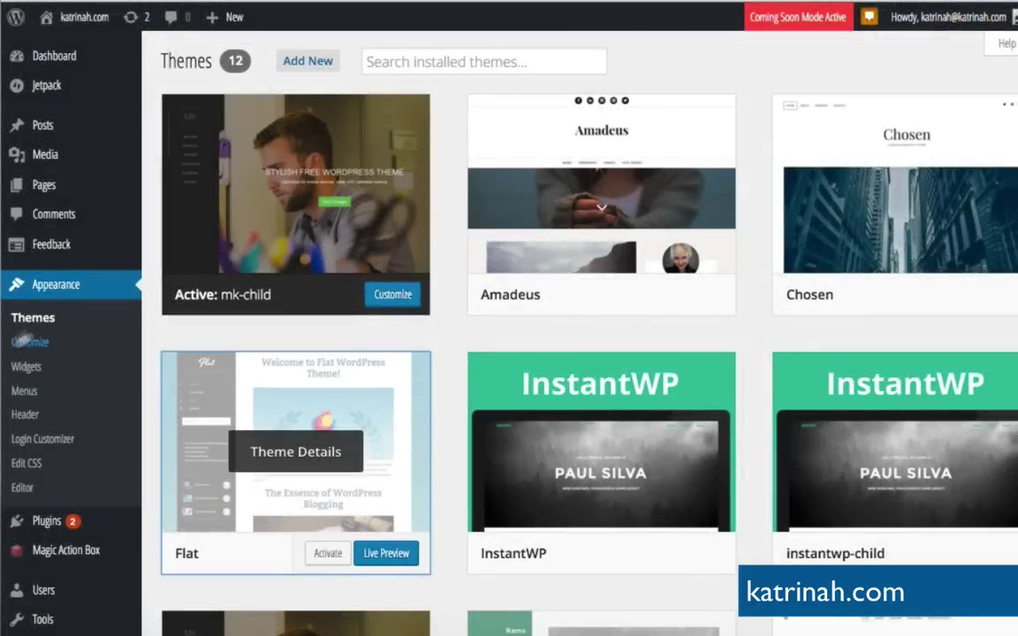
- Uncheck Display Header Text in Site Identity and publish the change
left_click(29, 342)
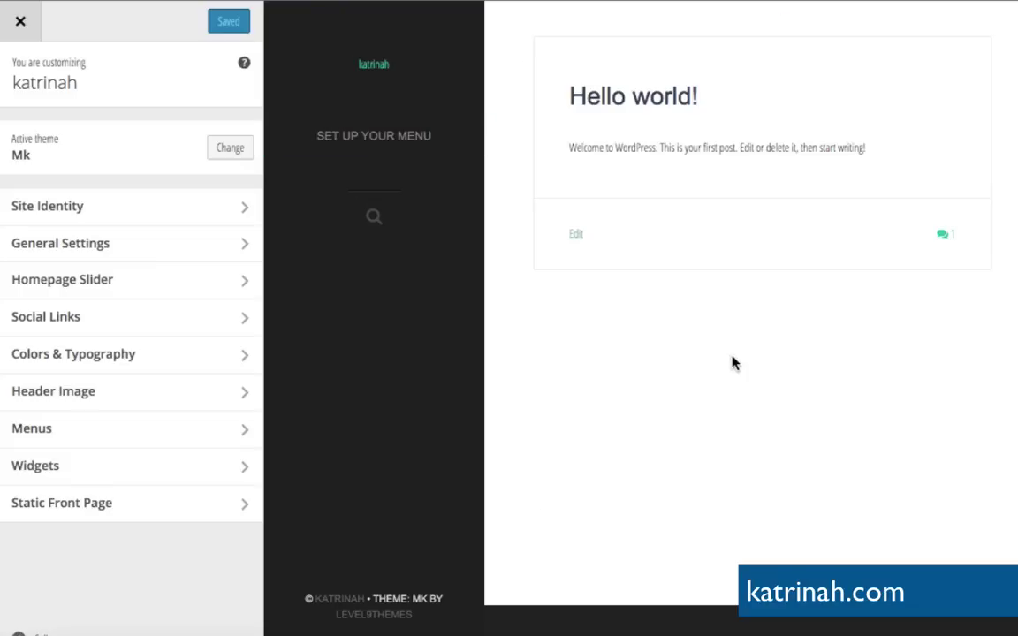
left_click(161, 216)
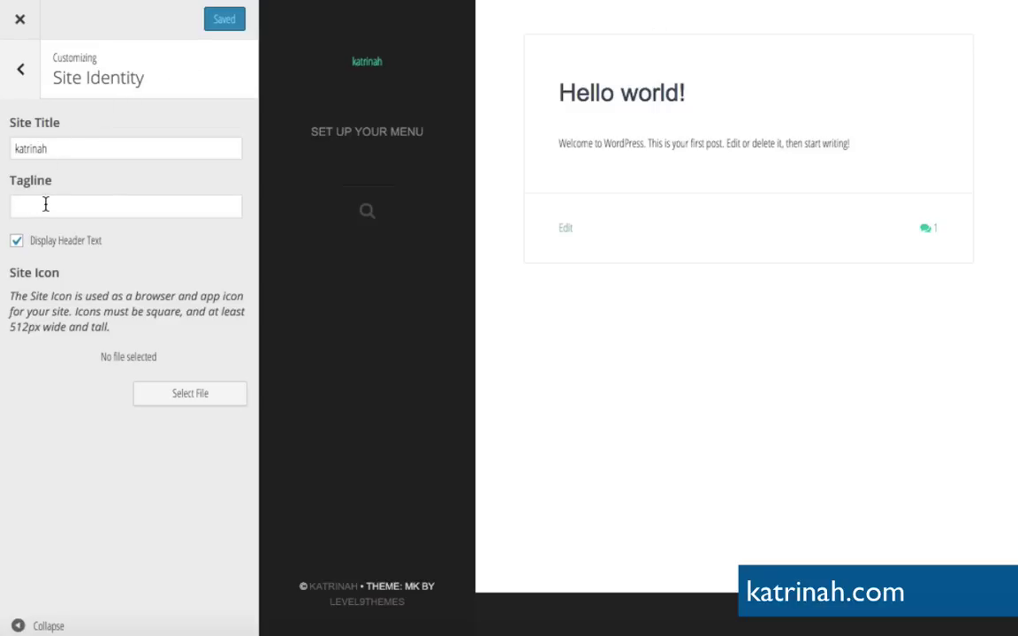
left_click(17, 242)
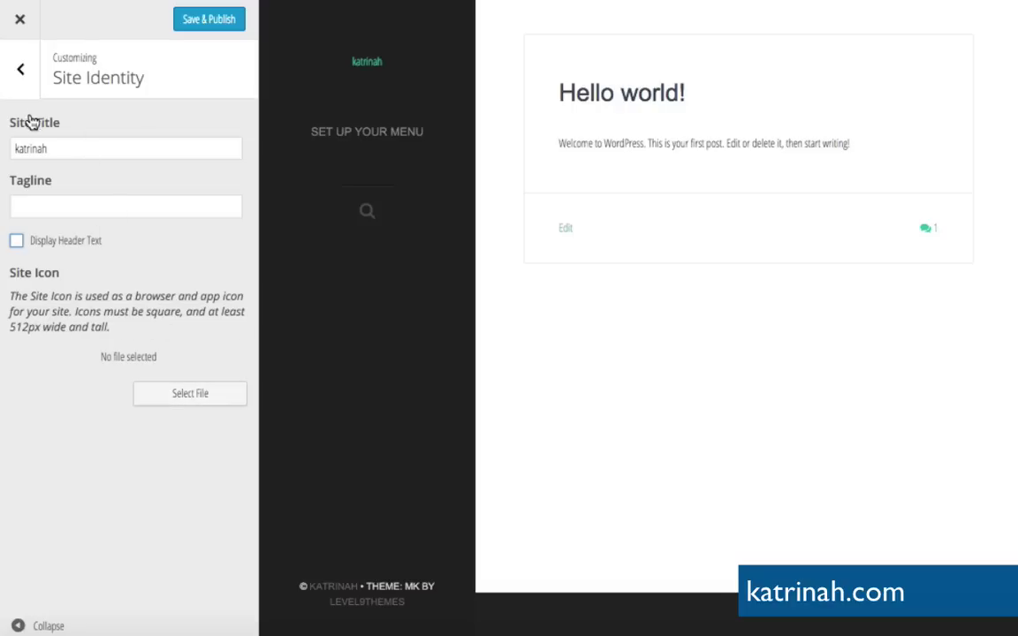
left_click(213, 23)
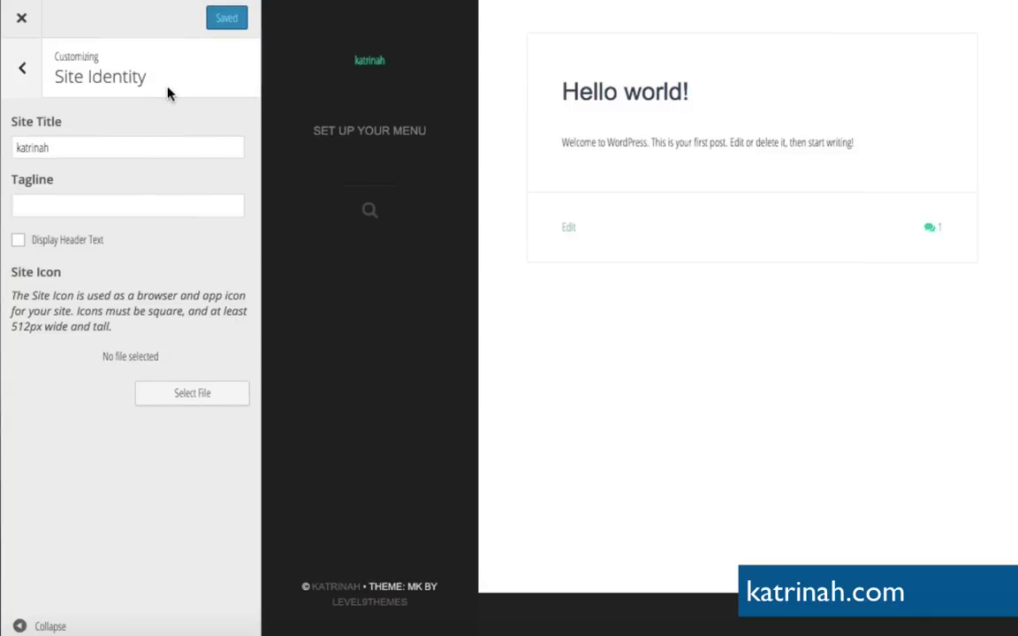
- Upload Untitled.png as the General Settings logo, adding its title and alt text
left_click(26, 73)
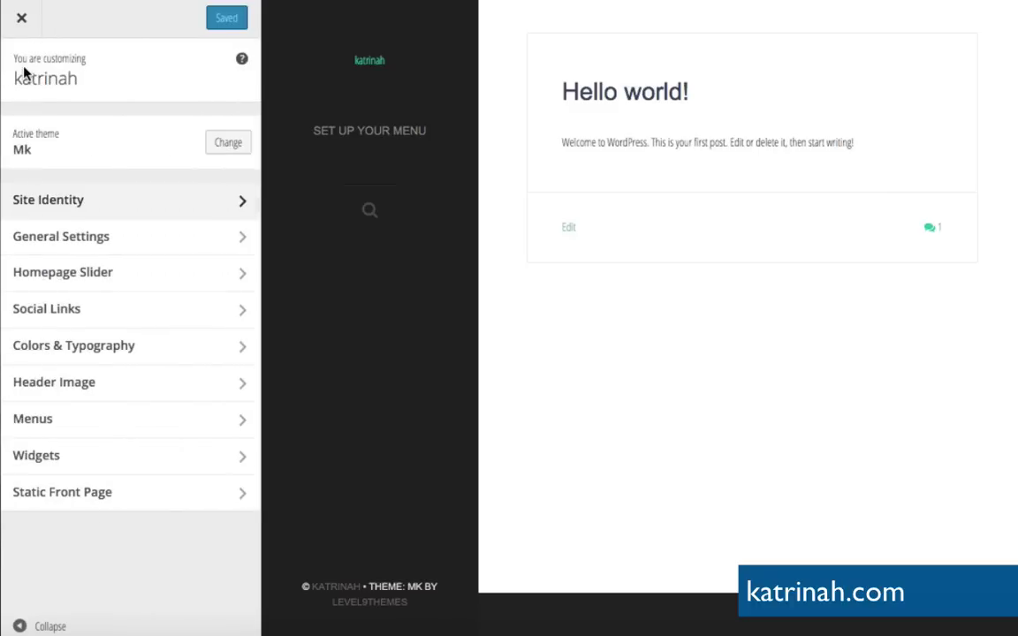
left_click(105, 236)
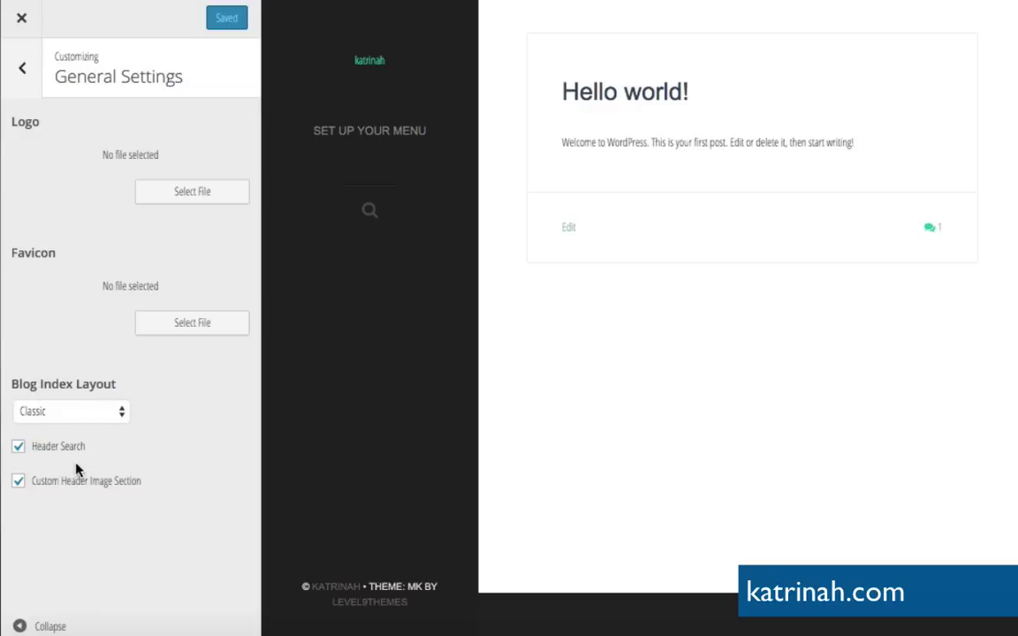
left_click(187, 195)
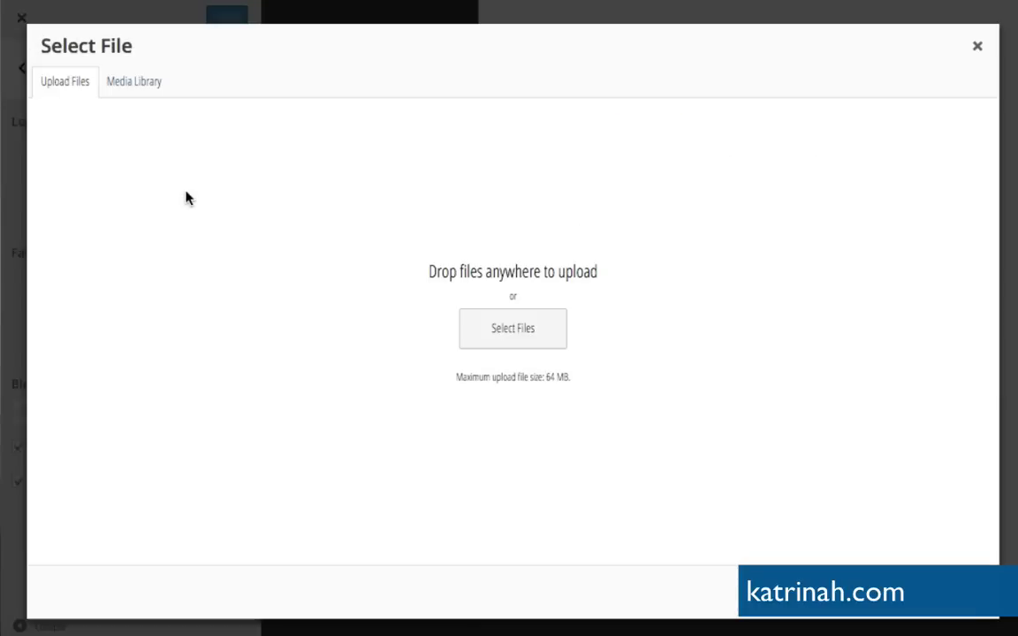
left_click(139, 84)
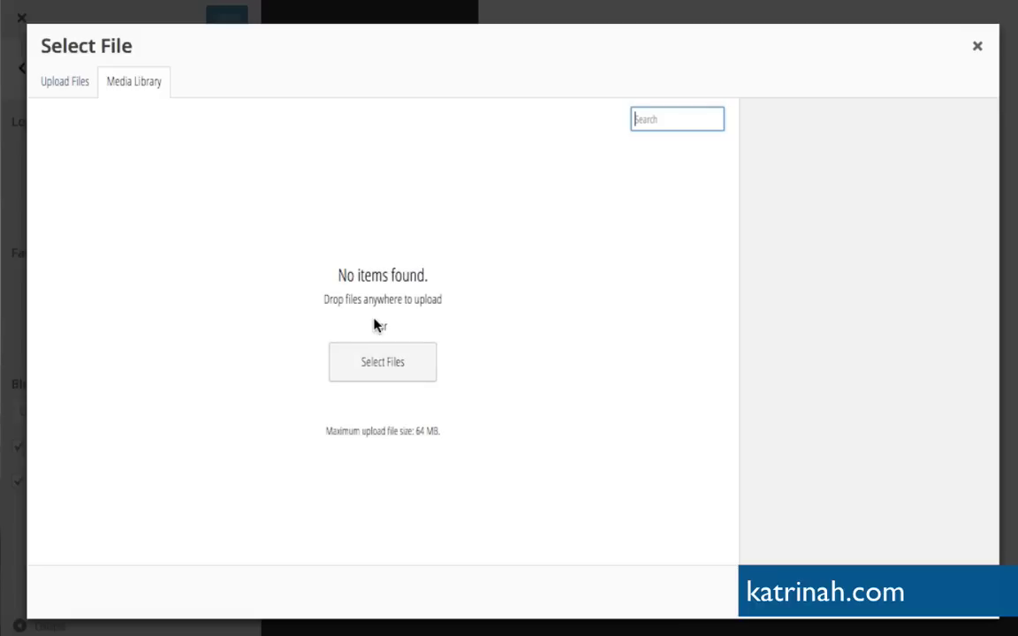
left_click(69, 87)
left_click(542, 352)
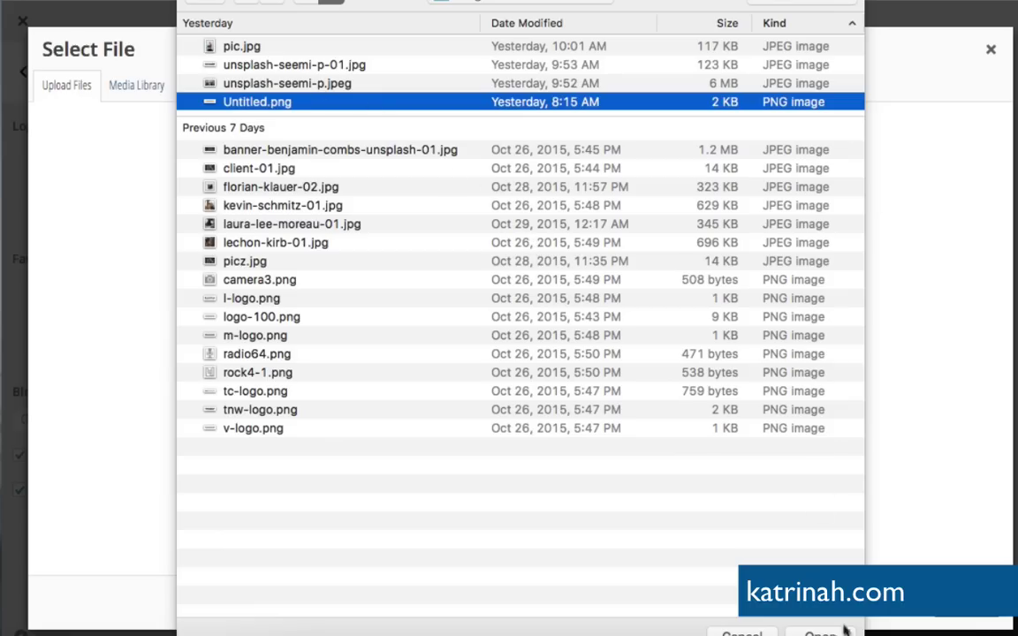
left_click(818, 633)
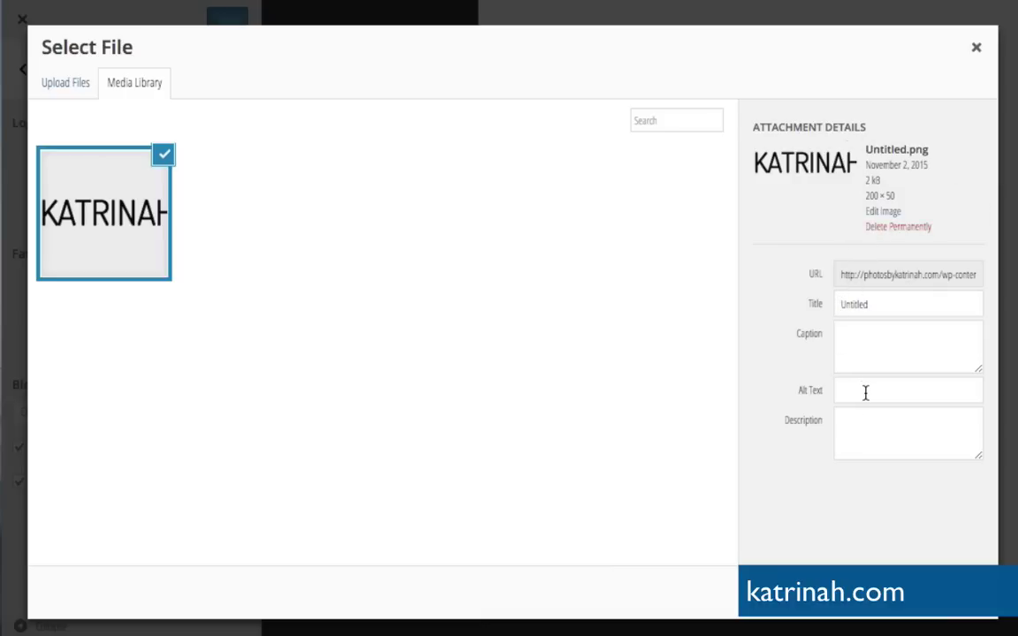
left_click(861, 441)
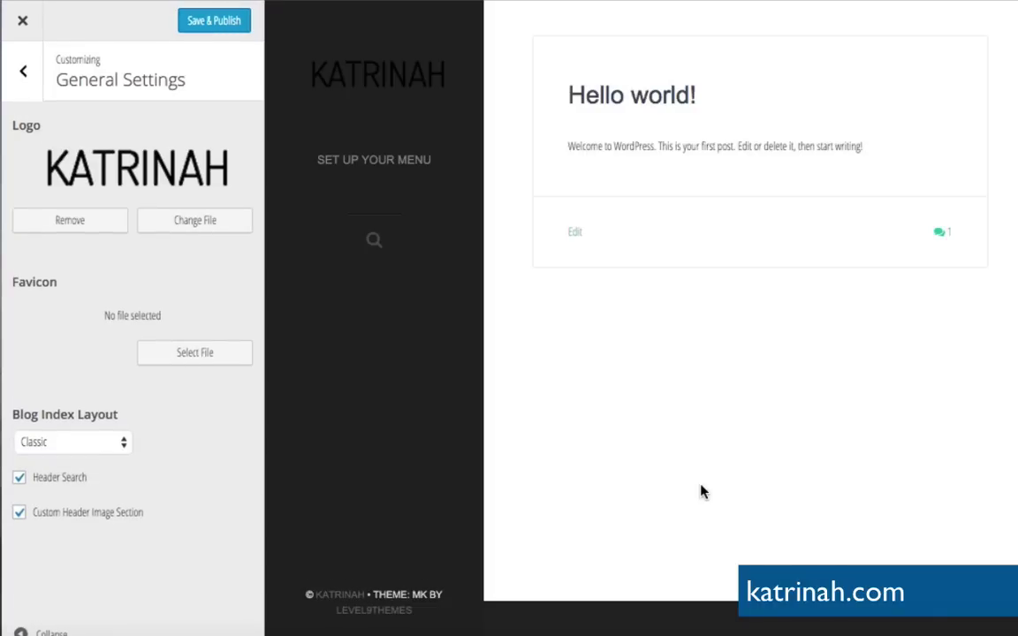
- Save & Publish the Customizer to store the new KATRINAH logo
left_click(218, 23)
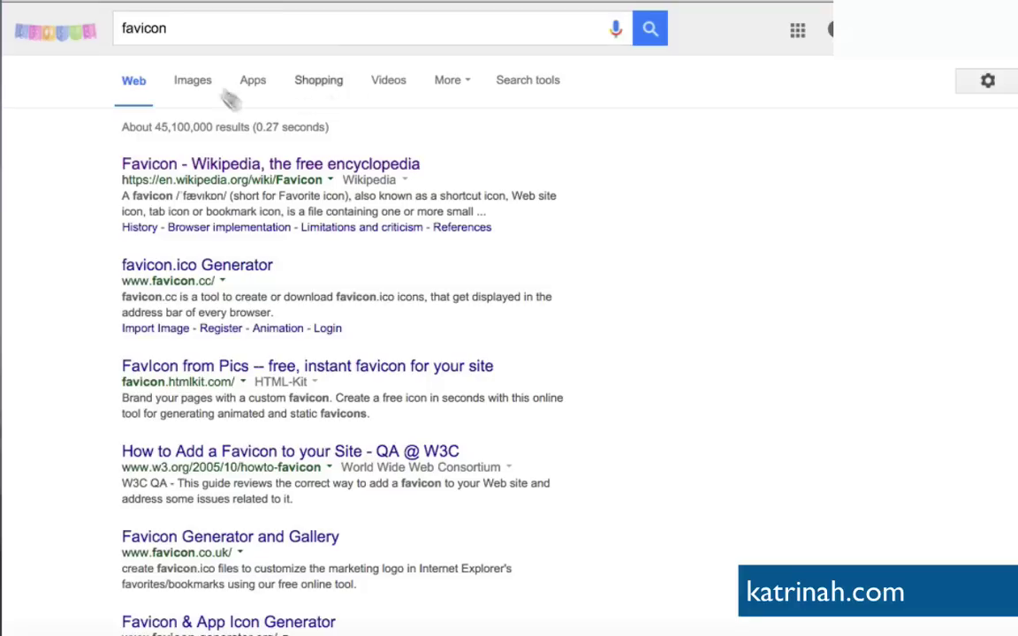
- Return to the Google search box for 'favicon'
left_click(142, 28)
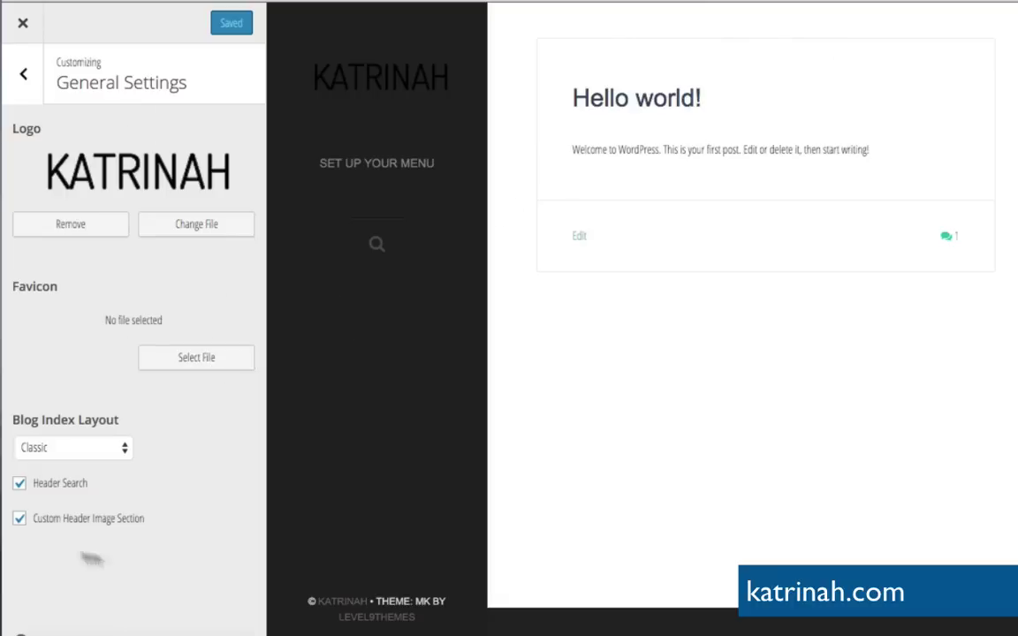
- Set the blog index layout to Grid, re-toggle Custom Header Image Section, and publish
left_click(61, 448)
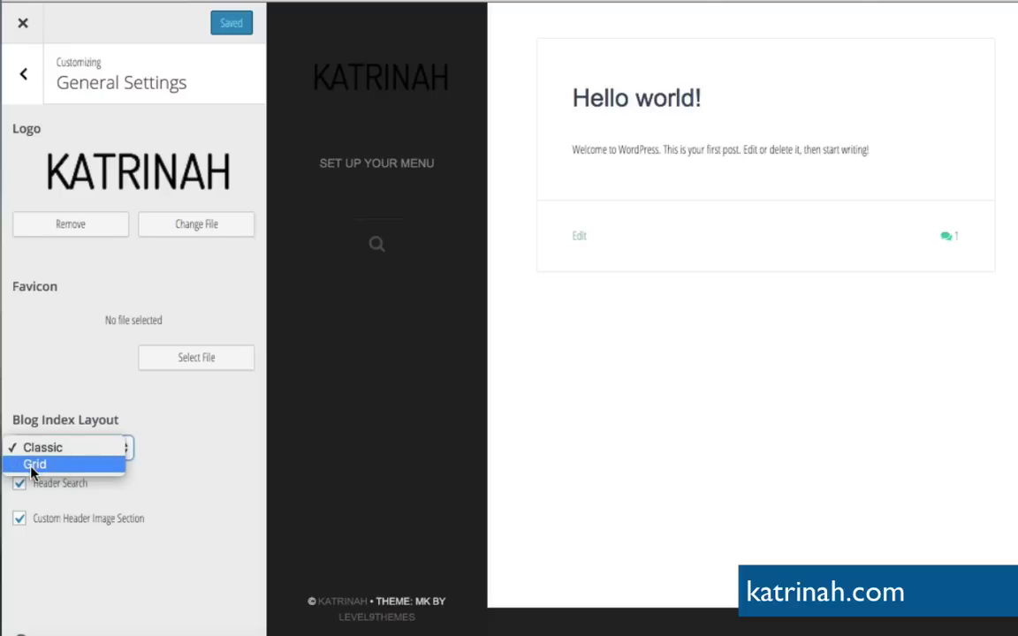
left_click(31, 466)
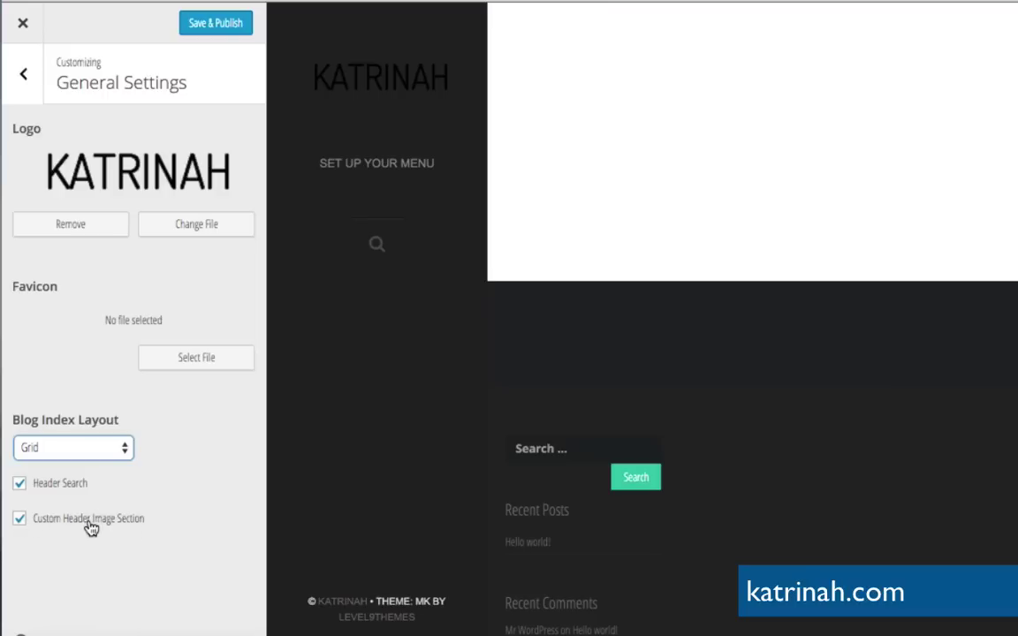
left_click(18, 520)
left_click(20, 519)
left_click(232, 28)
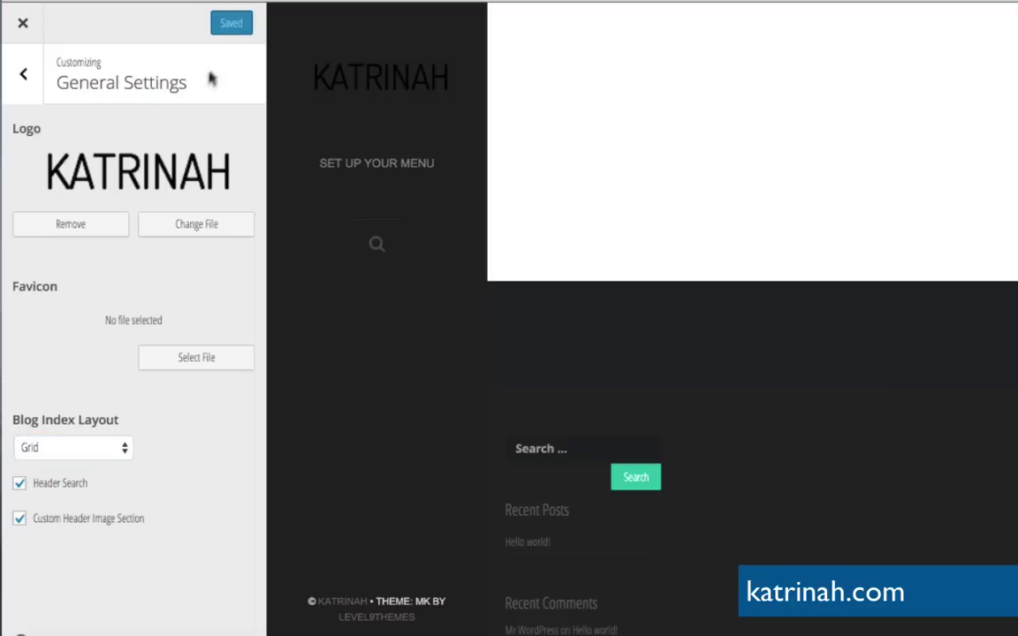
- In Homepage Slider settings, change Slider Button Style from Info to Default
left_click(24, 80)
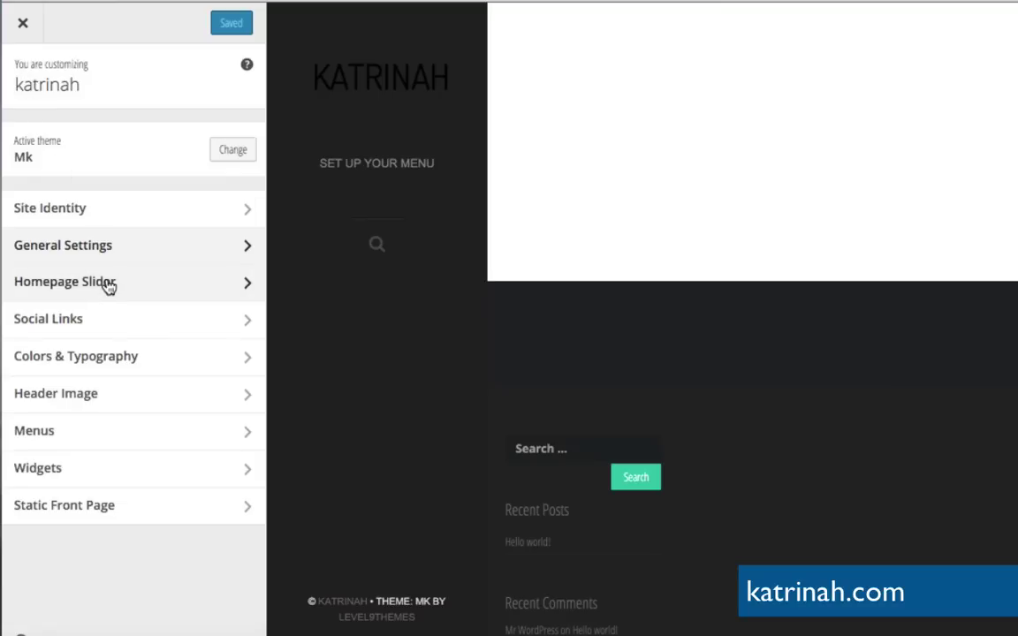
left_click(151, 293)
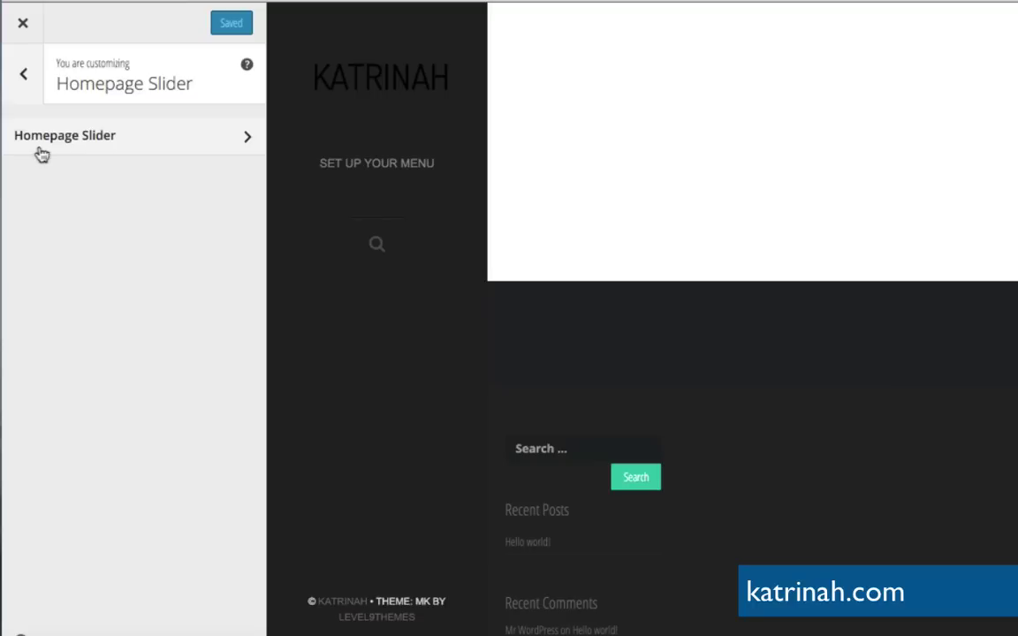
left_click(139, 138)
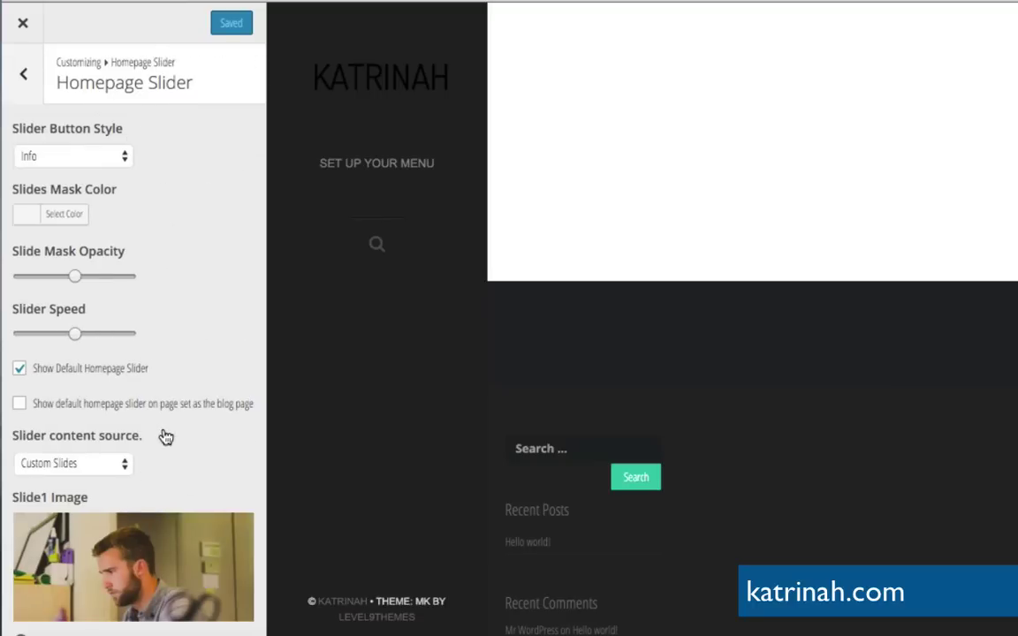
scroll(162, 437, "down", 4)
scroll(162, 437, "up", 4)
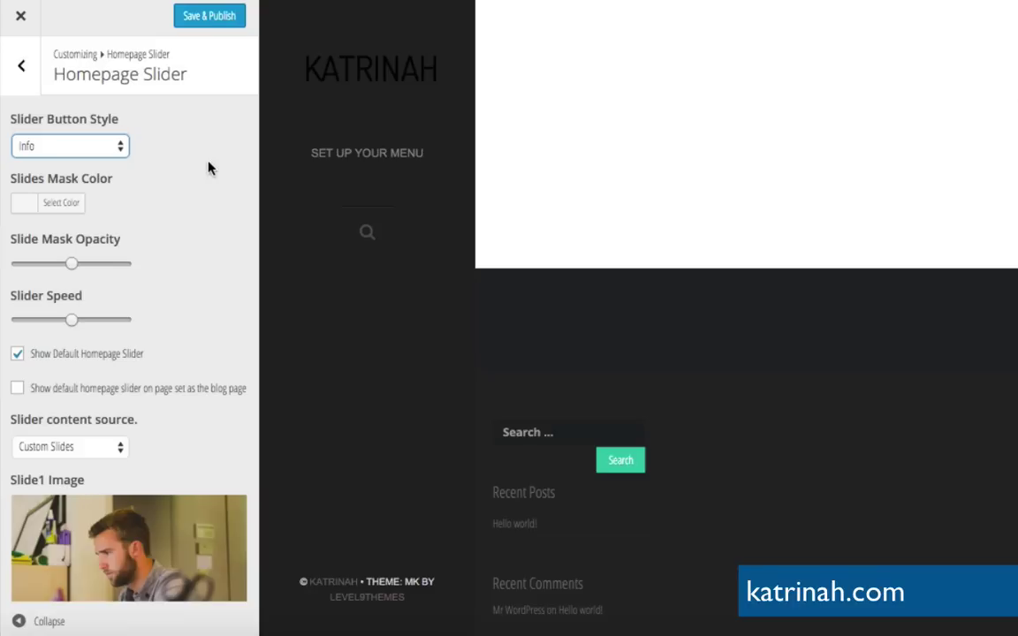
left_click(51, 148)
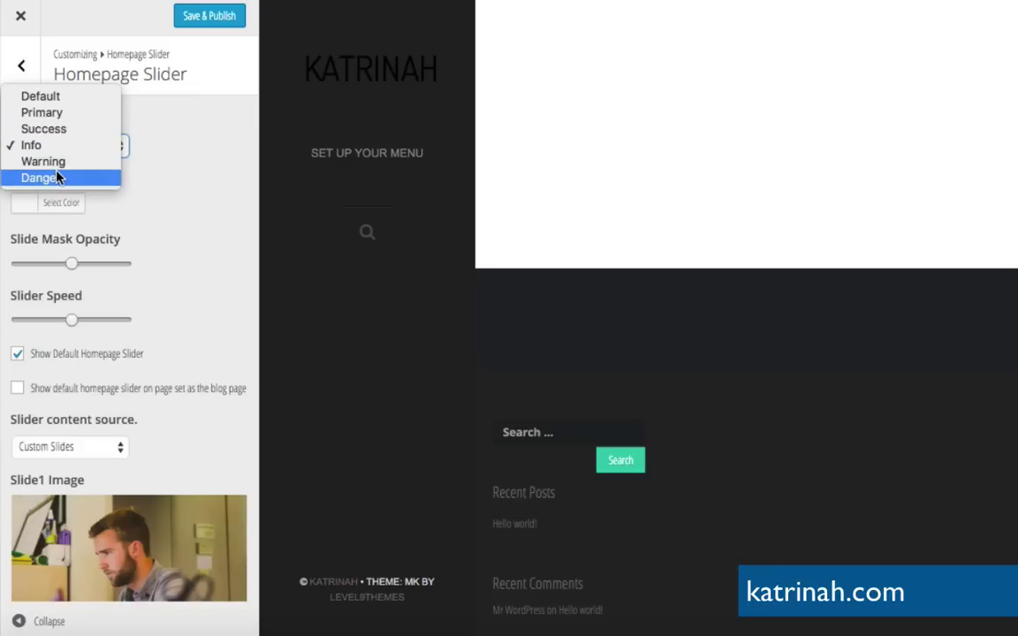
left_click(43, 100)
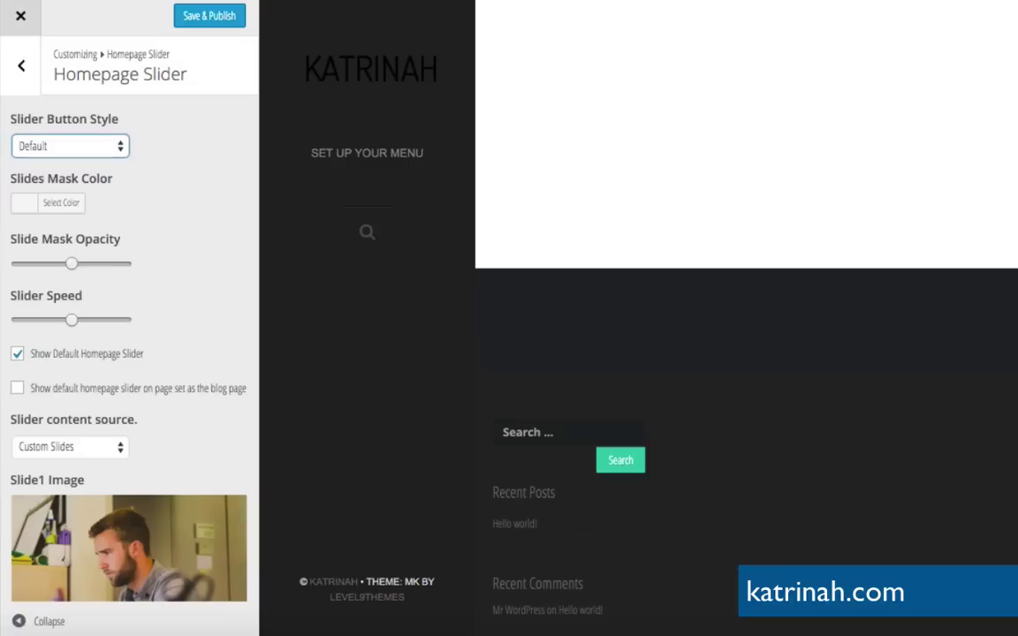
- Make the slides mask colour black (#000000) and set slider speed to maximum
left_click(61, 205)
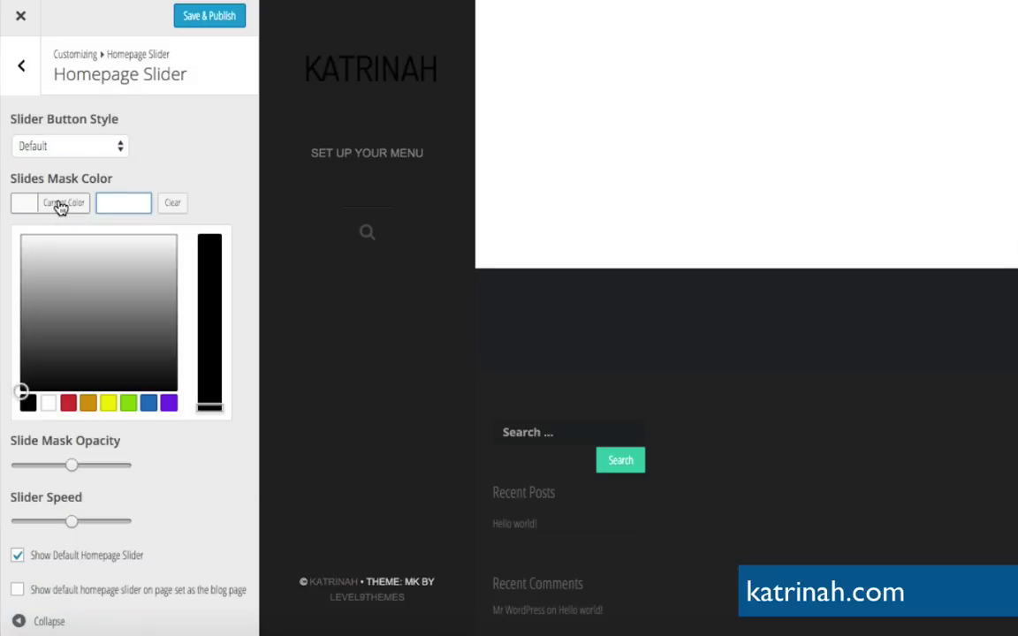
left_click(128, 404)
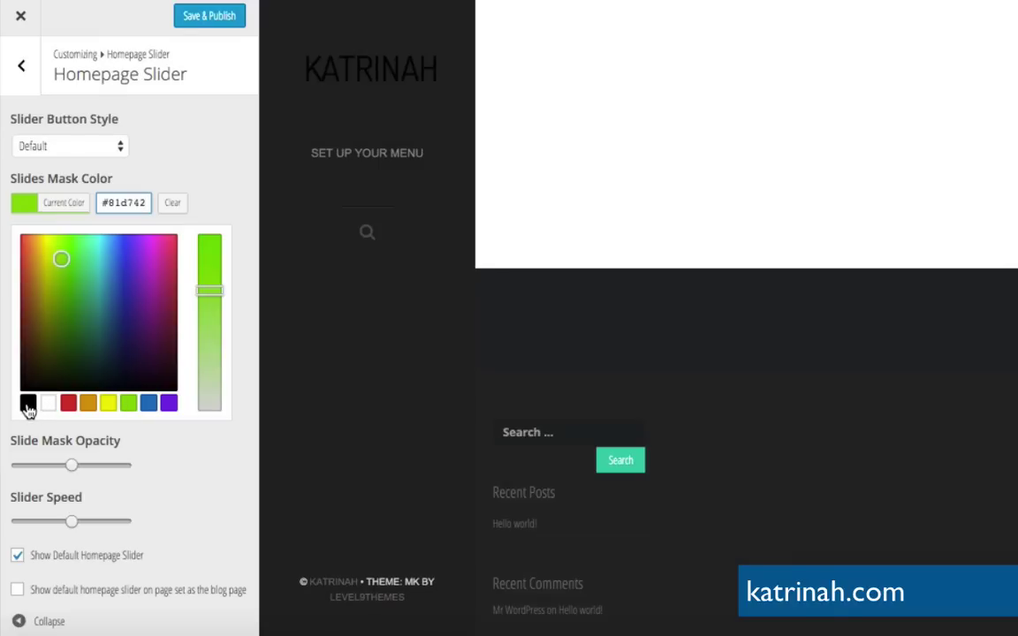
left_click(28, 405)
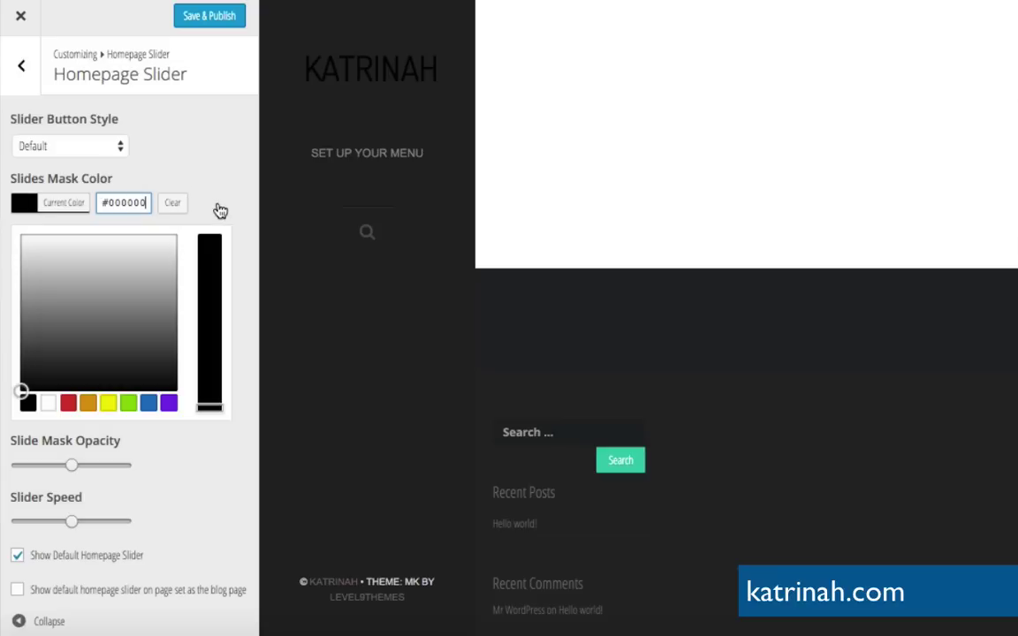
scroll(199, 475, "down", 5)
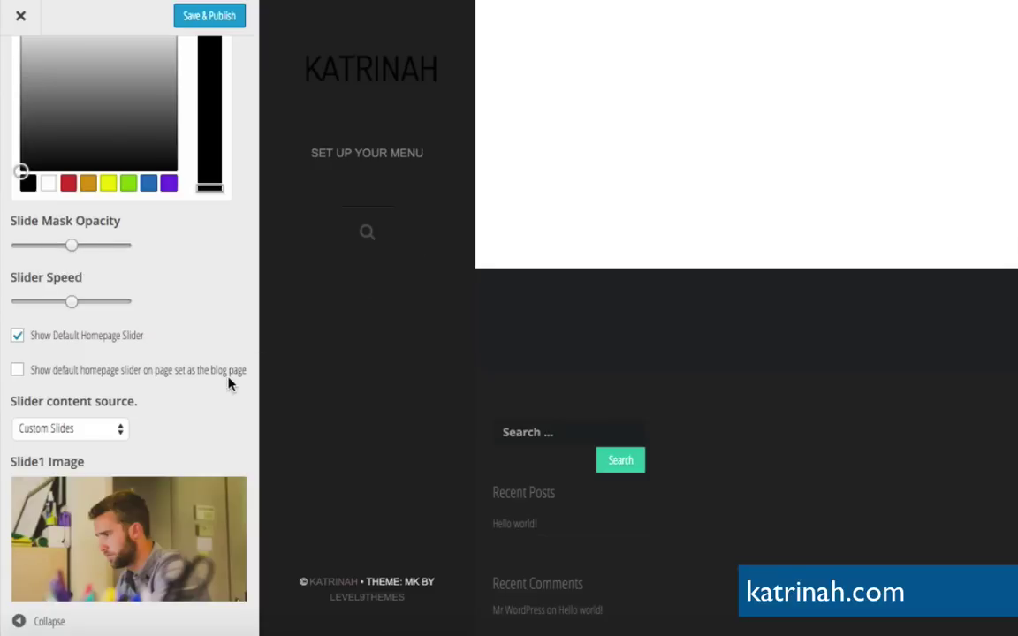
left_click(124, 302)
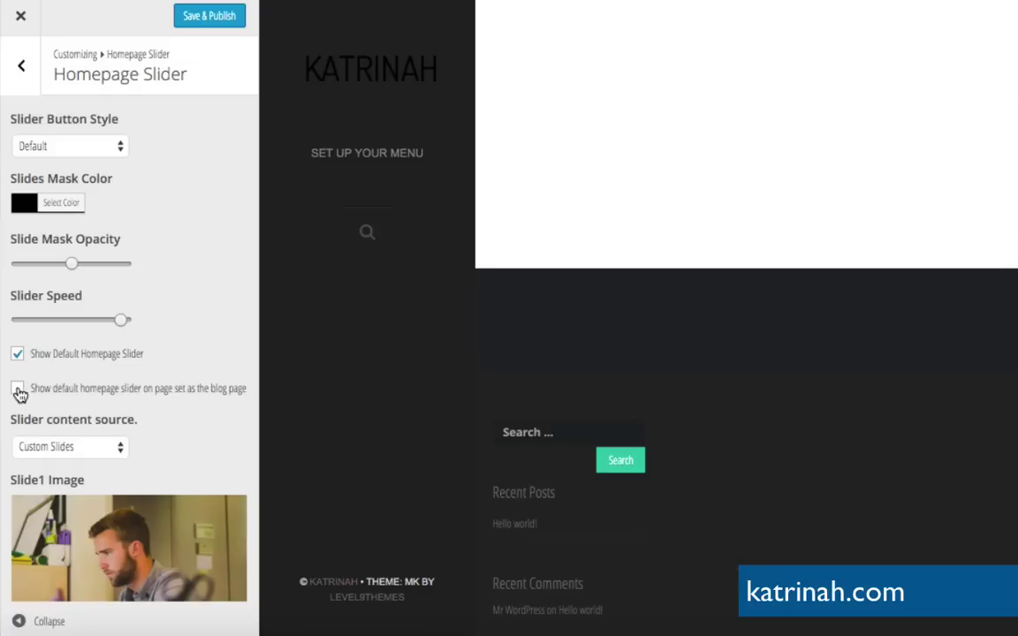
- Show the default slider on the blog page too, keeping Custom Slides as content source
left_click(18, 390)
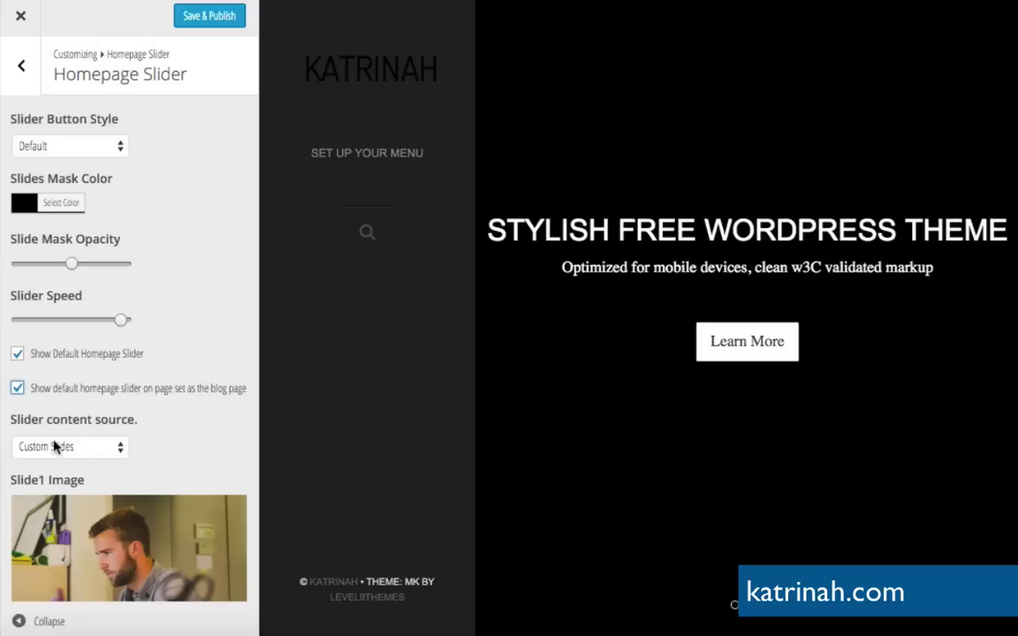
left_click(60, 449)
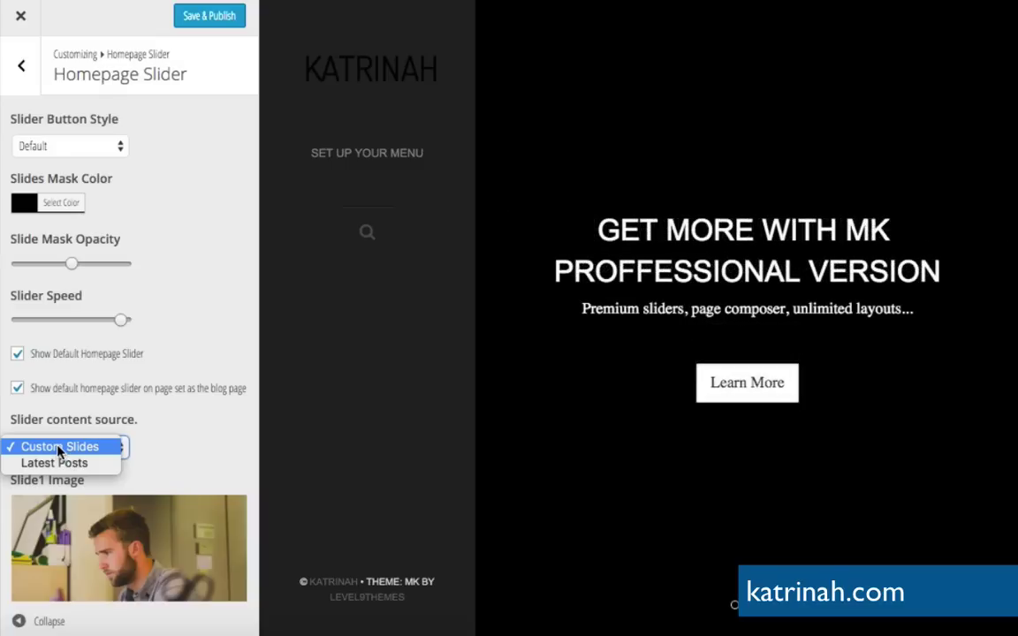
left_click(59, 449)
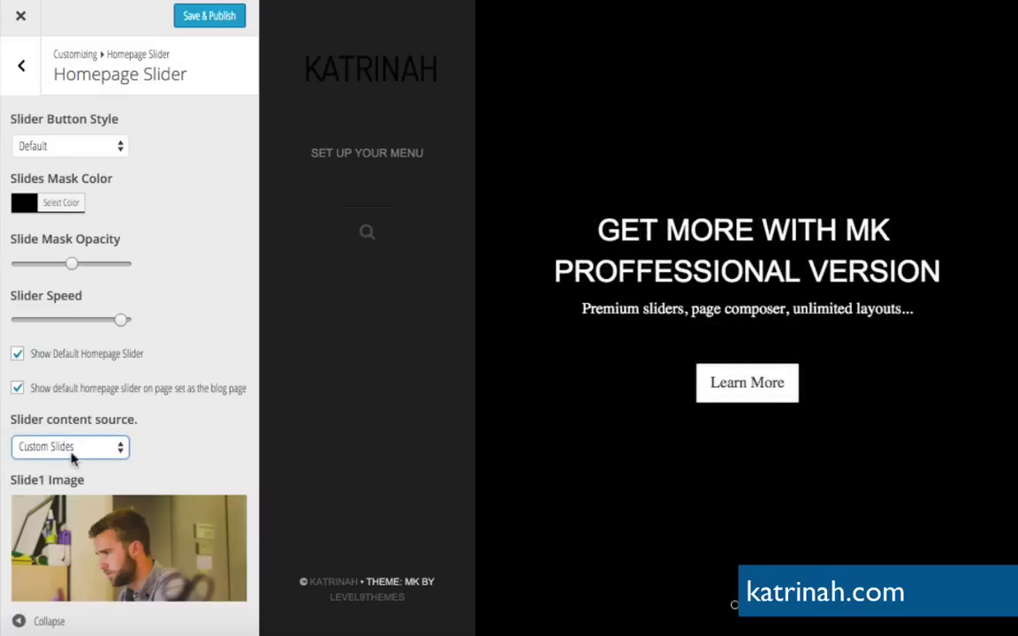
scroll(177, 440, "down", 5)
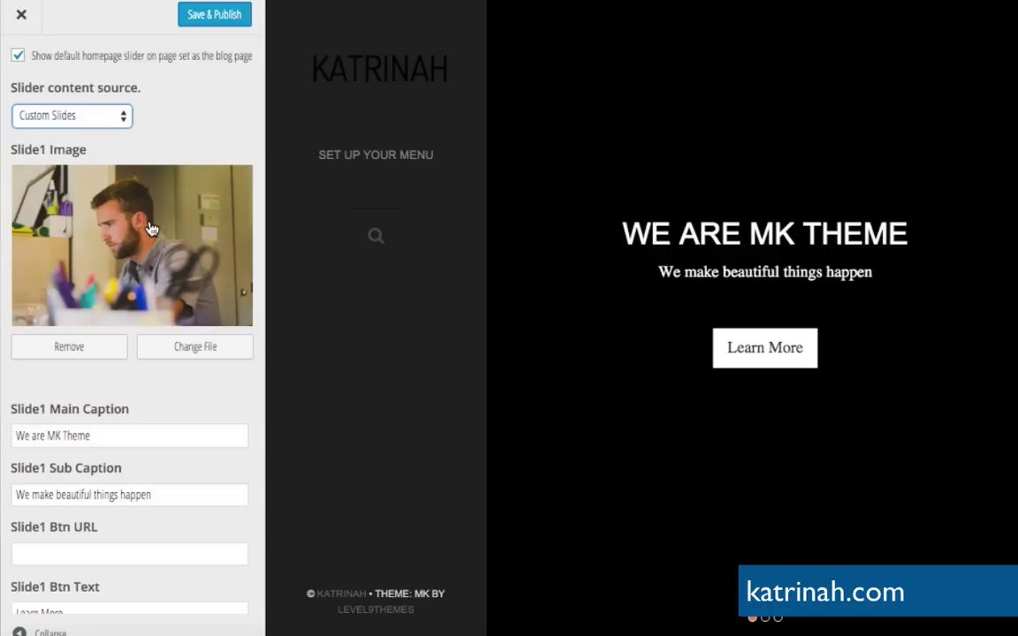
- Replace the Slide1 image with the uploaded banner-benjamin-combs-unsplash-01.jpg photo
left_click(195, 347)
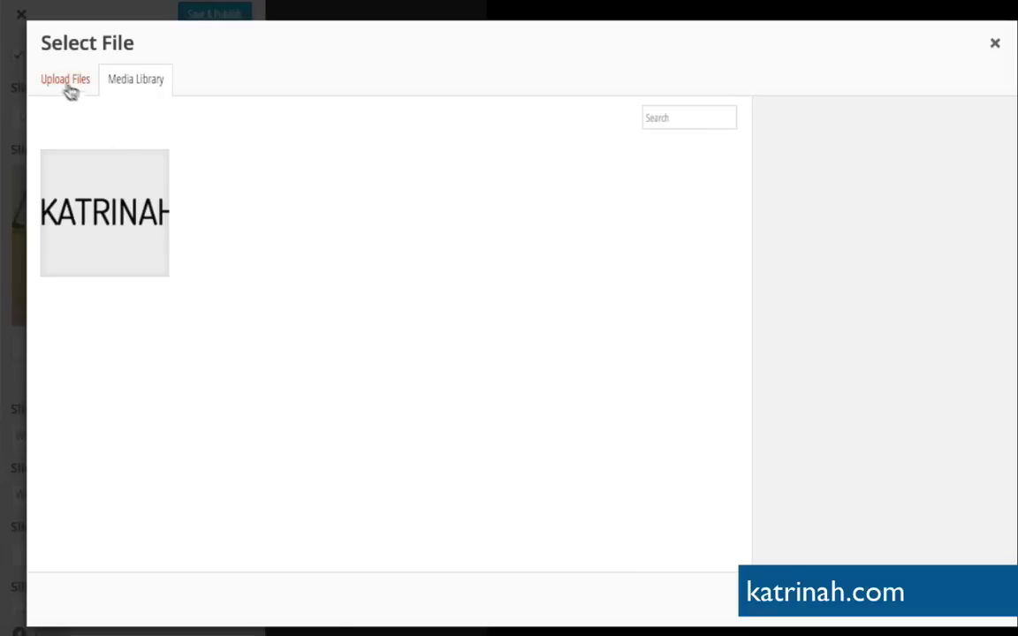
left_click(66, 81)
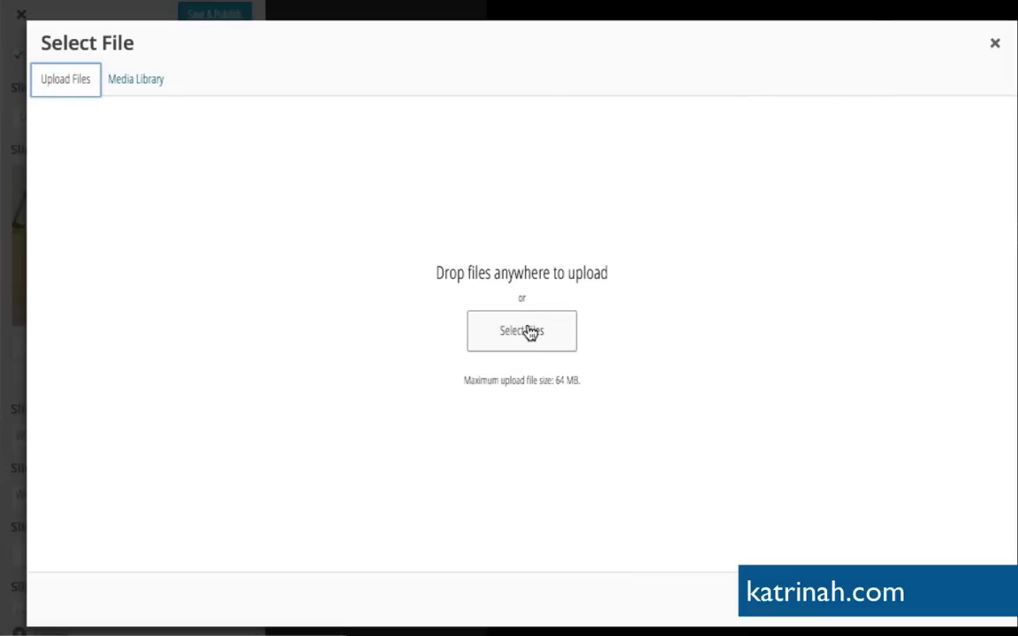
left_click(530, 332)
left_click(256, 141)
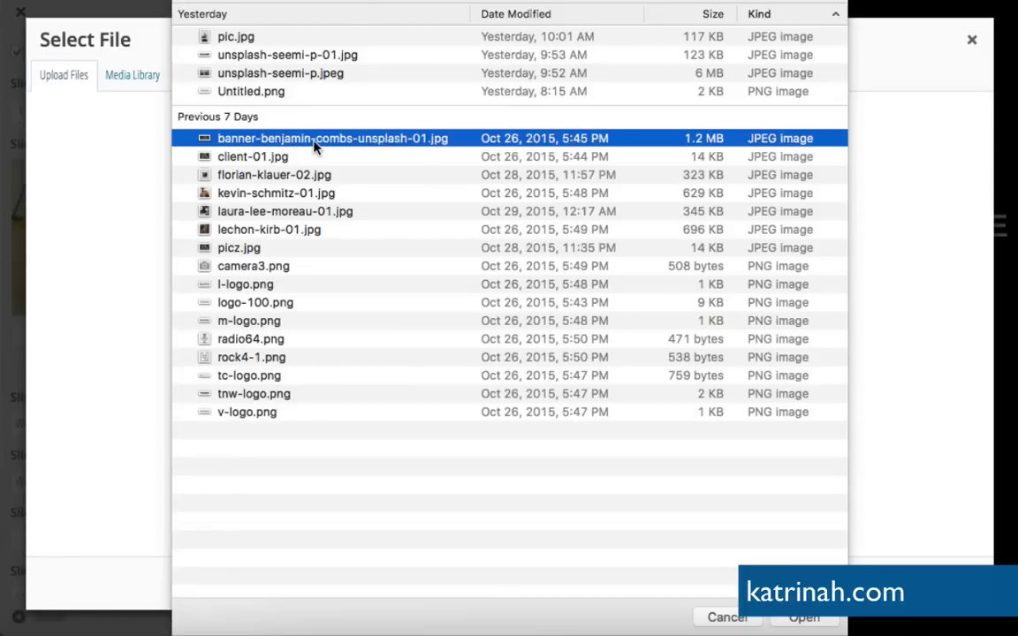
left_click(807, 619)
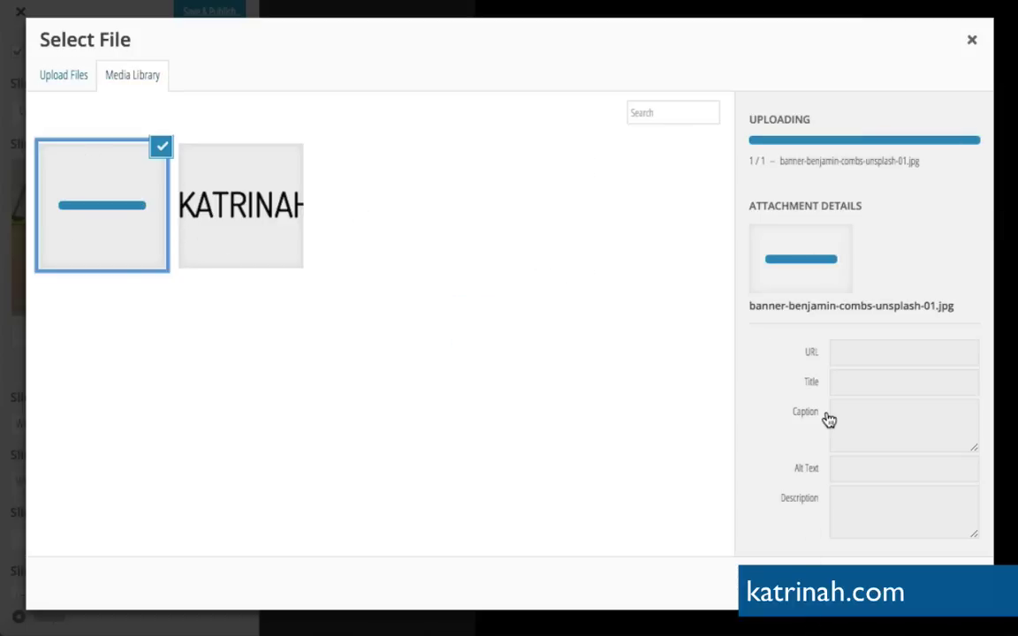
left_click(774, 447)
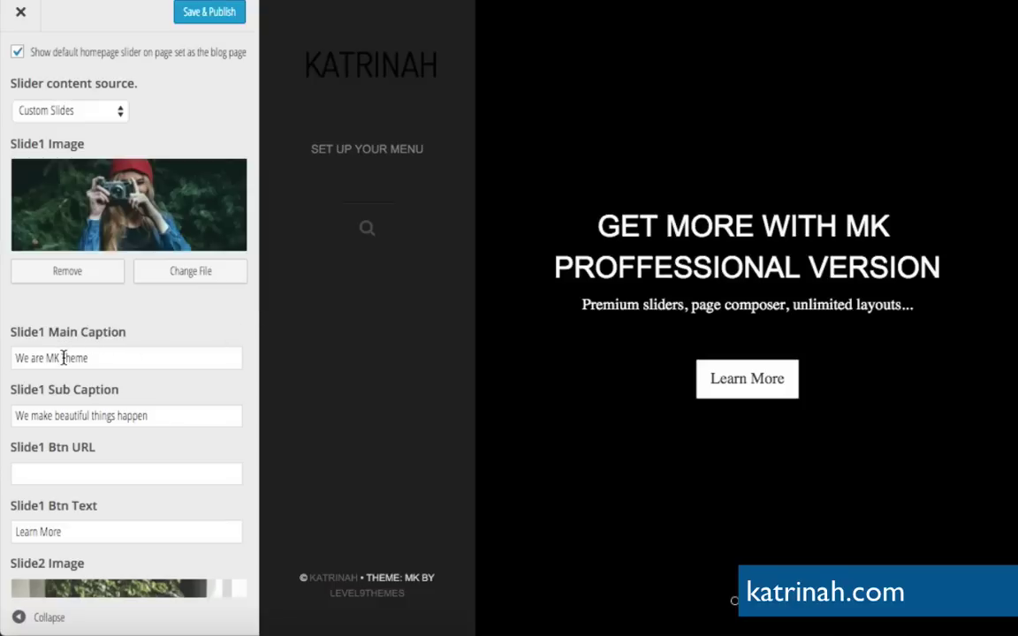
- Replace Slide1's main caption with 'SOCIAL MEDIA FOR CREATIVES & STARTUPS' and clear its sub caption
triple_click(63, 358)
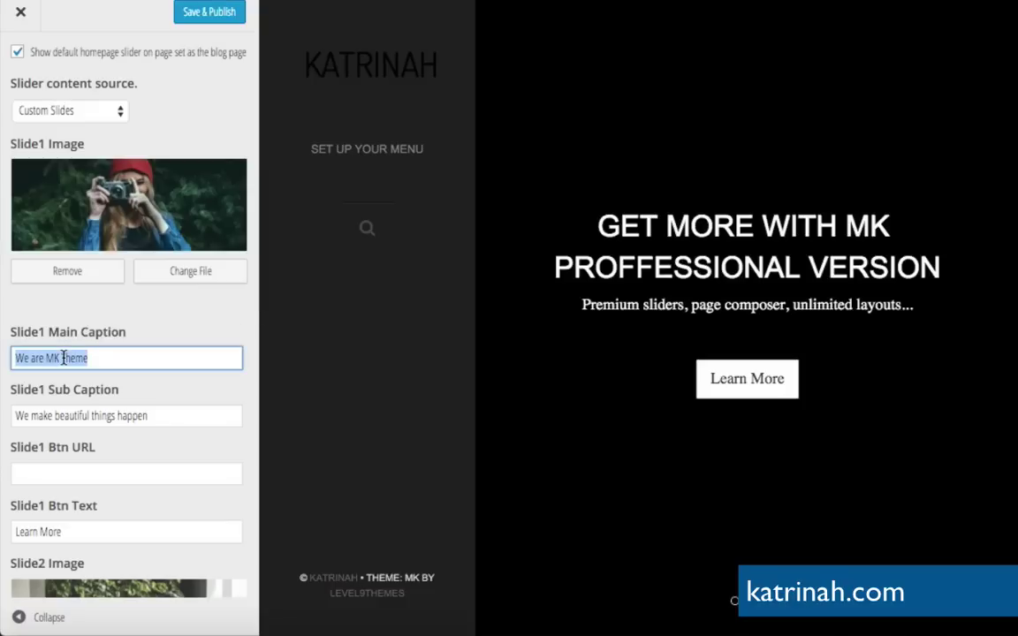
type("SOCIAL MEDIA FOR CREATIVES & STARTUPS")
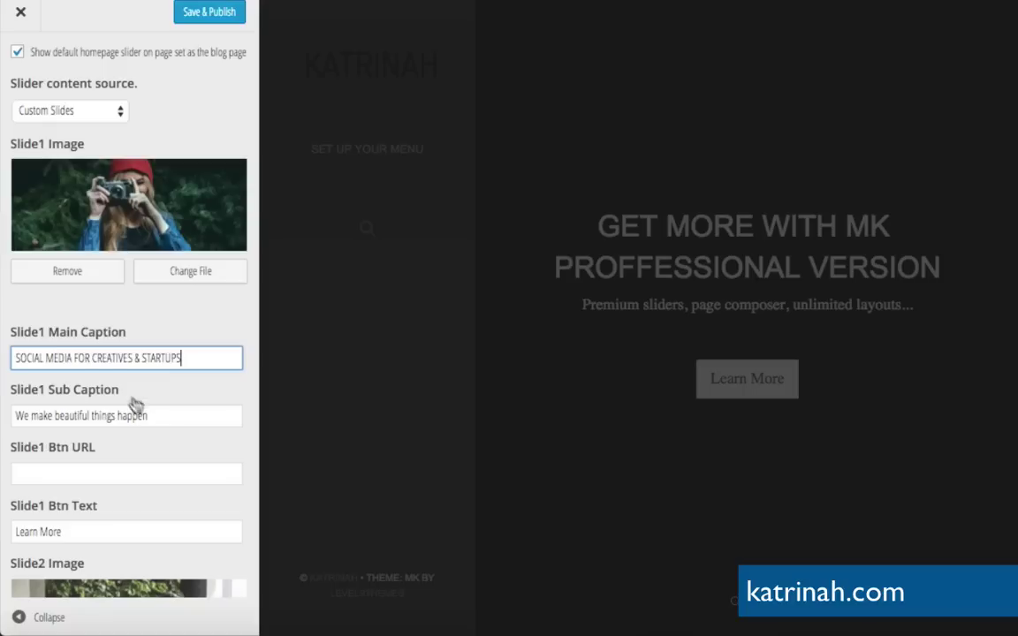
triple_click(94, 426)
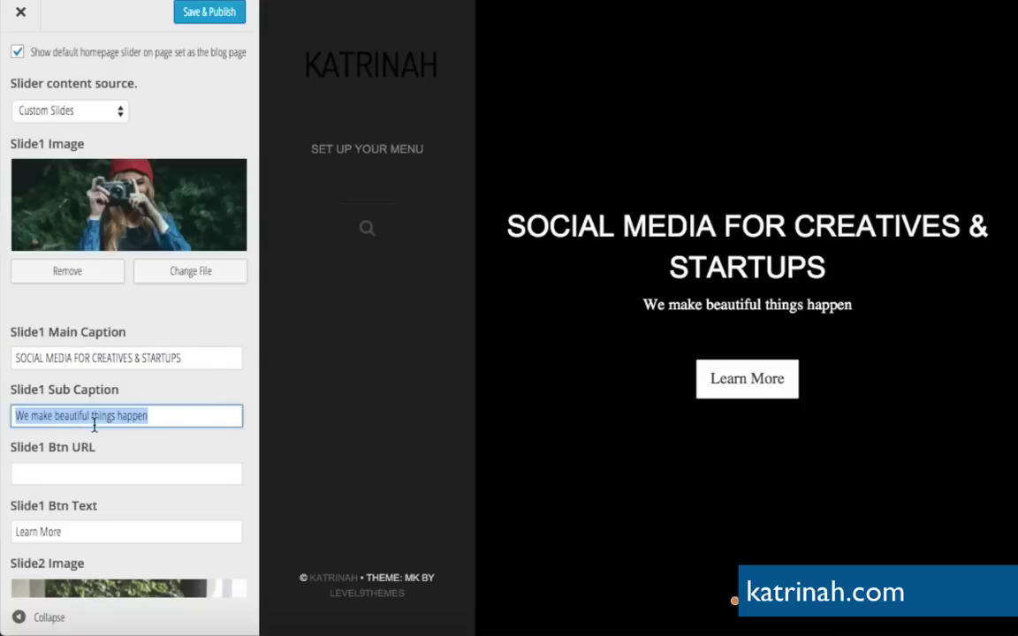
key("BackSpace")
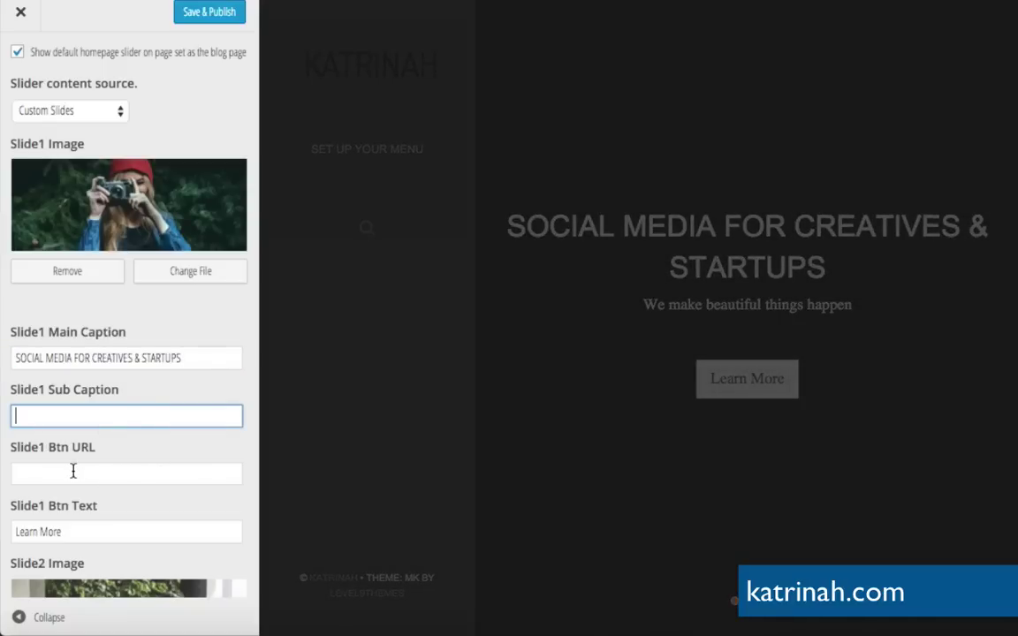
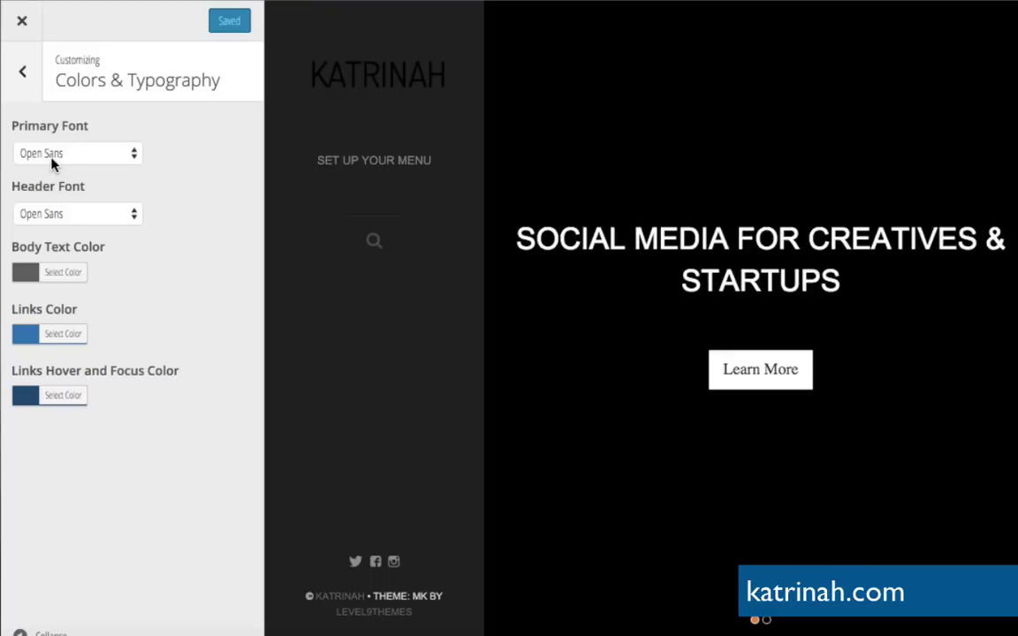
- Browse the Primary Font list and leave it set to Open Sans
left_click(66, 154)
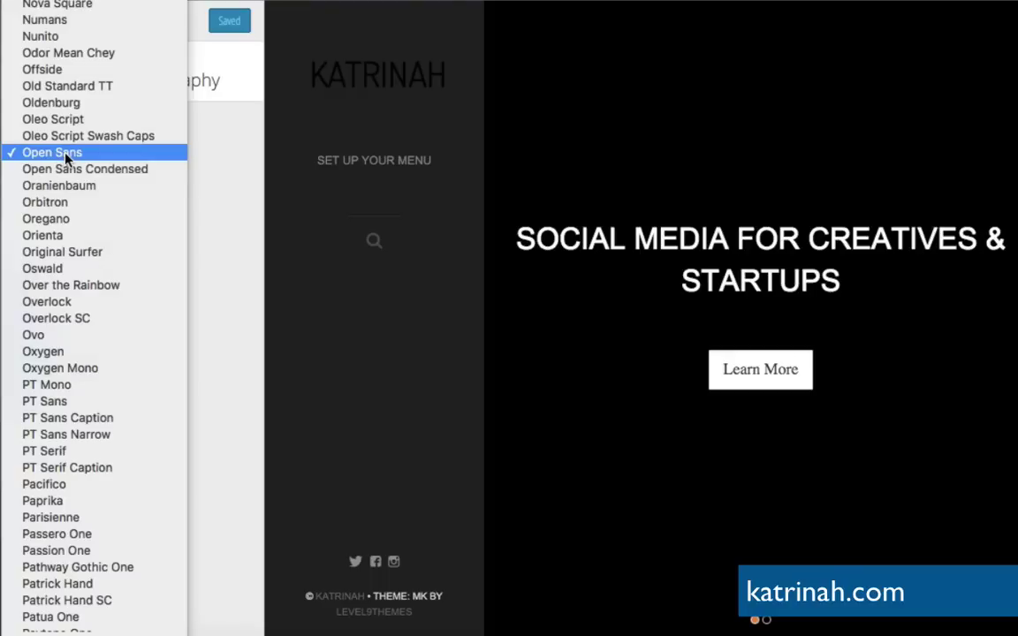
scroll(66, 157, "up", 20)
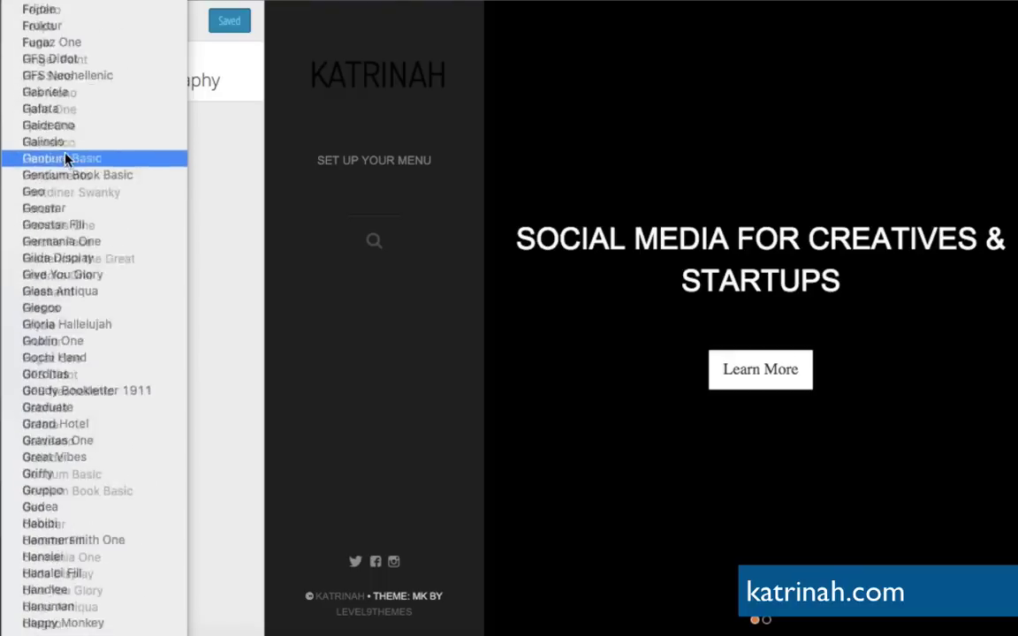
scroll(66, 160, "down", 20)
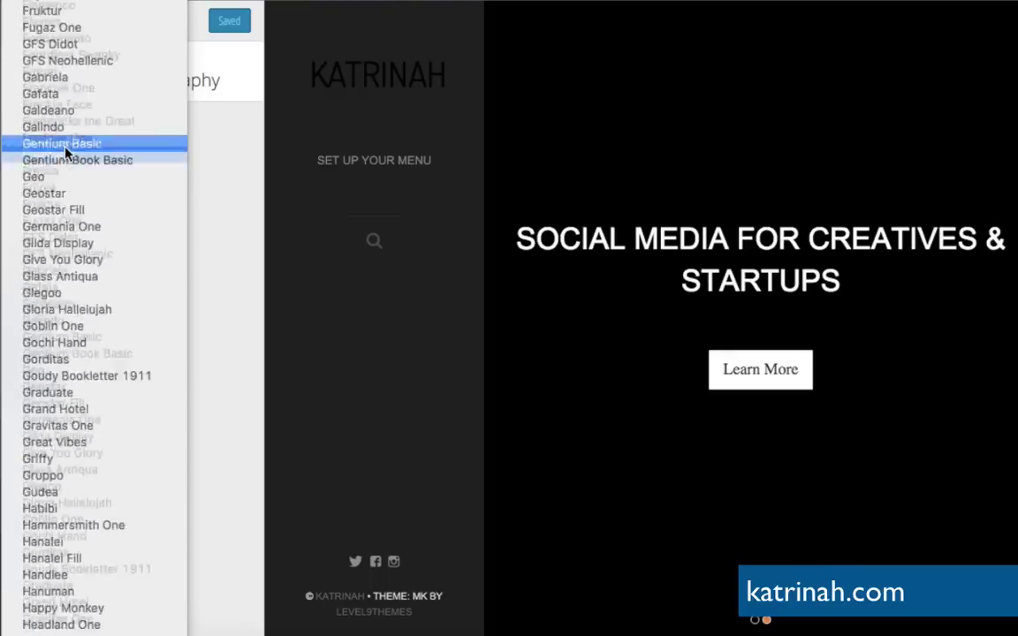
scroll(67, 154, "down", 10)
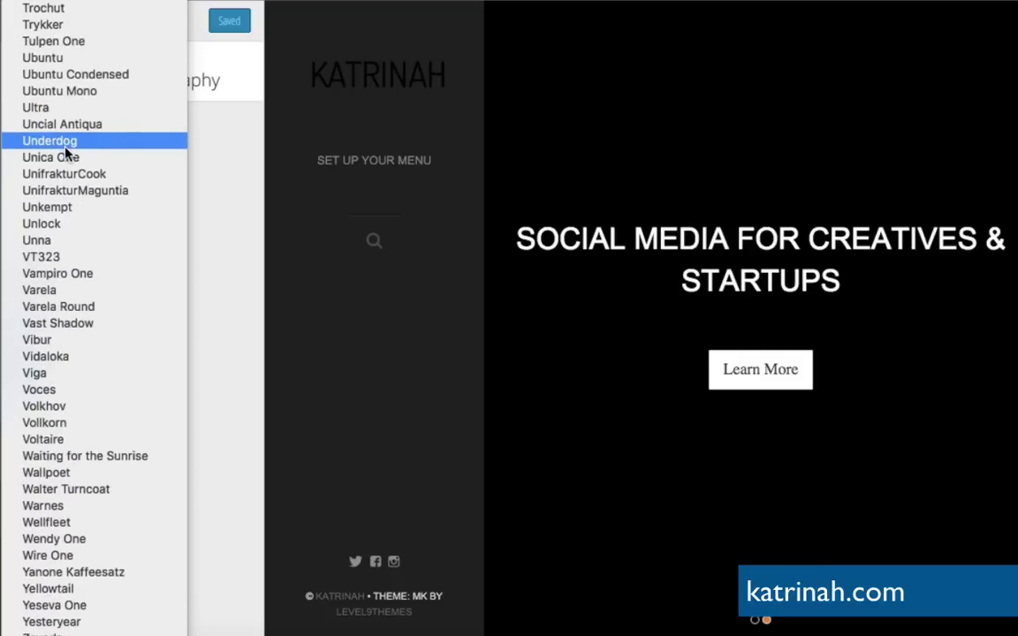
scroll(67, 154, "up", 15)
scroll(67, 153, "up", 15)
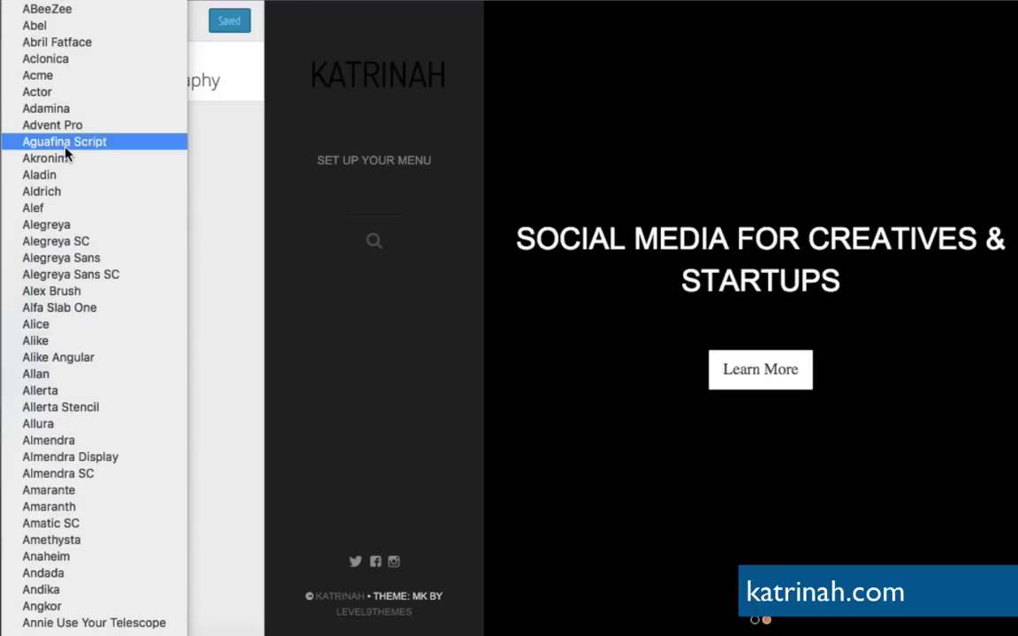
left_click(228, 212)
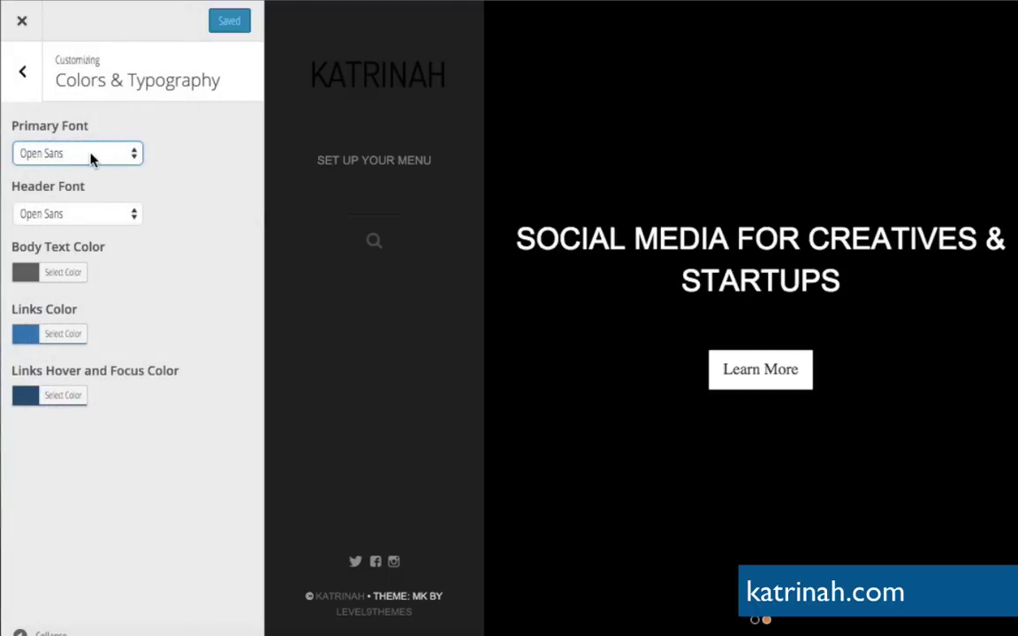
- Choose Dosis as the header font
left_click(42, 217)
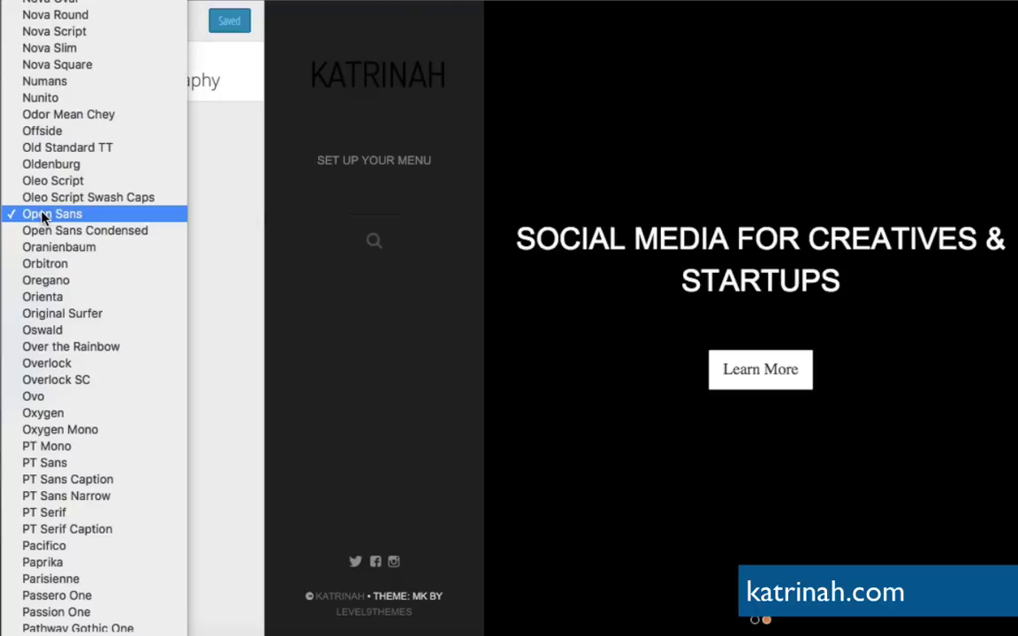
scroll(41, 218, "up", 15)
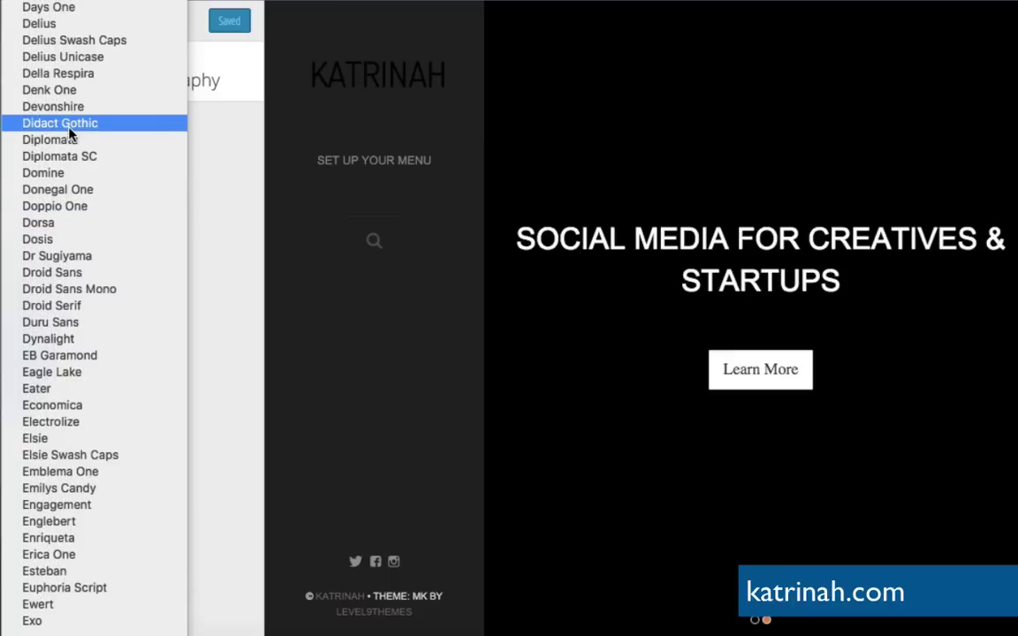
left_click(40, 239)
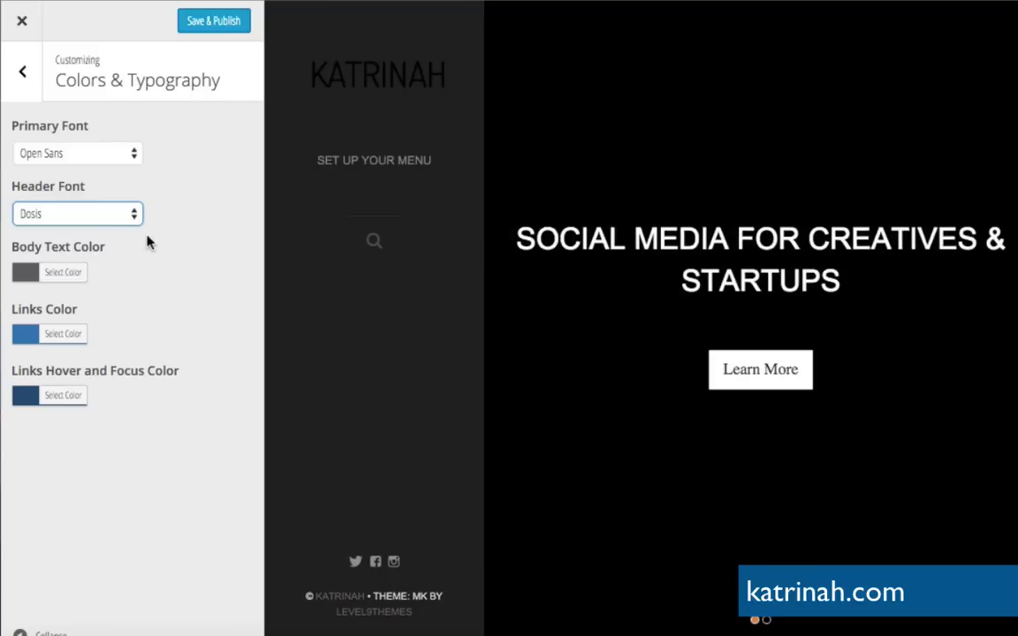
- Leave the body text colour unchanged and change the links colour from #337ab7 to #17cbb2
left_click(64, 276)
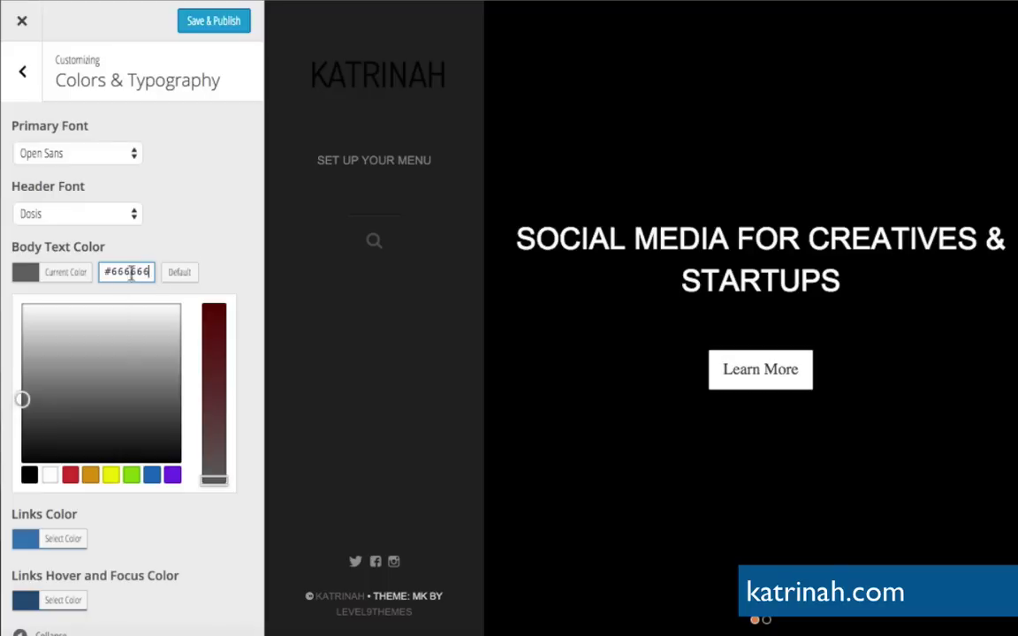
left_click(189, 238)
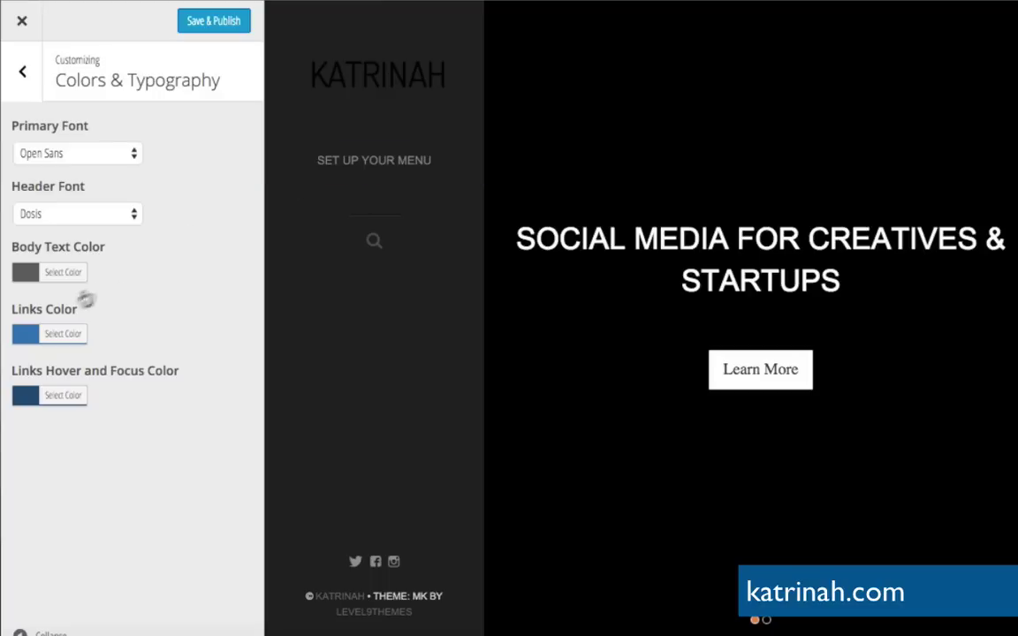
left_click(59, 340)
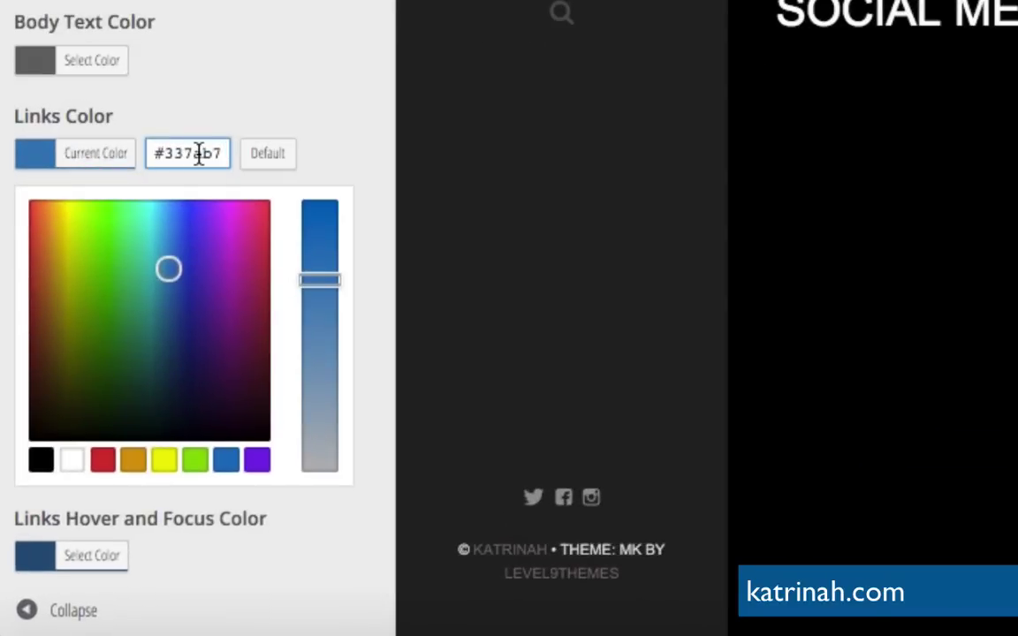
double_click(199, 153)
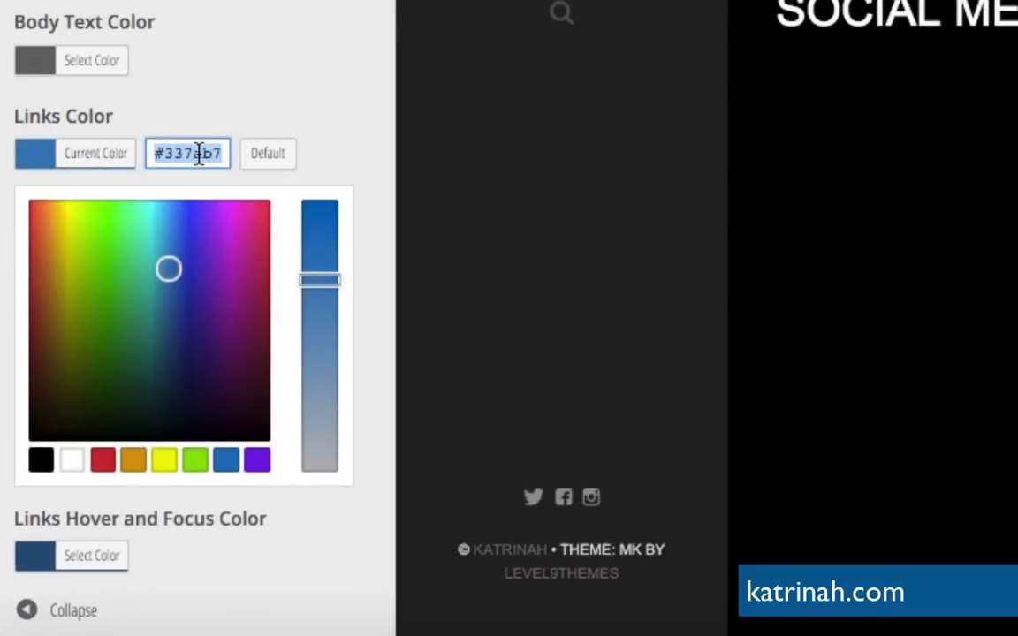
type("17cbb2")
left_click(314, 141)
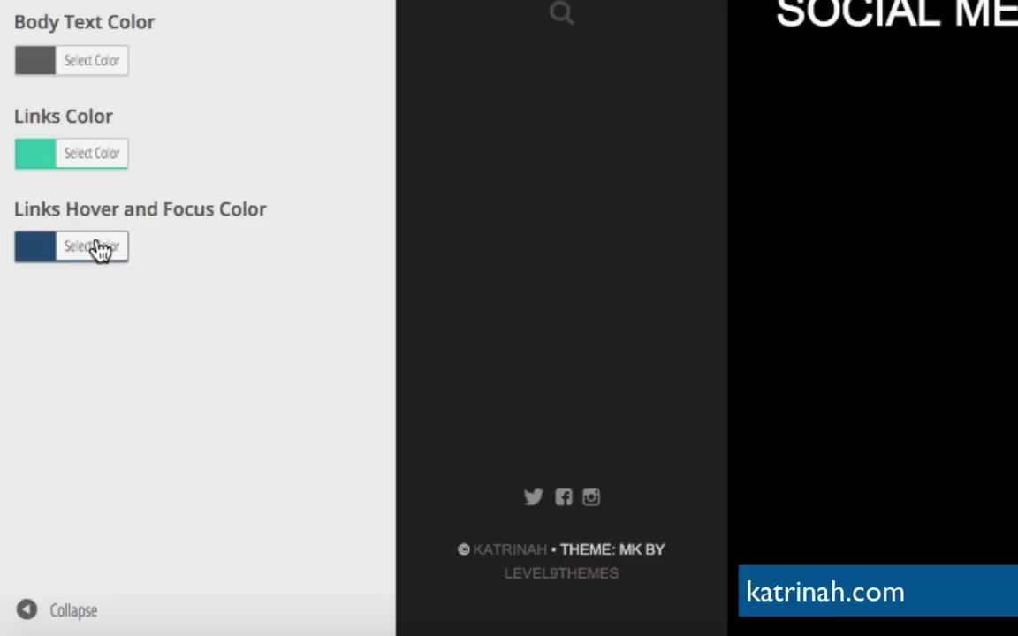
- Change the links hover and focus colour from #23527c to #17cbb2
left_click(95, 247)
double_click(187, 245)
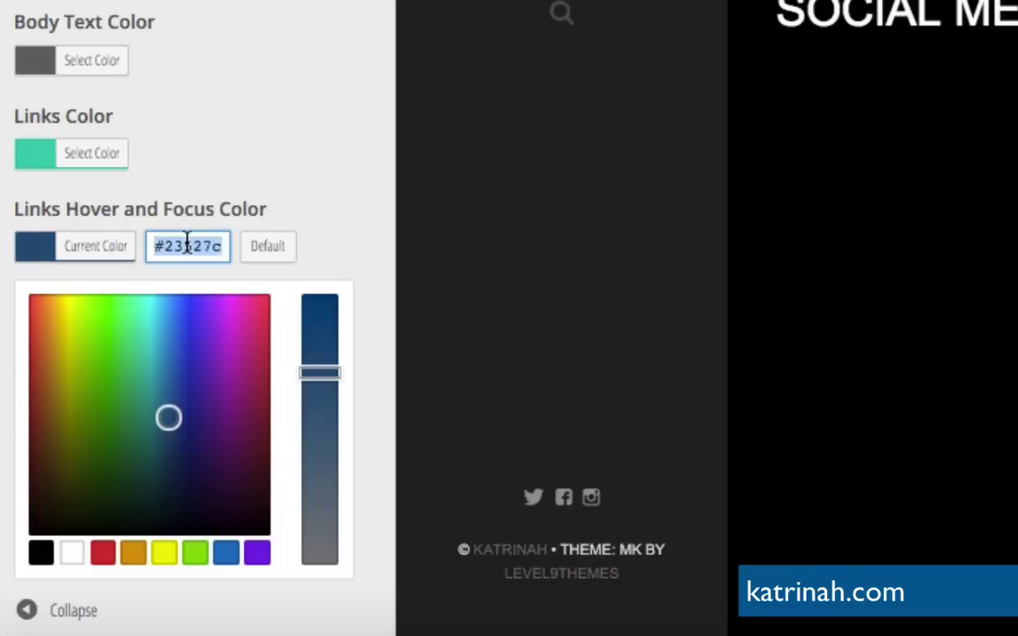
type("#17cbb2")
left_click(312, 232)
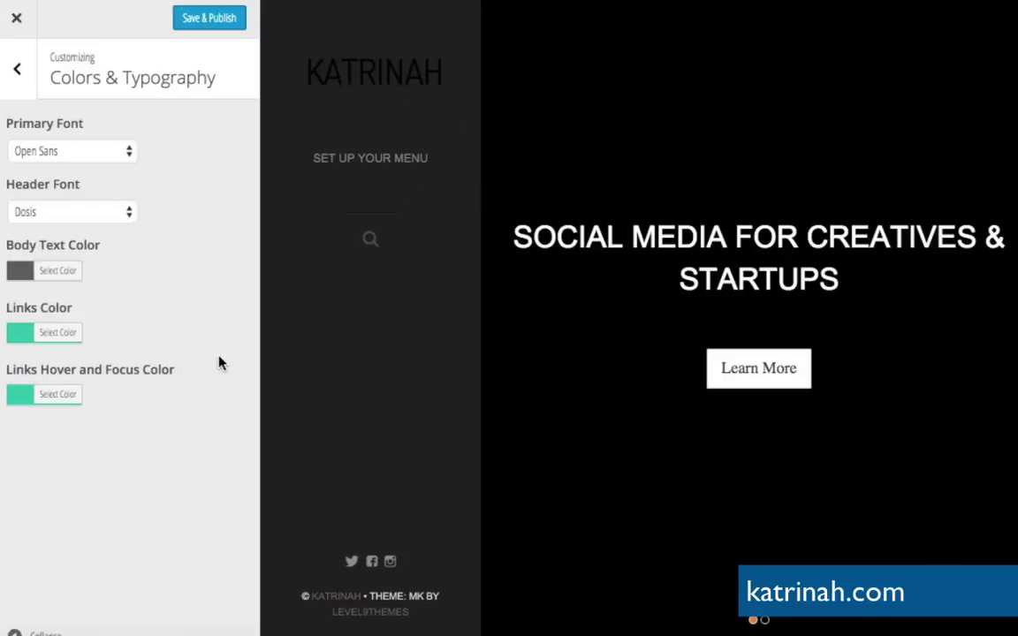
- Publish the font and colour changes, then start adding a new image under Header Image
left_click(227, 20)
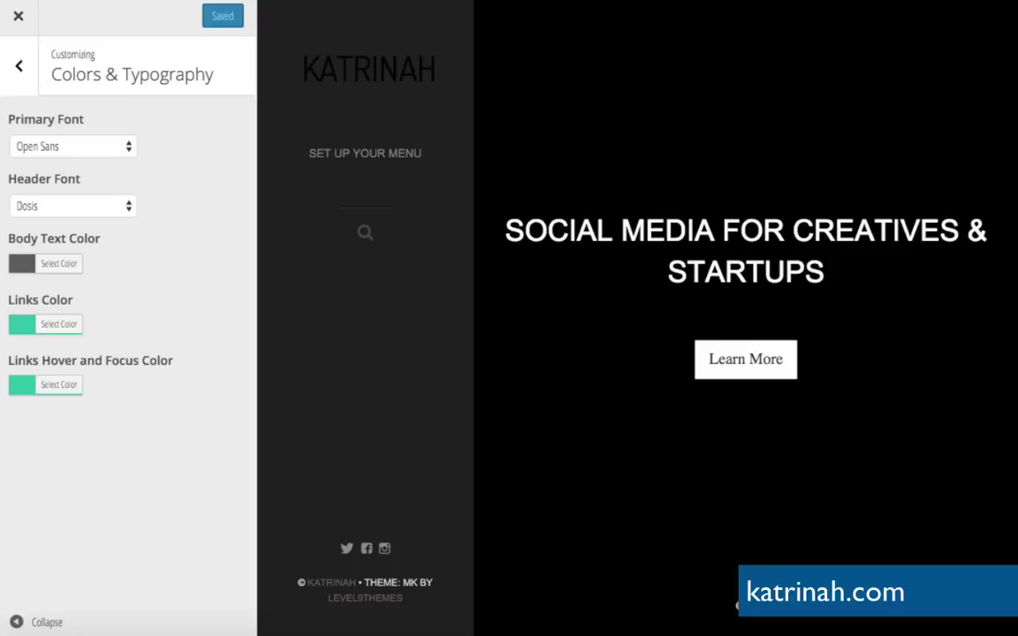
left_click(15, 68)
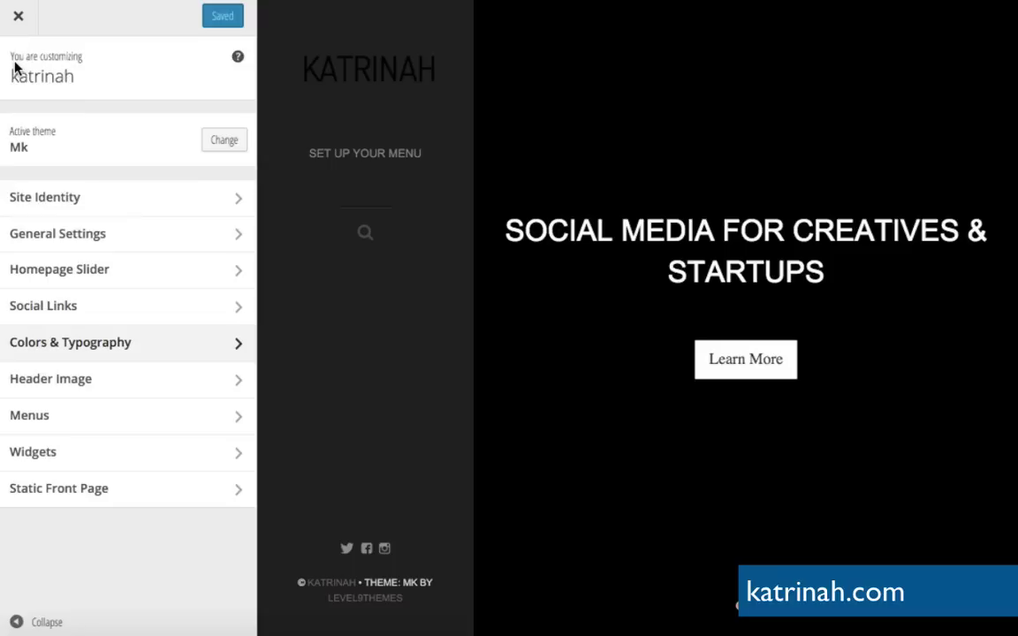
left_click(120, 381)
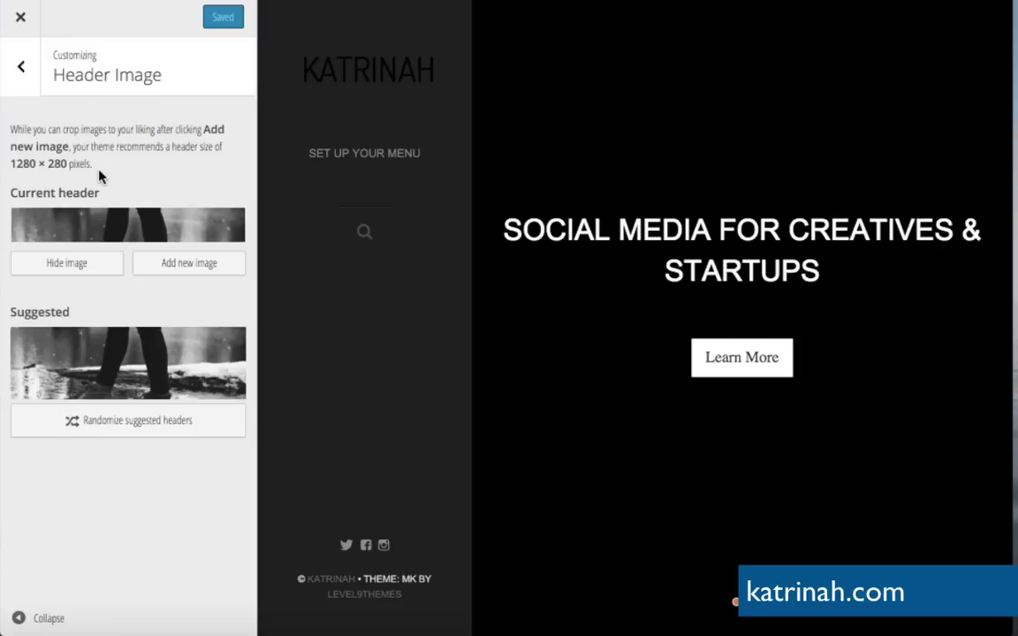
left_click(186, 269)
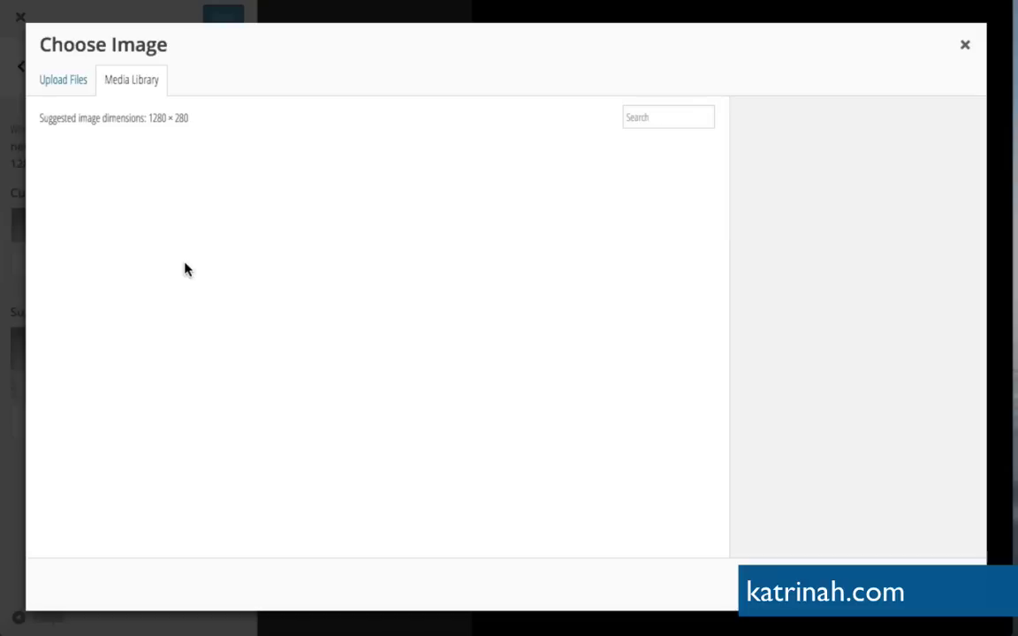
- Upload unsplash-seemi-p-01.jpg and crop it to become the header image
left_click(59, 81)
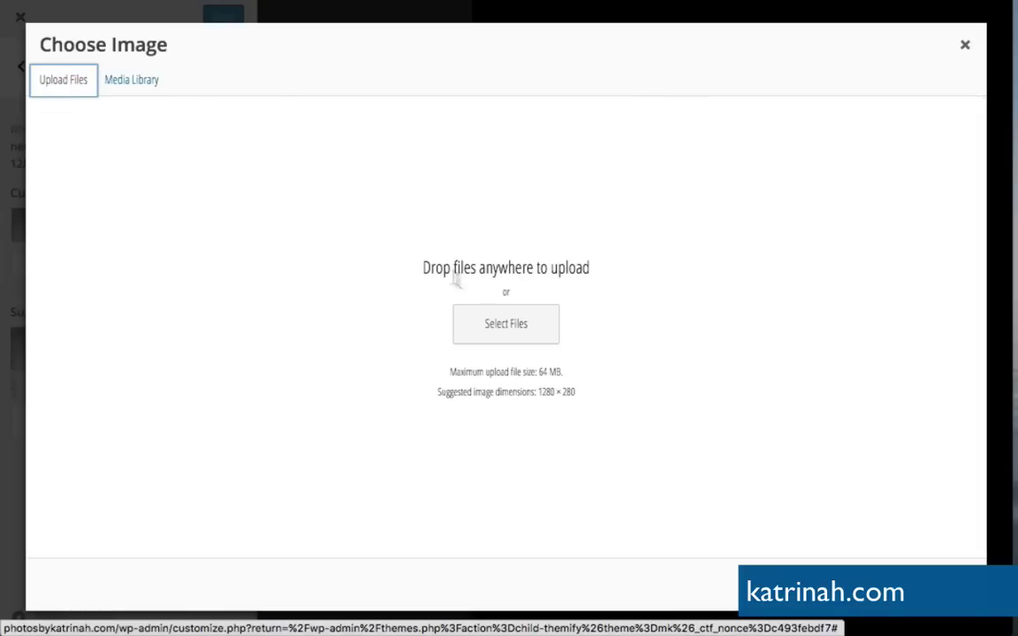
left_click(515, 328)
left_click(821, 633)
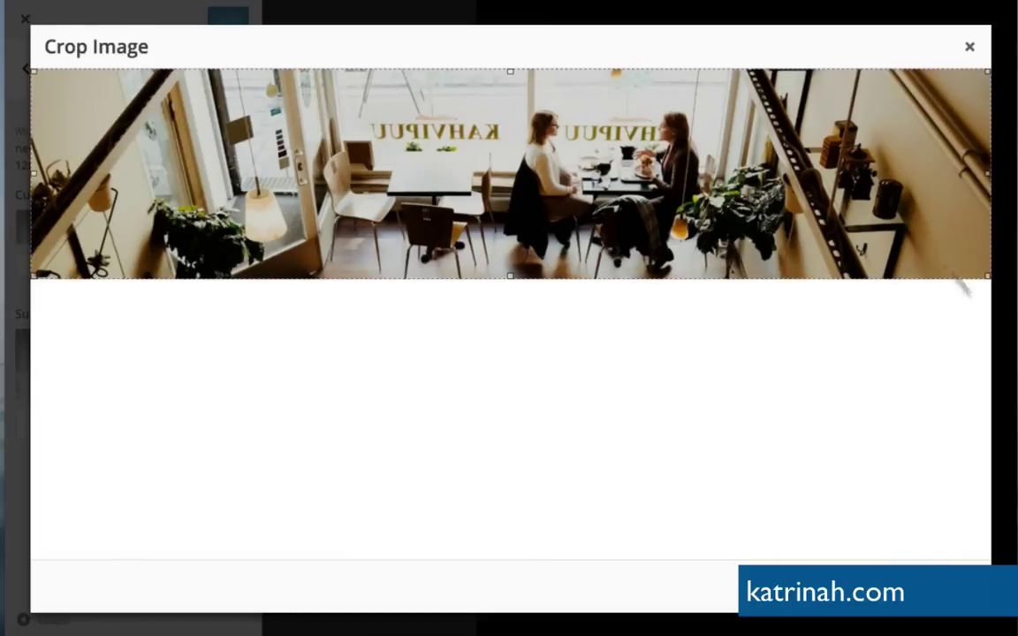
left_click(951, 584)
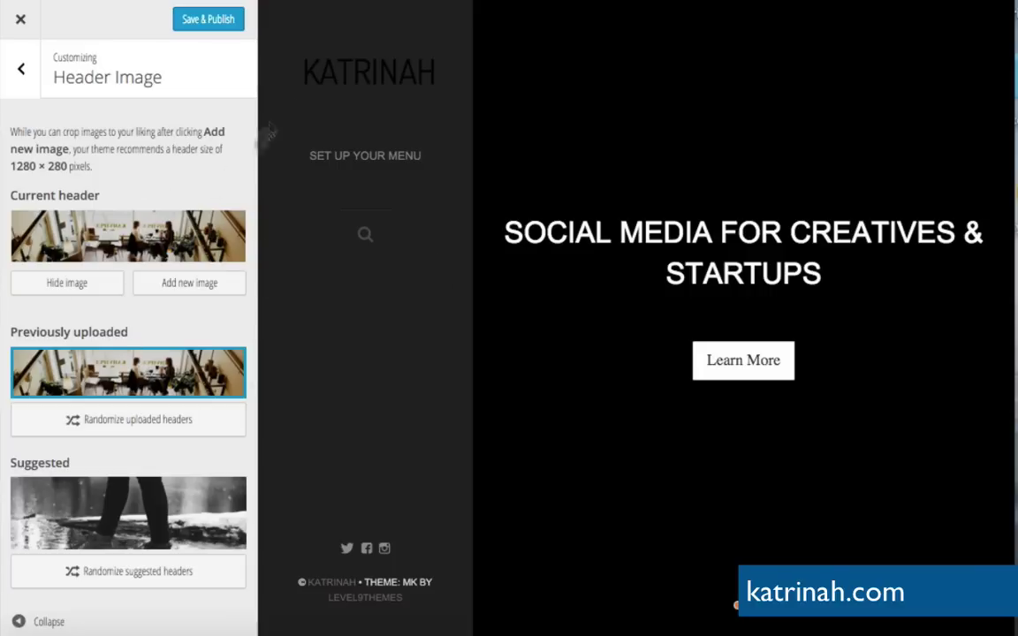
- Save & Publish the customizer changes until they show as Saved
left_click(199, 26)
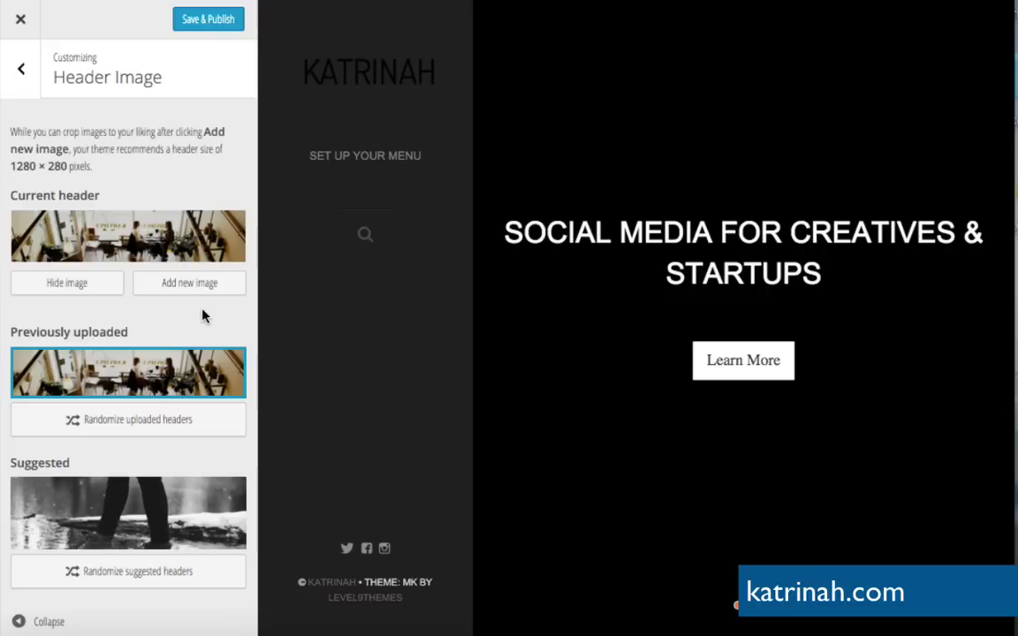
left_click(196, 25)
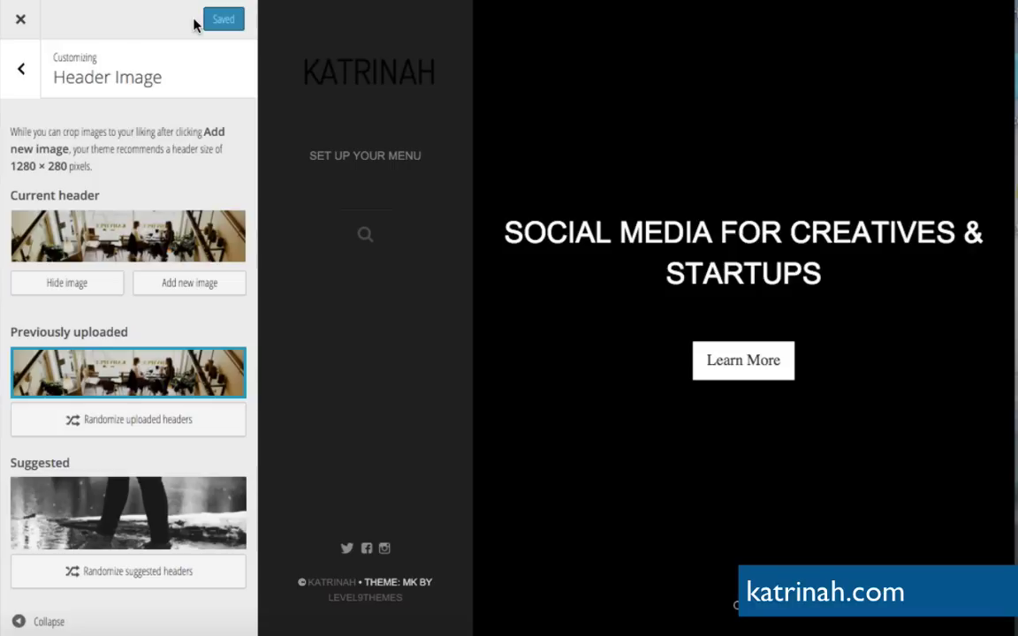
- Upload cropped-curious-bino-unsplash-01a.jpg as another header image
left_click(188, 285)
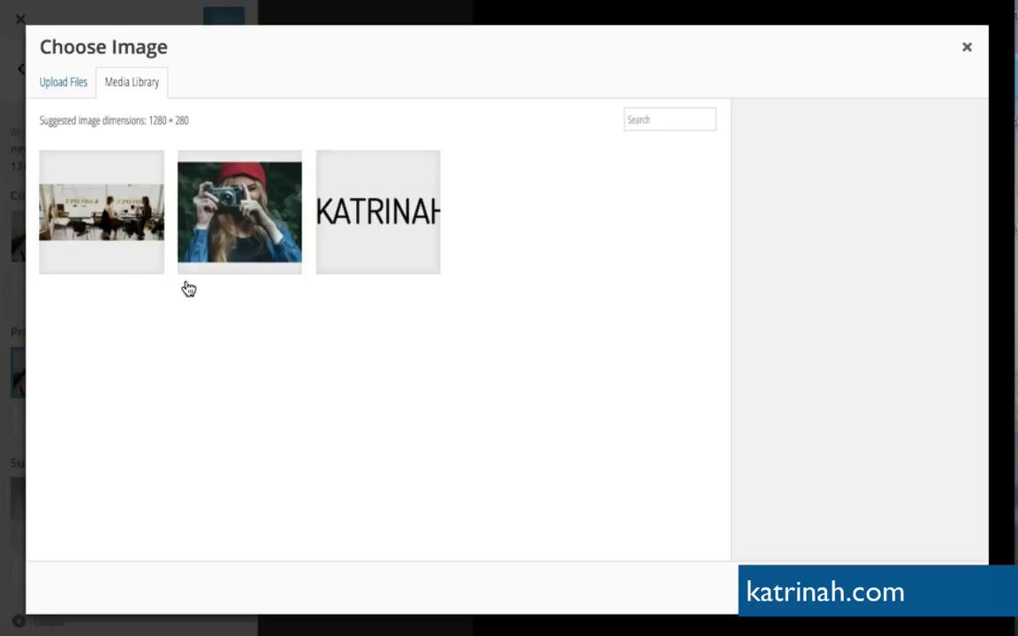
left_click(60, 87)
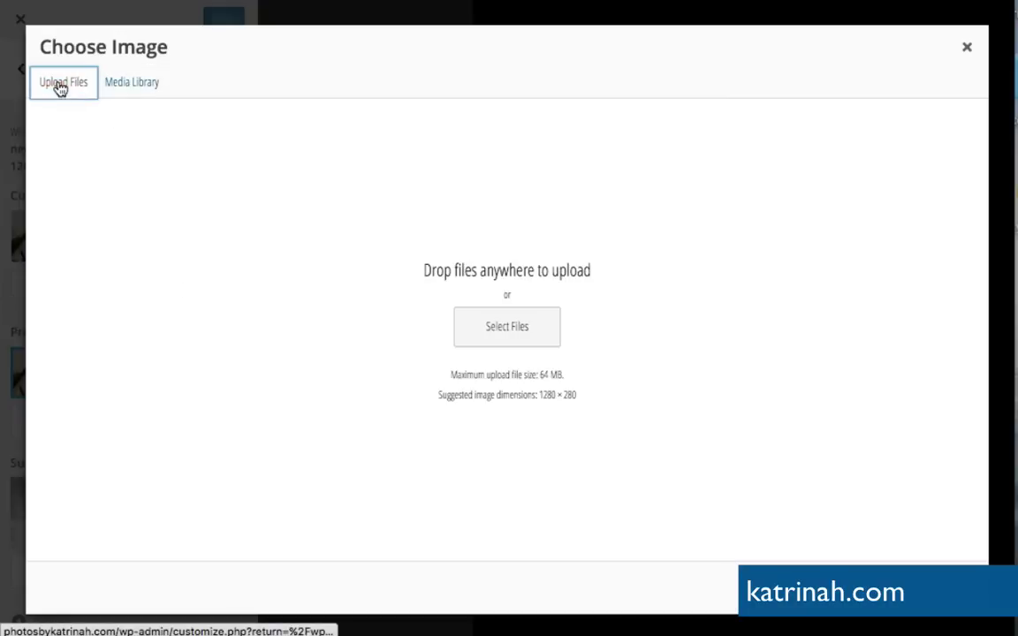
left_click(523, 343)
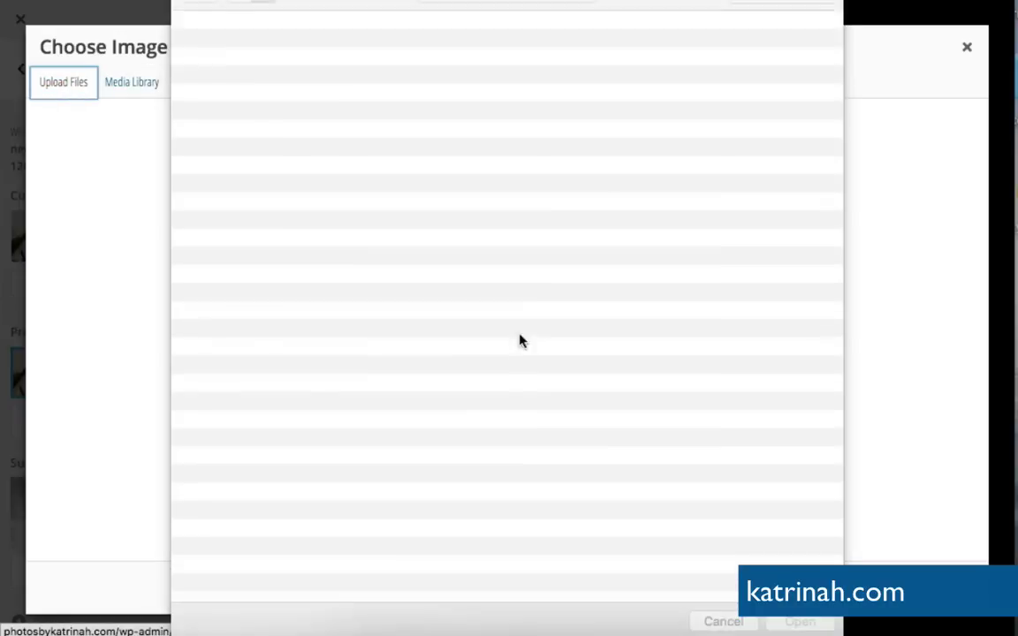
left_click(276, 43)
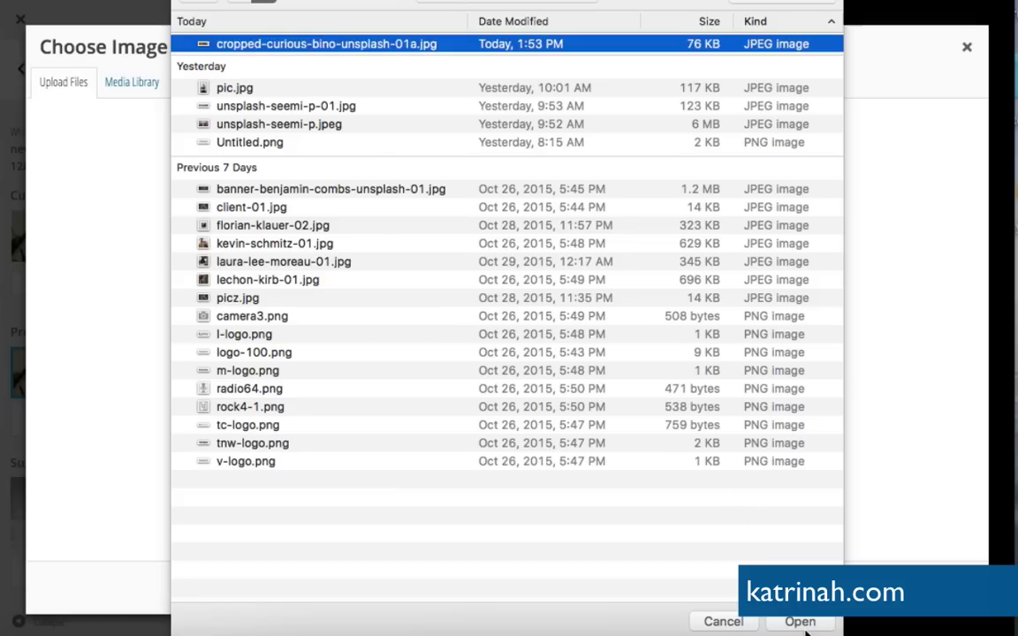
left_click(802, 622)
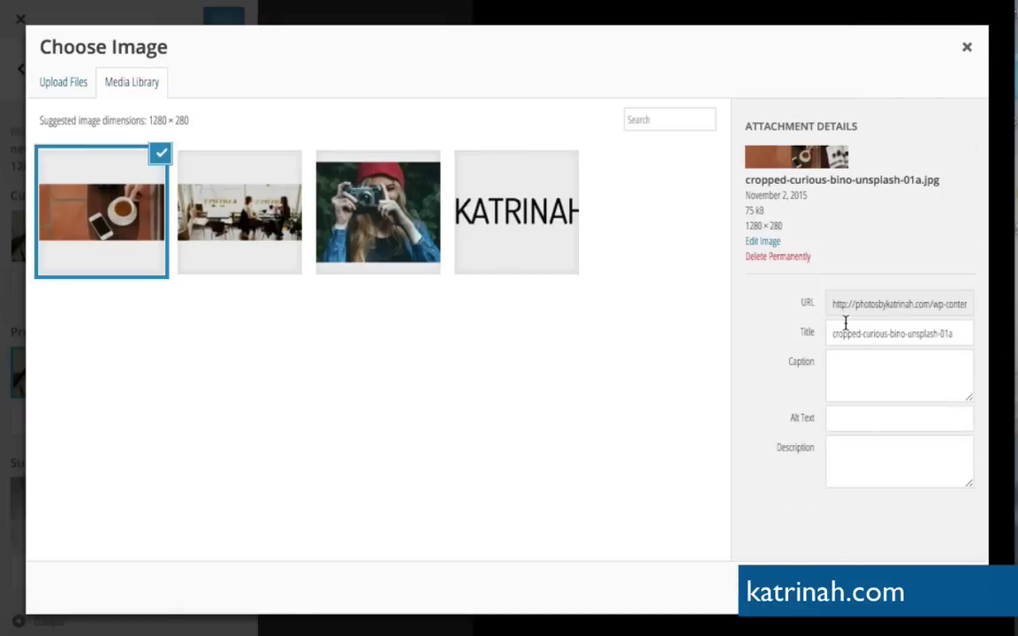
- Title the image with the site slogan, crop it as the header, and randomize uploaded headers
triple_click(848, 329)
key("ctrl+v")
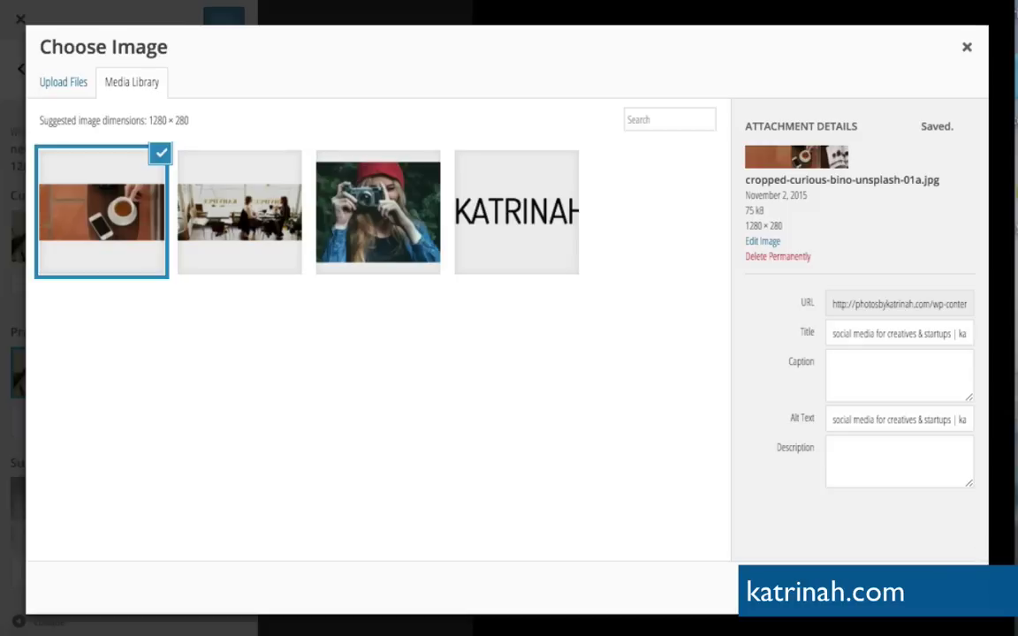
left_click(941, 588)
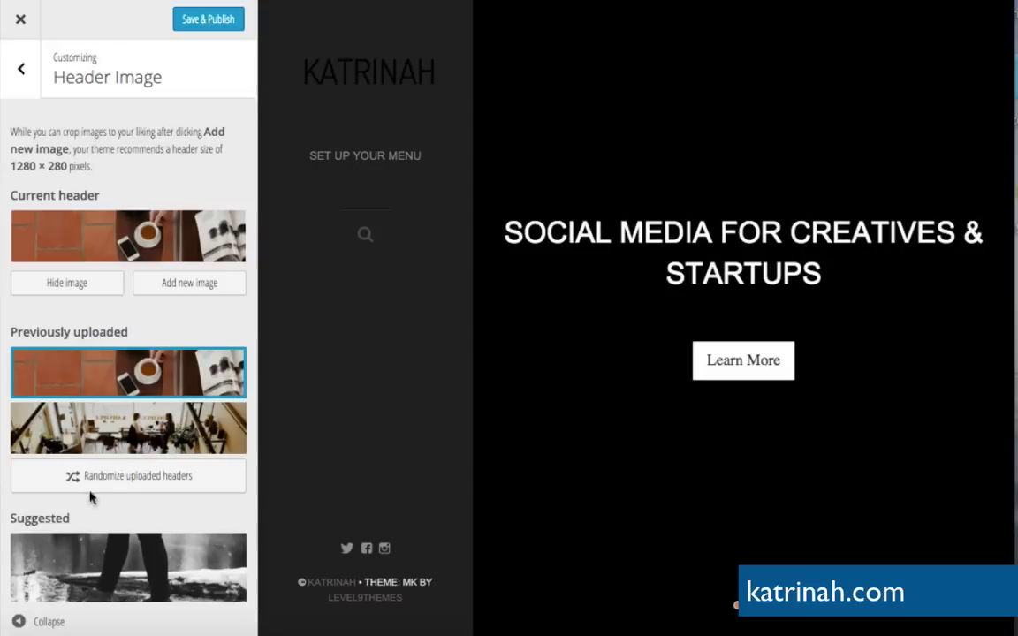
left_click(168, 480)
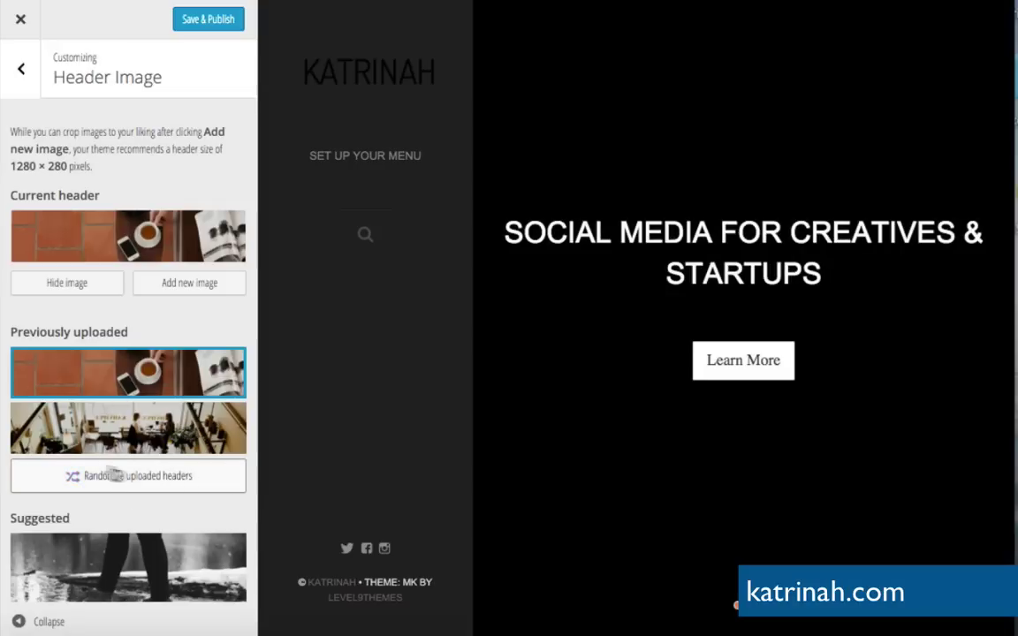
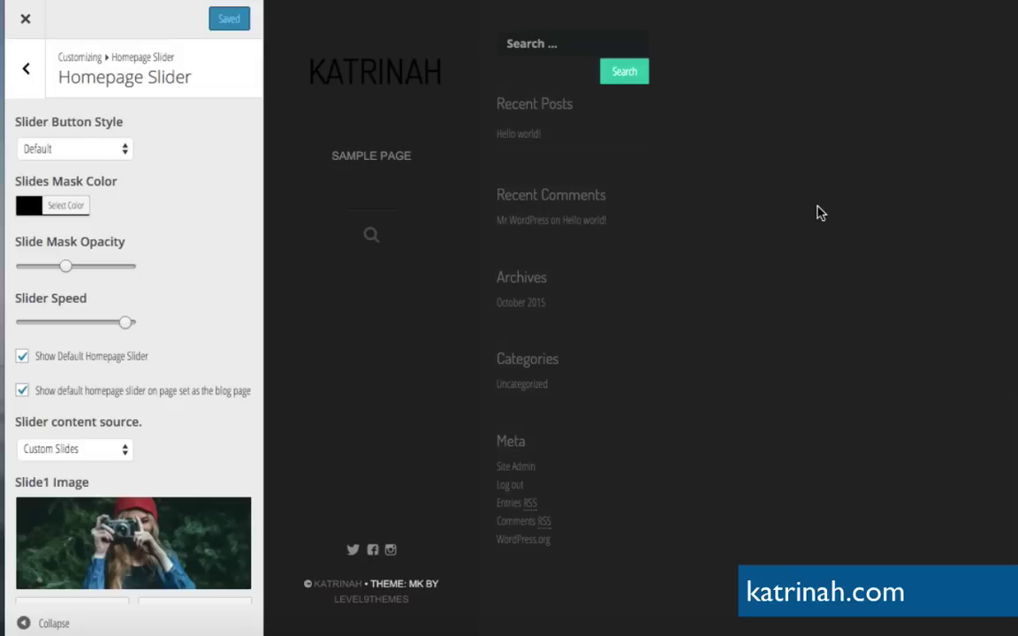
- Check the Footer Left widgets in the Customizer, then close it to return to the live homepage
left_click(29, 72)
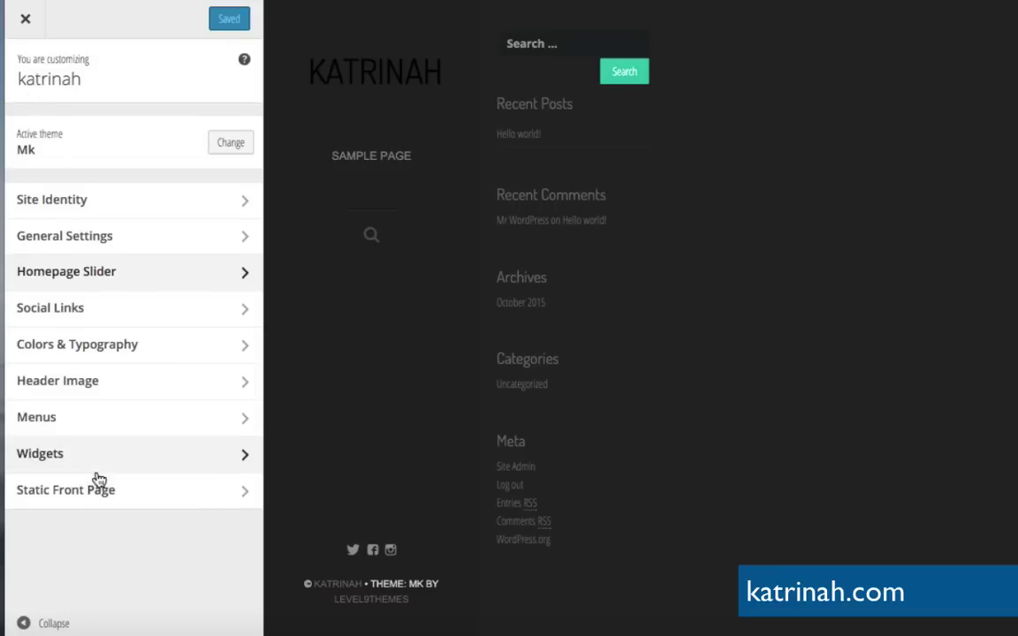
left_click(109, 465)
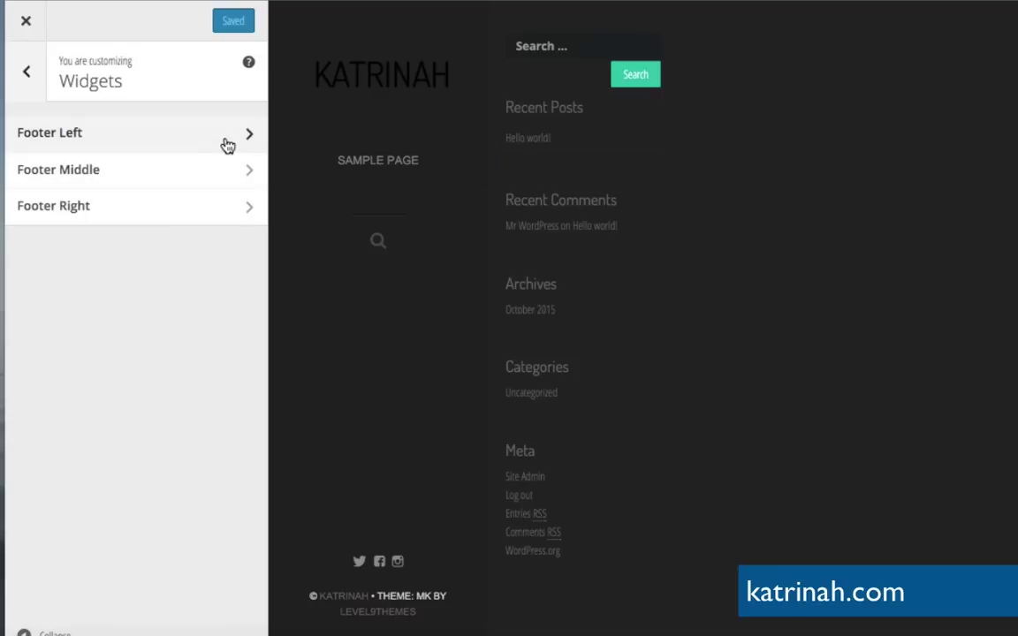
left_click(227, 144)
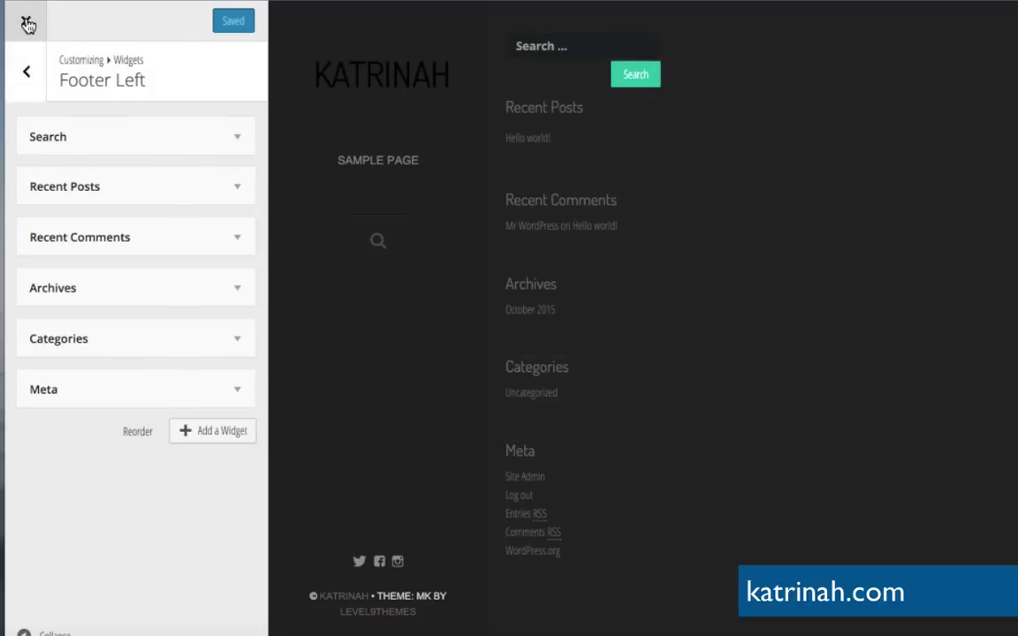
left_click(28, 25)
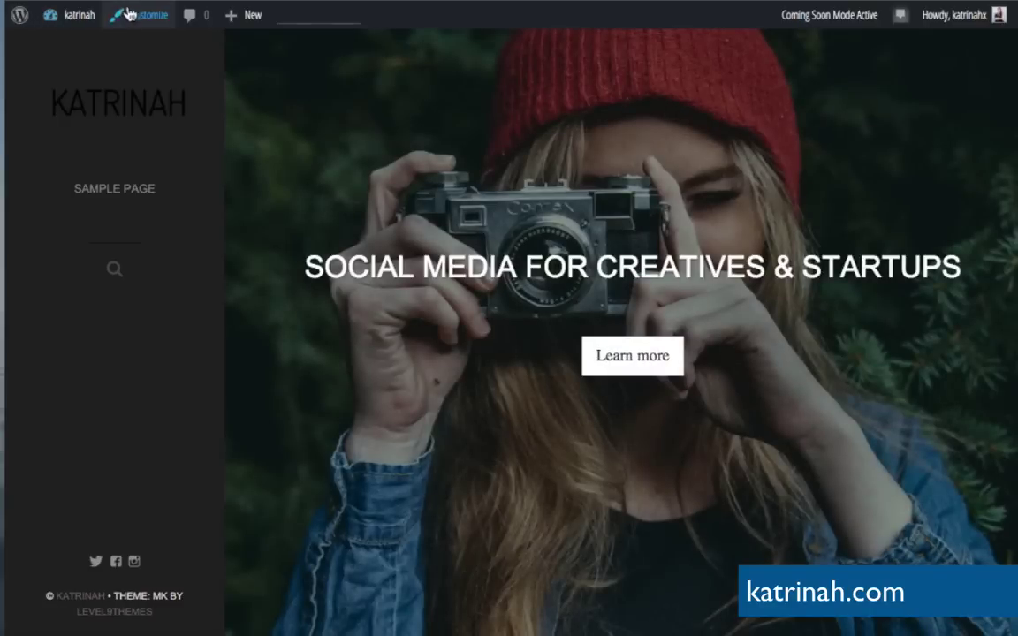
mouse_move(82, 25)
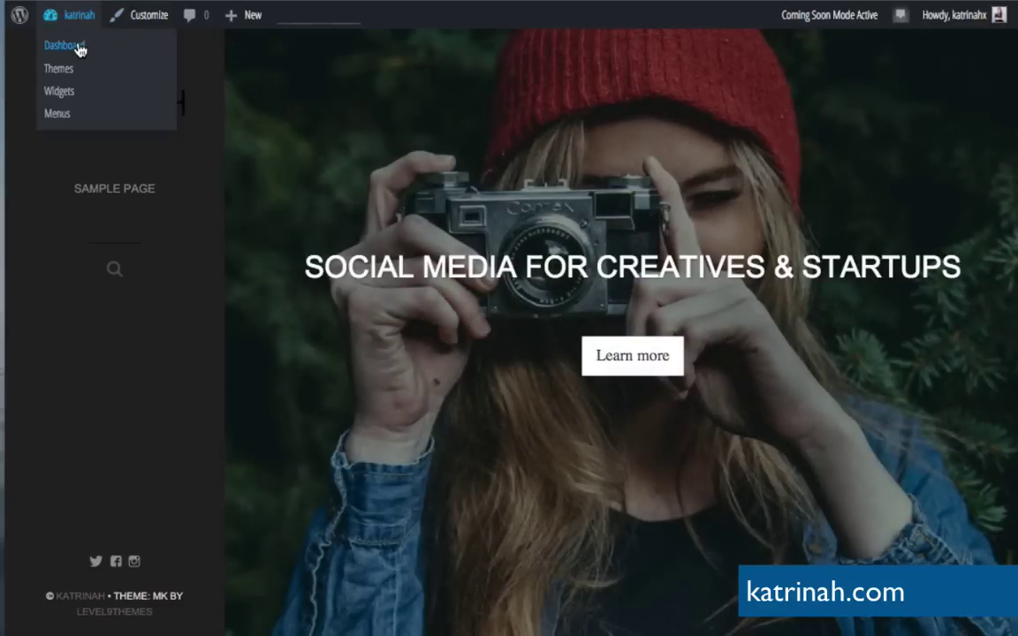
- Go from the live site to the admin Dashboard and on to Appearance > Widgets
left_click(79, 49)
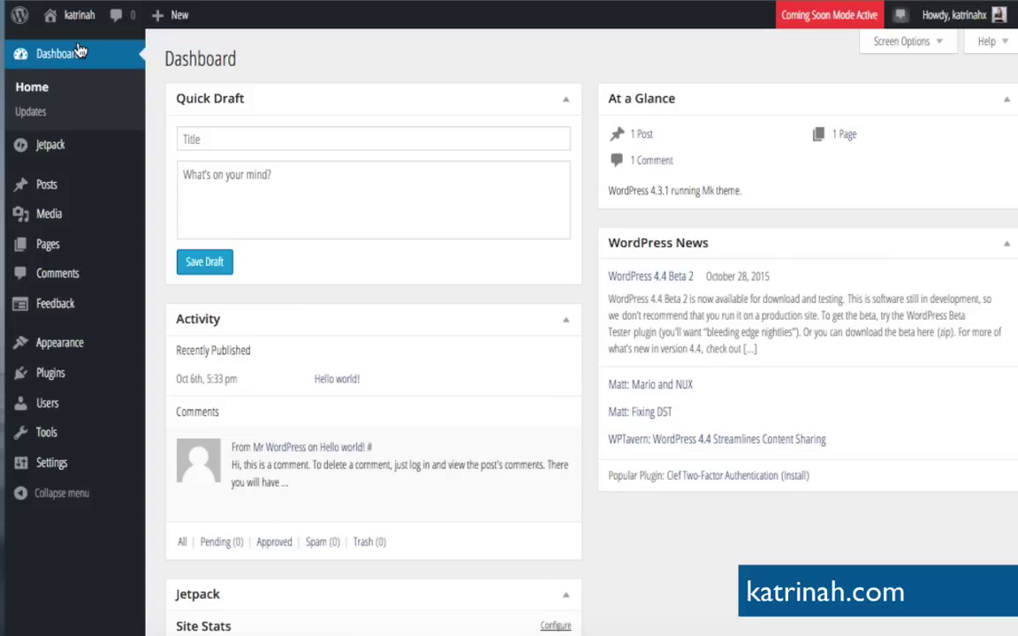
mouse_move(66, 349)
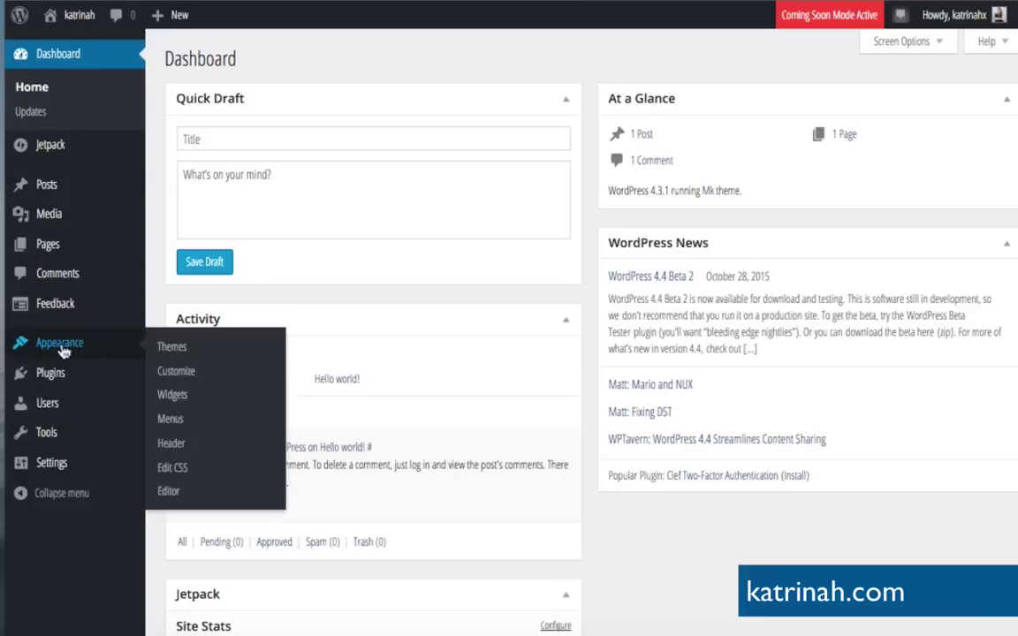
left_click(174, 397)
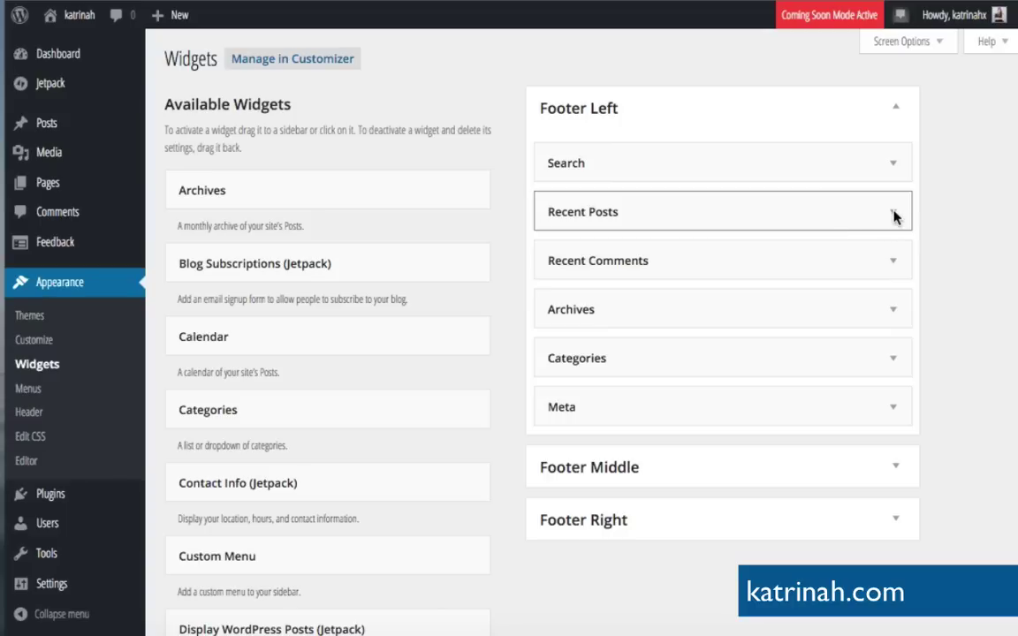
- Delete Recent Posts and remove Recent Comments, Archives, Categories and Meta from Footer Left
left_click(895, 215)
left_click(558, 374)
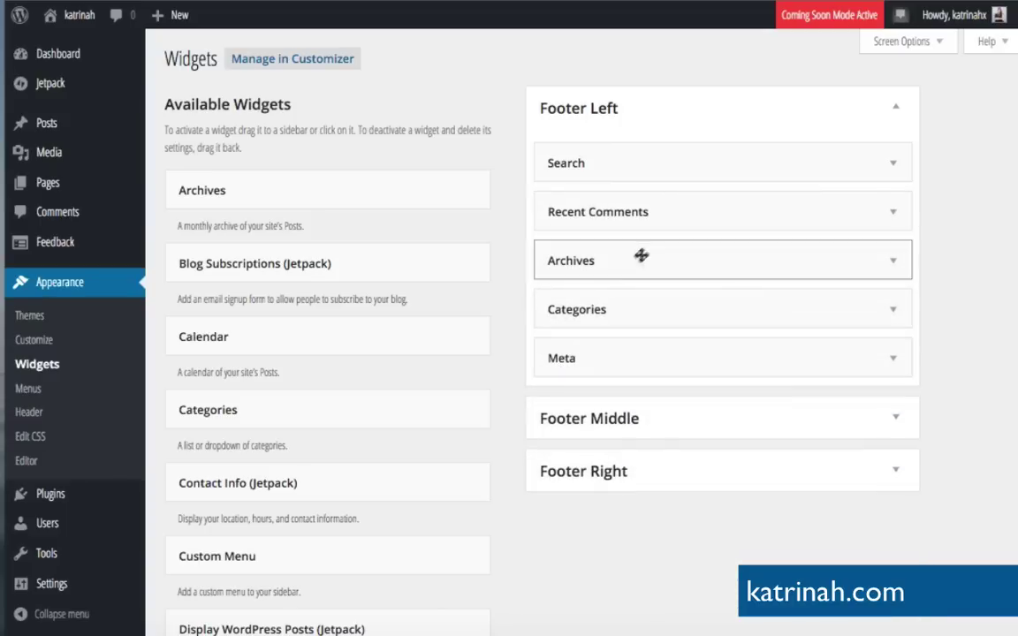
left_click_drag(640, 213, 246, 211)
left_click_drag(539, 207, 221, 210)
left_click_drag(582, 209, 221, 214)
left_click_drag(655, 210, 246, 205)
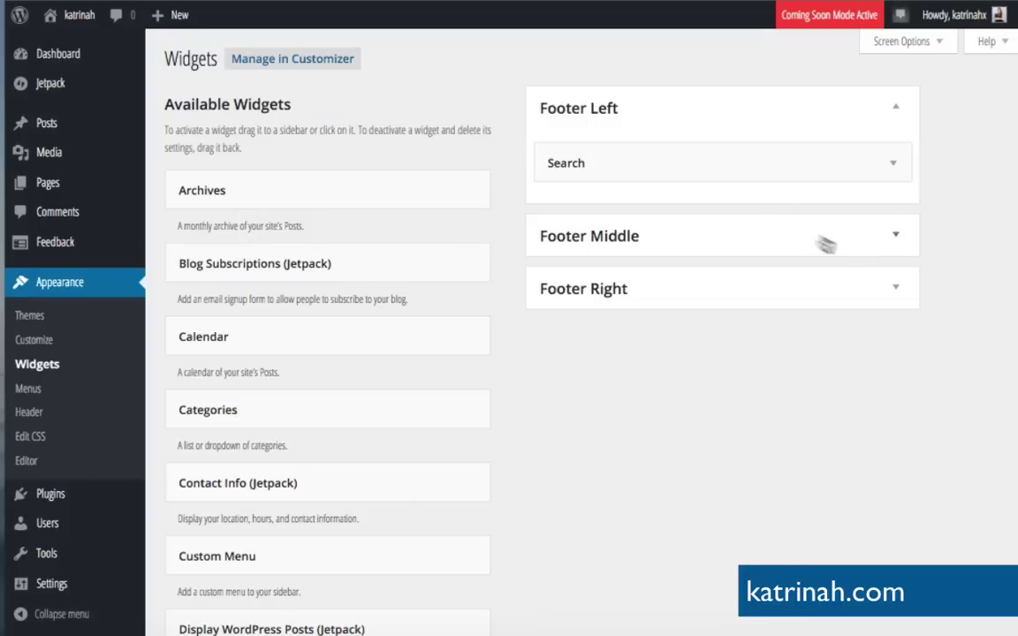
- Expand Footer Middle and Footer Right and remove the Search widget, leaving every footer area empty
left_click(897, 237)
left_click(896, 362)
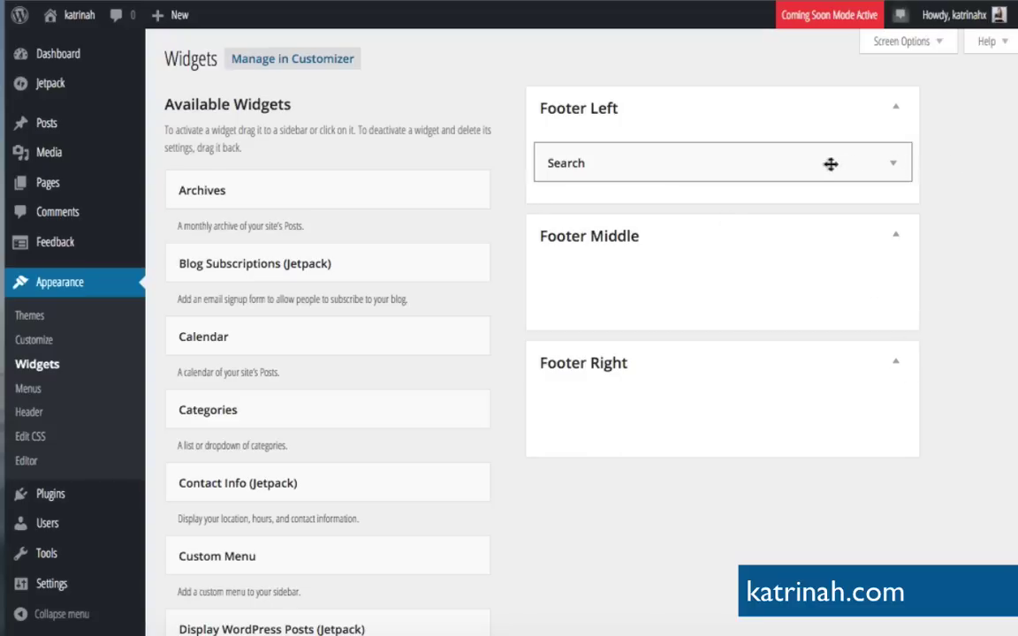
left_click_drag(805, 159, 395, 187)
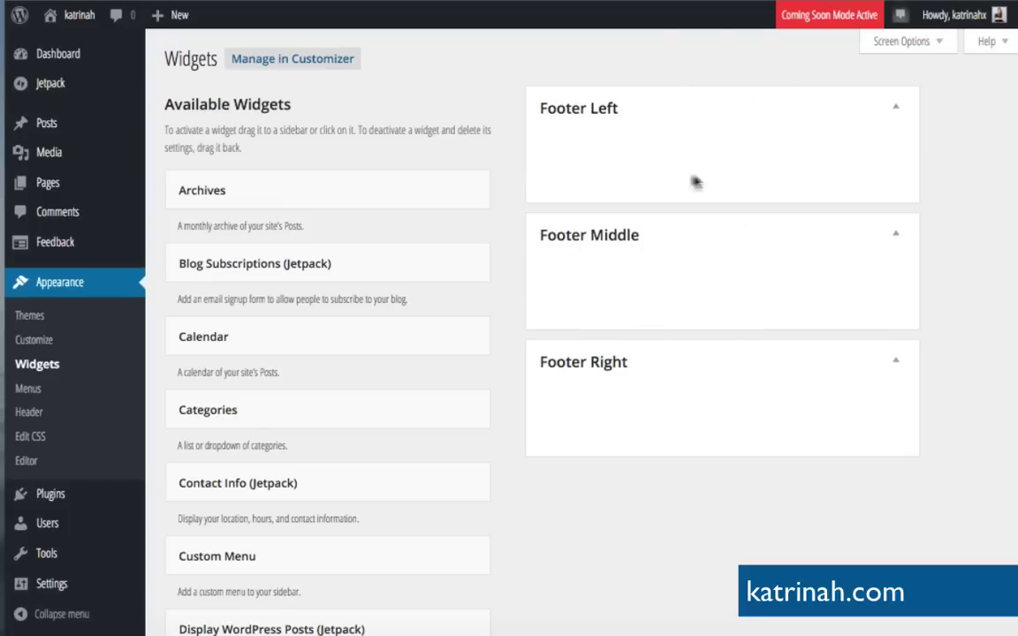
scroll(454, 500, "down", 8)
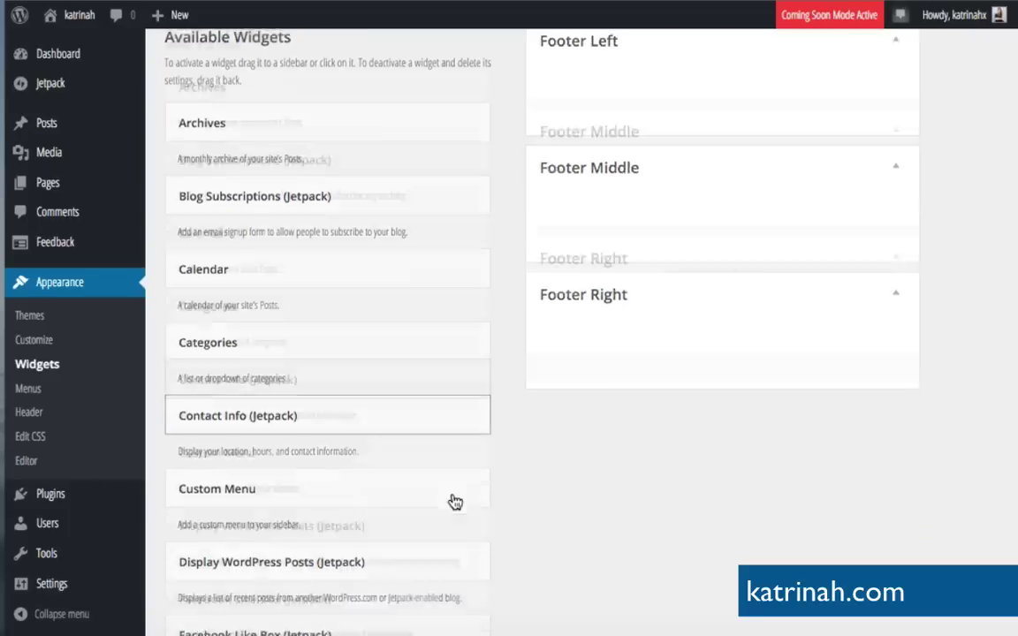
scroll(454, 495, "down", 2)
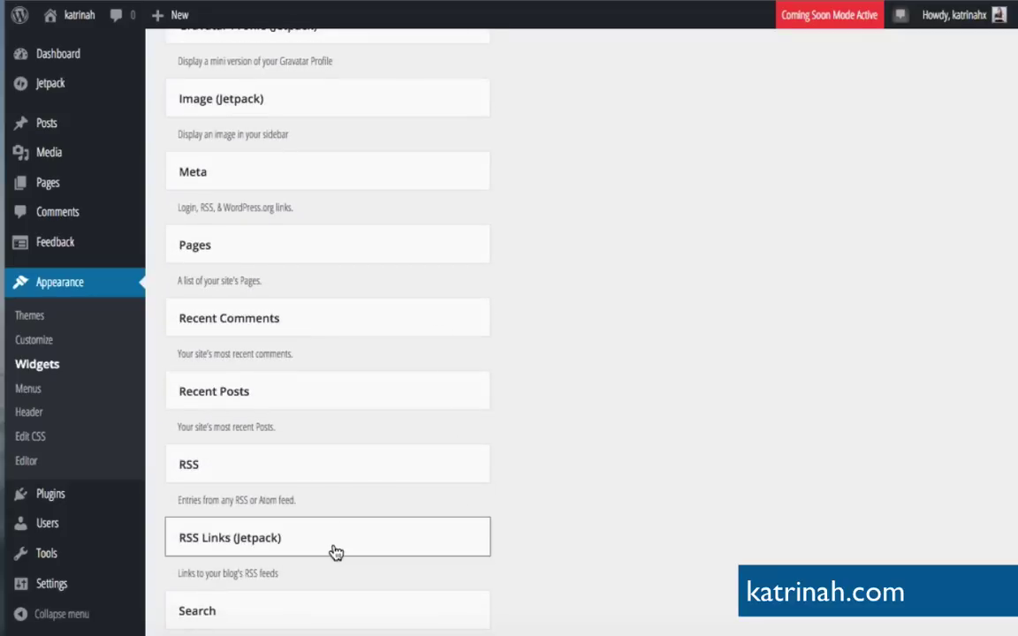
scroll(334, 548, "down", 5)
scroll(335, 550, "up", 3)
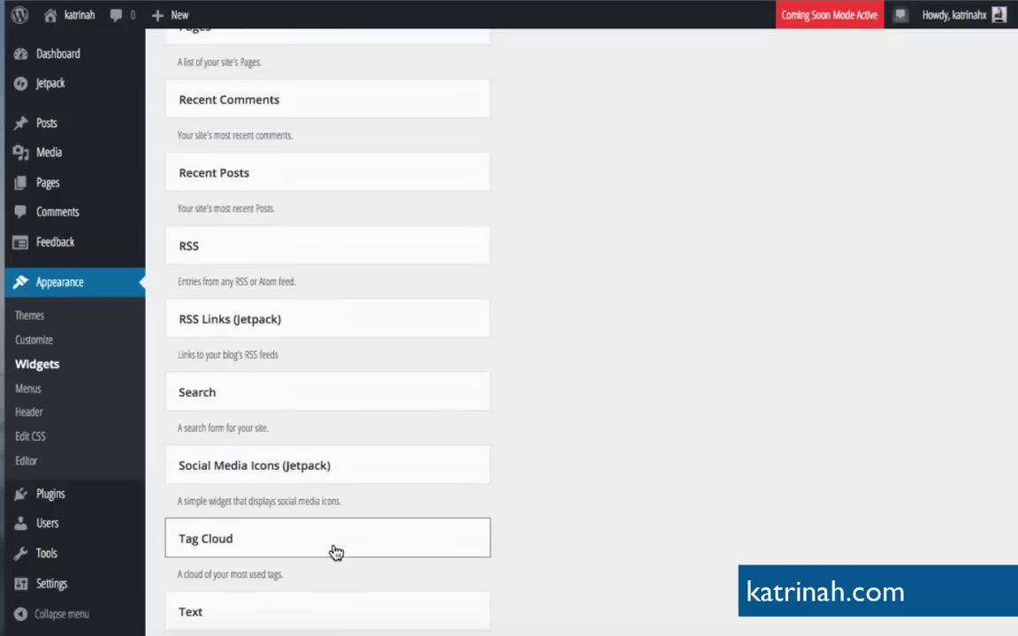
left_click_drag(247, 397, 624, 152)
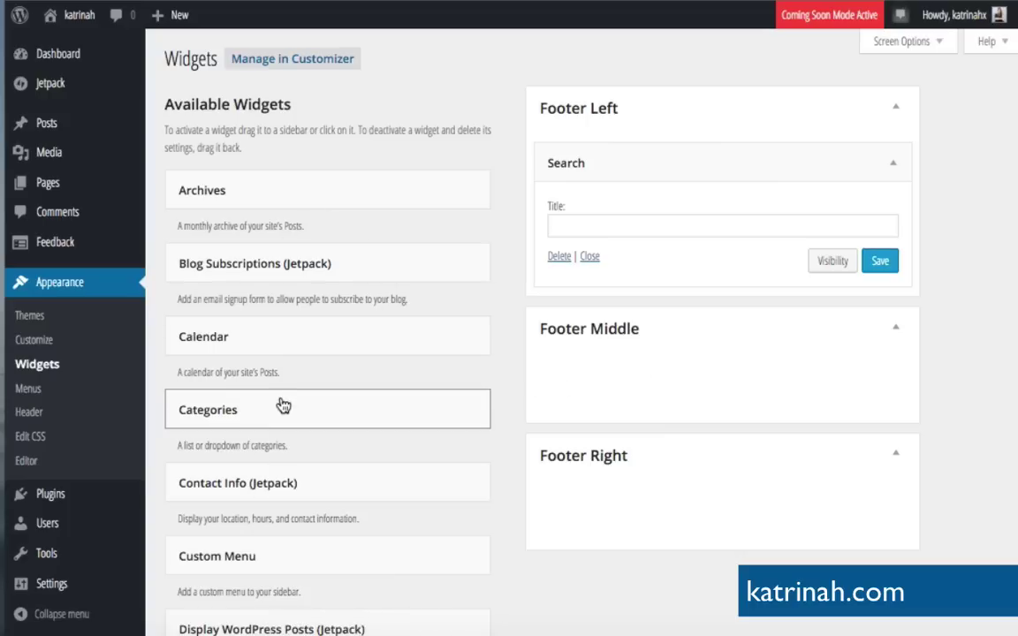
left_click_drag(283, 405, 712, 362)
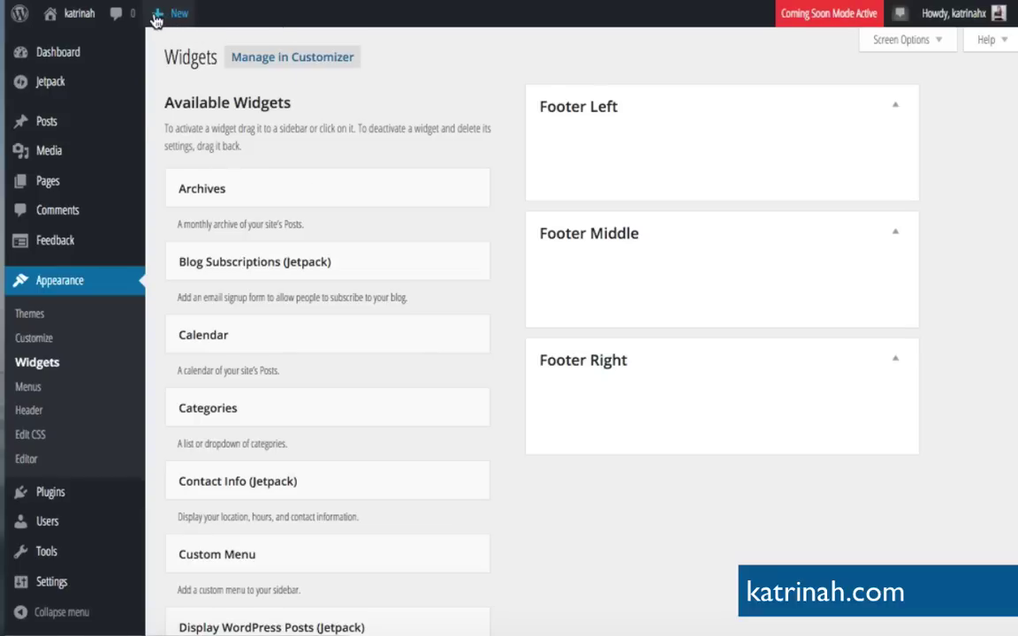
- Start a new page titled 'About'
mouse_move(168, 14)
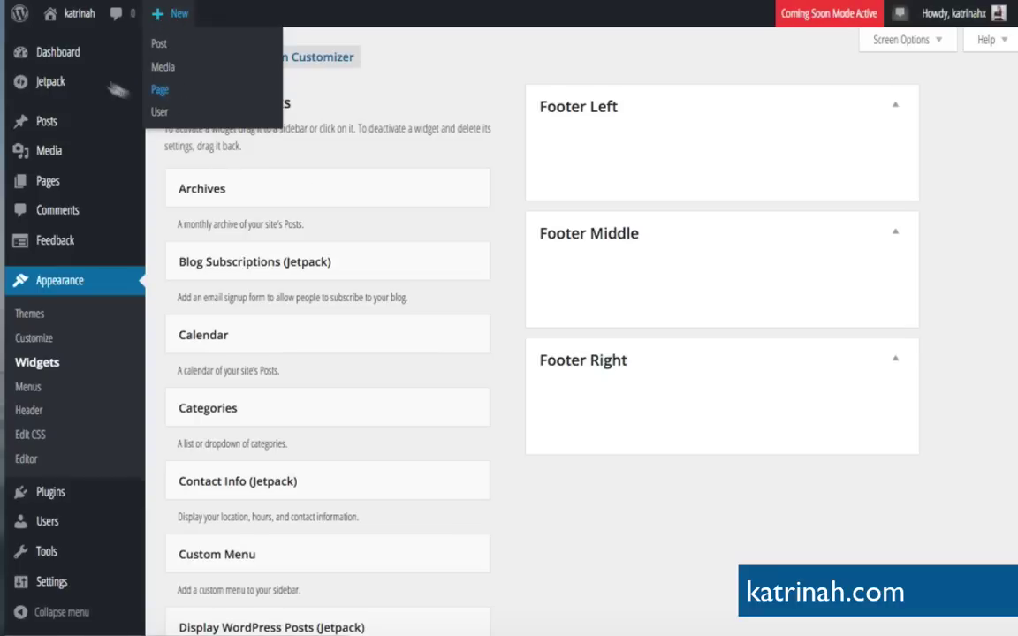
mouse_move(51, 183)
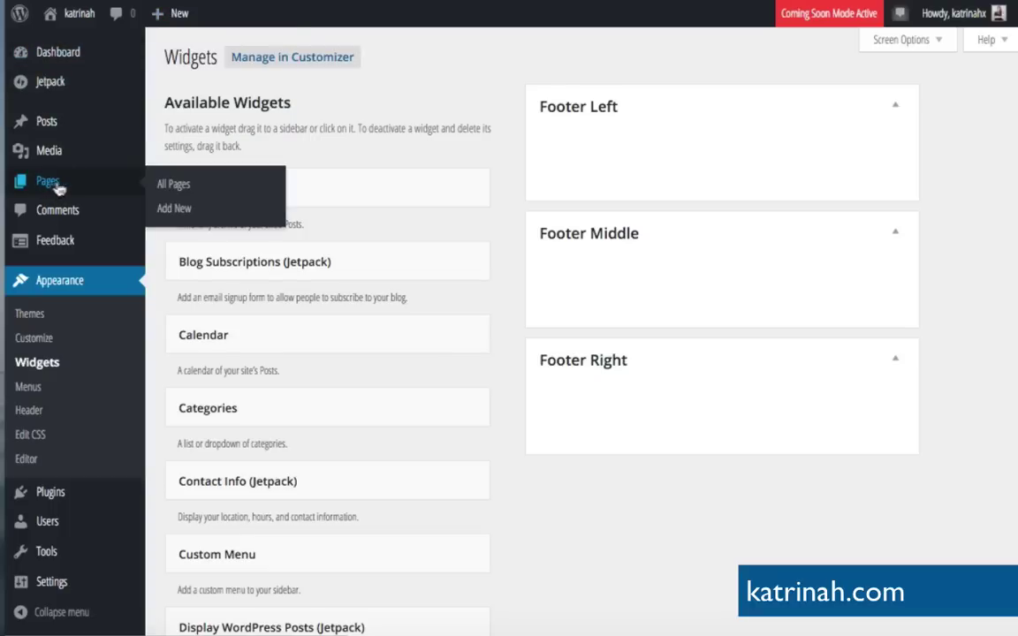
left_click(177, 209)
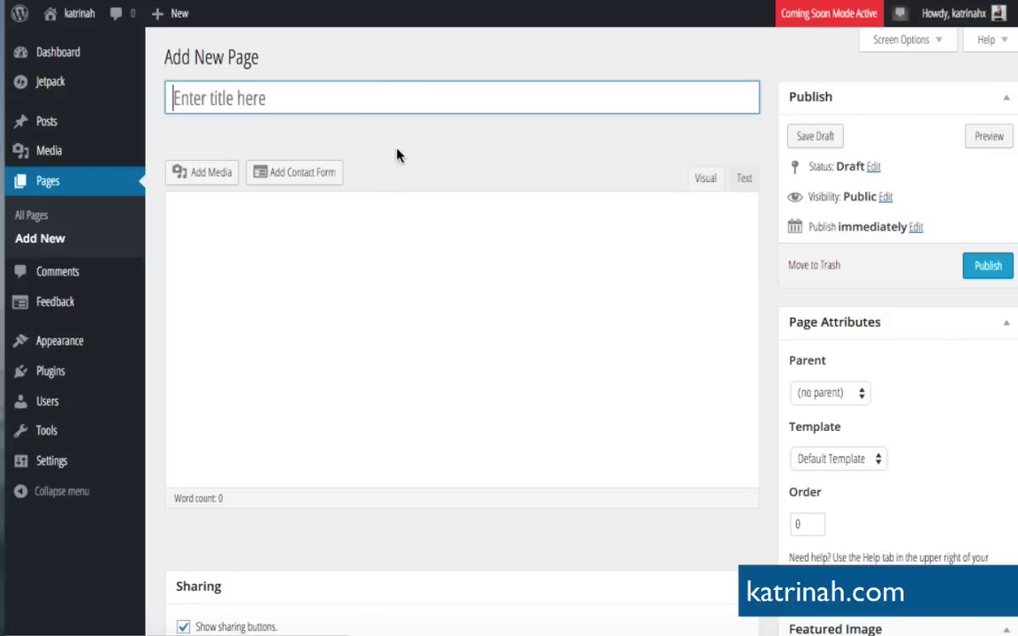
type("About")
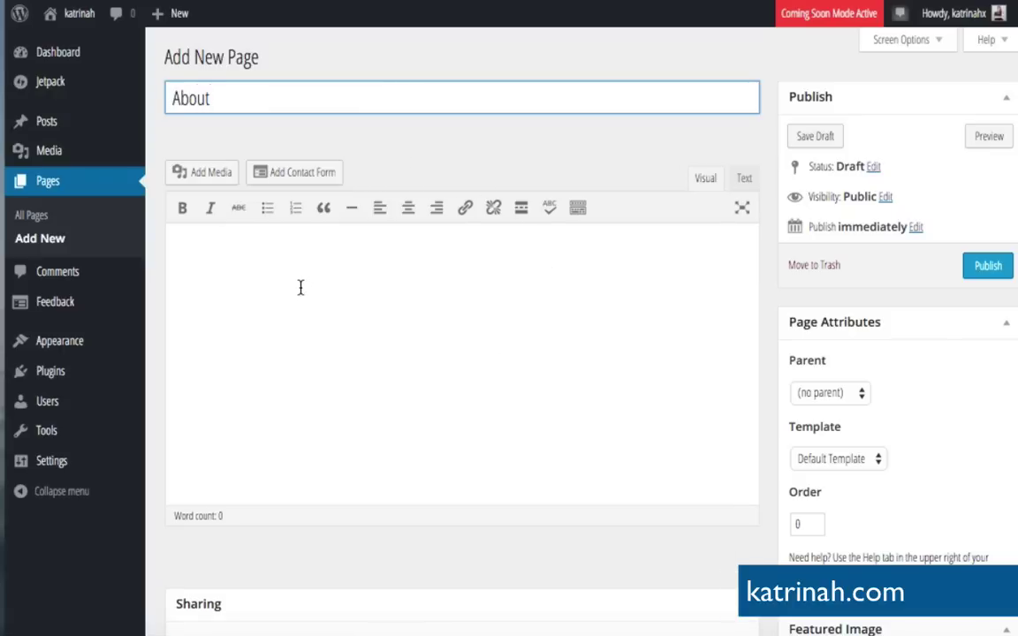
- Paste the Lorem ipsum placeholder paragraphs into the body and make 'Lorem ipsum' bold
left_click(300, 286)
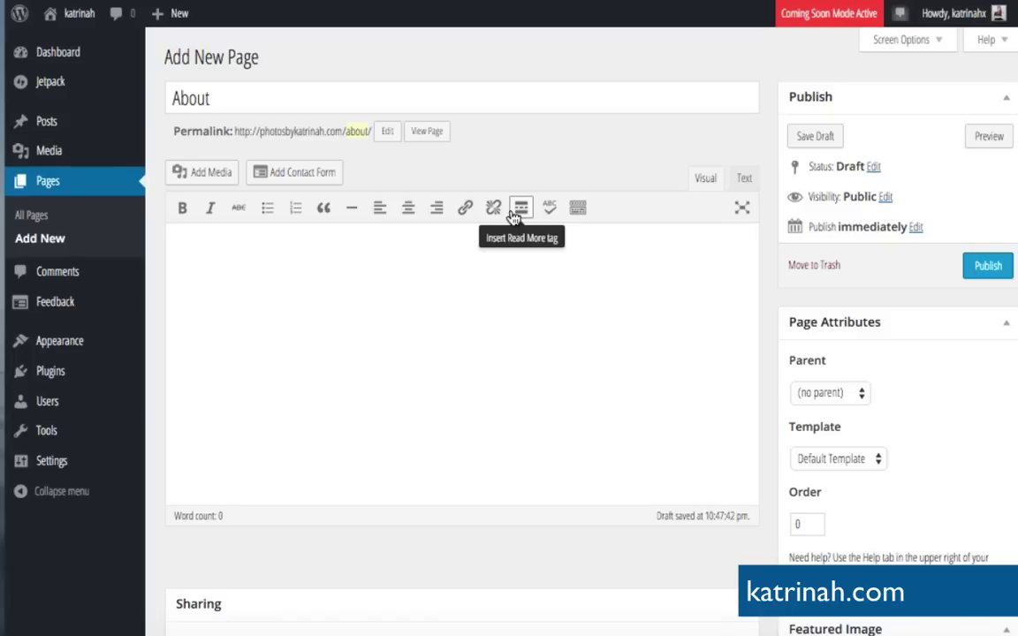
left_click(579, 211)
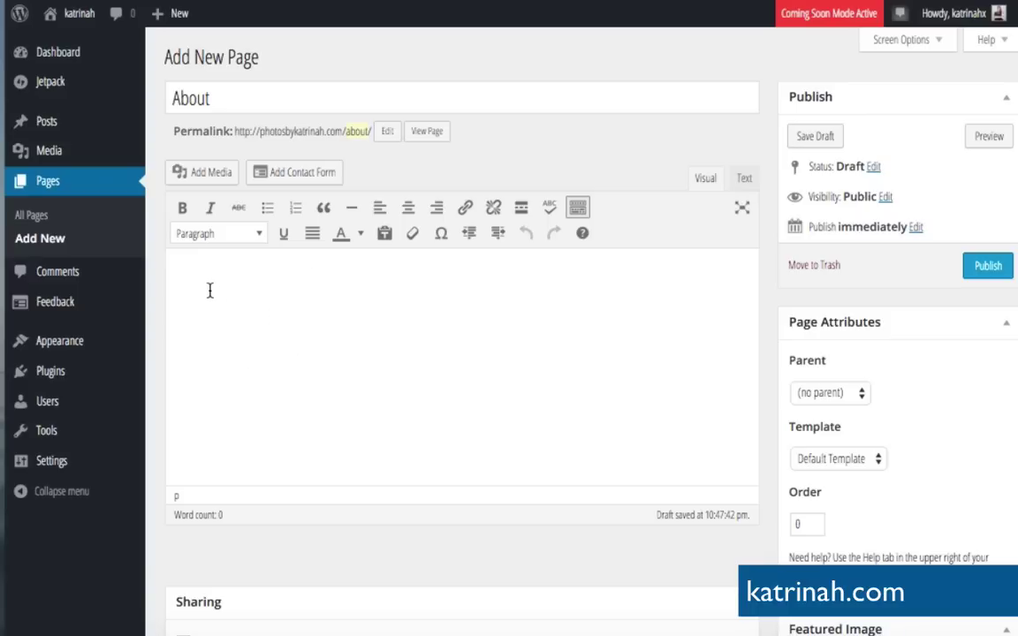
key("ctrl+v")
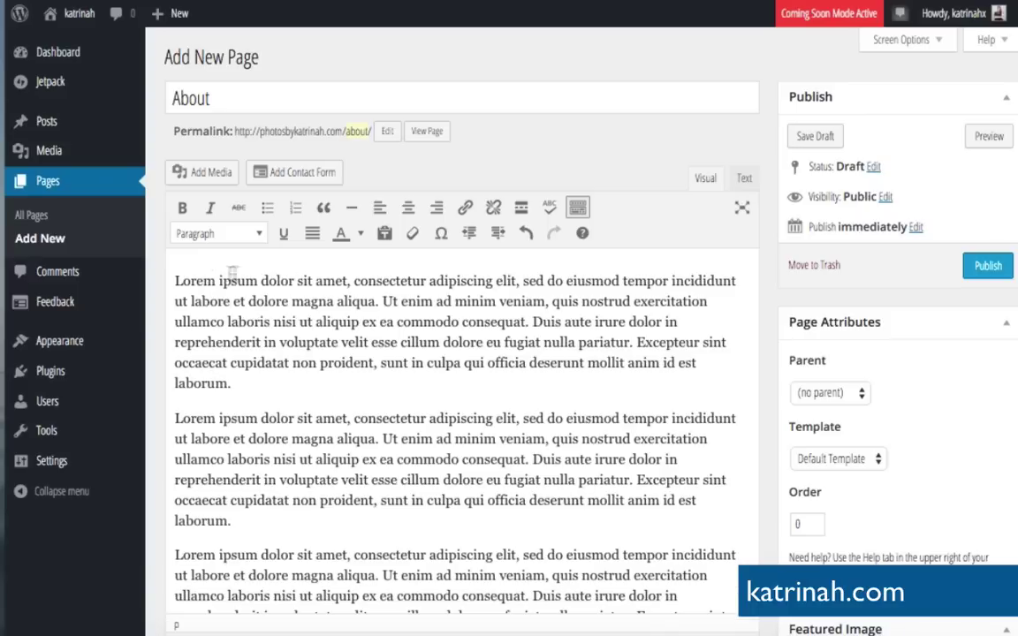
left_click_drag(175, 281, 257, 280)
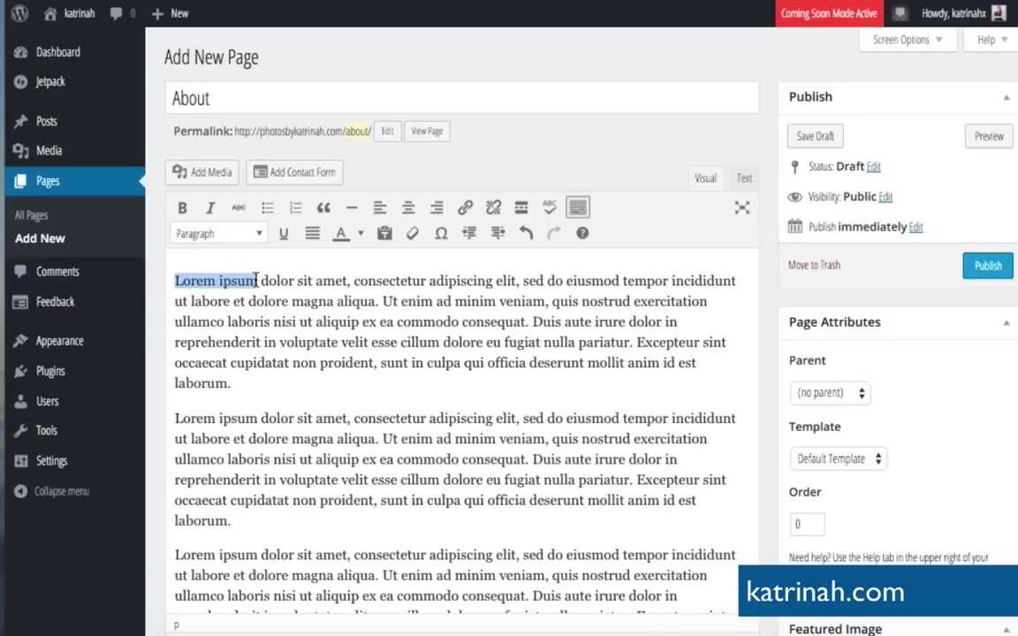
left_click(182, 209)
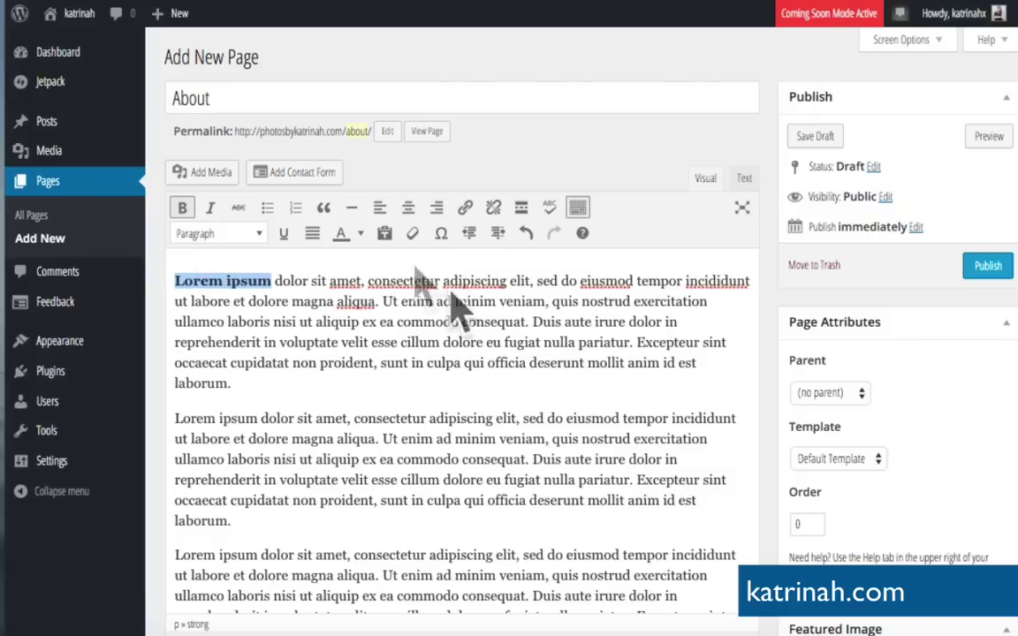
left_click(174, 280)
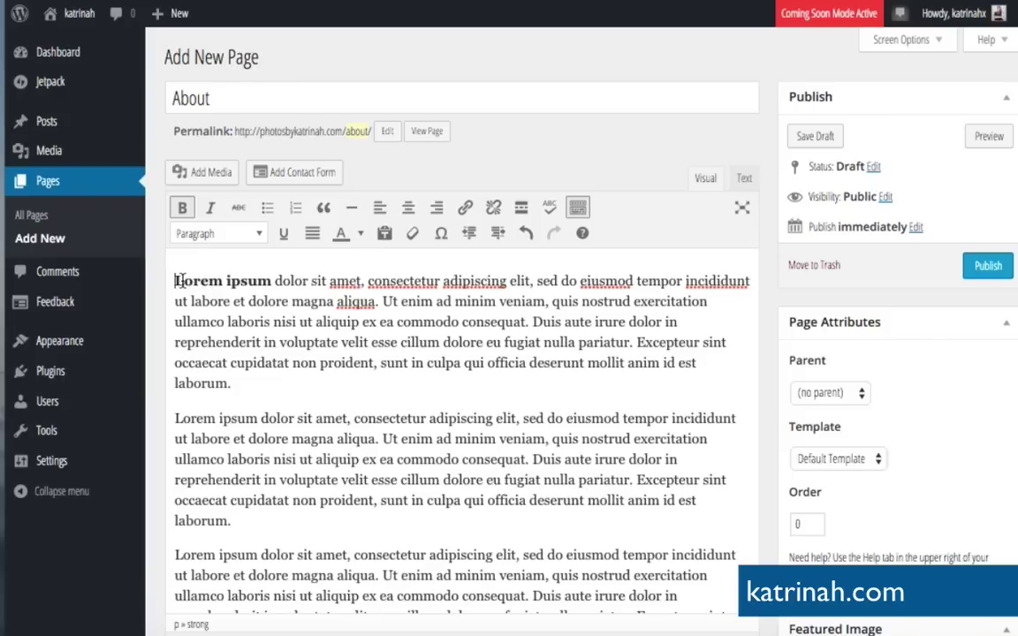
left_click(205, 174)
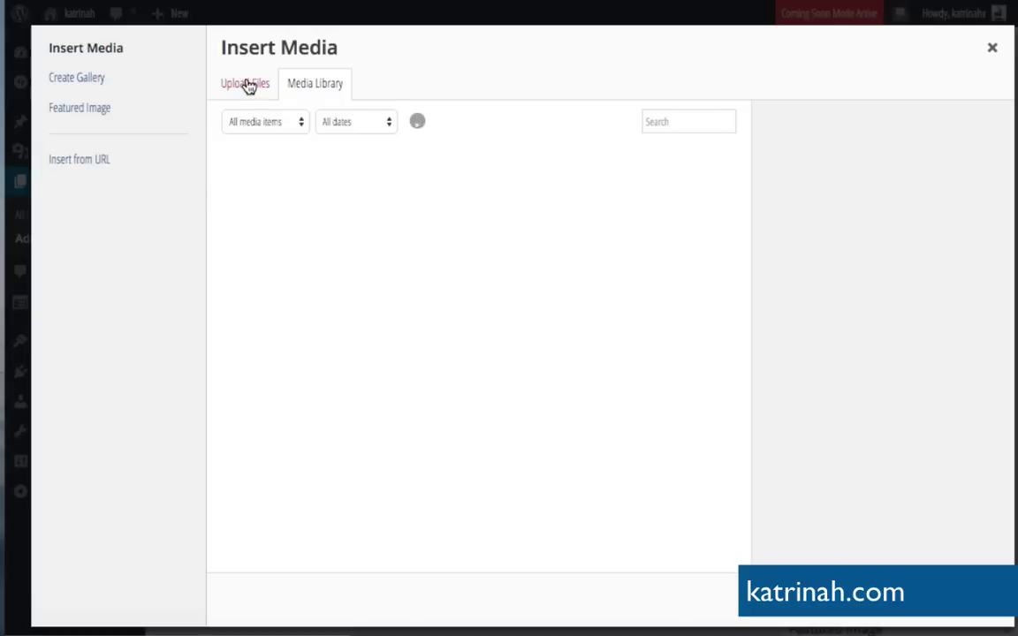
- Upload pic.jpg into the media library
left_click(250, 84)
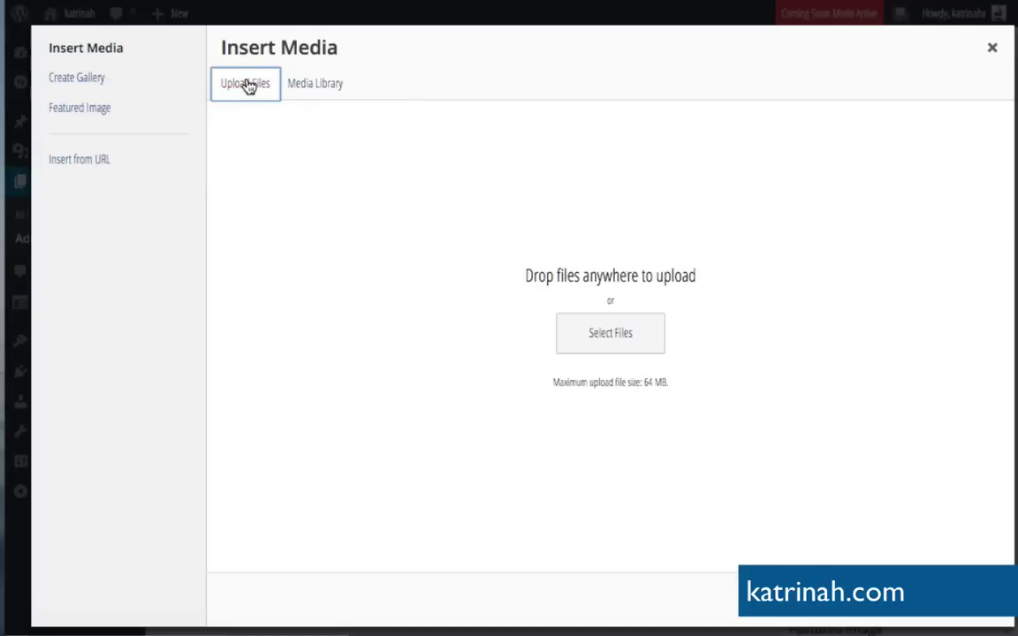
left_click(623, 332)
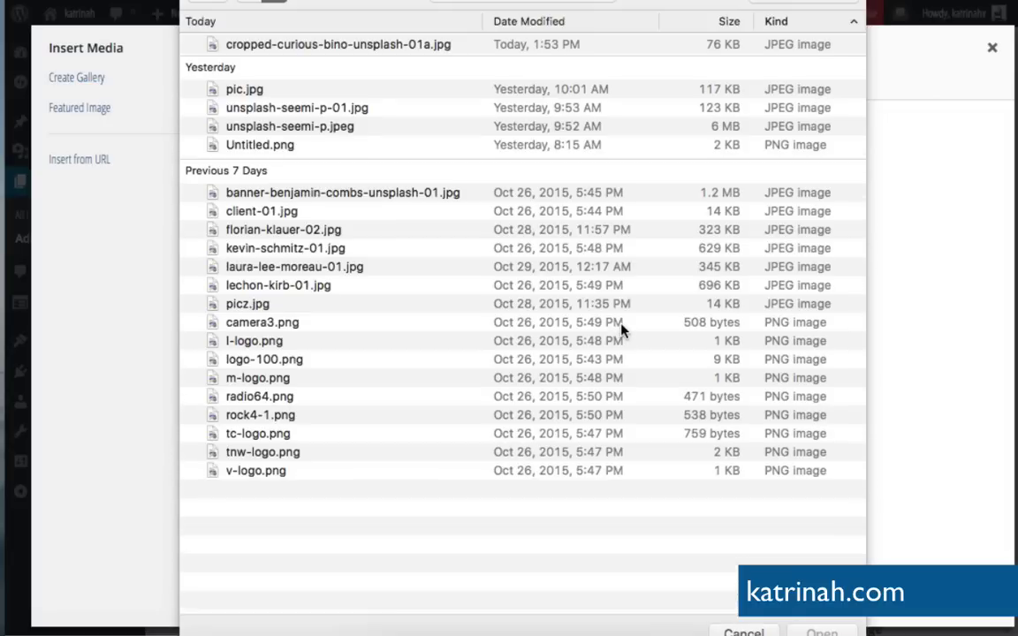
left_click(213, 85)
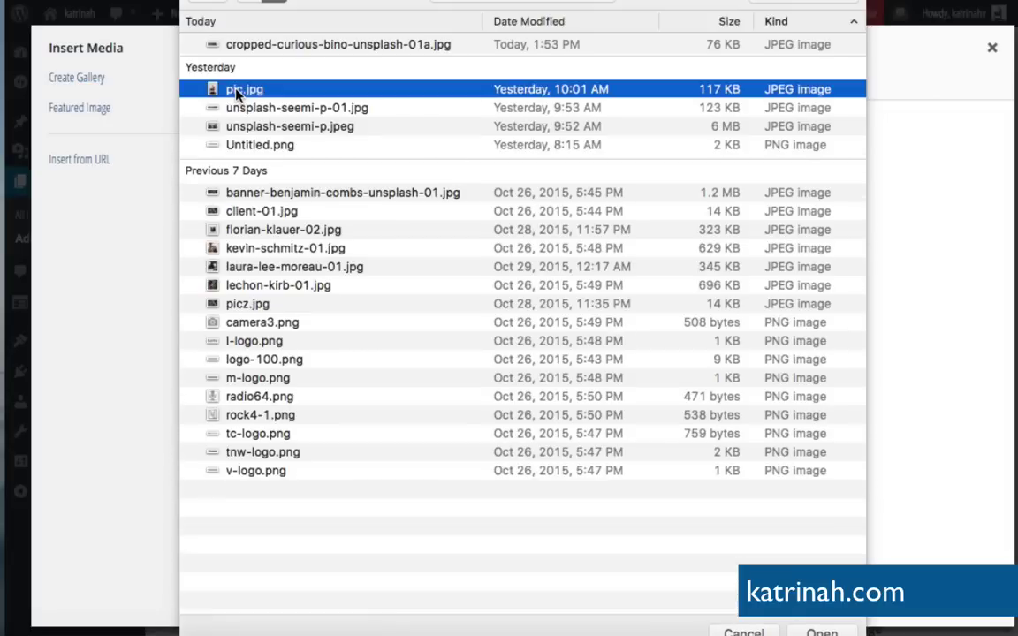
left_click(821, 632)
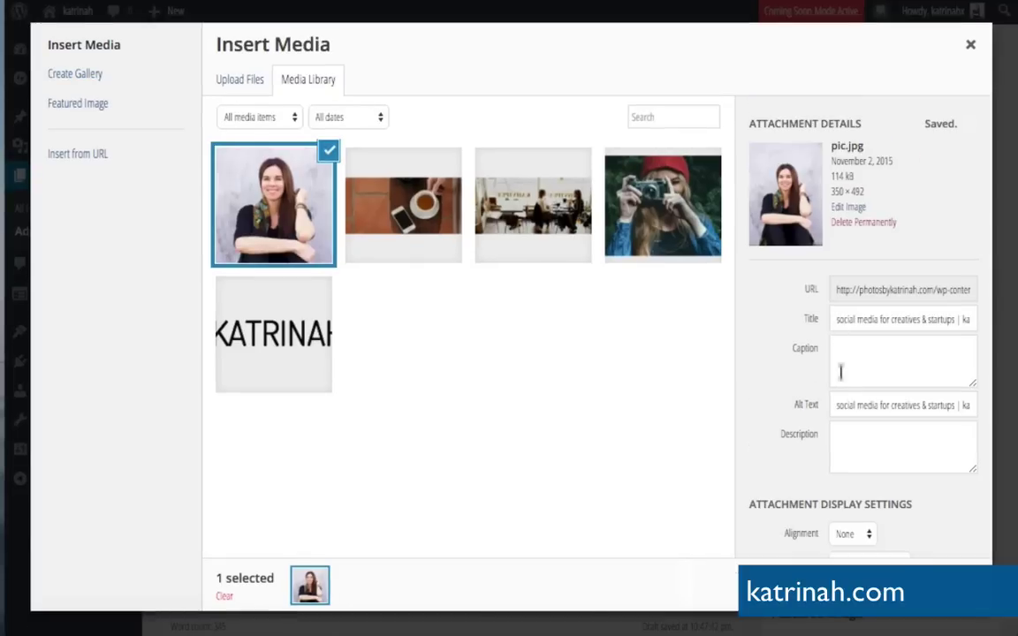
scroll(849, 423, "down", 1)
scroll(848, 422, "down", 1)
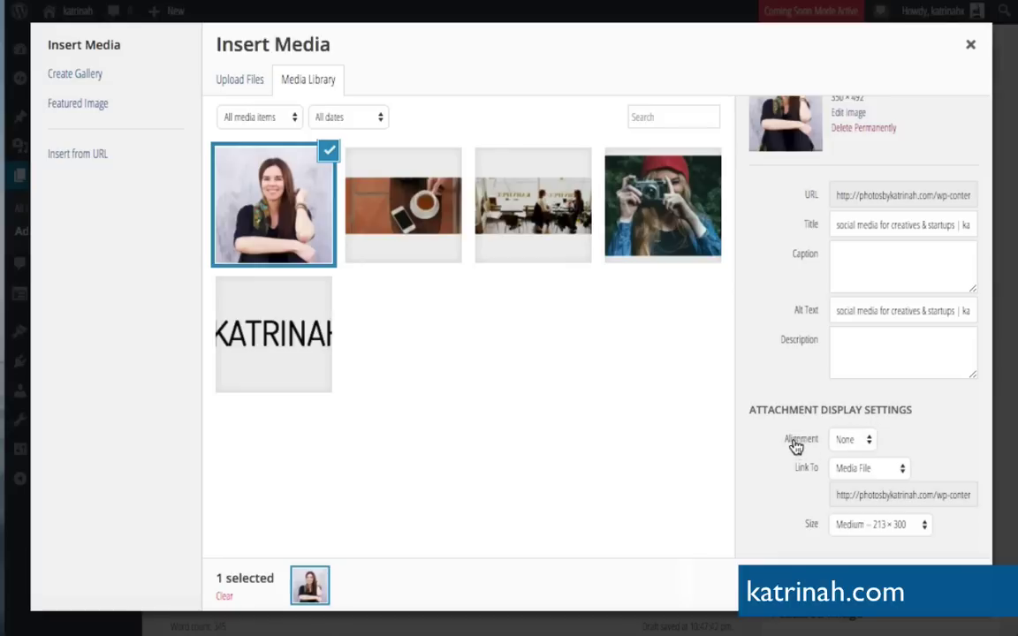
- Insert the image aligned right, linked to None, at Medium size
left_click(844, 443)
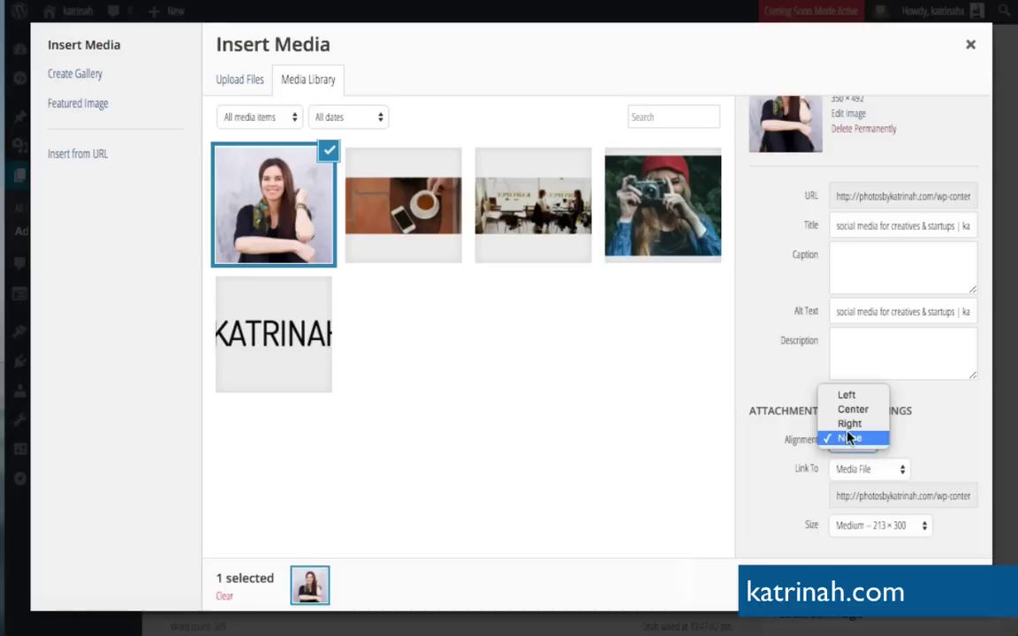
left_click(850, 426)
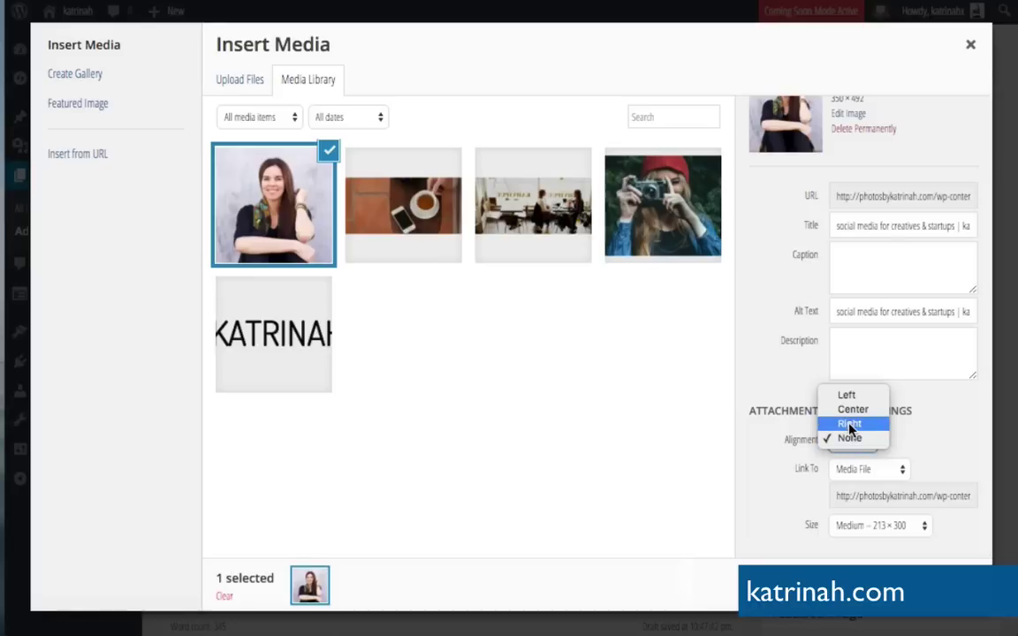
left_click(852, 473)
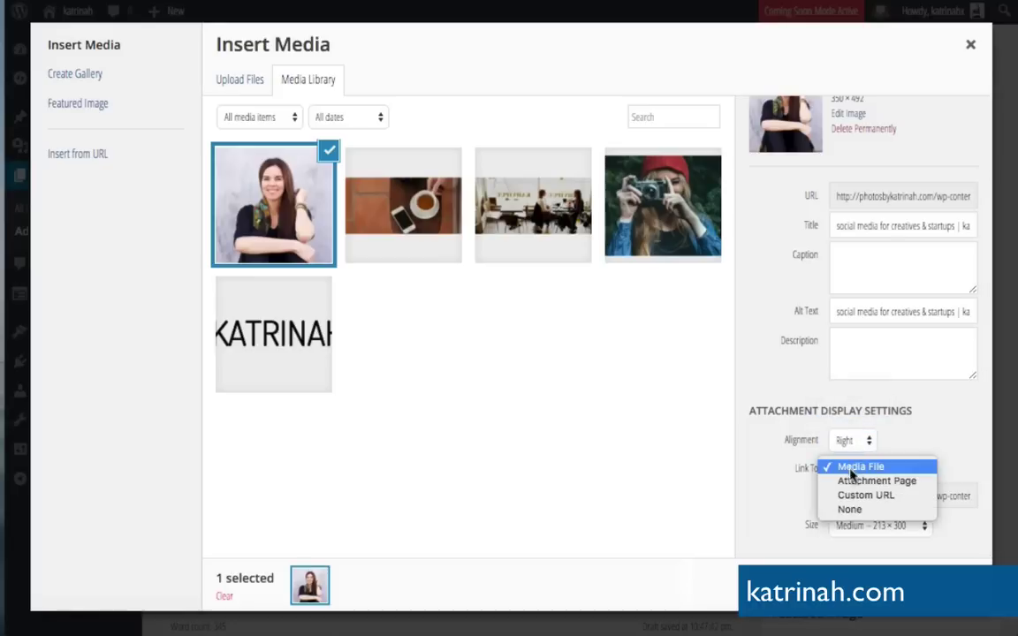
left_click(851, 510)
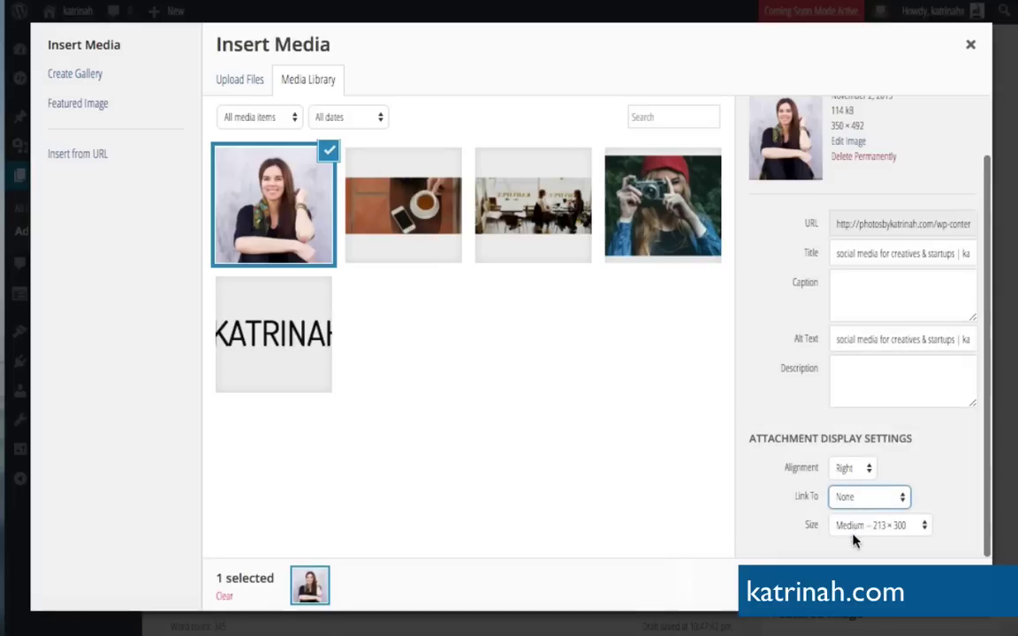
left_click(851, 527)
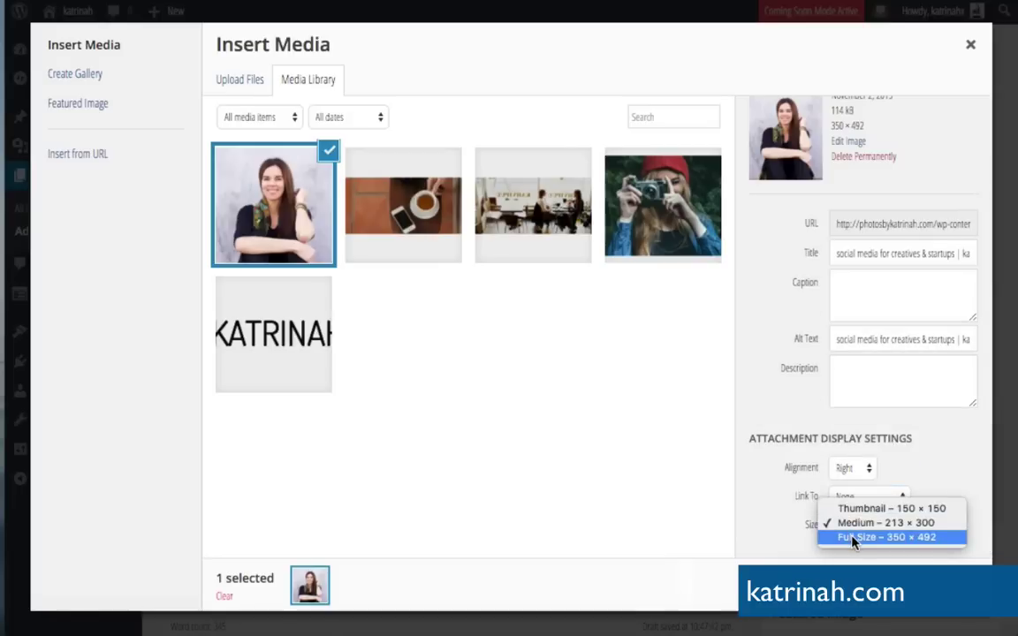
left_click(872, 522)
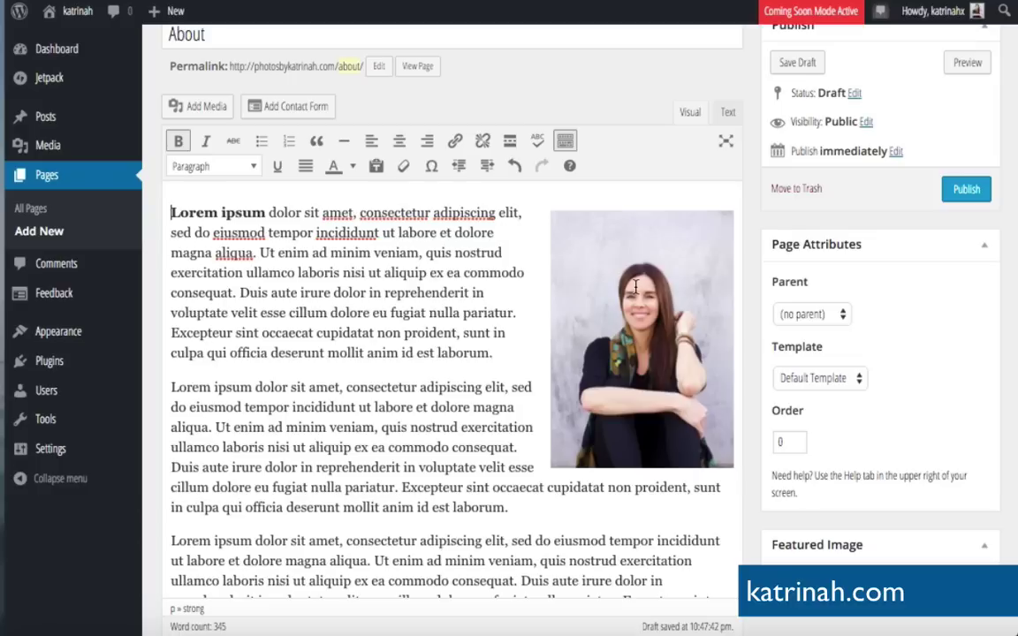
- Change the photo's size to Full Size, 350 × 492, and update it
left_click(635, 287)
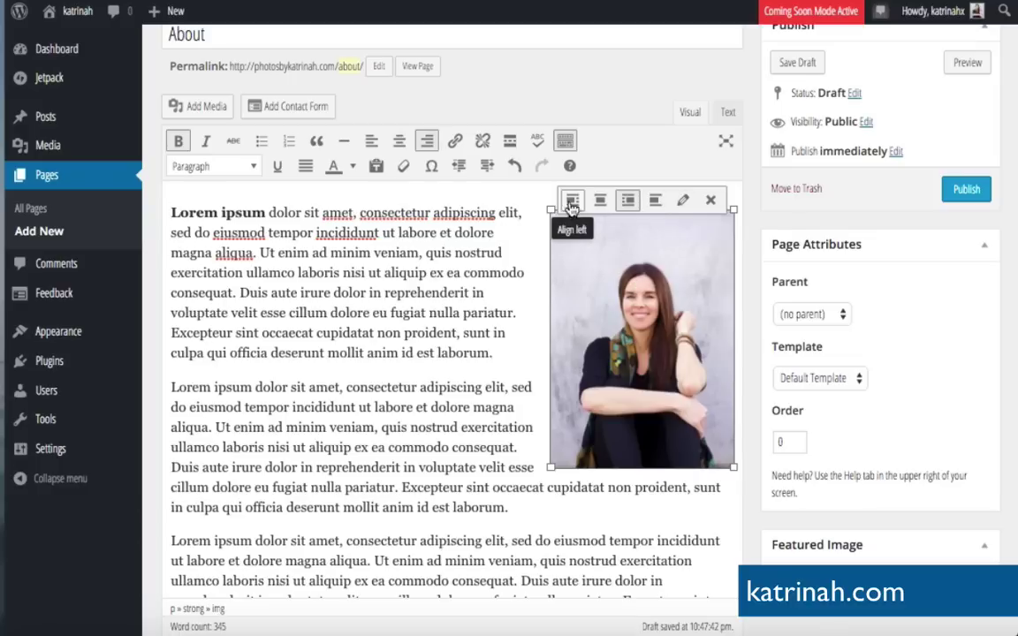
left_click(685, 203)
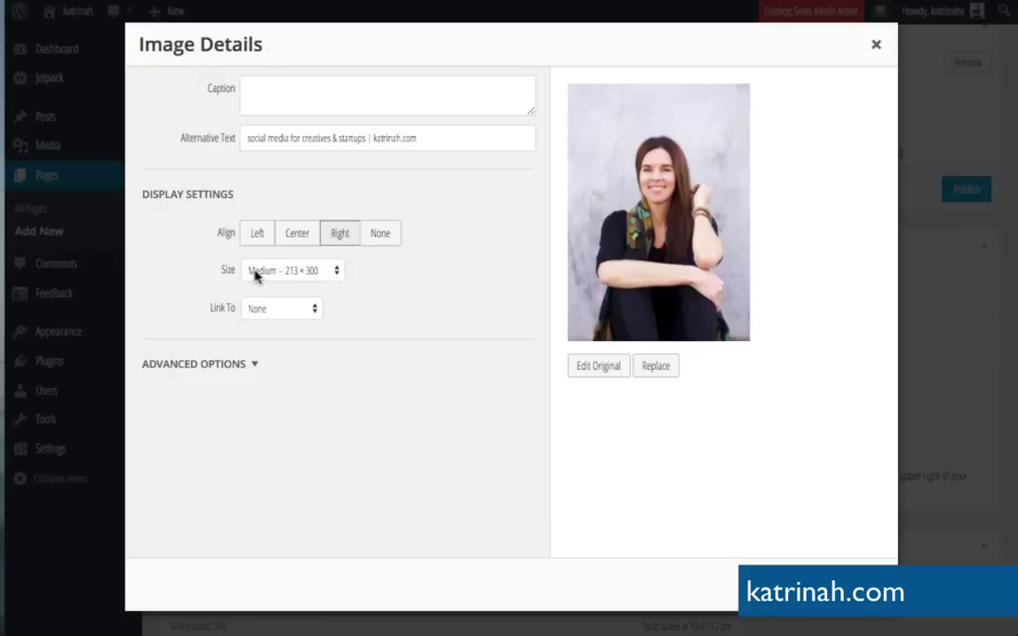
left_click(282, 273)
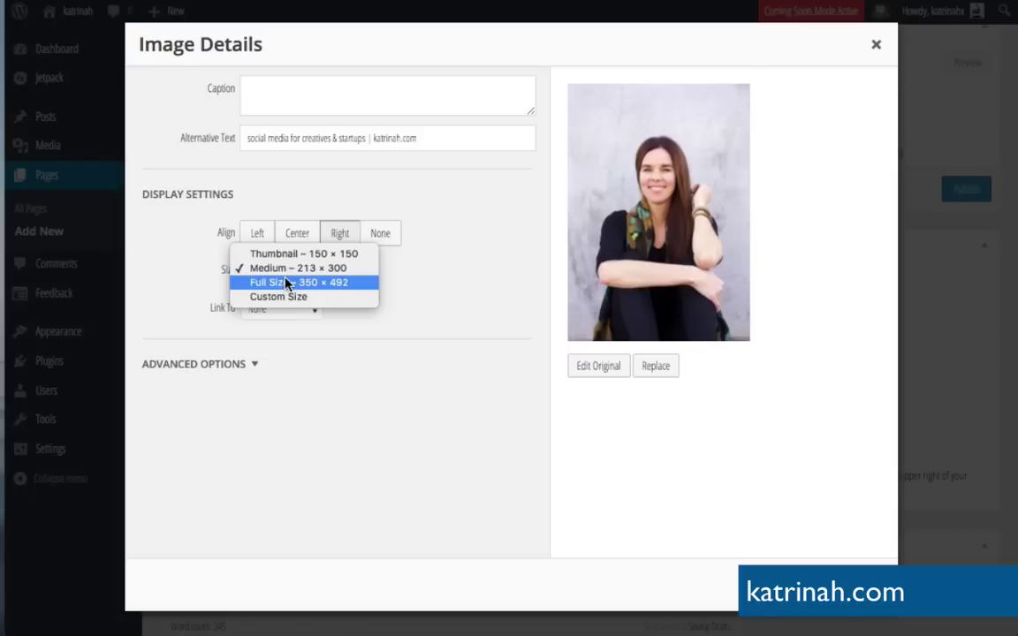
left_click(285, 283)
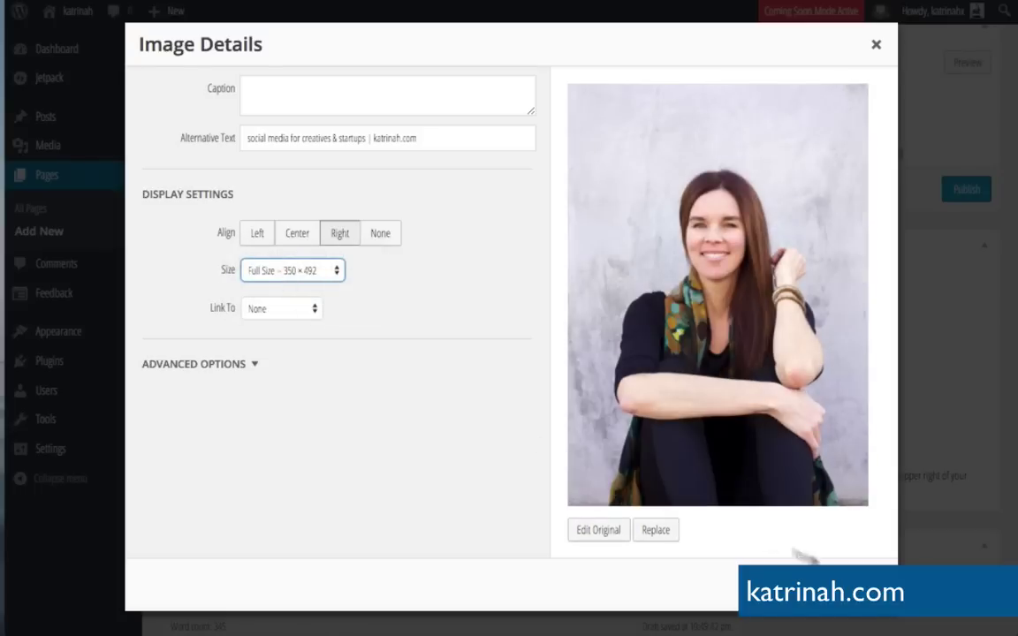
left_click(853, 589)
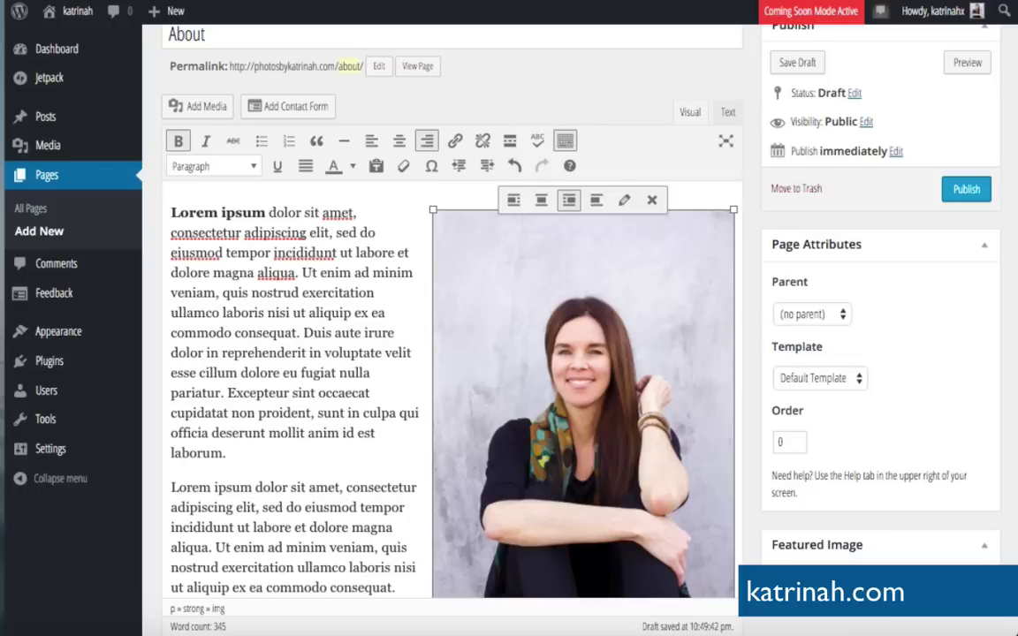
- Publish the About page
scroll(827, 381, "down", 5)
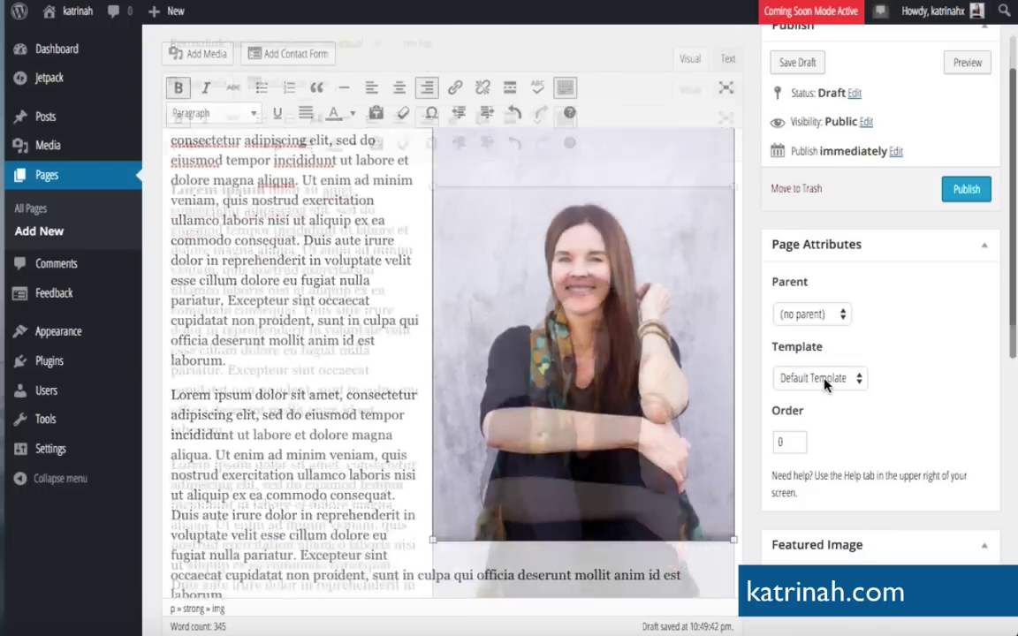
scroll(826, 380, "down", 3)
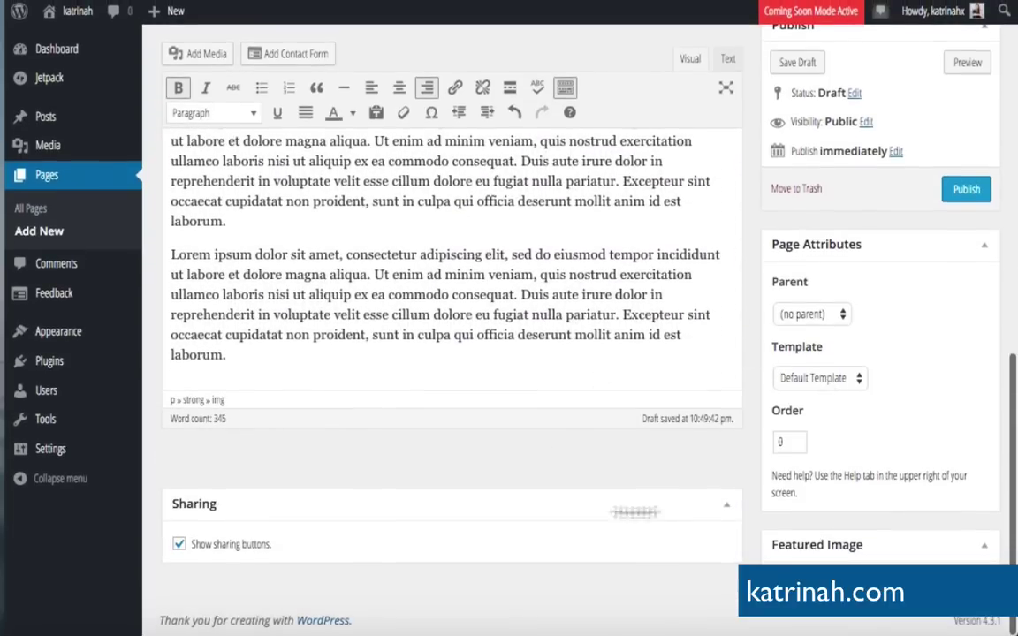
scroll(764, 311, "up", 4)
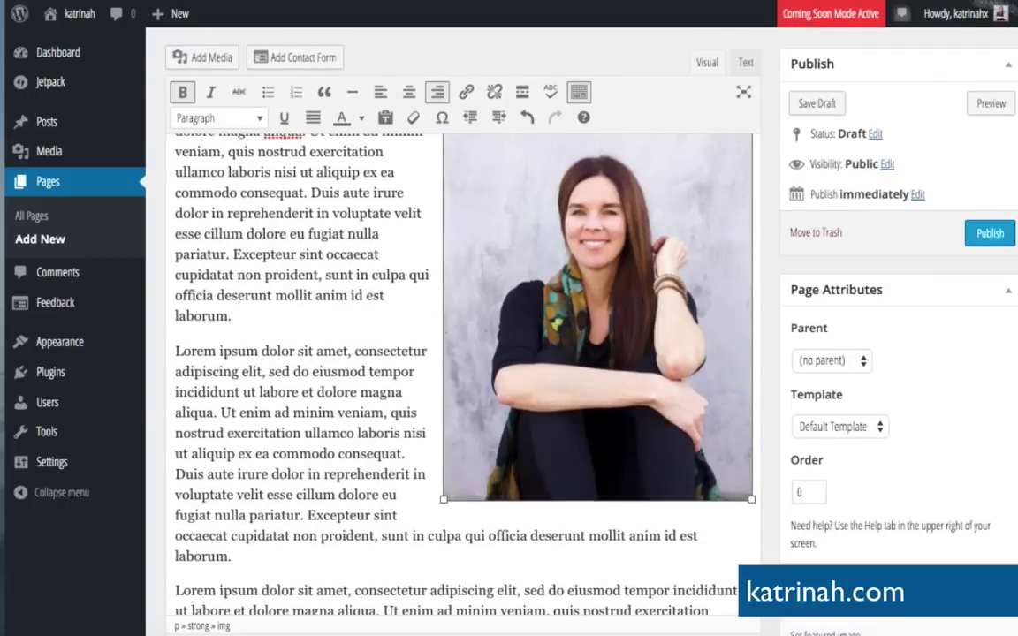
left_click(990, 234)
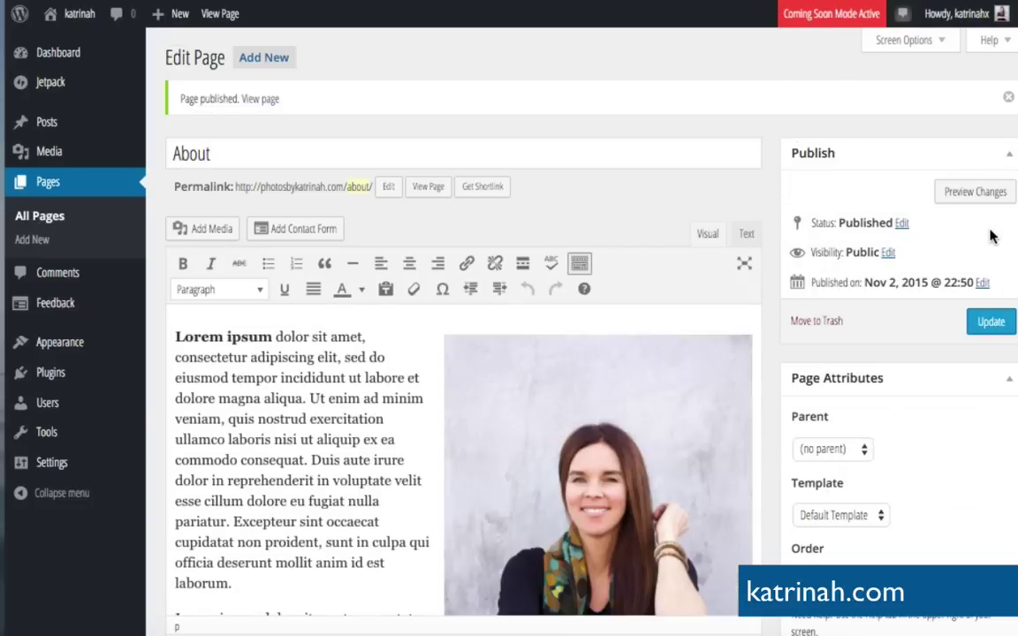
left_click(263, 59)
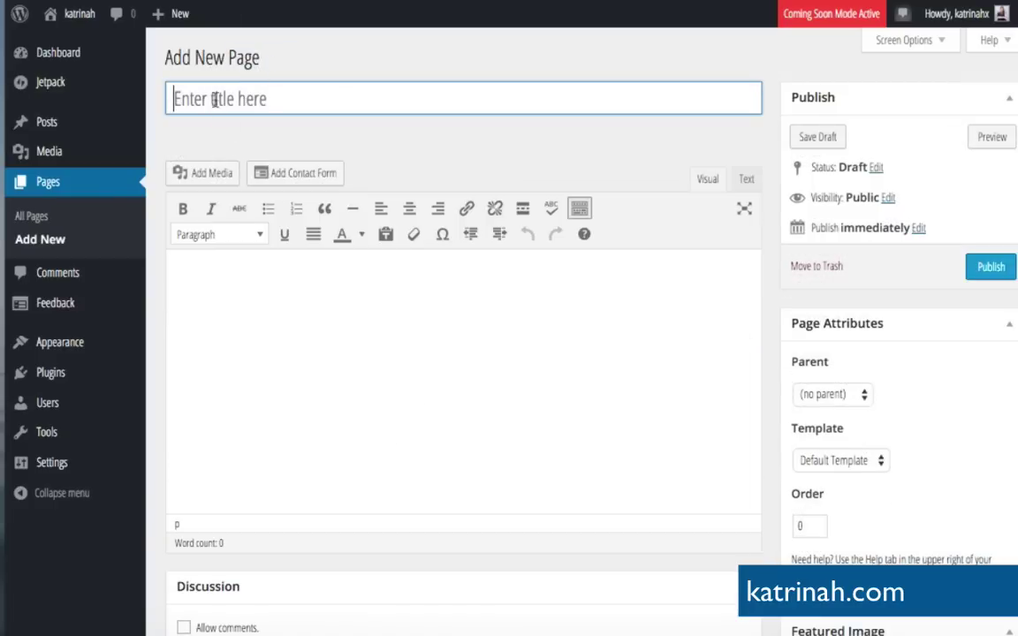
- Title a new page 'Blog', assign it the Page Wide template, and publish it
type("Blog")
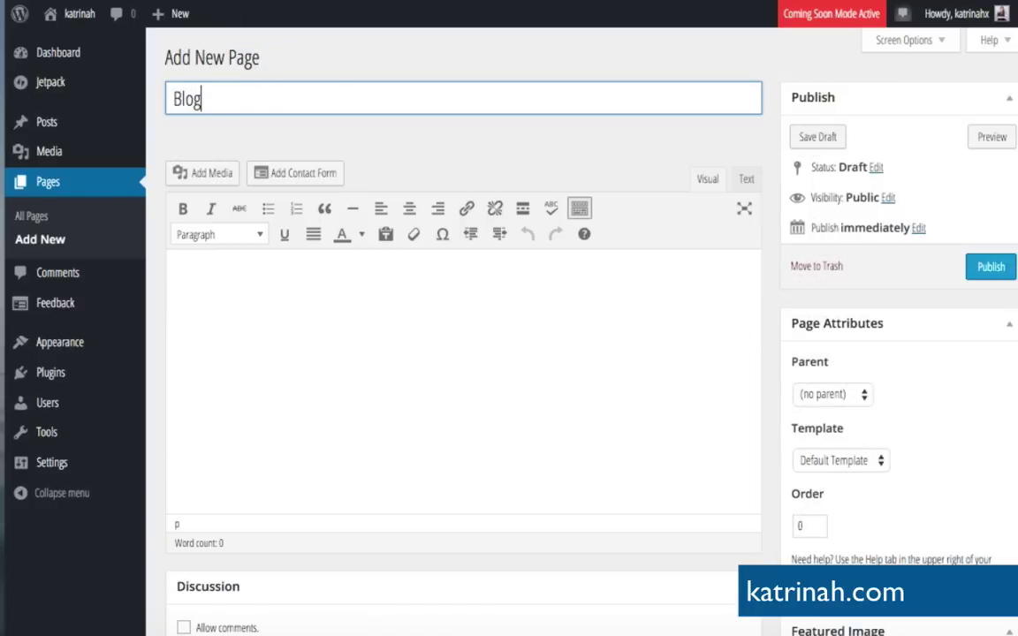
left_click(629, 167)
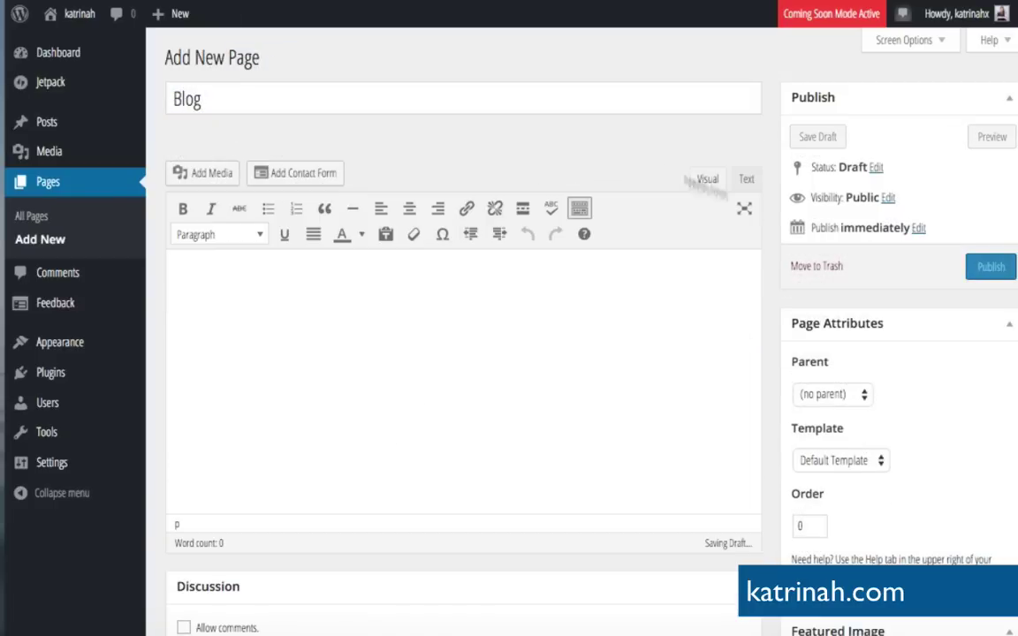
left_click(818, 460)
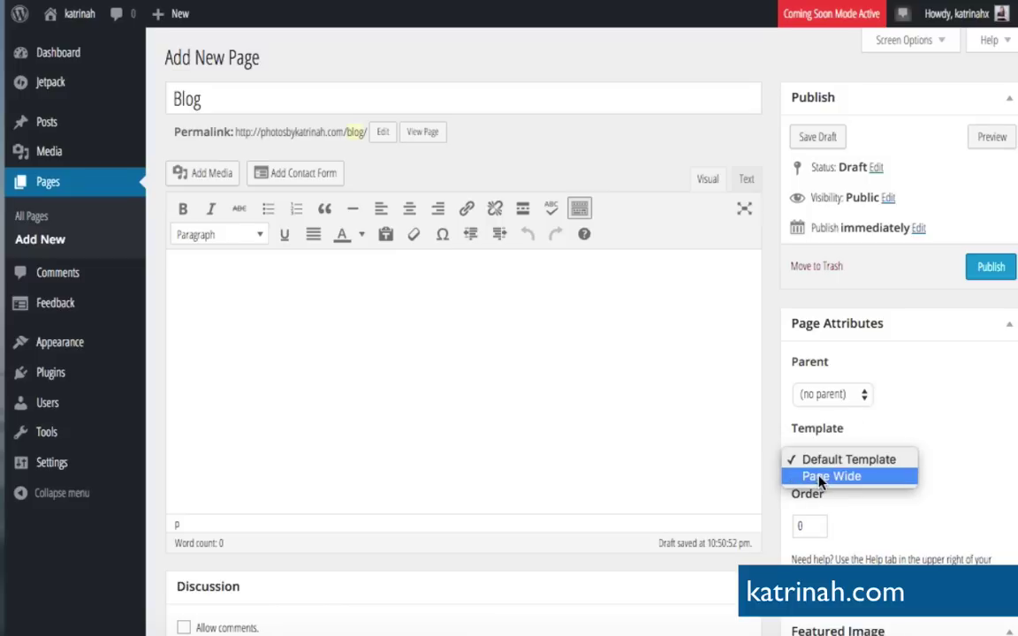
left_click(820, 477)
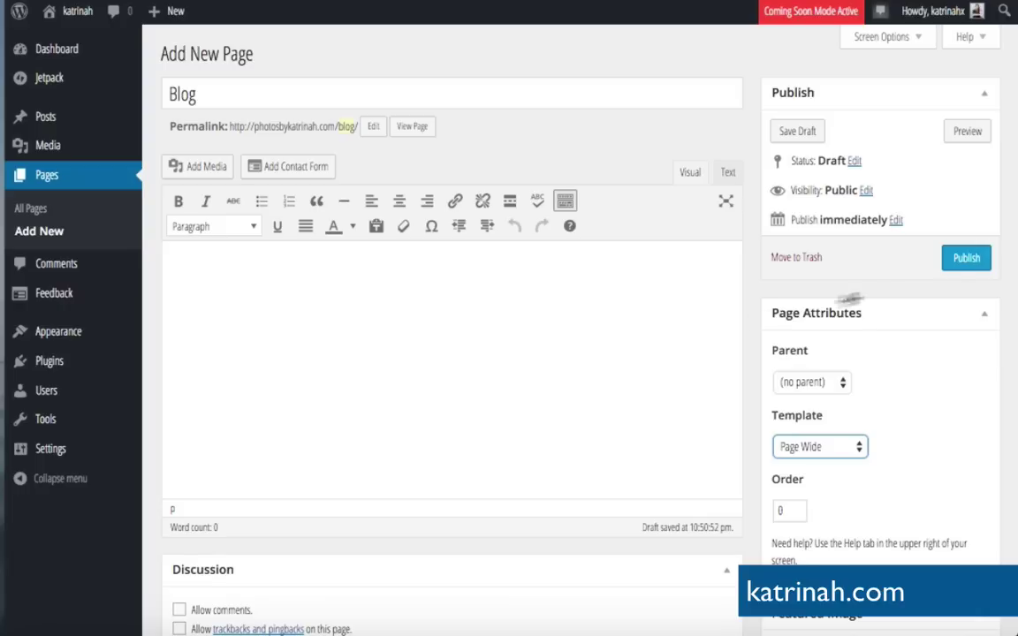
left_click(964, 259)
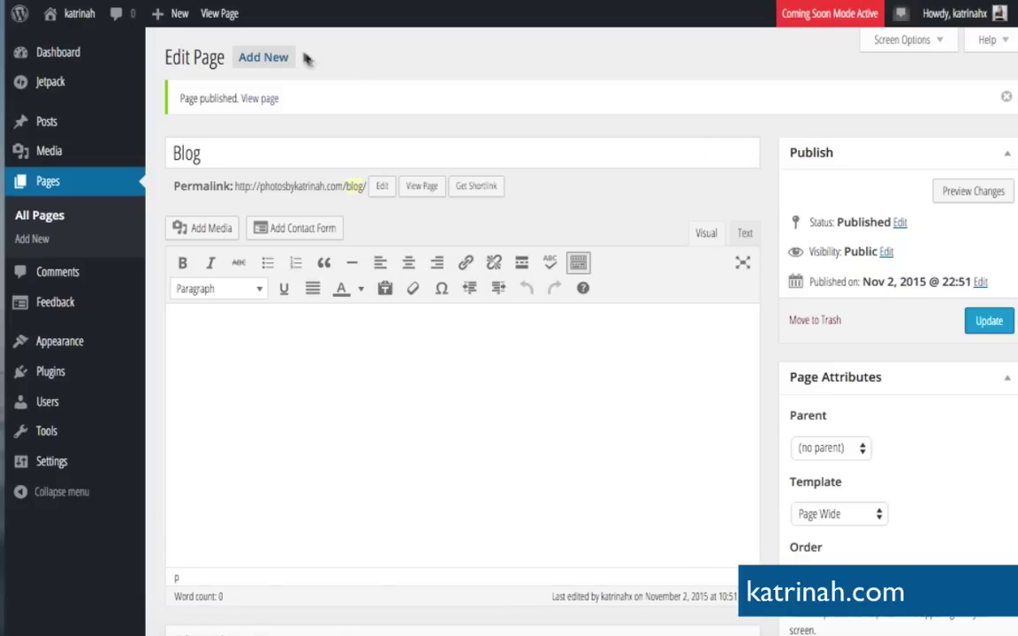
left_click(259, 59)
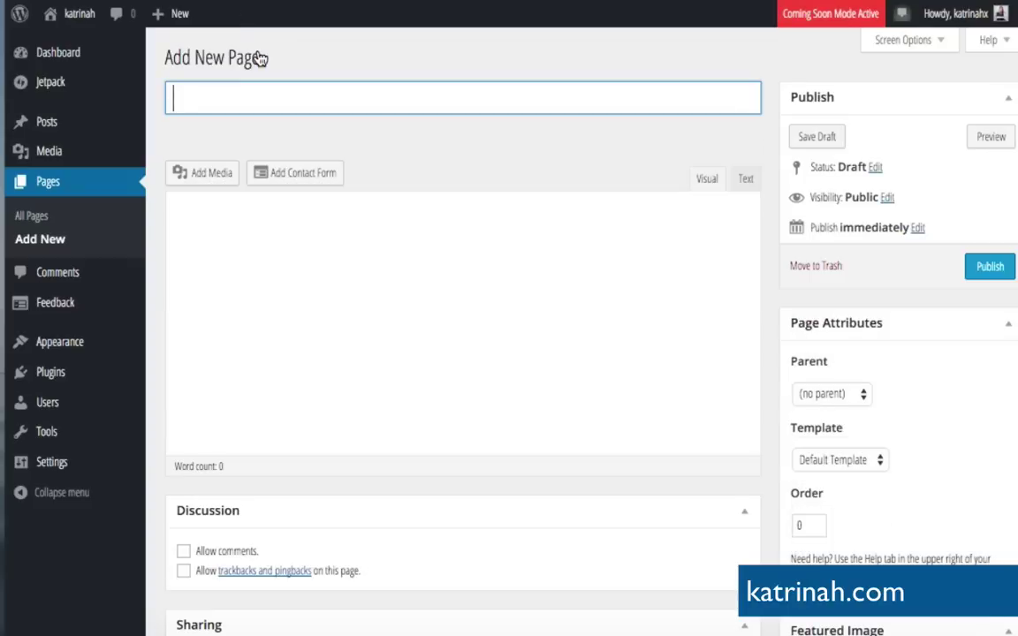
- Title the page 'Home' and publish it with the Default Template
type("Home")
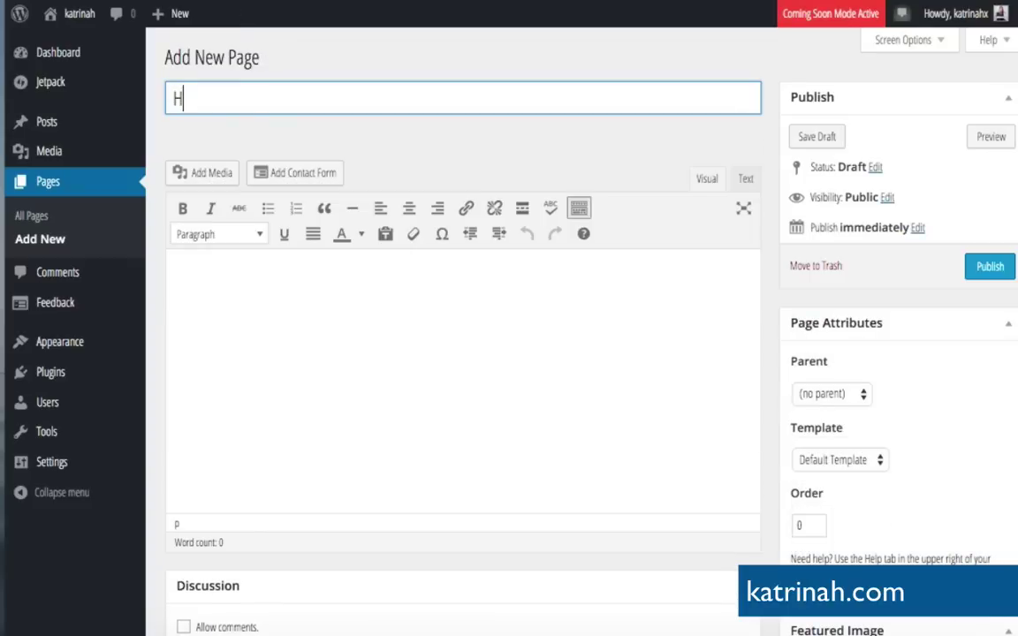
left_click(577, 191)
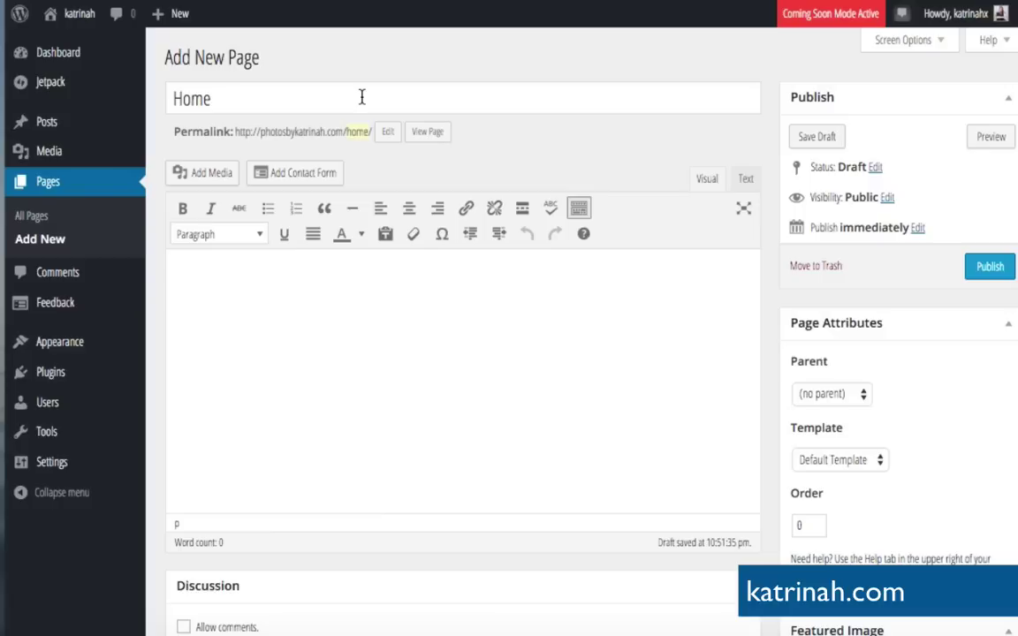
left_click(987, 268)
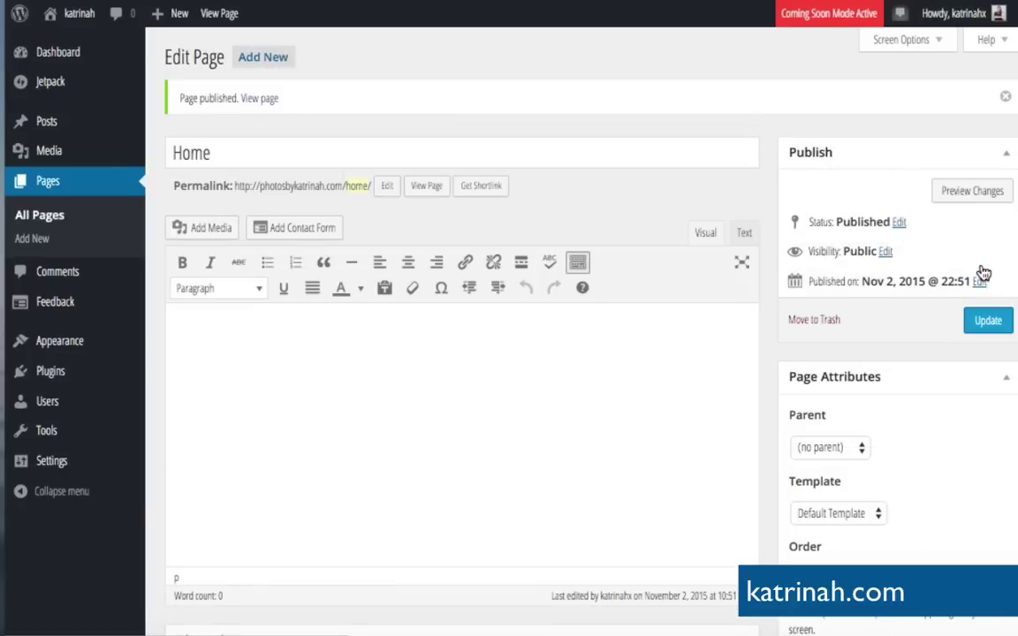
left_click(259, 59)
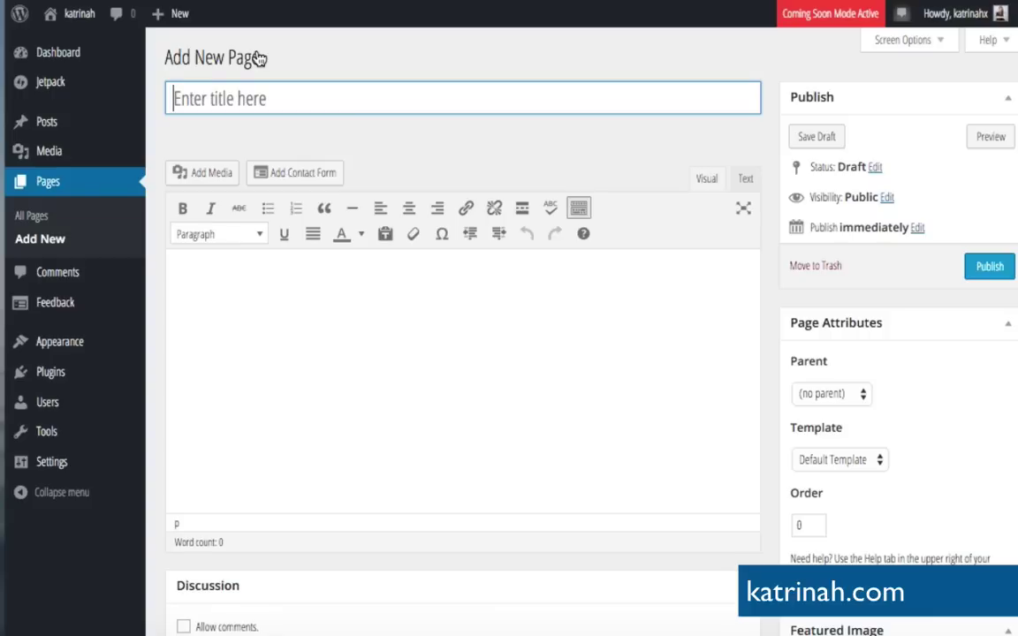
- Title the page 'Services' and paste in the sample headings and paragraphs
type("Services")
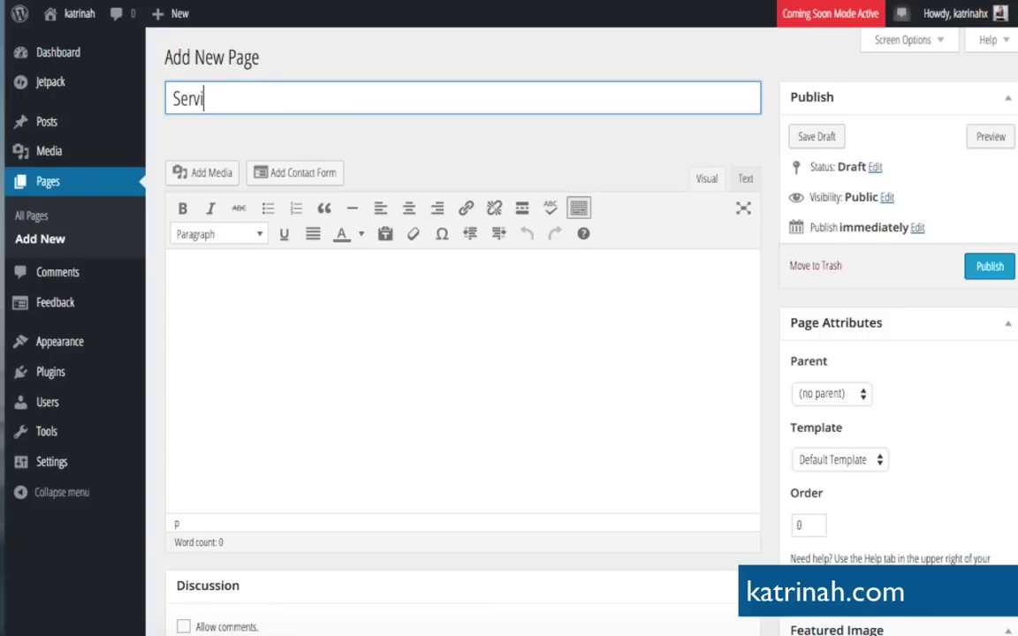
left_click(773, 437)
left_click(196, 265)
key("ctrl+v")
- Make 'Social Media: The Basics' and 'Social Media: The VIP Package' Heading 3, then publish
left_click_drag(169, 274, 320, 274)
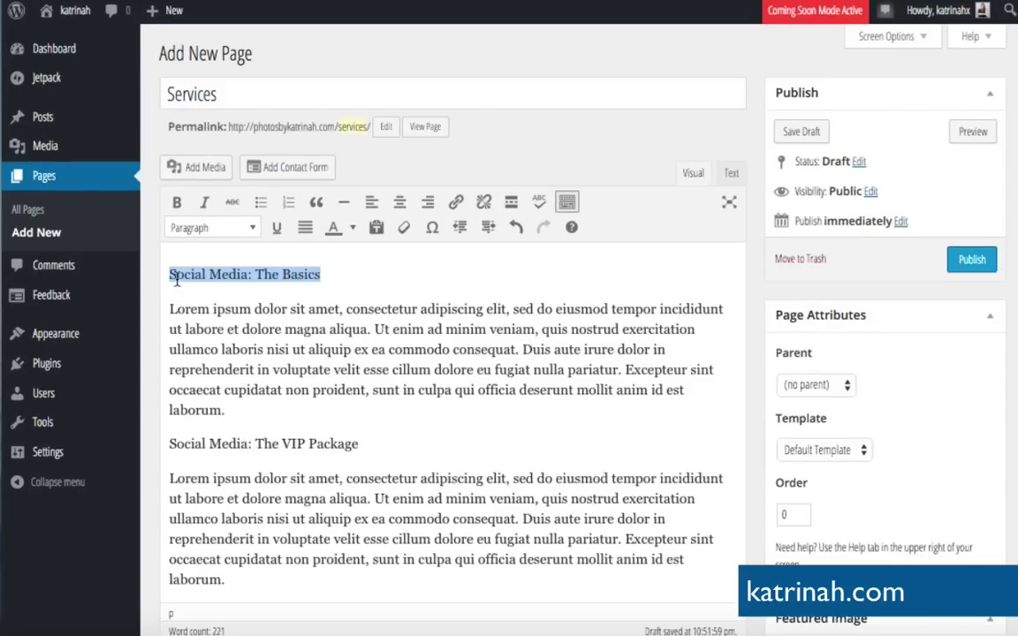
left_click(206, 230)
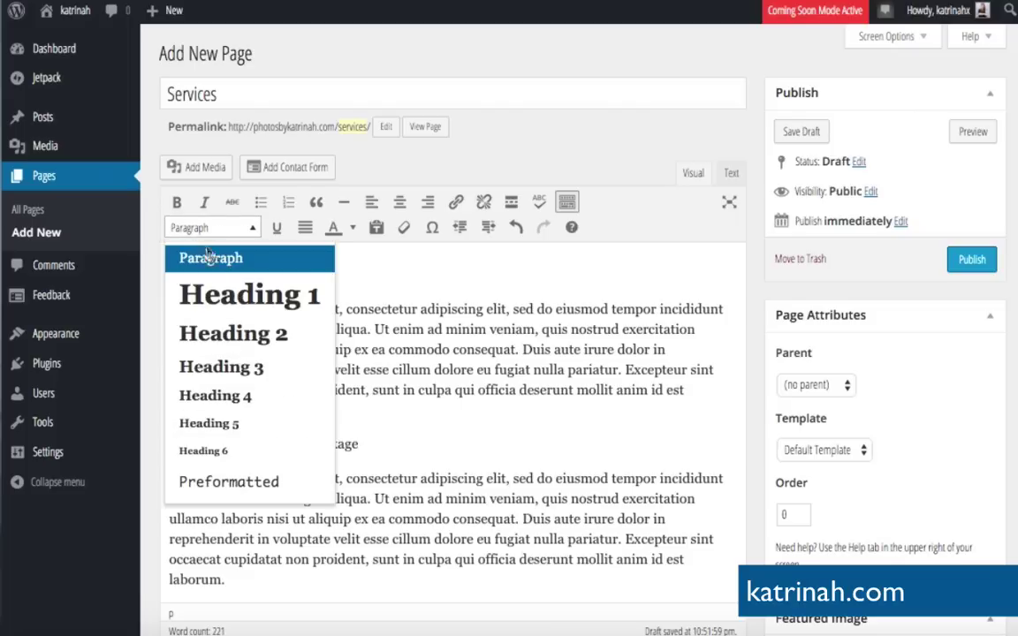
left_click(236, 370)
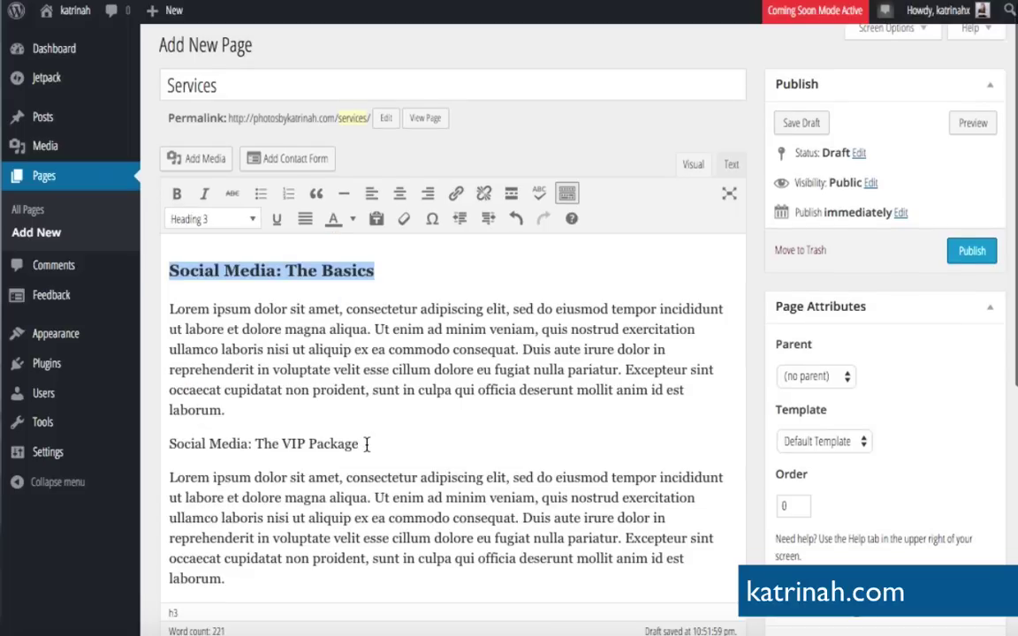
left_click_drag(366, 443, 141, 449)
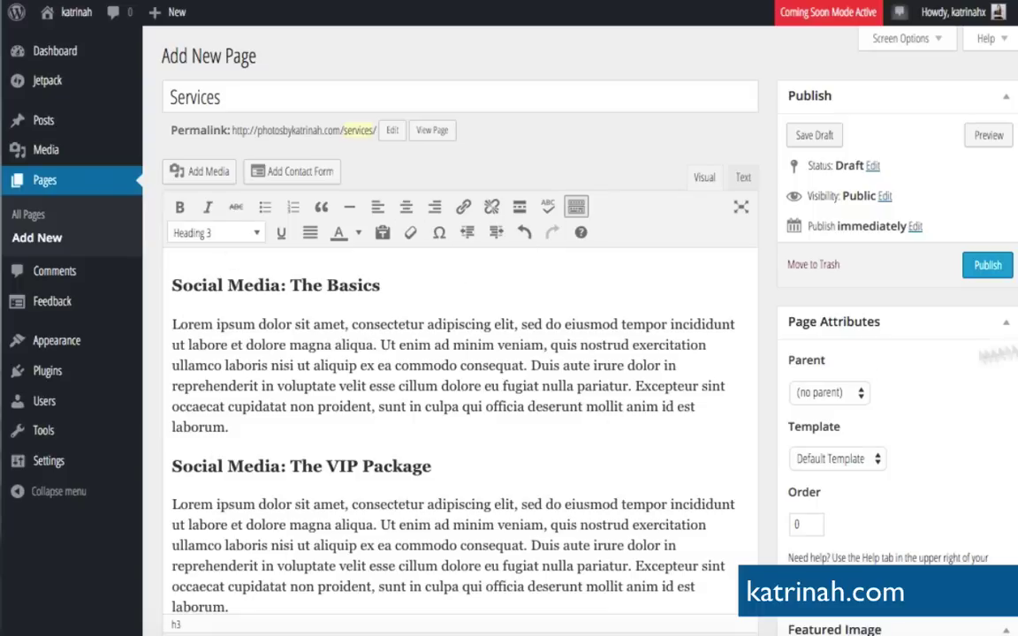
left_click(987, 266)
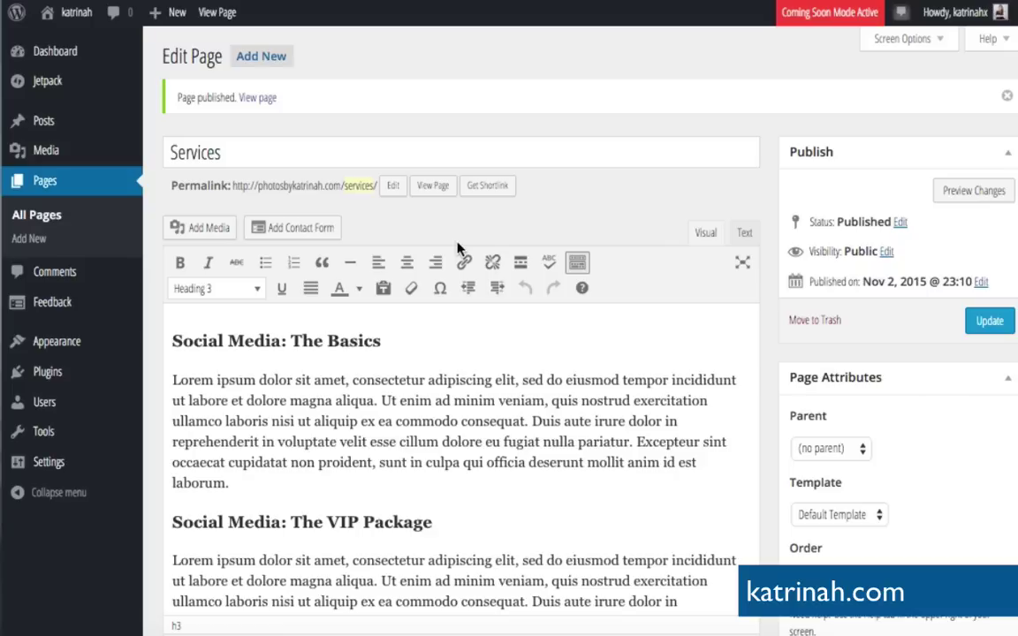
left_click(53, 347)
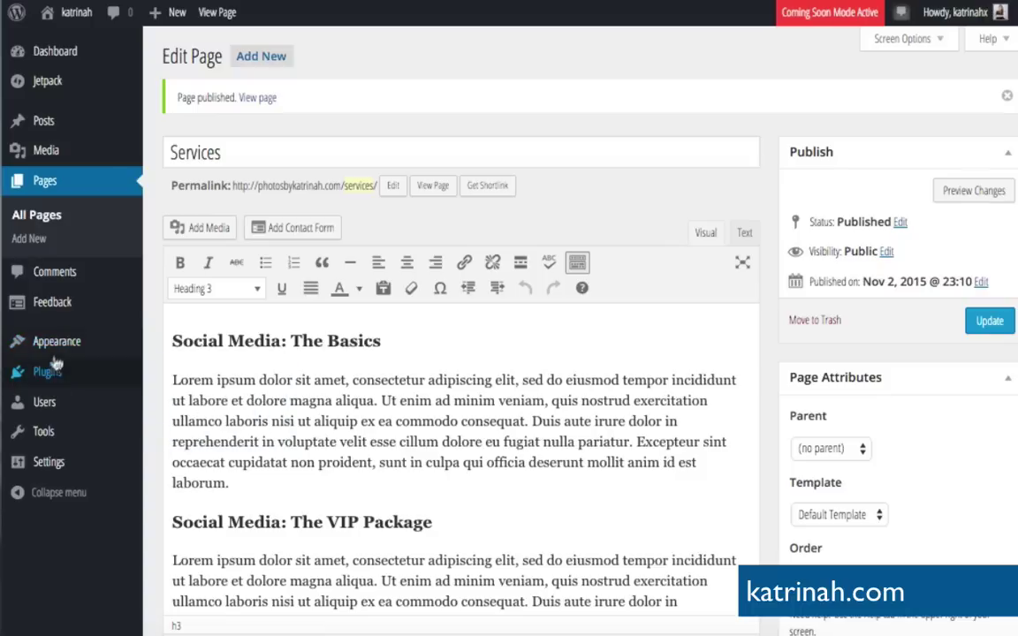
- Add the Services, Home, Blog and About pages to Menu 2
mouse_move(62, 346)
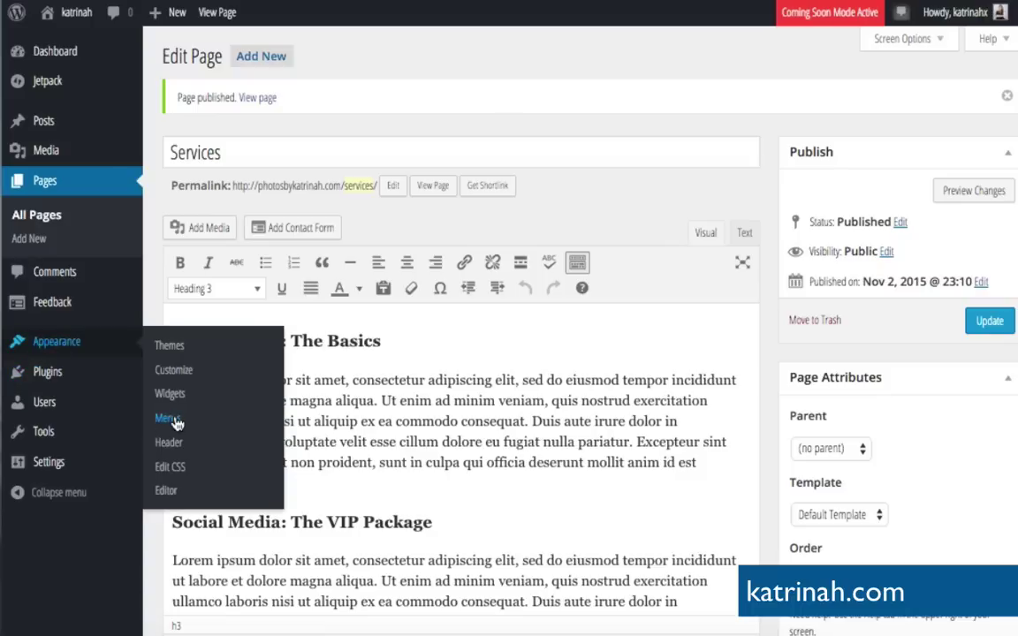
left_click(176, 424)
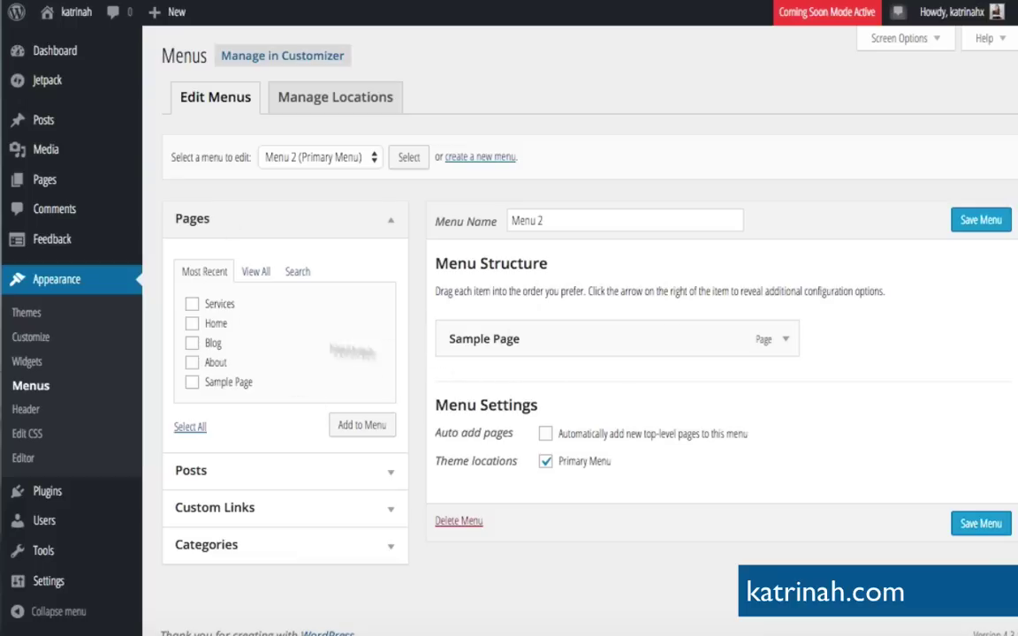
left_click(192, 305)
left_click(192, 324)
left_click(192, 343)
left_click(196, 364)
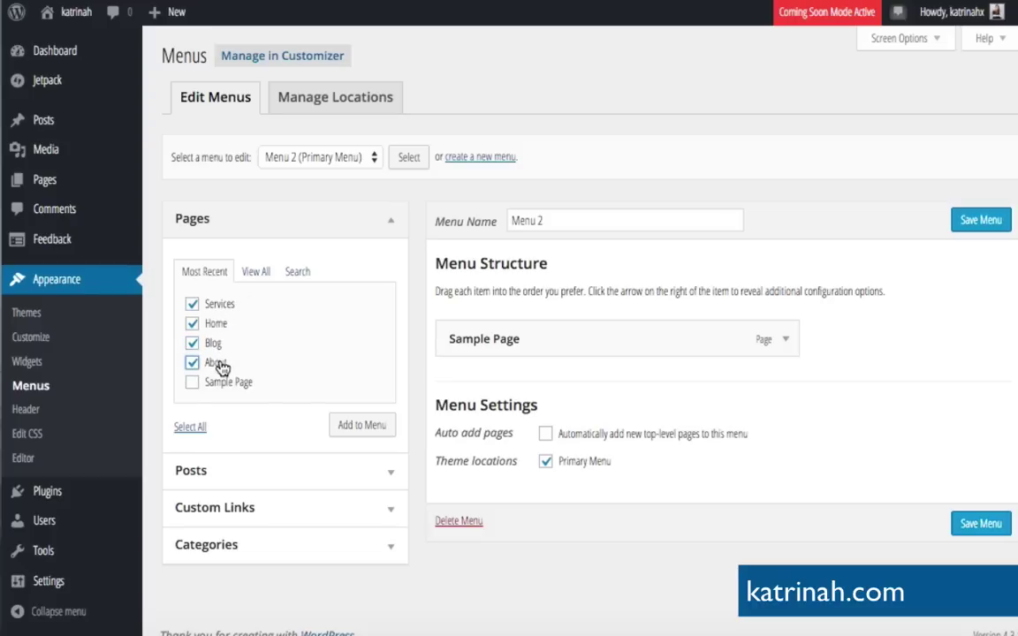
left_click(360, 428)
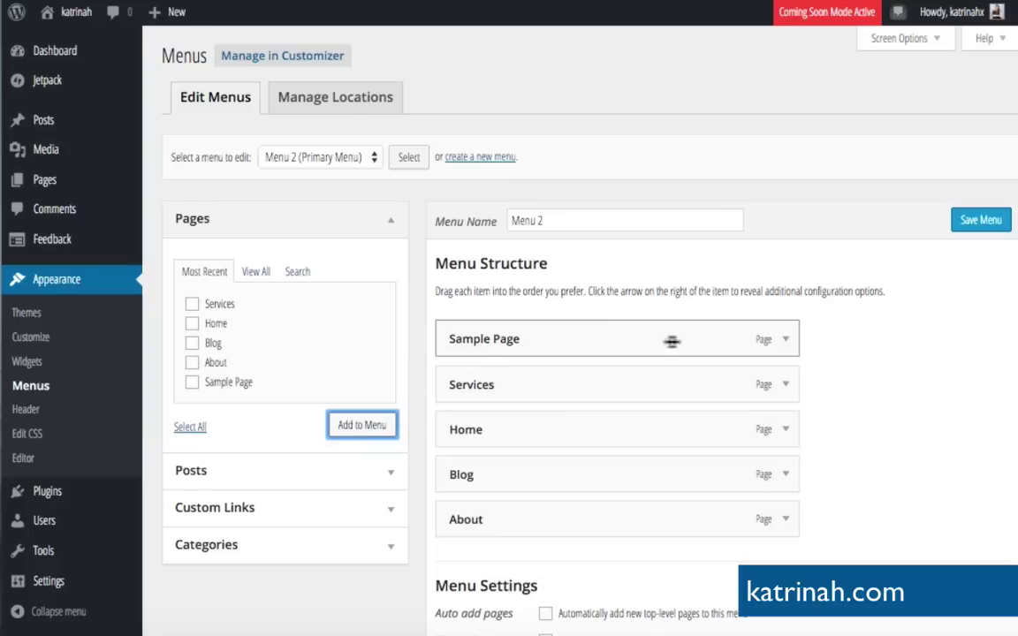
- Remove Sample Page, reorder items to Home, About, Services, Blog, and save the menu
left_click(786, 344)
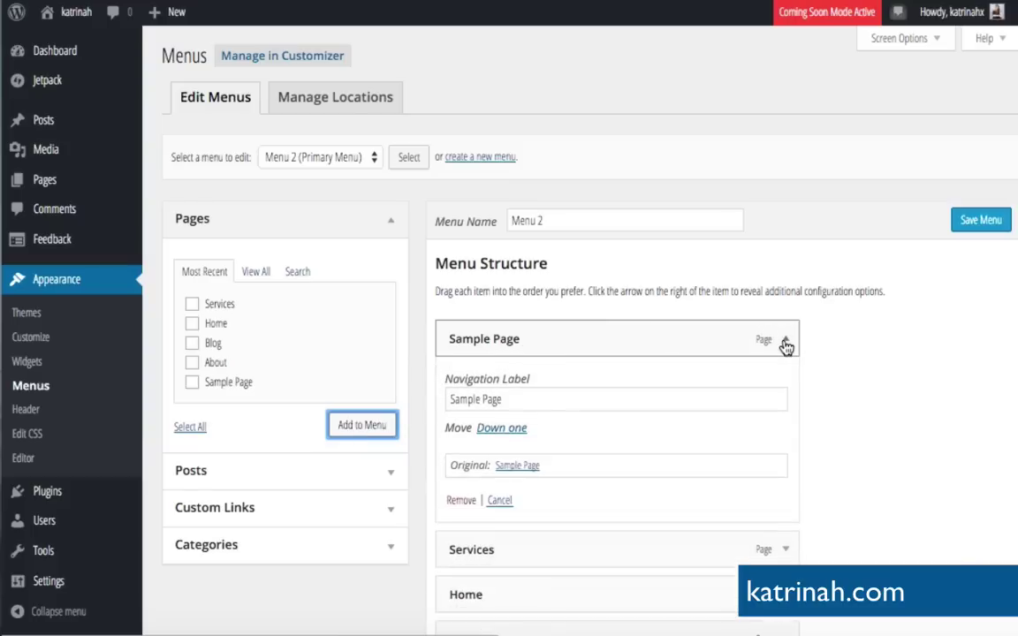
left_click(460, 501)
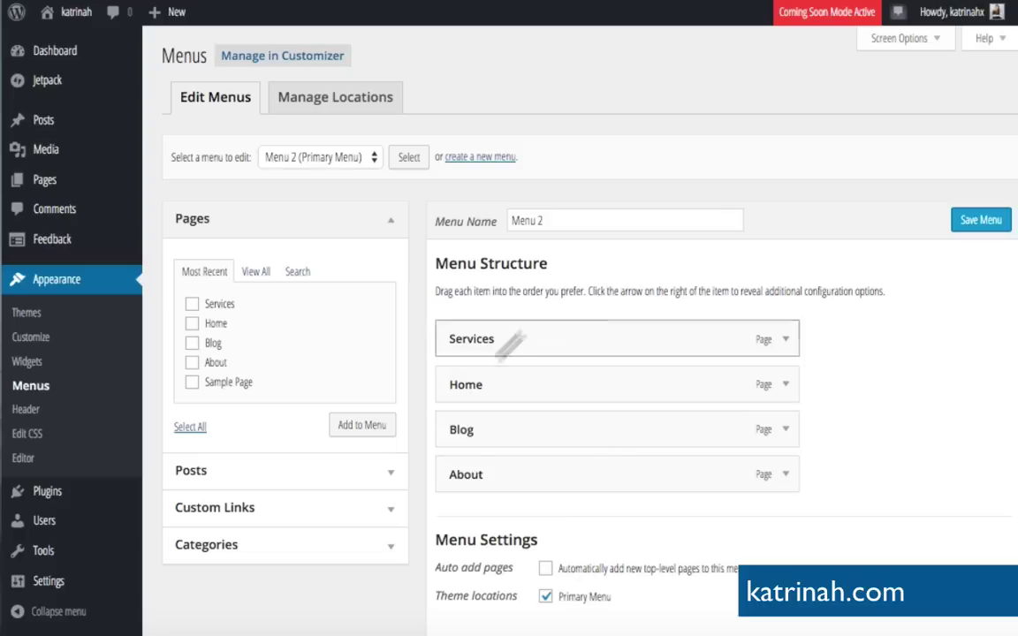
left_click_drag(549, 391, 541, 341)
left_click_drag(474, 473, 475, 381)
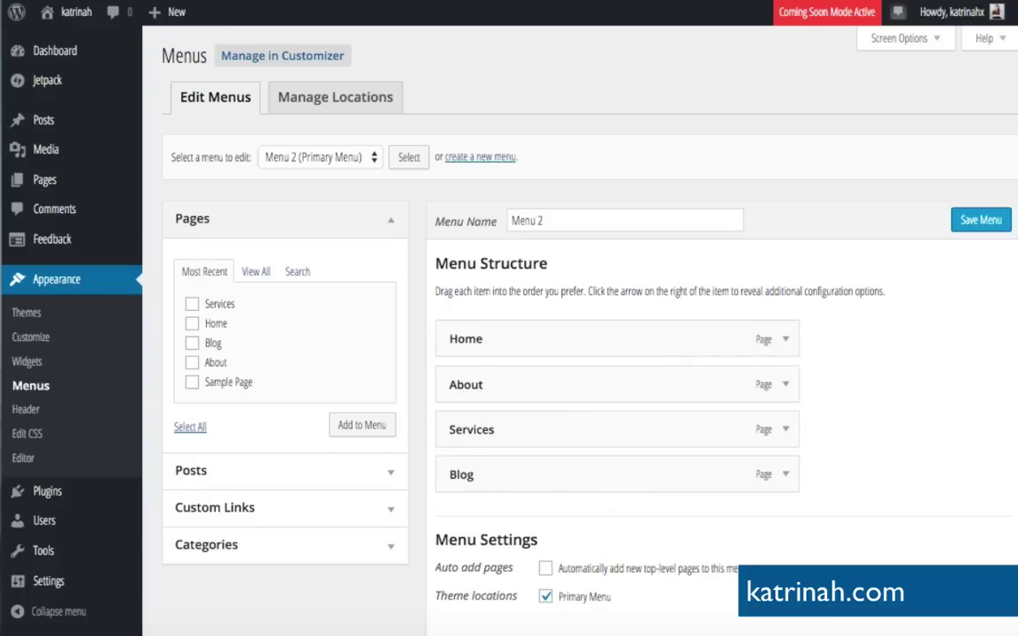
left_click(978, 223)
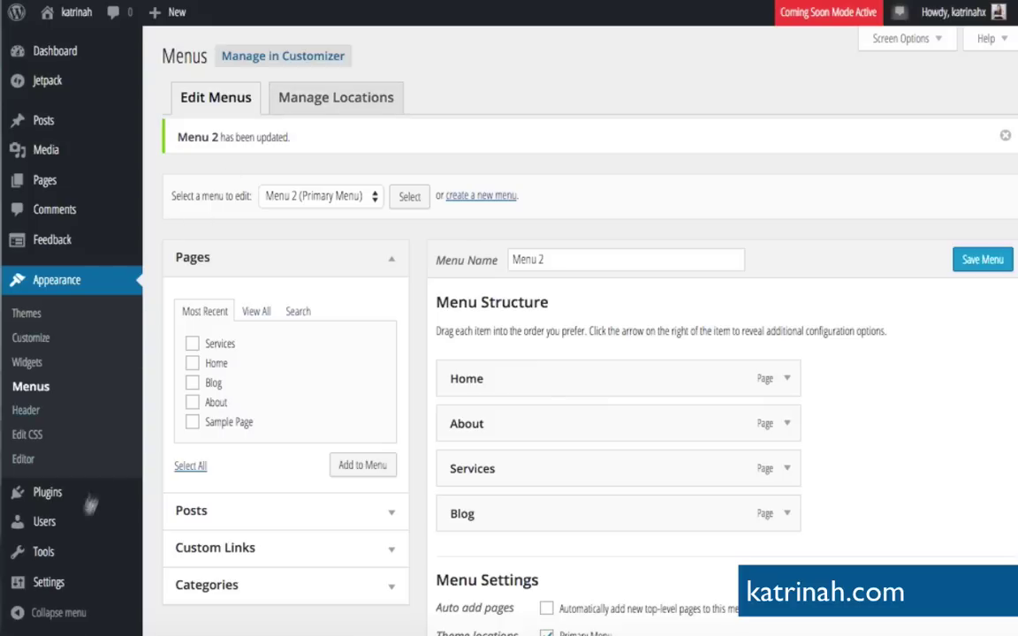
mouse_move(40, 585)
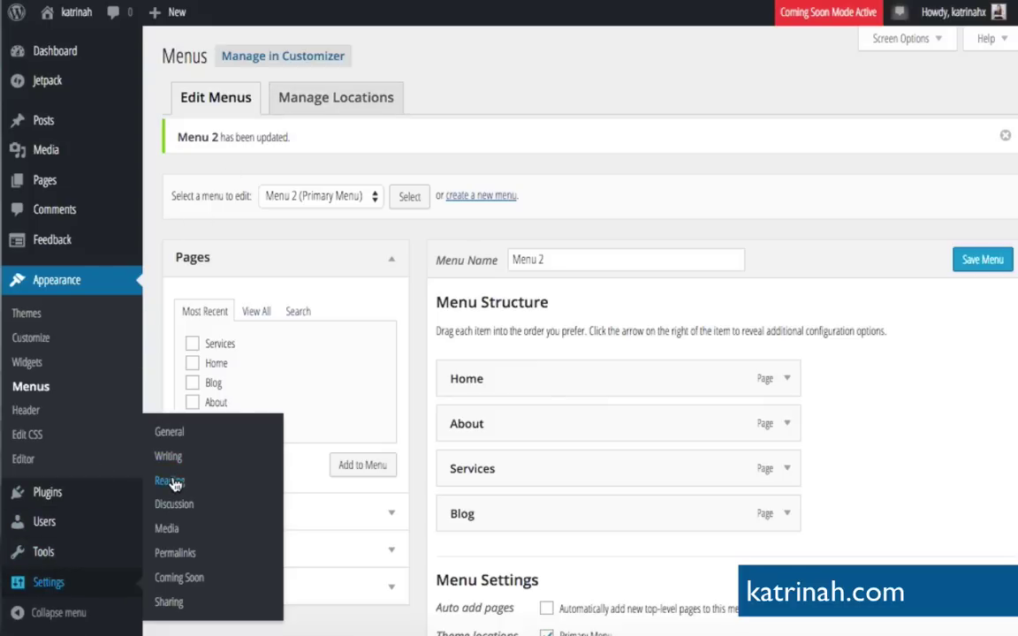
- Set Reading to a static front page Home, posts page Blog, and 4 posts per page, then save
left_click(171, 481)
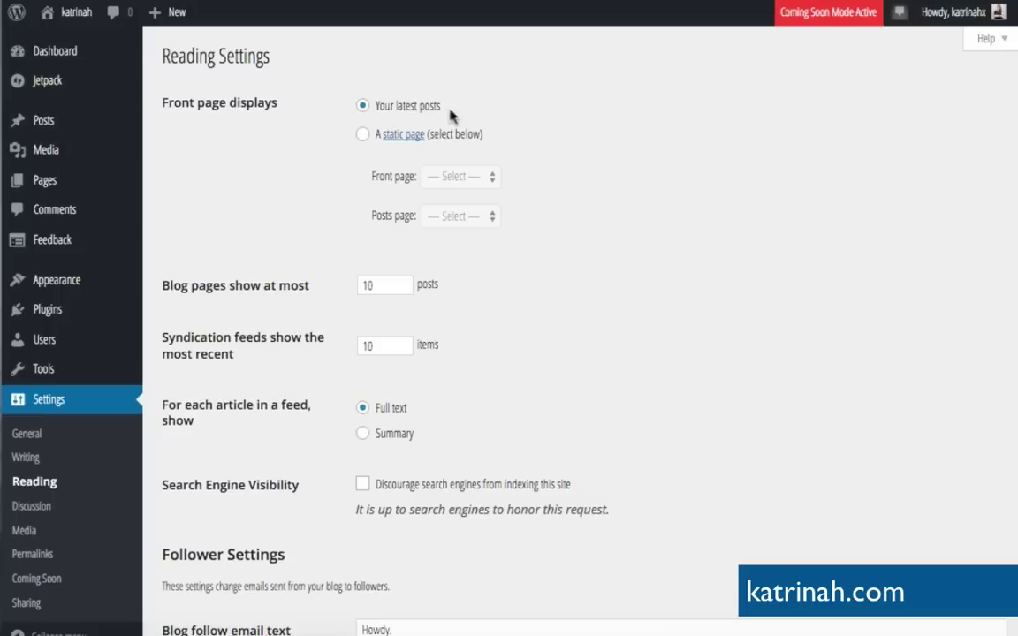
left_click(363, 136)
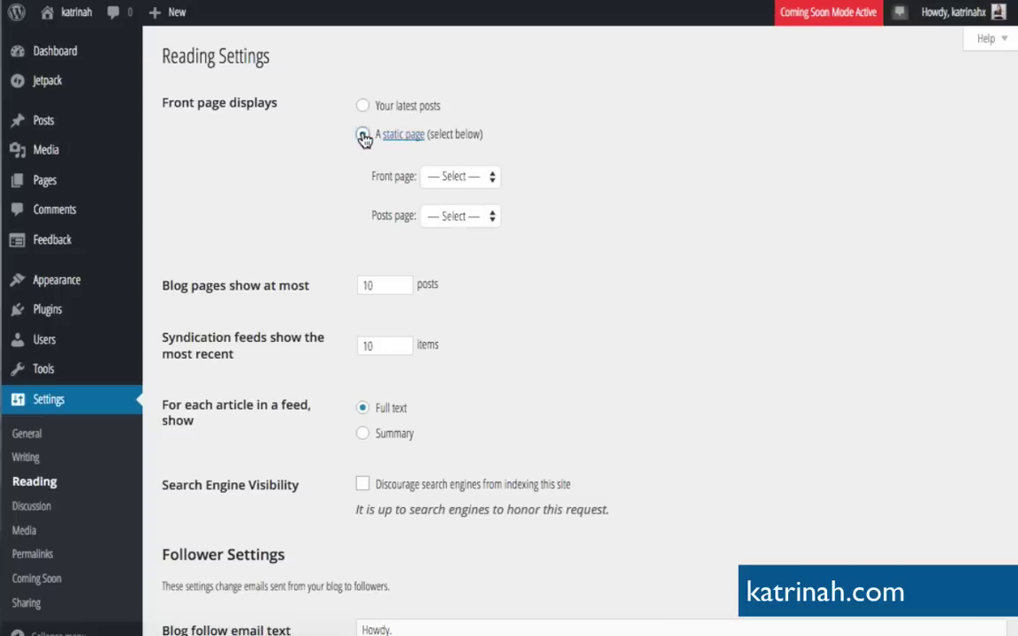
left_click(447, 177)
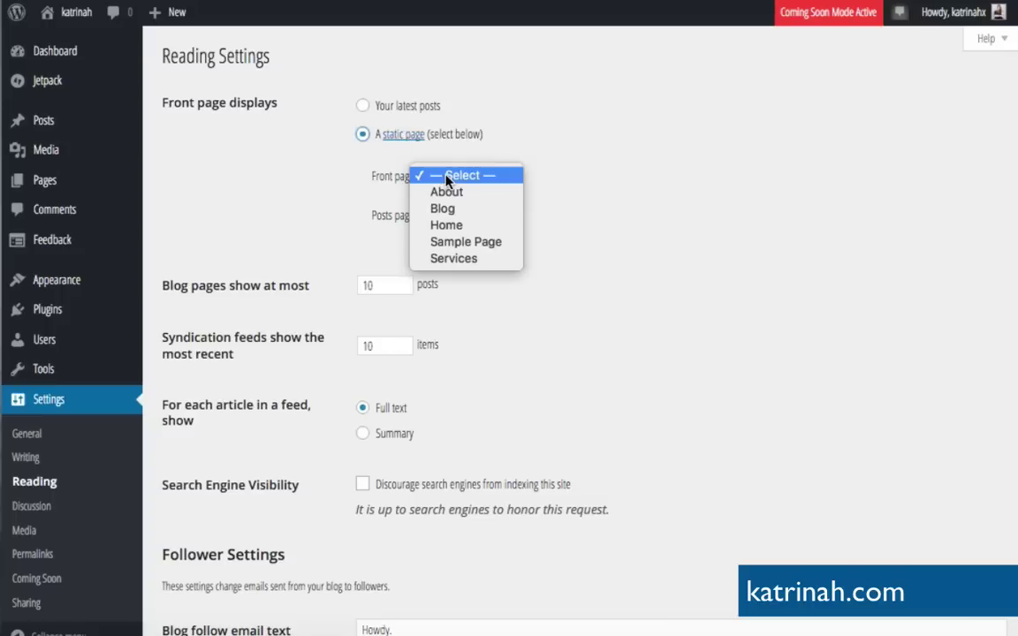
left_click(444, 226)
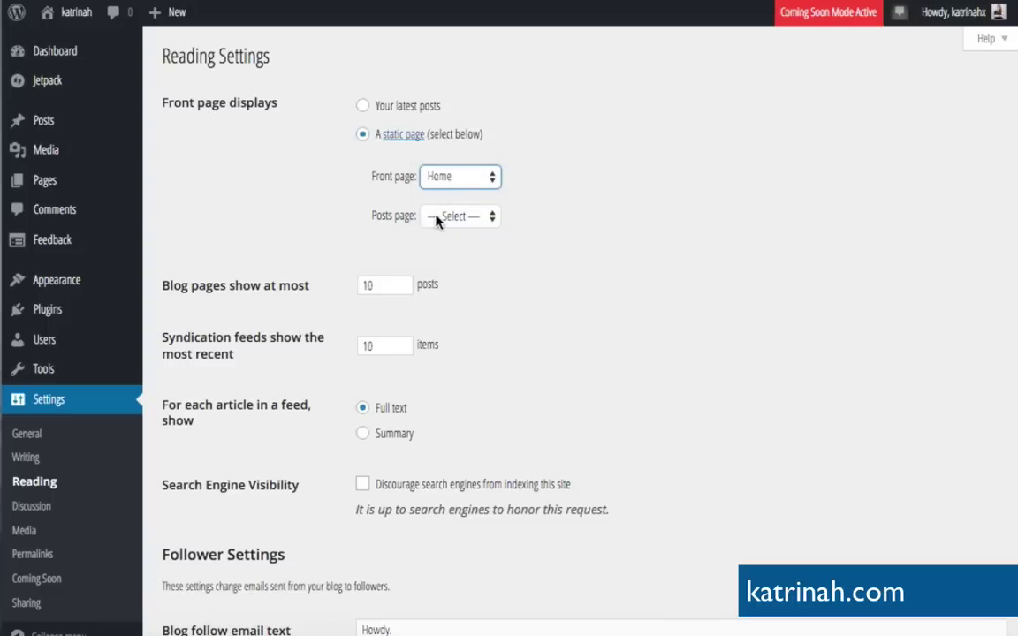
left_click(458, 216)
left_click(444, 250)
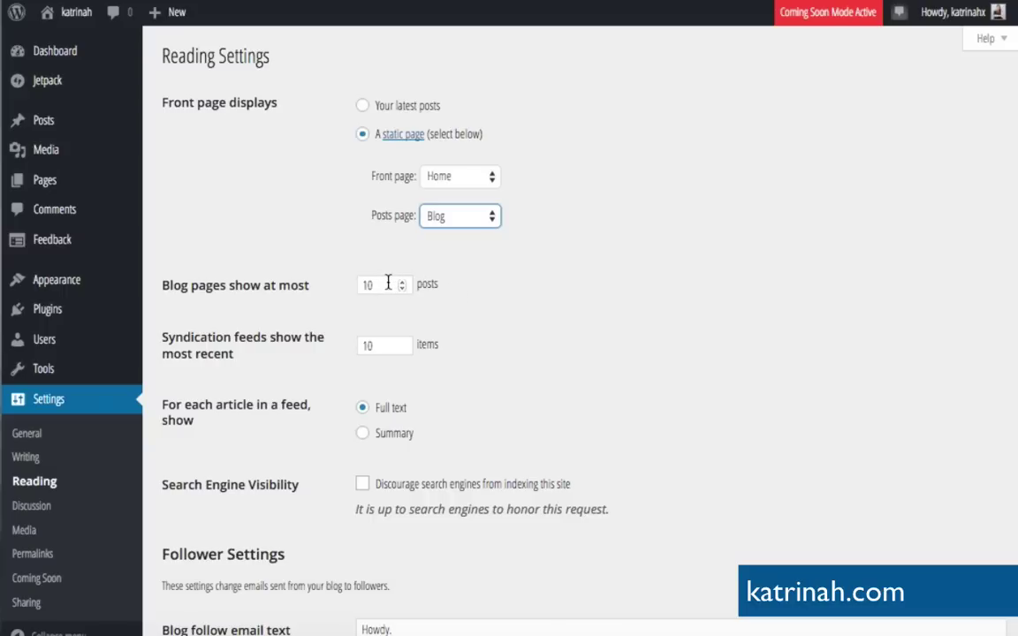
double_click(373, 285)
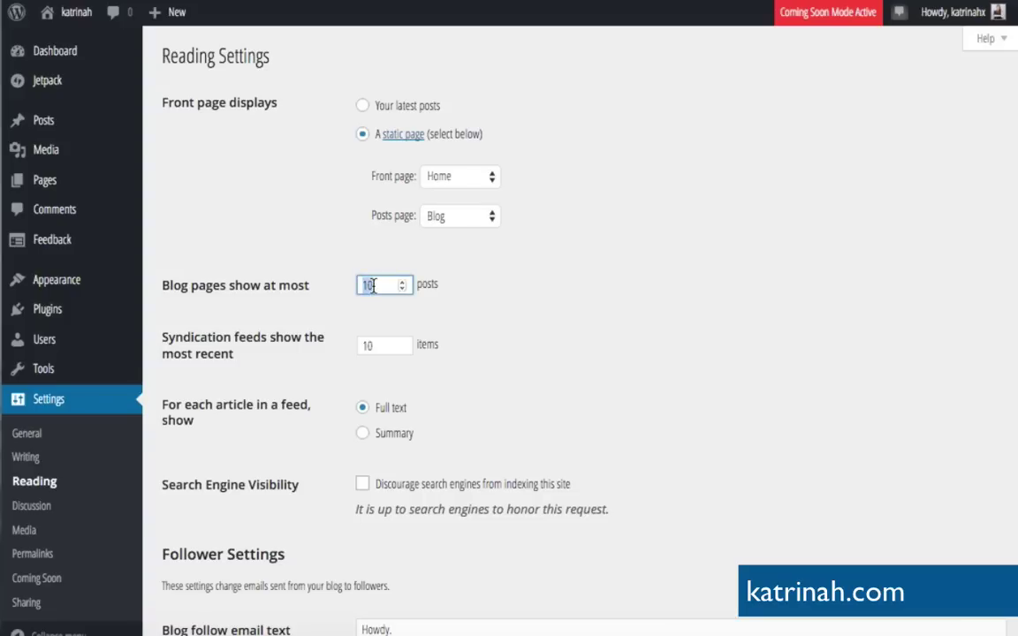
type("4")
left_click(342, 346)
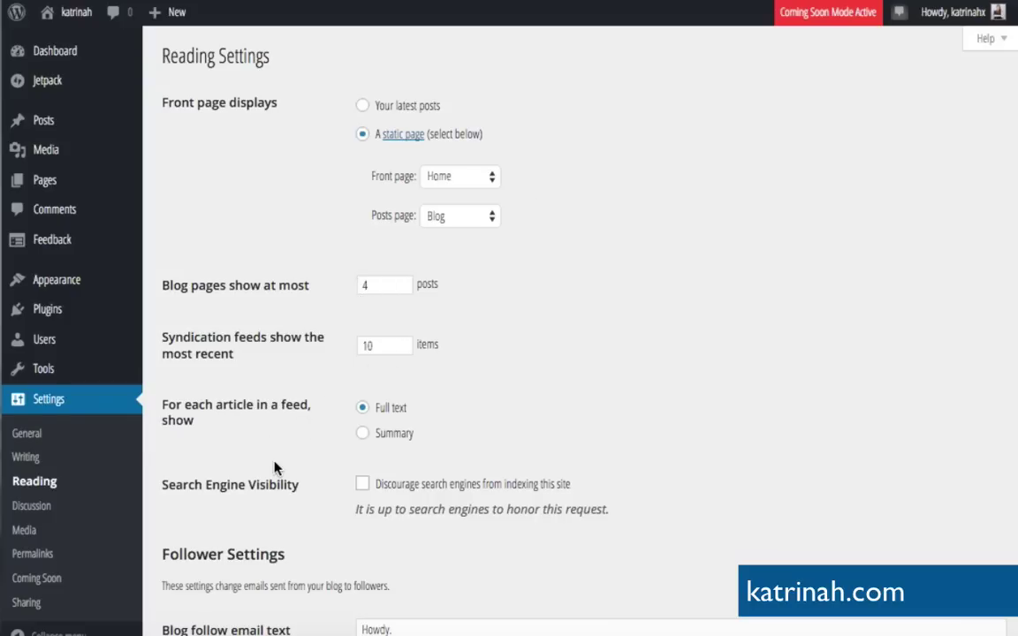
scroll(274, 468, "down", 5)
left_click(198, 565)
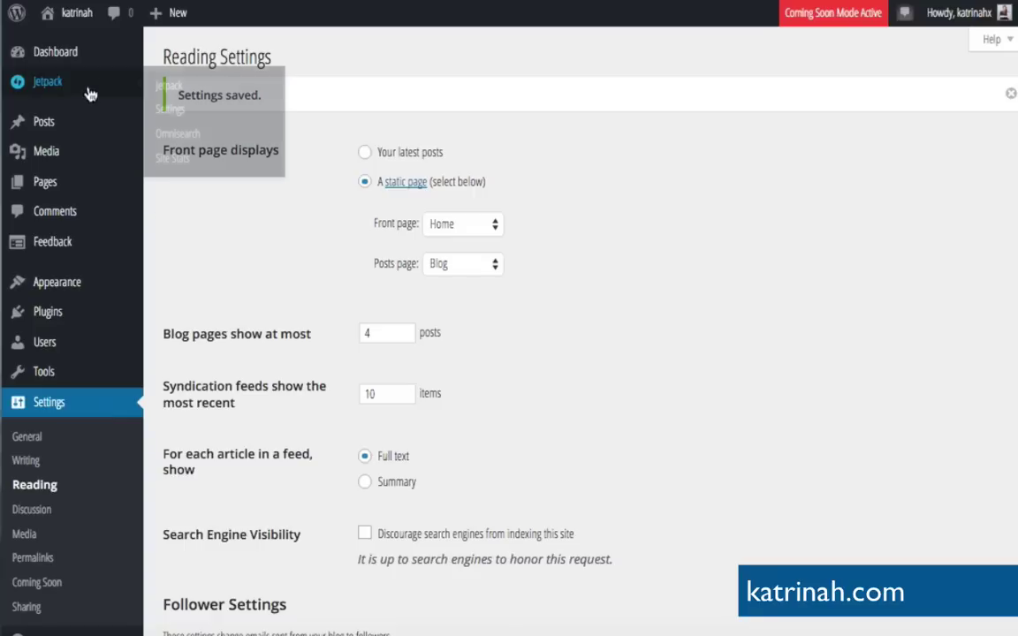
- Visit the live site, scroll through the new Home front page, and open it for editing
mouse_move(71, 12)
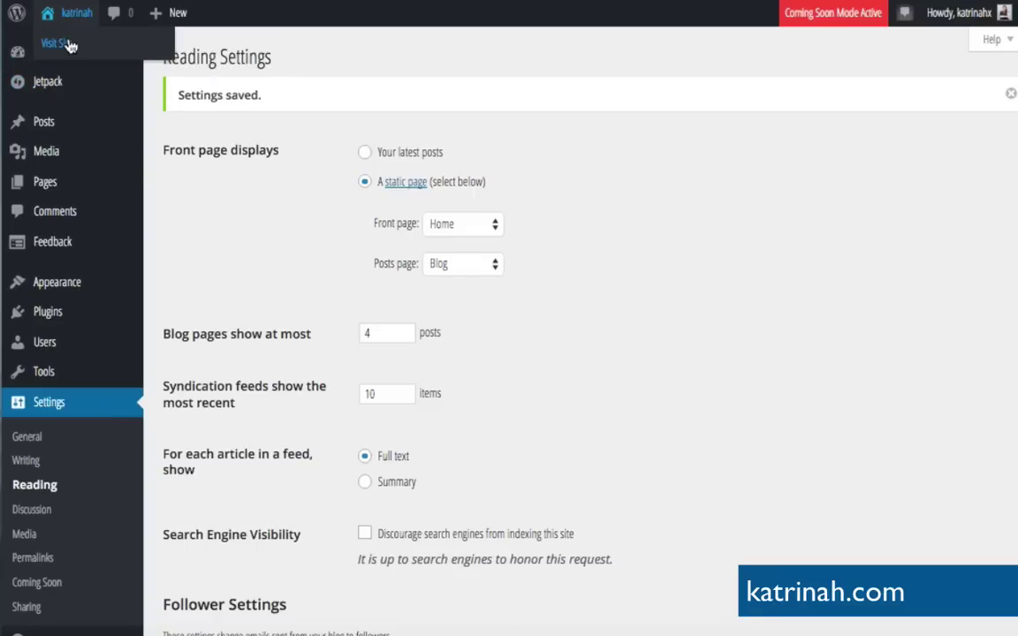
left_click(69, 44)
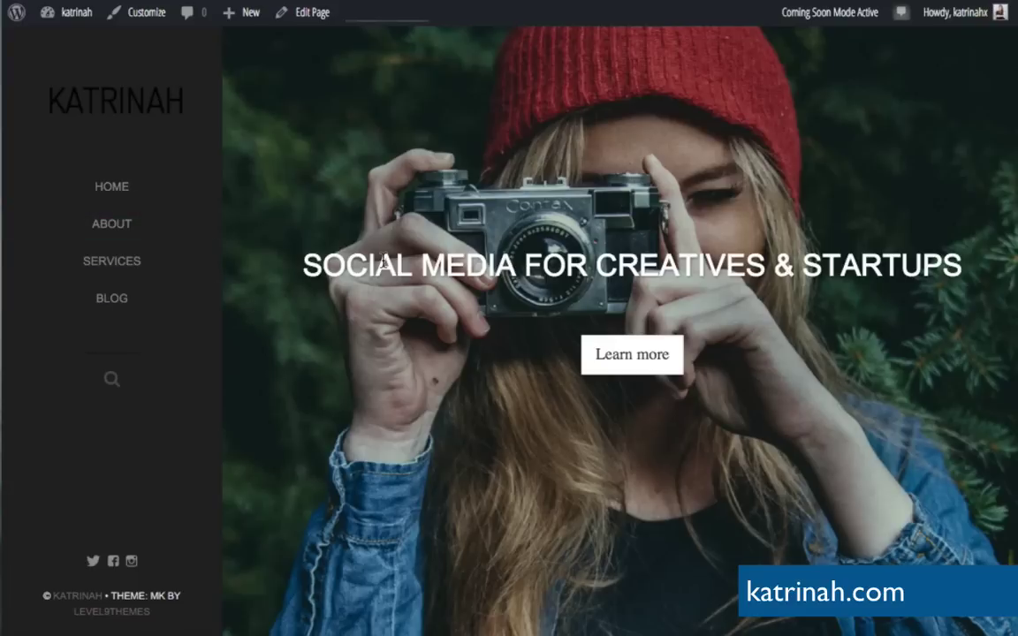
scroll(506, 444, "down", 7)
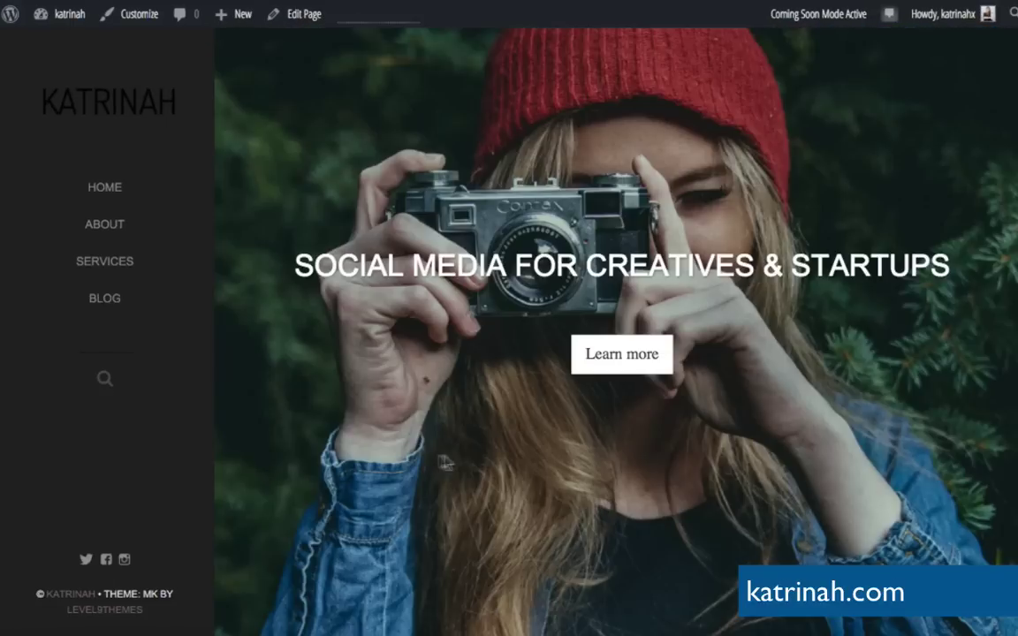
scroll(437, 462, "down", 8)
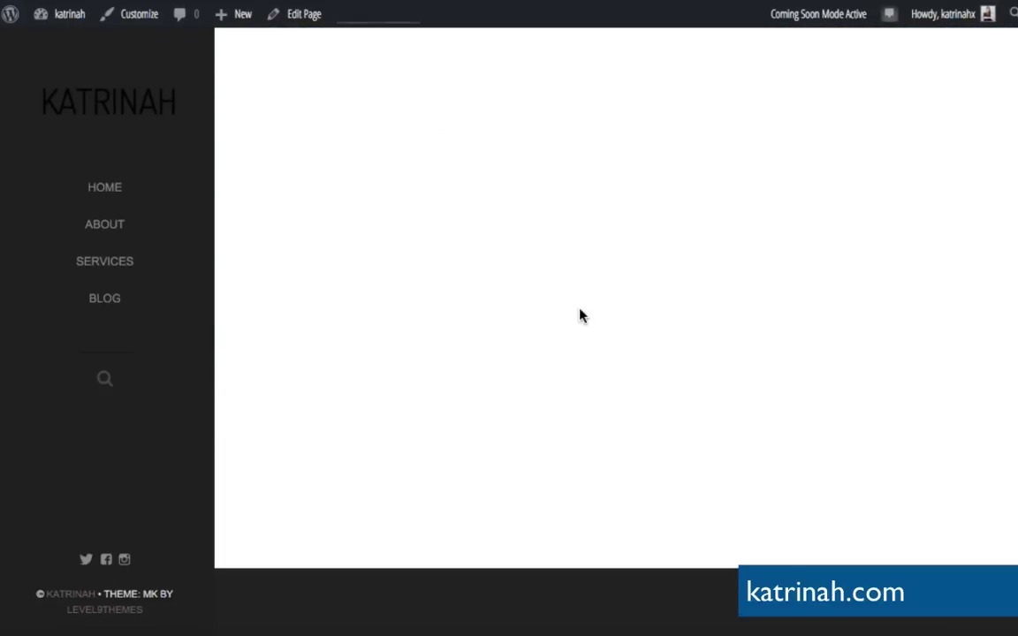
scroll(581, 316, "up", 8)
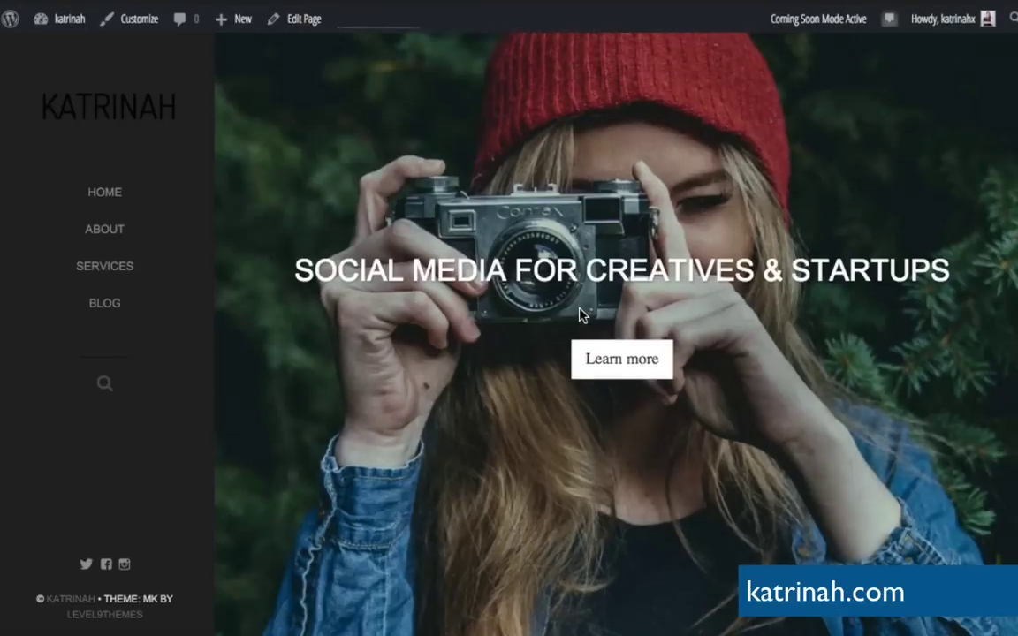
left_click(301, 15)
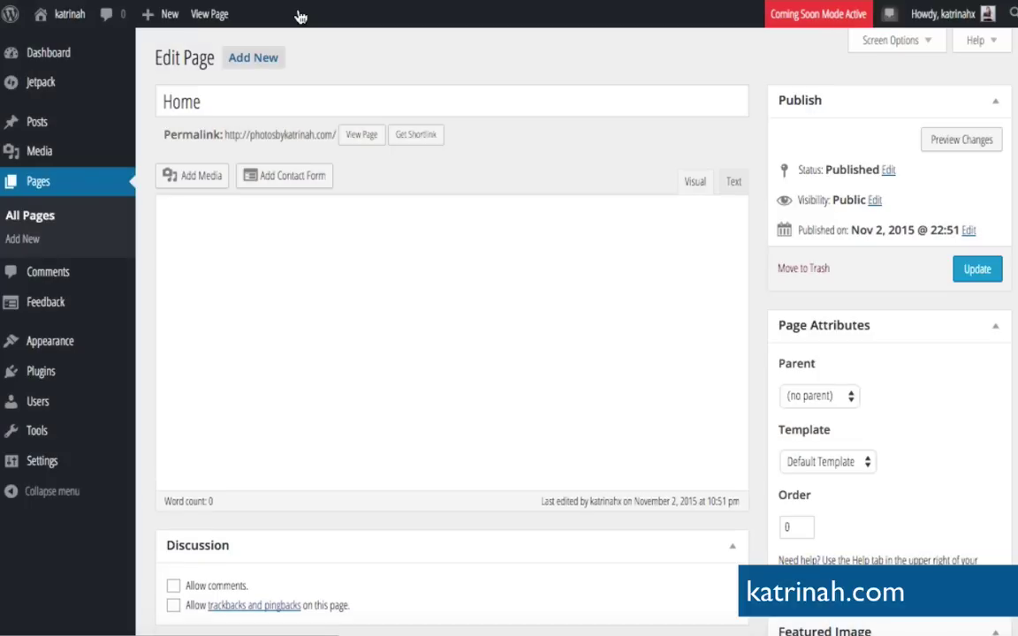
- Give the Home page the Page Wide template, update it, and view the live page
left_click(815, 461)
left_click(815, 479)
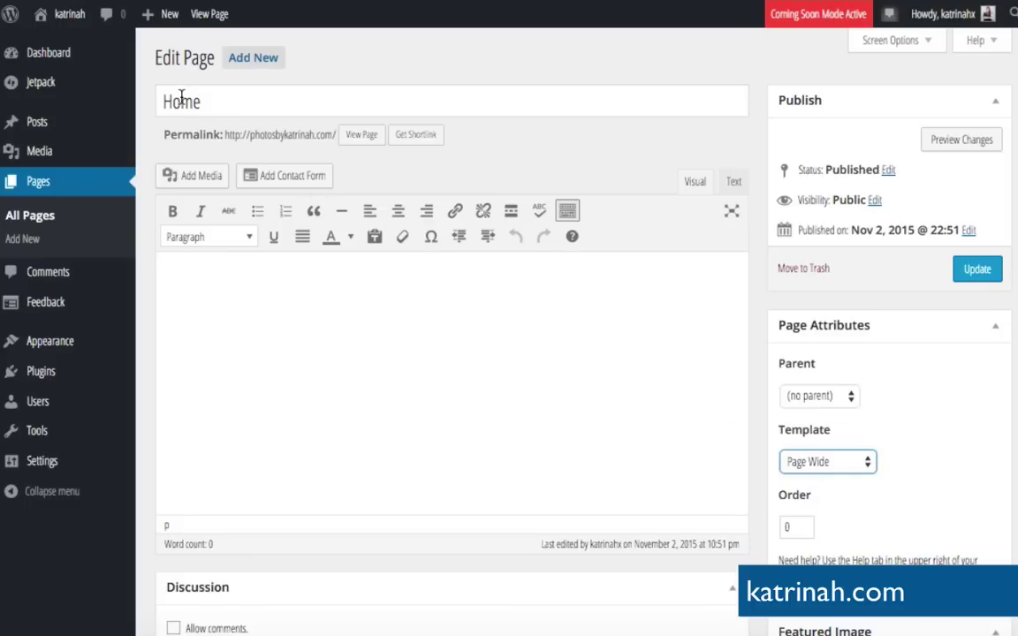
left_click(979, 270)
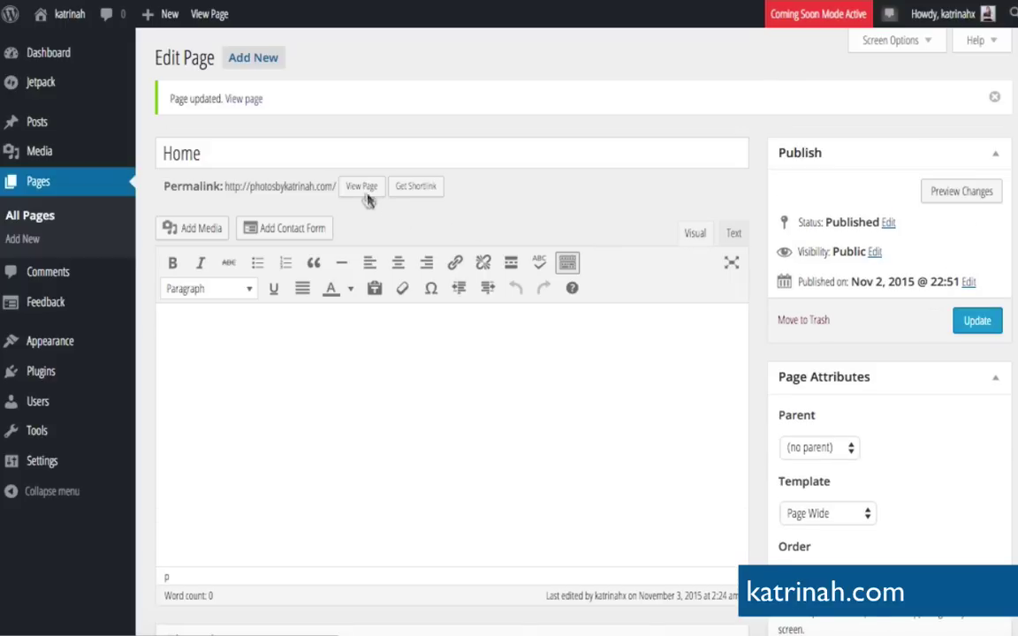
left_click(362, 187)
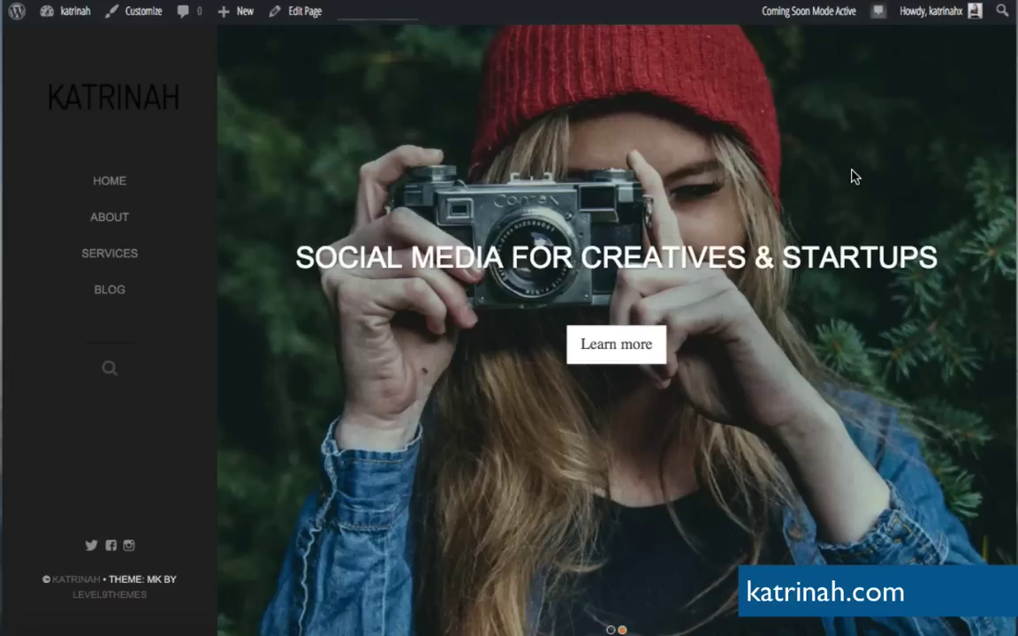
scroll(357, 358, "down", 2)
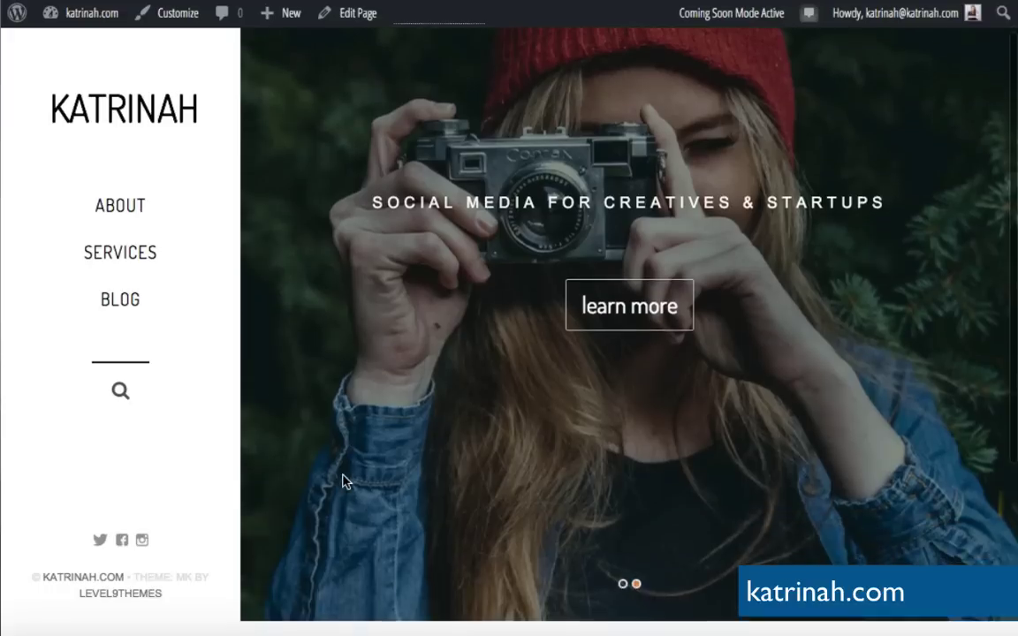
scroll(345, 482, "down", 3)
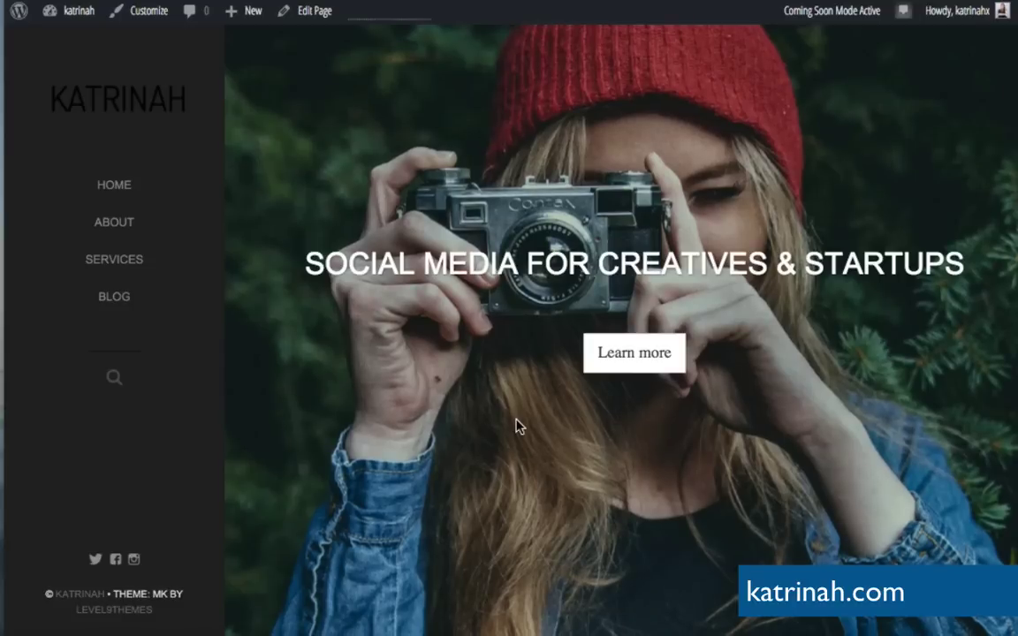
scroll(518, 424, "down", 5)
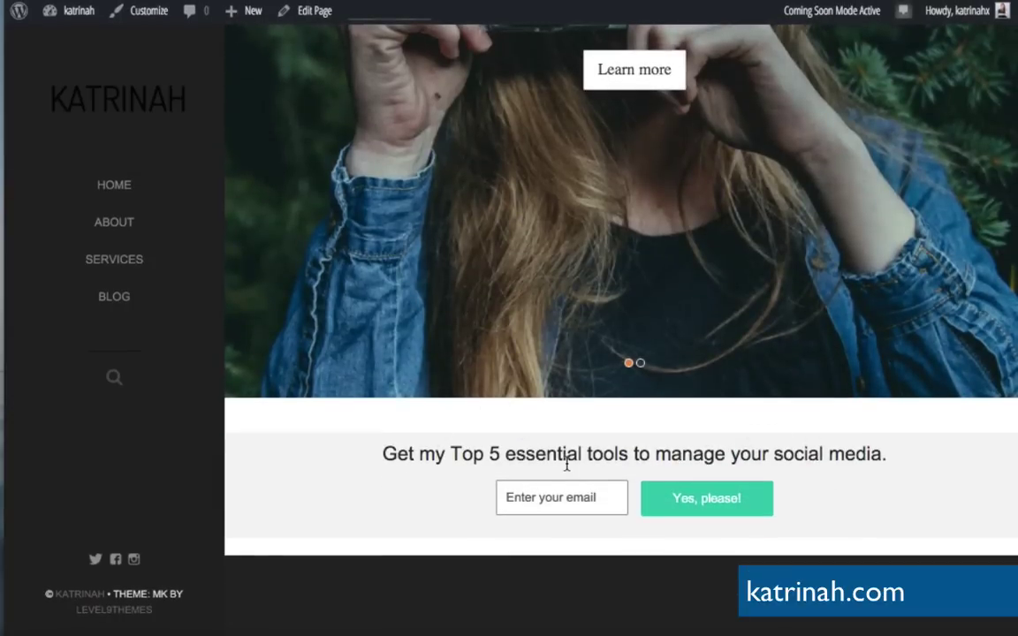
scroll(394, 263, "up", 5)
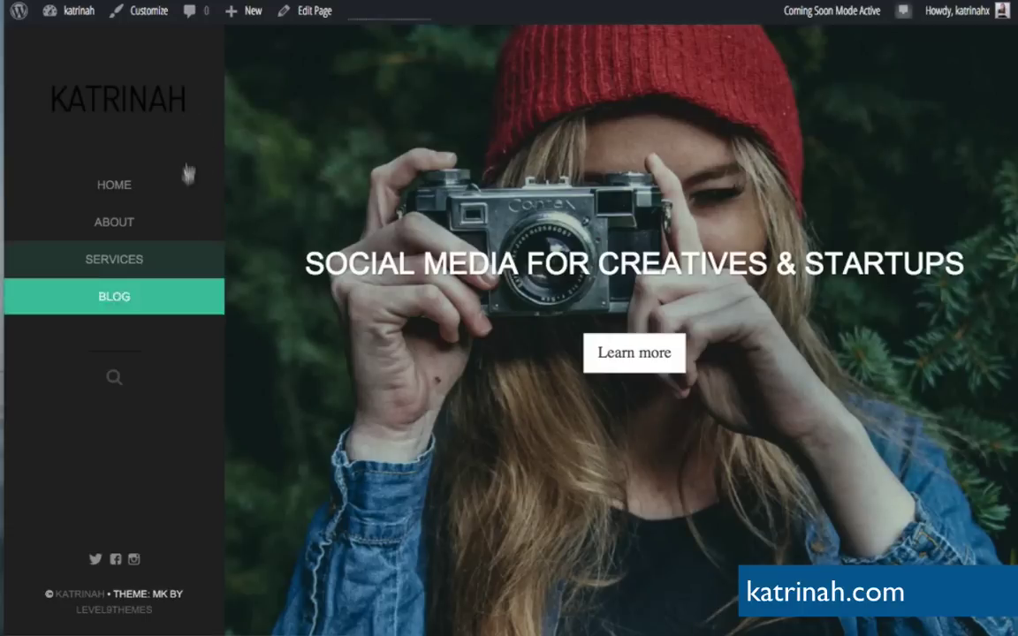
scroll(362, 448, "down", 3)
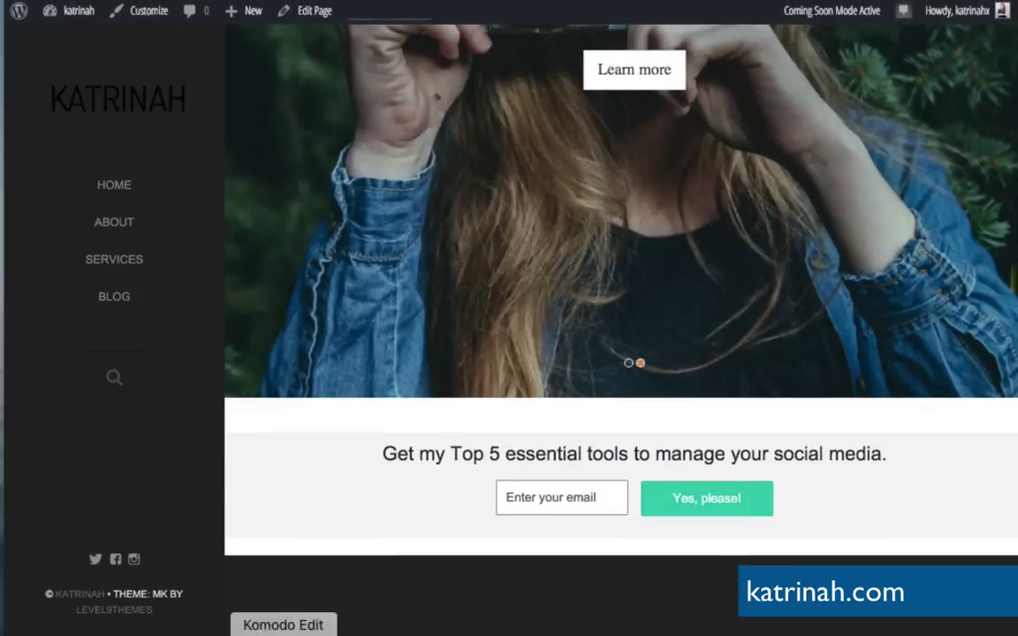
scroll(375, 340, "up", 3)
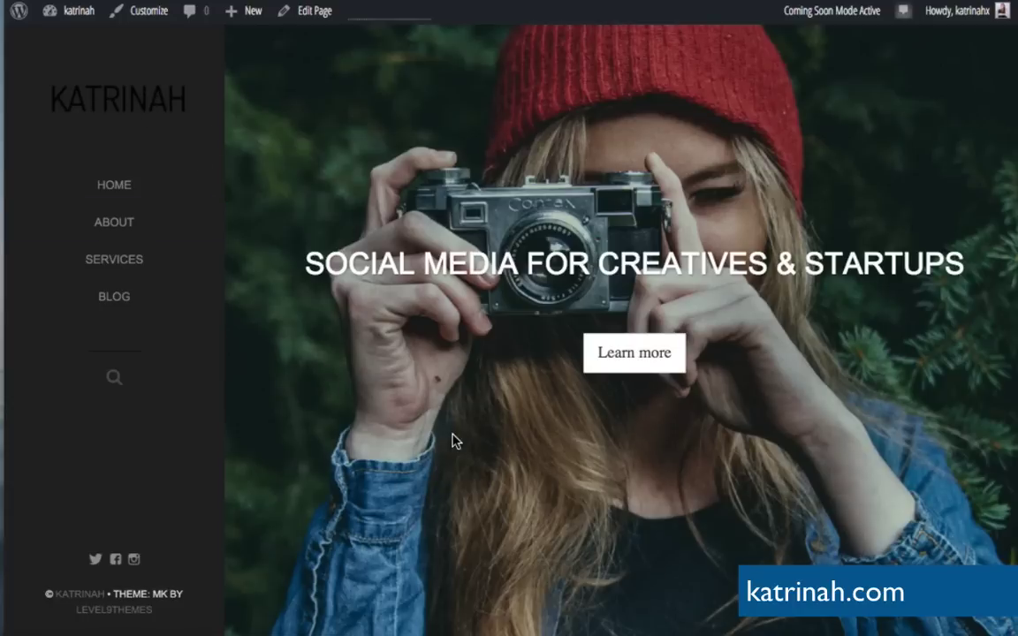
scroll(453, 439, "down", 5)
scroll(454, 440, "up", 5)
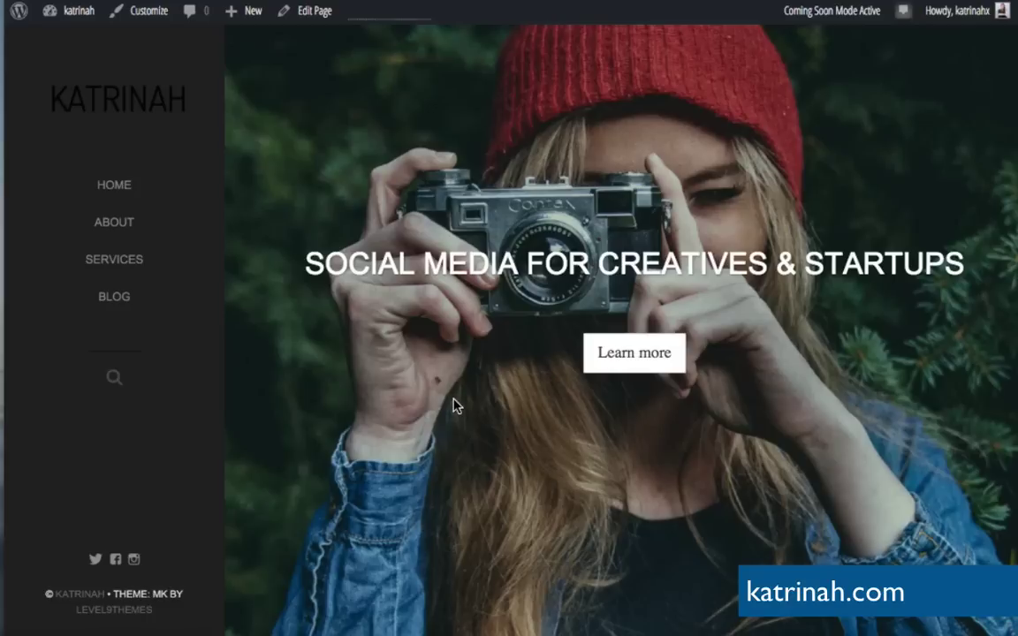
scroll(469, 443, "down", 3)
scroll(468, 443, "up", 3)
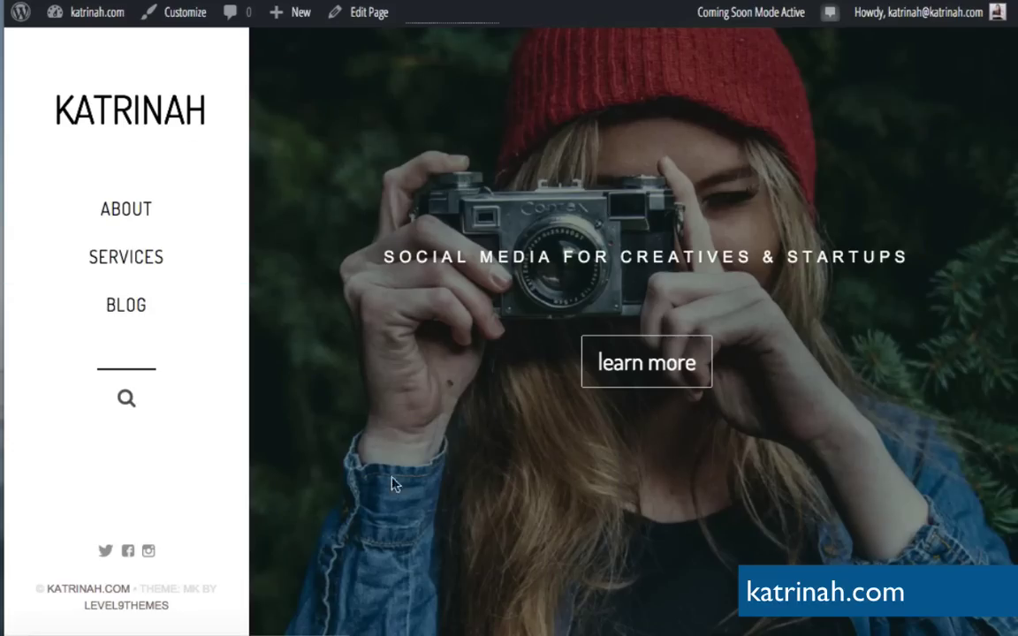
scroll(545, 453, "down", 3)
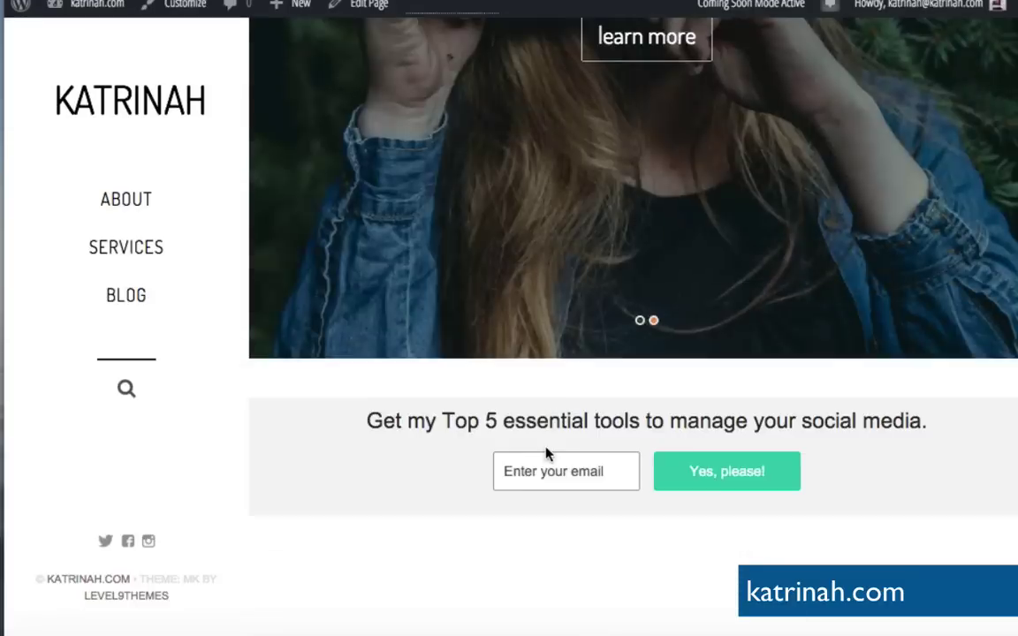
scroll(625, 228, "up", 3)
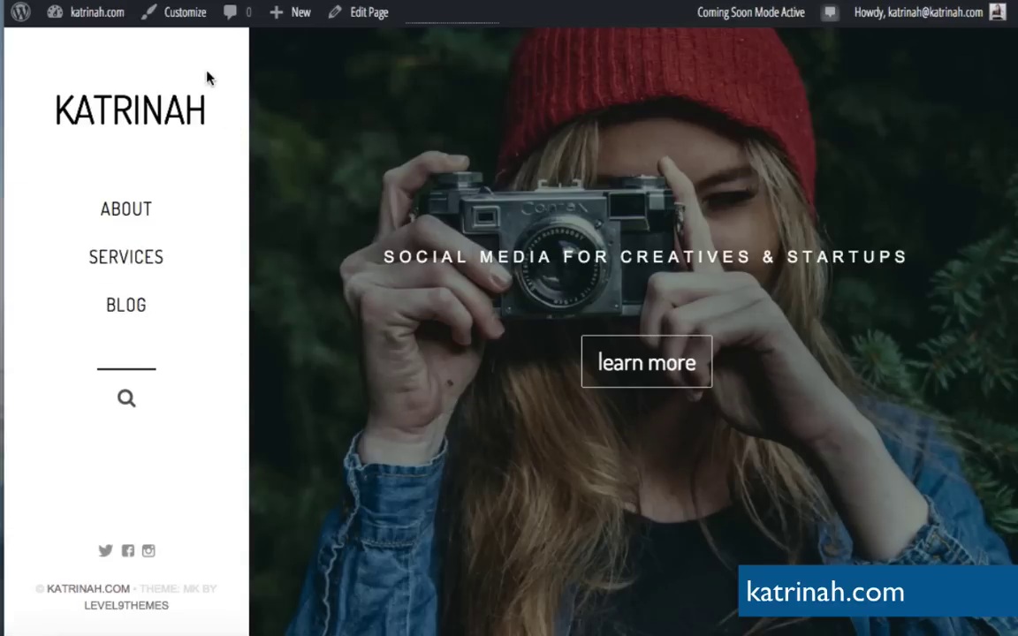
scroll(359, 549, "down", 4)
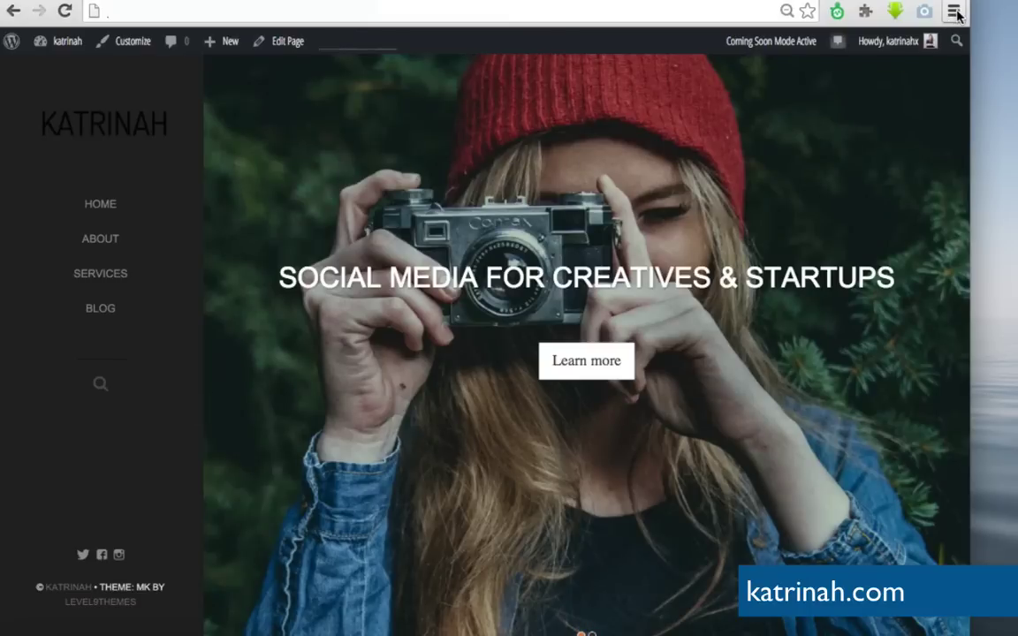
- Open Chrome's Developer Tools via More Tools in the browser menu
left_click(954, 12)
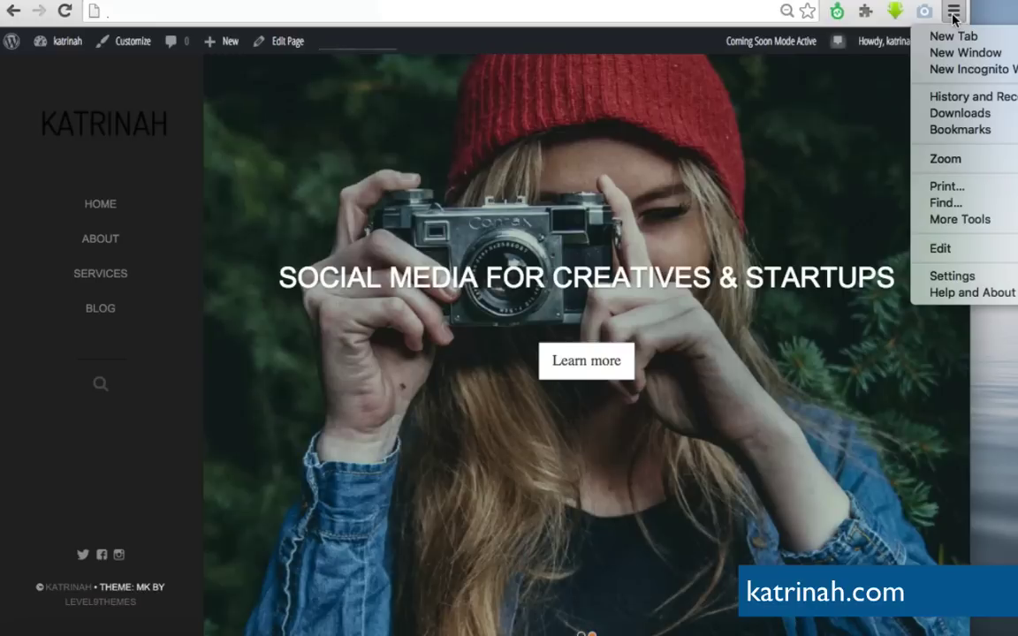
mouse_move(944, 223)
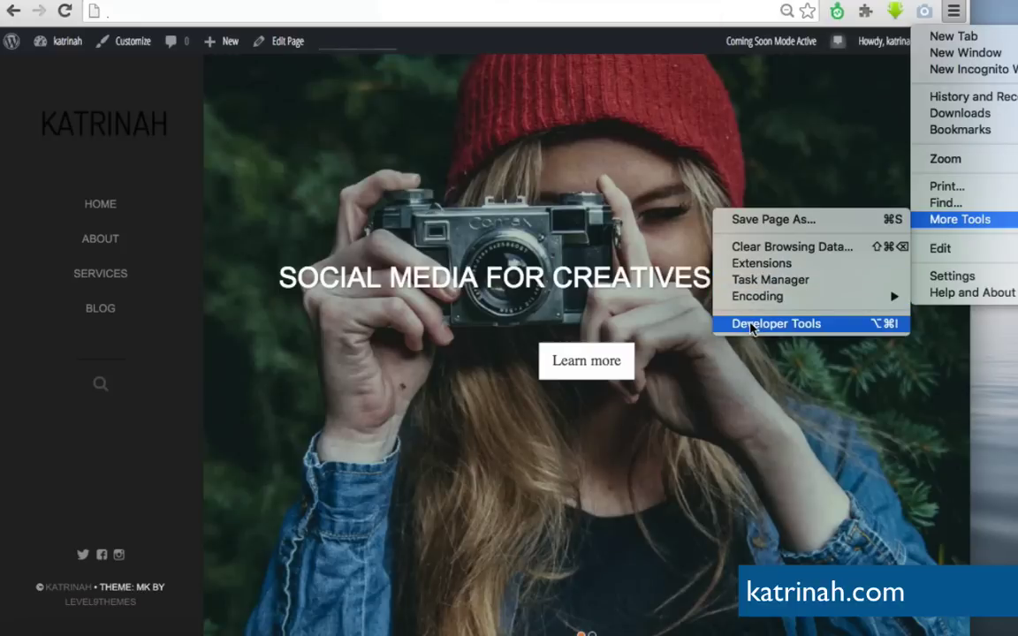
left_click(750, 325)
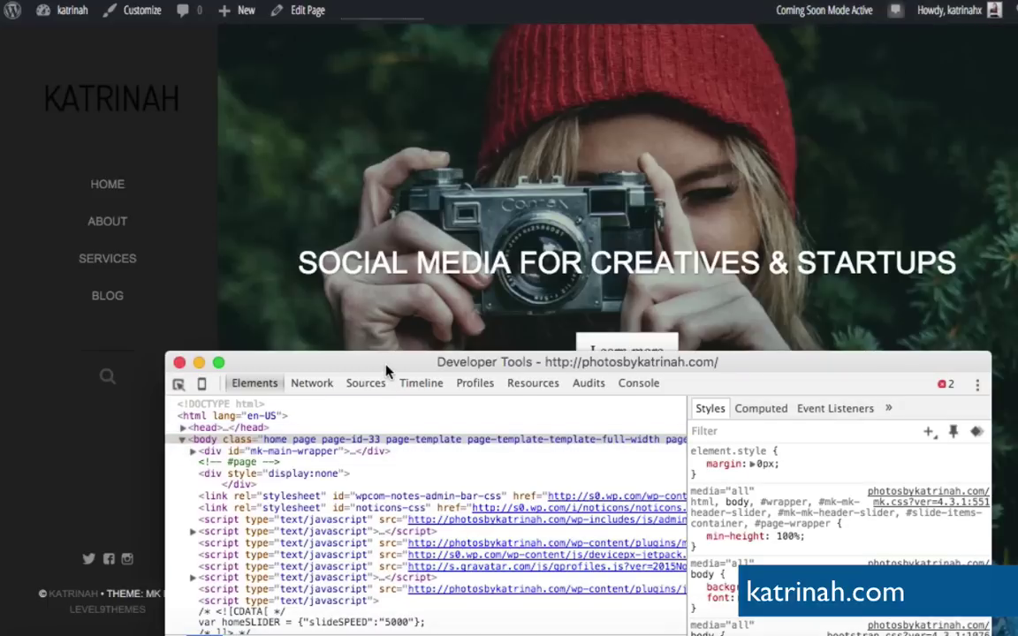
- Preview the body background-color as #ffffff in the Styles pane and select the body rule
left_click_drag(387, 371, 397, 340)
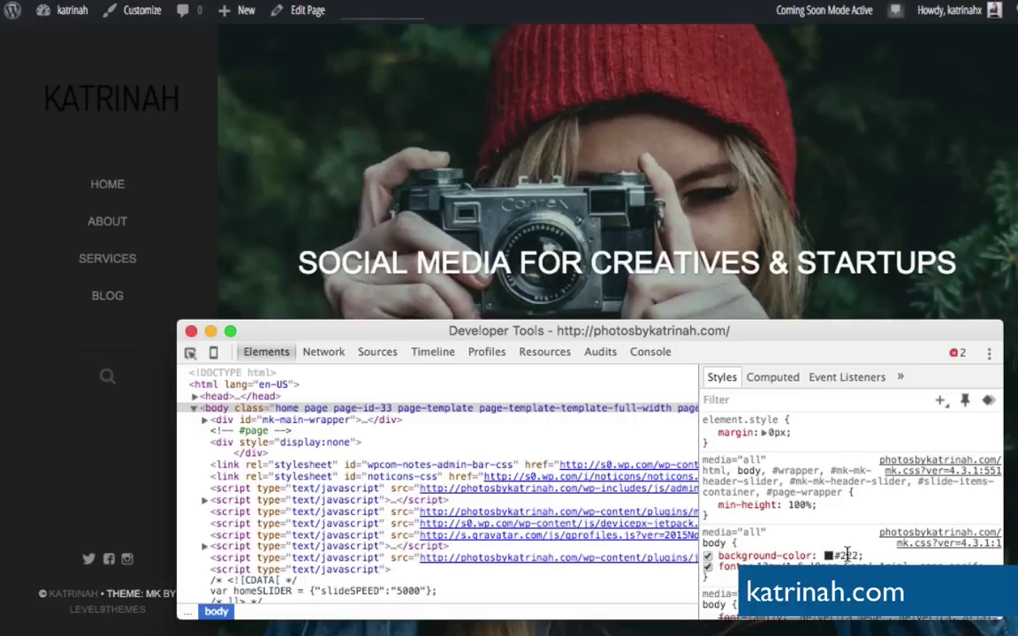
left_click(847, 554)
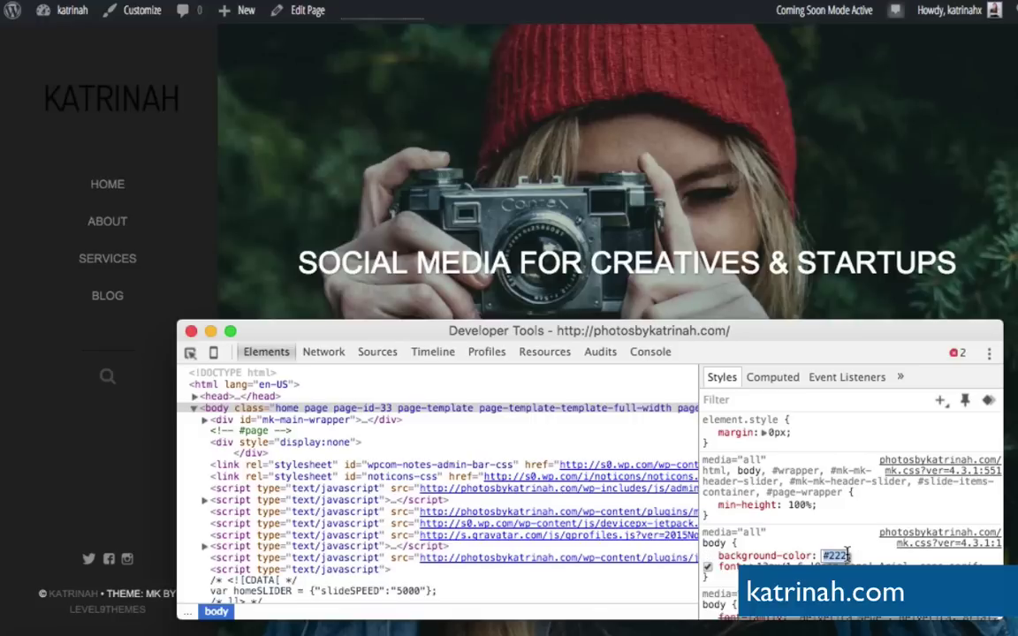
type("#f")
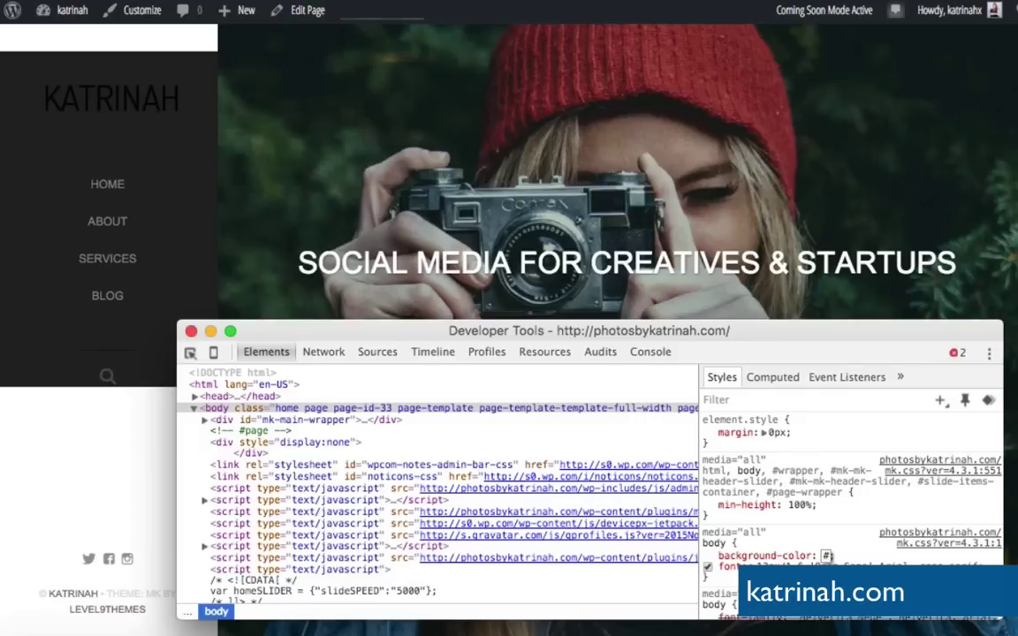
type("fffff")
left_click_drag(683, 330, 688, 0)
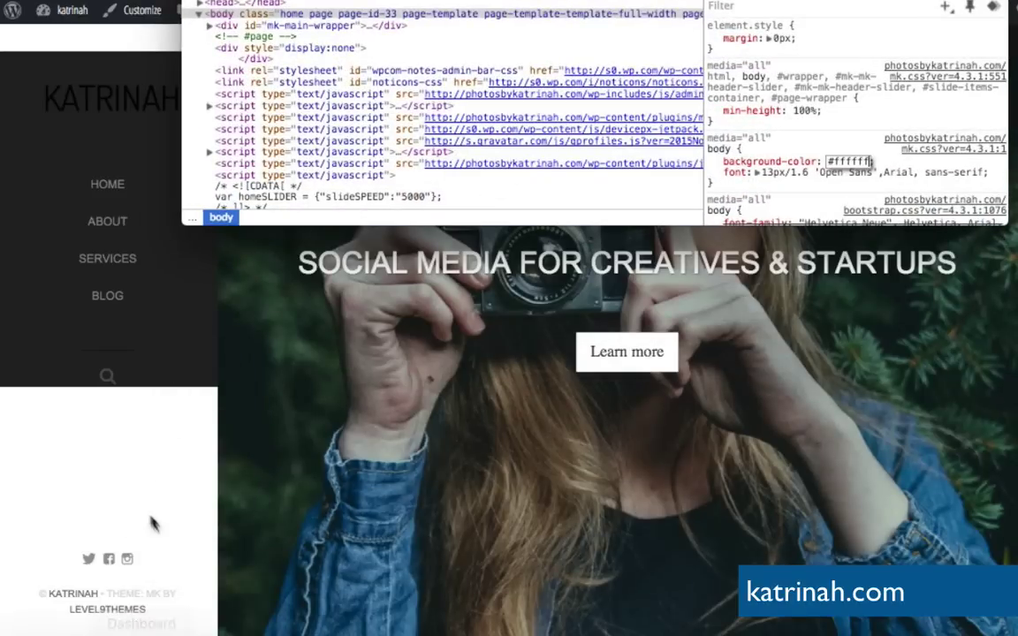
scroll(327, 533, "down", 5)
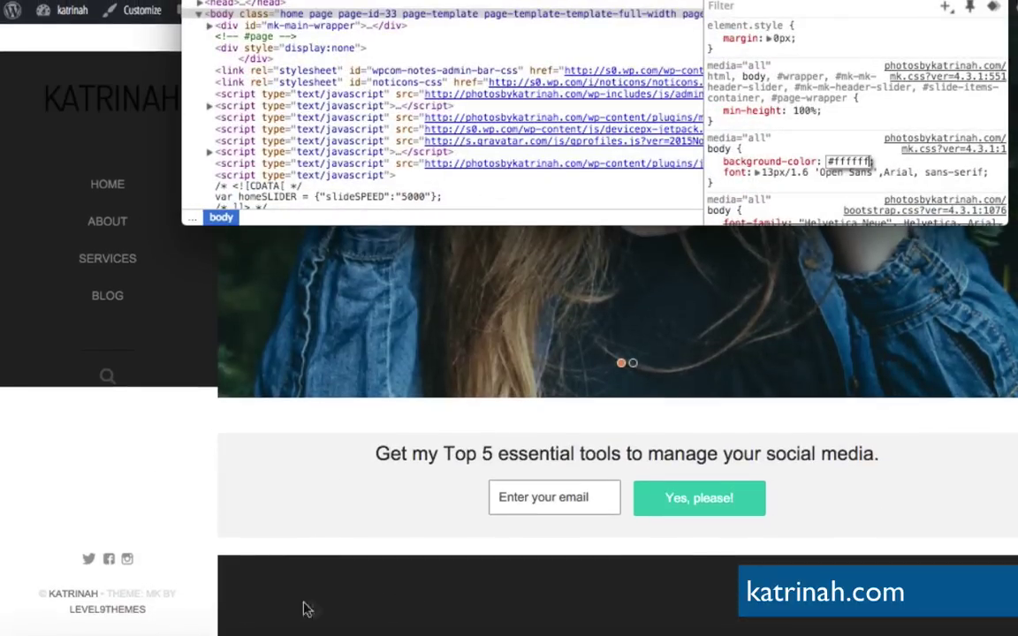
scroll(158, 456, "up", 5)
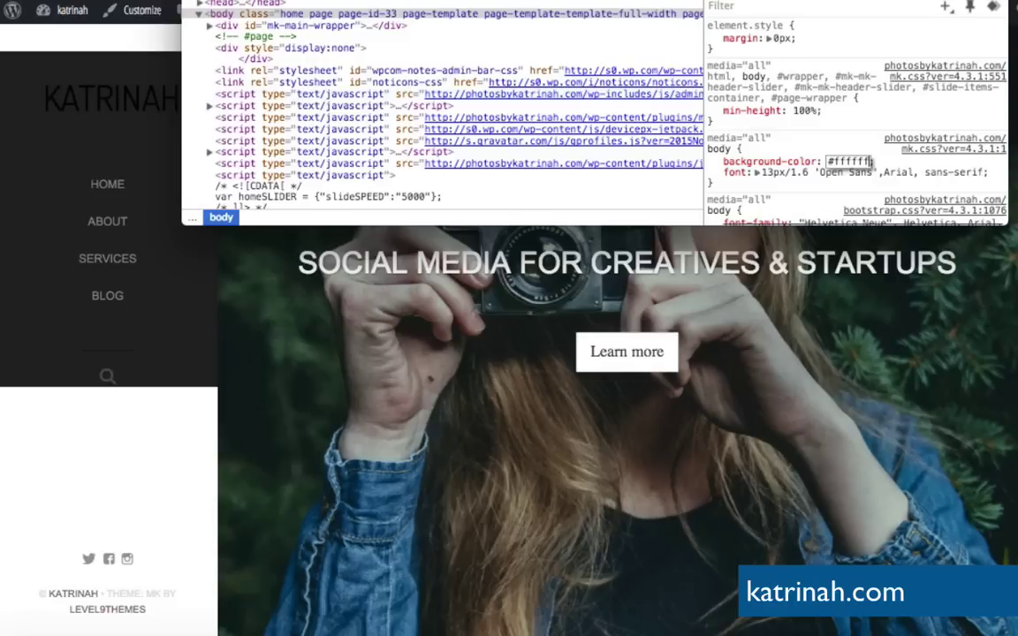
left_click_drag(640, 0, 607, 337)
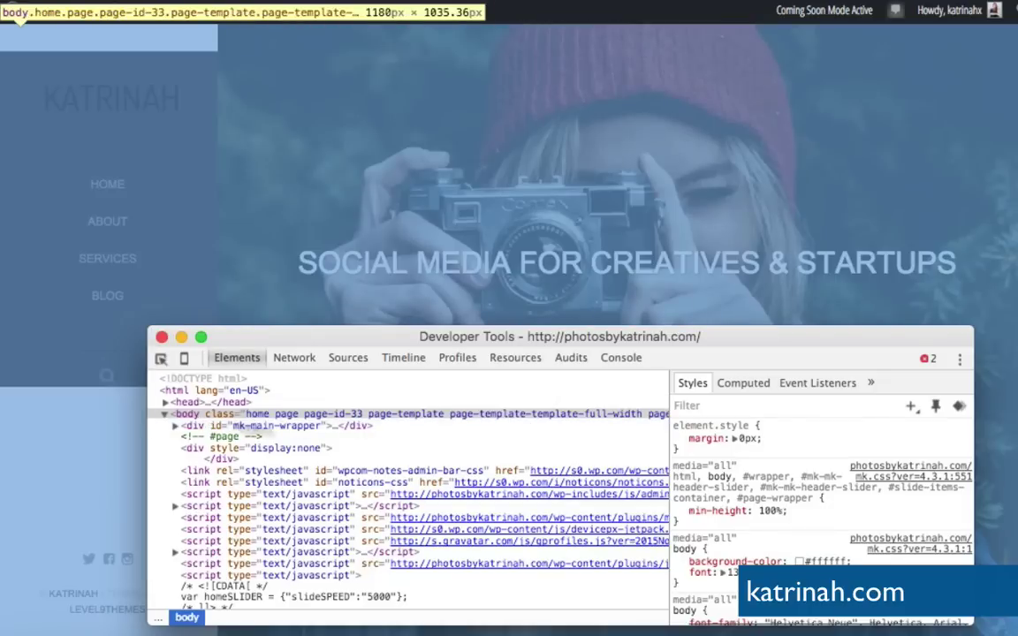
scroll(714, 473, "down", 3)
scroll(714, 471, "up", 1)
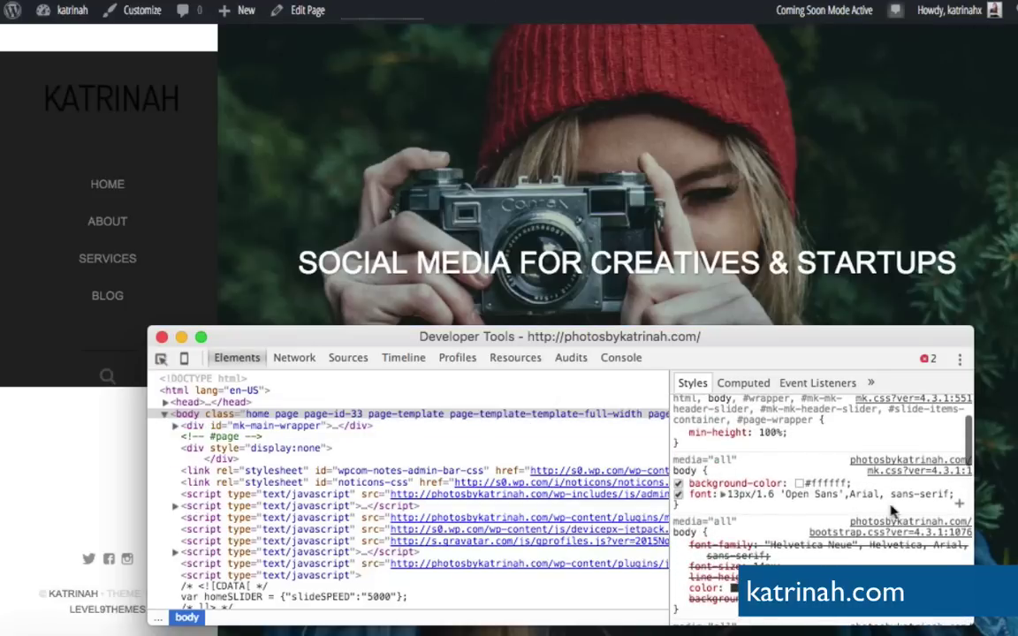
left_click_drag(841, 478, 674, 470)
key("ctrl+c")
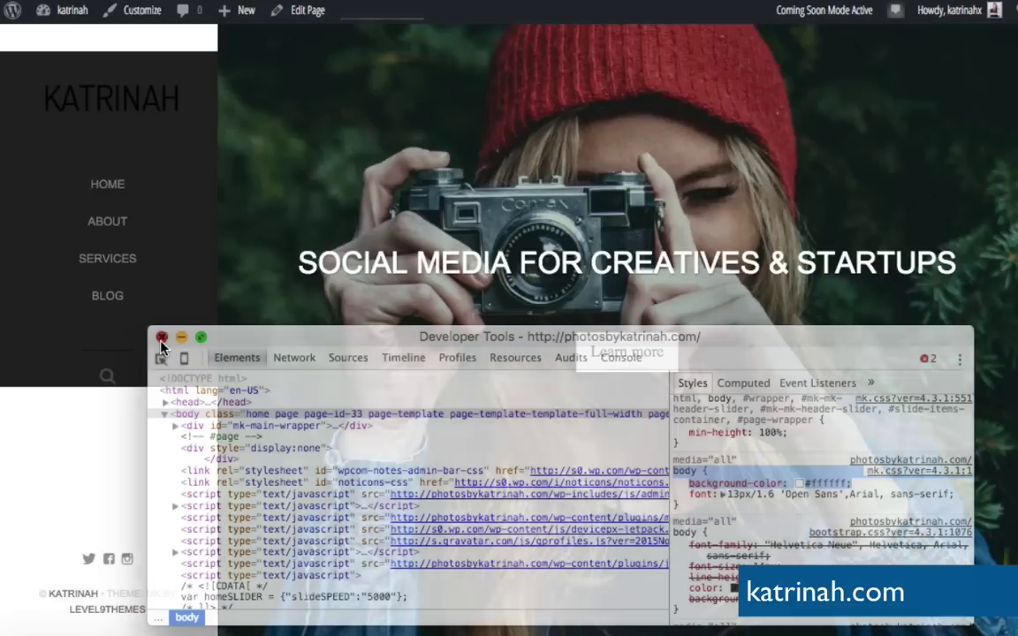
- Close DevTools and open the theme's style.css in Appearance > Editor
left_click(162, 337)
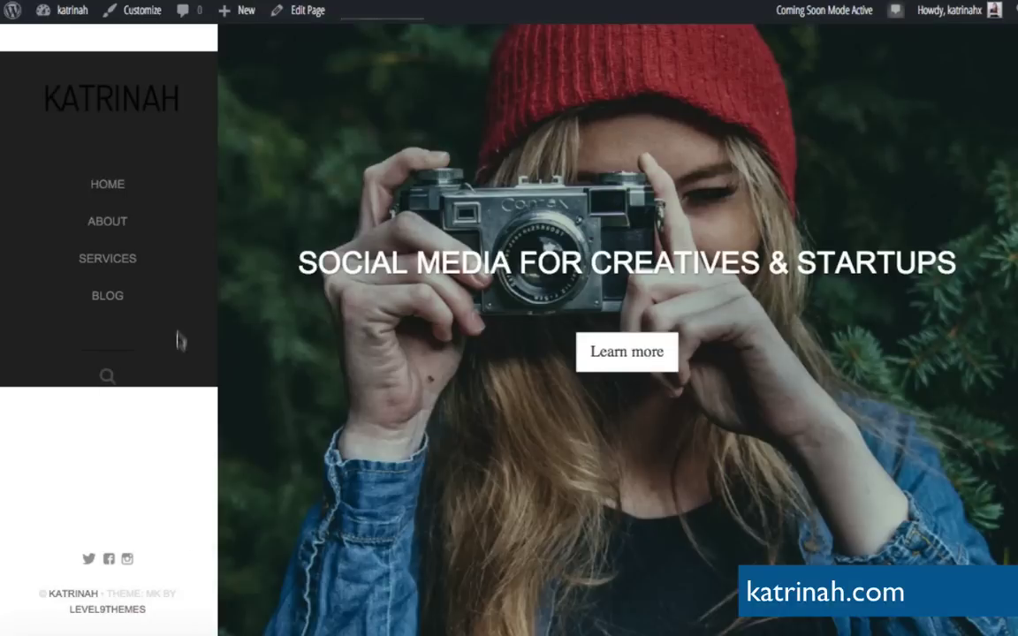
mouse_move(61, 12)
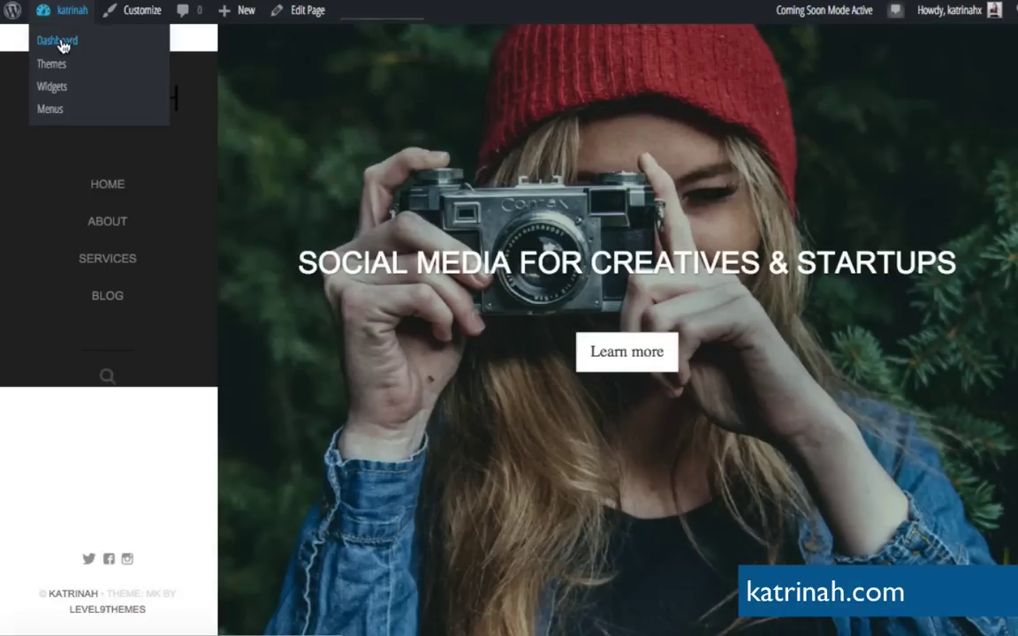
left_click(58, 42)
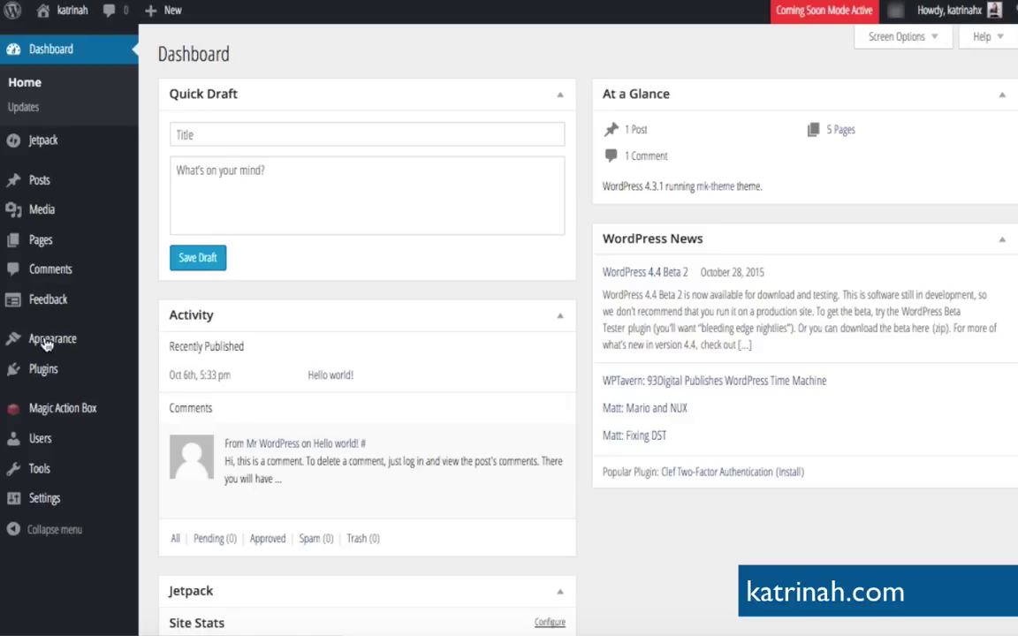
mouse_move(45, 336)
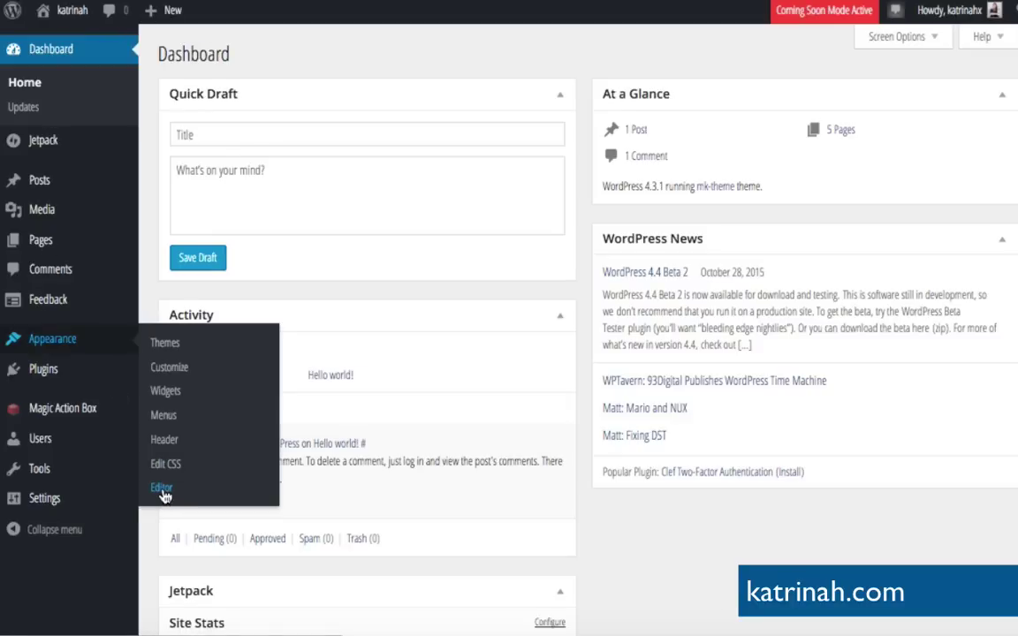
left_click(162, 489)
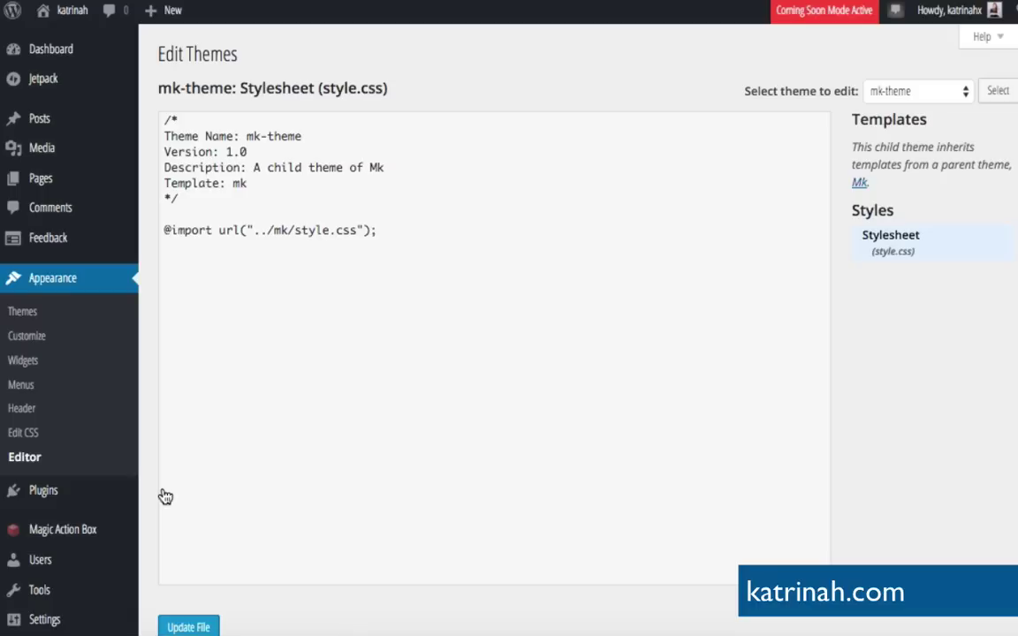
left_click(386, 232)
key("Return")
key("Return")
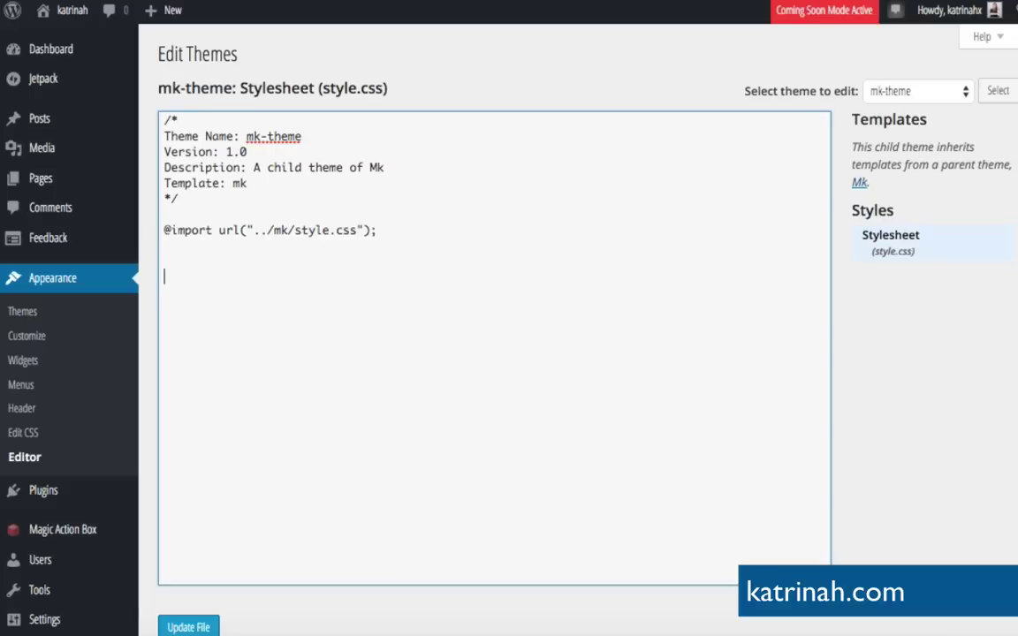
key("ctrl+v")
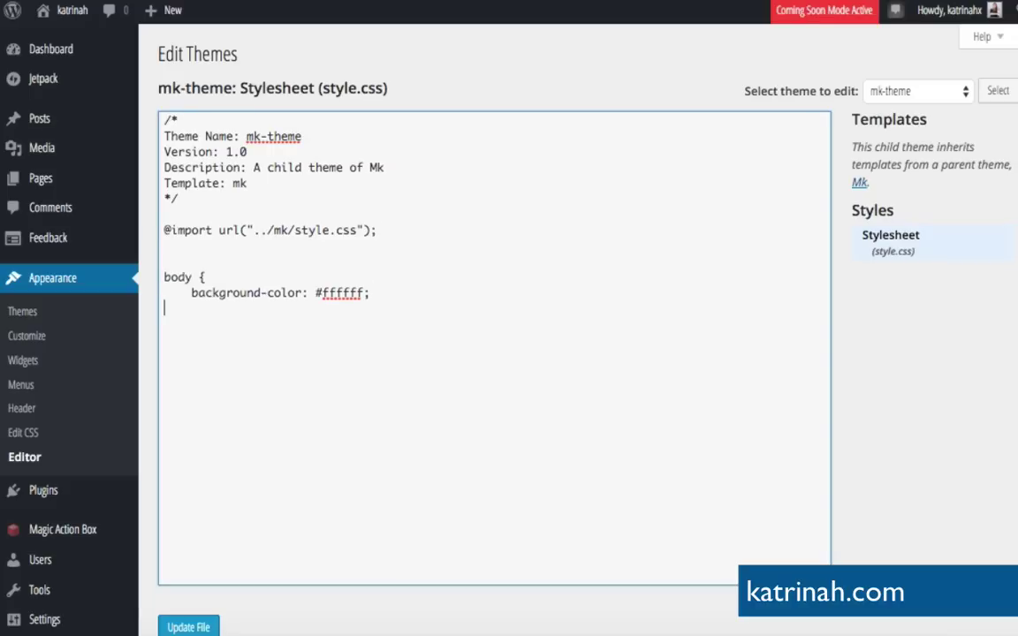
type("}")
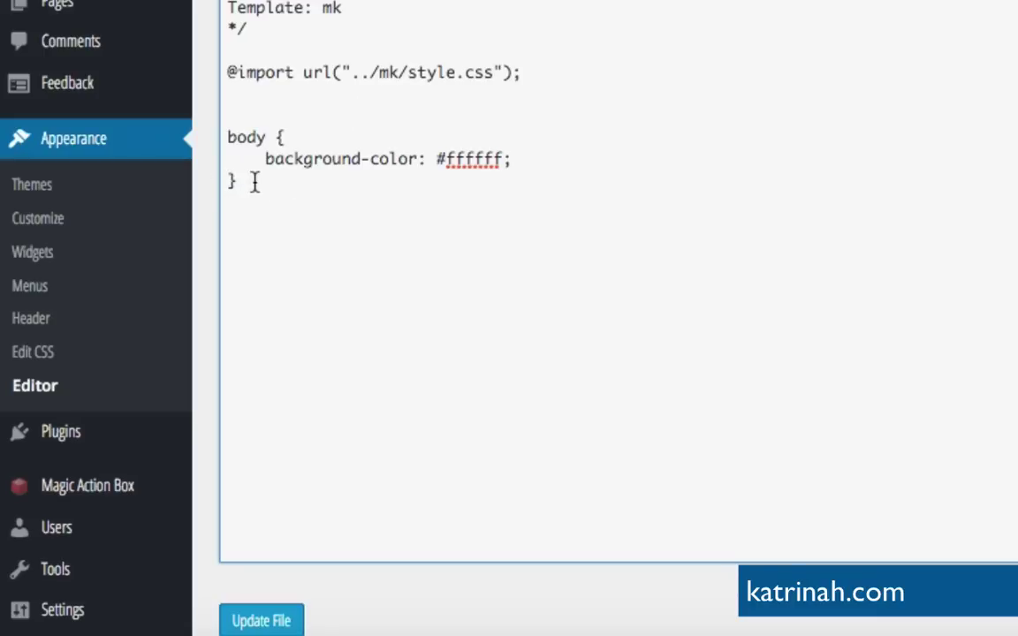
left_click(261, 622)
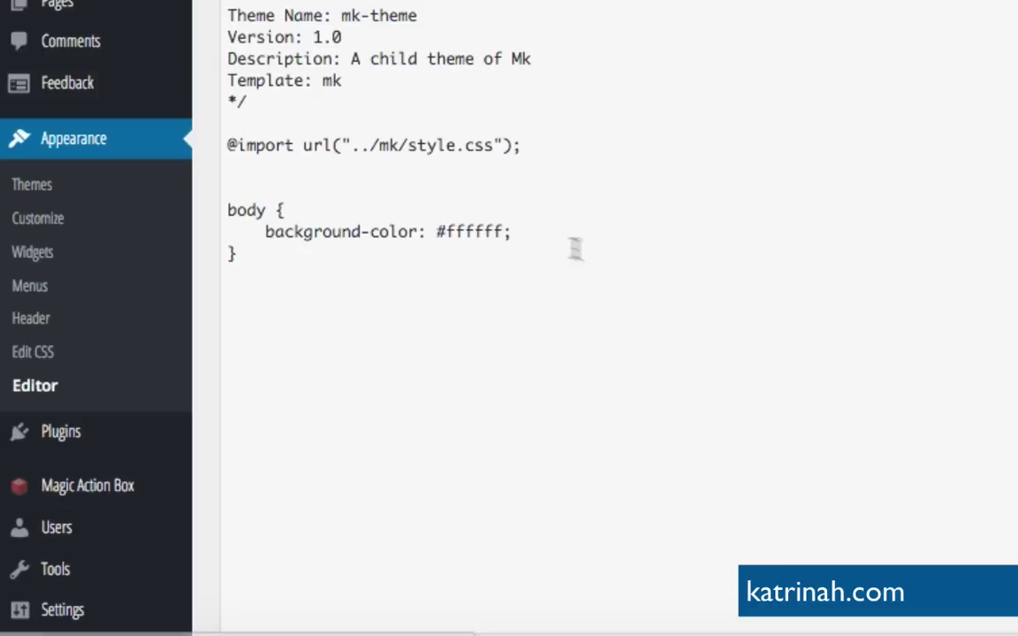
- Add !important to the body background-color, update the file, and visit the site
left_click(514, 234)
key("BackSpace")
type("!im")
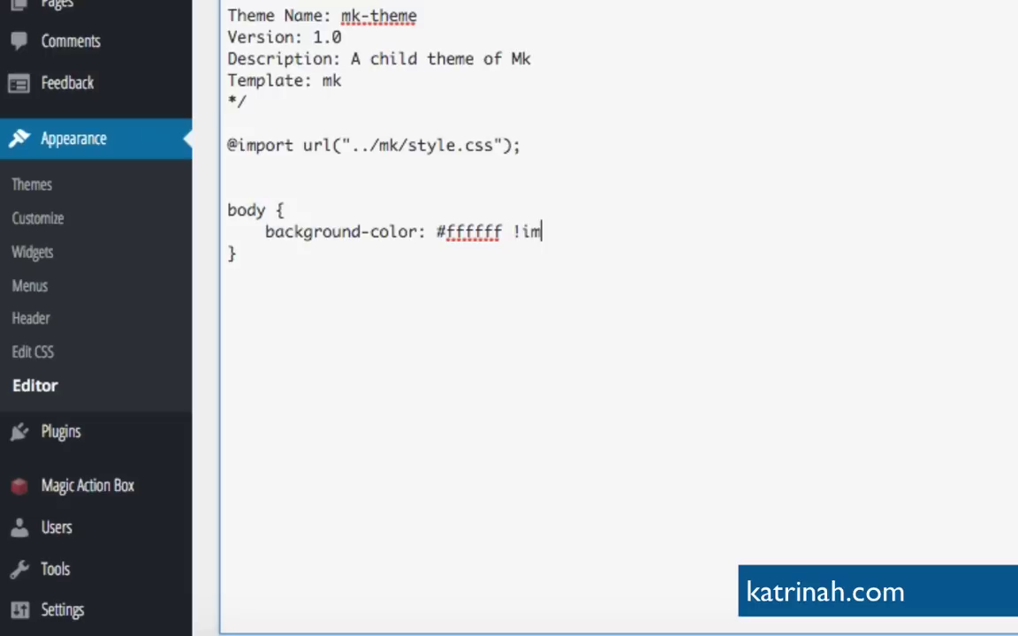
type("portant")
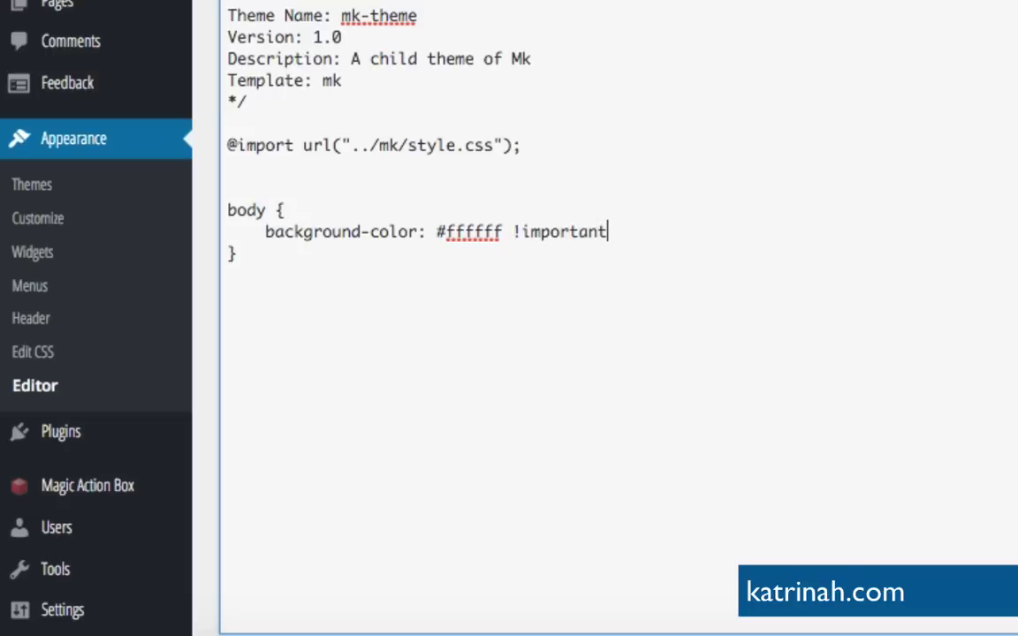
type(";")
scroll(676, 342, "down", 3)
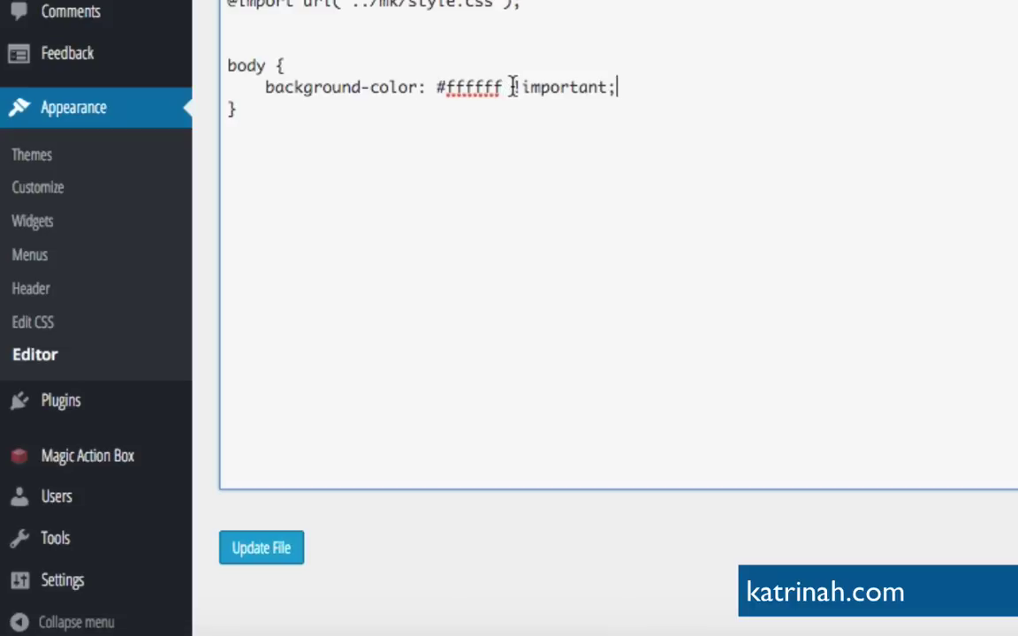
left_click_drag(512, 85, 645, 84)
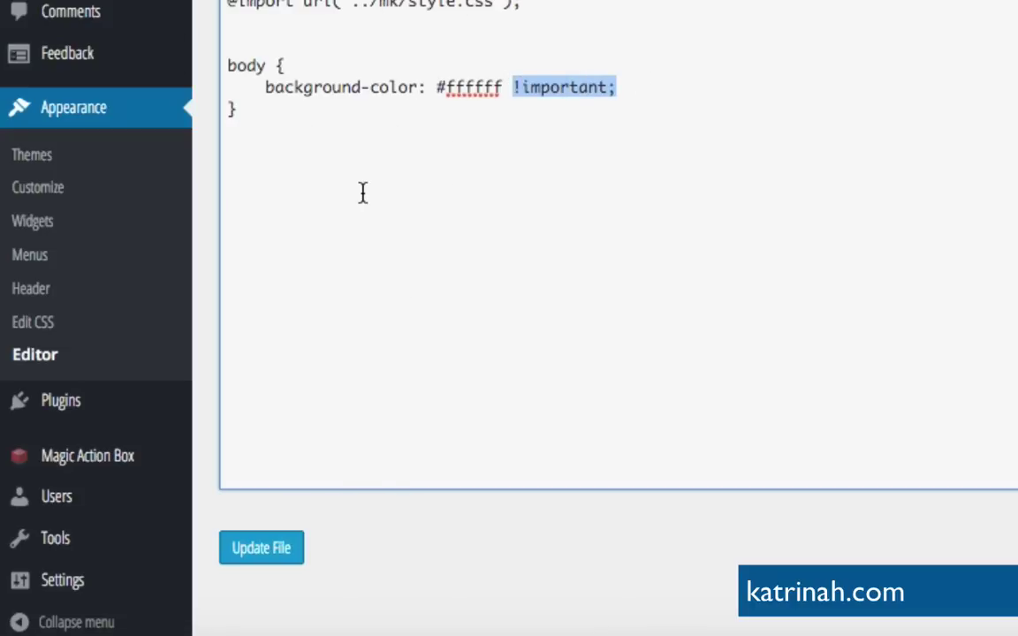
left_click(268, 550)
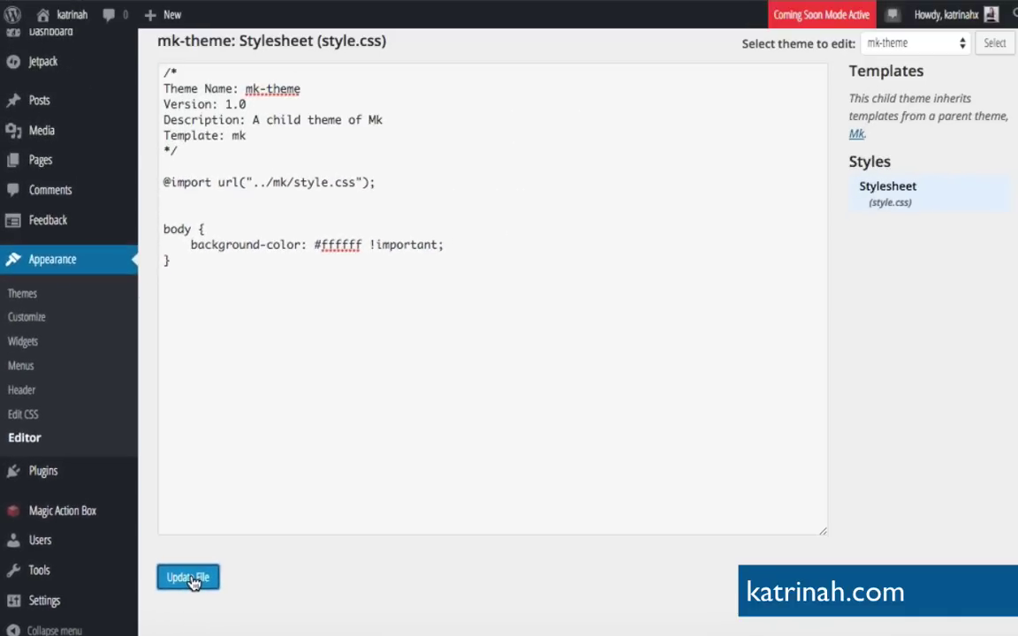
mouse_move(63, 12)
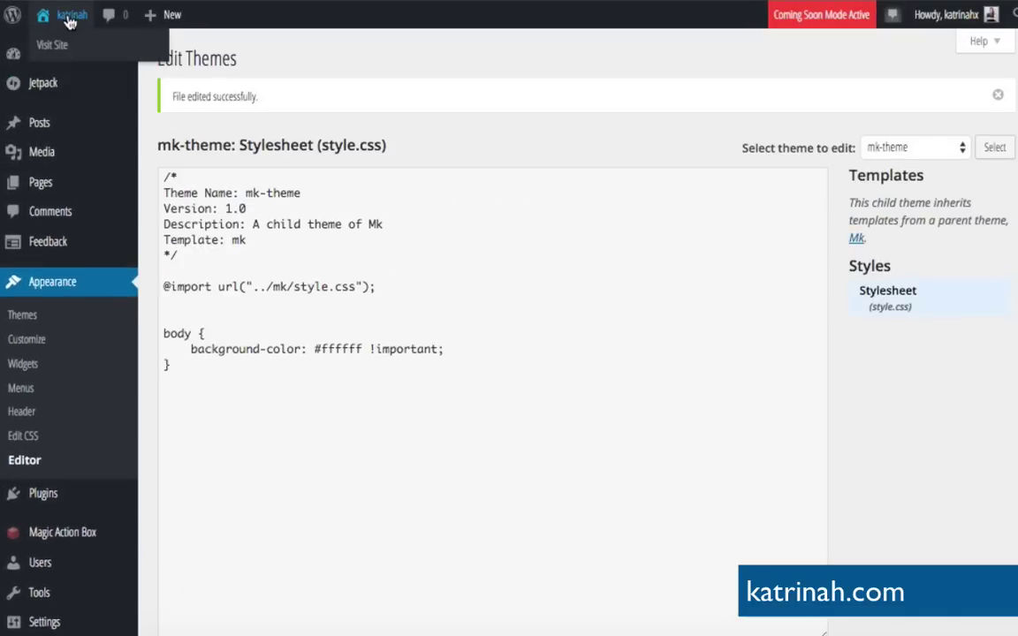
left_click(53, 45)
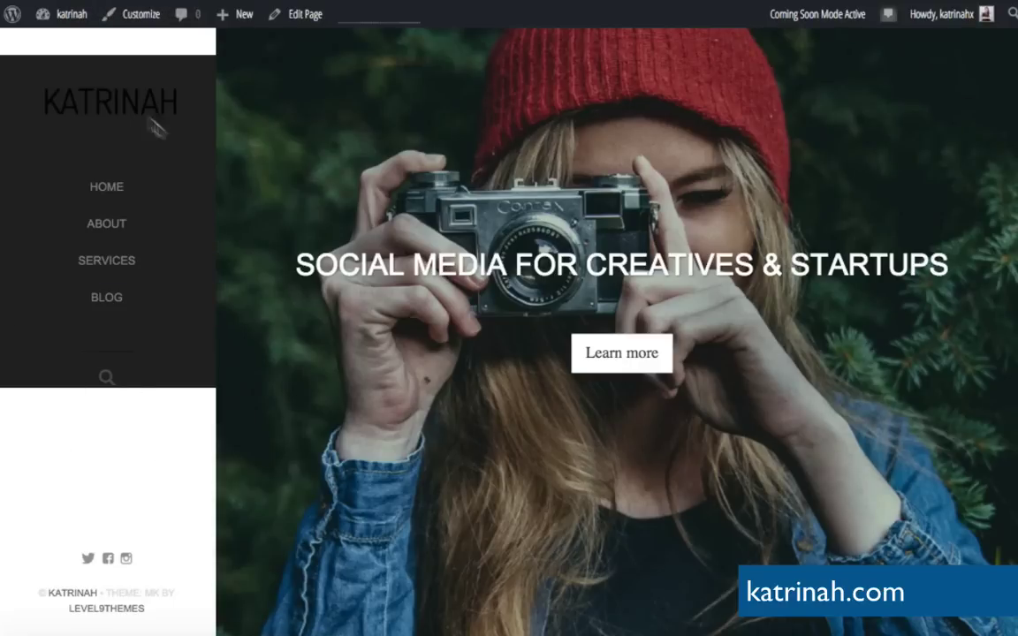
left_click(76, 297)
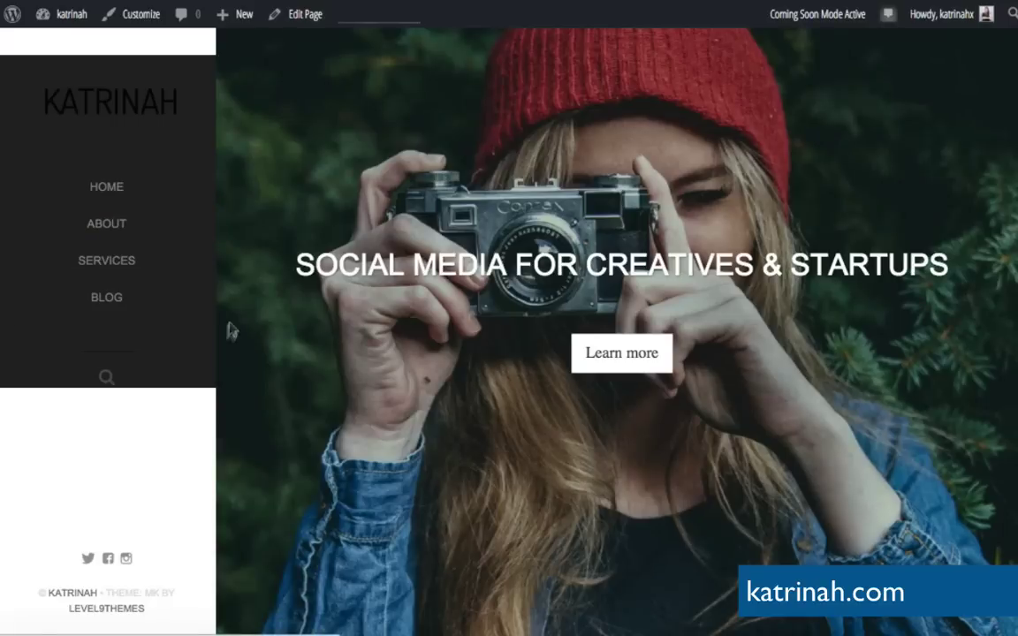
- Inspect the sidebar's navbar-default, change its background #222222 to #fff, copy the rule, close DevTools
right_click(135, 158)
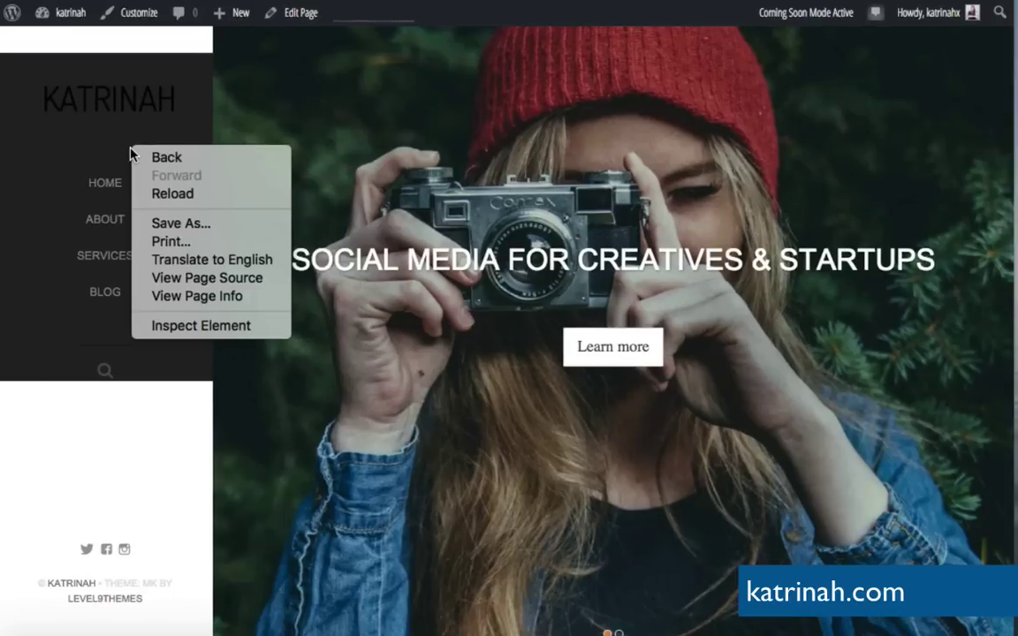
left_click(133, 156)
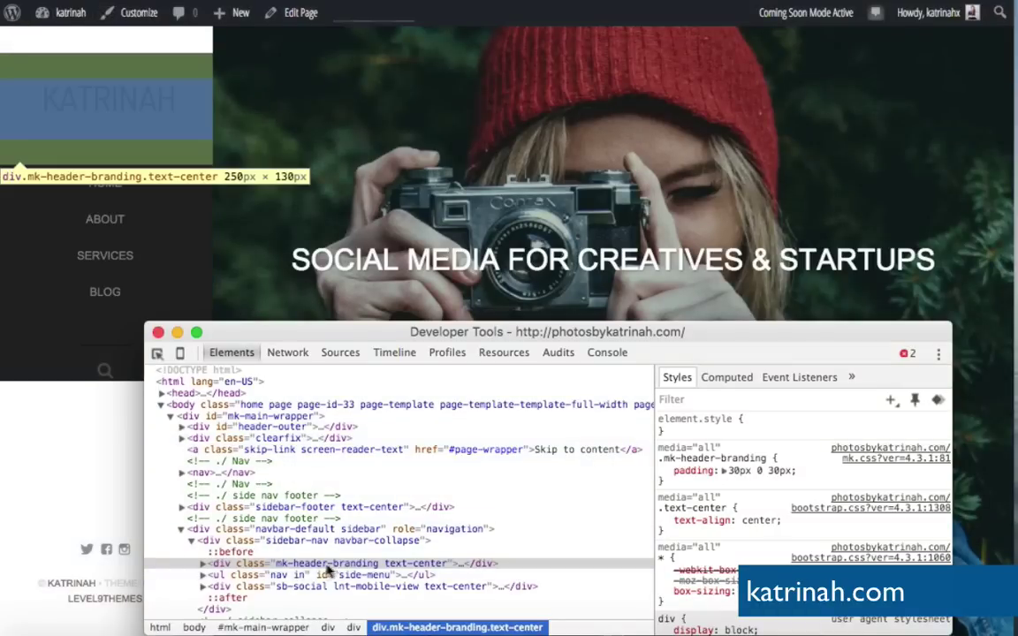
left_click(262, 532)
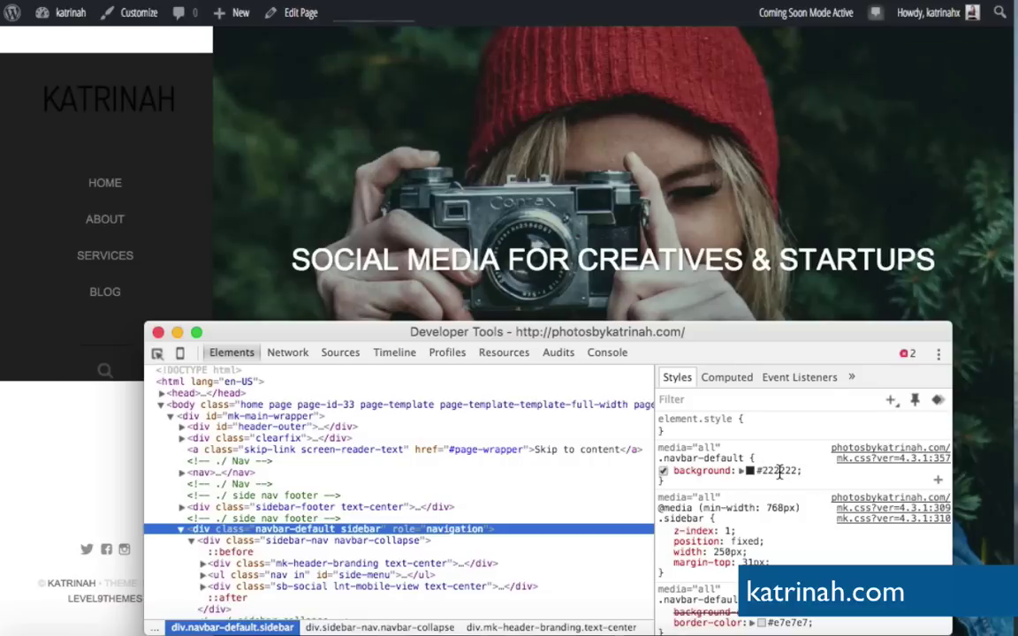
left_click(779, 471)
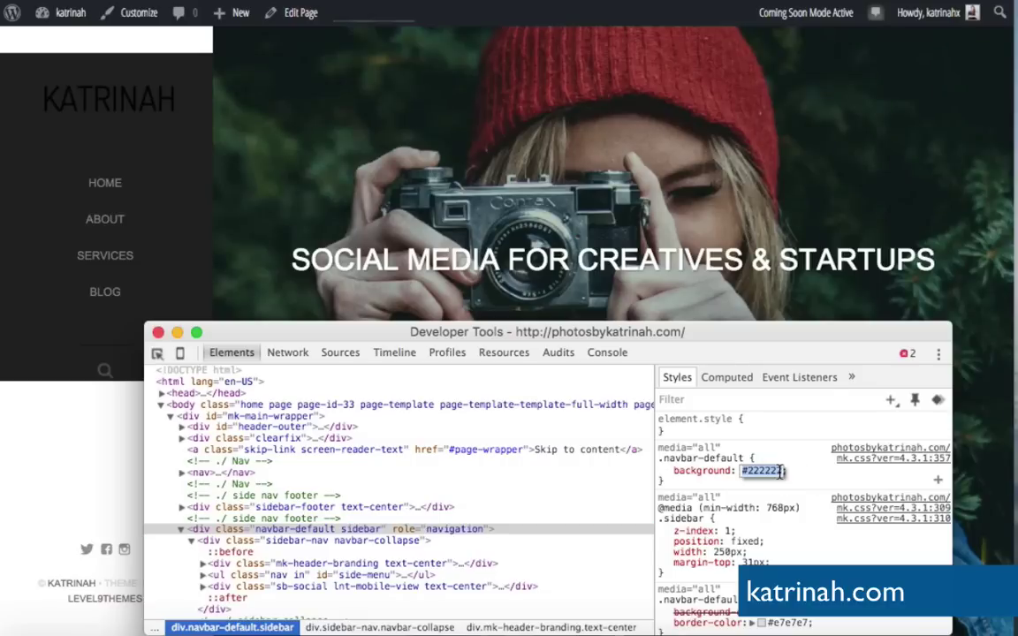
type("#ff")
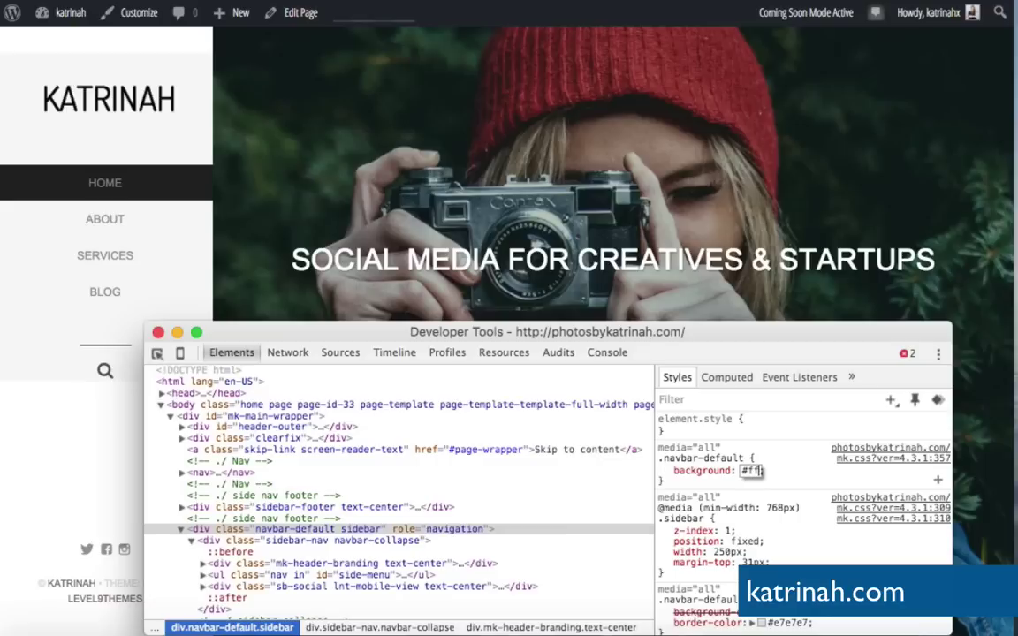
type("fff")
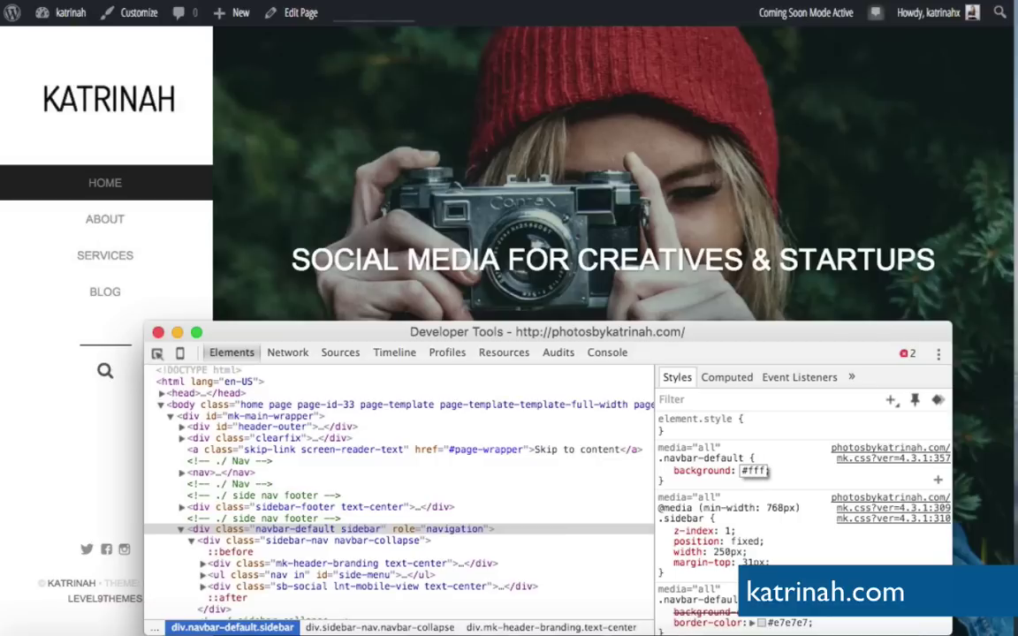
key("Return")
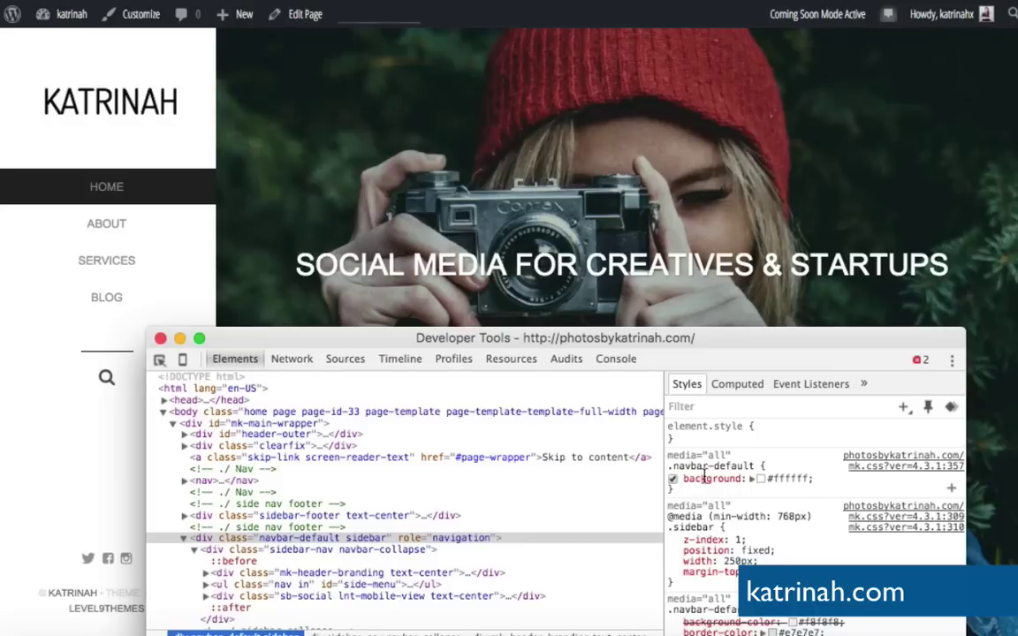
left_click_drag(677, 492, 669, 467)
key("ctrl+c")
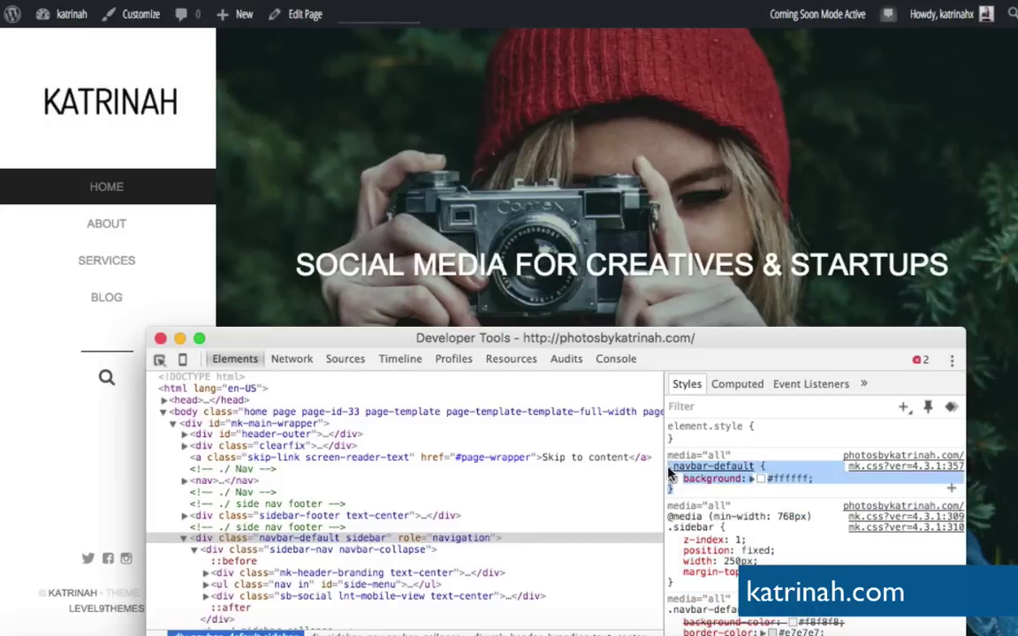
left_click(161, 339)
mouse_move(35, 24)
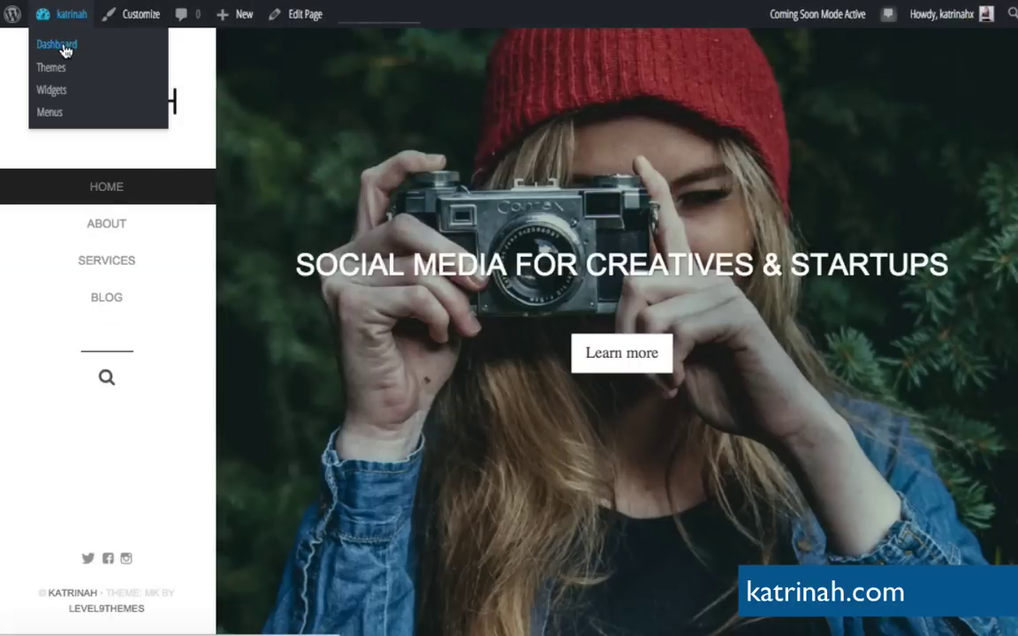
- Open mk-theme's style.css in the theme editor and place the caret below the body rule
left_click(64, 51)
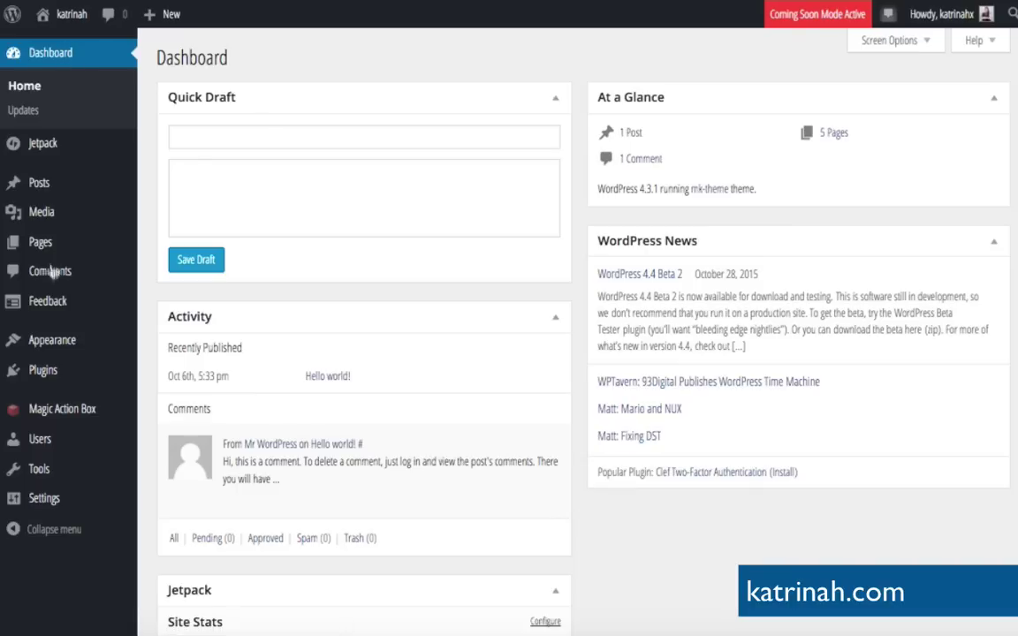
mouse_move(52, 340)
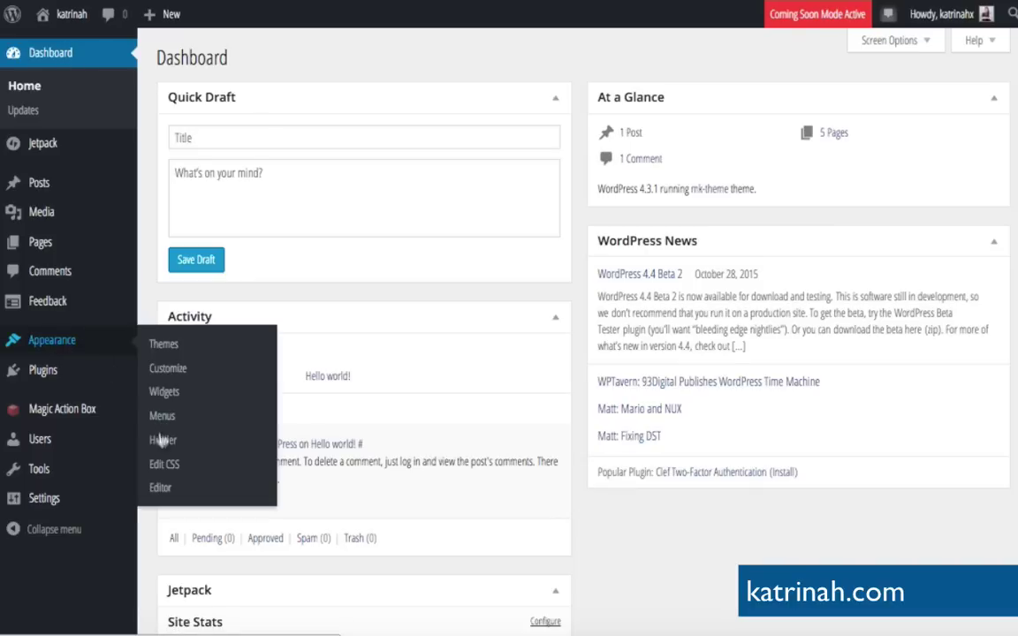
left_click(160, 492)
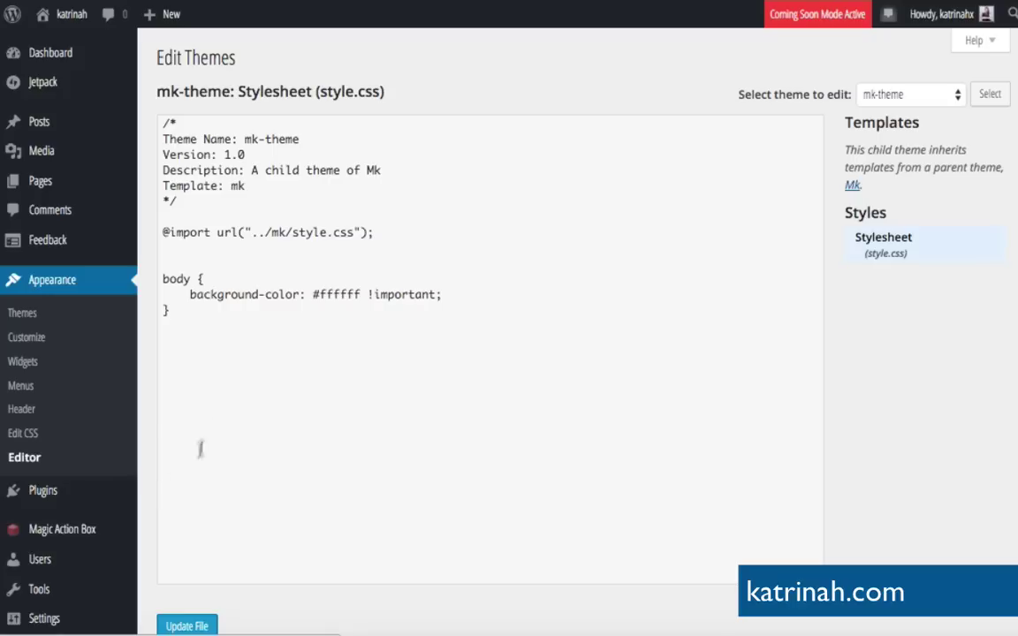
left_click(189, 309)
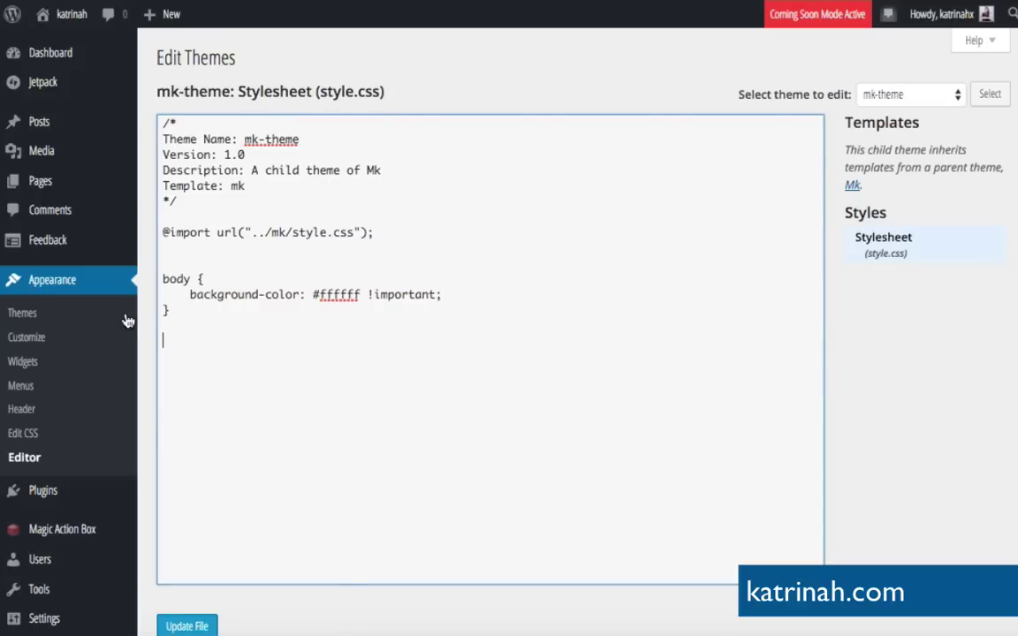
- Paste the .navbar-default rule with background #ffffff !important, update the file, and view the site
key("ctrl+v")
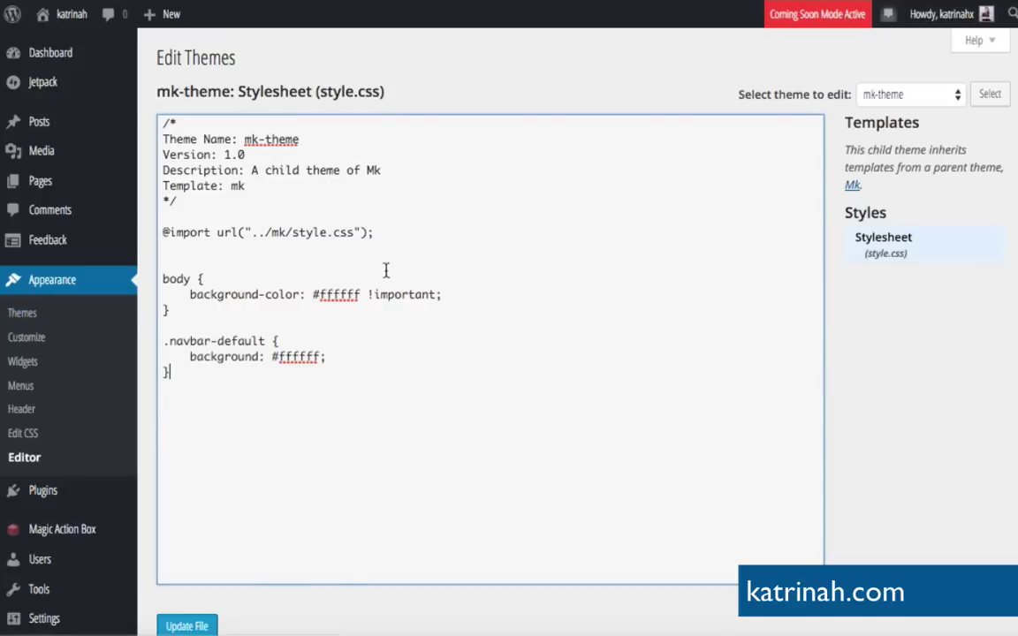
left_click_drag(370, 295, 478, 301)
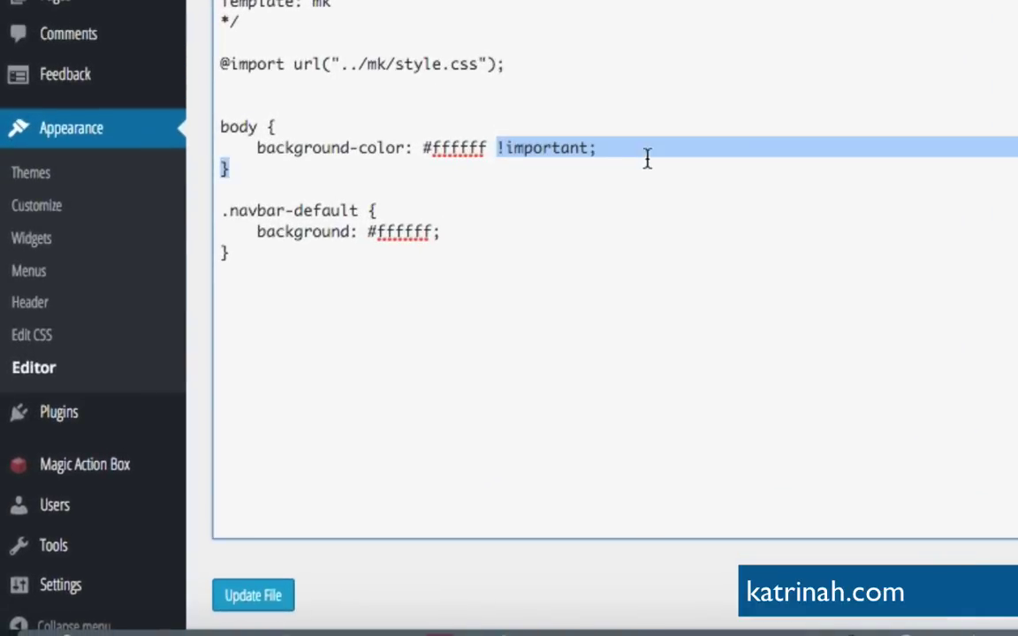
left_click_drag(647, 159, 648, 156)
key("ctrl+c")
left_click(444, 234)
key("BackSpace")
key("ctrl+v")
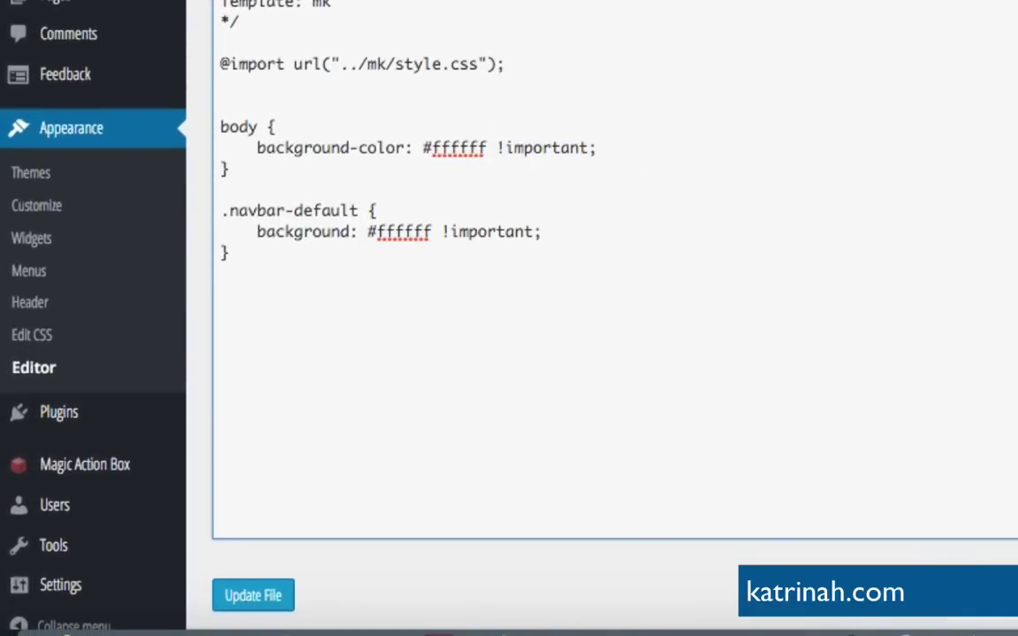
left_click(253, 601)
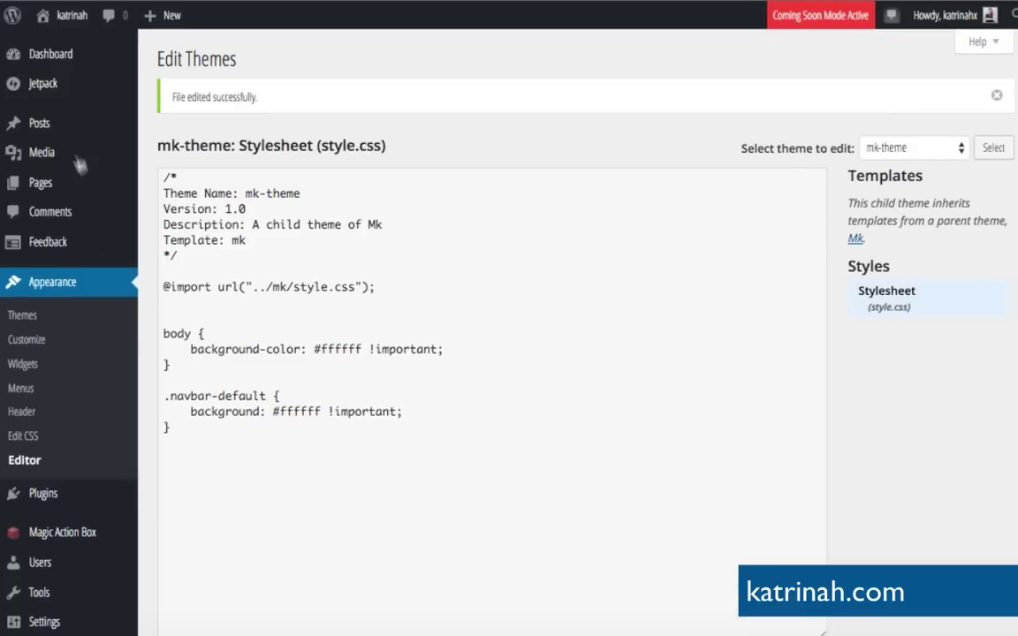
mouse_move(69, 16)
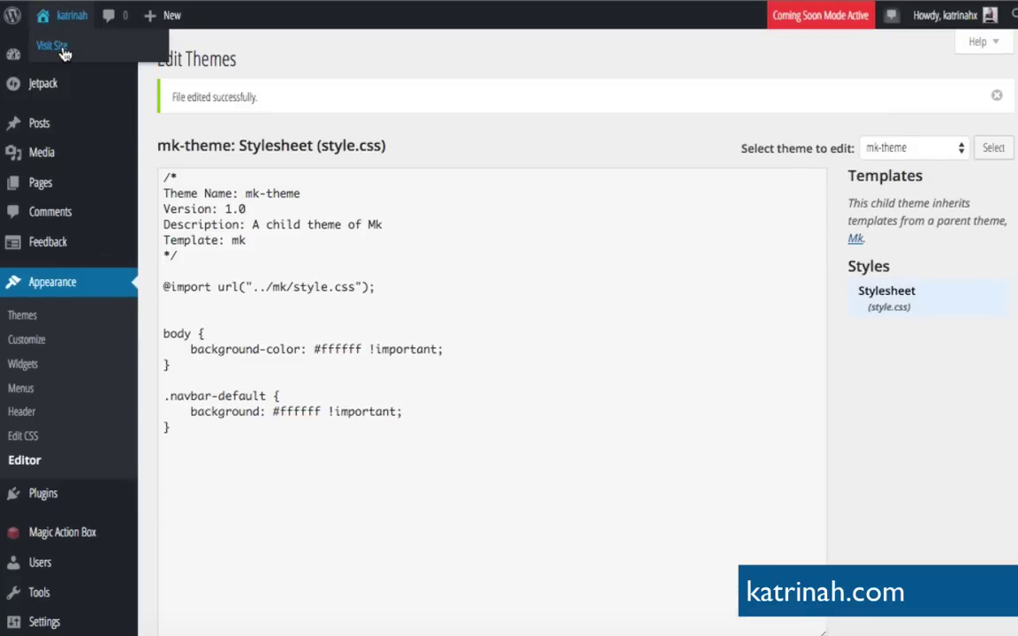
left_click(53, 46)
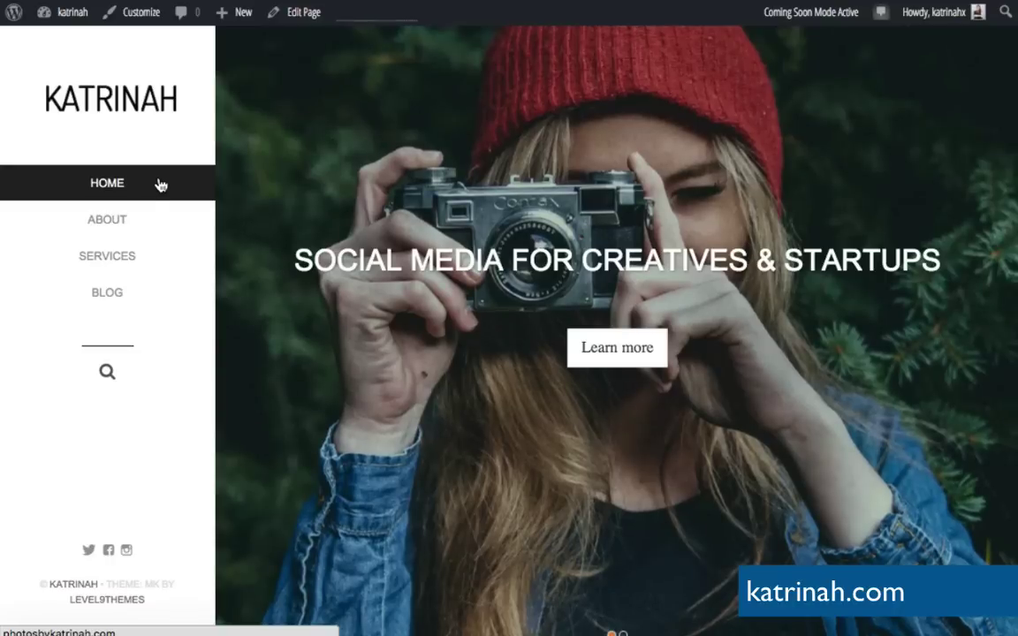
- Inspect the active HOME link, preview its a.active background as #ffffff, and copy the rule
right_click(49, 182)
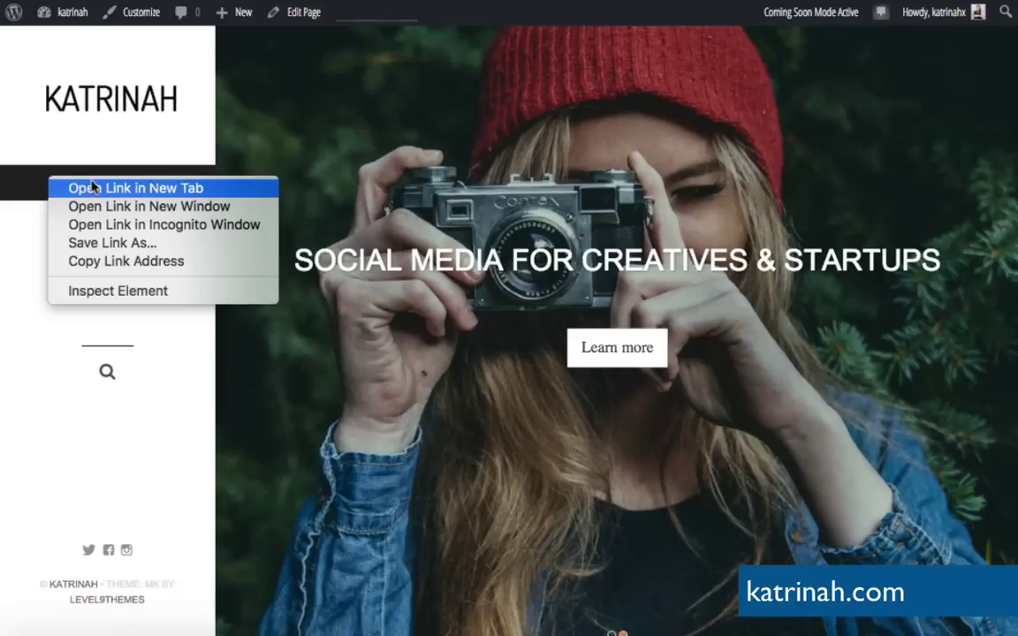
key("Escape")
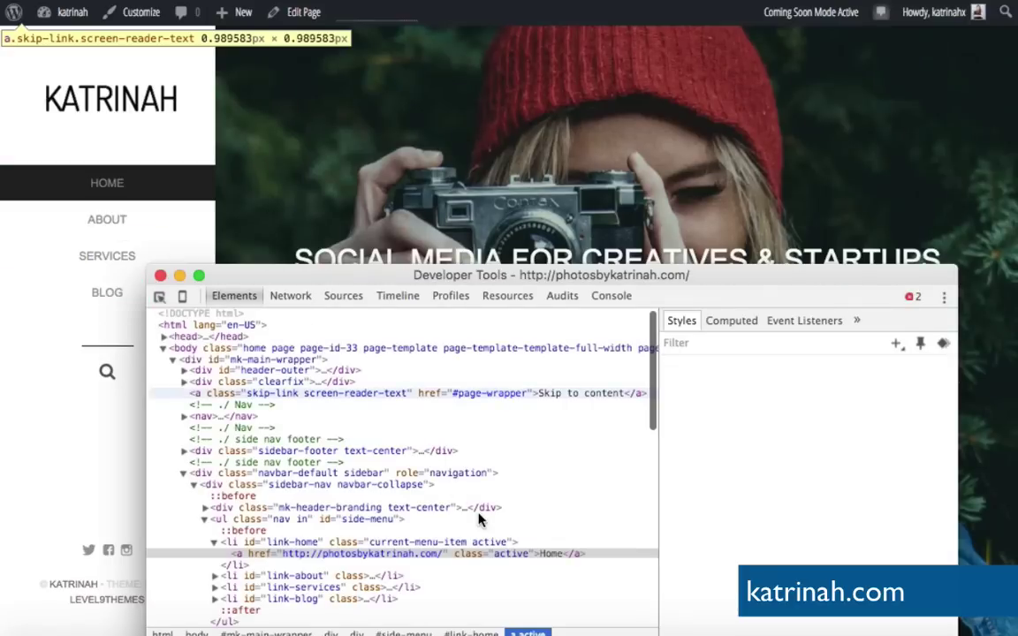
scroll(480, 520, "down", 5)
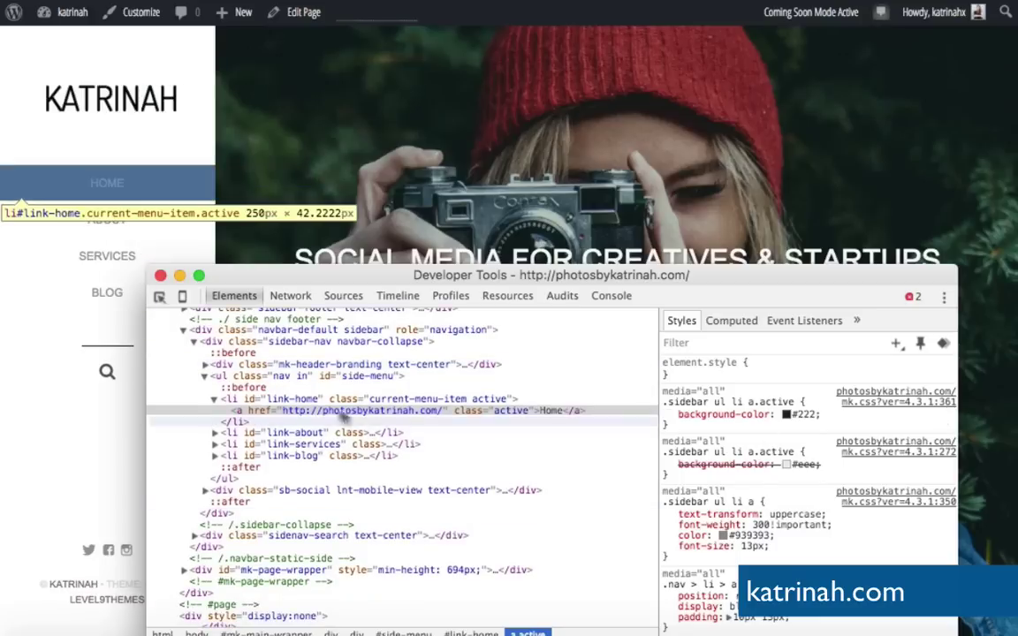
left_click(233, 403)
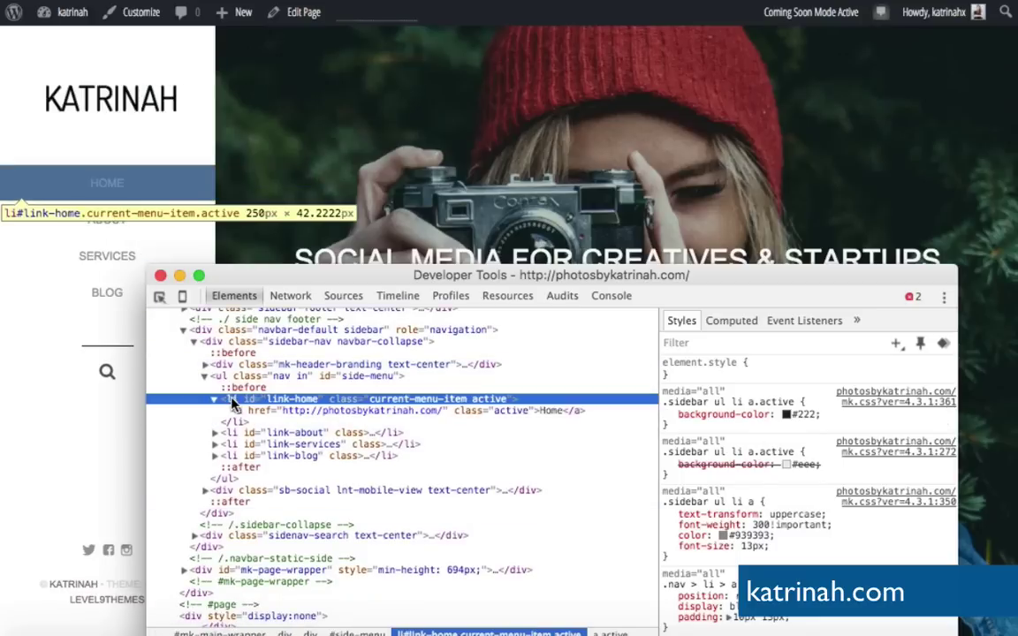
left_click(244, 412)
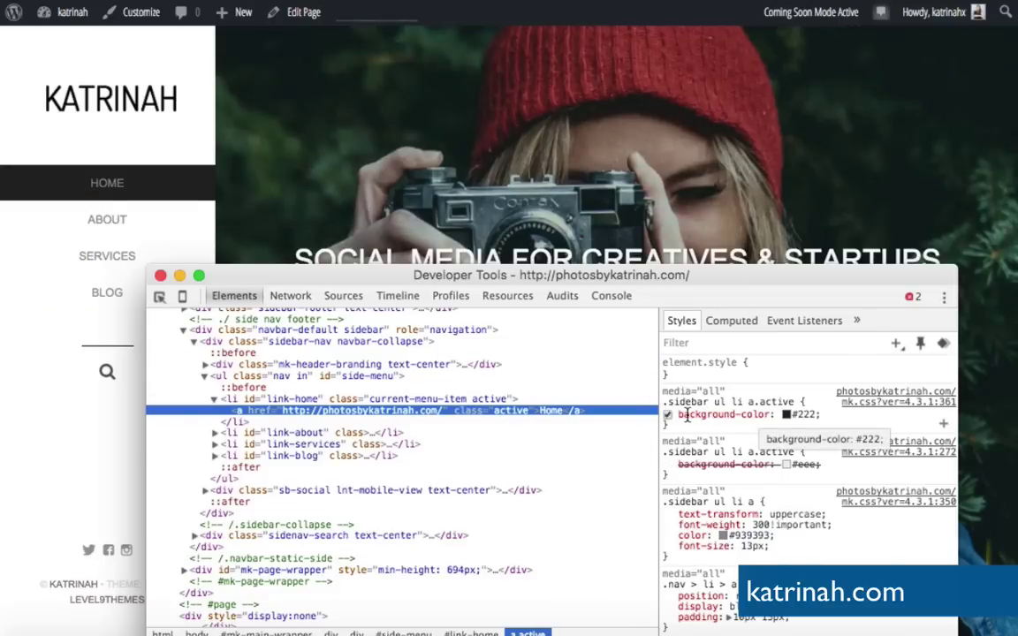
left_click(803, 414)
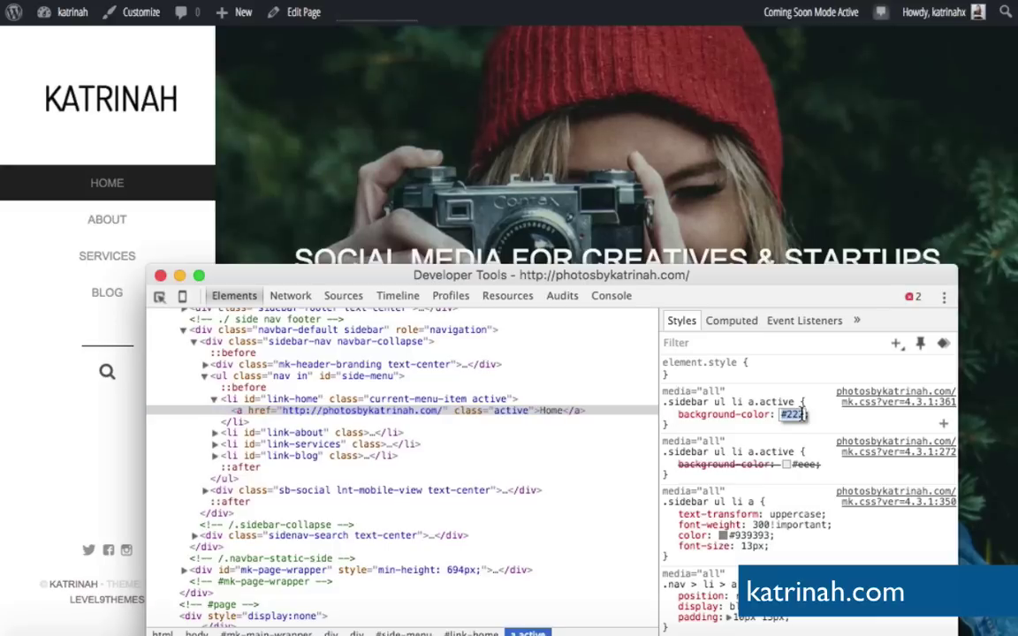
type("#ffffff")
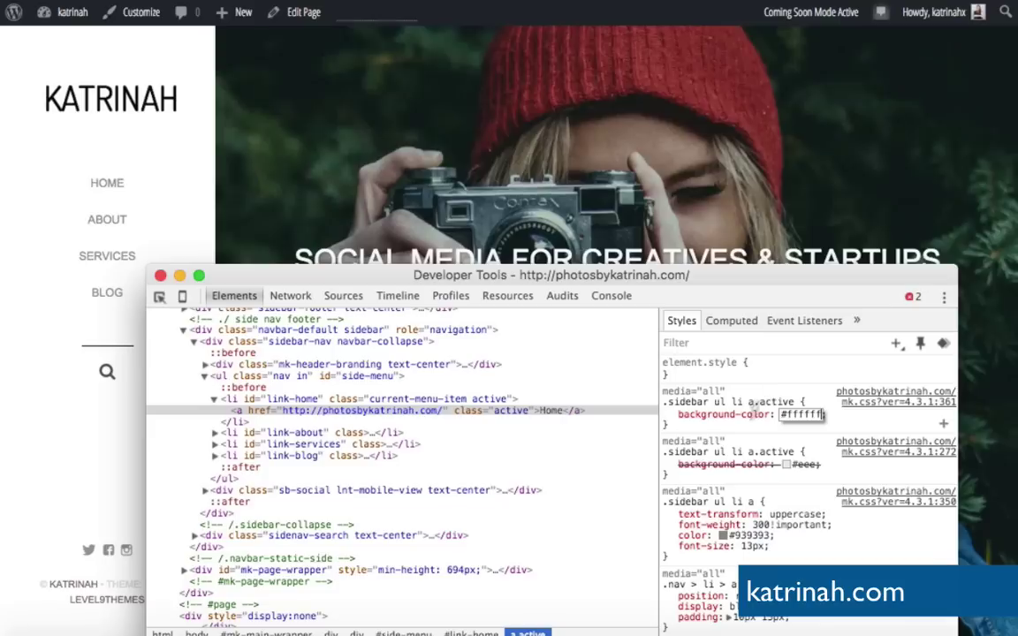
left_click(670, 430)
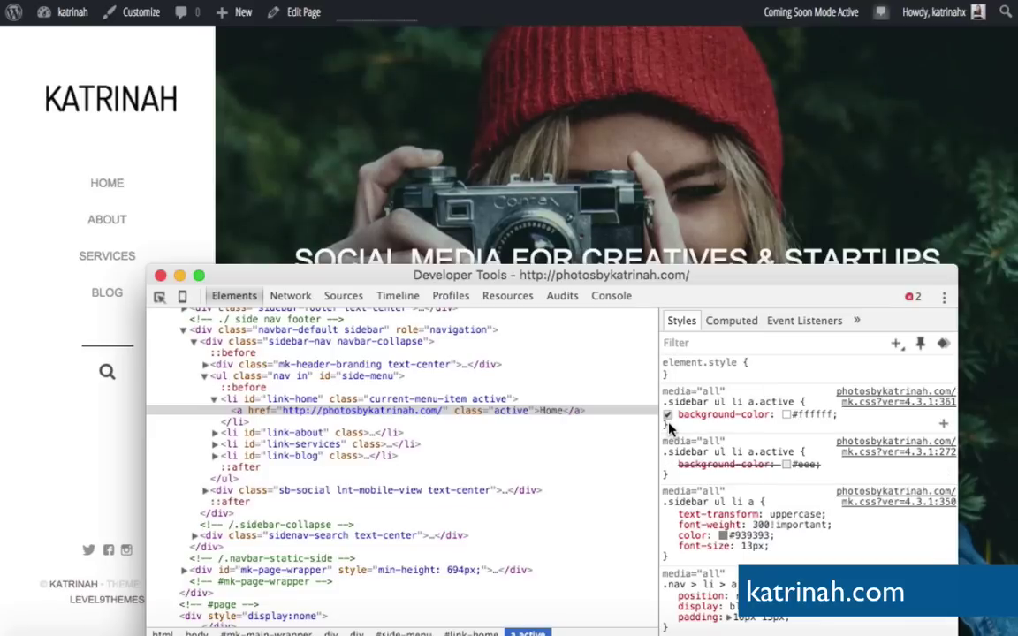
left_click_drag(665, 427, 663, 402)
key("ctrl+c")
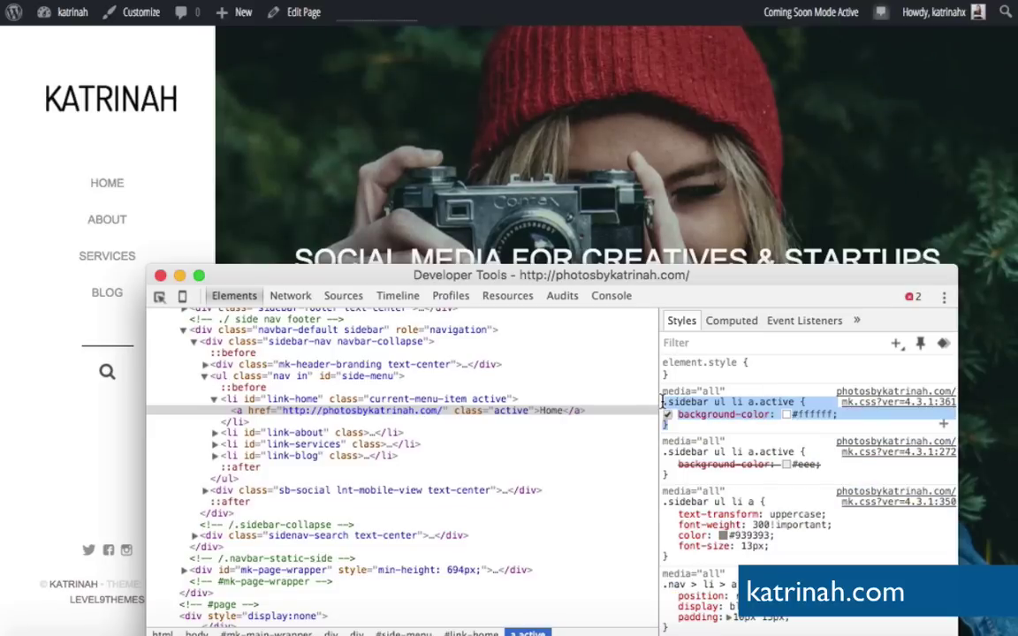
left_click(160, 276)
- Open the mk-theme style.css in the Appearance > Editor theme editor
mouse_move(62, 14)
left_click(58, 44)
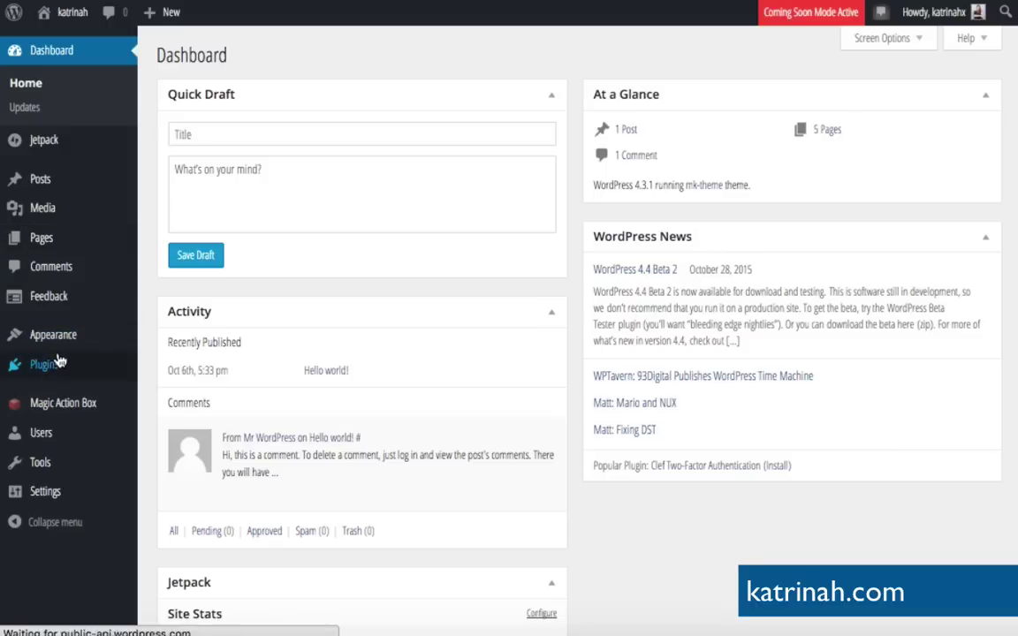
mouse_move(62, 340)
left_click(160, 483)
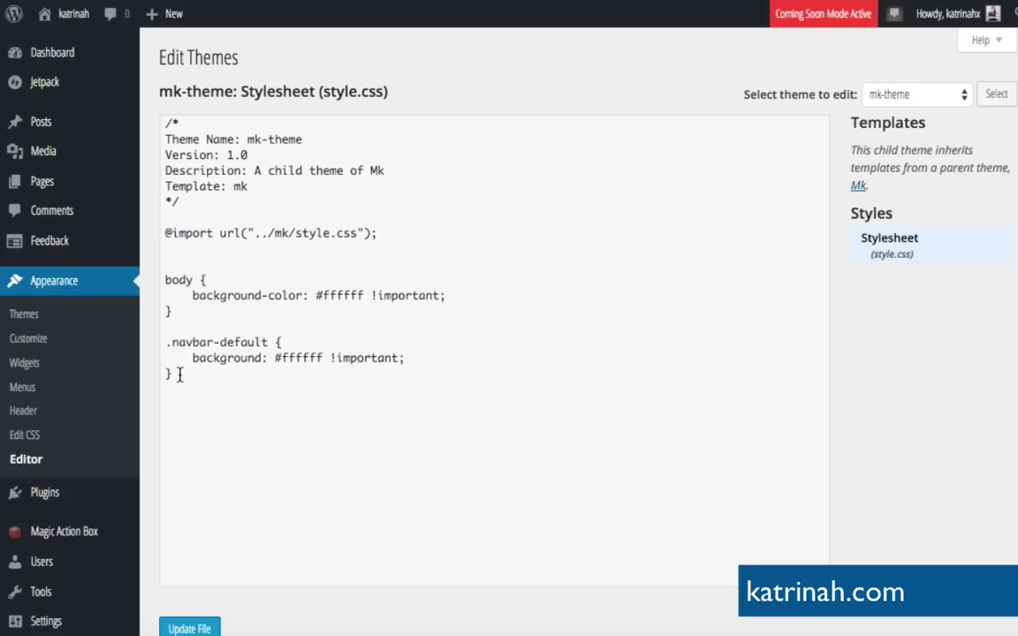
- Append the .sidebar ul li a.active rule with background-color #ffffff !important and save style.css
left_click(179, 374)
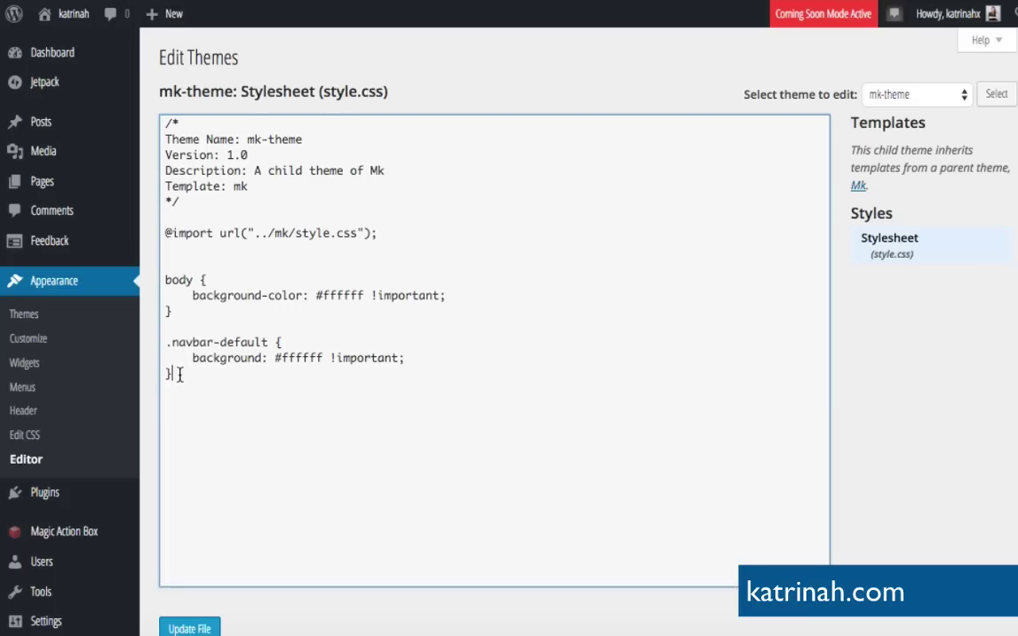
key("ctrl+v")
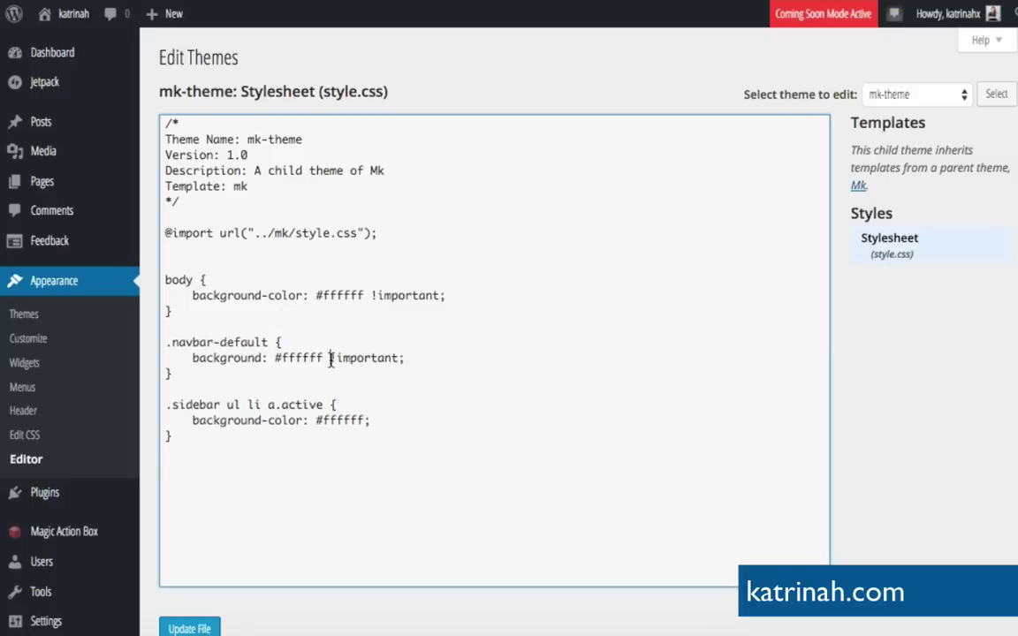
left_click_drag(330, 358, 451, 352)
key("ctrl+c")
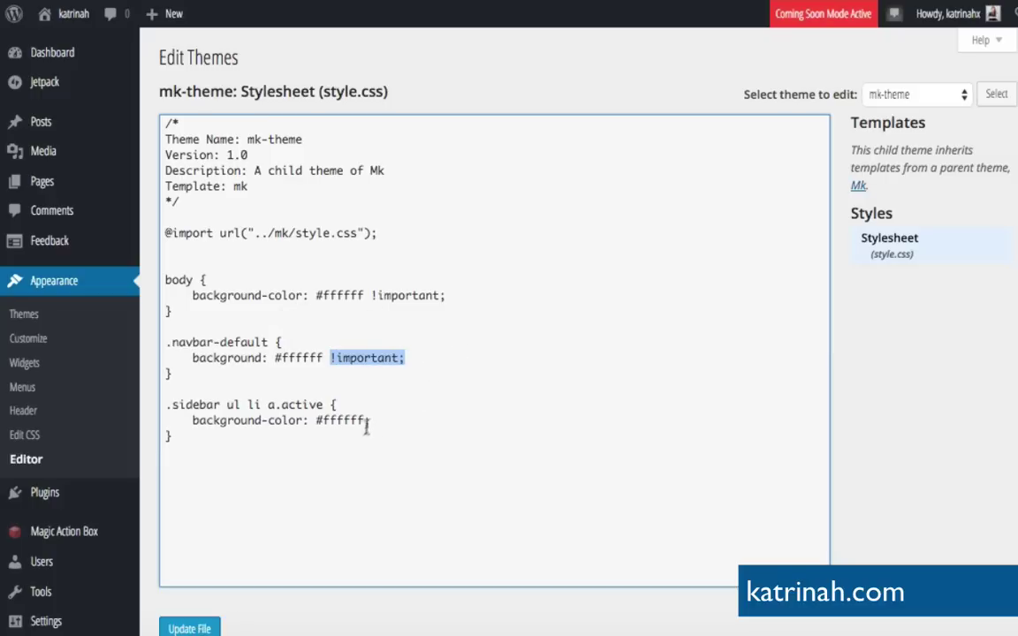
left_click(372, 420)
key("BackSpace")
key("ctrl+v")
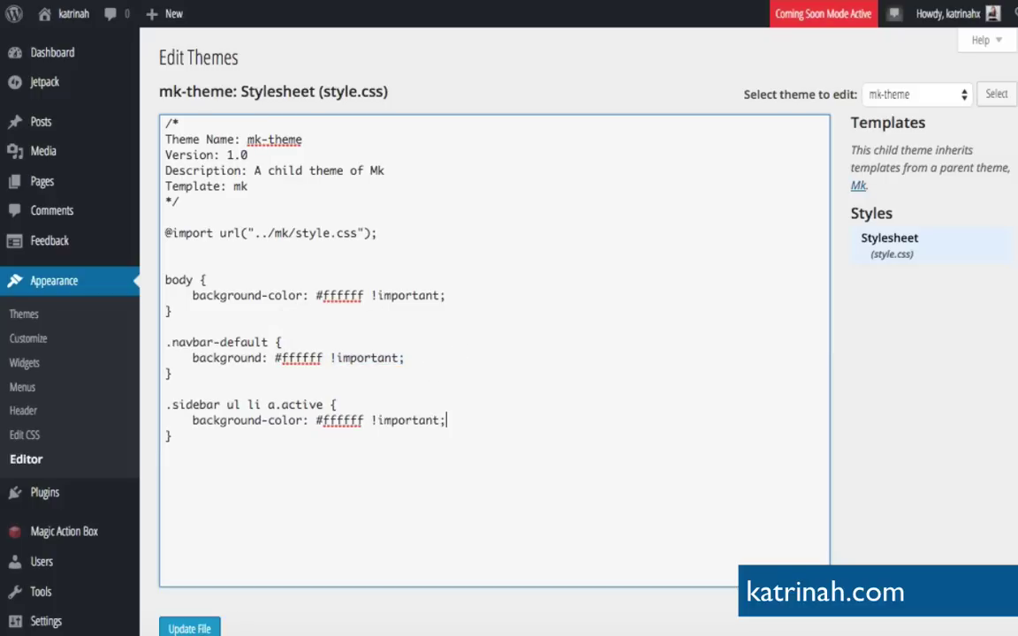
scroll(388, 431, "down", 2)
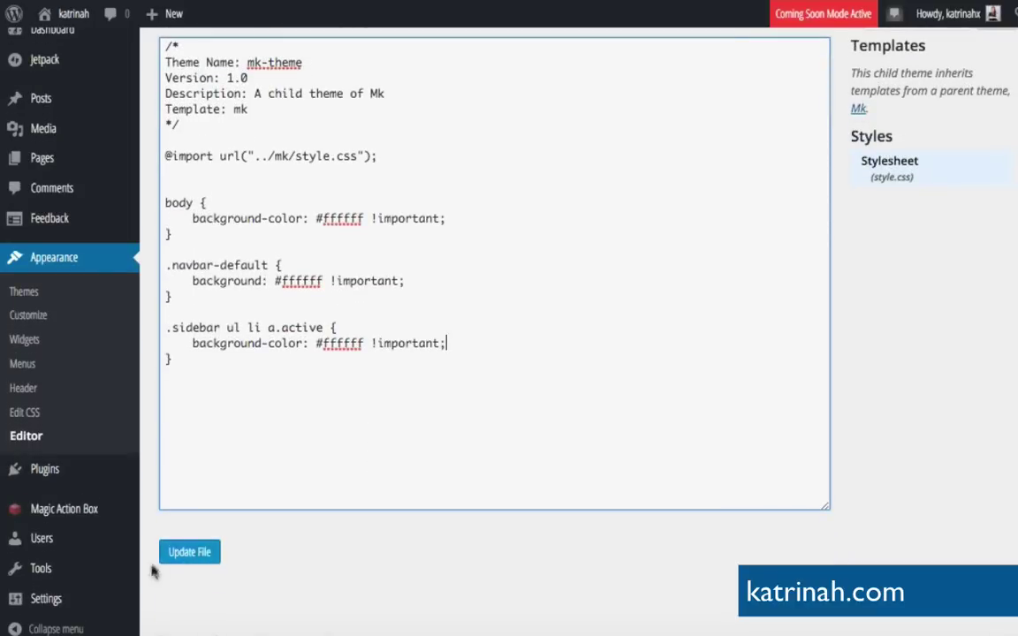
left_click(191, 553)
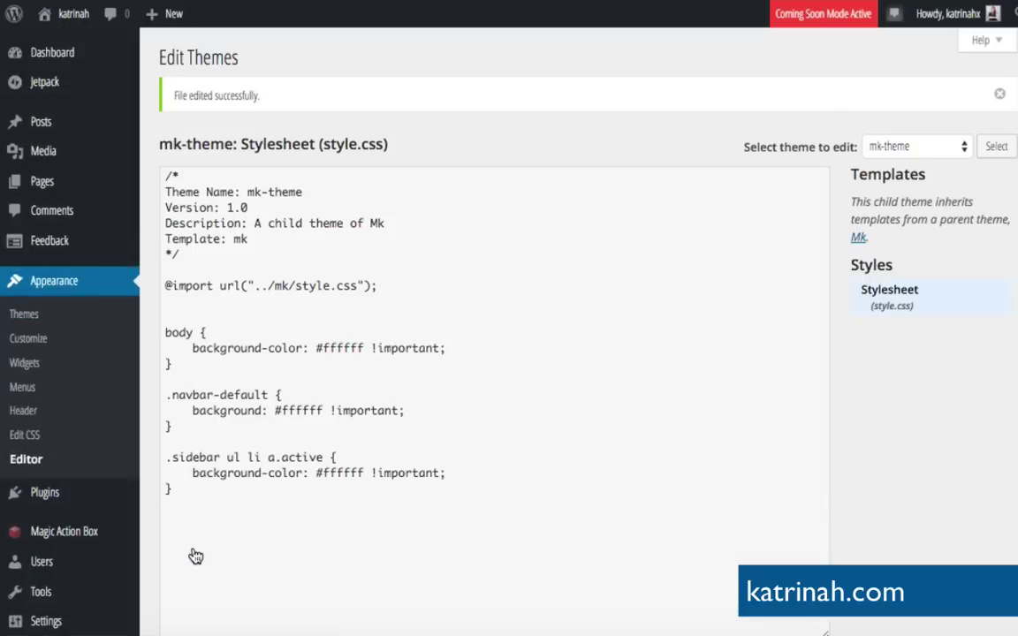
mouse_move(73, 13)
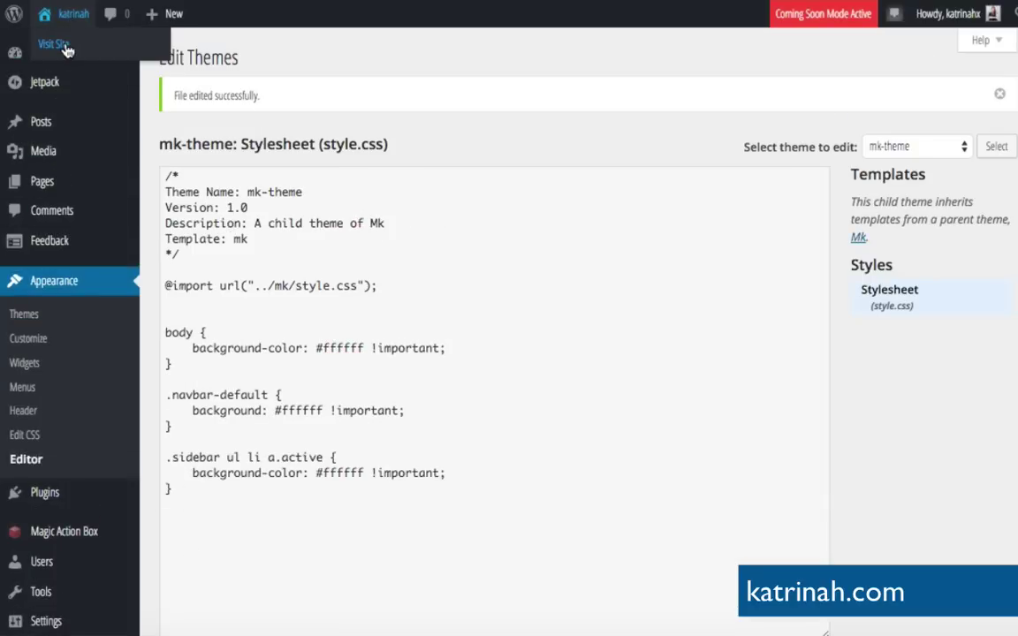
- Visit the live site and inspect the HOME menu link's element
left_click(55, 45)
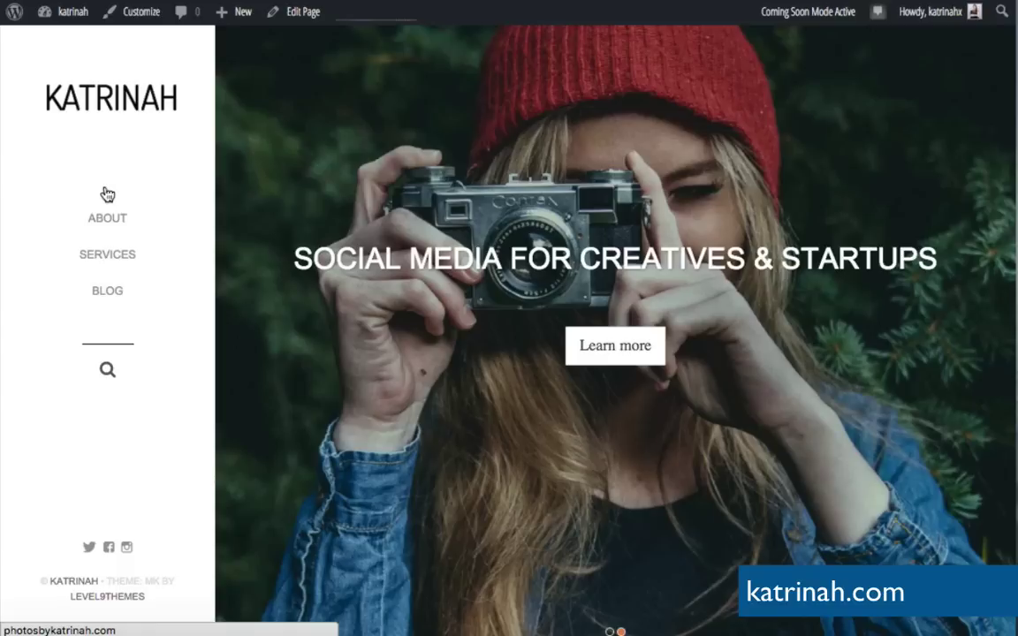
right_click(106, 193)
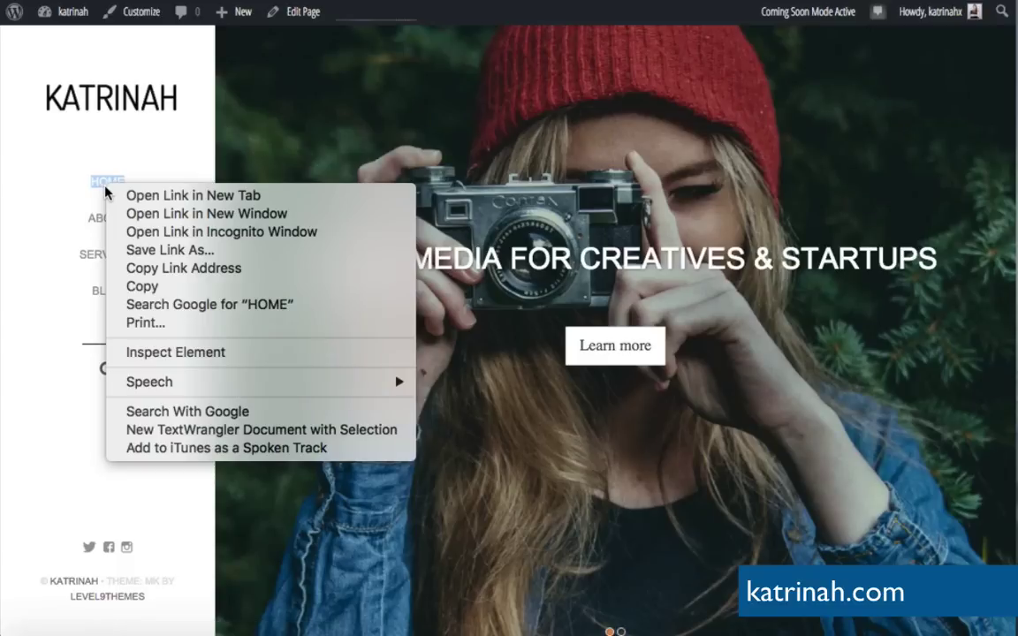
left_click(136, 353)
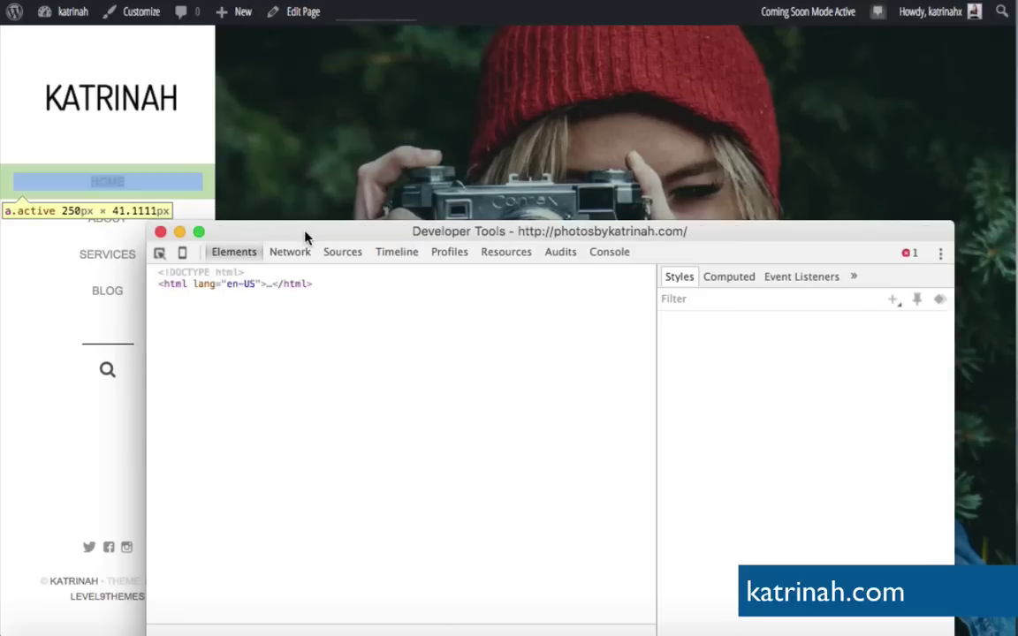
- Reposition and shorten the DevTools window to show the HOME link's white a.active rule
left_click_drag(305, 234, 262, 232)
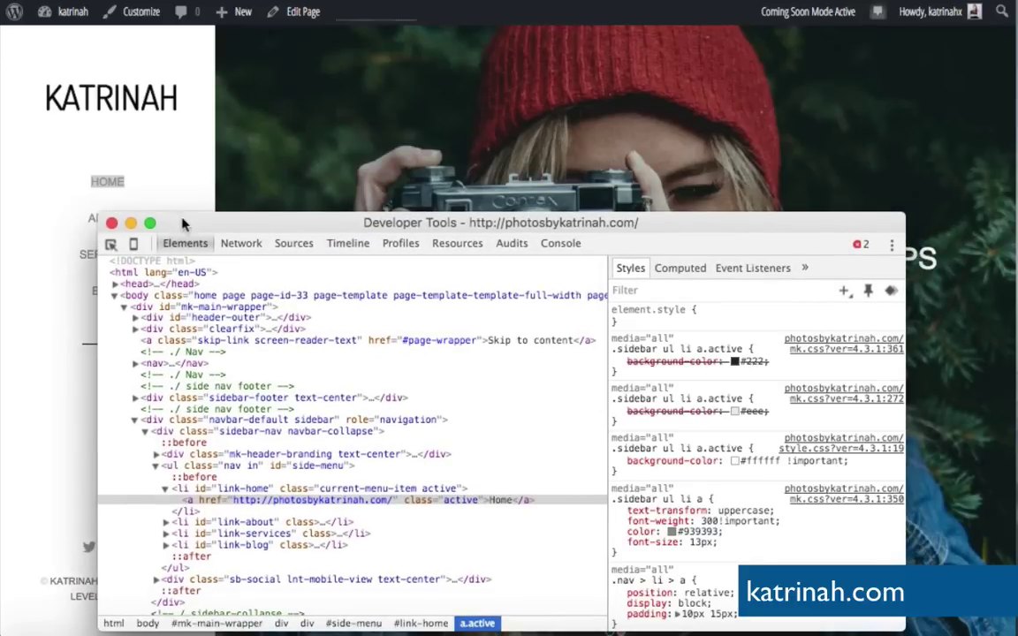
left_click_drag(167, 228, 211, 213)
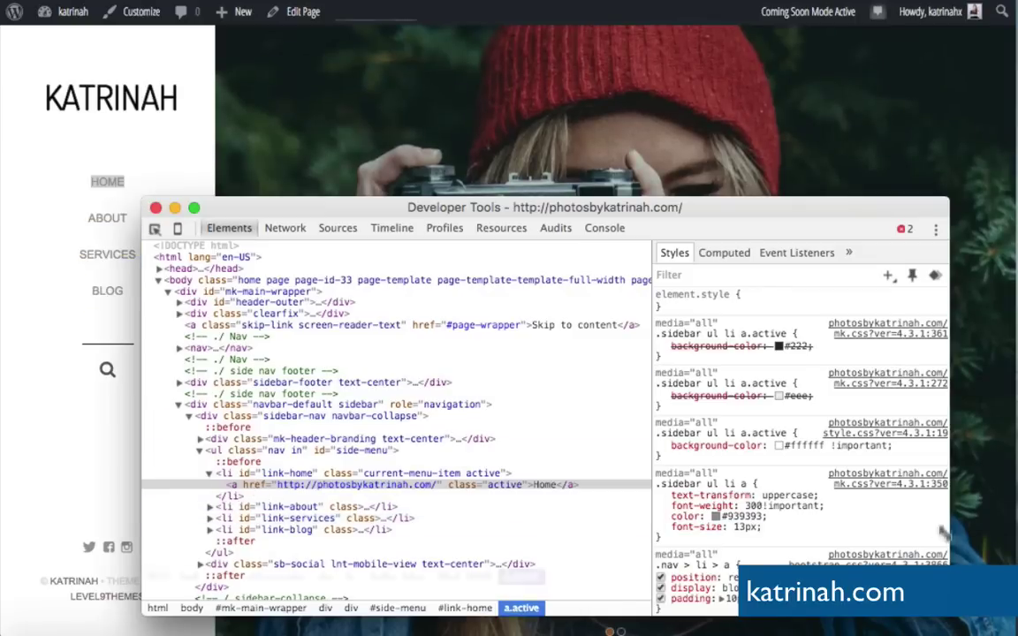
left_click_drag(949, 615, 955, 437)
scroll(440, 380, "down", 3)
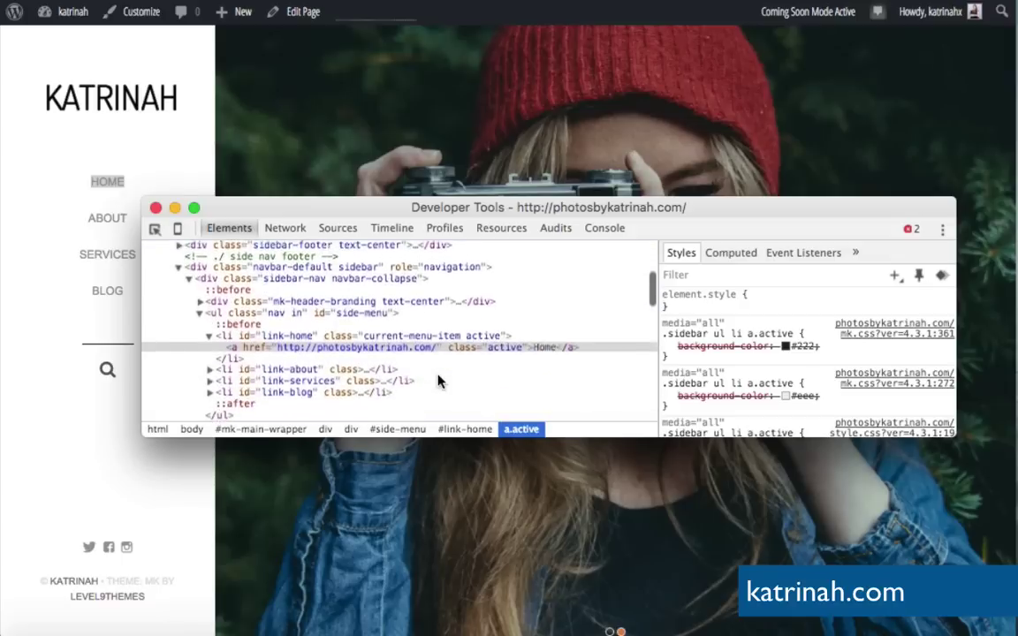
left_click_drag(357, 206, 370, 289)
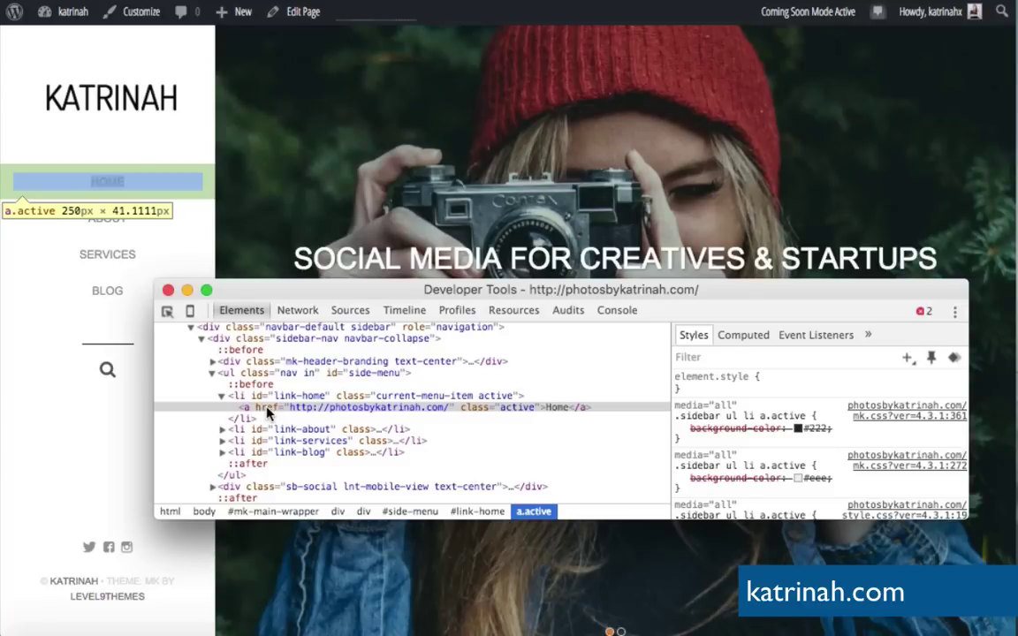
- Force the HOME link's hover state and preview the .nav hover colour as #eeeeee
right_click(267, 412)
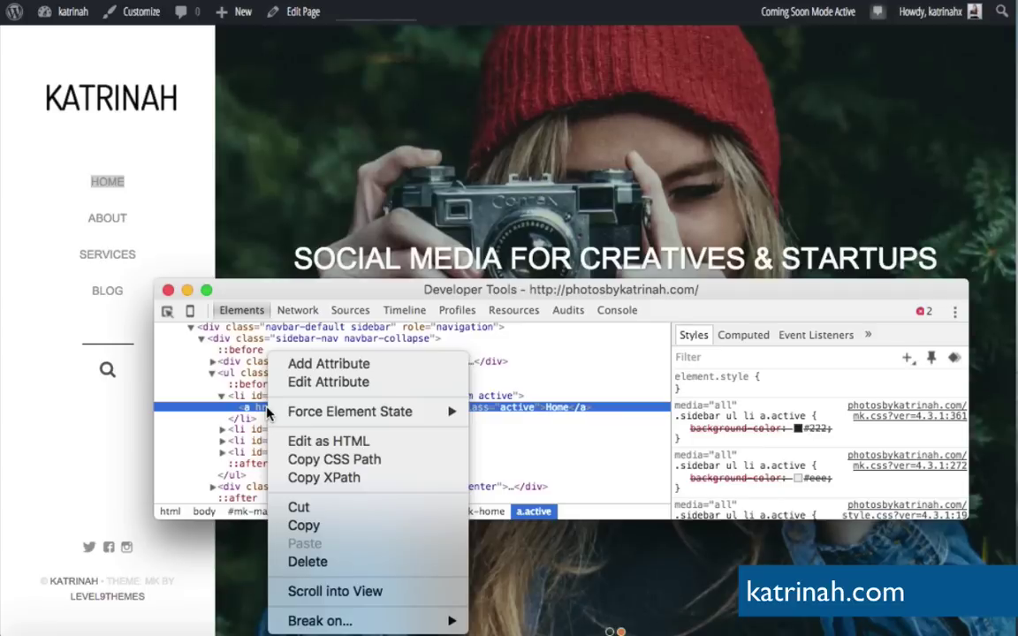
mouse_move(323, 418)
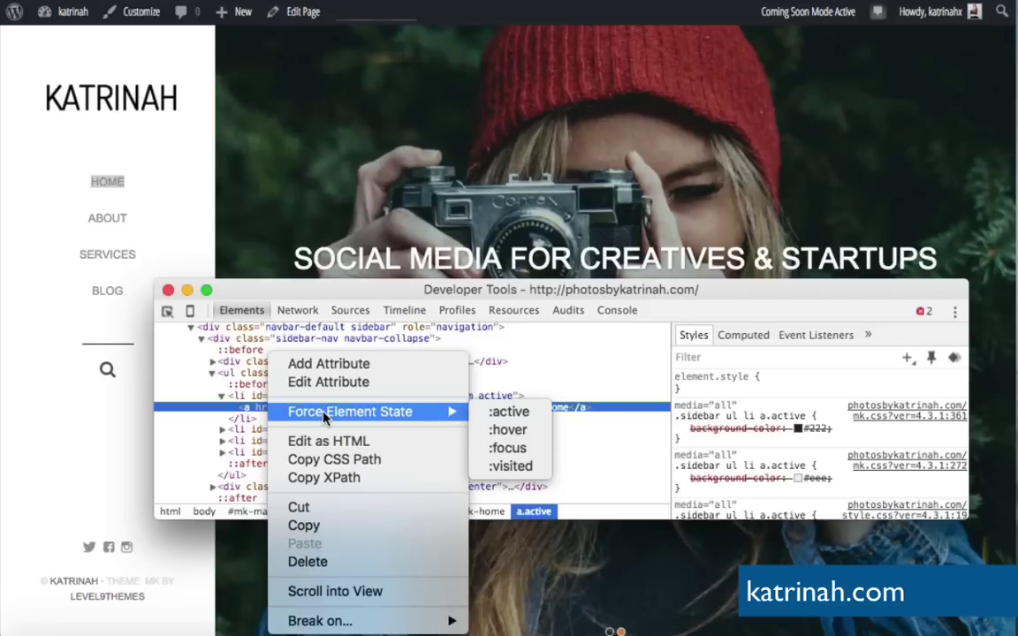
left_click(509, 431)
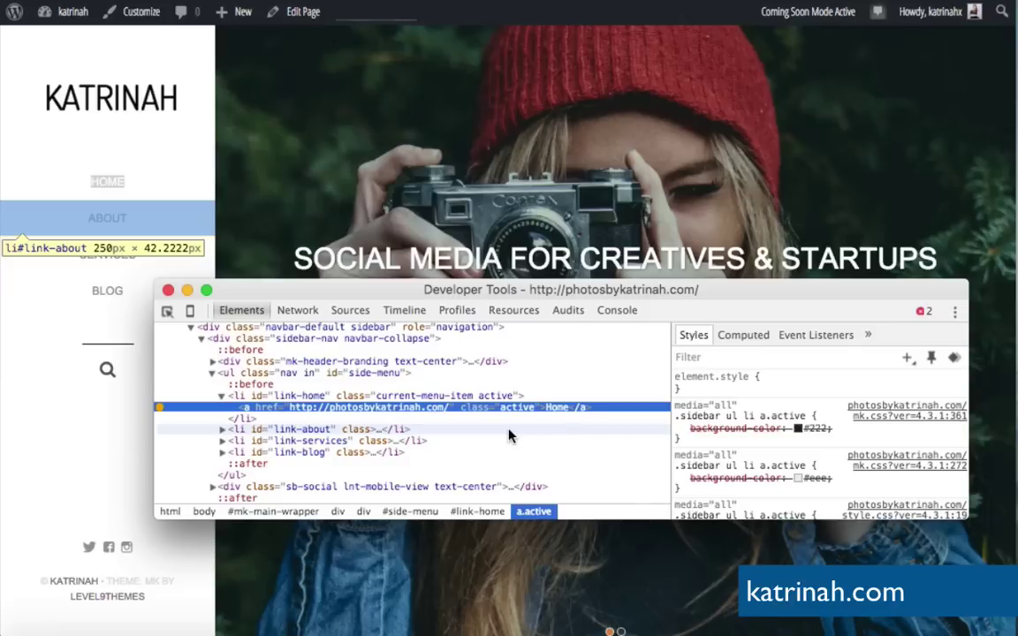
scroll(746, 442, "down", 5)
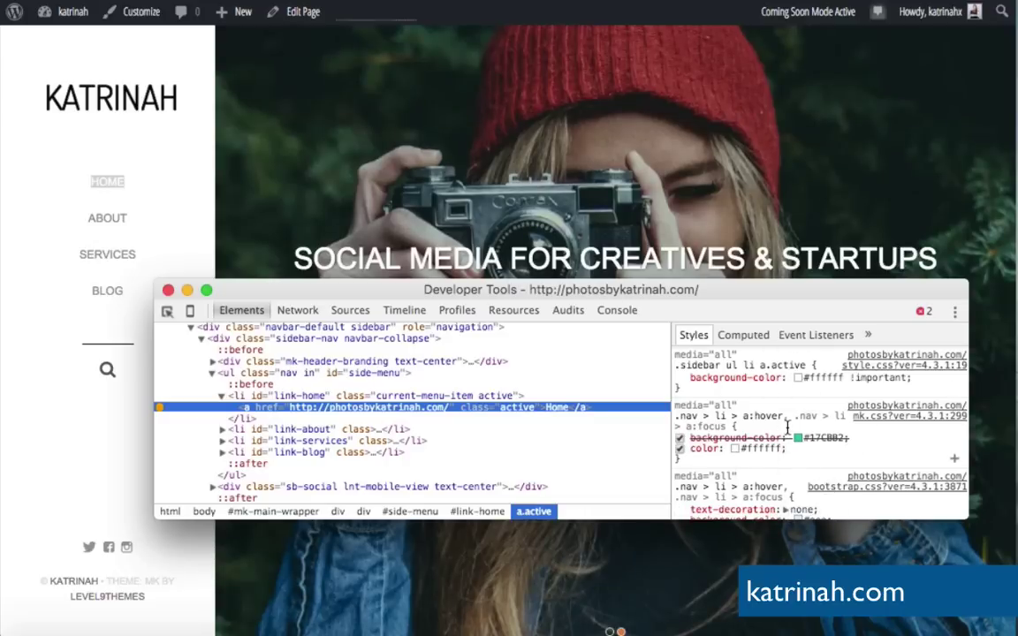
scroll(760, 419, "down", 2)
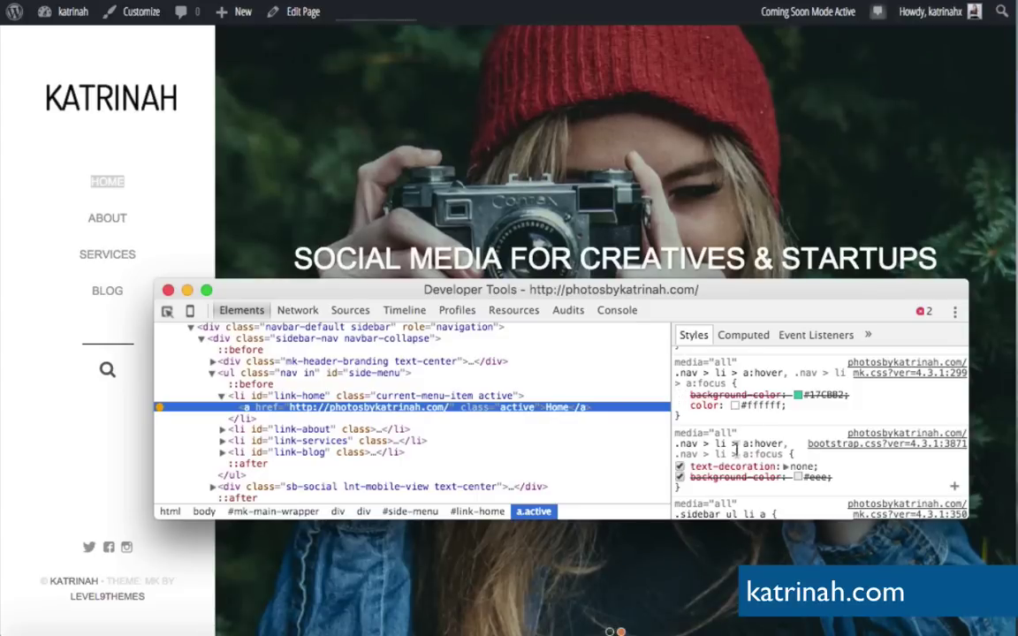
left_click(747, 405)
type("#eeeeee")
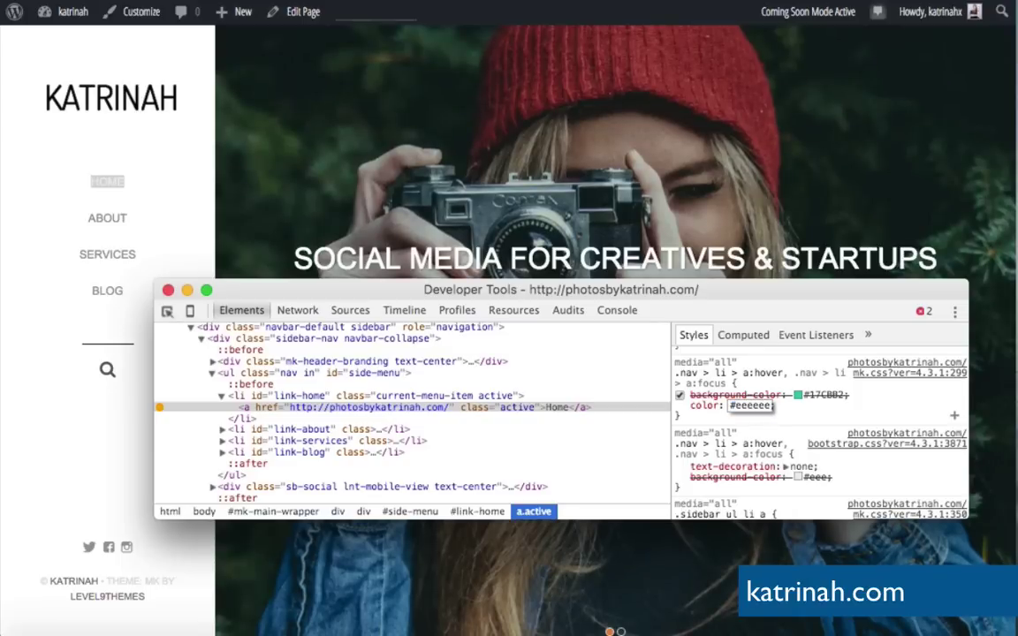
key("Return")
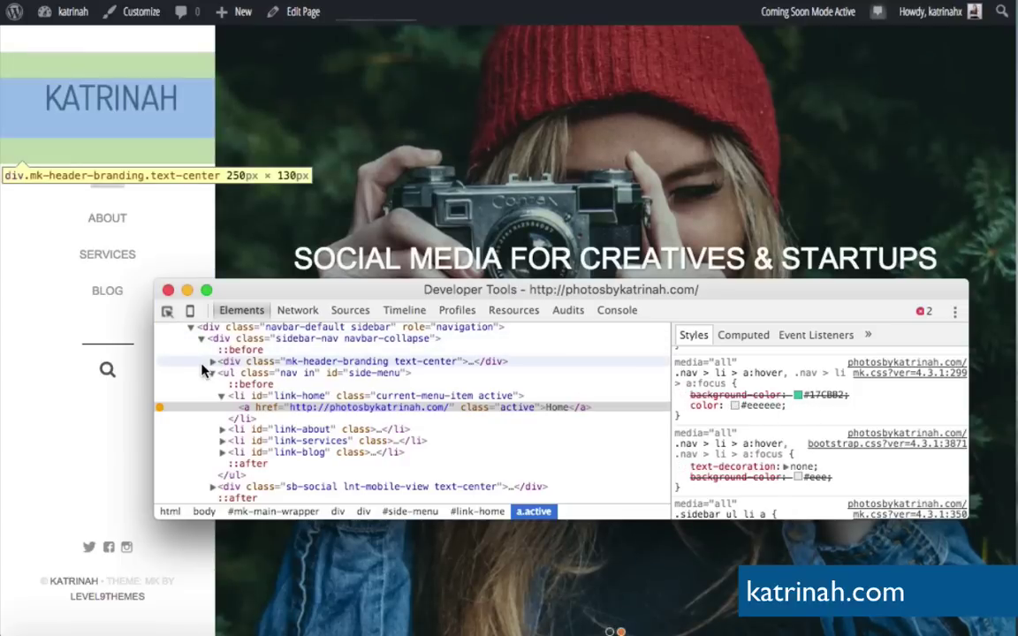
- Check the About link's #939393 grey and change the hover colour to #939393
left_click(222, 430)
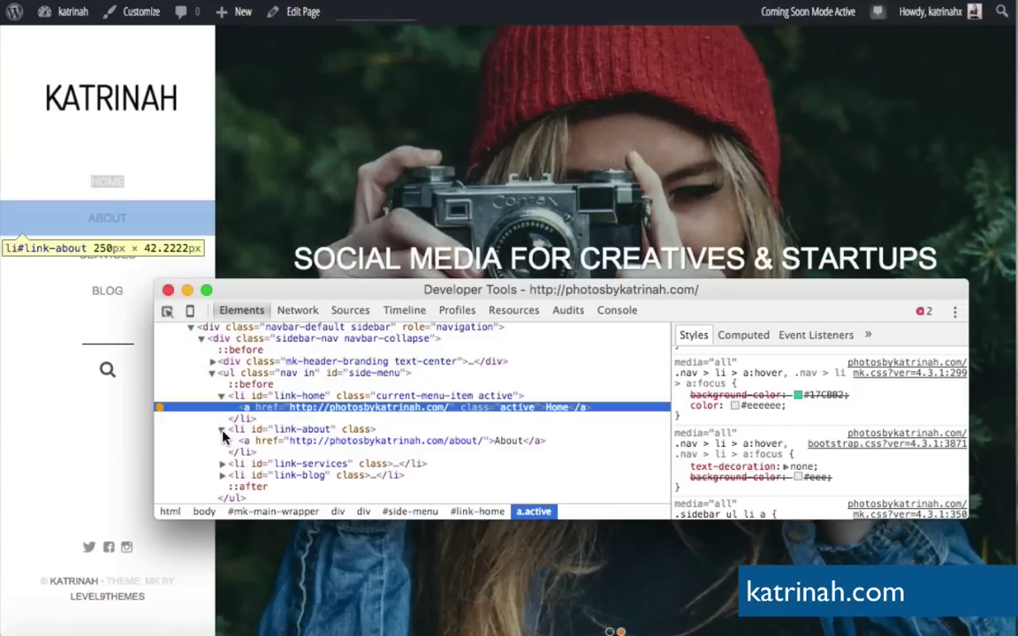
left_click(257, 442)
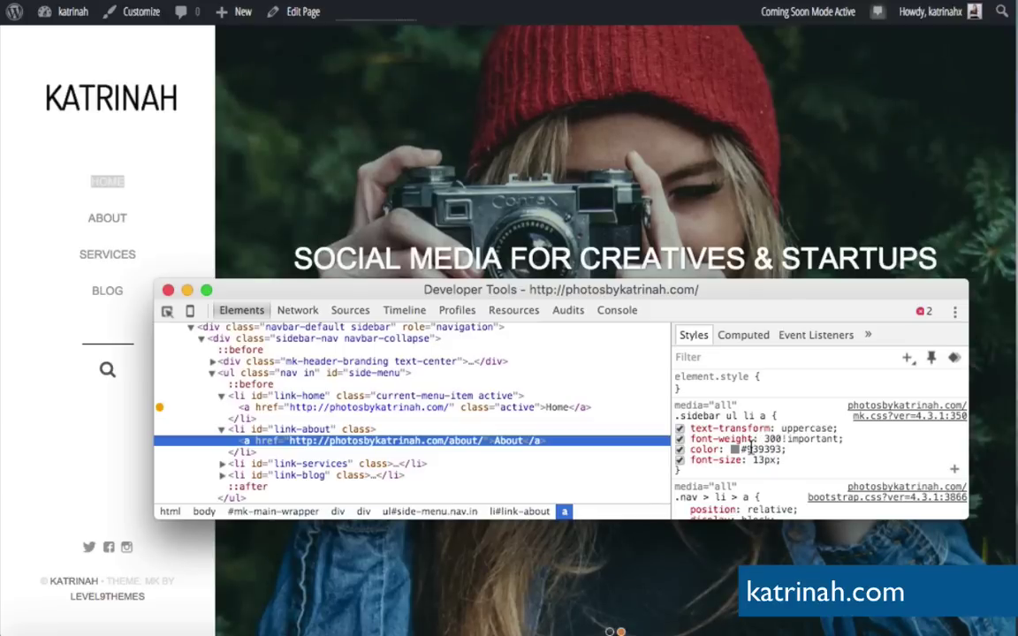
left_click(750, 450)
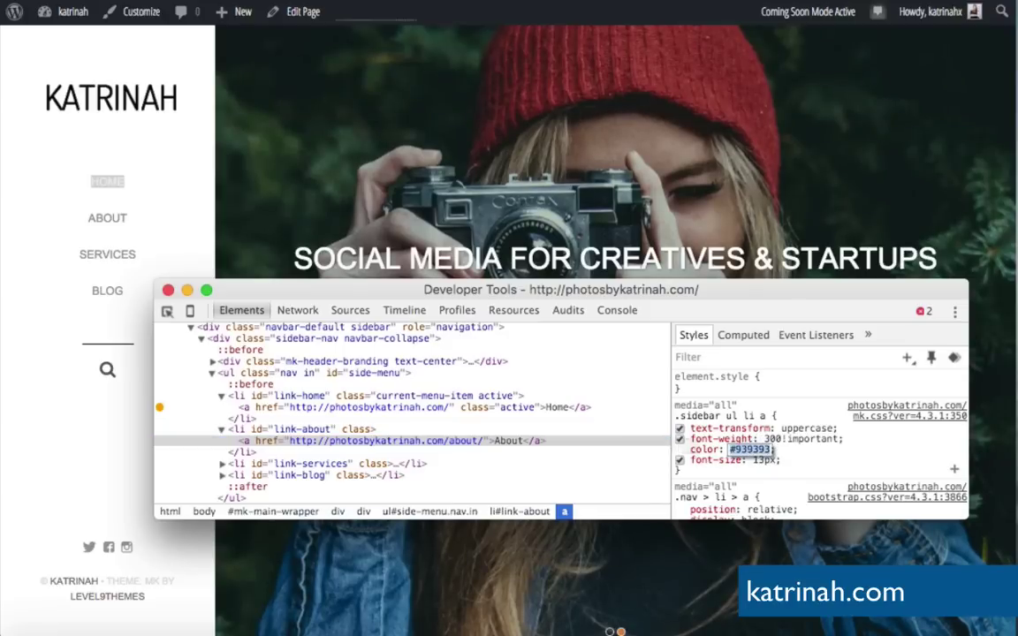
left_click(248, 408)
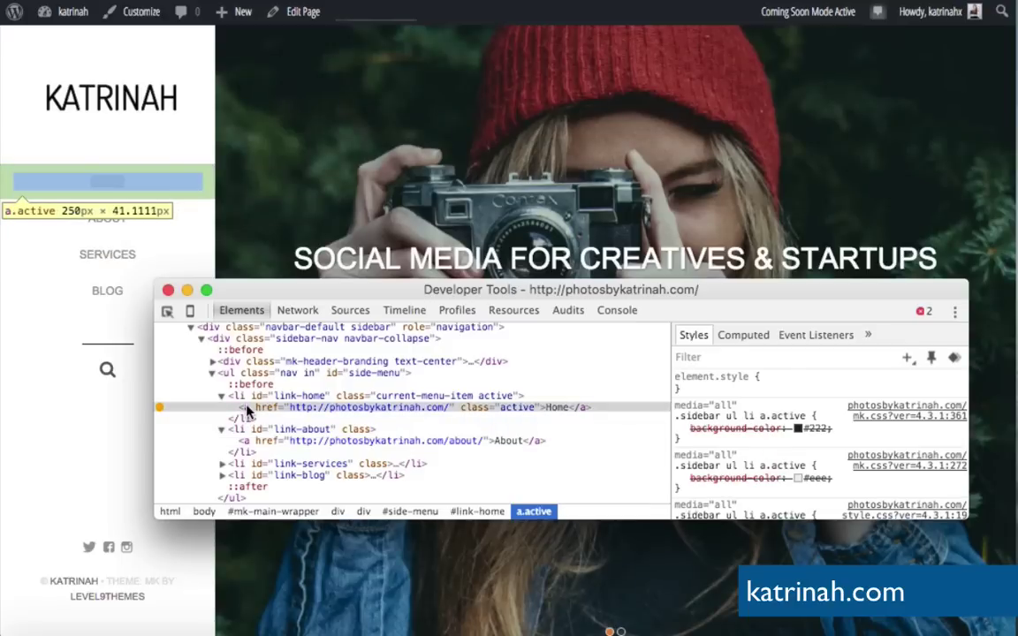
scroll(778, 442, "down", 3)
scroll(778, 442, "down", 3)
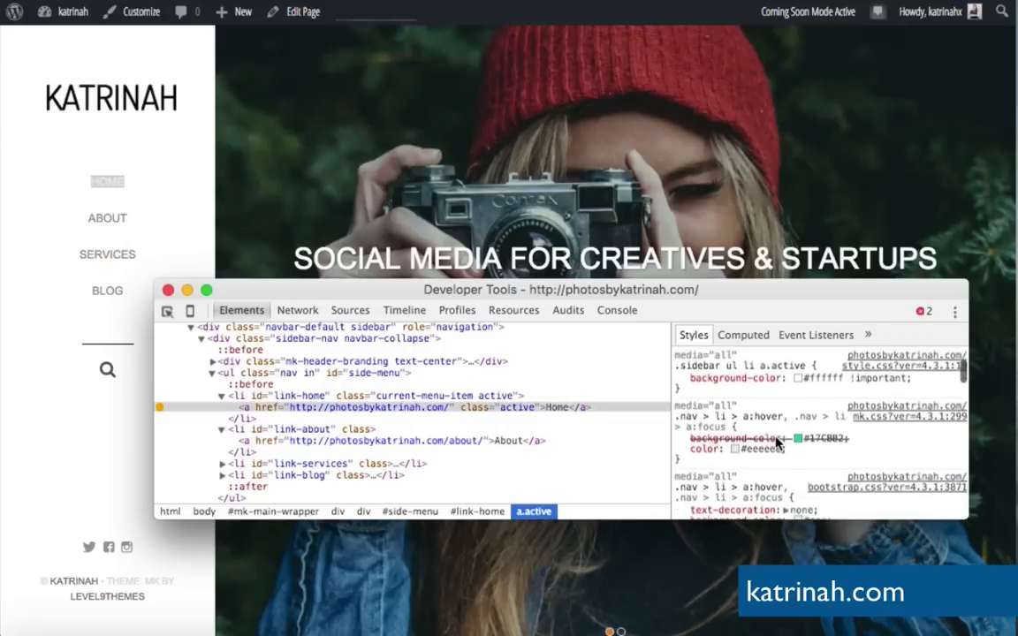
left_click(753, 409)
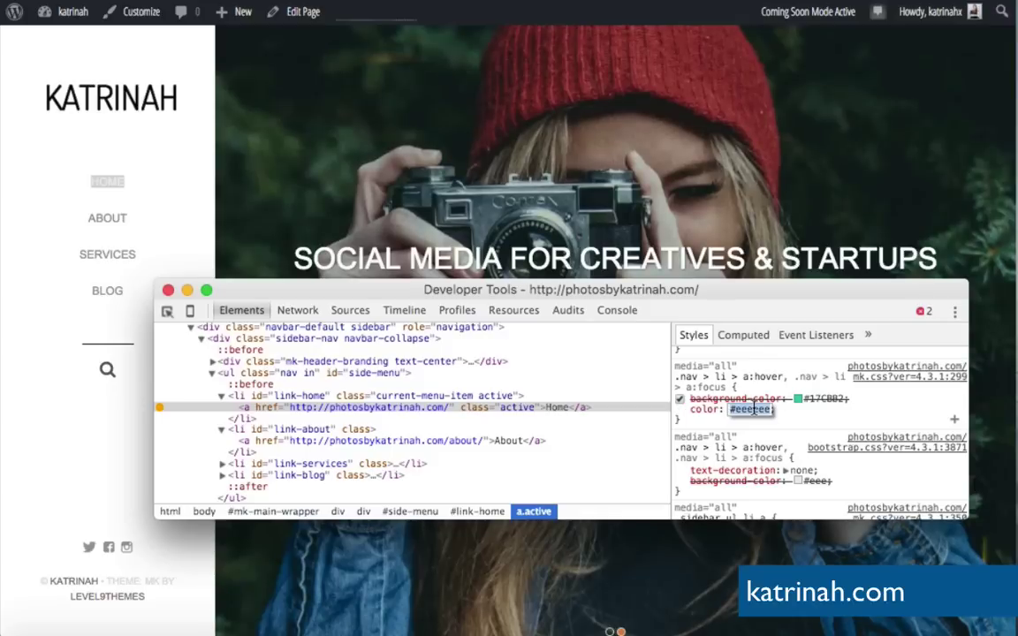
type("#939393")
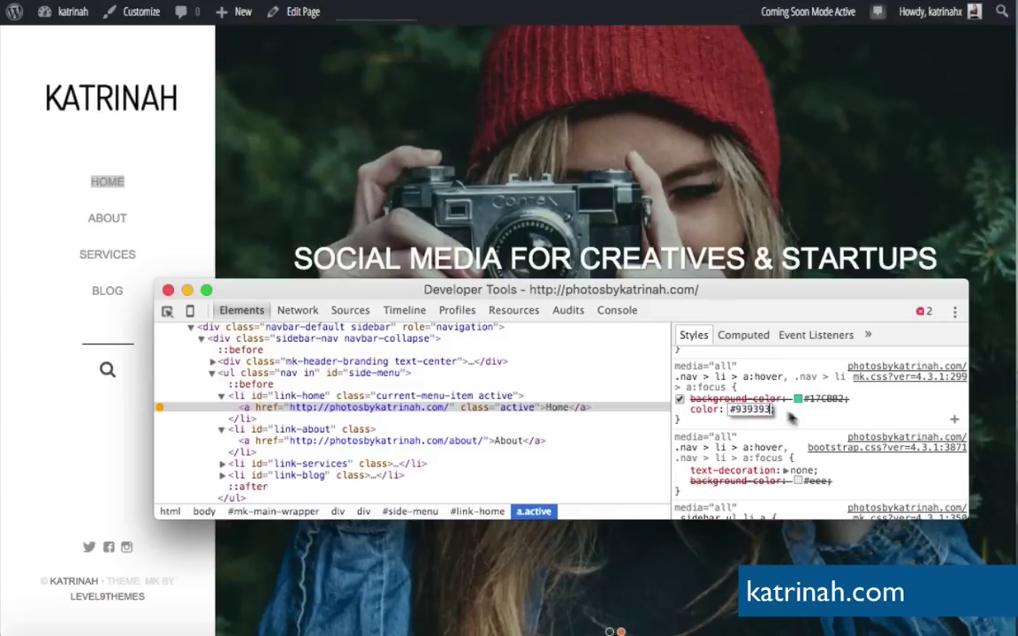
key("Return")
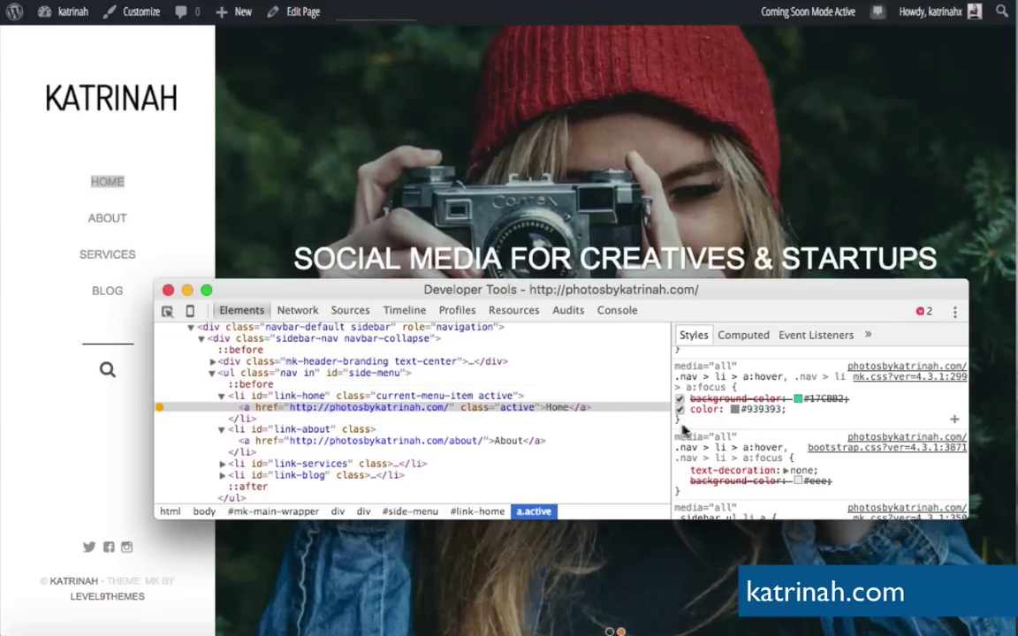
- Copy the .nav hover/focus rule, close DevTools and reopen style.css in the theme editor
left_click_drag(681, 426, 676, 376)
key("ctrl+c")
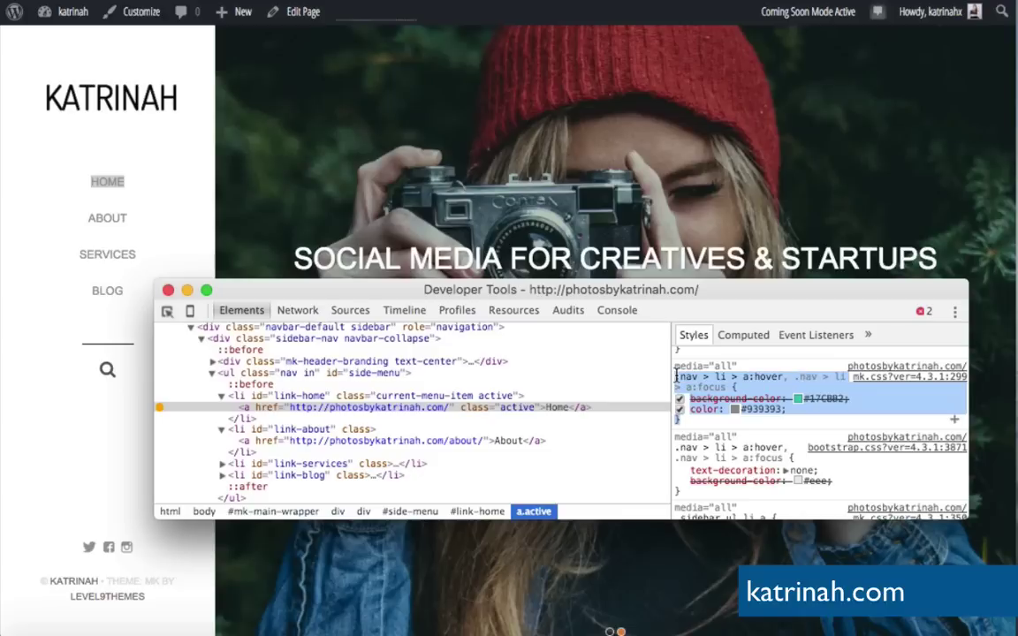
left_click(168, 290)
mouse_move(63, 16)
left_click(69, 49)
mouse_move(55, 343)
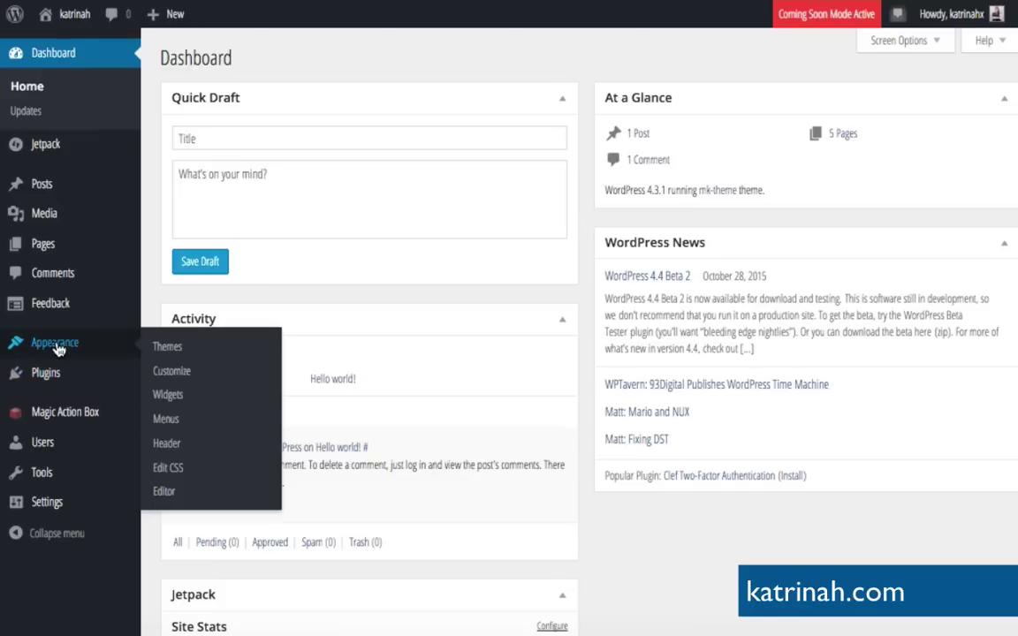
left_click(167, 498)
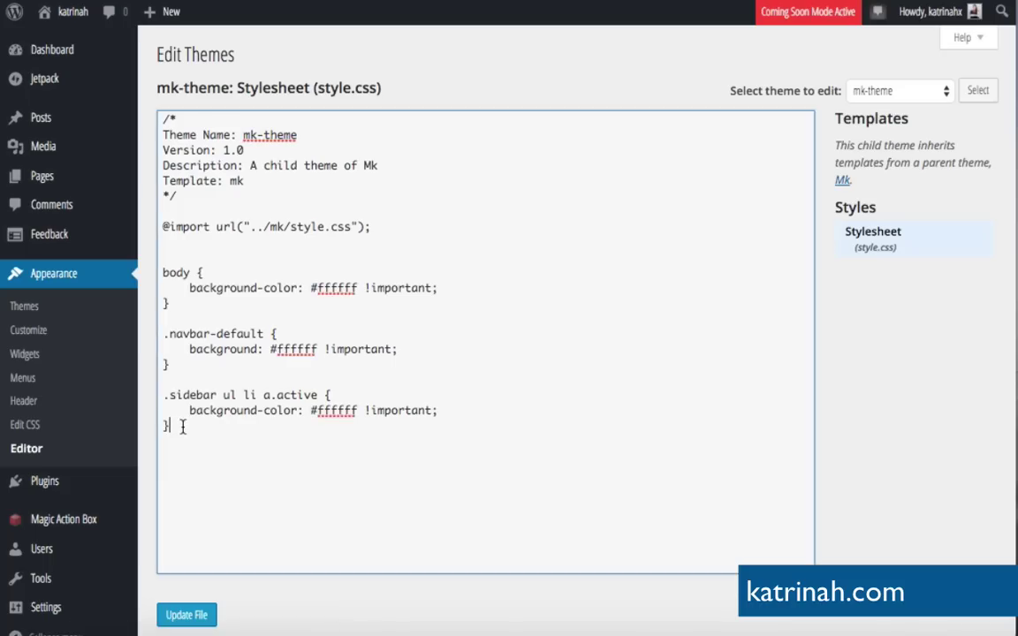
- Paste the .nav hover/focus rule, drop its #17CBB2 background, make color #939393 !important, and save
key("ctrl+v")
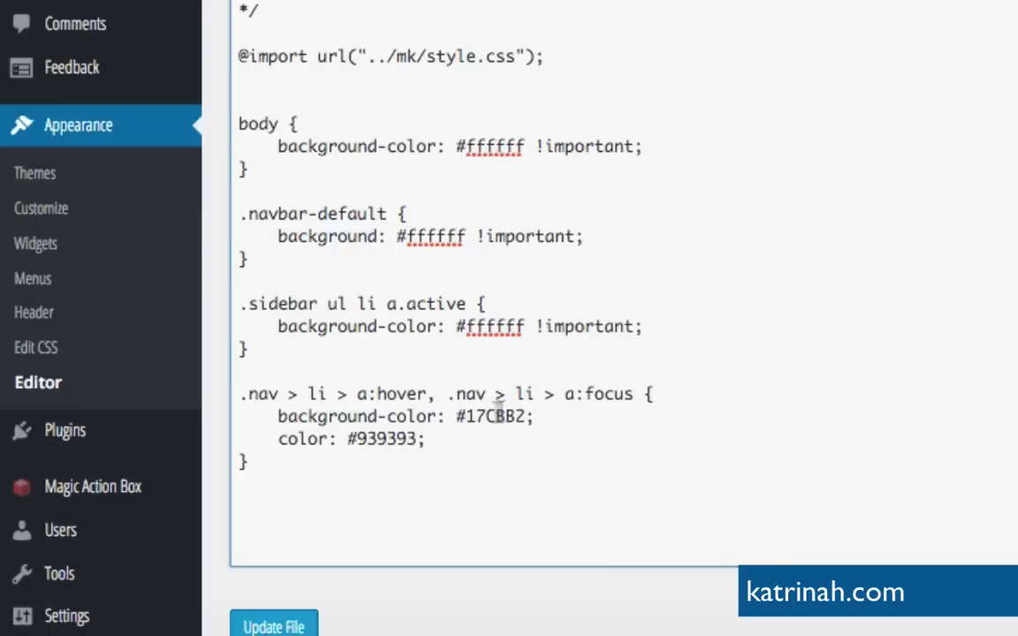
left_click_drag(535, 420, 227, 409)
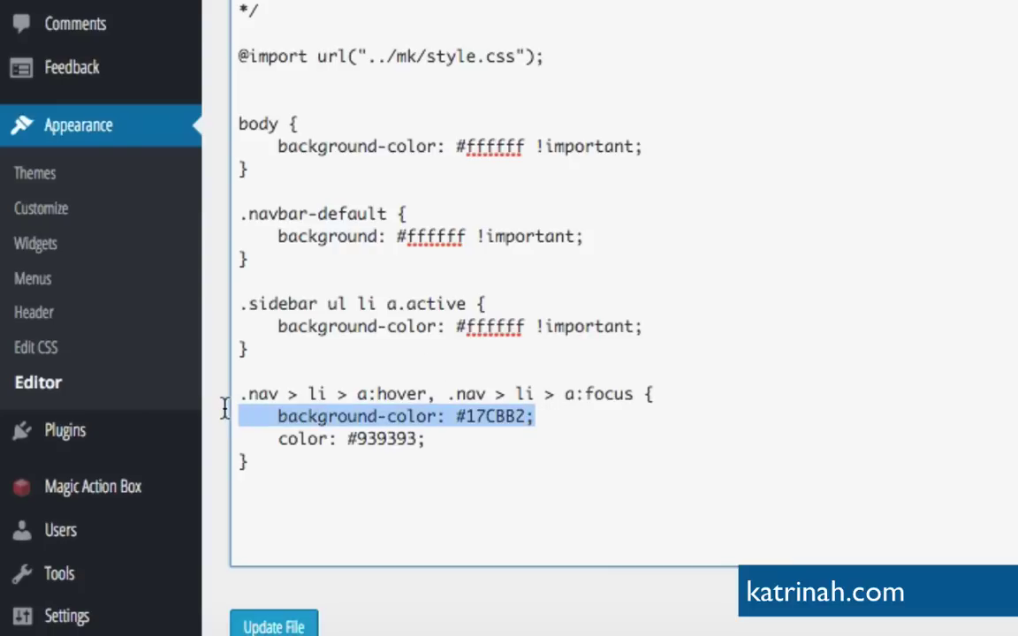
key("BackSpace")
key("BackSpace")
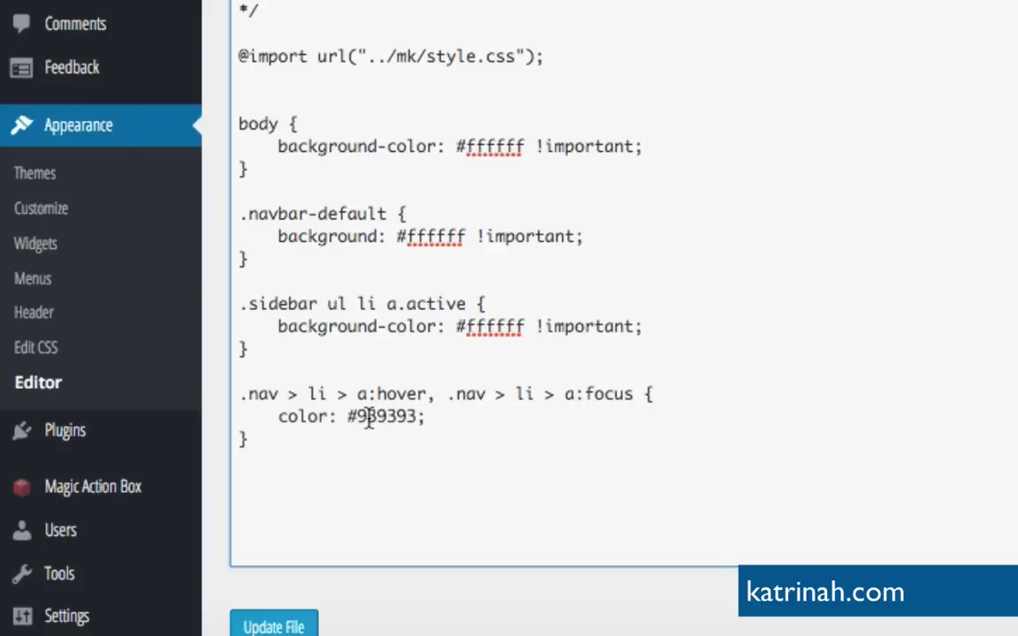
left_click_drag(535, 327, 698, 321)
key("ctrl+c")
left_click(425, 416)
key("BackSpace")
key("ctrl+v")
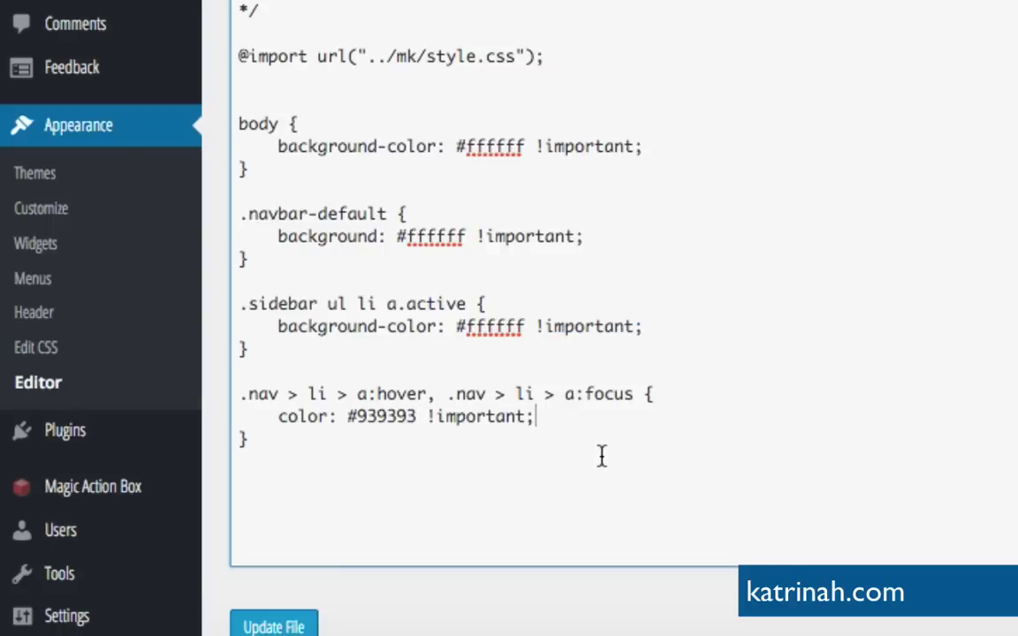
scroll(599, 456, "down", 3)
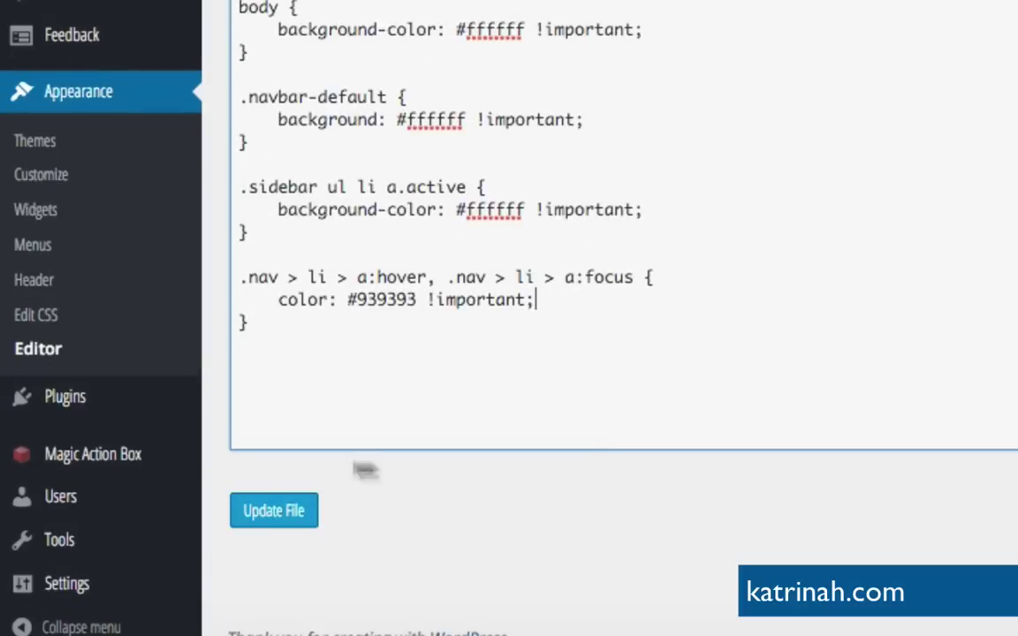
left_click(263, 523)
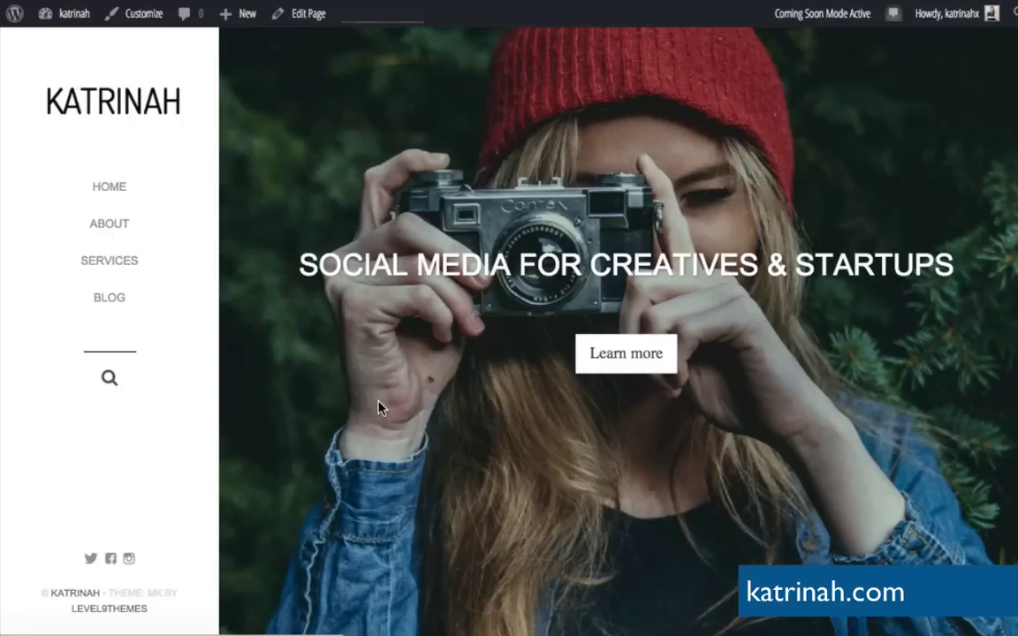
- Scroll the live home page to check the white sidebar, email signup box and dark footer
scroll(380, 407, "down", 2)
scroll(379, 407, "down", 3)
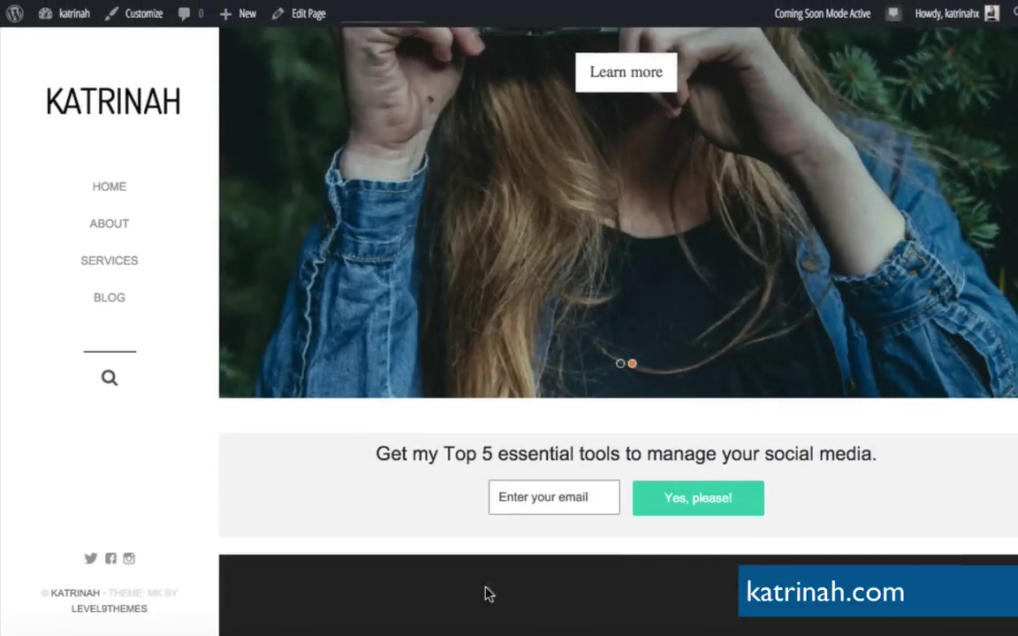
scroll(421, 591, "up", 5)
scroll(421, 592, "down", 4)
scroll(420, 592, "up", 4)
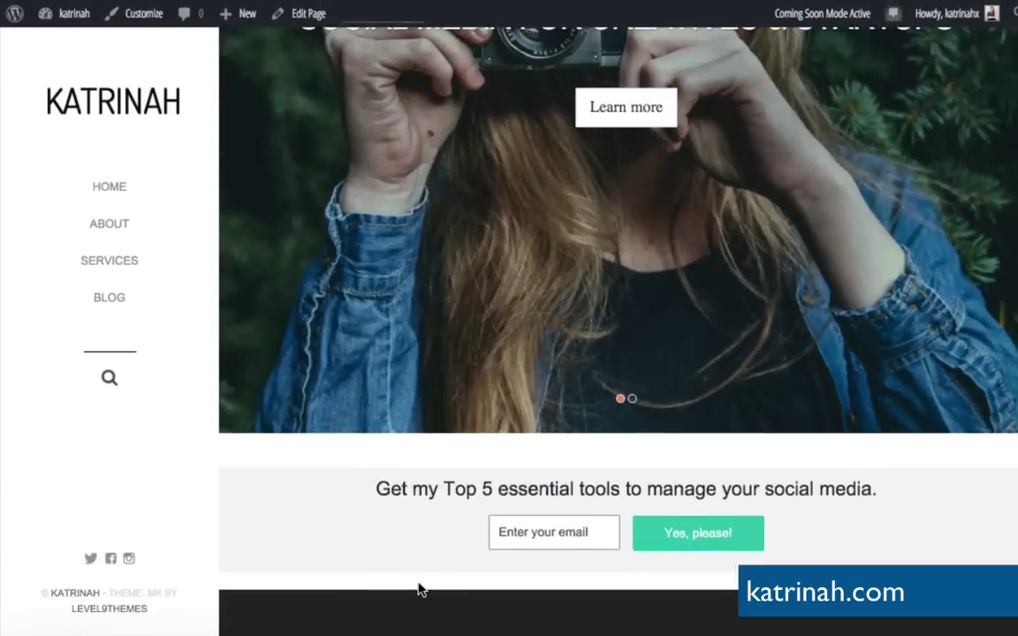
scroll(421, 592, "down", 4)
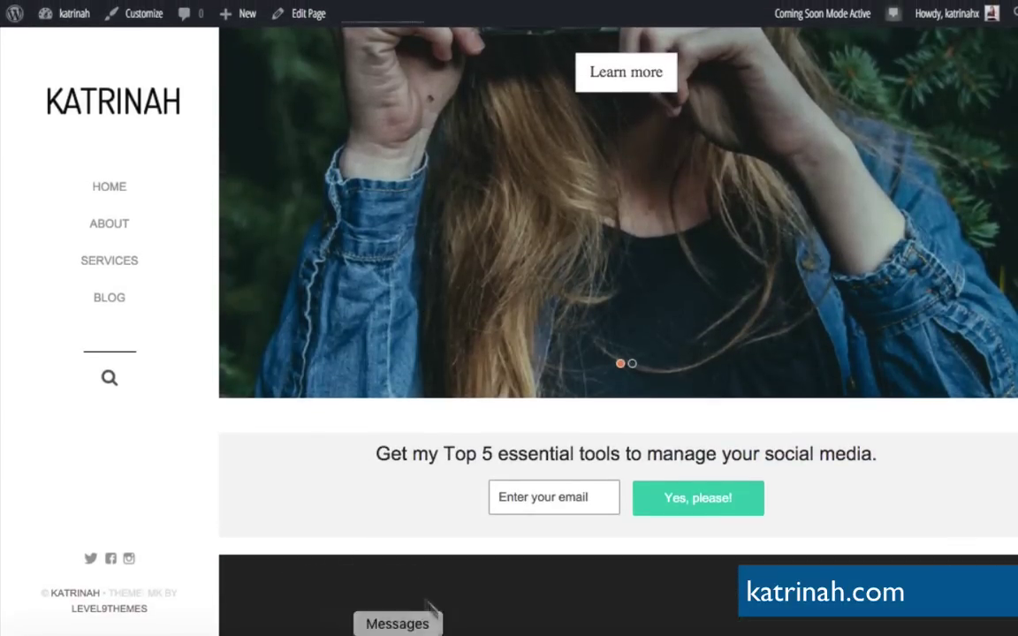
- Inspect the dark site footer and move the inspector window up, off the footer
right_click(347, 595)
left_click(347, 596)
right_click(347, 596)
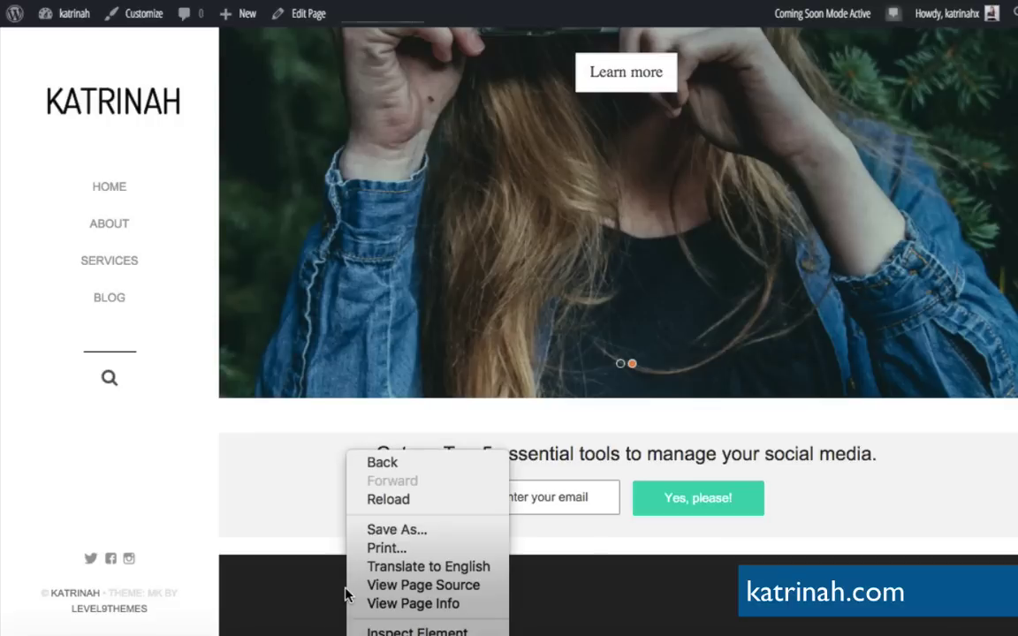
left_click(385, 632)
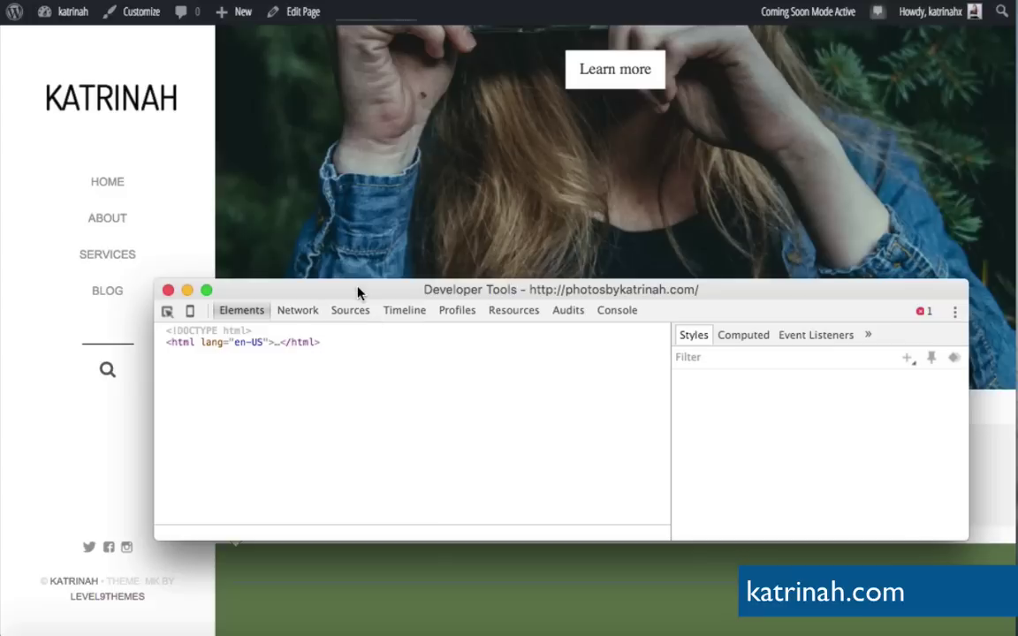
left_click_drag(359, 291, 366, 103)
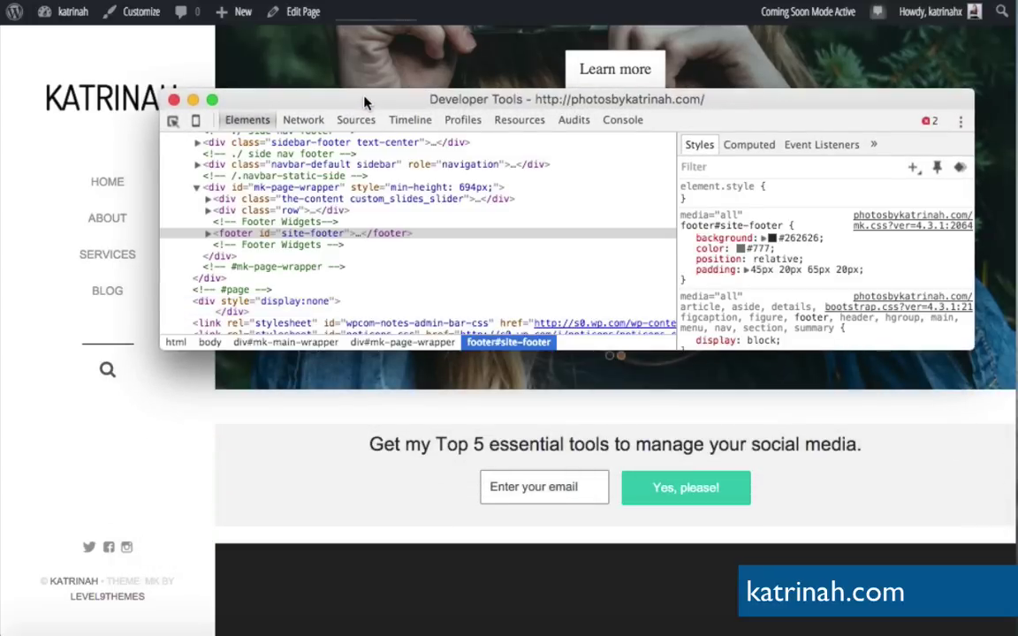
- Change the footer#site-footer background from #262626 to #ffffff, copy the rule, and close DevTools
left_click(806, 238)
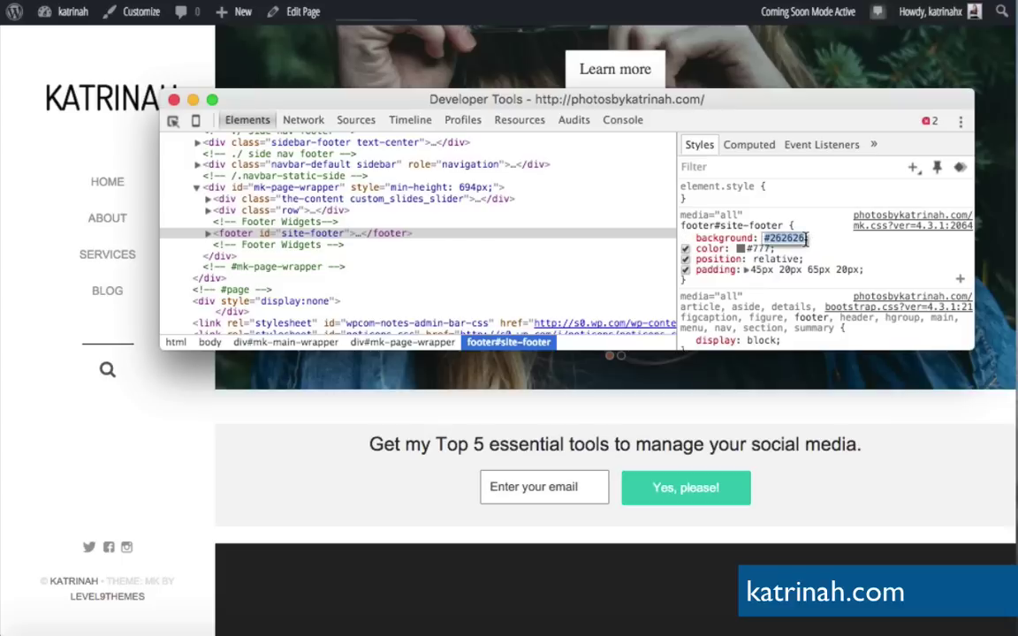
type("#")
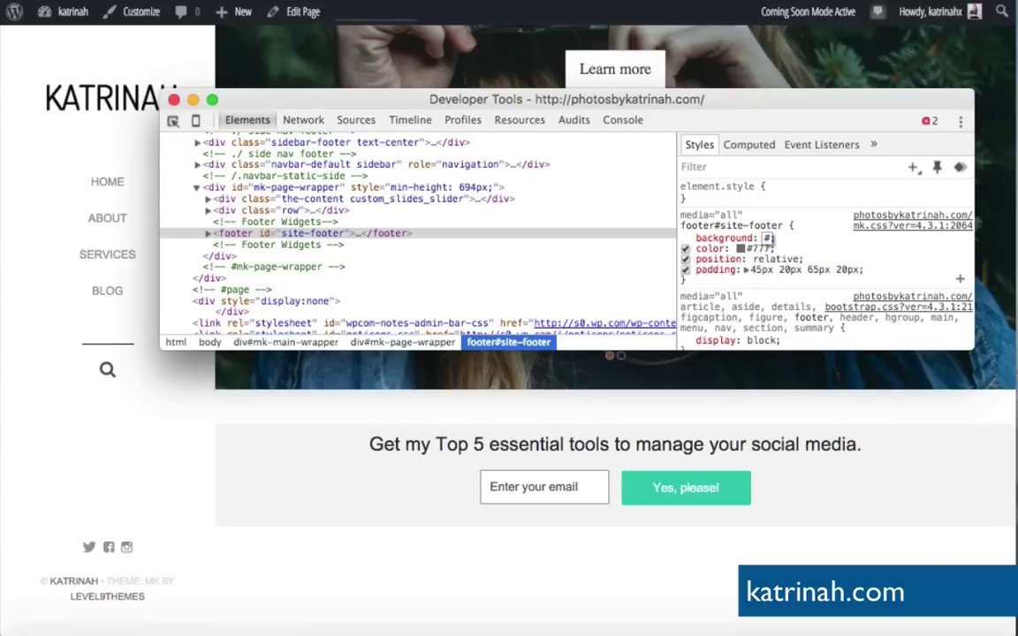
type("f")
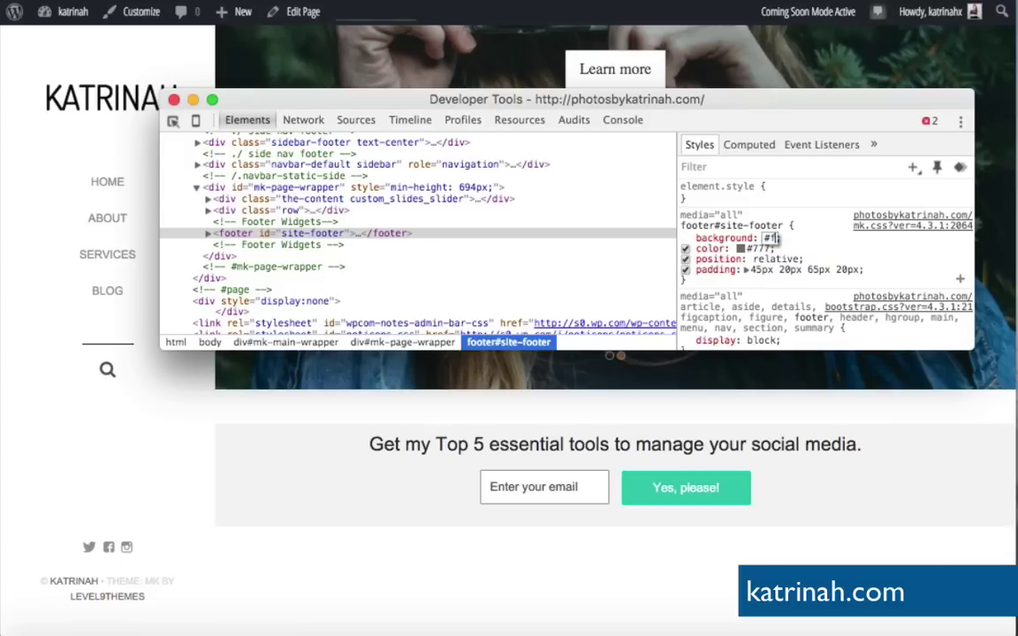
type("fffff")
key("Return")
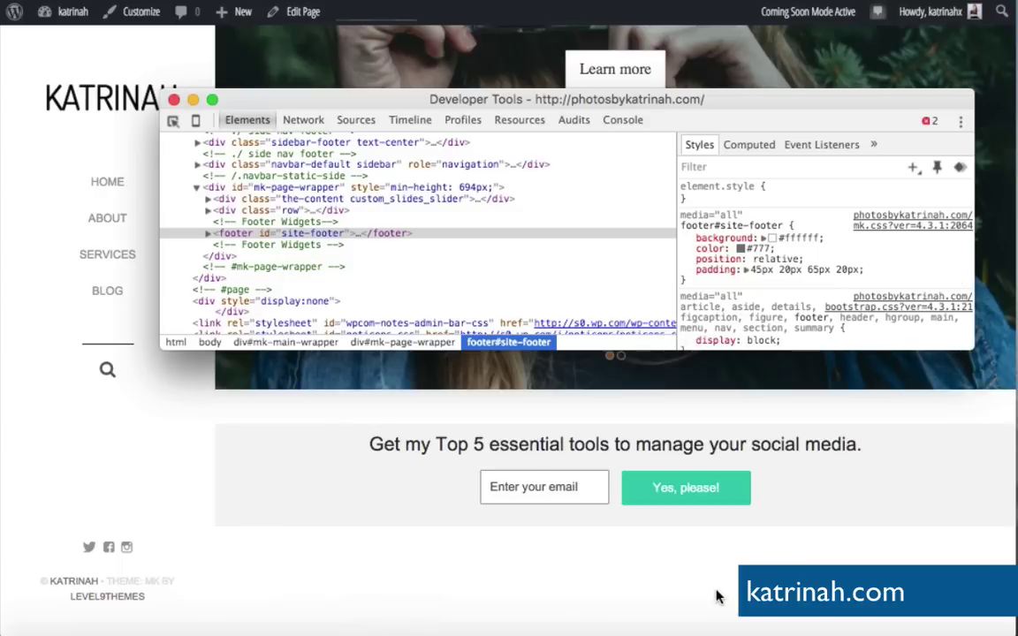
left_click_drag(683, 225, 823, 239)
key("ctrl+c")
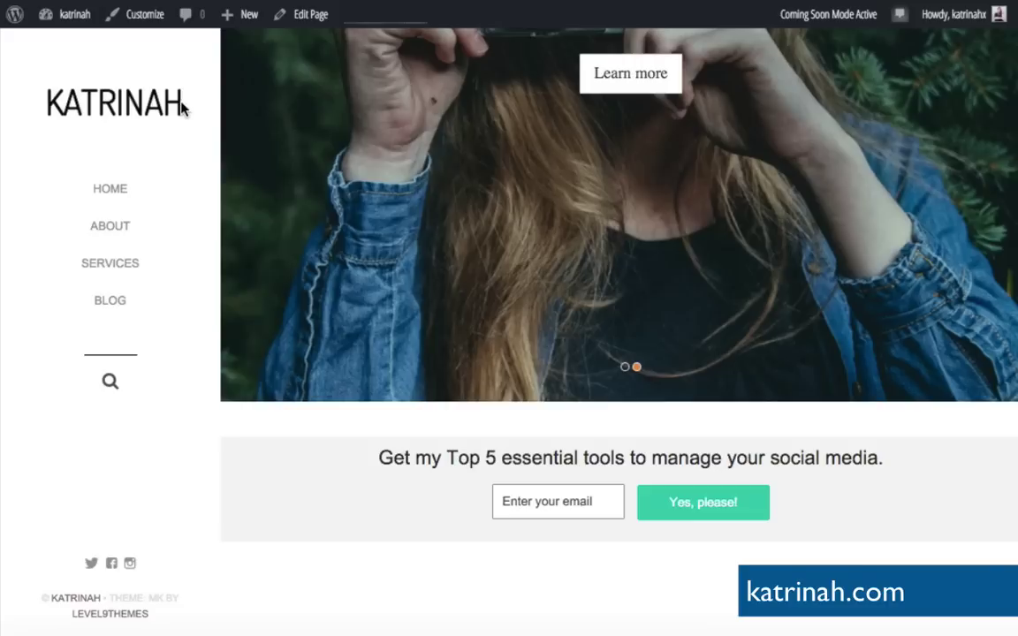
left_click(177, 104)
mouse_move(76, 20)
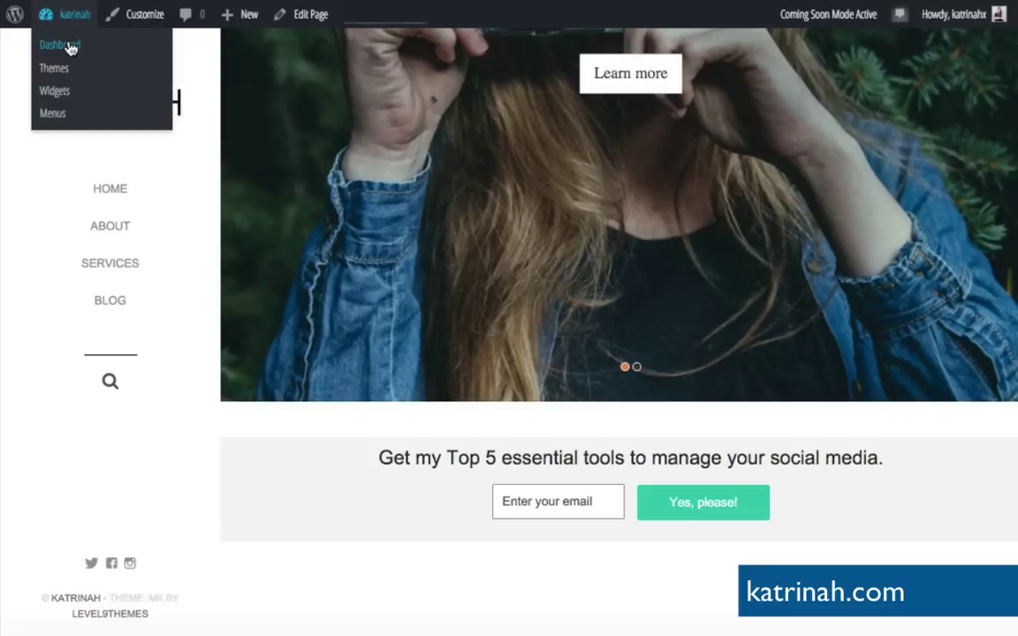
- Open the child theme's style.css in the Appearance > Editor theme editor
left_click(72, 49)
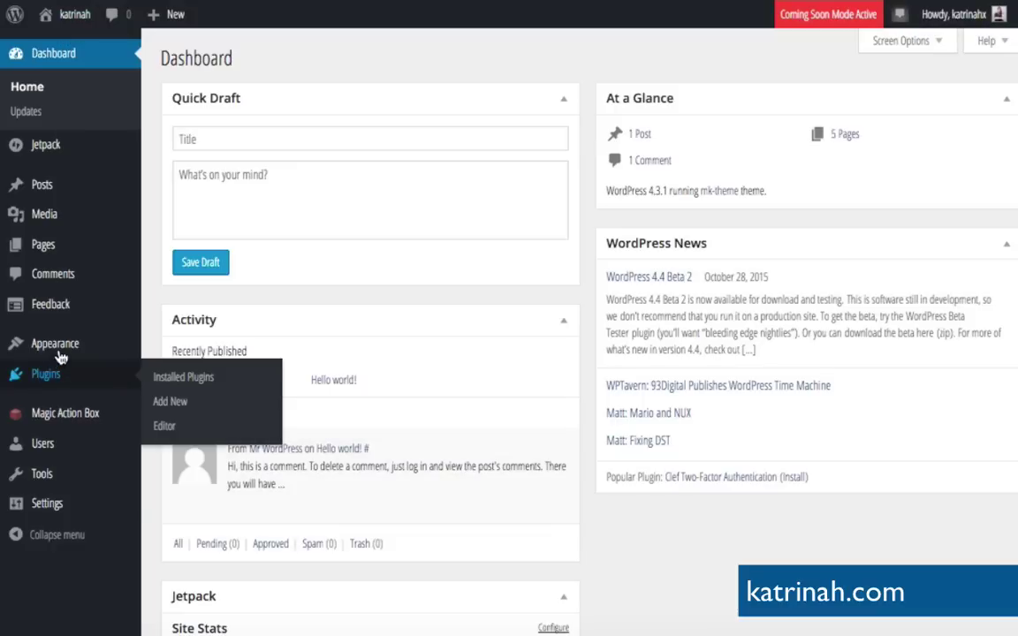
mouse_move(62, 355)
left_click(164, 493)
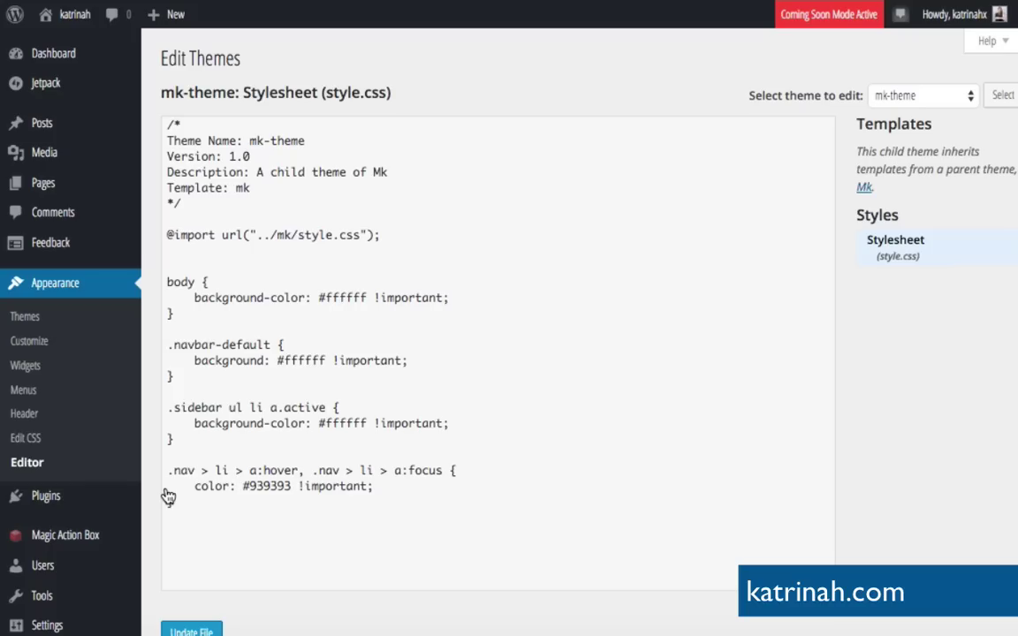
- Append the footer#site-footer rule with background #ffffff !important and save style.css
left_click(182, 504)
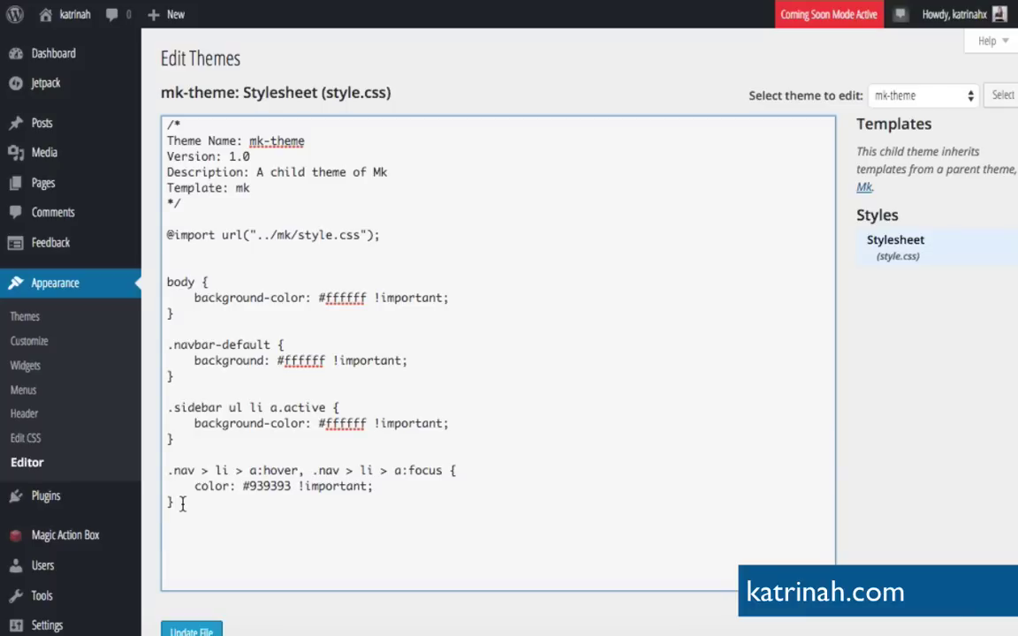
key("ctrl+v")
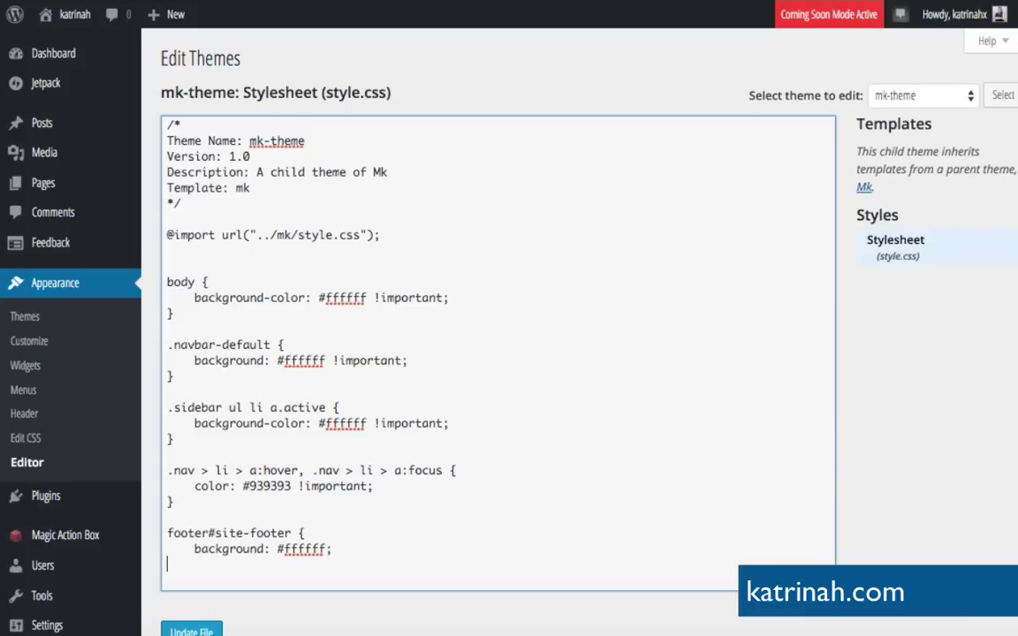
scroll(357, 473, "down", 2)
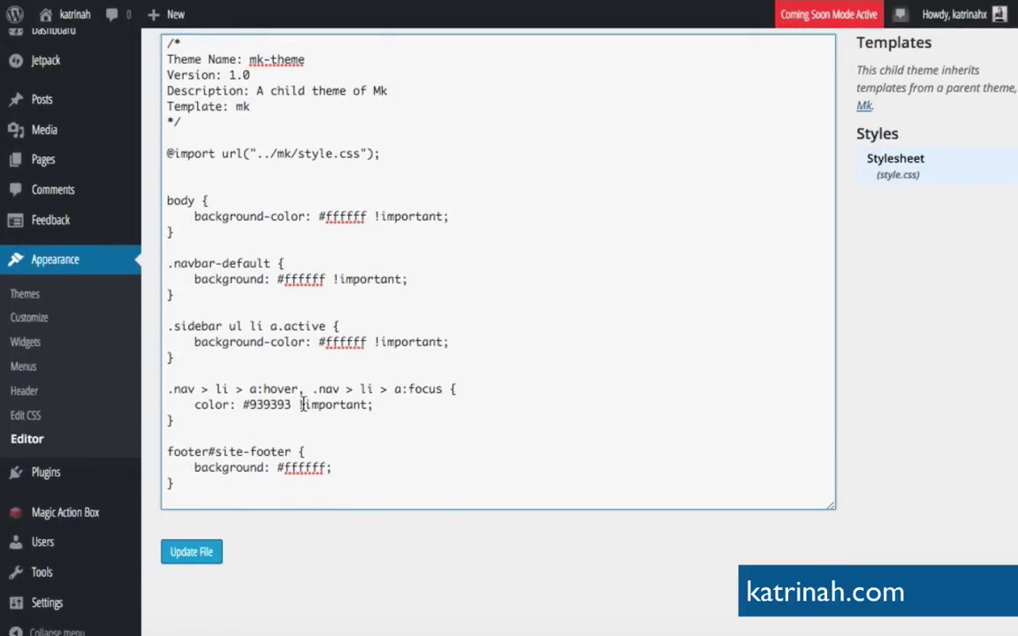
left_click_drag(299, 405, 400, 404)
key("ctrl+c")
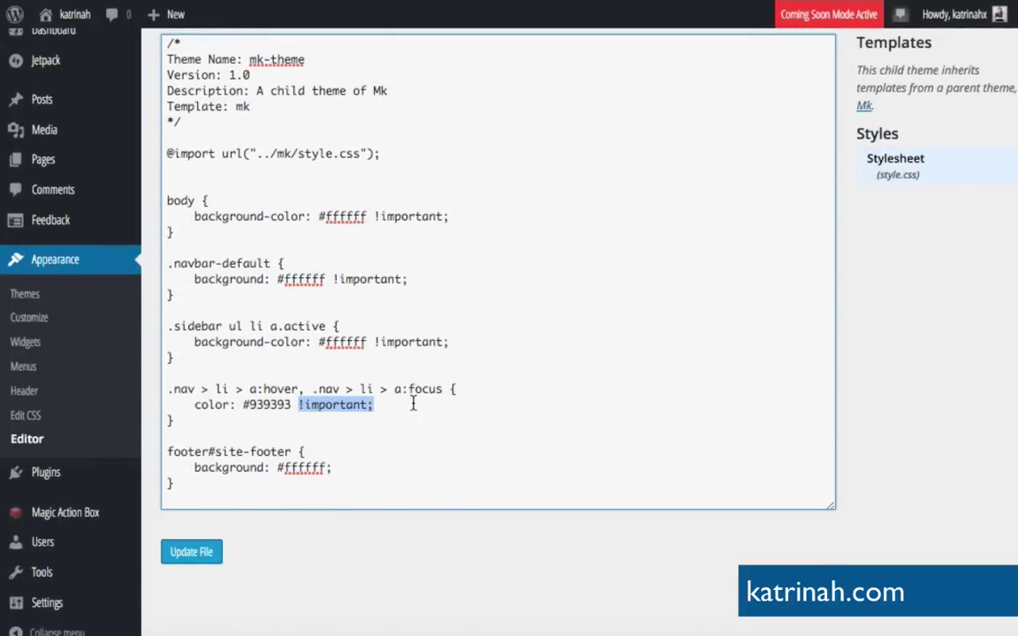
left_click(330, 474)
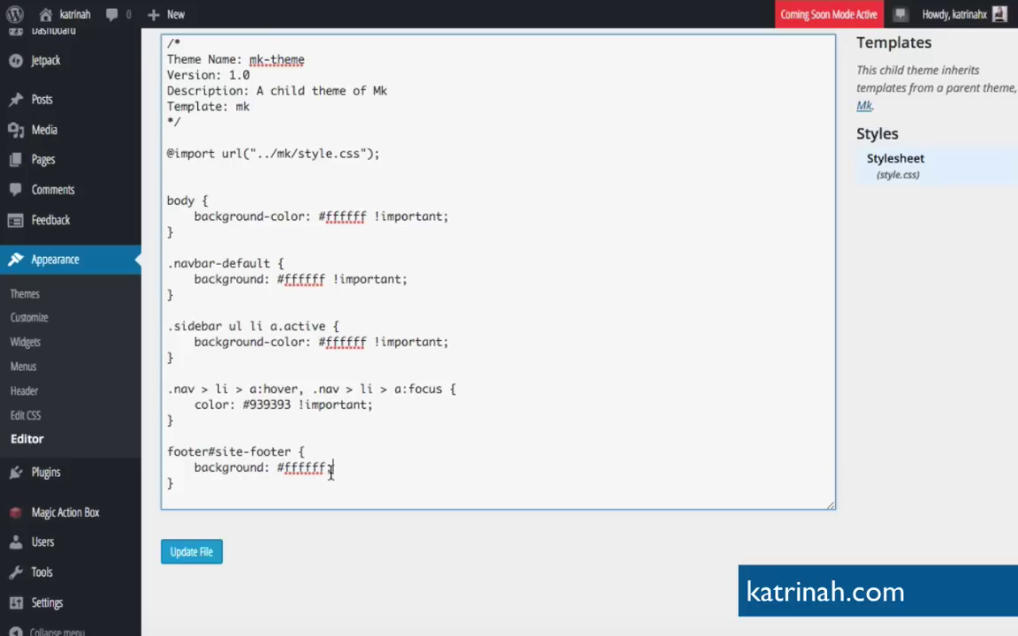
key("ctrl+v")
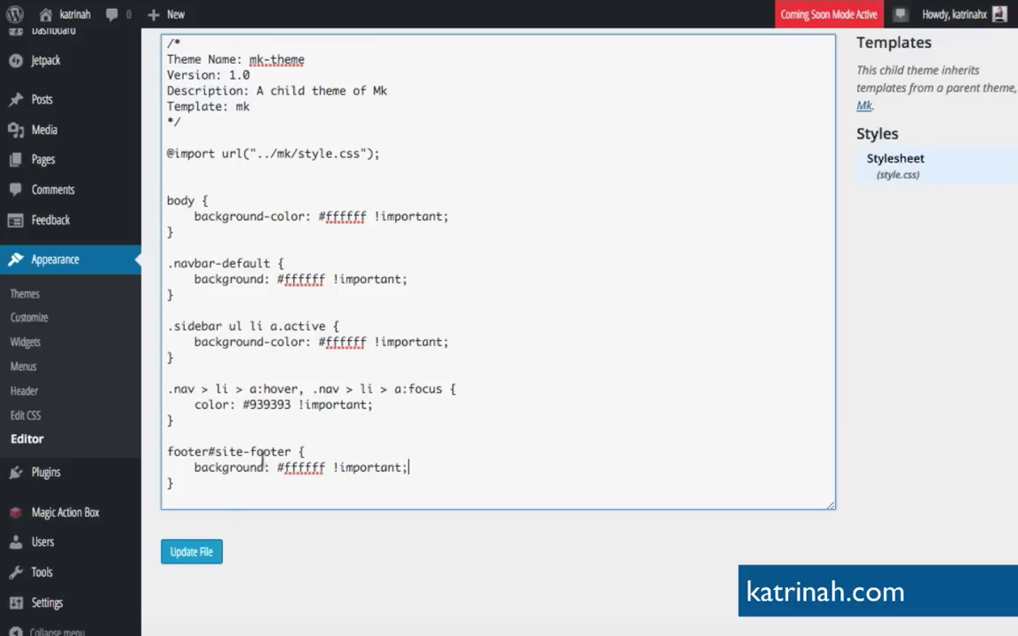
left_click(198, 554)
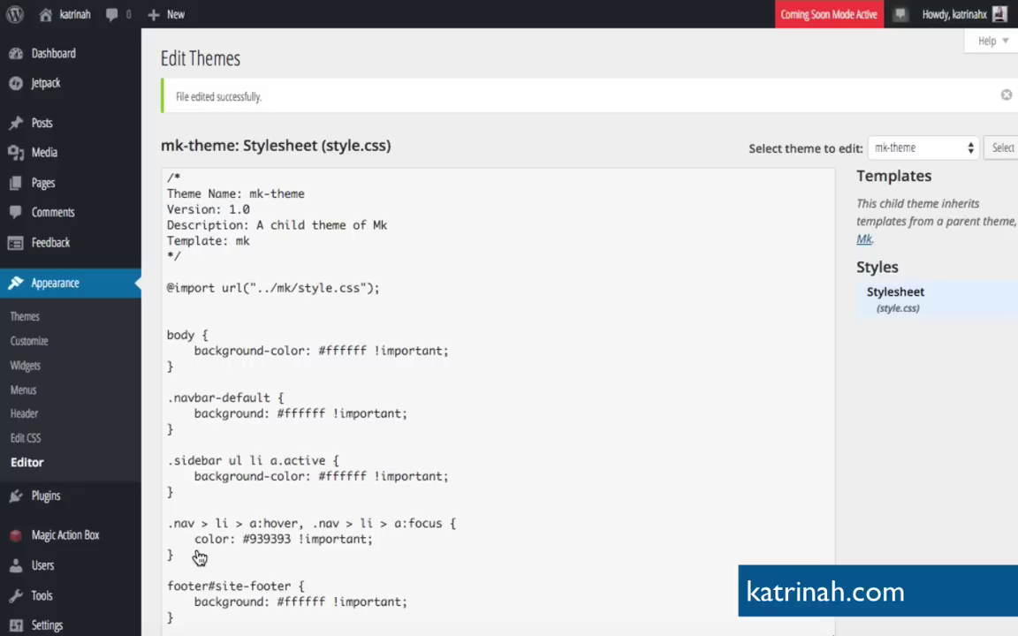
mouse_move(65, 29)
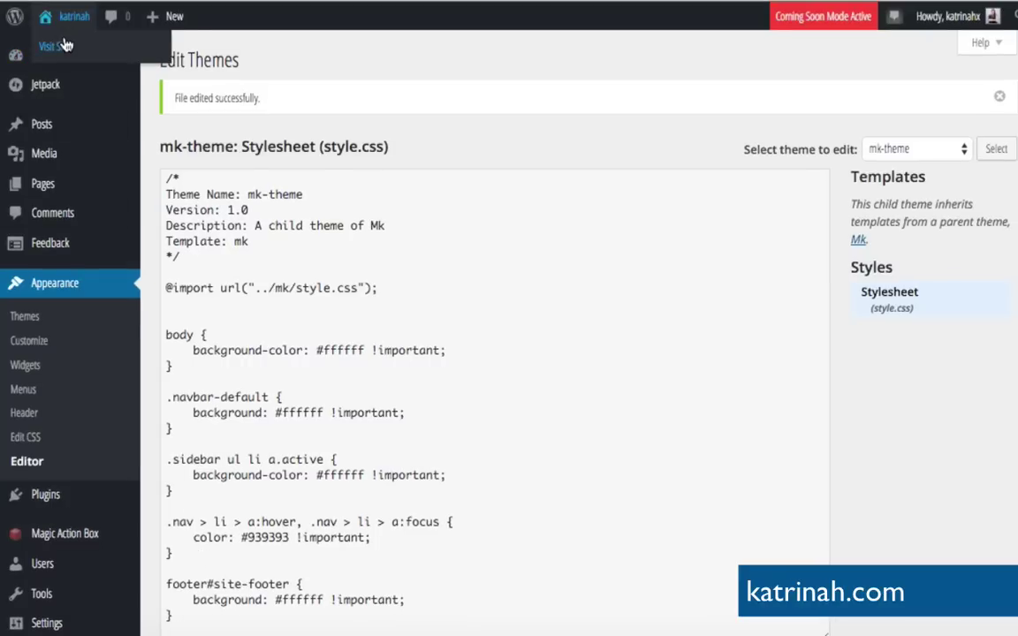
- Return to the live front page and bring up the context menu on the hero headline
left_click(66, 44)
scroll(279, 241, "down", 5)
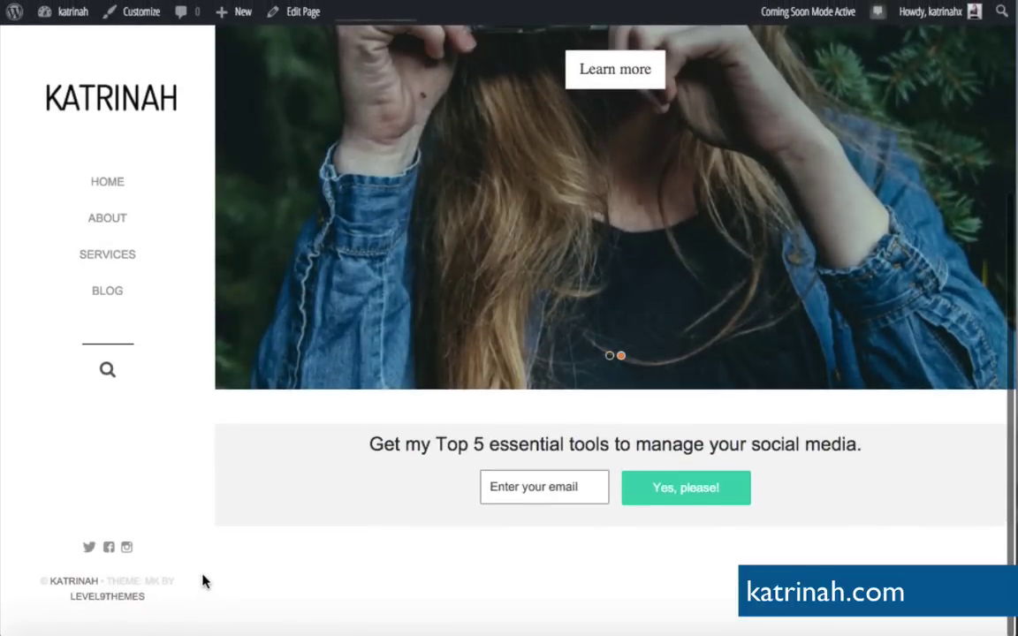
scroll(380, 425, "up", 5)
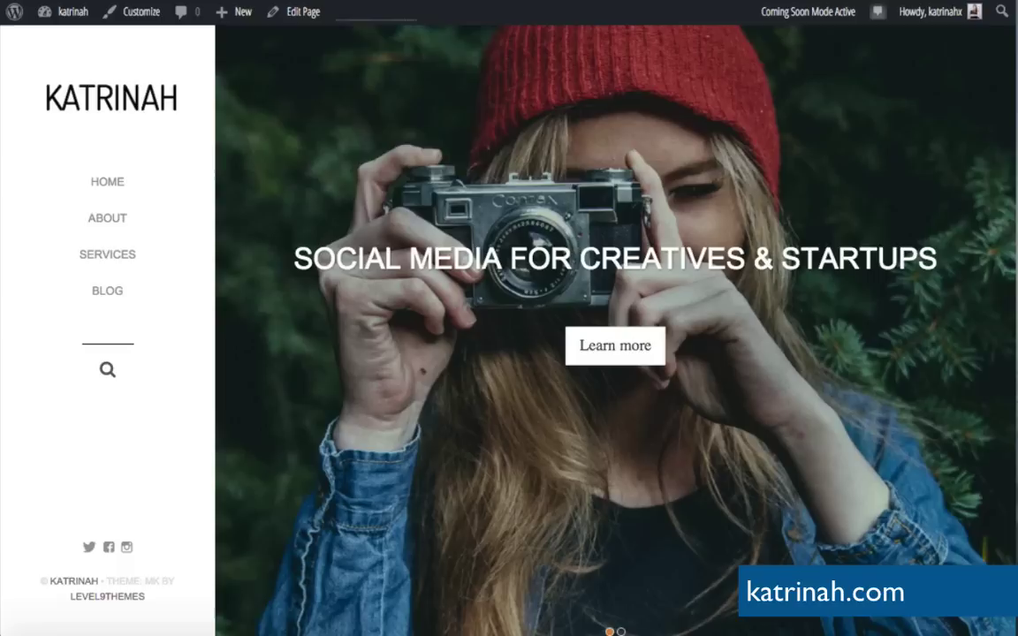
right_click(428, 259)
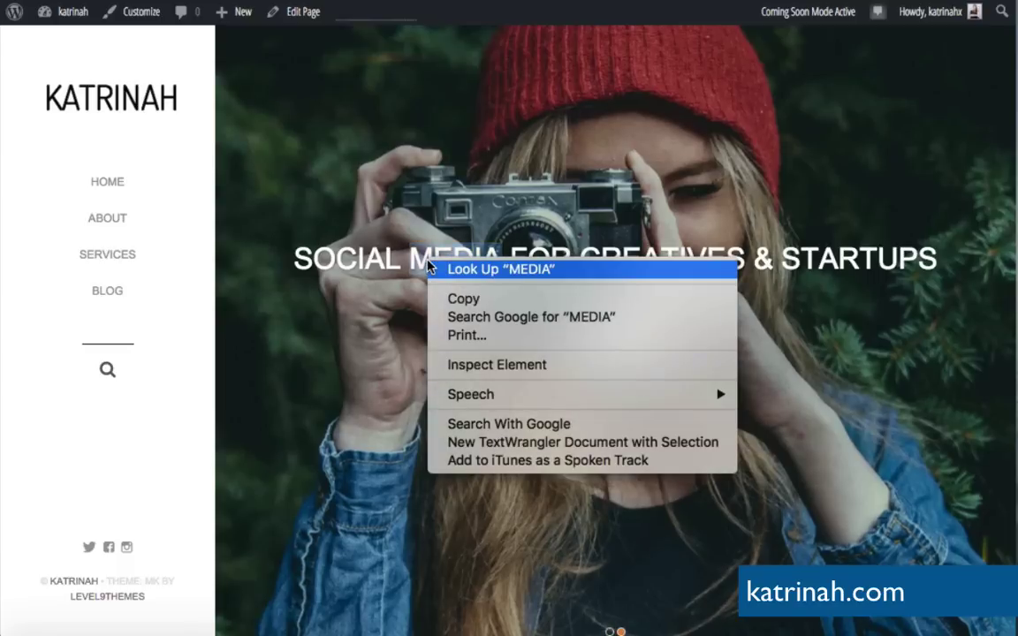
- Inspect the hero headline's .mainCaption styles, copy its declarations, and close DevTools
left_click(459, 368)
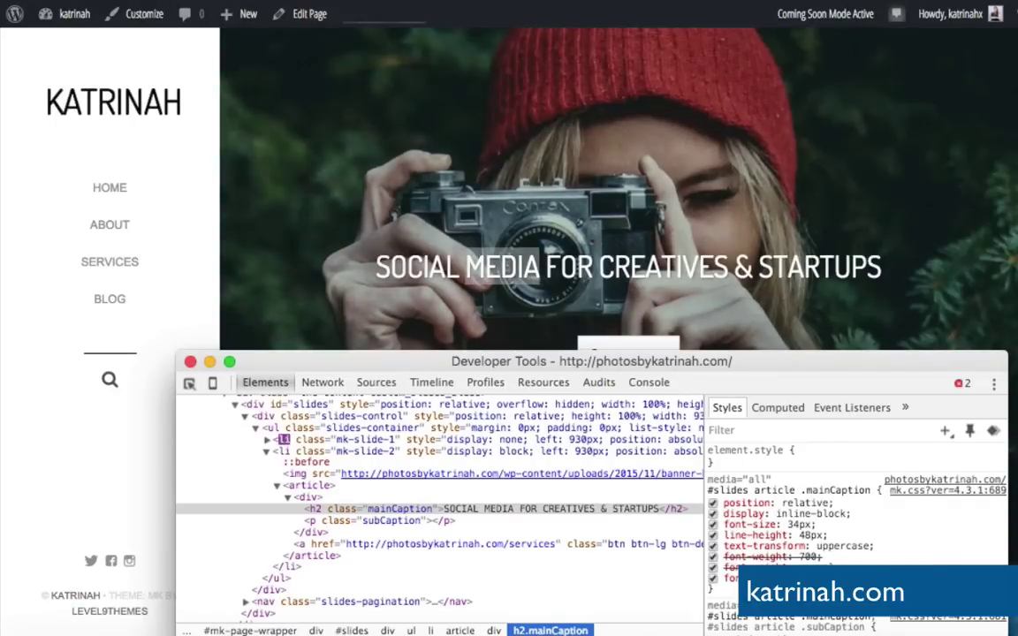
left_click_drag(751, 579, 707, 489)
key("ctrl+c")
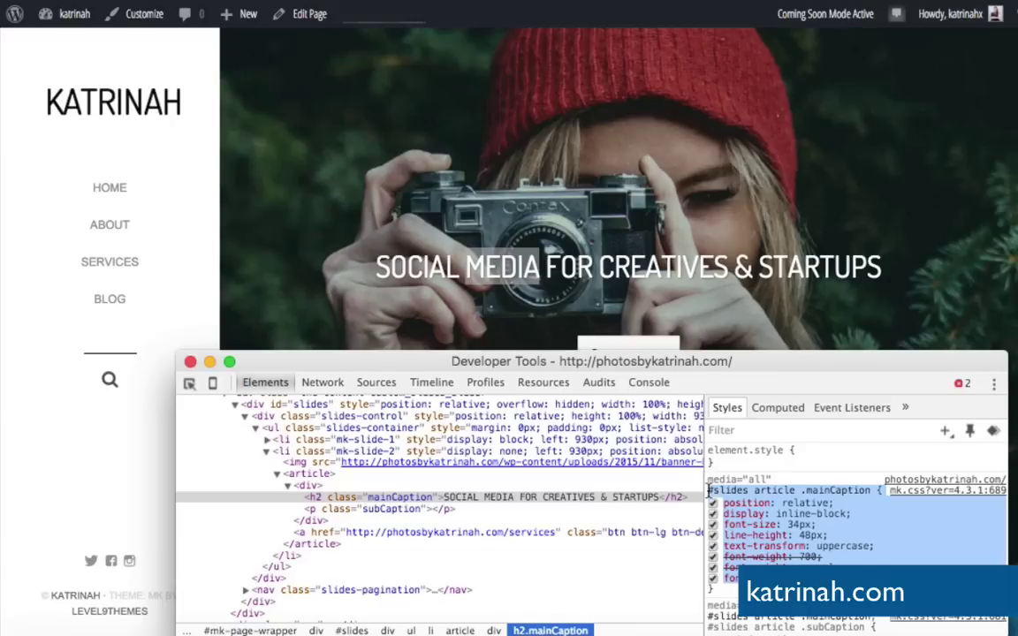
left_click(190, 362)
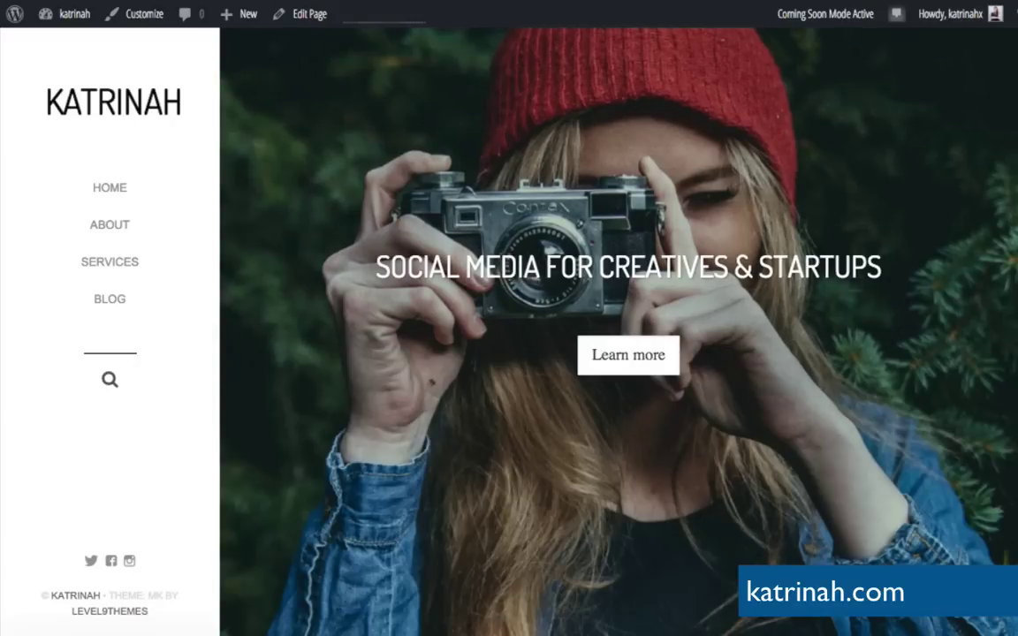
double_click(500, 266)
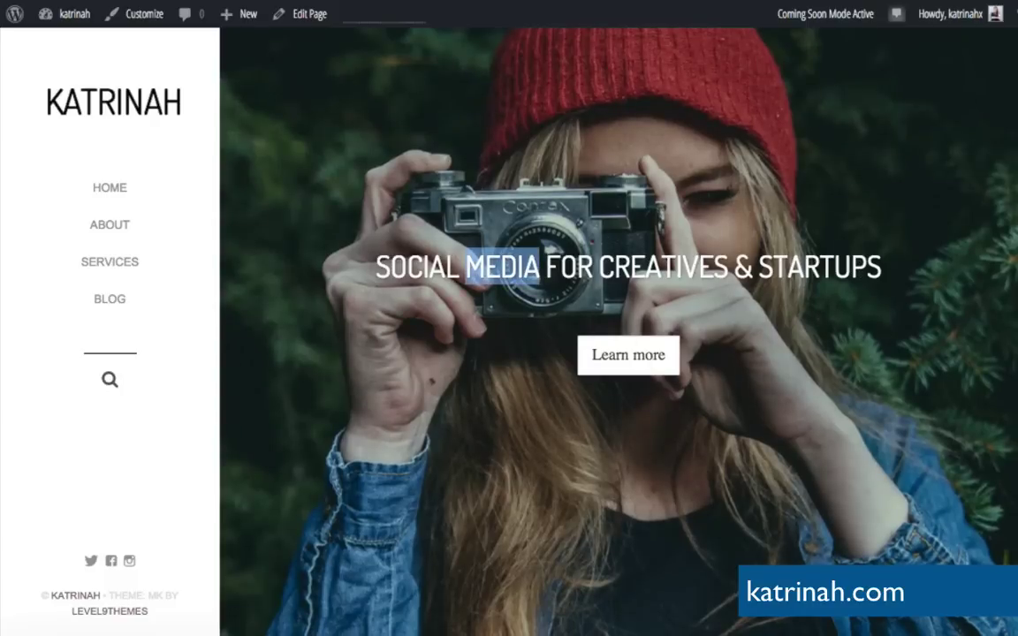
- Paste the copied #slides article .mainCaption rule at the end of style.css in the theme editor
mouse_move(68, 16)
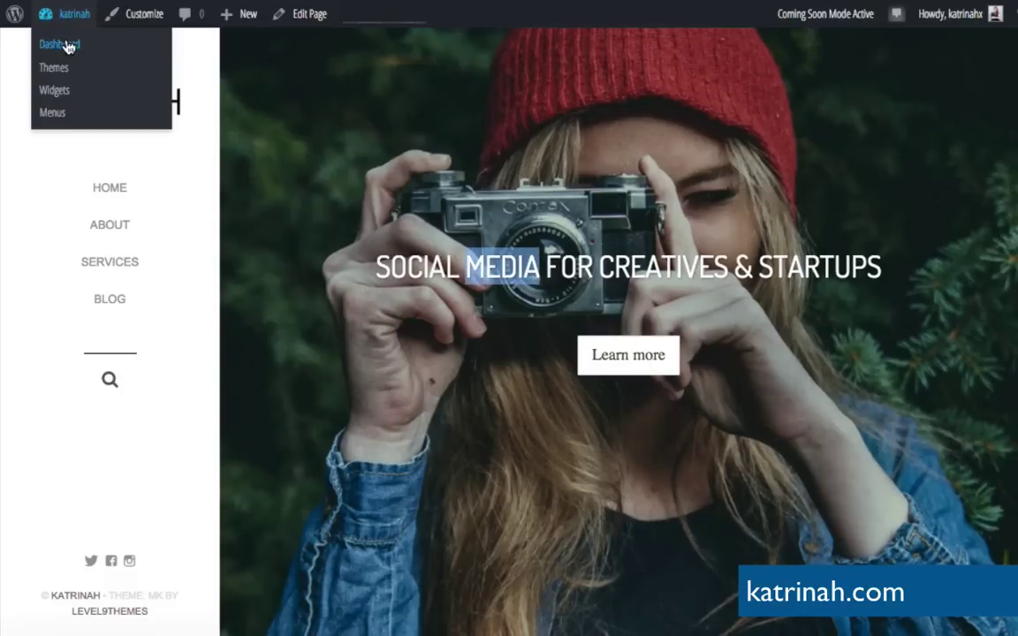
left_click(68, 46)
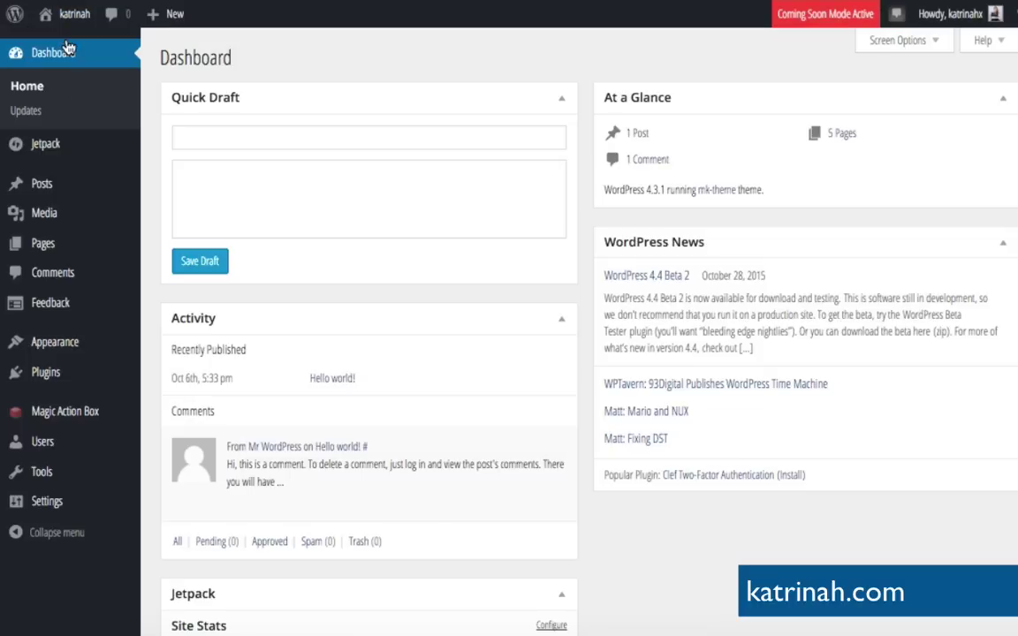
mouse_move(55, 343)
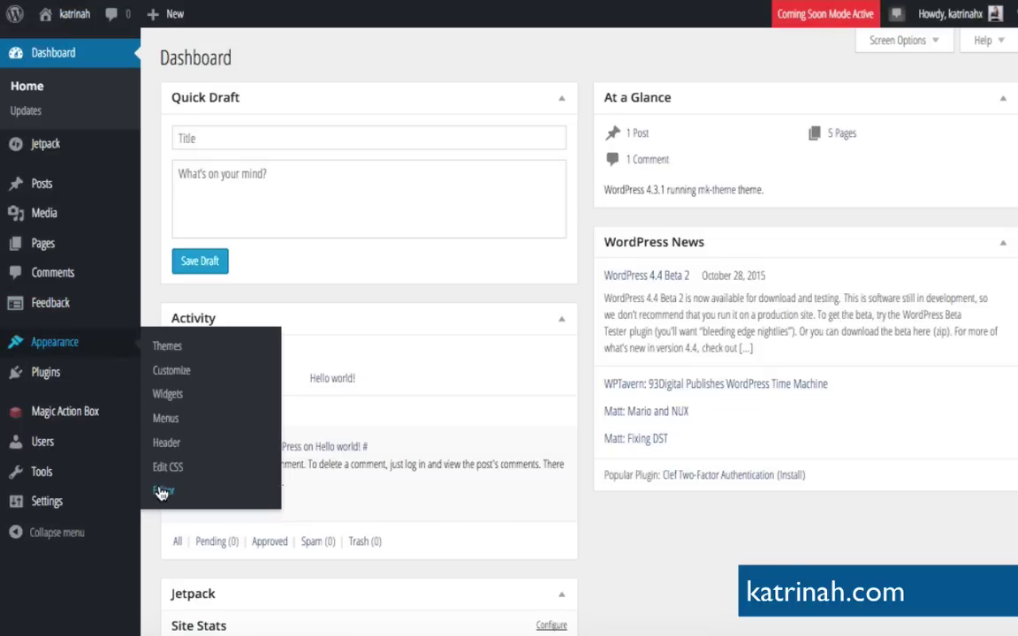
left_click(162, 492)
scroll(181, 535, "down", 2)
left_click(180, 485)
key("ctrl+v")
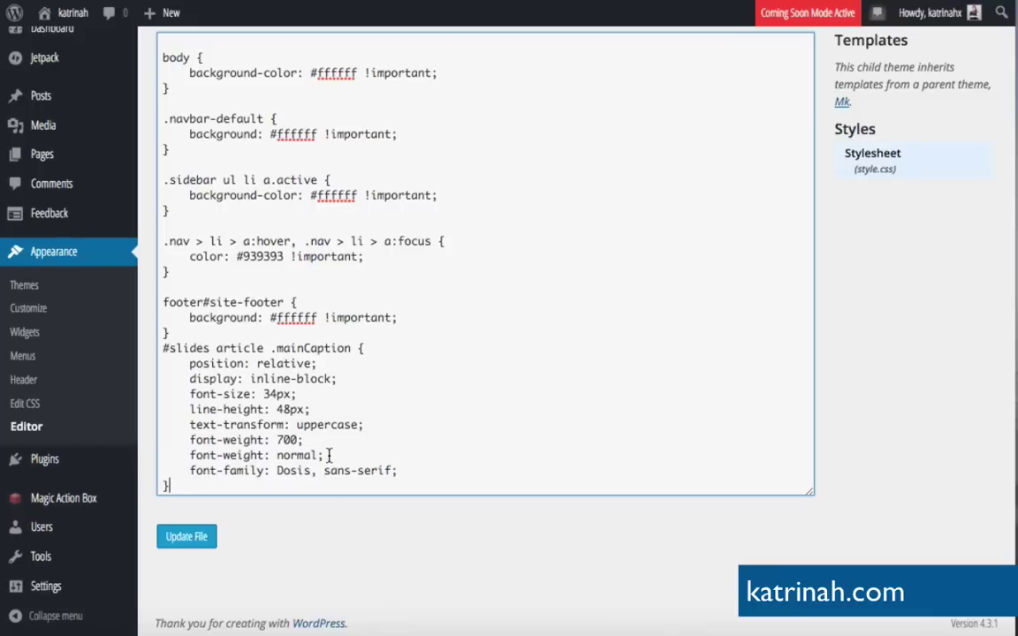
- Trim the rule to font-family: Dosis, sans-serif !important, save, and view the live site
left_click_drag(328, 456, 152, 358)
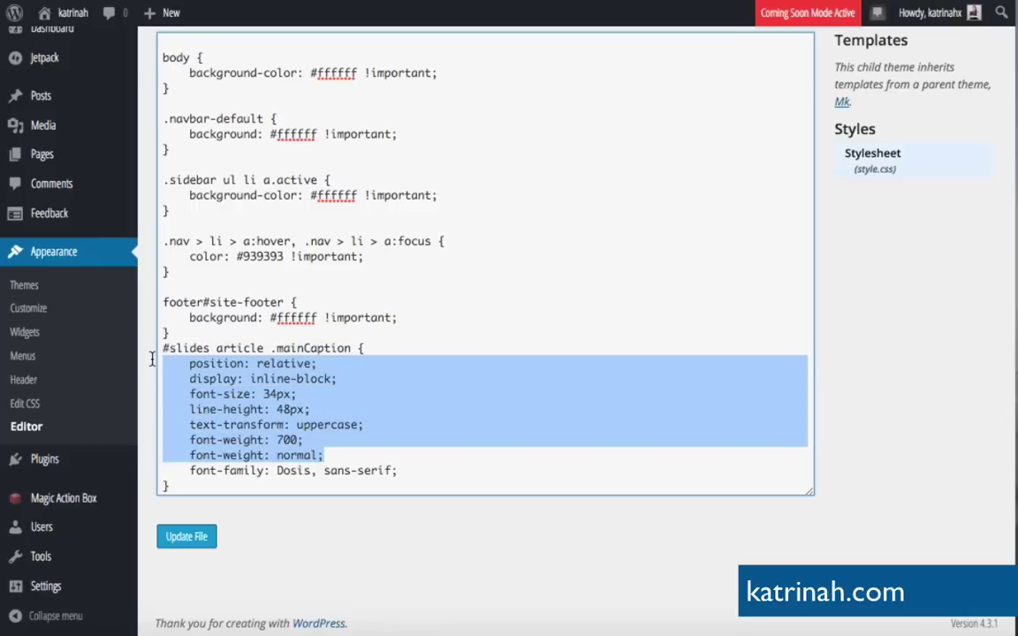
key("BackSpace")
key("BackSpace")
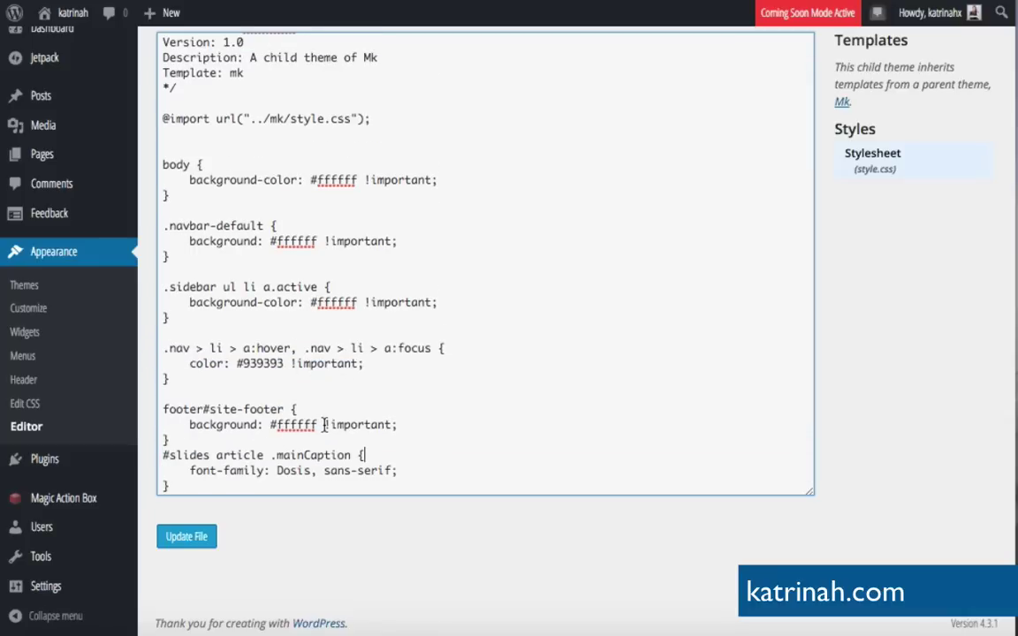
left_click_drag(324, 425, 413, 426)
key("ctrl+c")
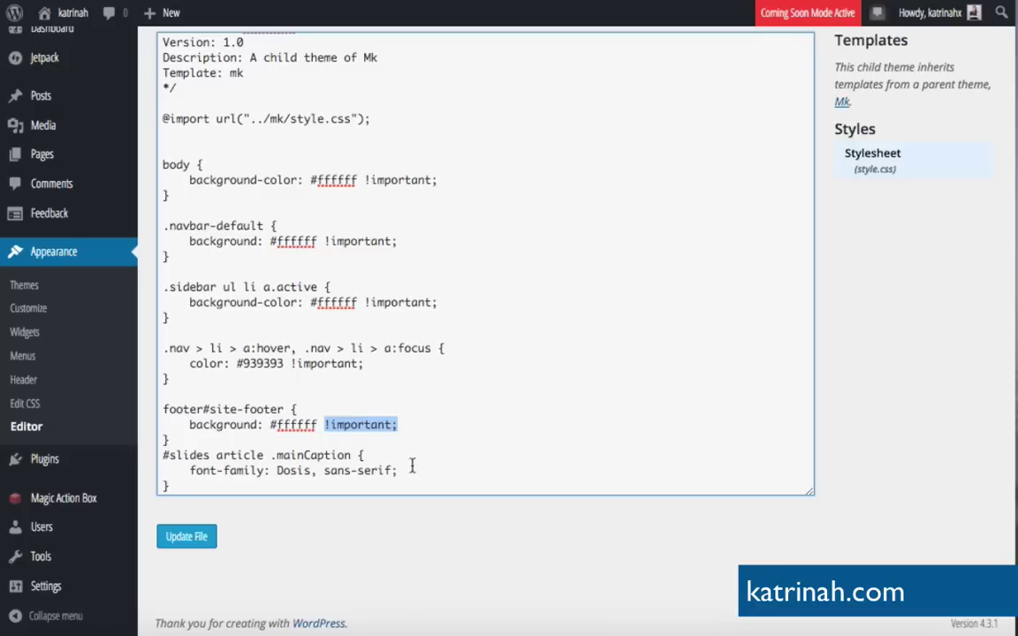
left_click(400, 473)
key("ctrl+v")
key("Up")
key("Home")
key("Return")
key("Return")
scroll(250, 461, "down", 2)
left_click(187, 541)
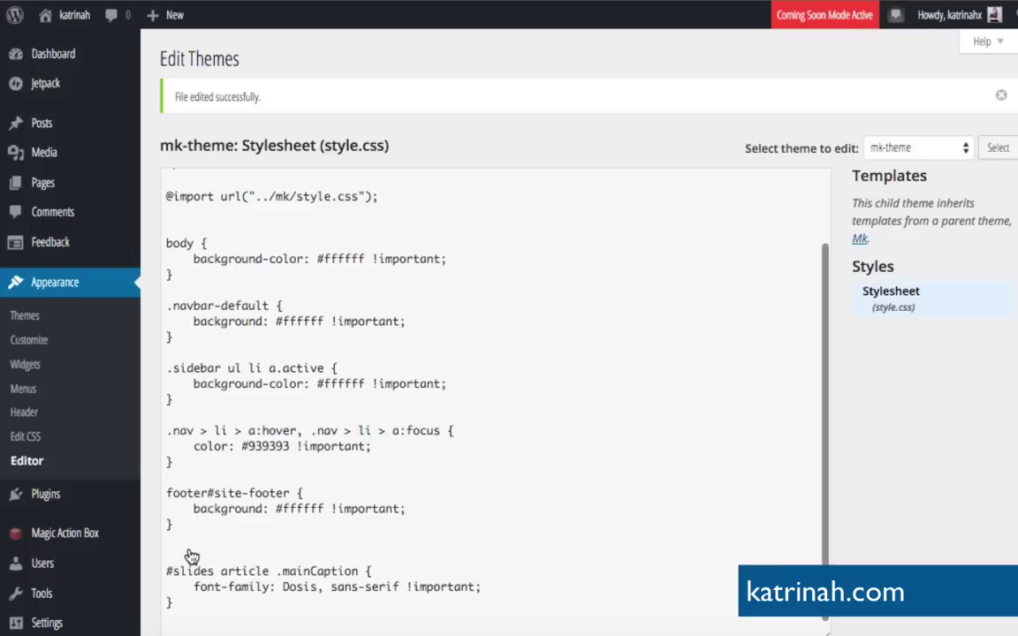
mouse_move(67, 27)
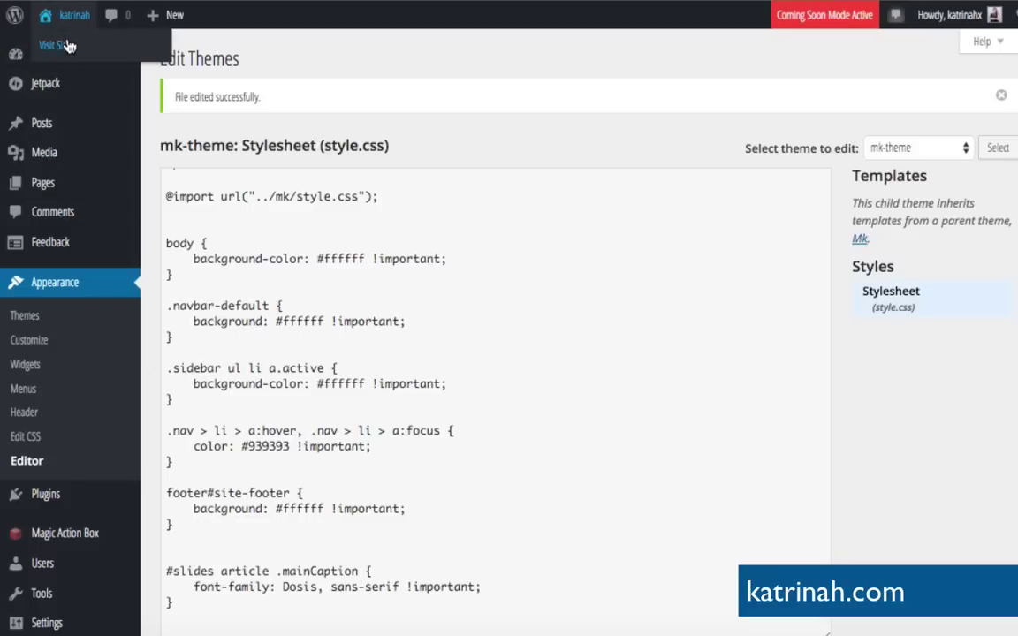
left_click(58, 45)
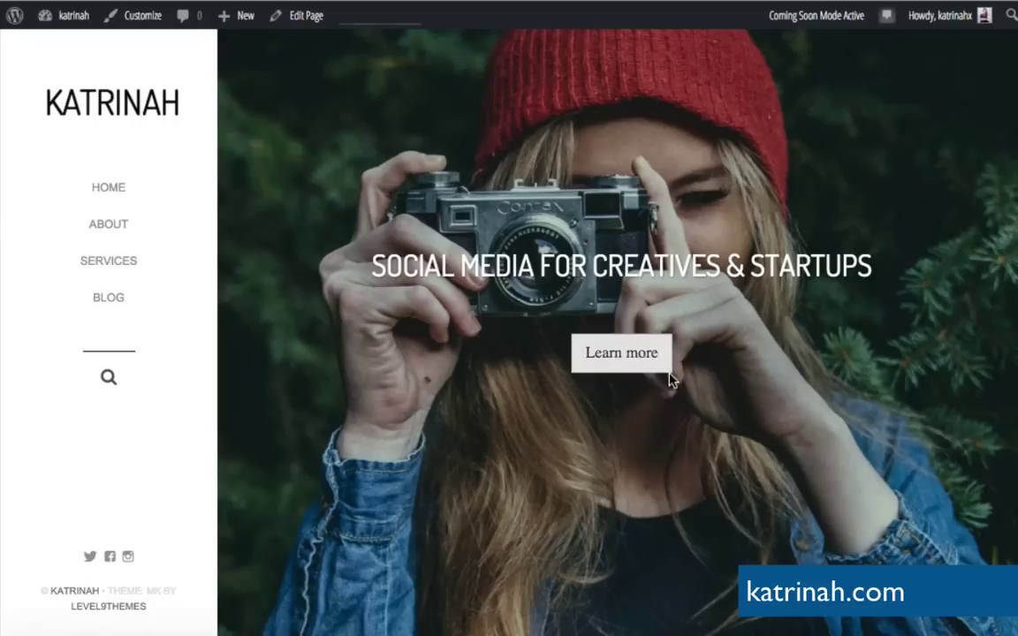
- Inspect the hero's Learn more button to view its .btn-default styles (color #333, background #fff, border #ccc)
right_click(608, 353)
left_click(637, 474)
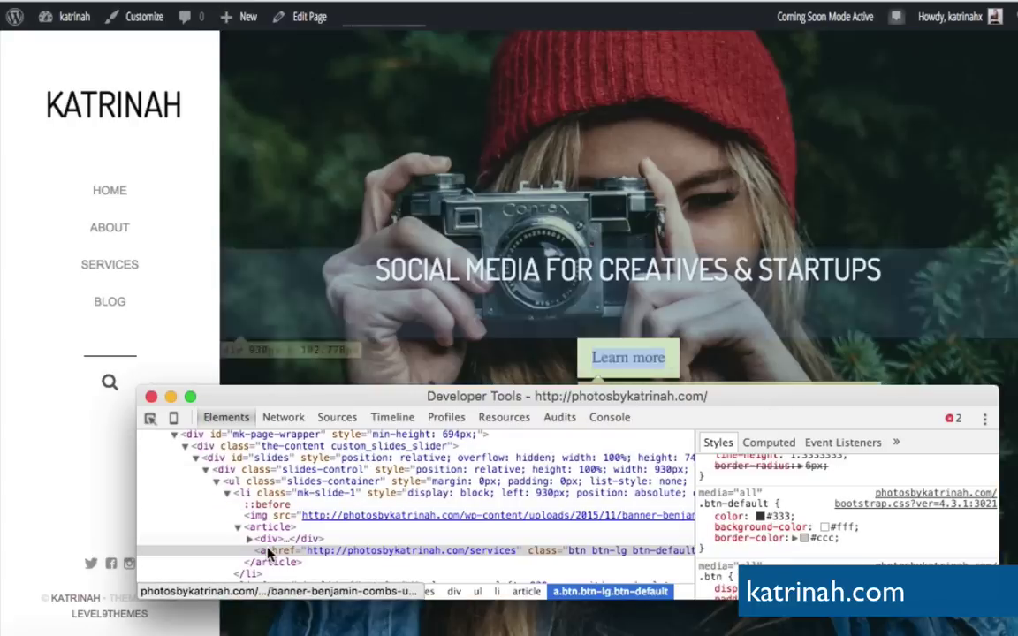
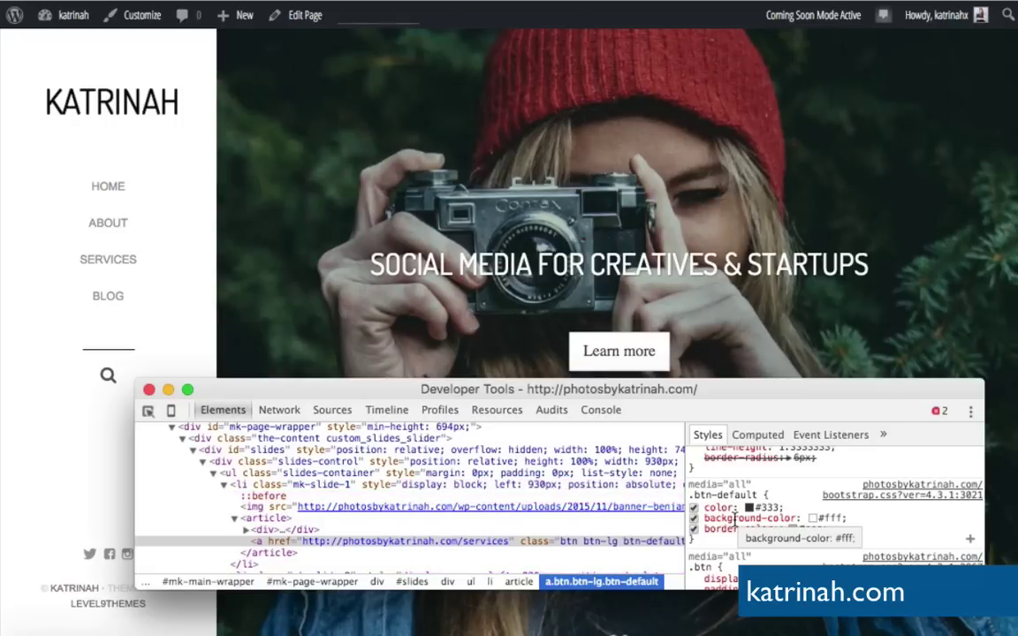
- Set the .btn-default background to none in the Styles pane
left_click(725, 522)
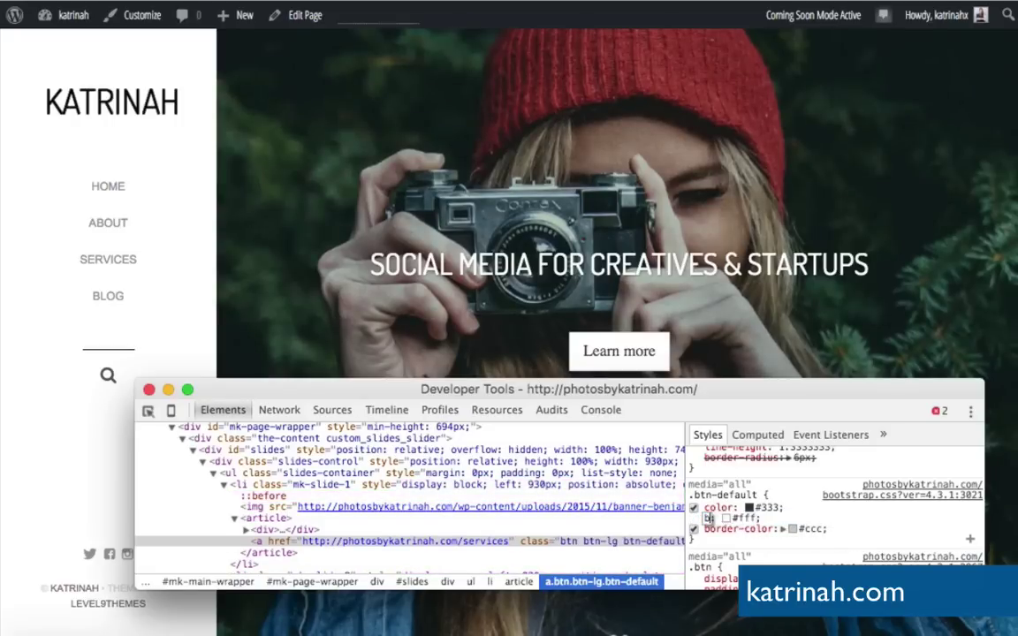
type("background")
key("Tab")
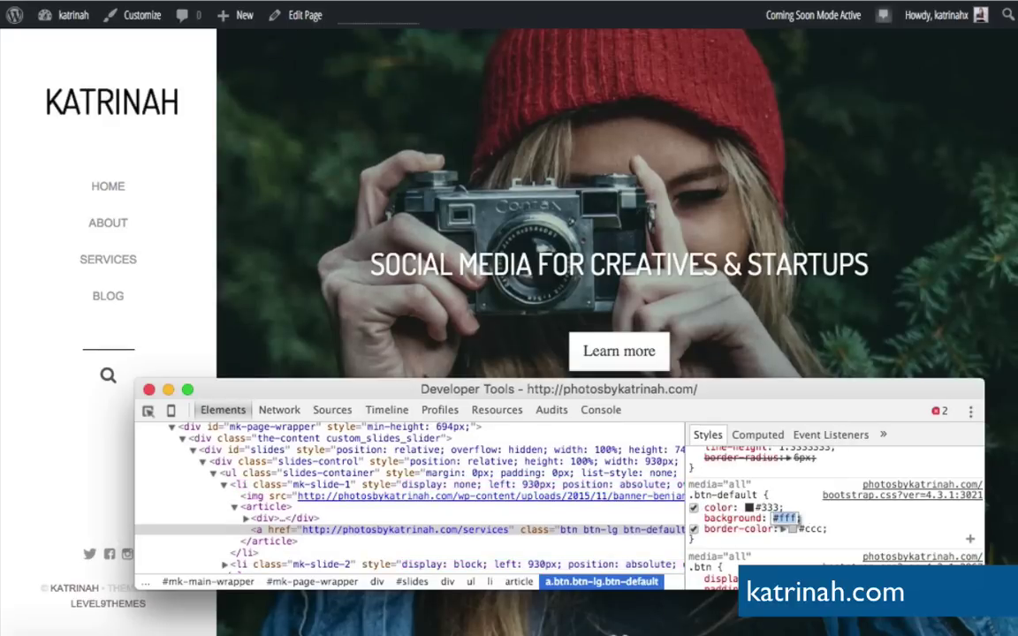
type("none")
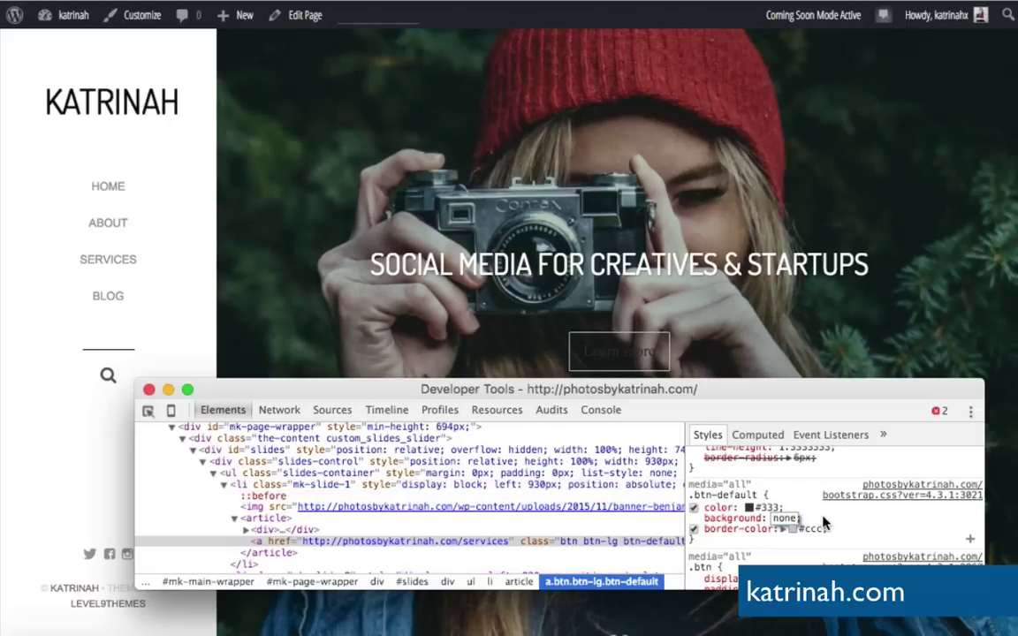
key("Return")
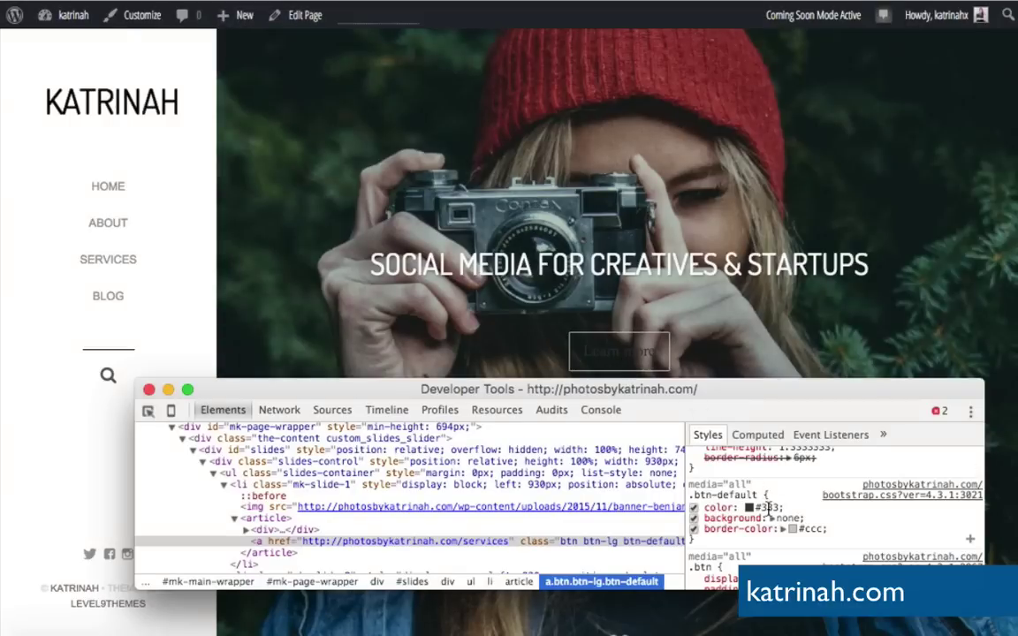
- Make the Learn more button's text colour and border colour #ffffff
left_click(768, 508)
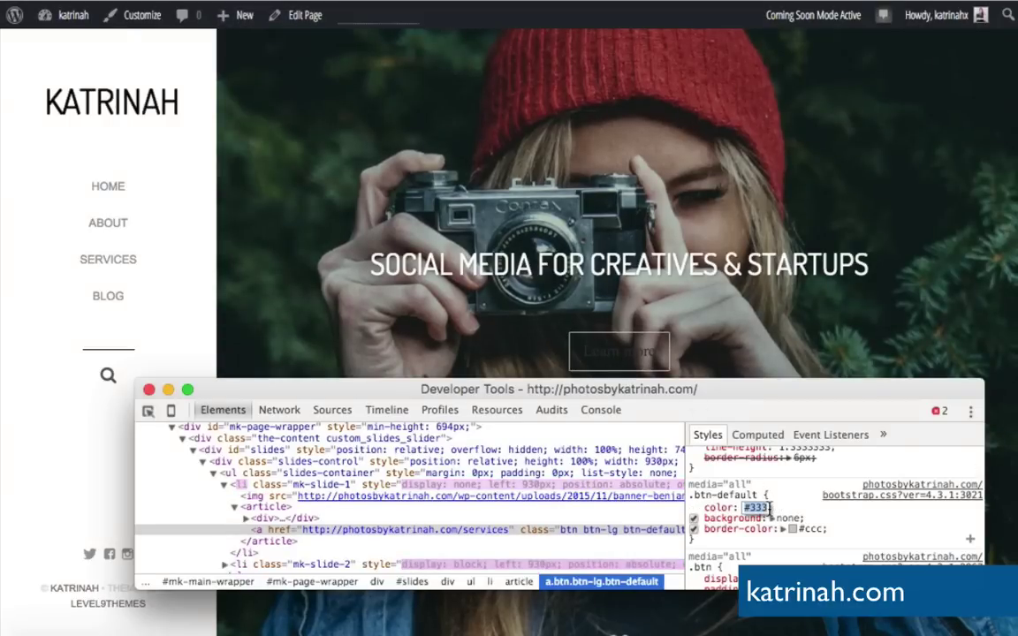
type("#ffffff")
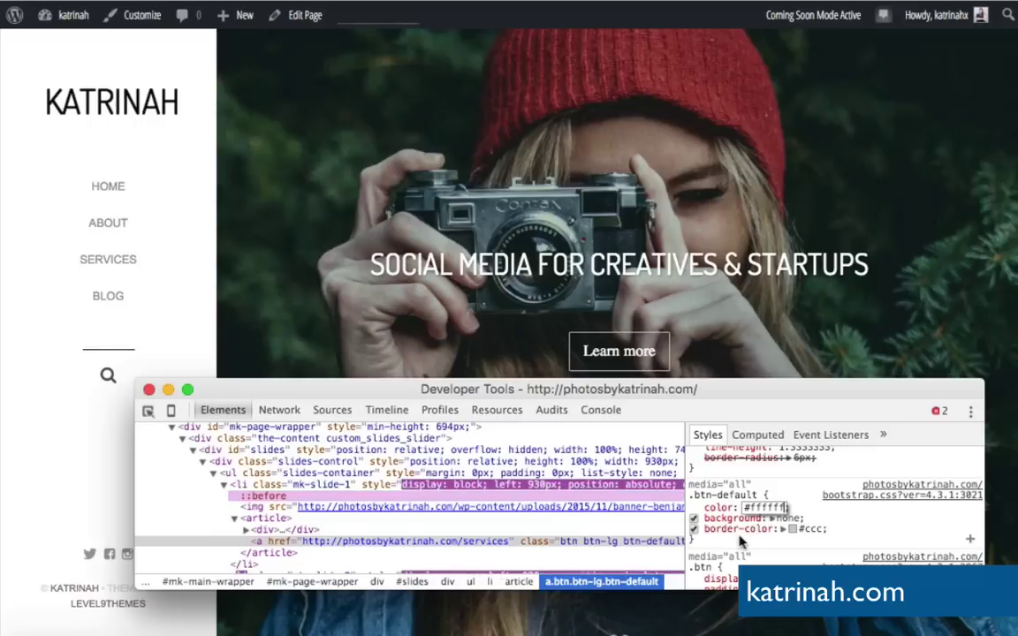
left_click(803, 528)
type("#")
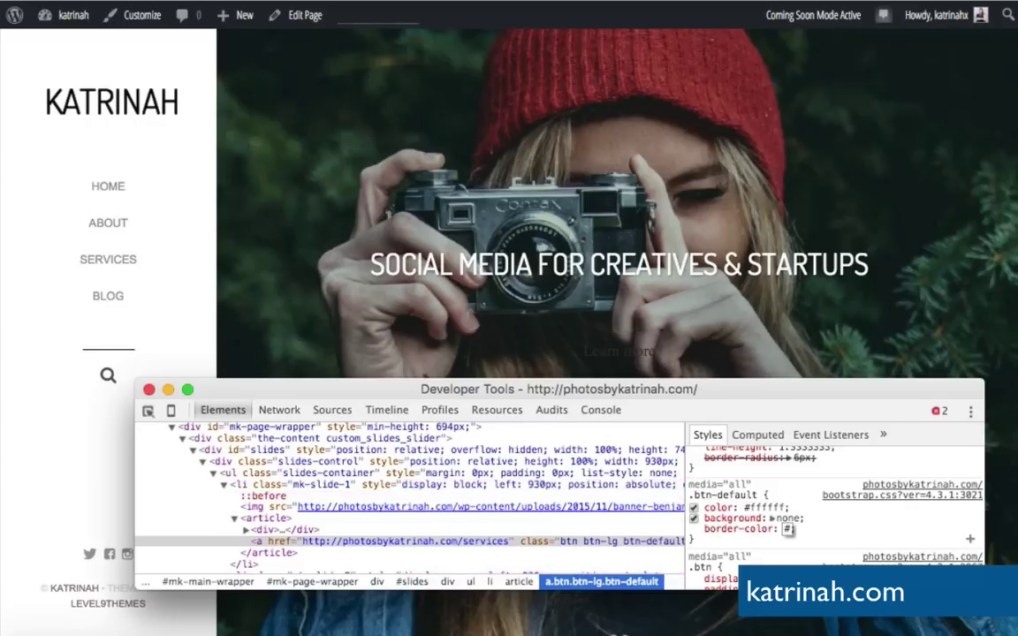
type("ffffff")
key("Return")
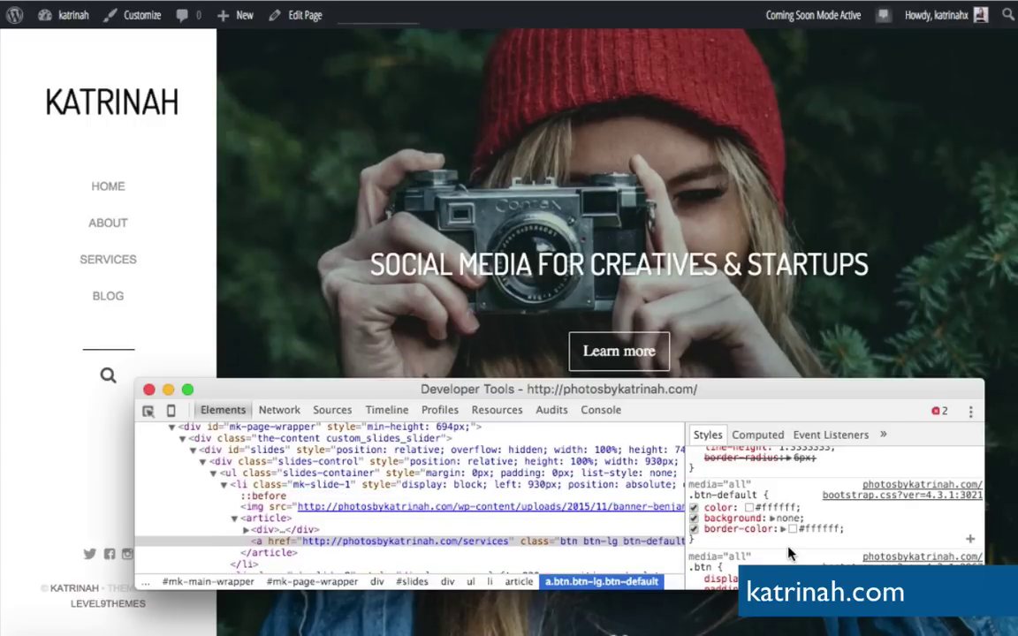
- Add font-family Dosis, sans-serif and font-size 30px to the .btn-default rule
left_click(691, 541)
type("font-")
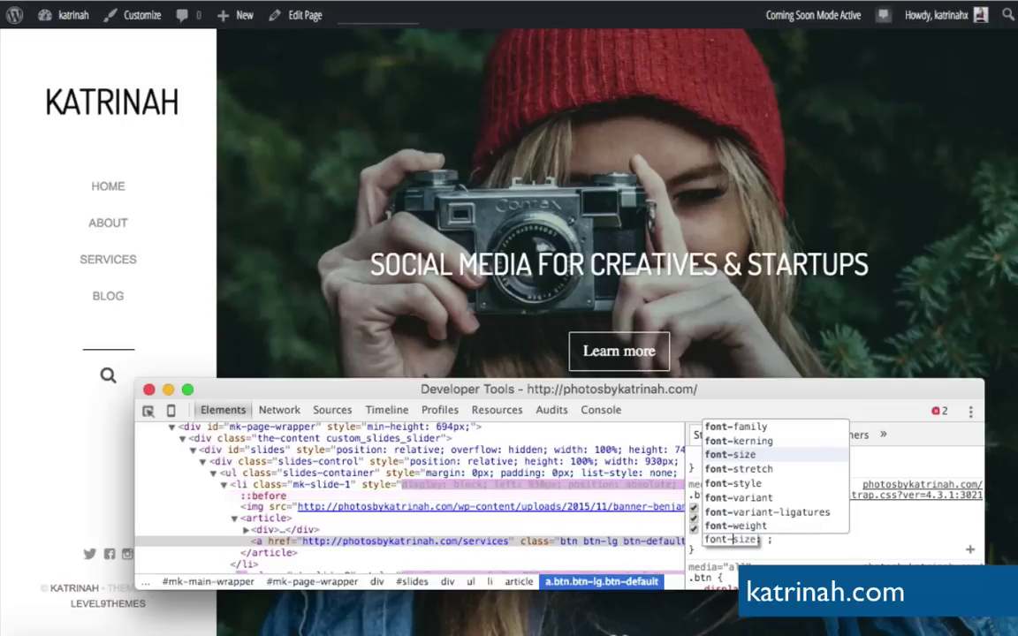
type("fam")
key("Tab")
type("Oosis, sans-s")
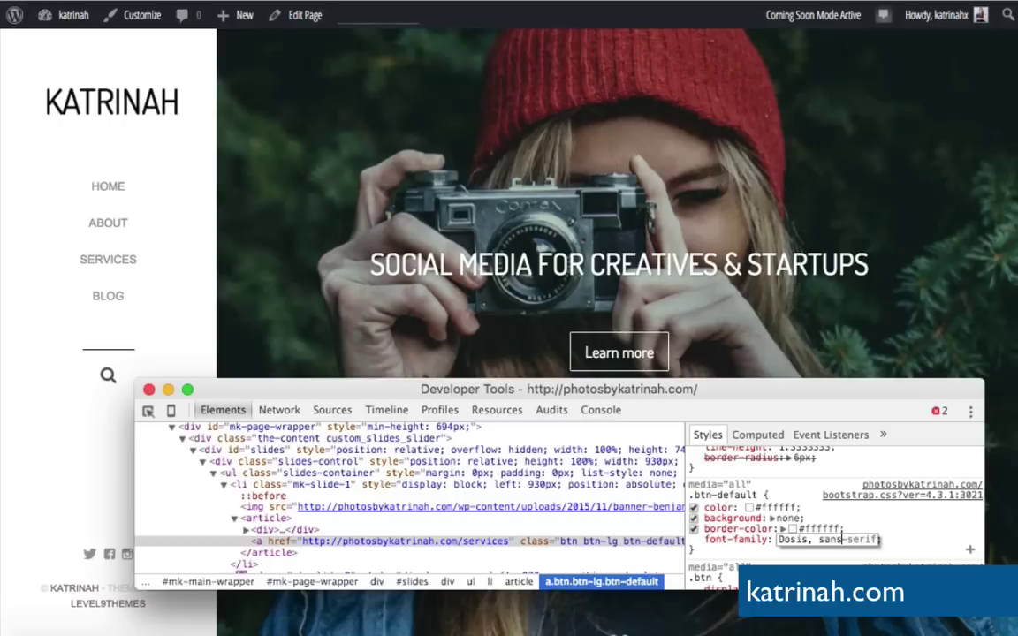
type("erif")
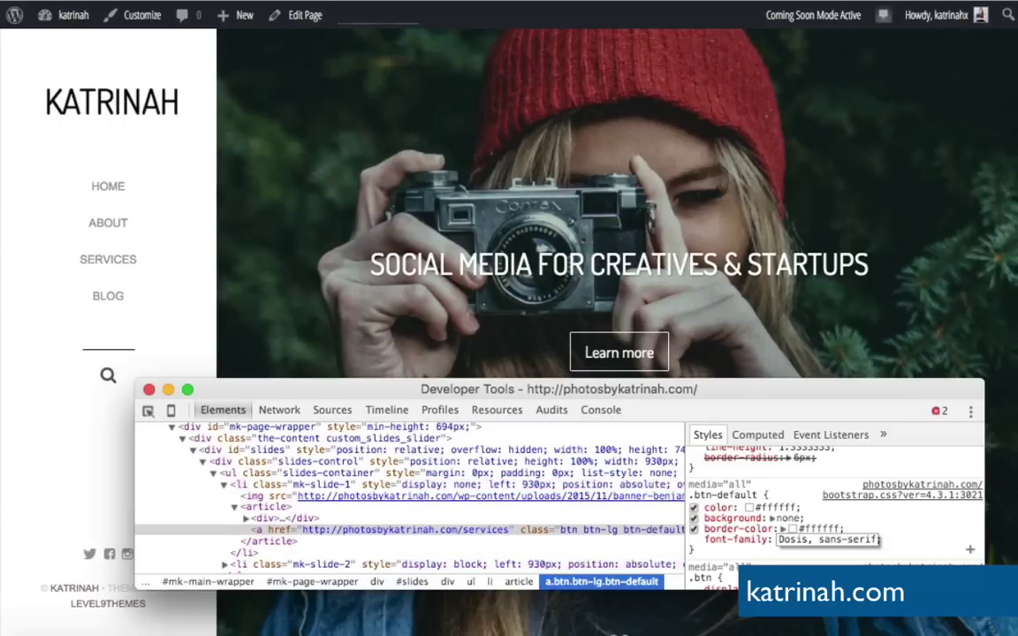
key("Return")
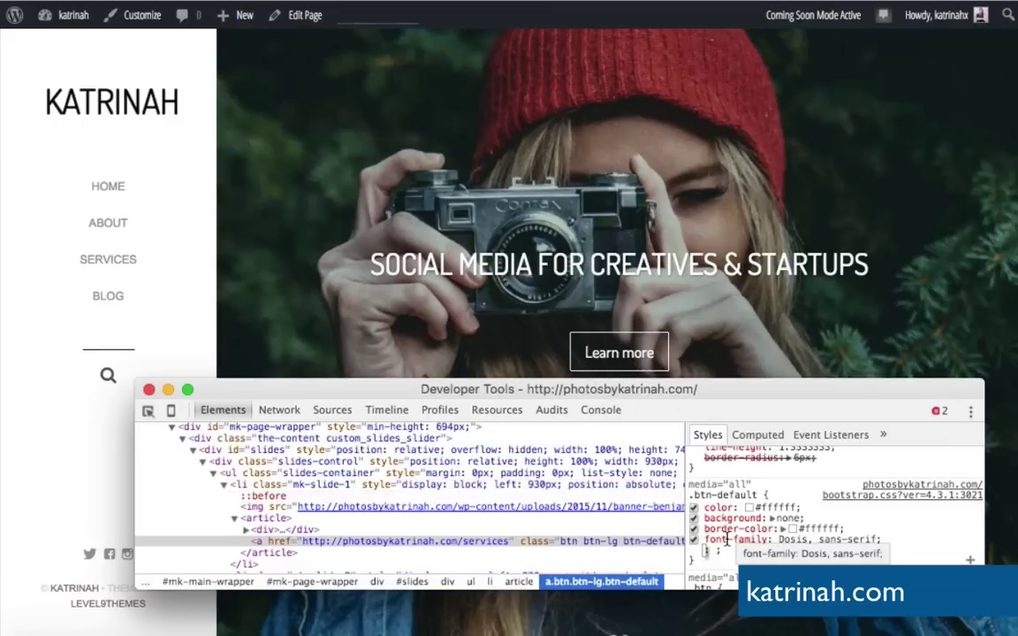
type("font-si")
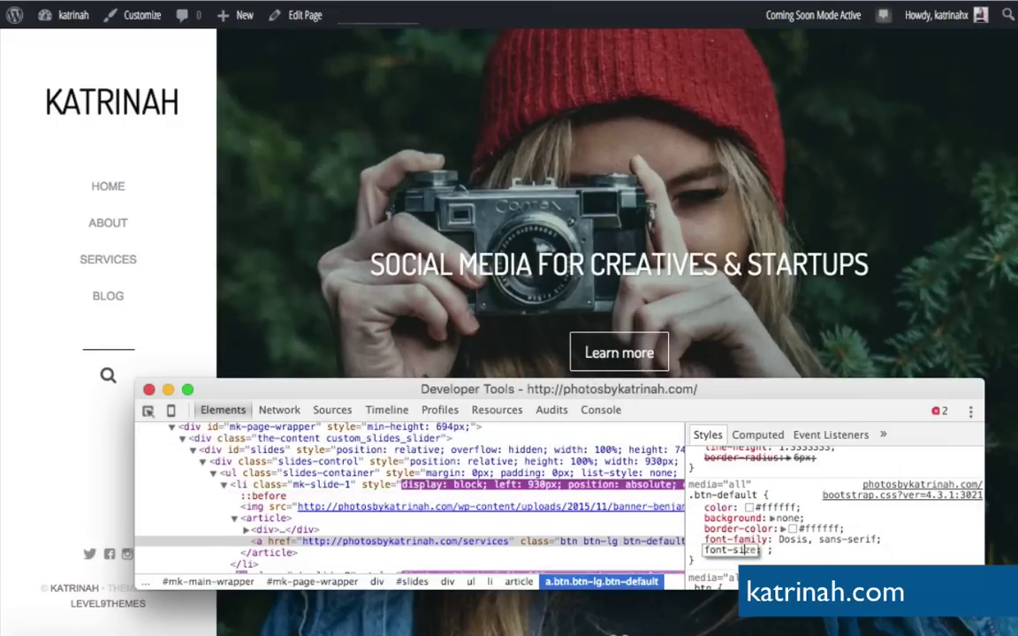
key("Tab")
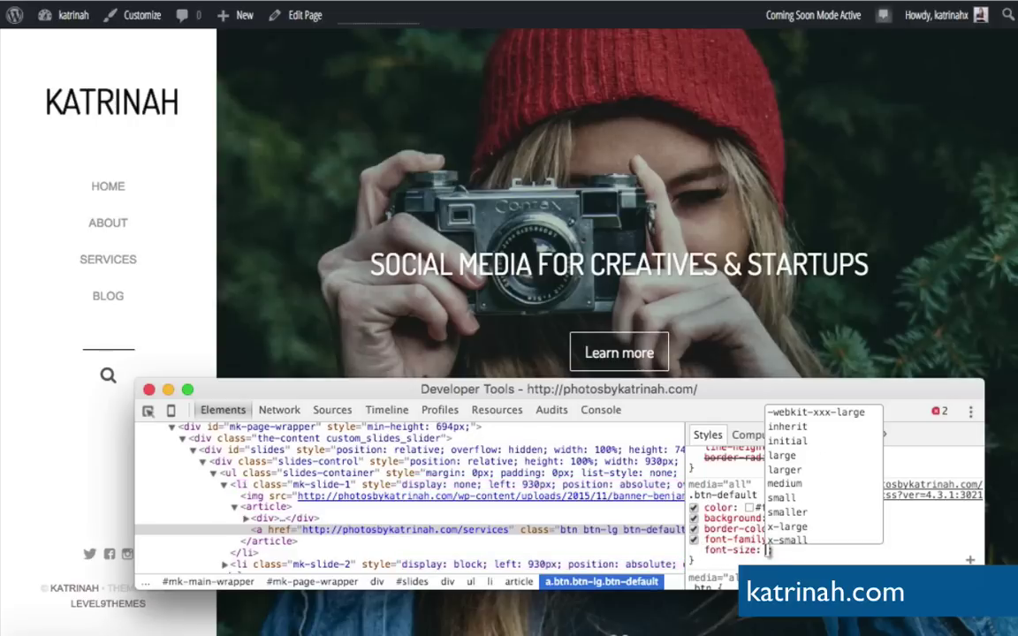
type("30px")
key("Return")
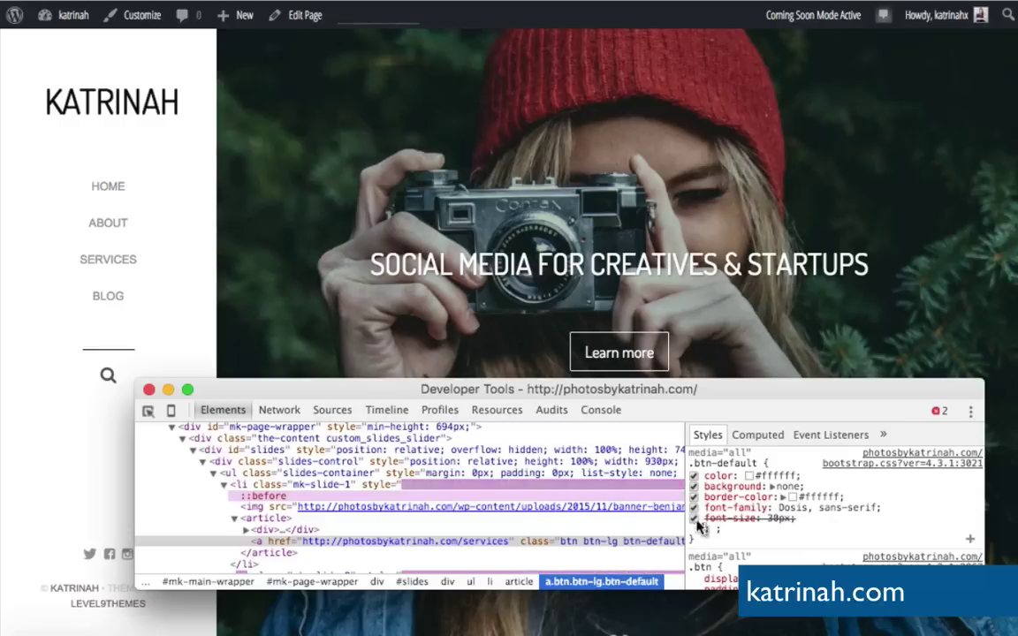
- Dismiss the empty property line and close Chrome DevTools
left_click(694, 525)
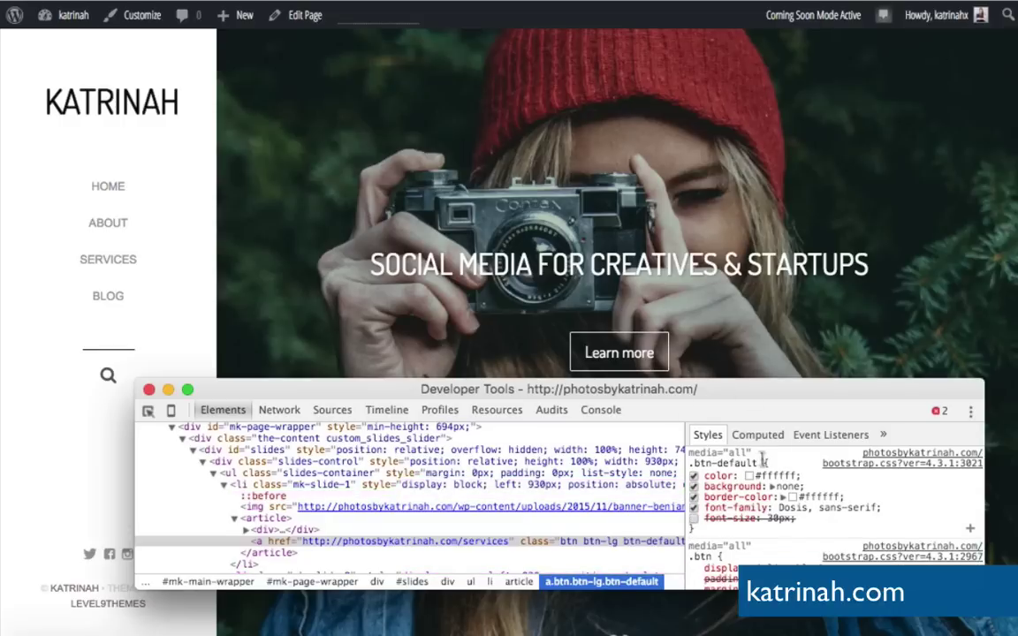
scroll(771, 512, "up", 2)
scroll(771, 513, "down", 1)
scroll(771, 509, "up", 1)
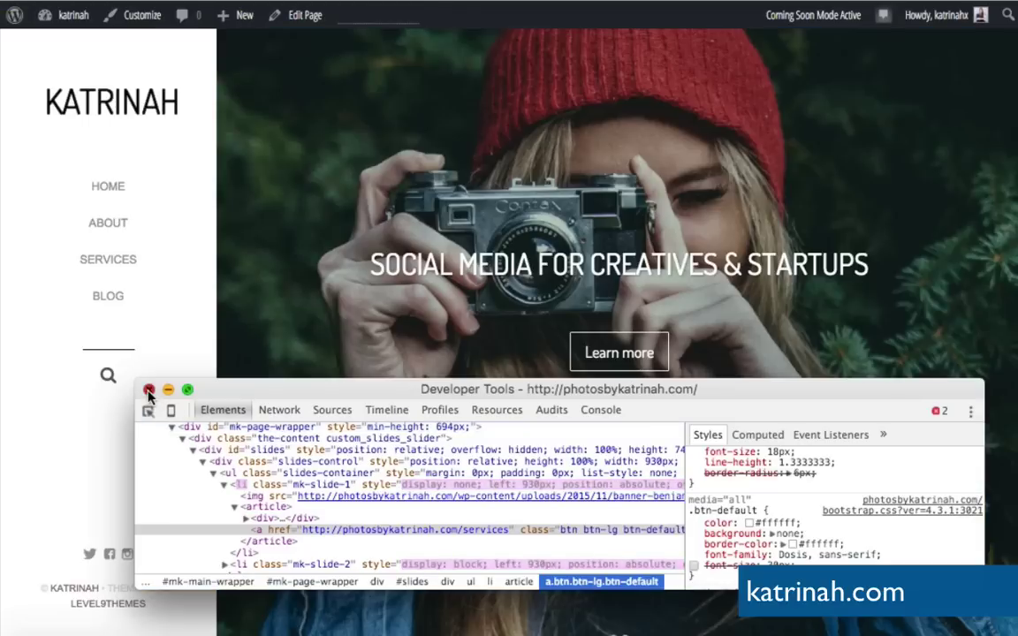
left_click(149, 390)
mouse_move(63, 12)
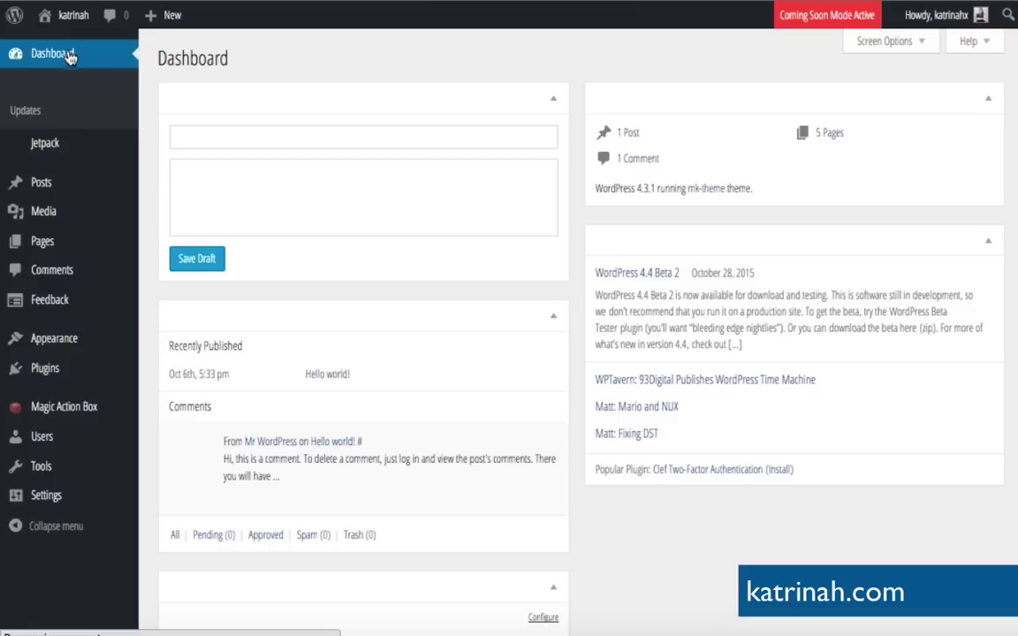
- Save the .btn-default rules into mk-theme style.css and view the live homepage
mouse_move(68, 338)
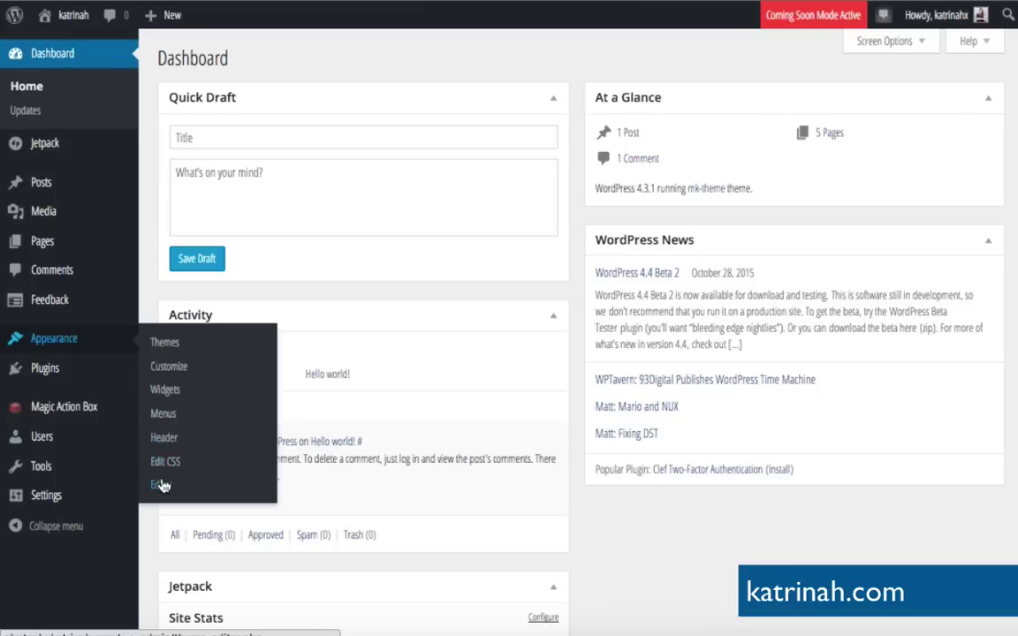
left_click(162, 486)
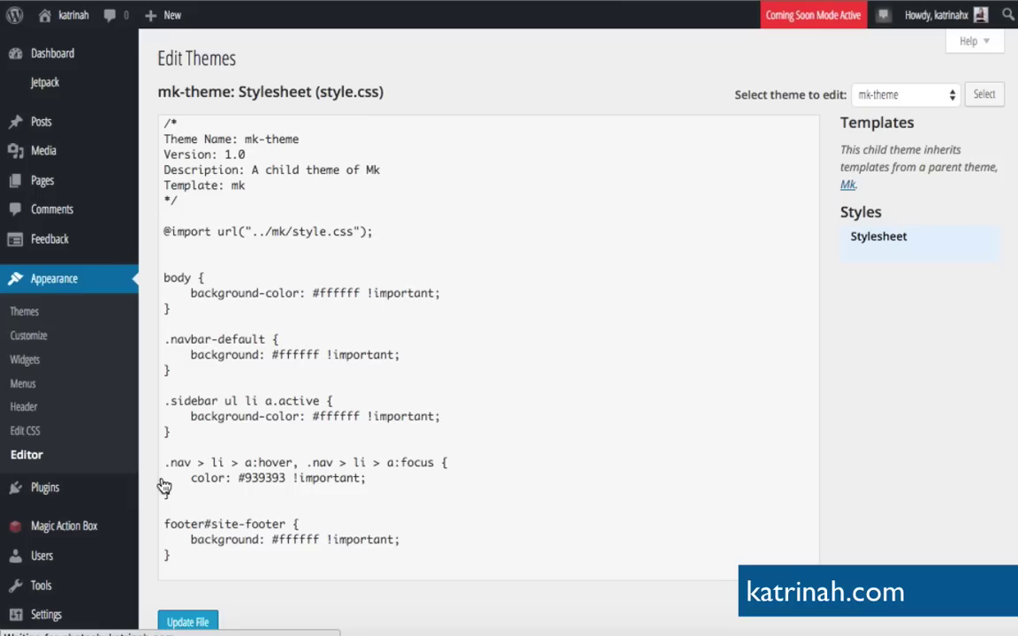
scroll(191, 505, "down", 3)
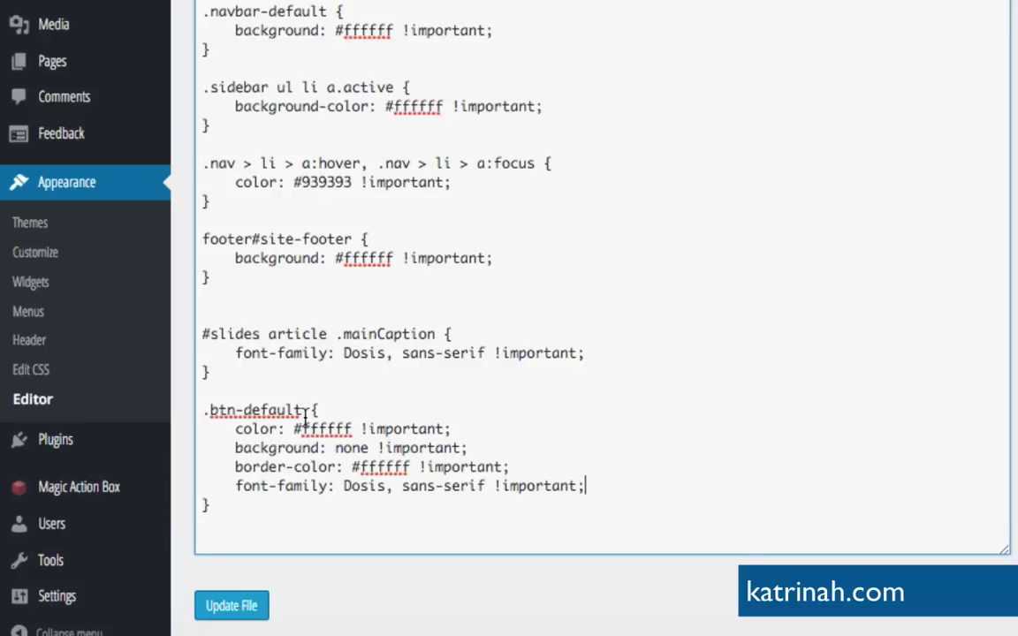
left_click(242, 612)
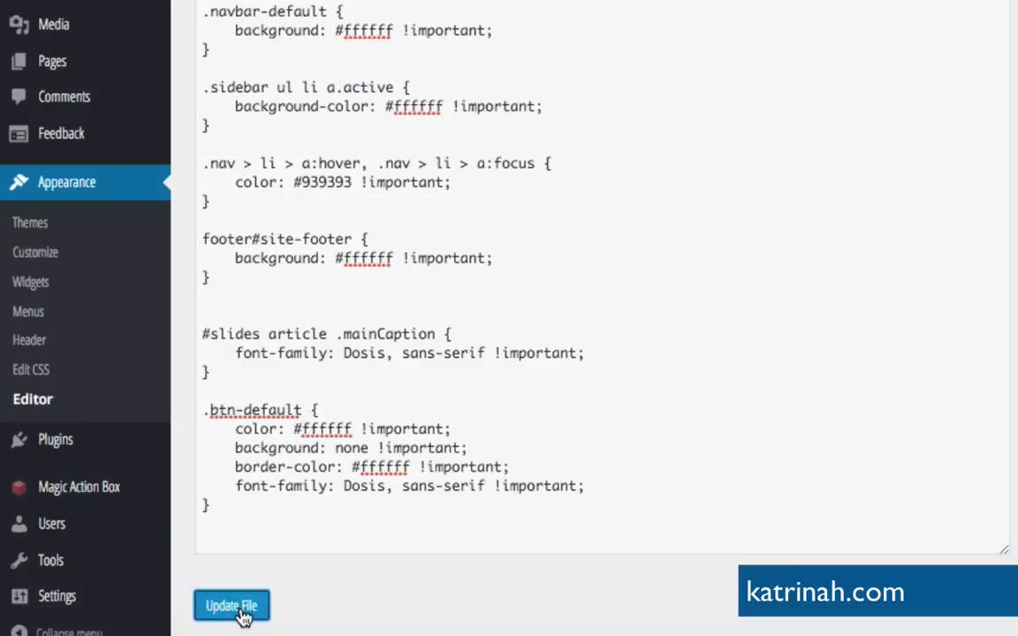
mouse_move(73, 26)
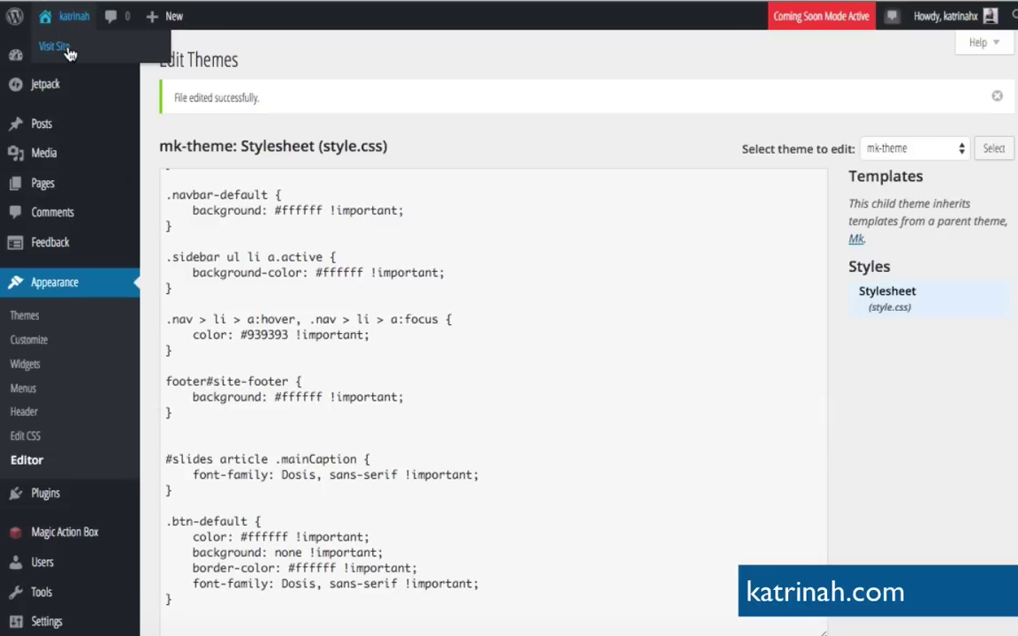
left_click(55, 47)
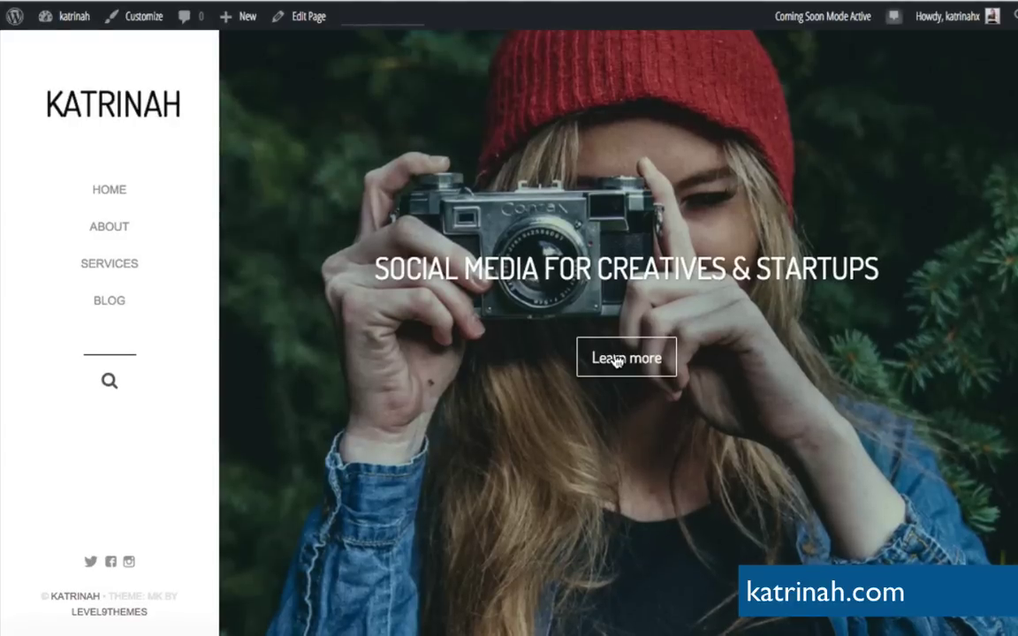
- Inspect the Learn more button, preview its .btn-lg font size at 26px, then close DevTools
right_click(616, 359)
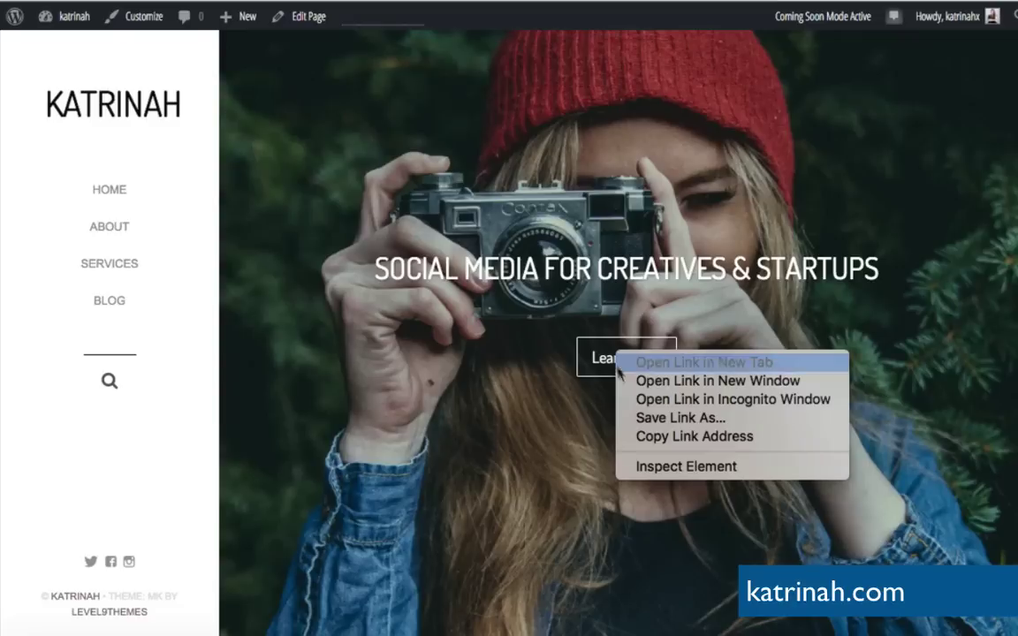
left_click(659, 471)
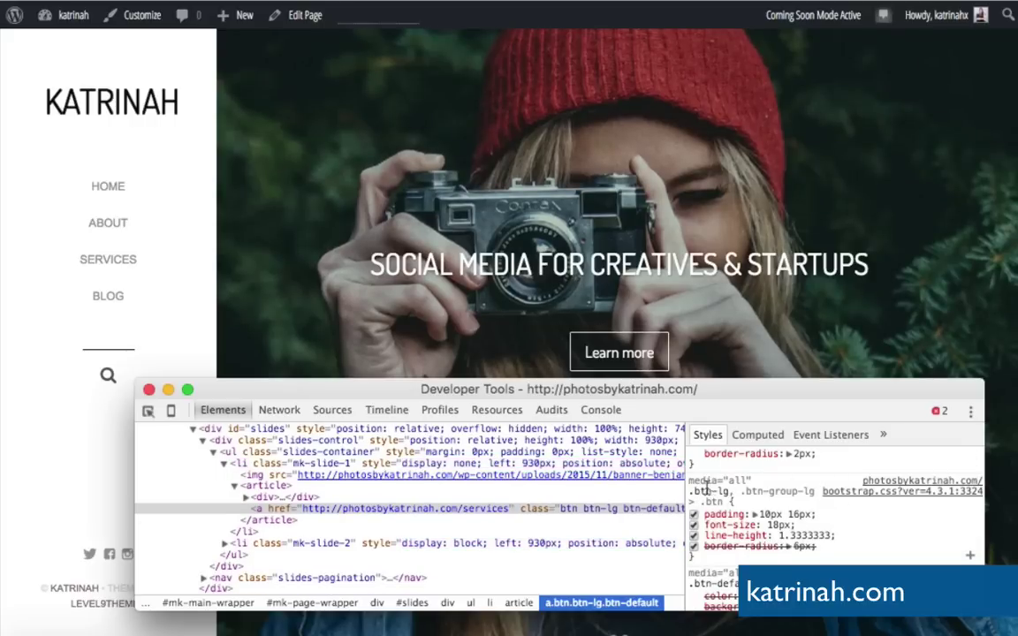
left_click(779, 525)
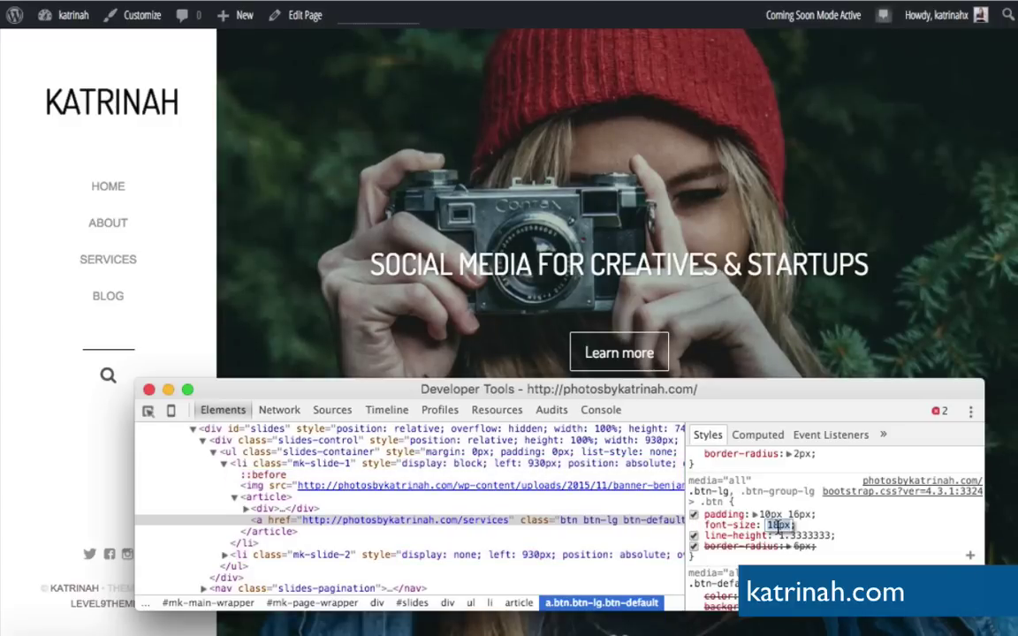
type("26px")
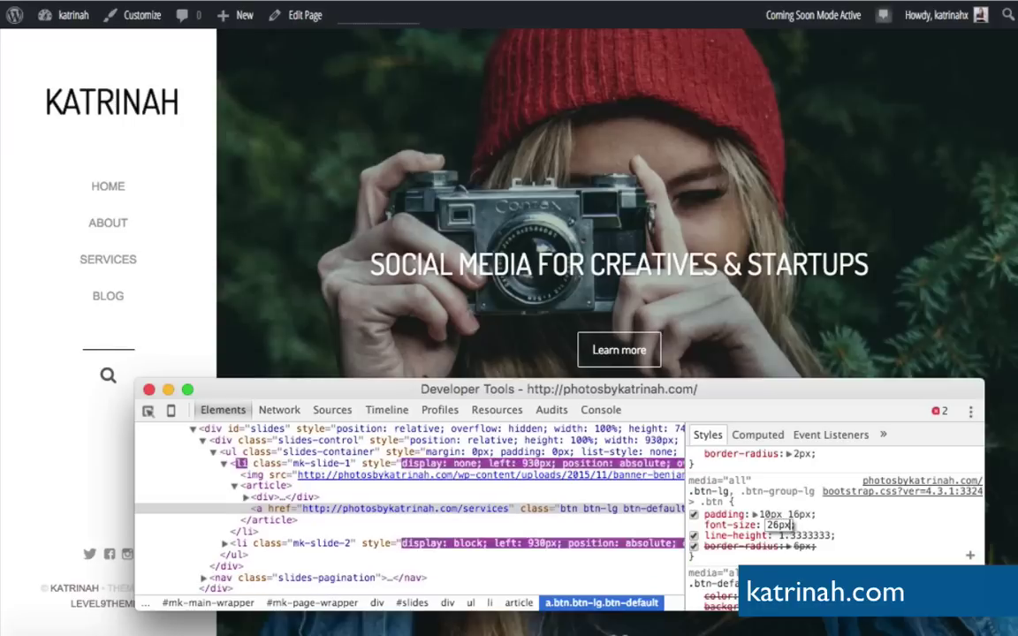
left_click_drag(740, 397, 741, 423)
key("Return")
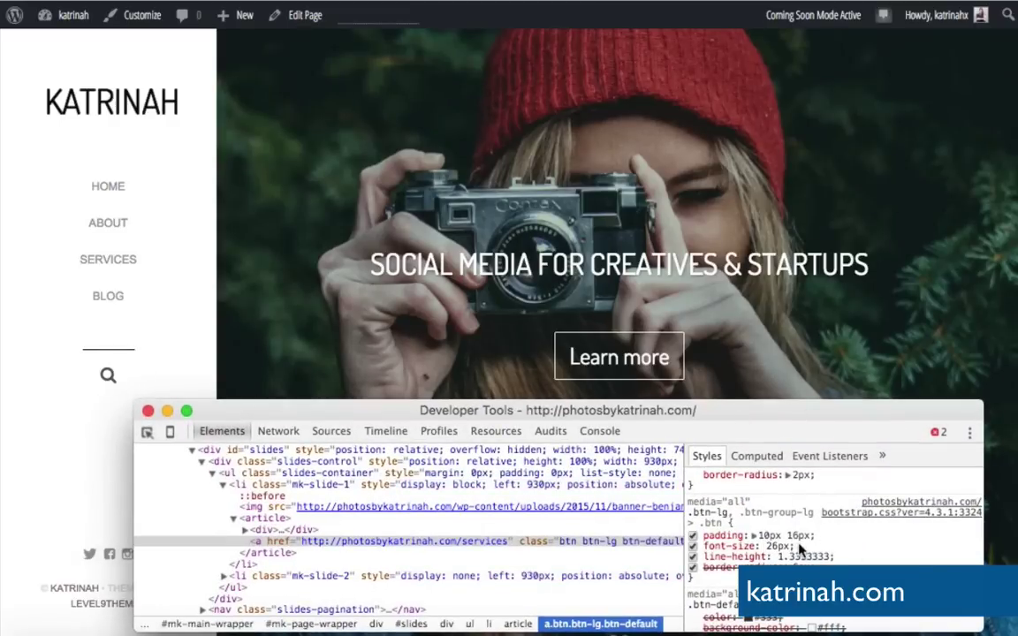
left_click_drag(689, 501, 689, 517)
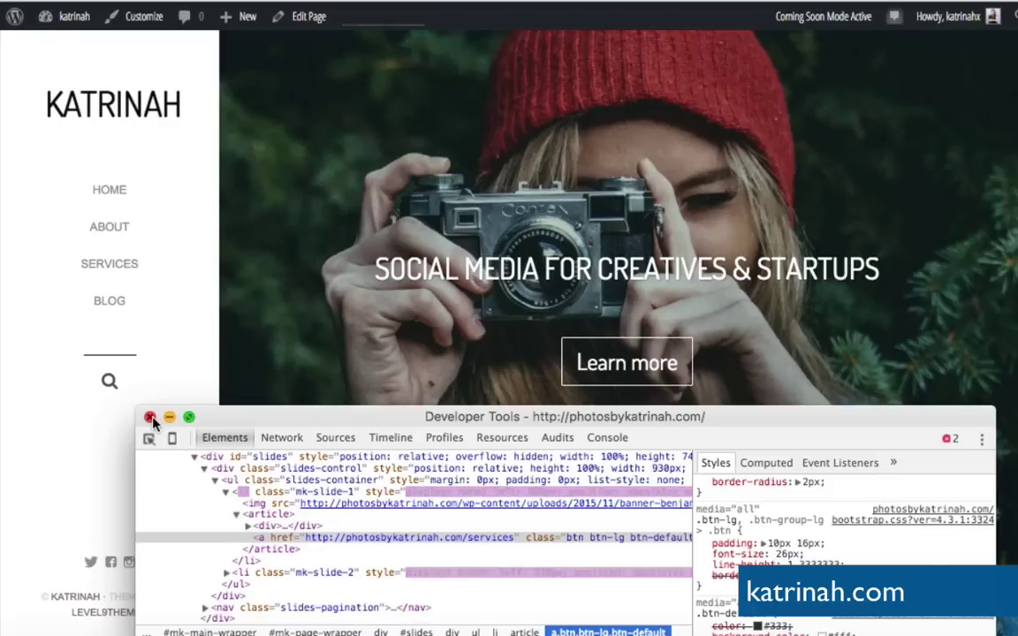
left_click(148, 411)
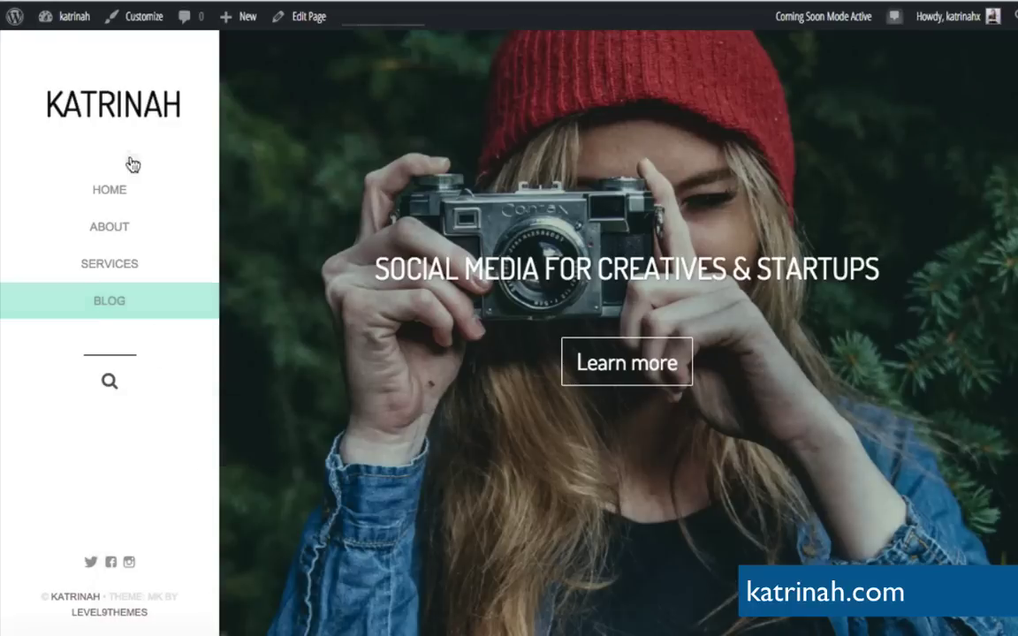
mouse_move(69, 16)
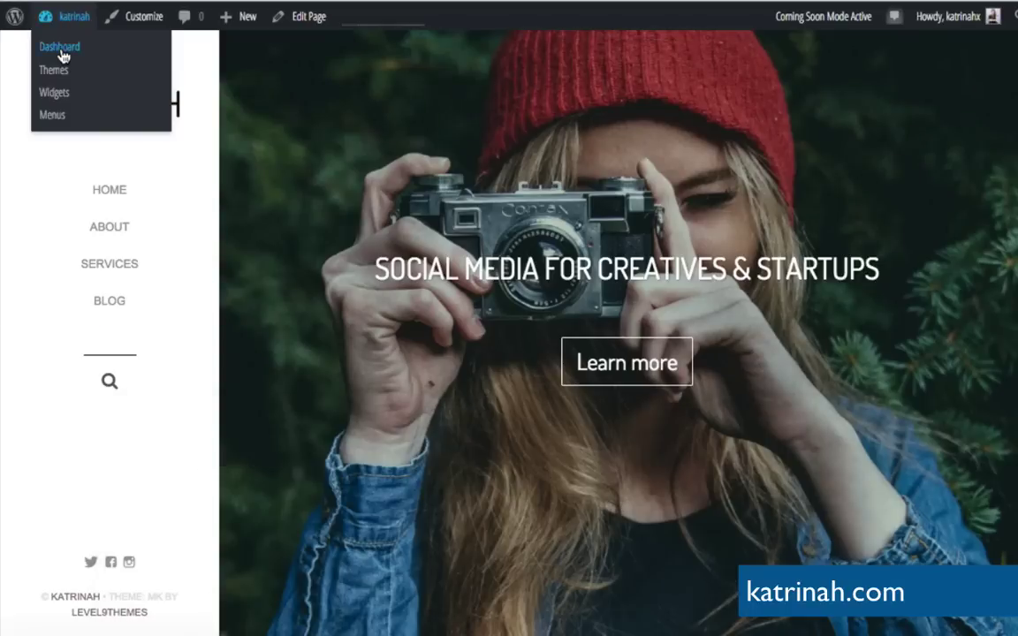
- Append the 26px .btn-lg font-size rule to style.css, save, and return to the homepage
left_click(59, 47)
mouse_move(81, 344)
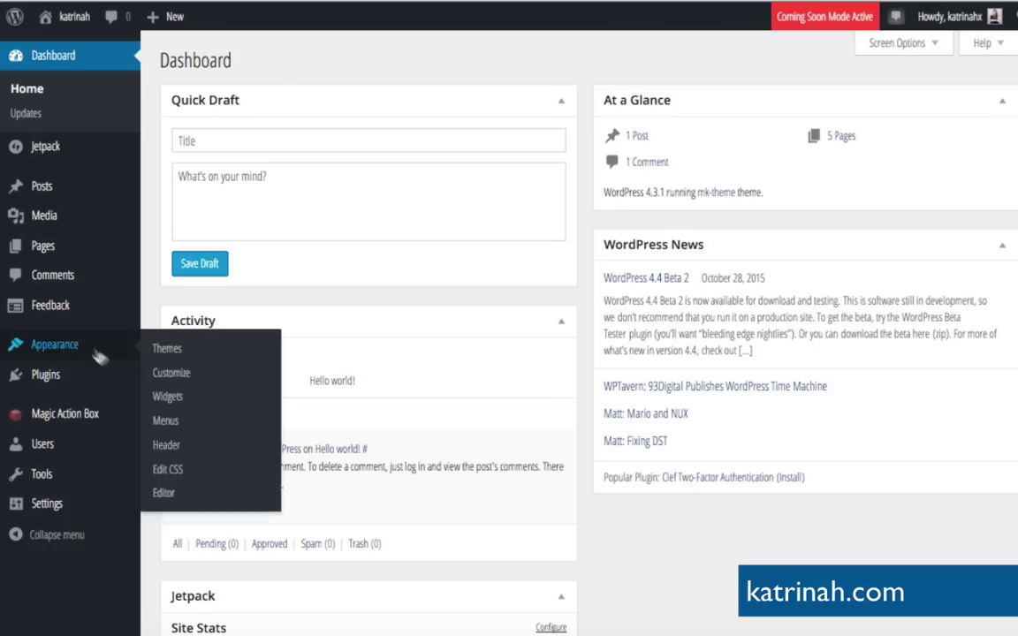
left_click(163, 498)
scroll(217, 489, "down", 5)
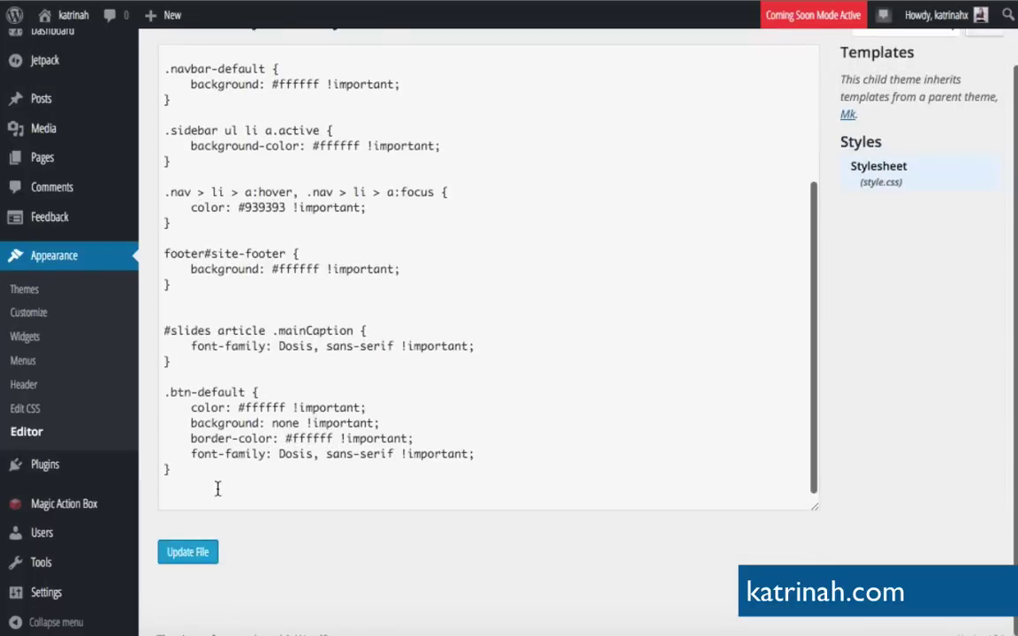
left_click(168, 482)
key("Return")
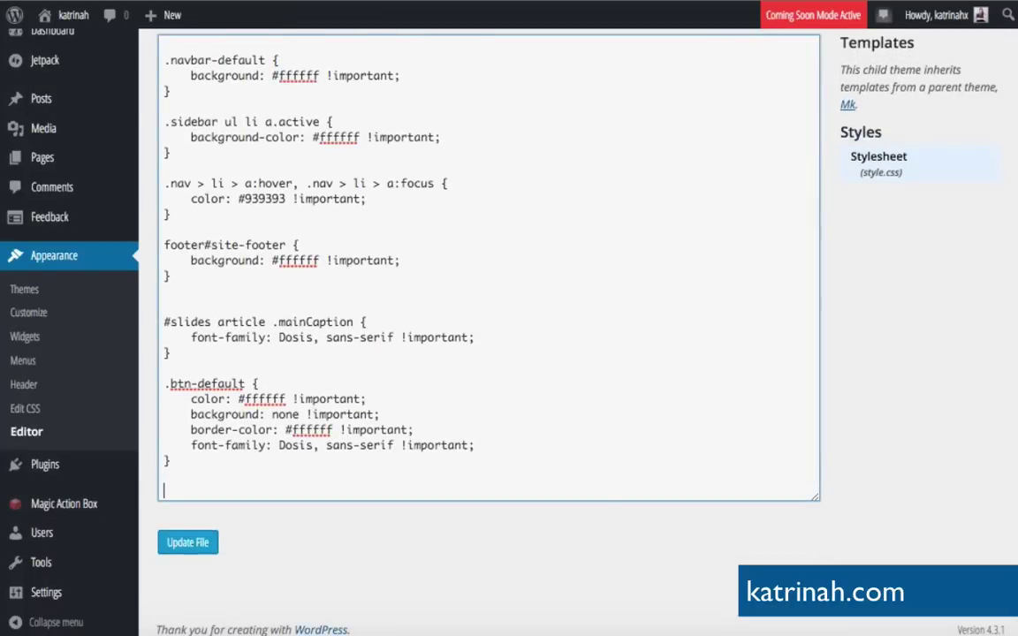
type(".btn-lg, .btn-group-lg > .btn {     padding: 10px 16px;     font-size: 26px;     line-height: 1.3333333;     border-radius: 6px; }")
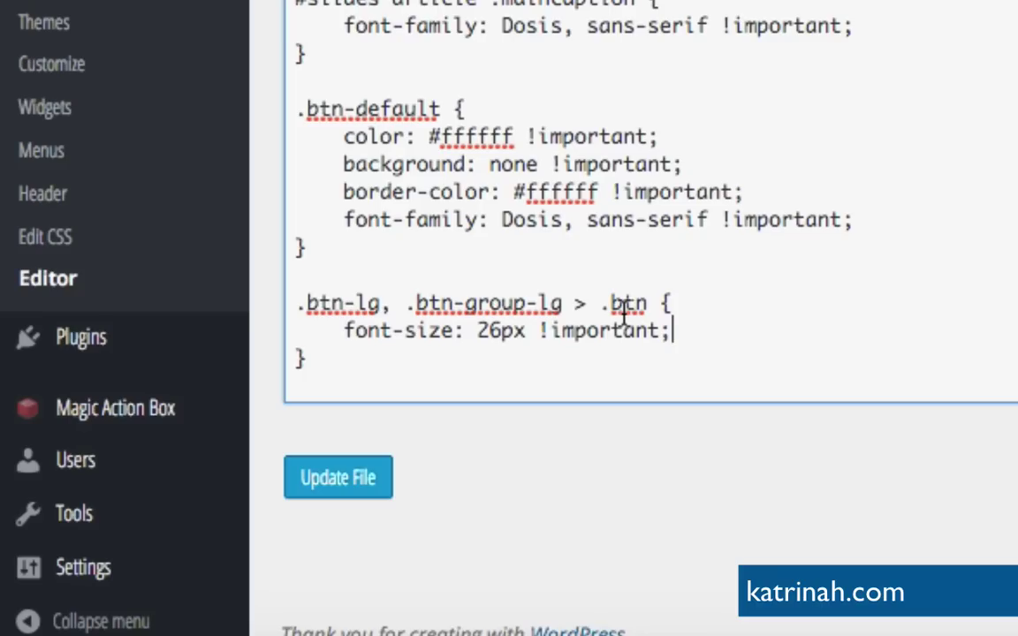
left_click(190, 547)
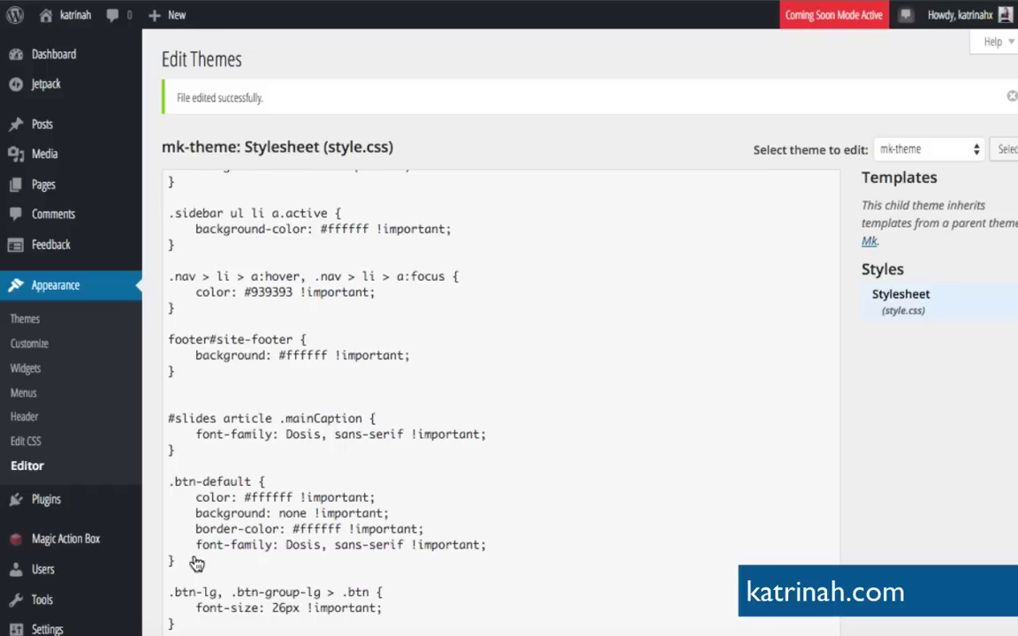
mouse_move(62, 15)
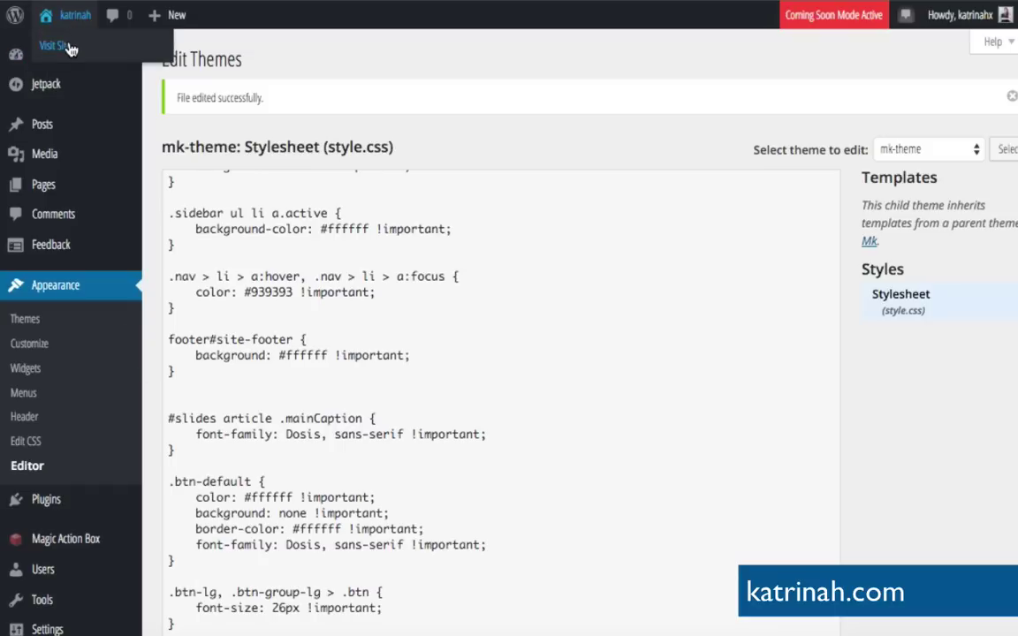
left_click(70, 49)
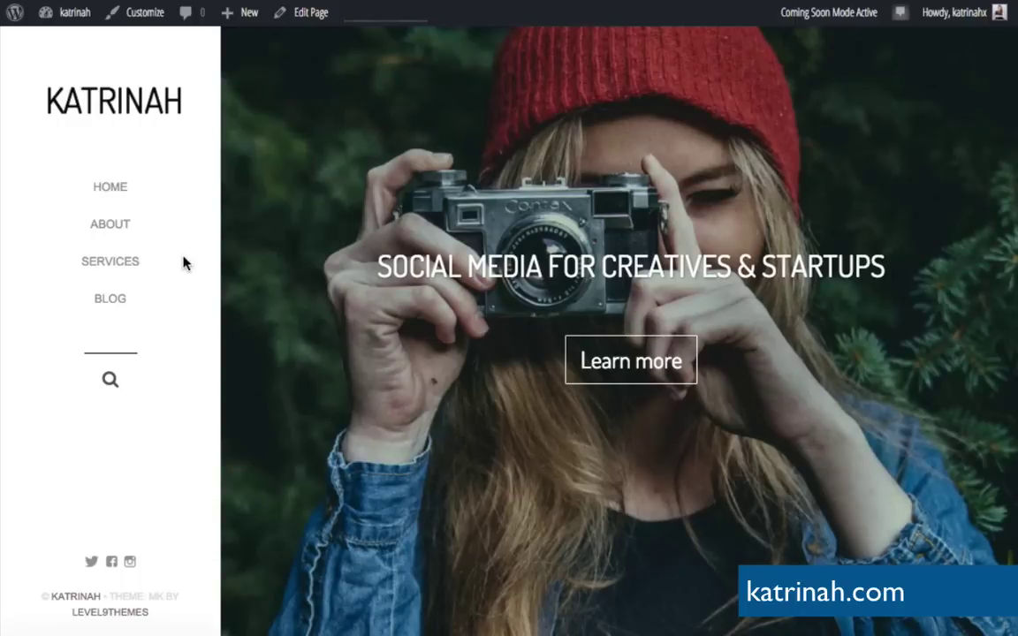
- Inspect the ABOUT link and give .sidebar ul li a 16px size and Dosis, sans-serif font
right_click(120, 228)
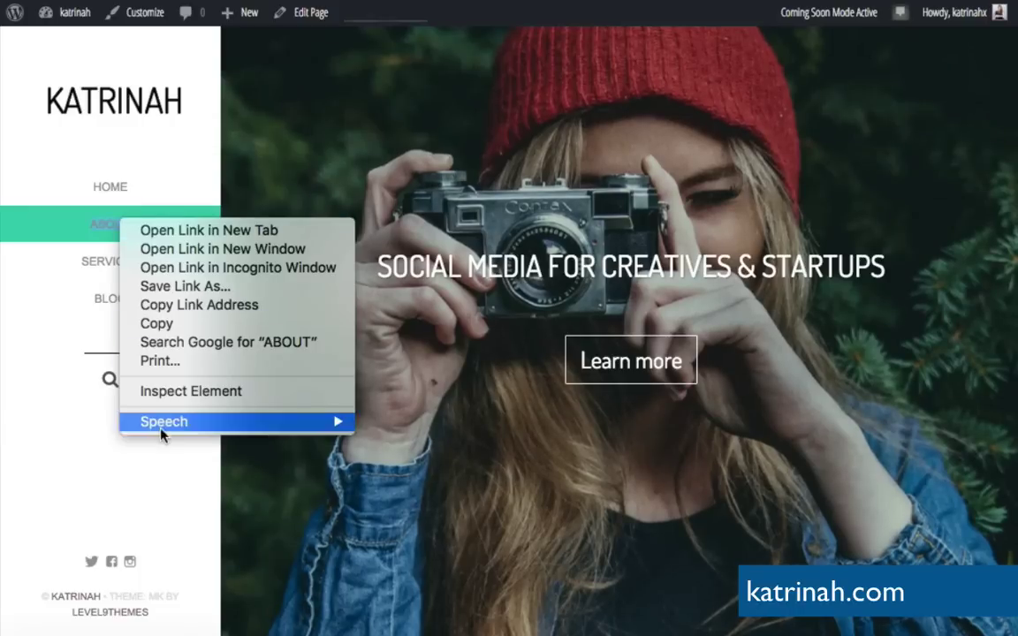
left_click(170, 394)
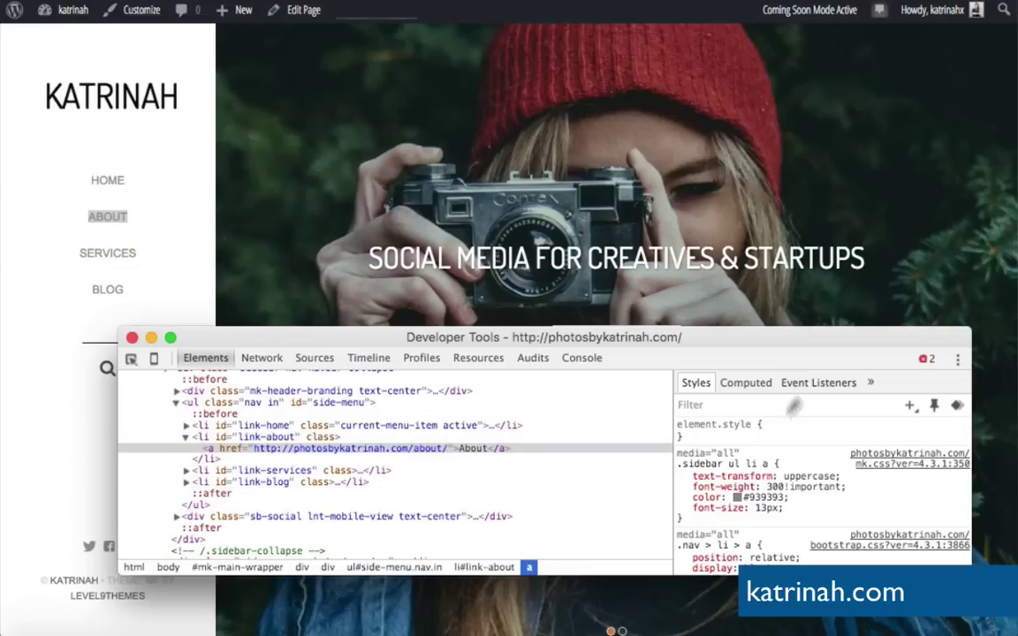
scroll(802, 449, "down", 2)
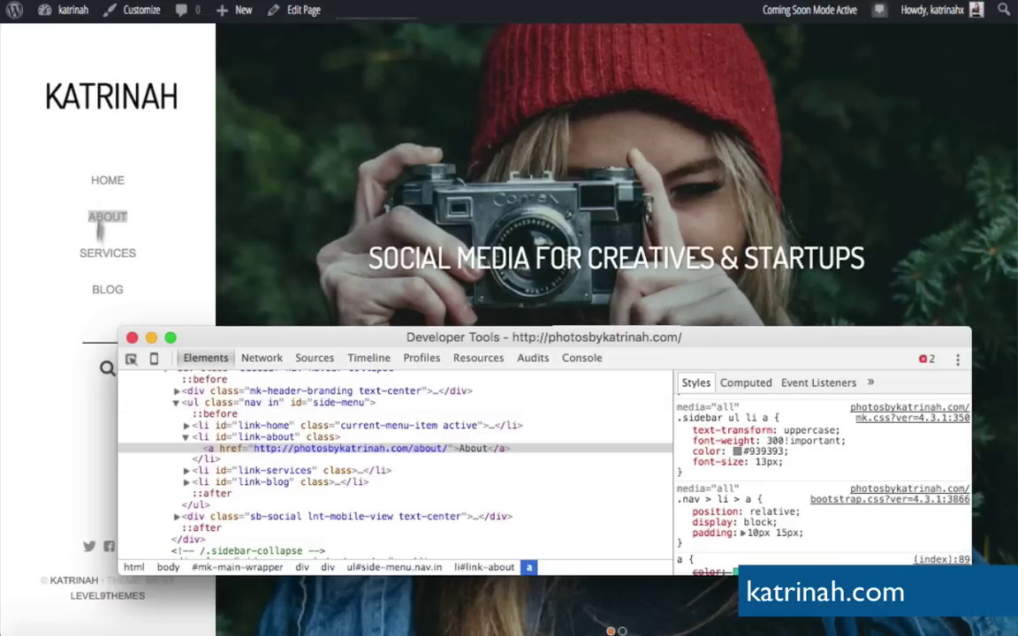
left_click(767, 463)
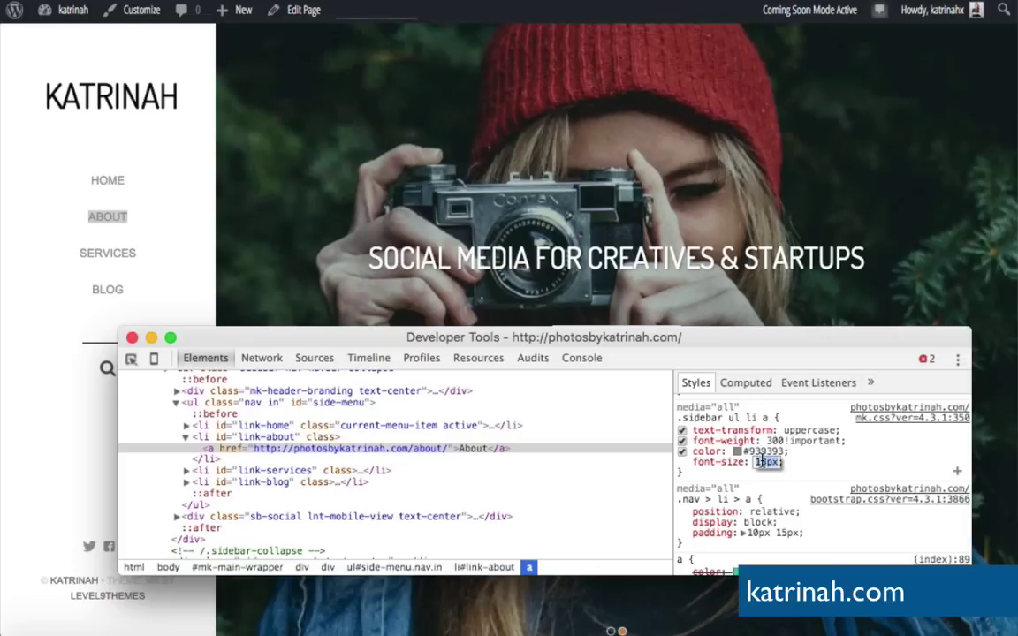
type("16px")
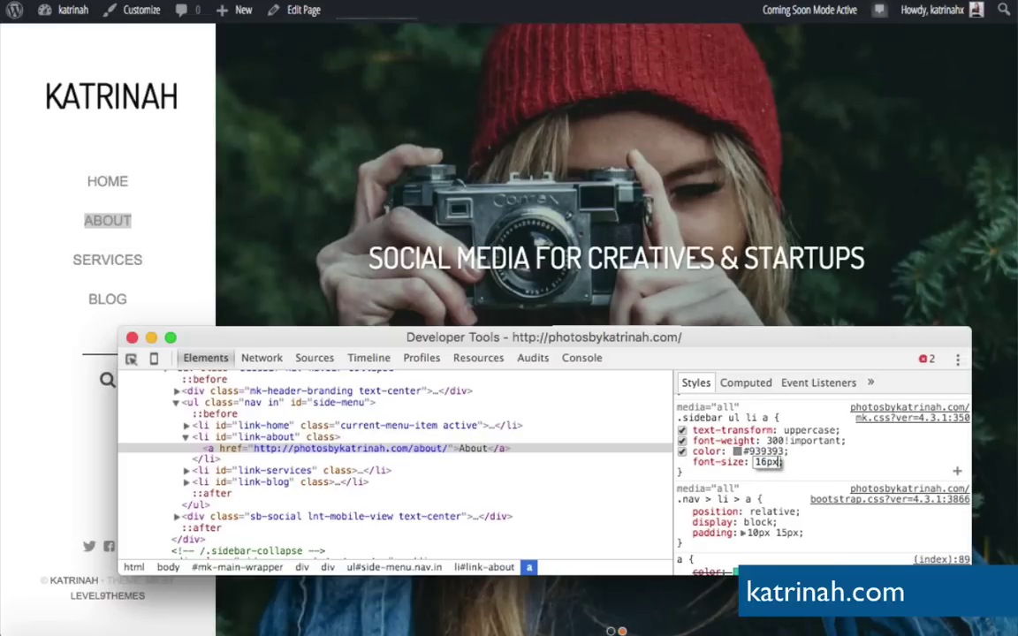
left_click(812, 480)
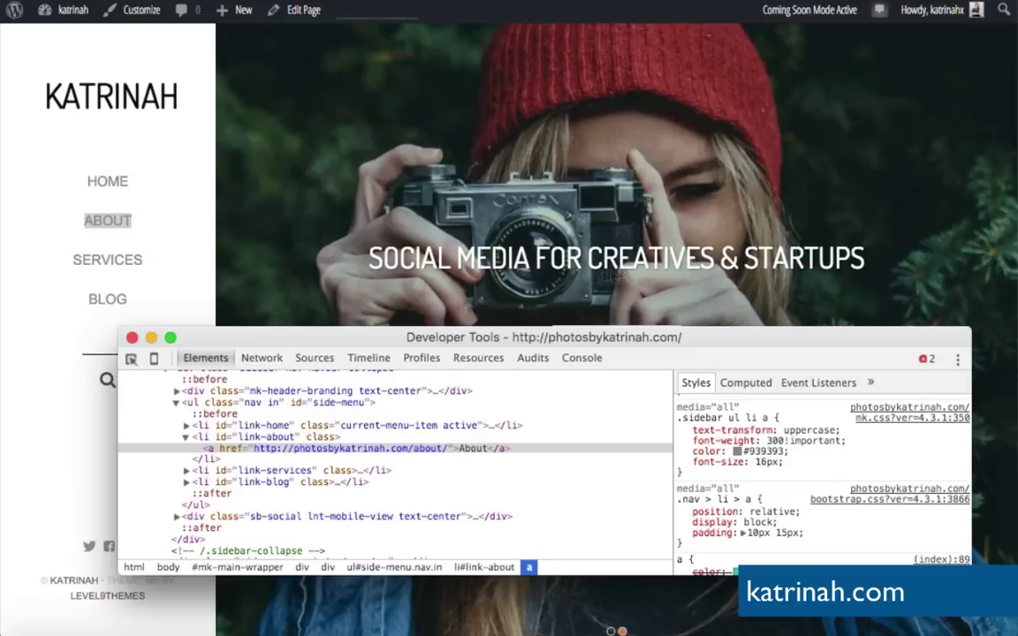
left_click(679, 479)
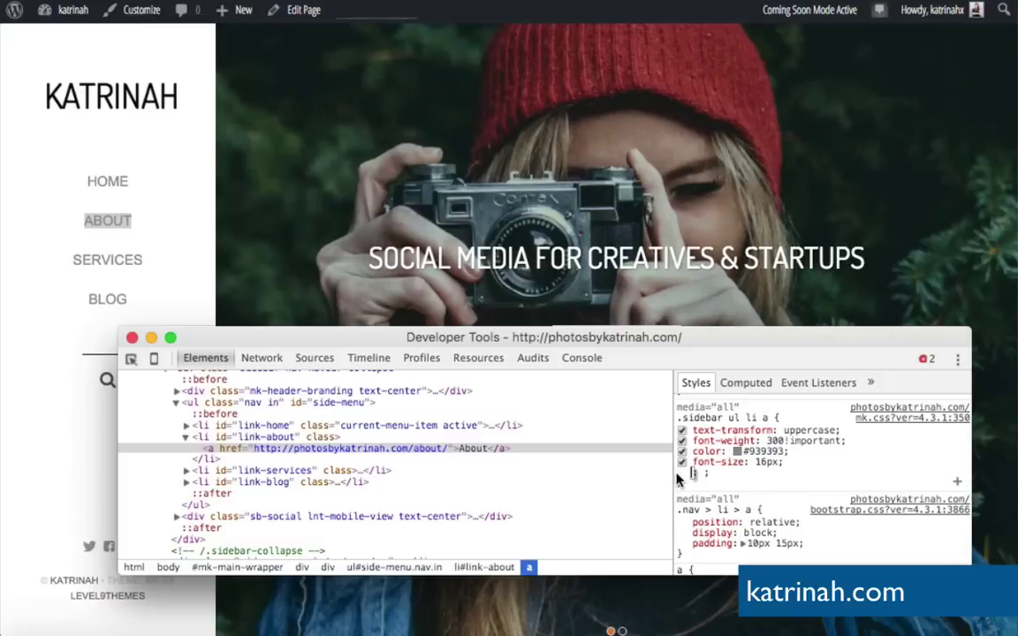
type("font-family")
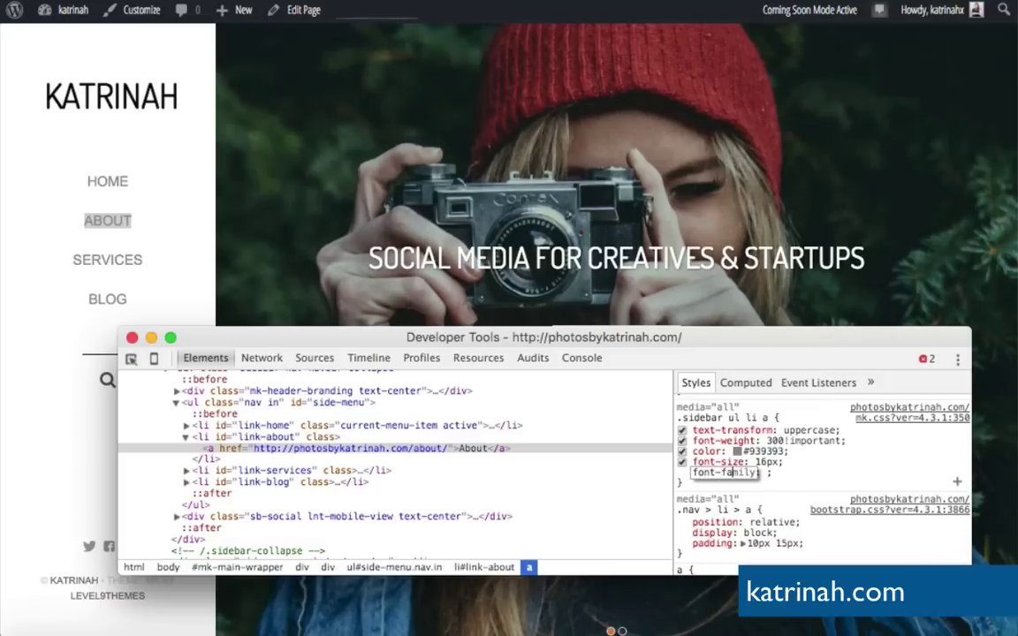
key("Tab")
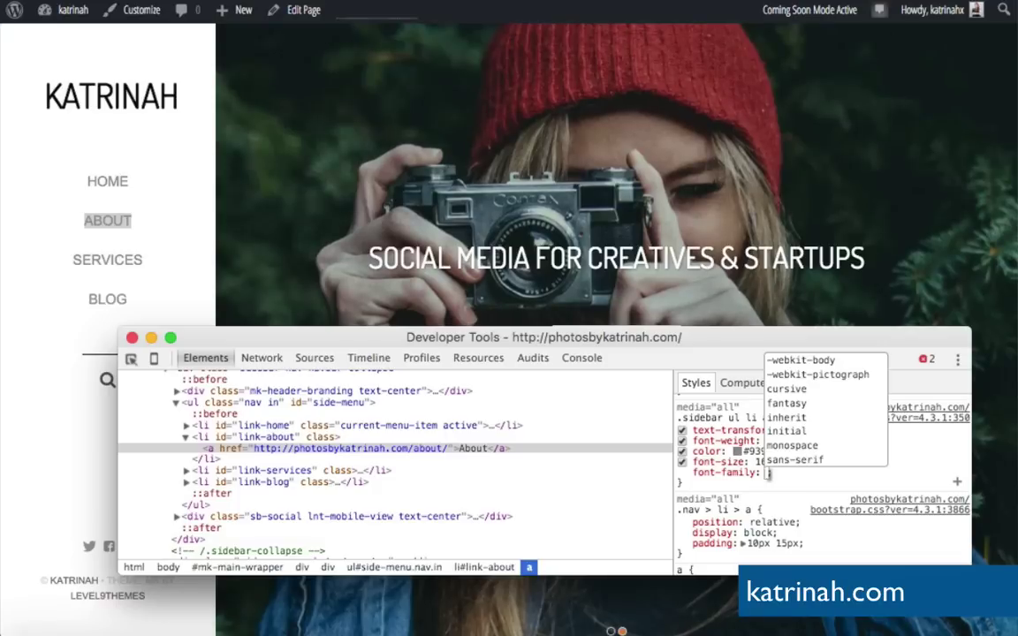
type("Dosis, sans-serif")
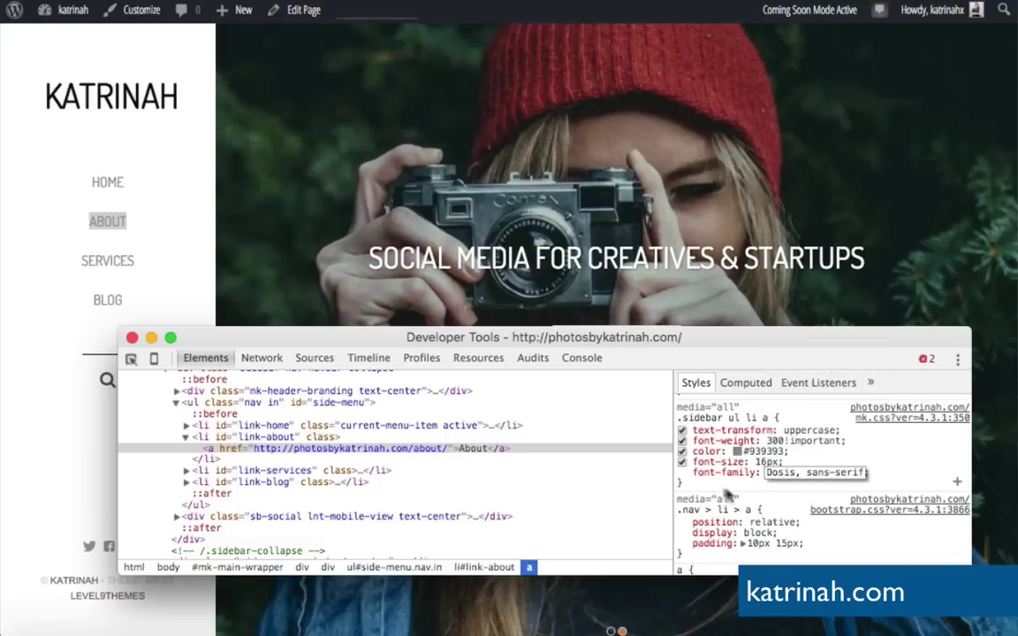
key("Return")
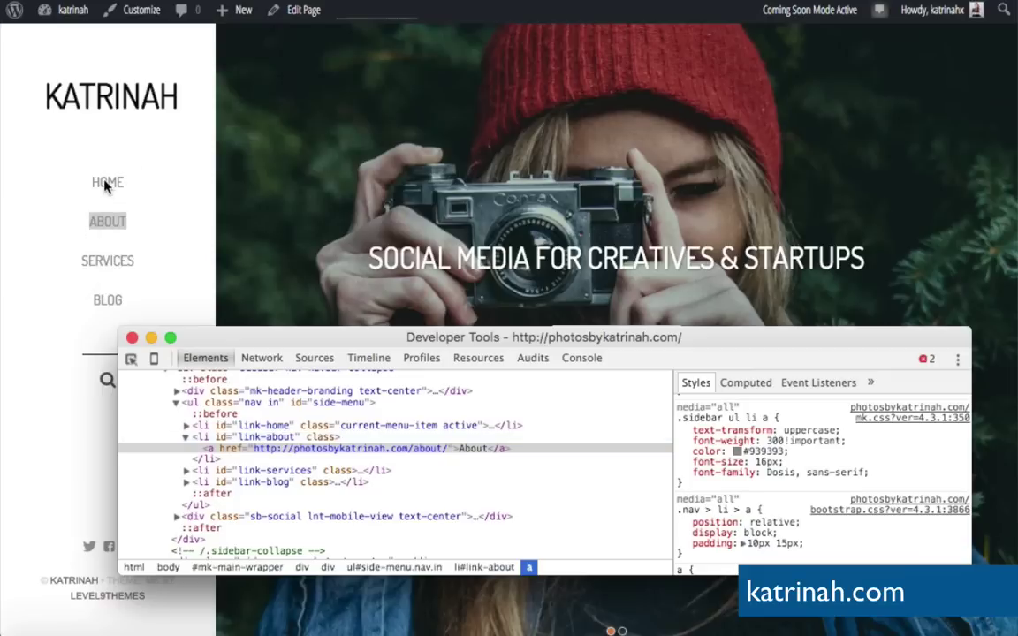
- Raise the sidebar link font size to 22px and change its colour to #000000
left_click(758, 461)
type("22px")
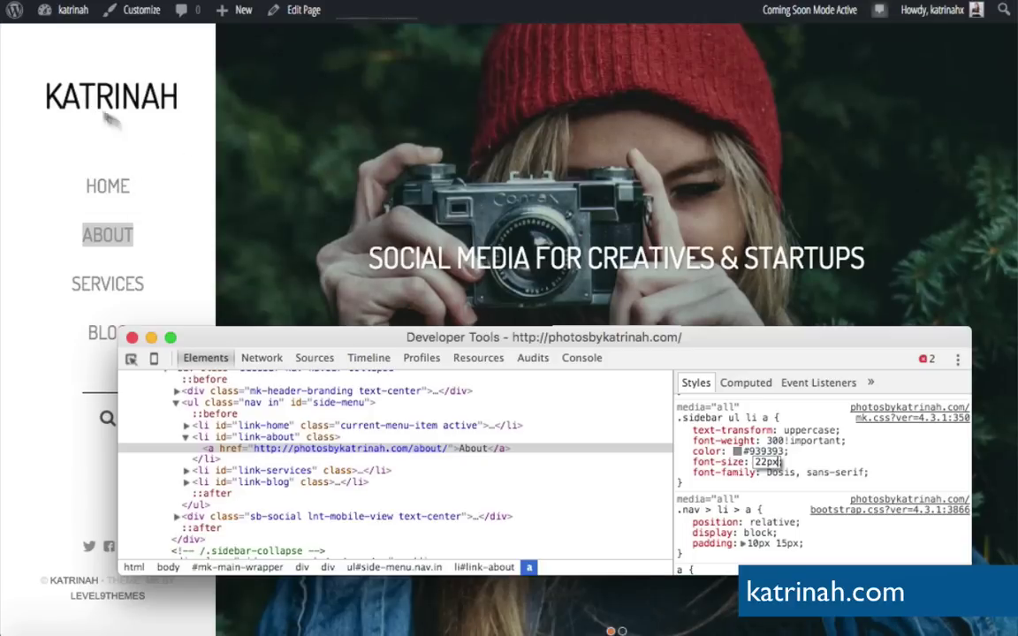
key("Return")
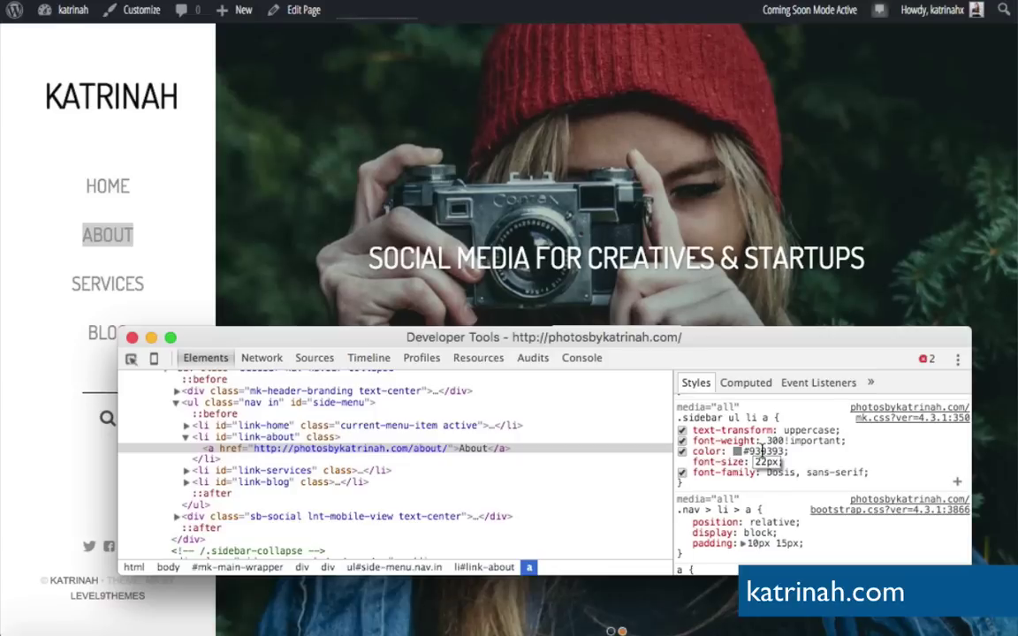
left_click(752, 451)
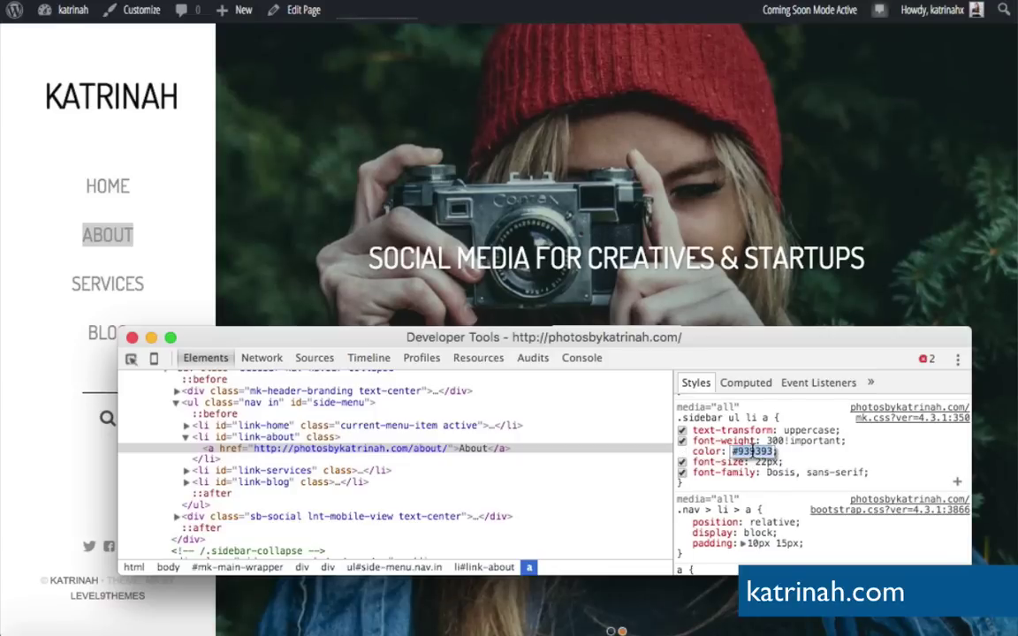
type("#000000")
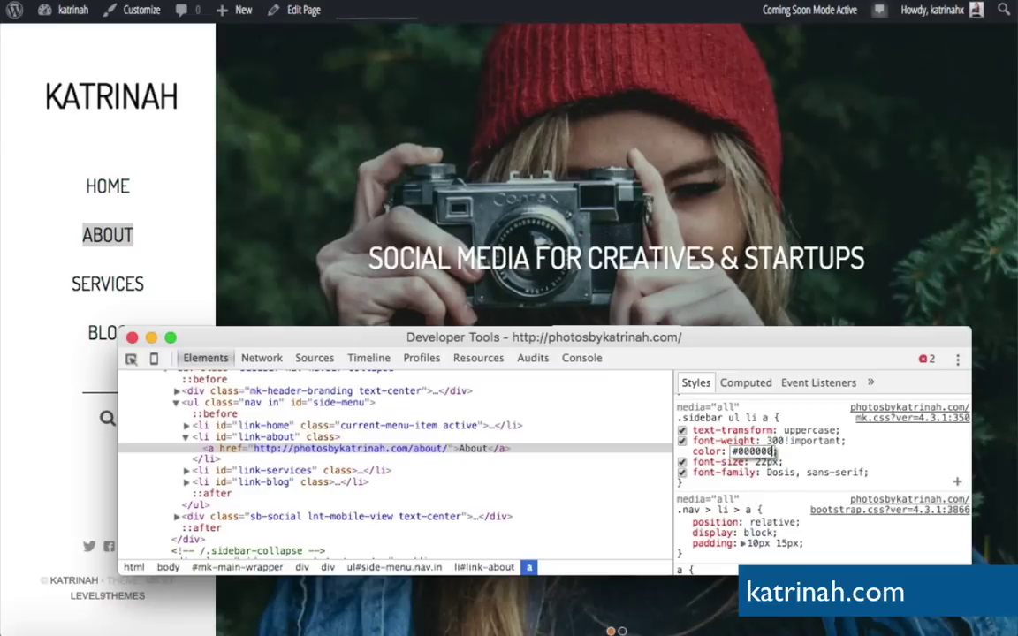
key("Return")
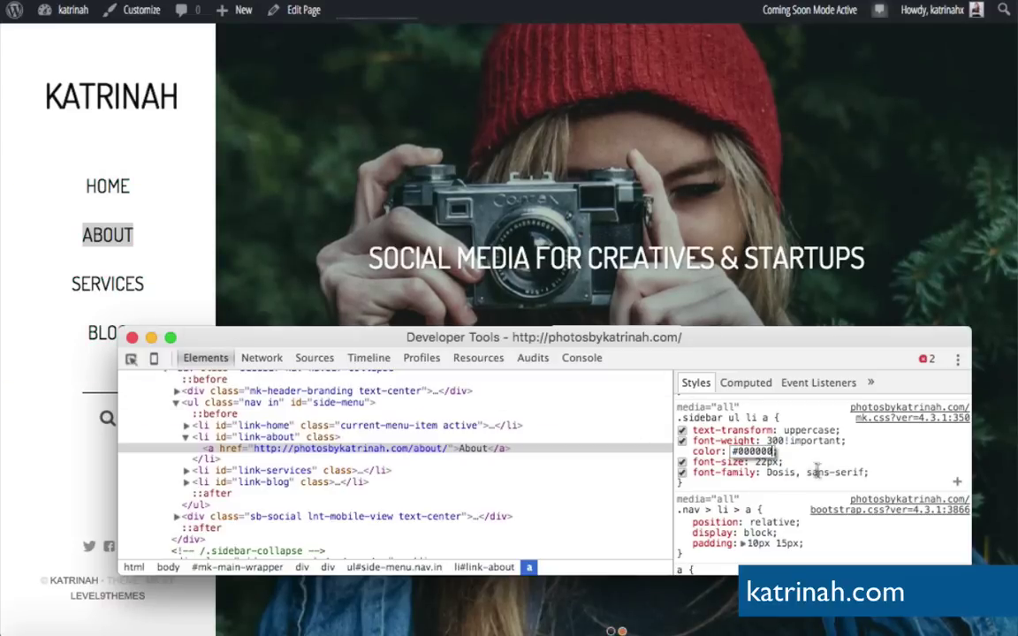
- Copy the whole .sidebar ul li a rule, close DevTools, and open the theme stylesheet editor
left_click_drag(298, 339, 373, 399)
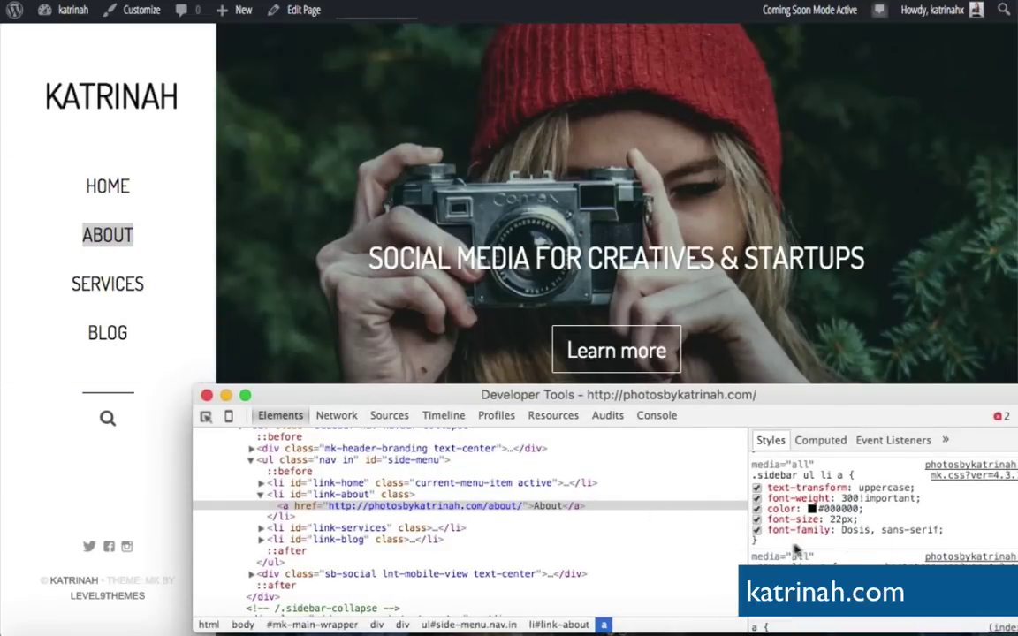
left_click_drag(760, 546, 754, 478)
key("ctrl+c")
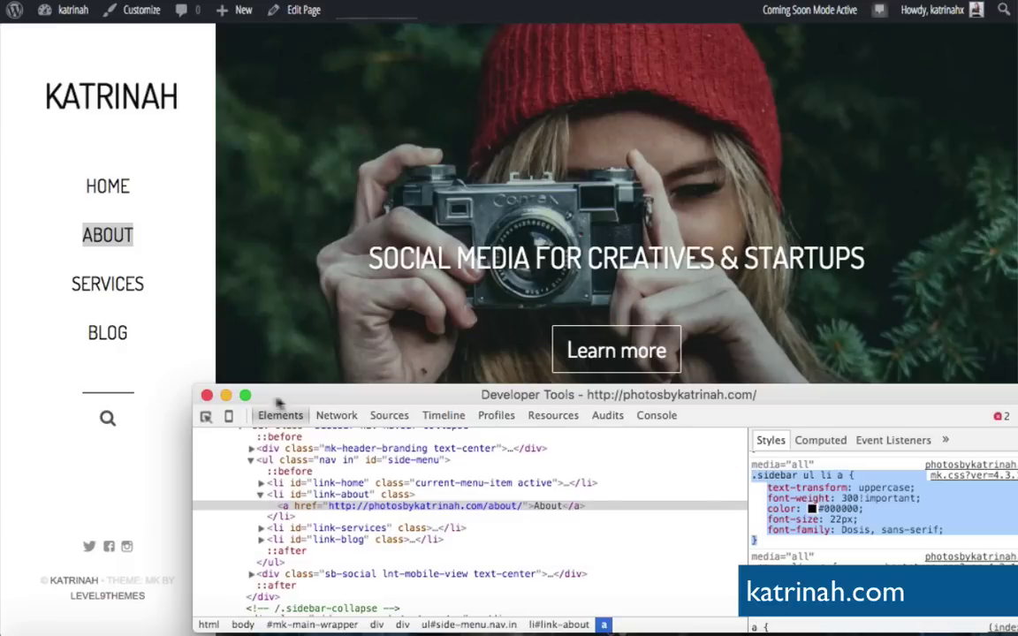
left_click(206, 396)
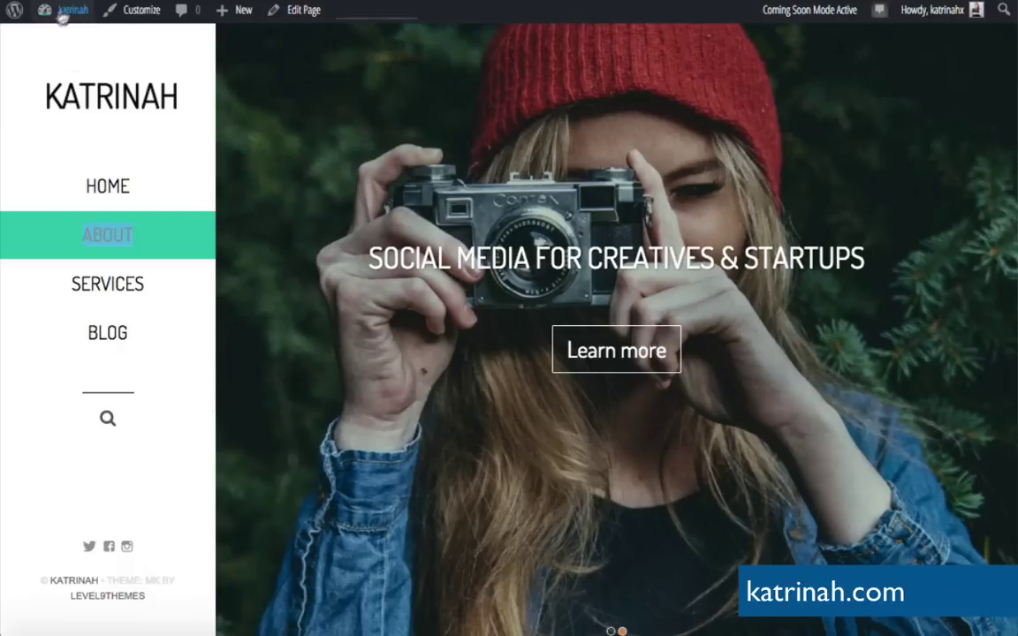
mouse_move(69, 11)
left_click(65, 40)
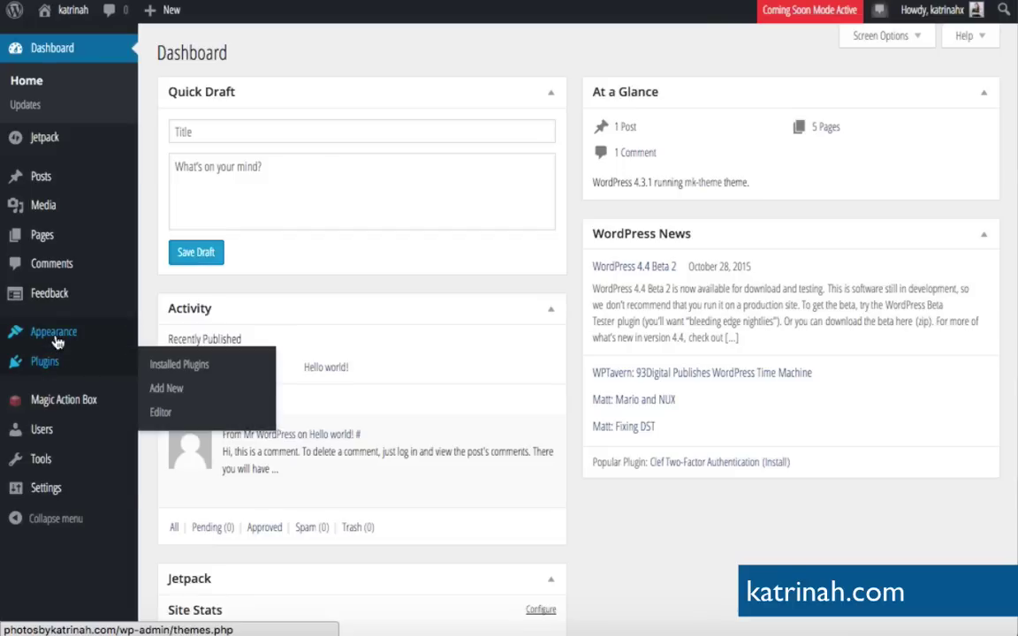
mouse_move(25, 330)
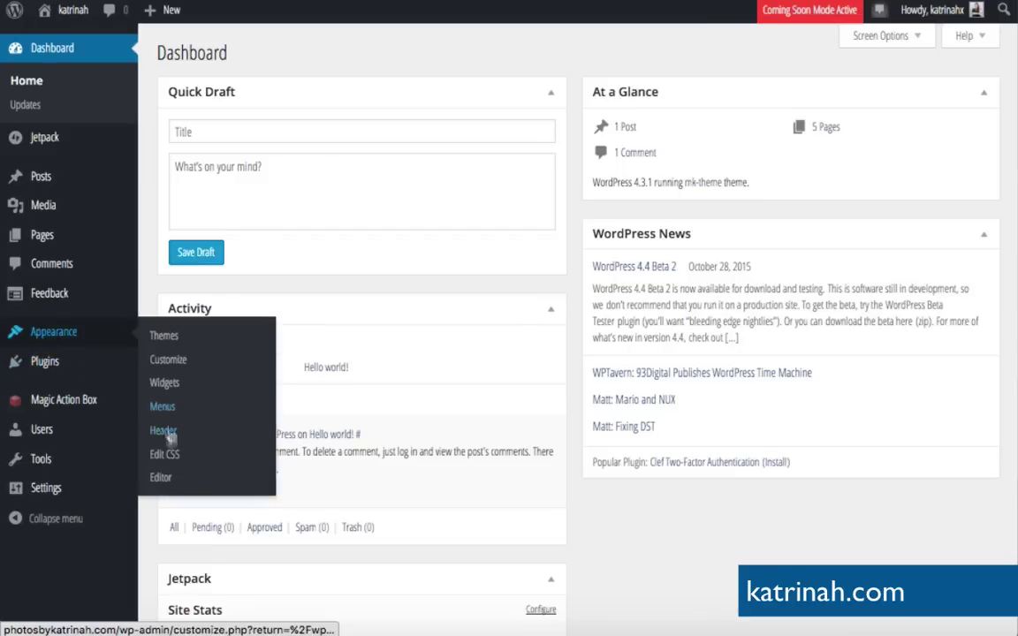
left_click(164, 480)
- Paste the .sidebar ul li a rule, set font-size 20px, and delete text-transform and font-weight
scroll(203, 495, "down", 5)
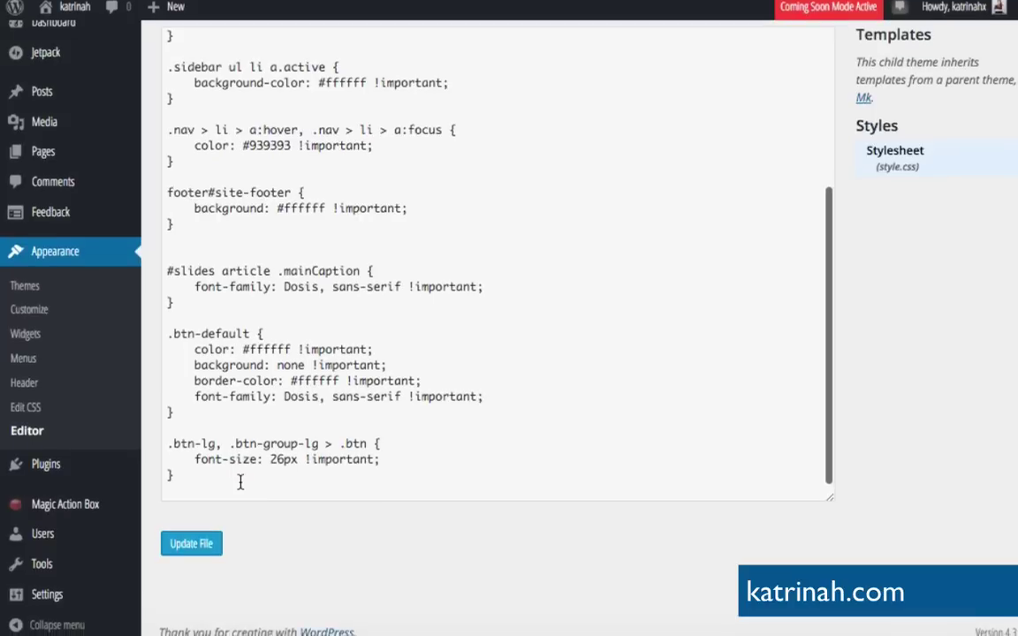
left_click(191, 500)
key("ctrl+v")
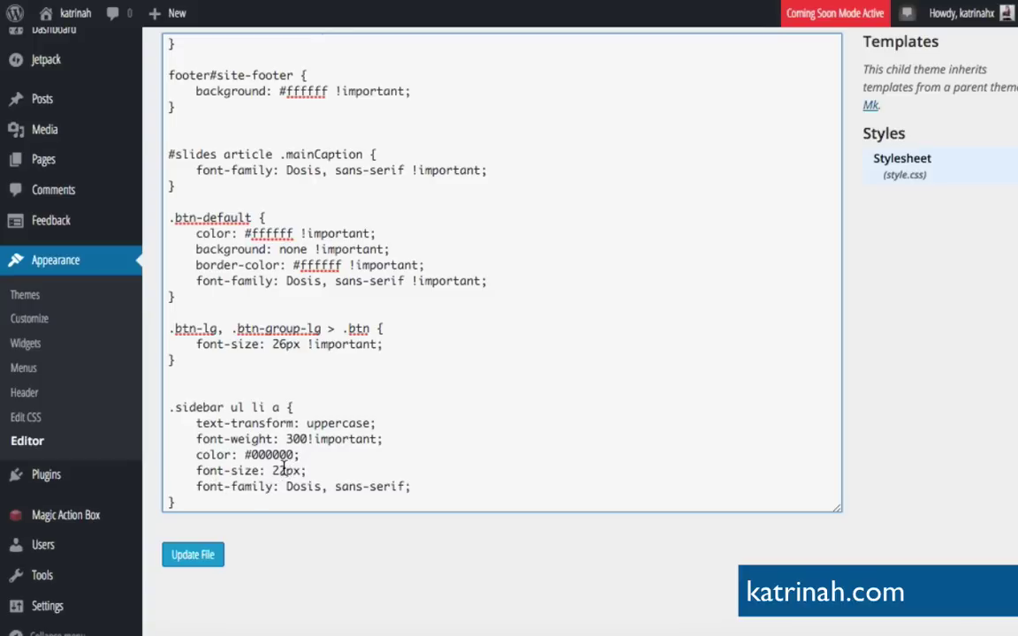
key("BackSpace")
left_click_drag(386, 439, 130, 426)
key("BackSpace")
key("BackSpace")
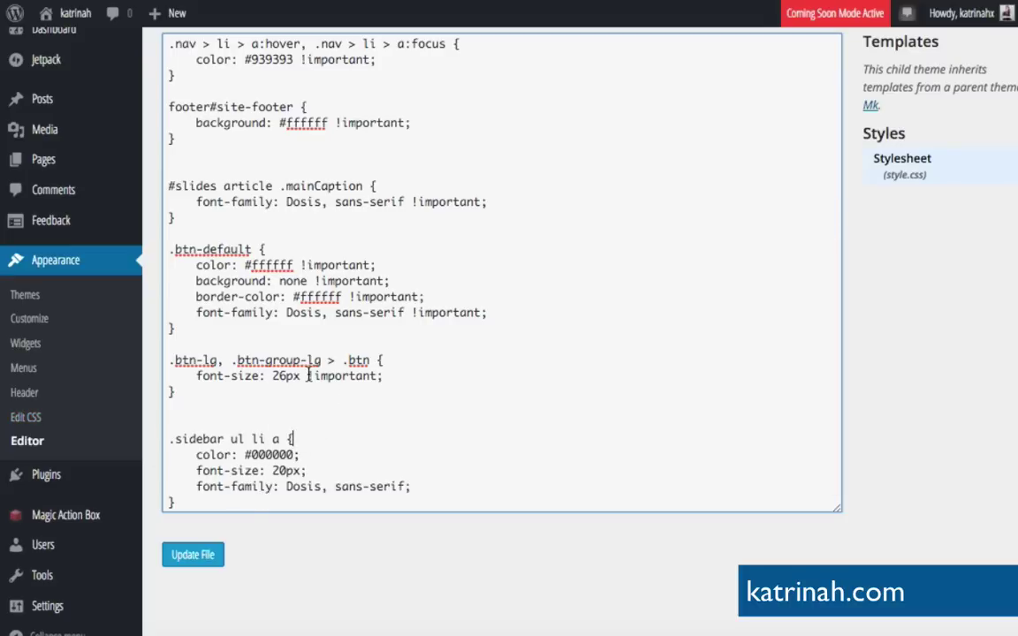
- Add !important to the colour, font-size and font-family declarations and save style.css
left_click_drag(309, 375, 395, 372)
key("ctrl+c")
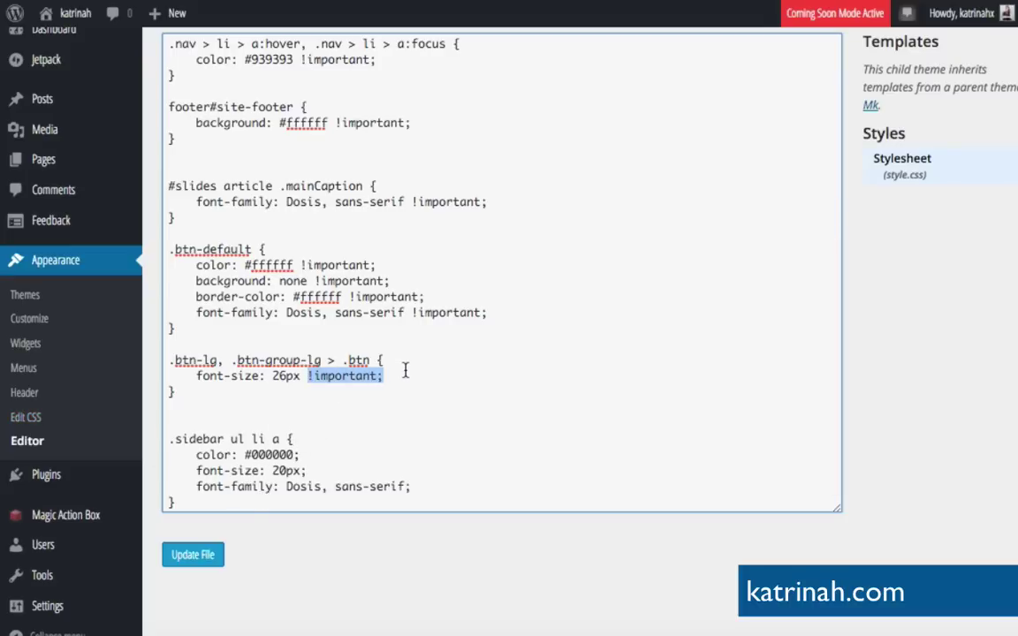
left_click(291, 439)
key("ctrl+v")
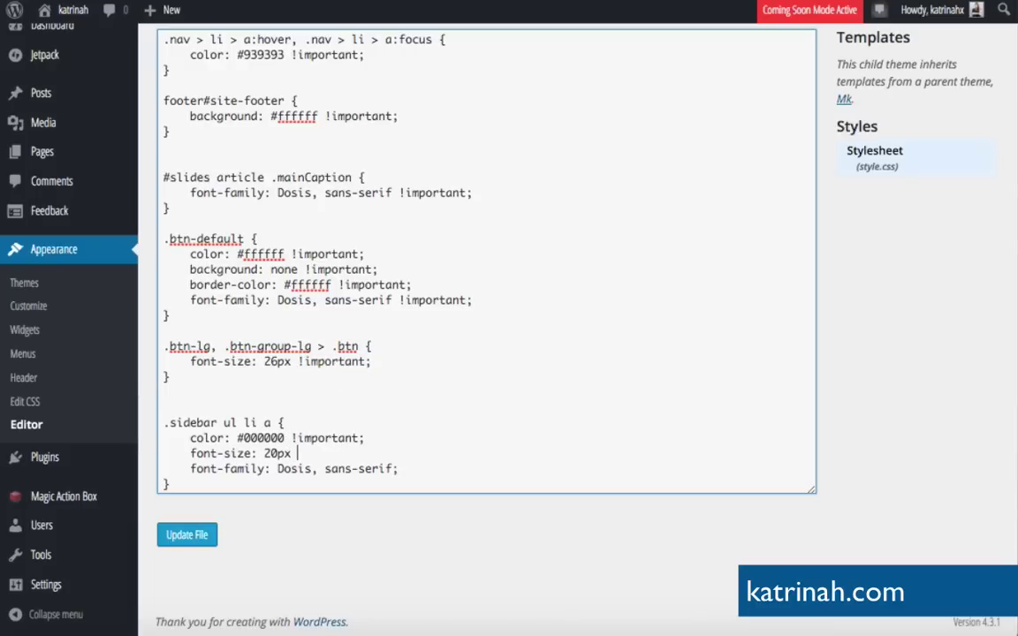
key("ctrl+v")
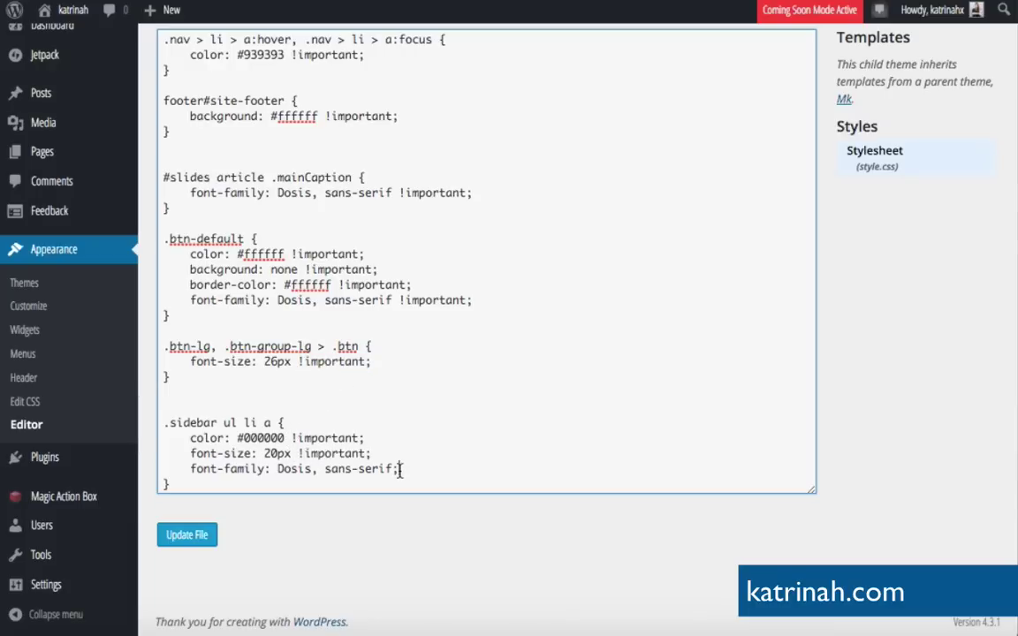
key("ctrl+v")
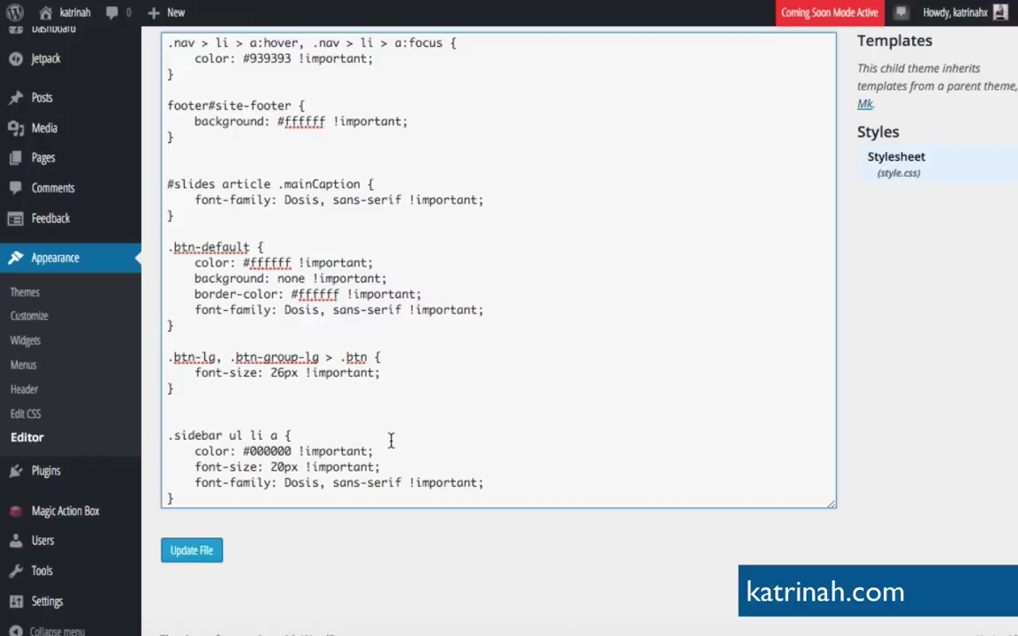
left_click(194, 555)
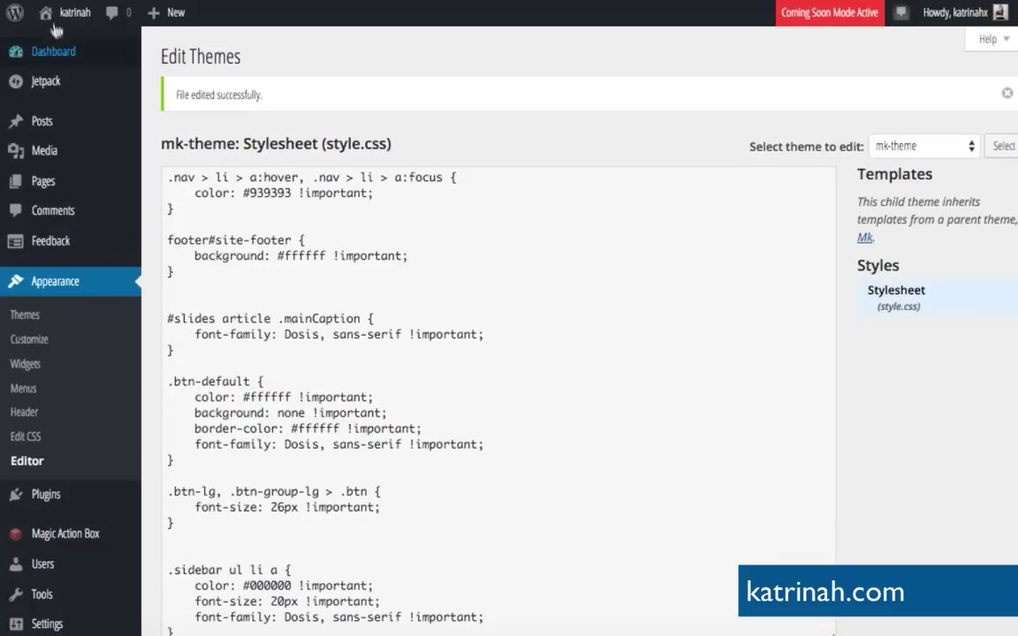
mouse_move(39, 21)
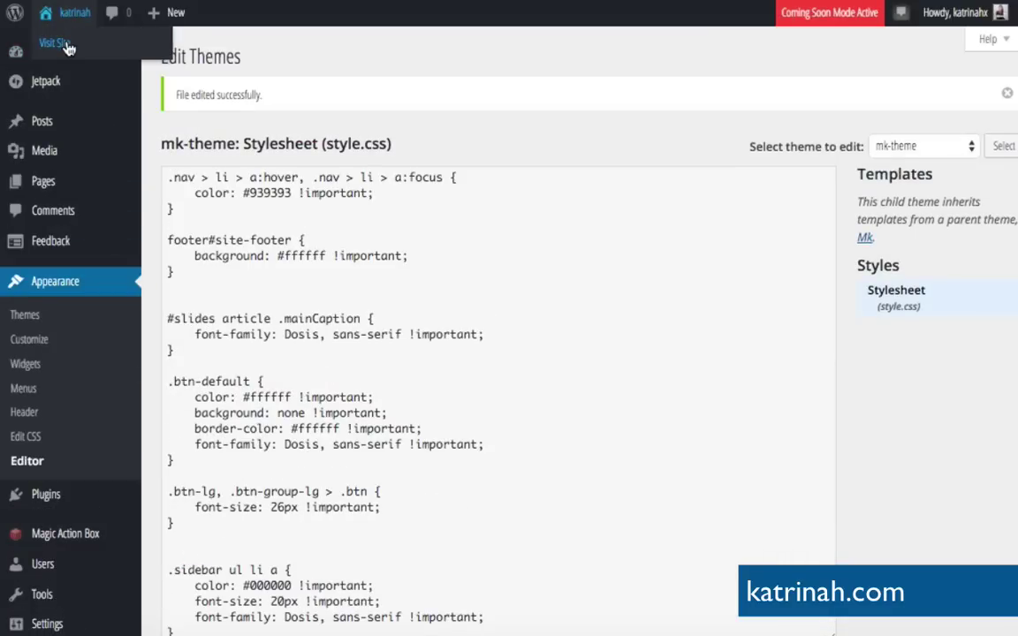
- On the live homepage, inspect the ABOUT menu link in DevTools
left_click(68, 48)
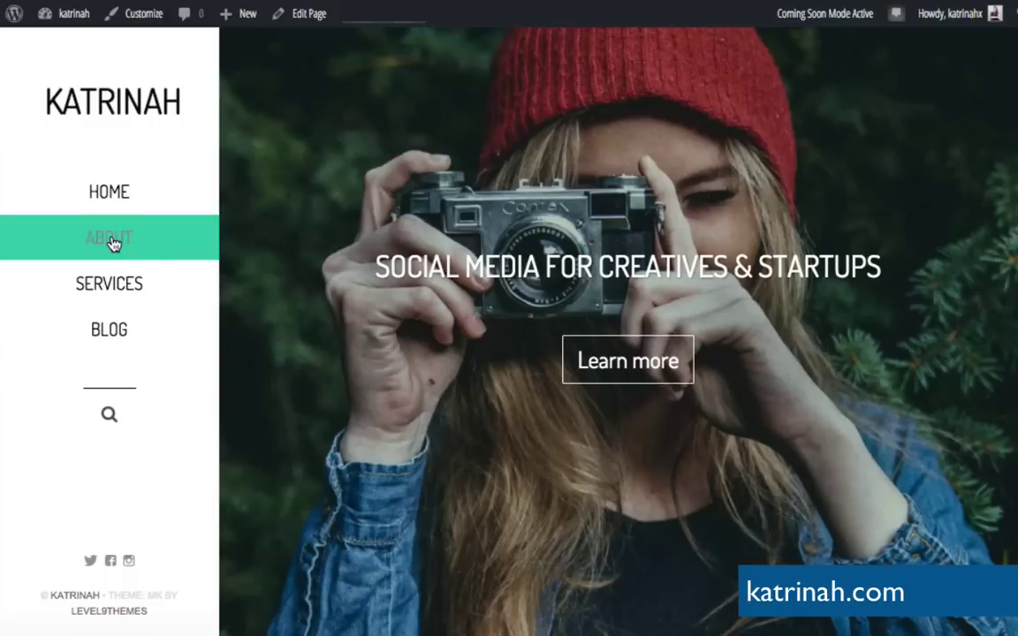
right_click(111, 237)
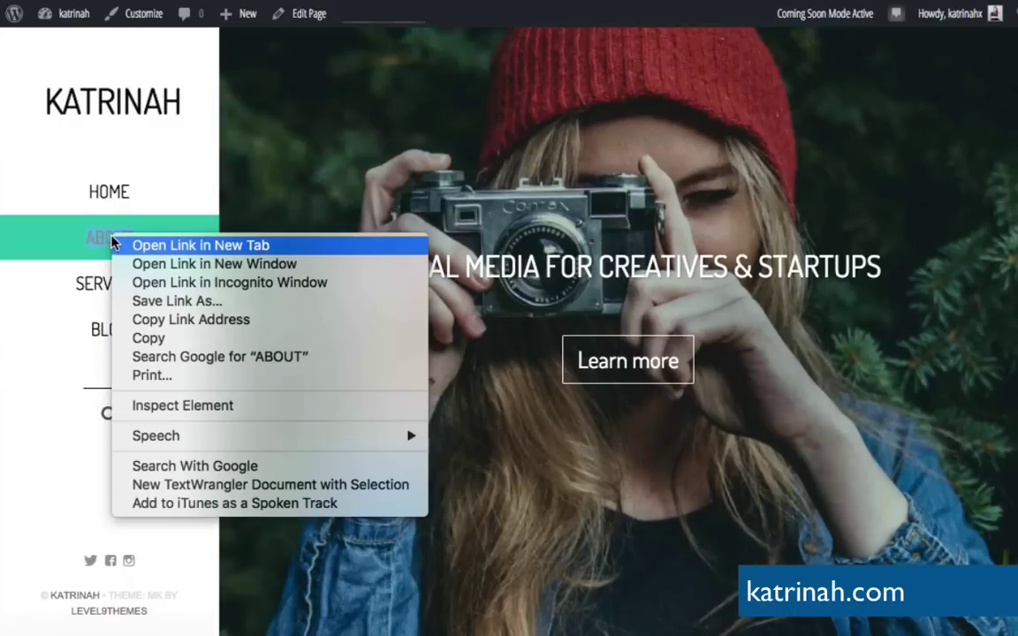
left_click(137, 406)
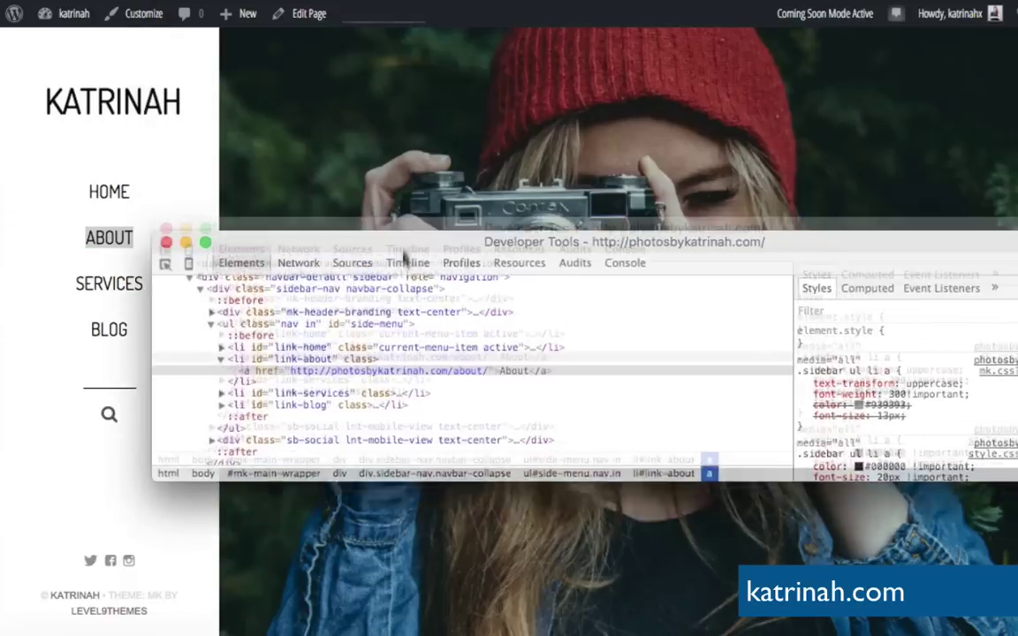
left_click_drag(405, 261, 368, 354)
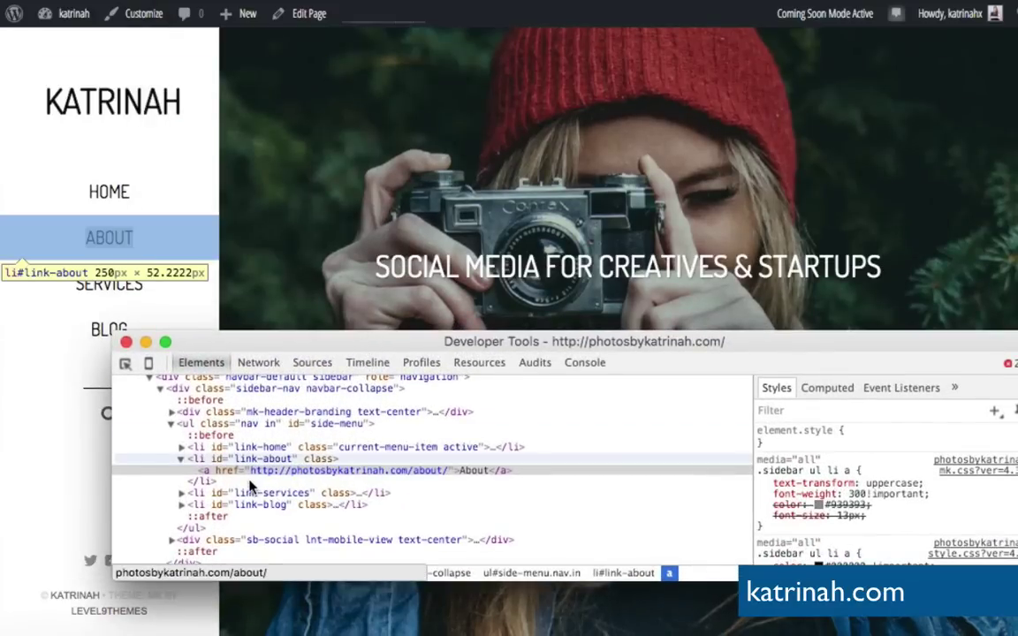
mouse_move(853, 522)
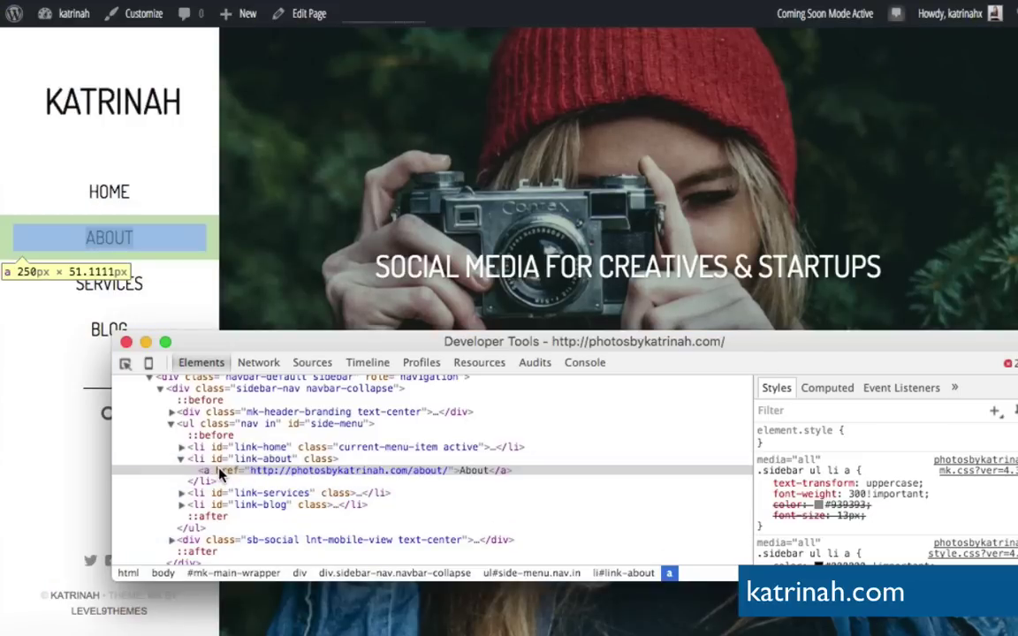
- Force the ABOUT link element into its :hover state to see its hover styles
right_click(221, 475)
key("Escape")
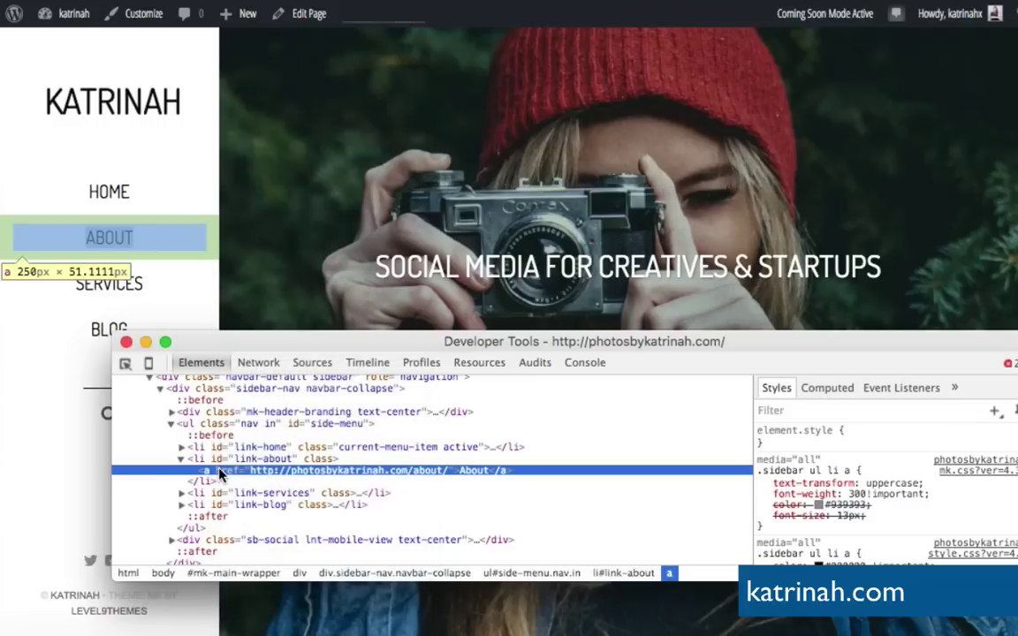
right_click(221, 475)
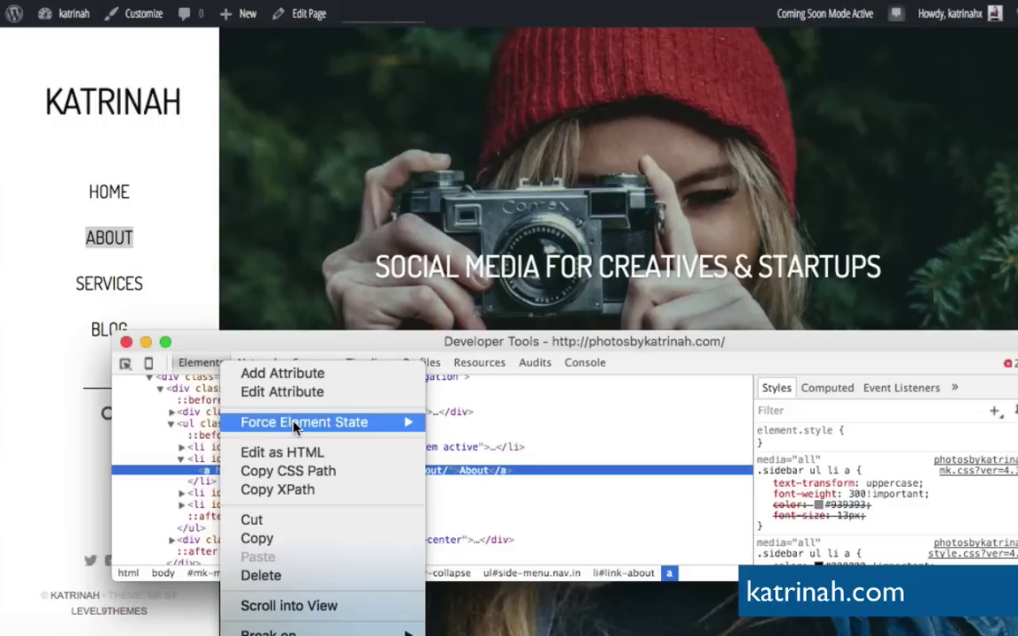
mouse_move(295, 424)
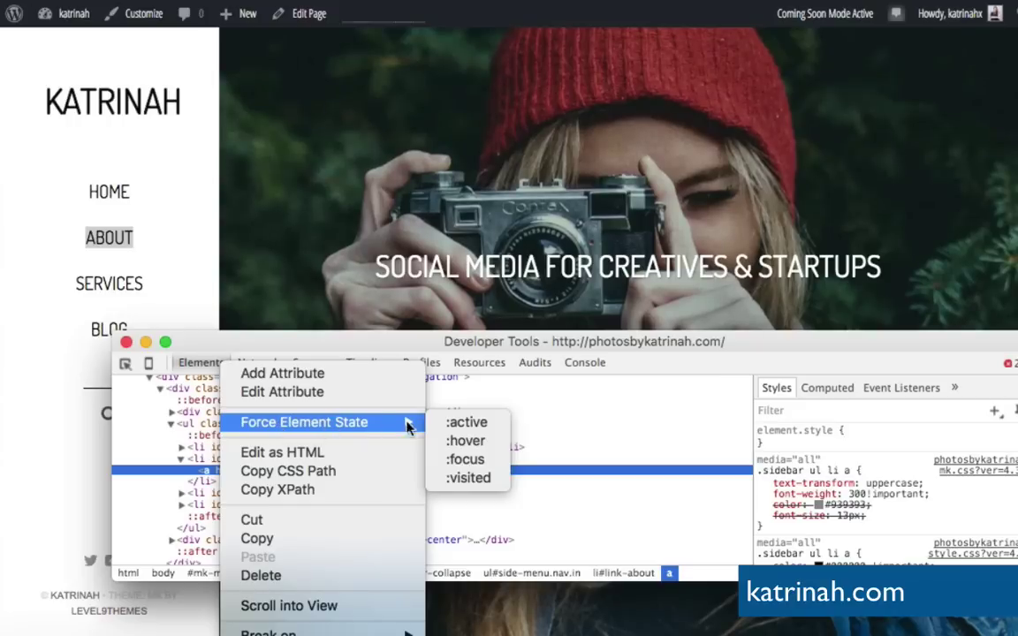
left_click(463, 442)
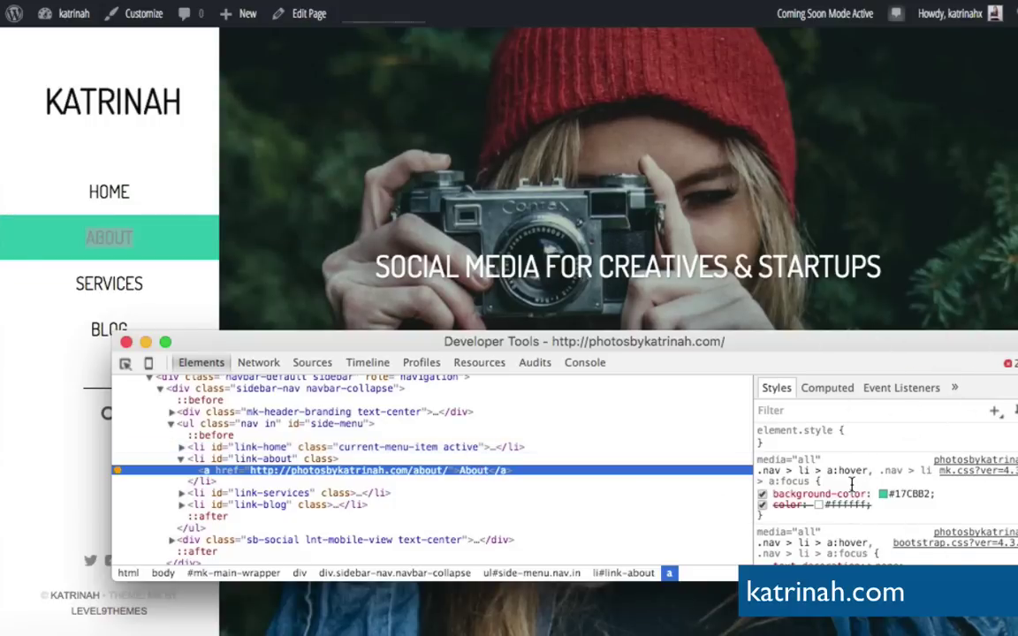
scroll(851, 482, "down", 3)
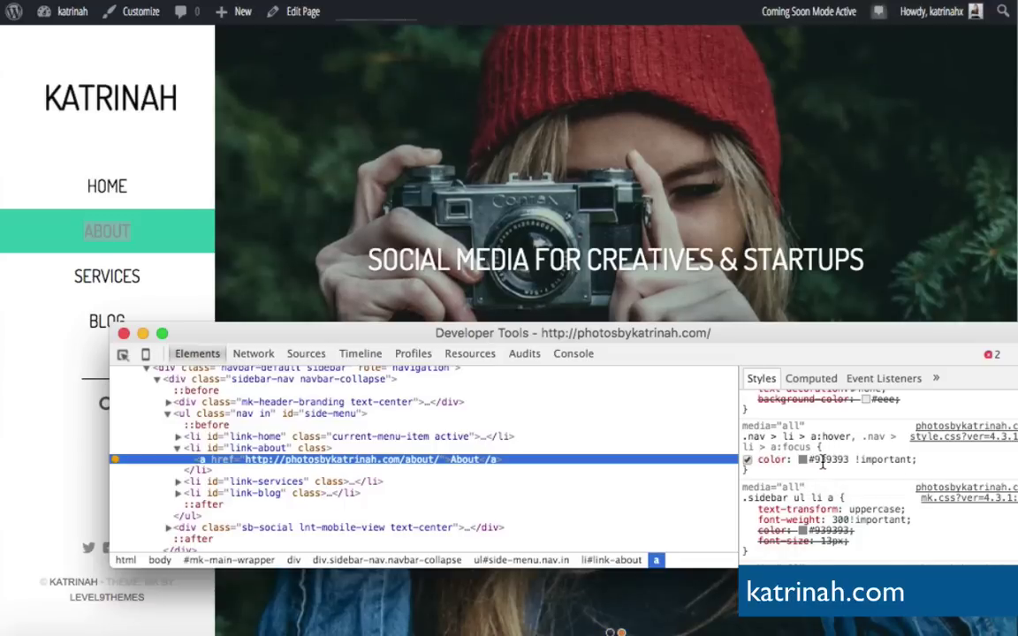
- Close DevTools and go to the theme stylesheet editor from the dashboard
left_click(124, 334)
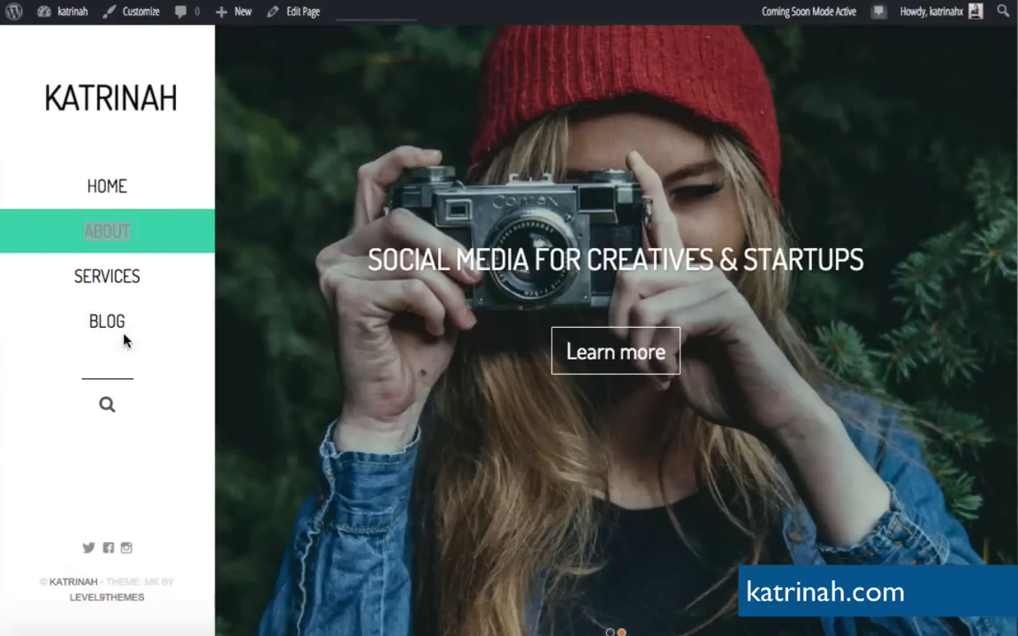
mouse_move(58, 13)
left_click(62, 46)
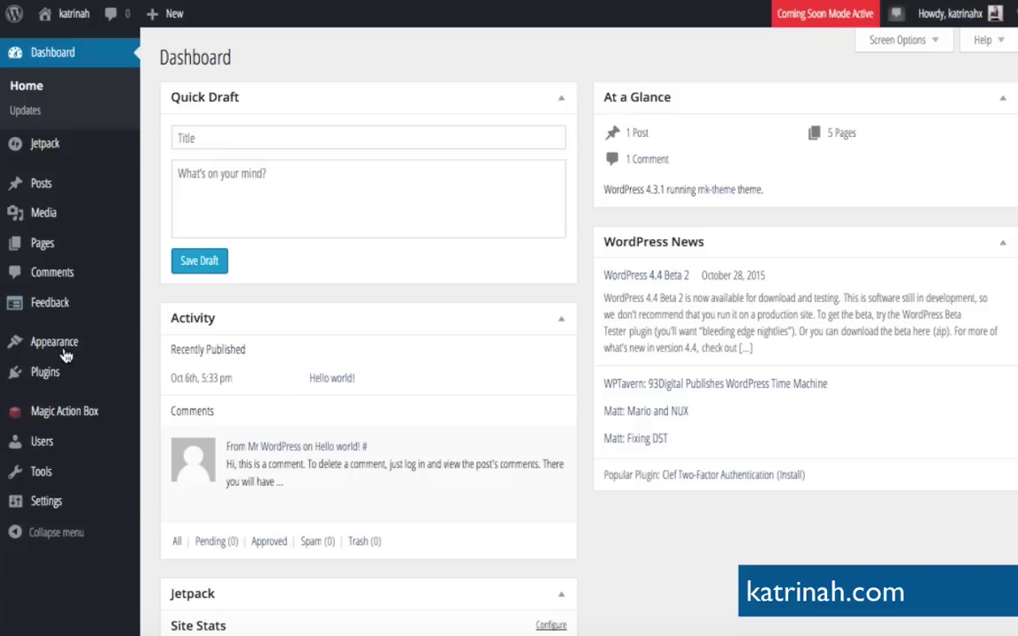
mouse_move(62, 343)
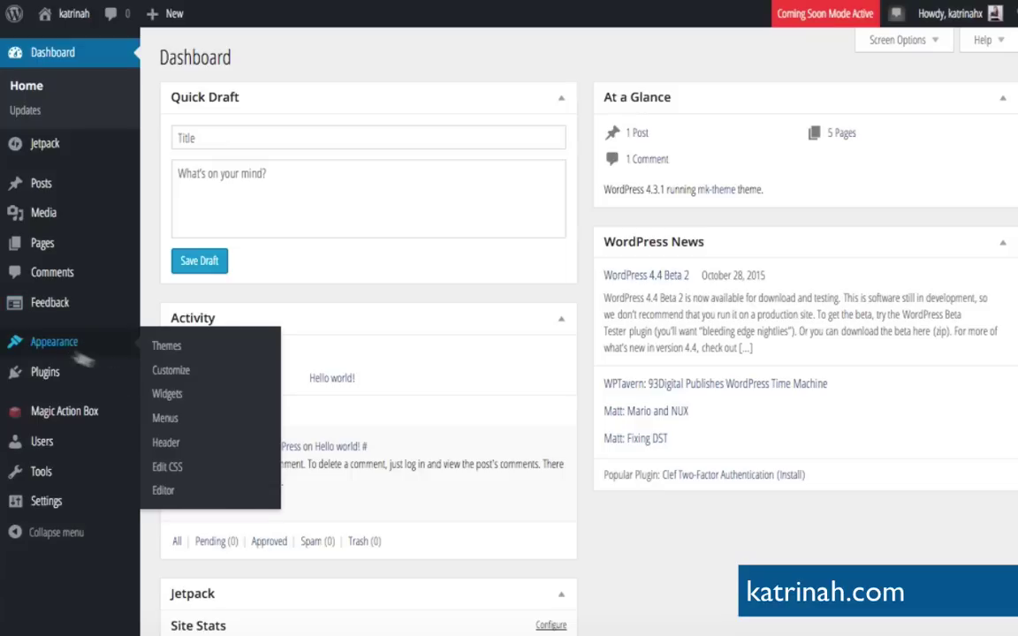
left_click(164, 492)
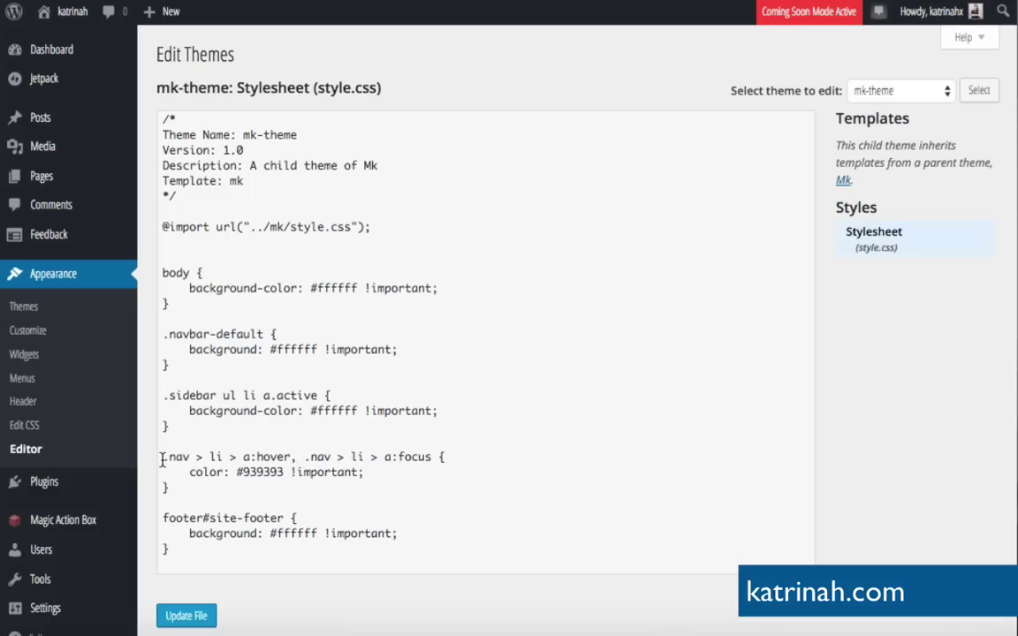
- Change the .nav a:hover colour from 939393 to 000000 and save style.css
left_click_drag(162, 458, 164, 503)
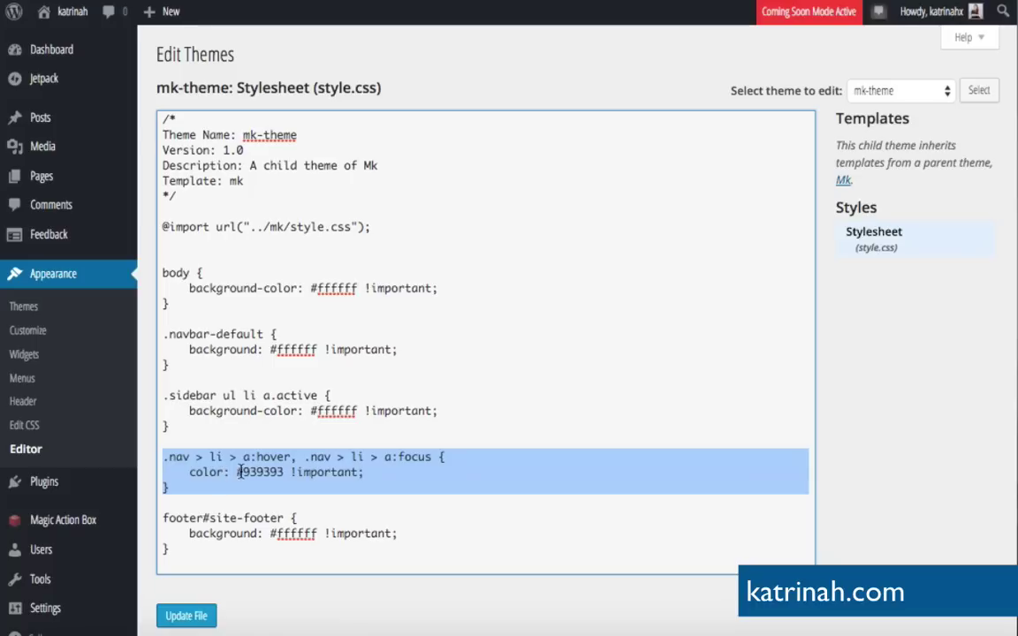
left_click(244, 472)
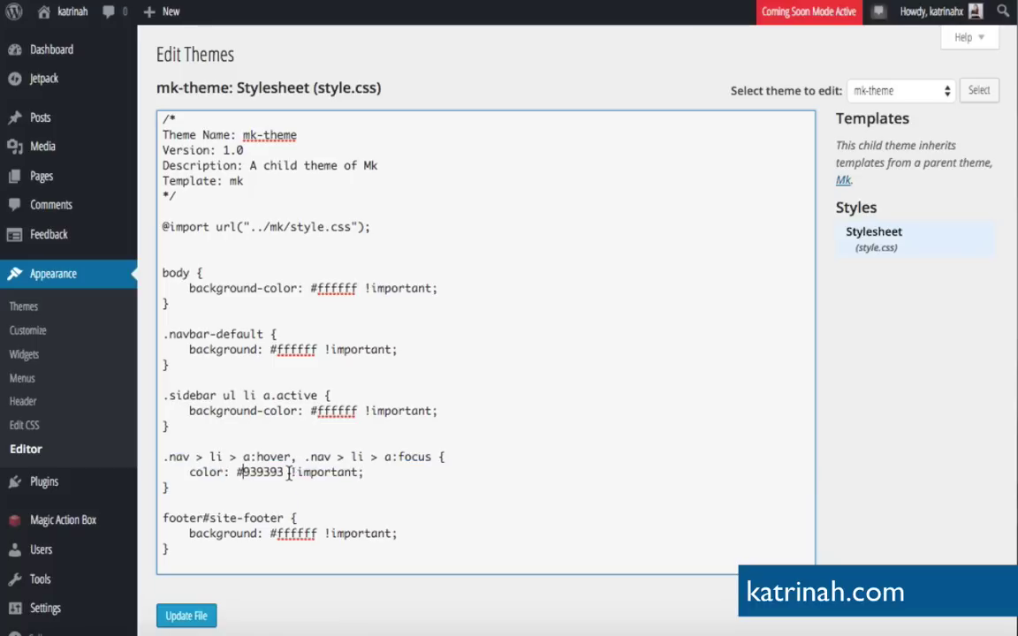
double_click(282, 472)
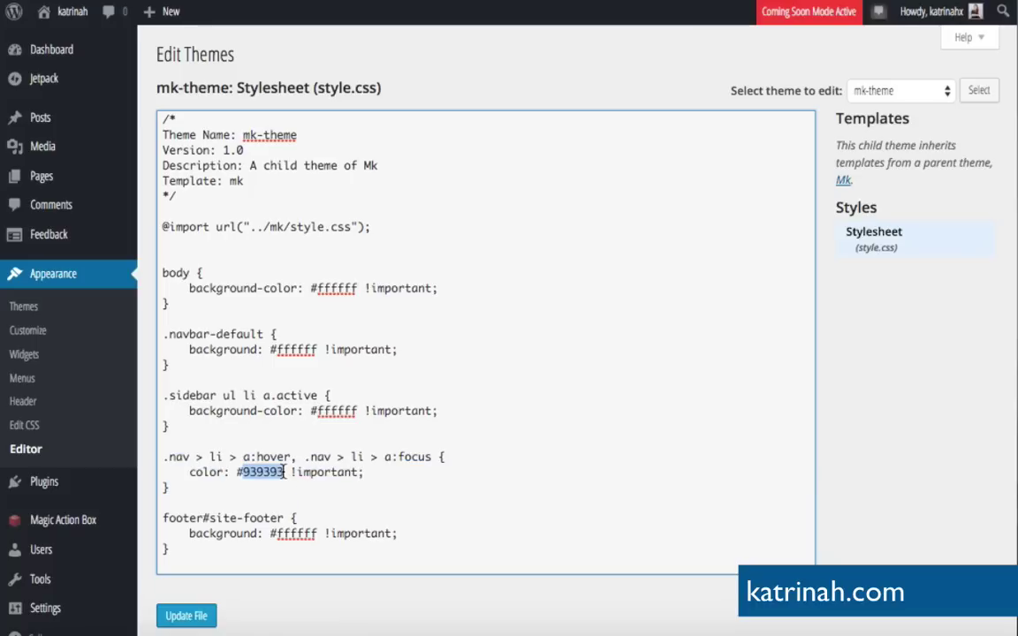
type("000000")
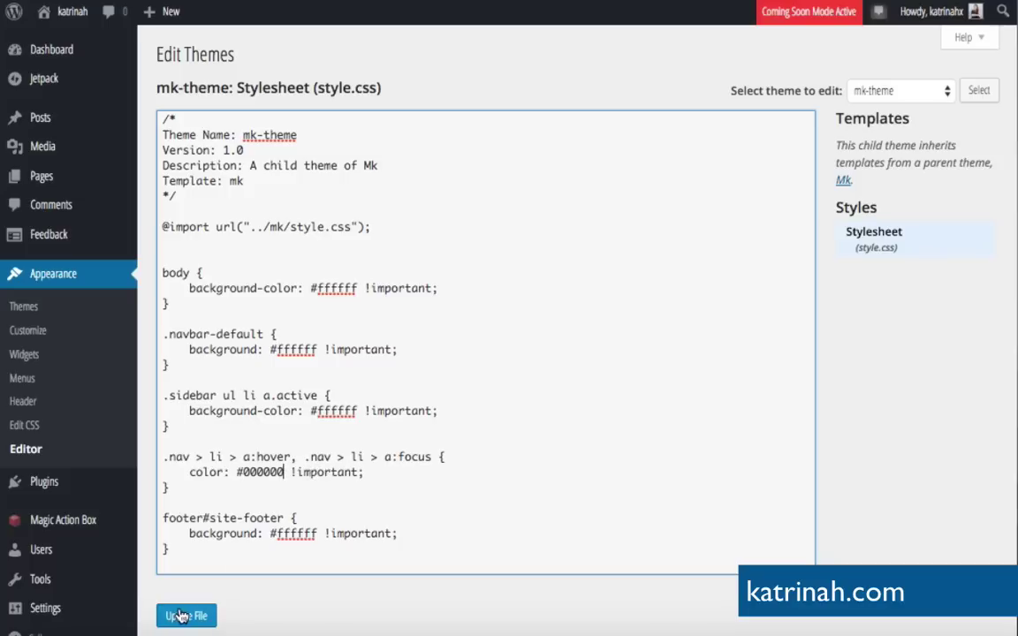
left_click(182, 616)
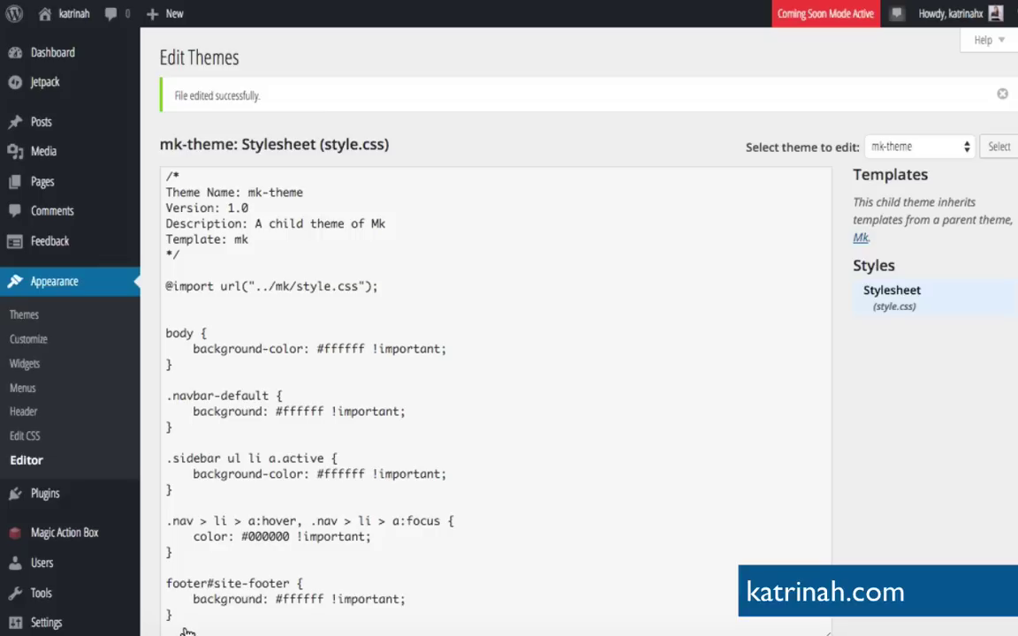
mouse_move(66, 17)
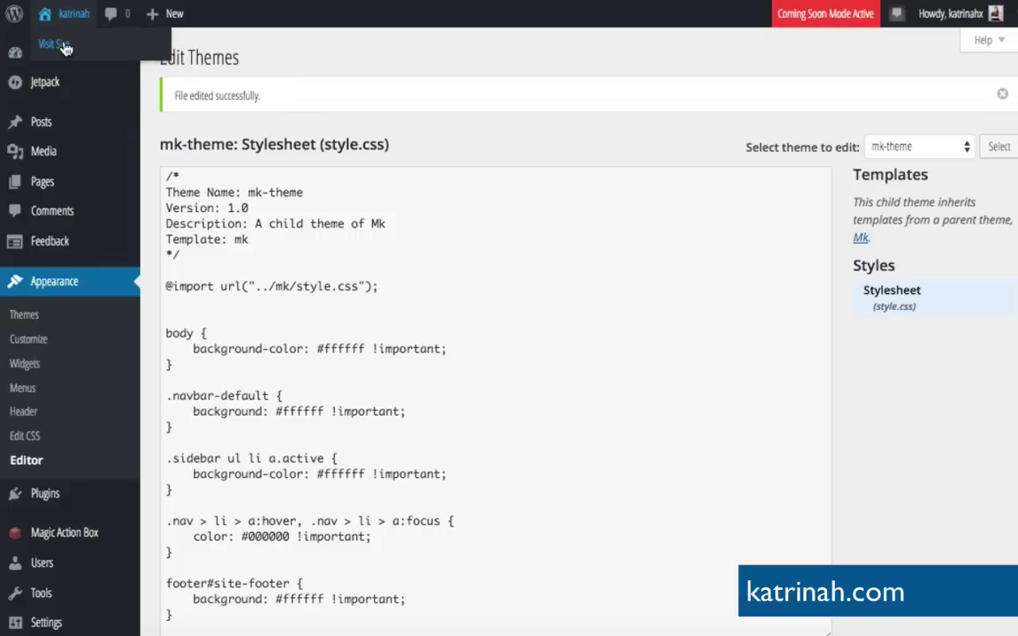
- View the live homepage to check the sidebar menu links are plain black
left_click(64, 46)
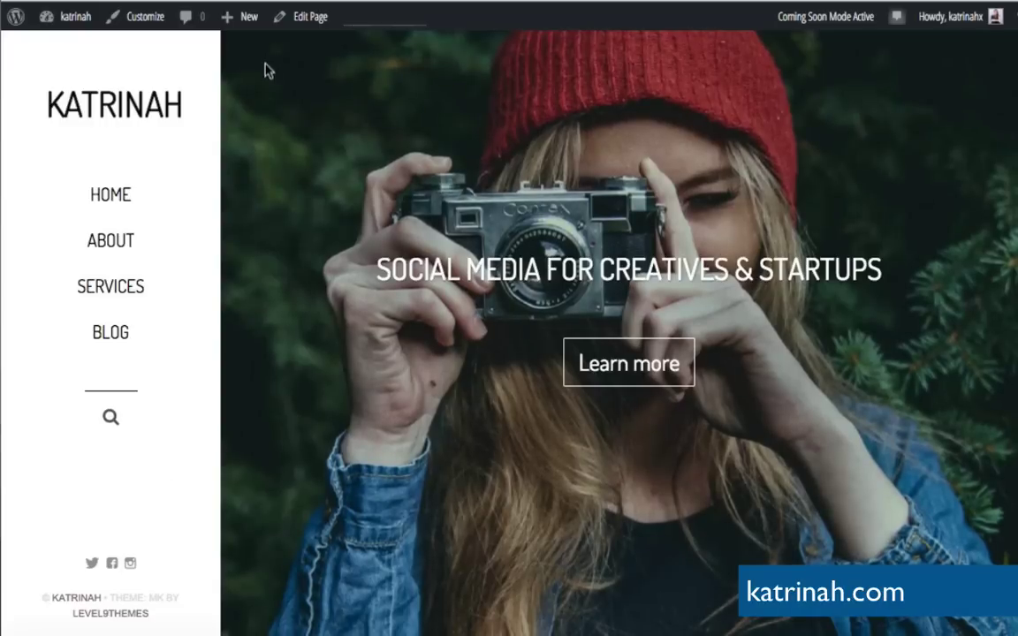
mouse_move(228, 21)
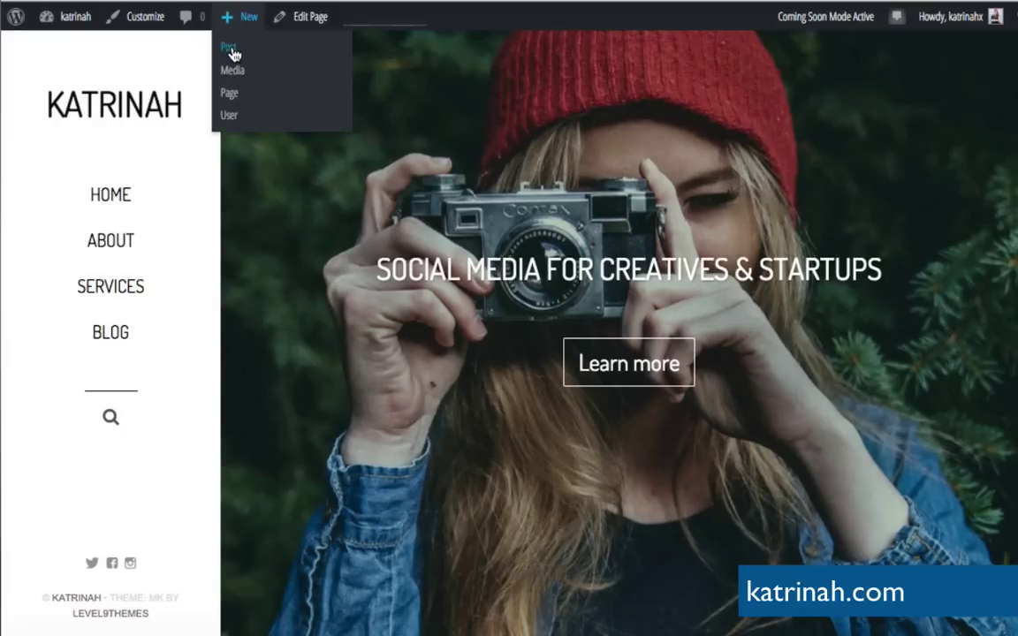
mouse_move(62, 18)
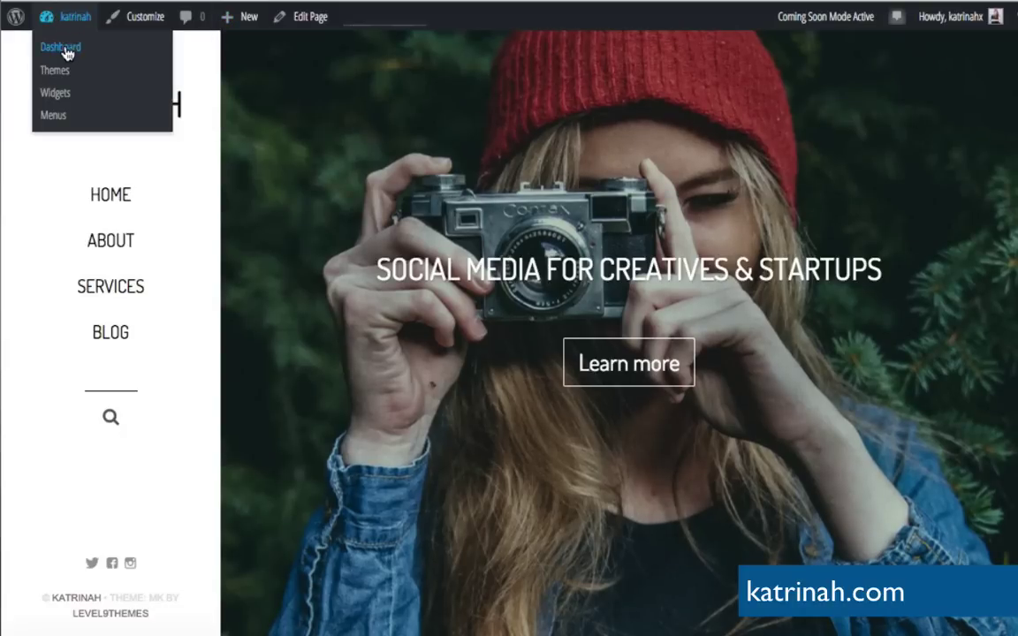
- Create a post titled '10 Essential Tools For Creatives & Freelancers' with pasted Lorem ipsum body text
left_click(61, 48)
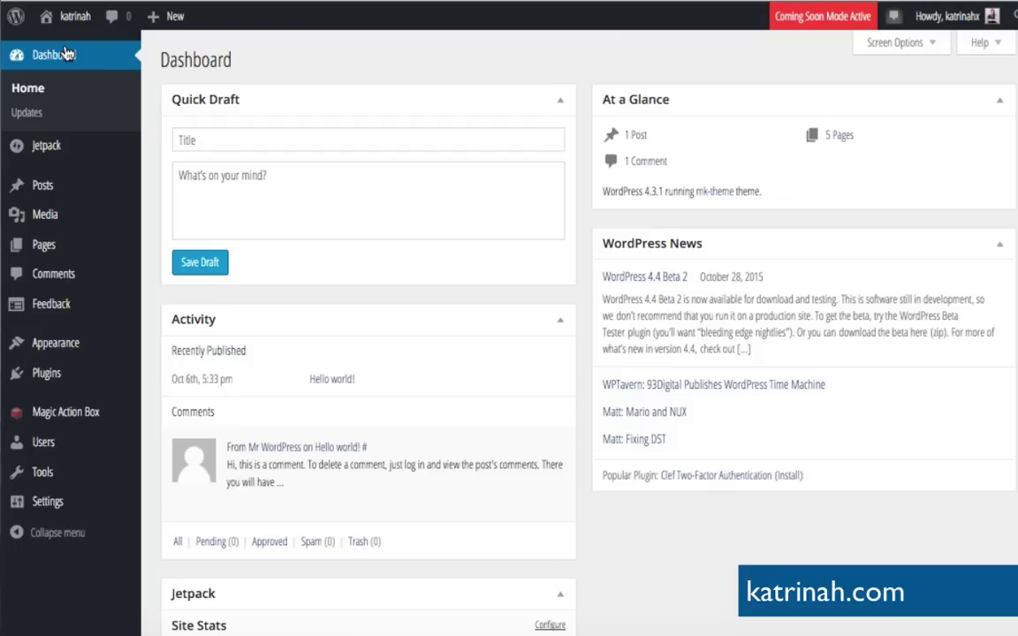
mouse_move(41, 191)
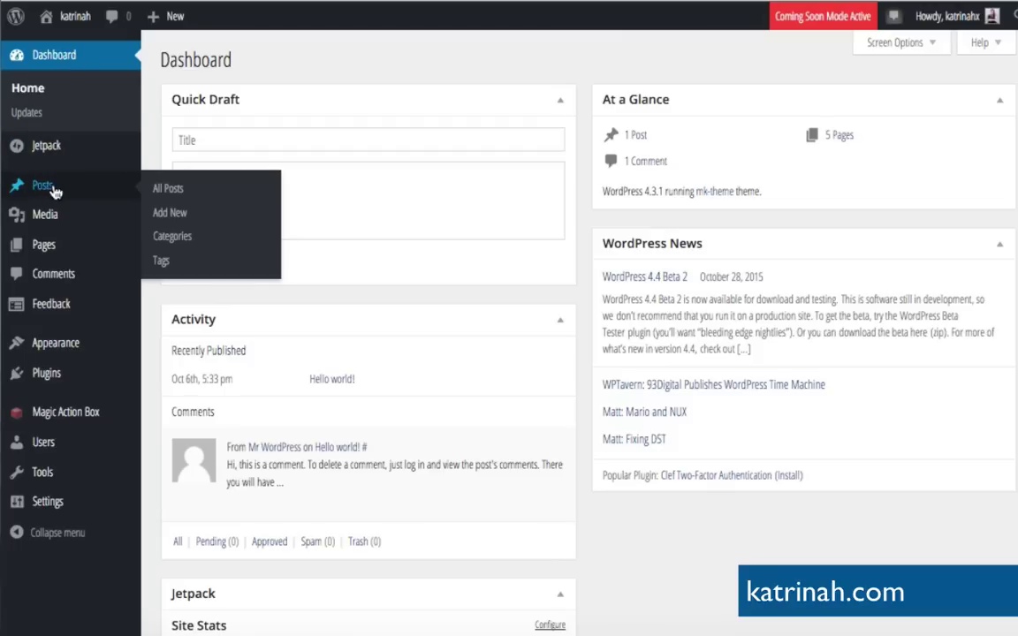
left_click(177, 213)
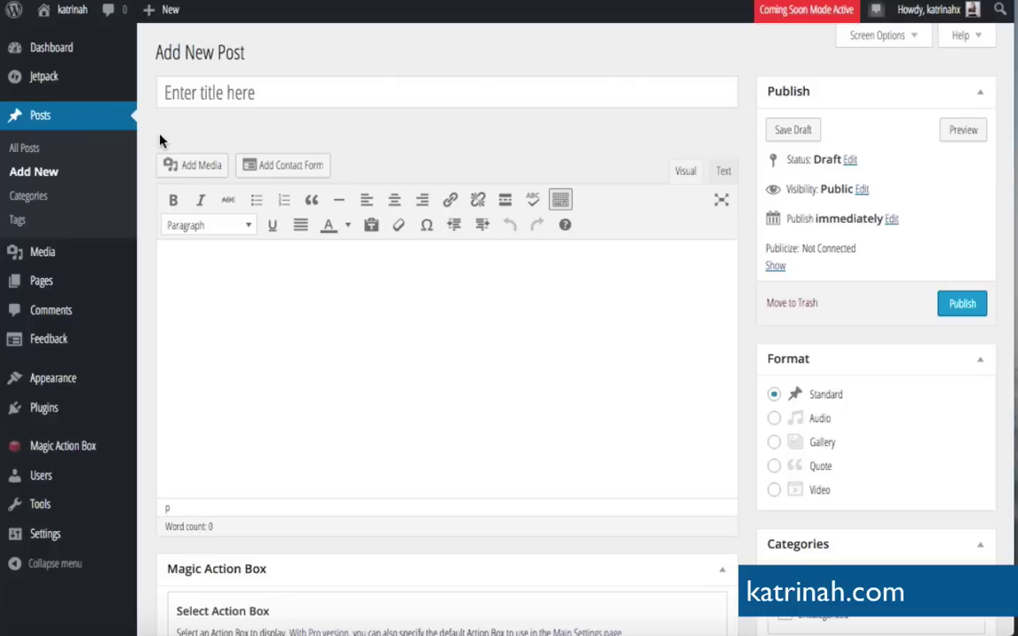
left_click(178, 88)
type("10 Essential Tools For Creatives & Freelancers")
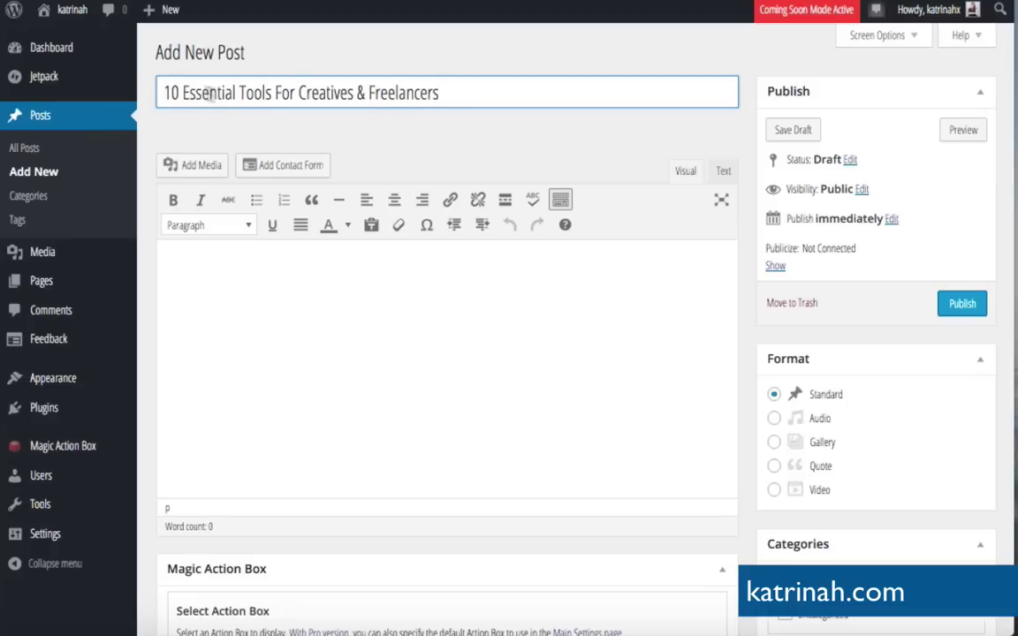
left_click(255, 283)
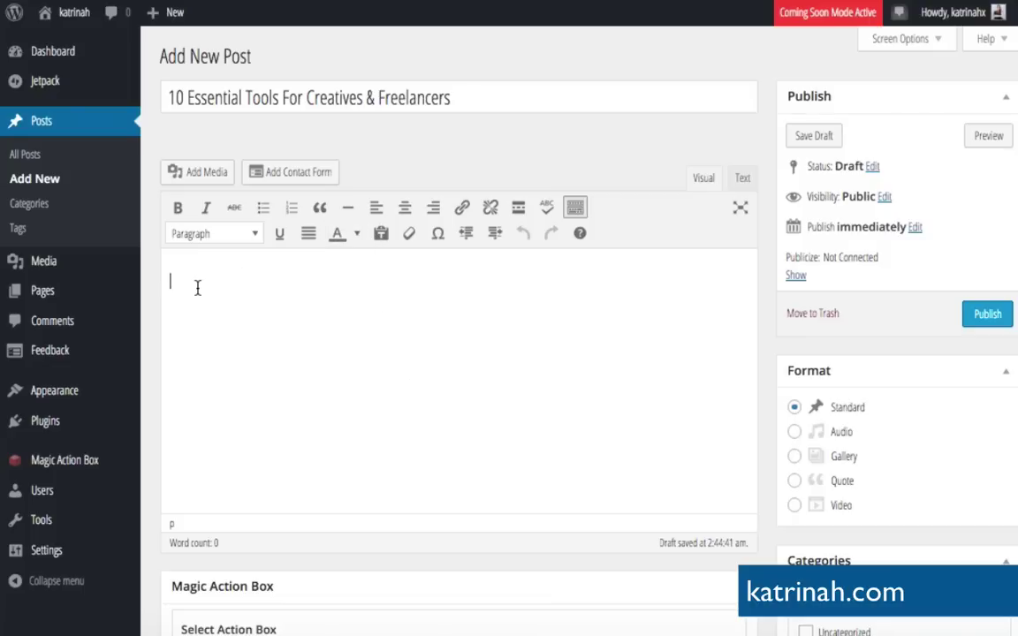
key("ctrl+v")
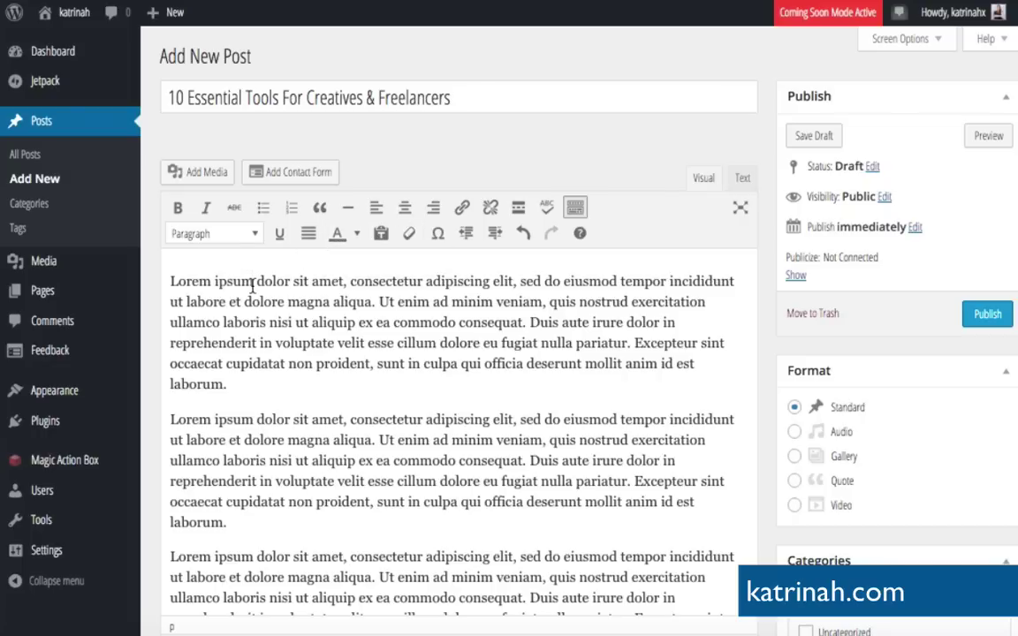
- Make the opening words 'Lorem ipsum' bold and italic
left_click_drag(252, 281, 150, 277)
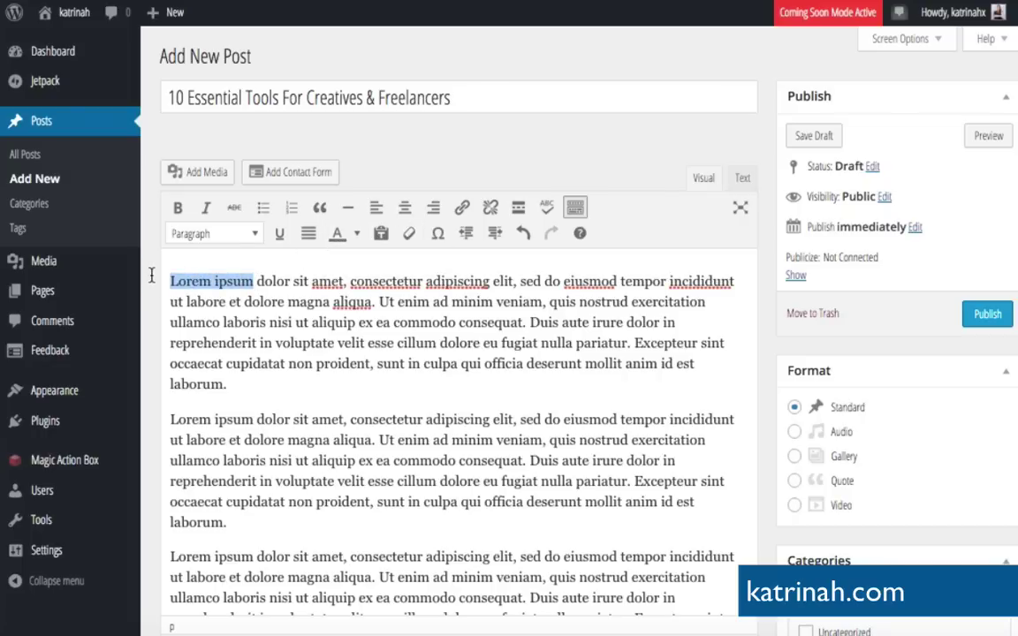
left_click(177, 208)
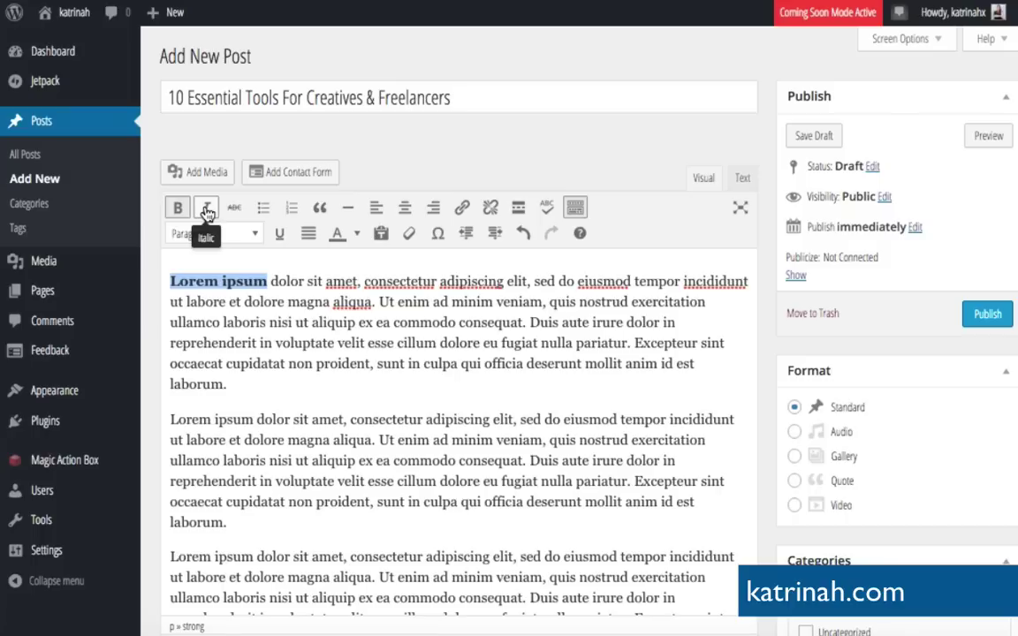
left_click(207, 210)
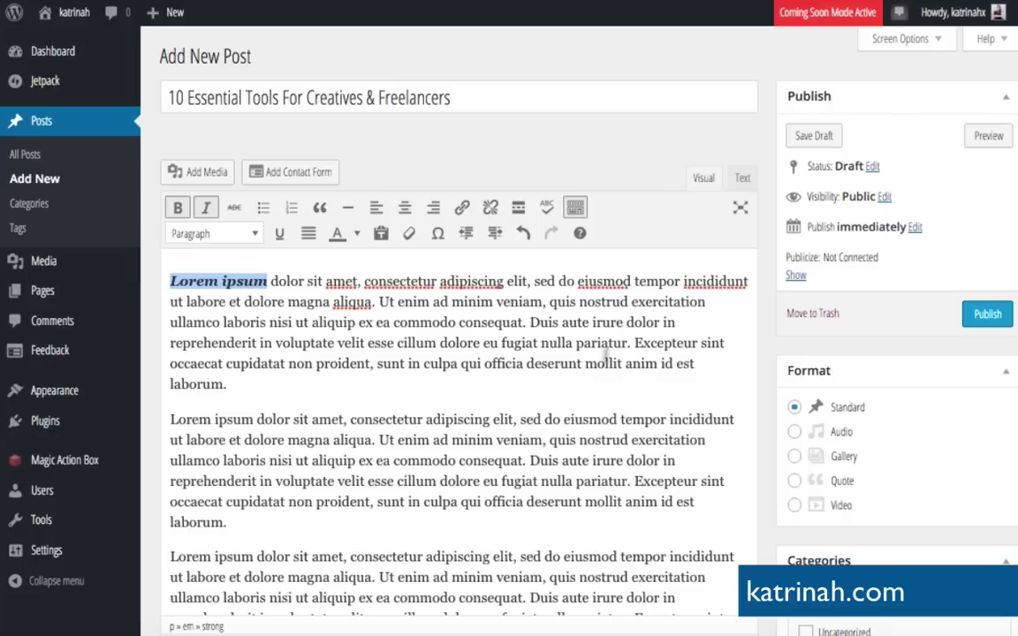
- Check the strong and em tags around 'Lorem ipsum' in the HTML view, then return to the visual editor
left_click(744, 180)
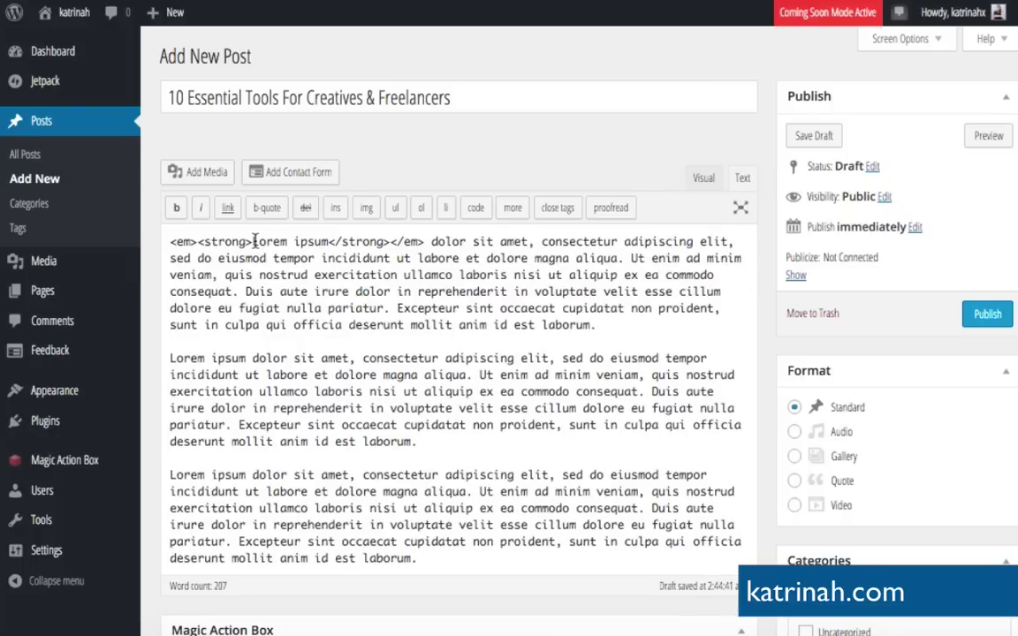
left_click_drag(254, 242, 155, 241)
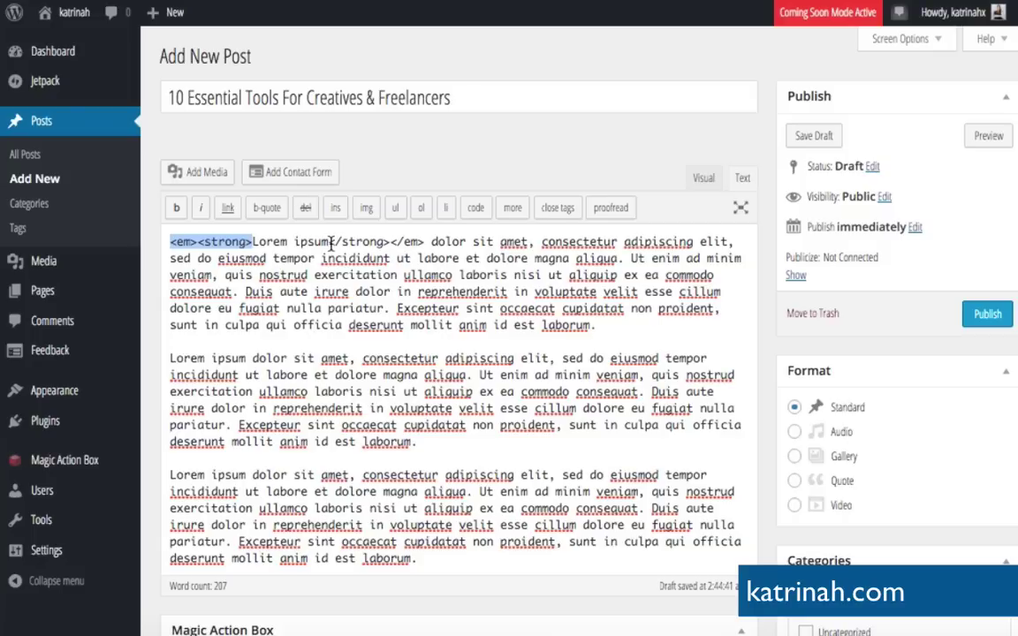
left_click_drag(330, 243, 422, 242)
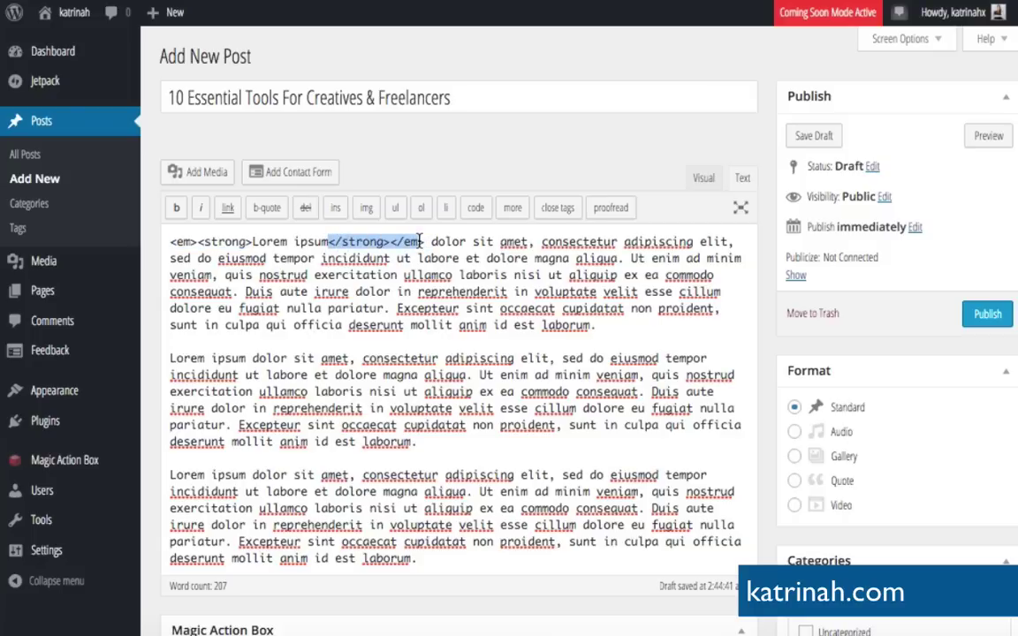
left_click(705, 179)
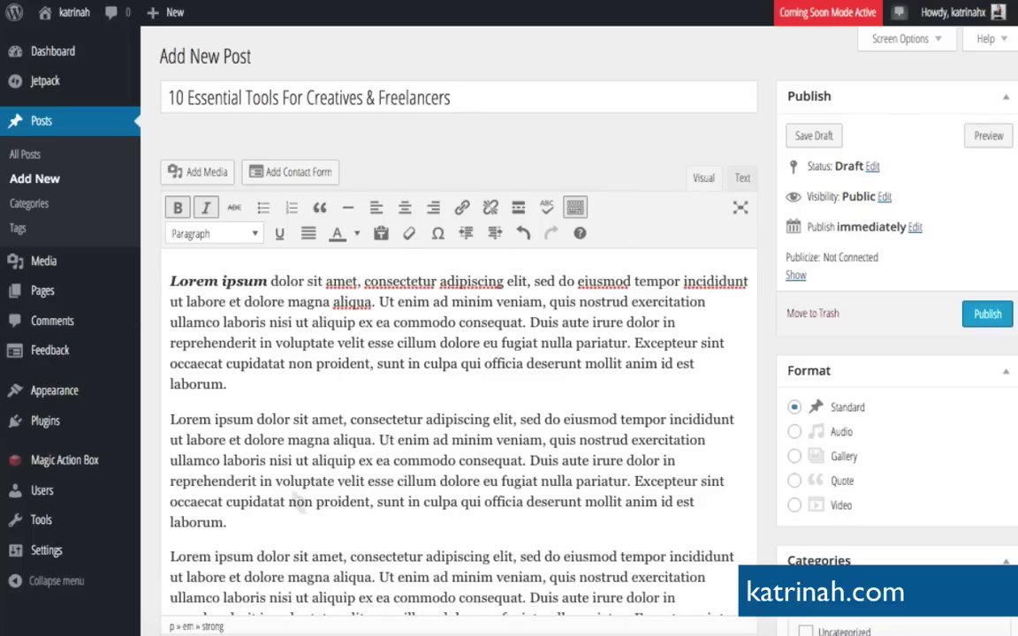
- Create and check a new category named 'Tips For Freelancers'
scroll(902, 336, "down", 1)
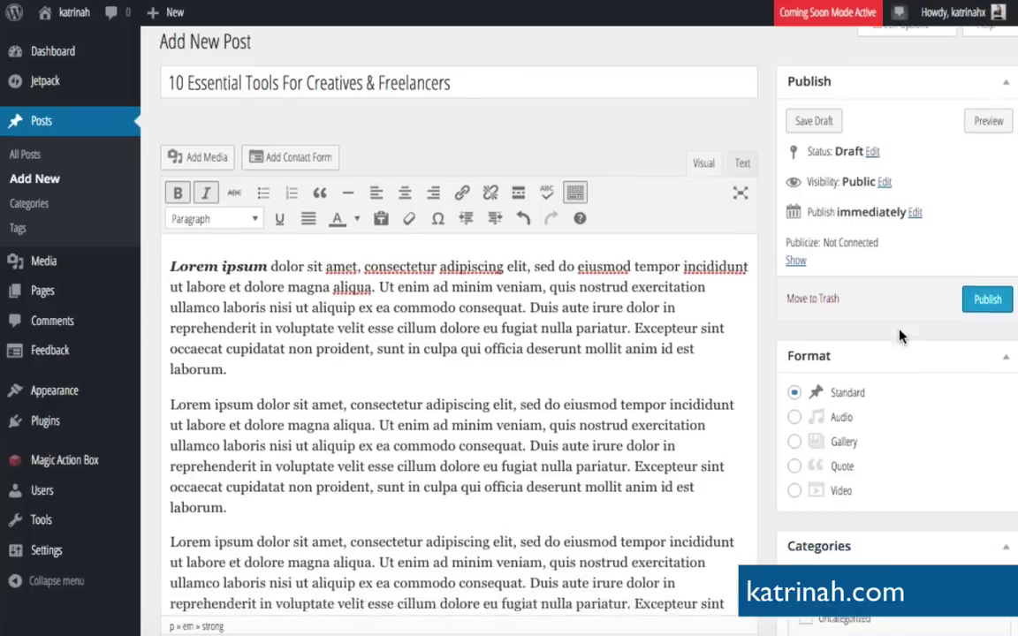
scroll(902, 336, "down", 4)
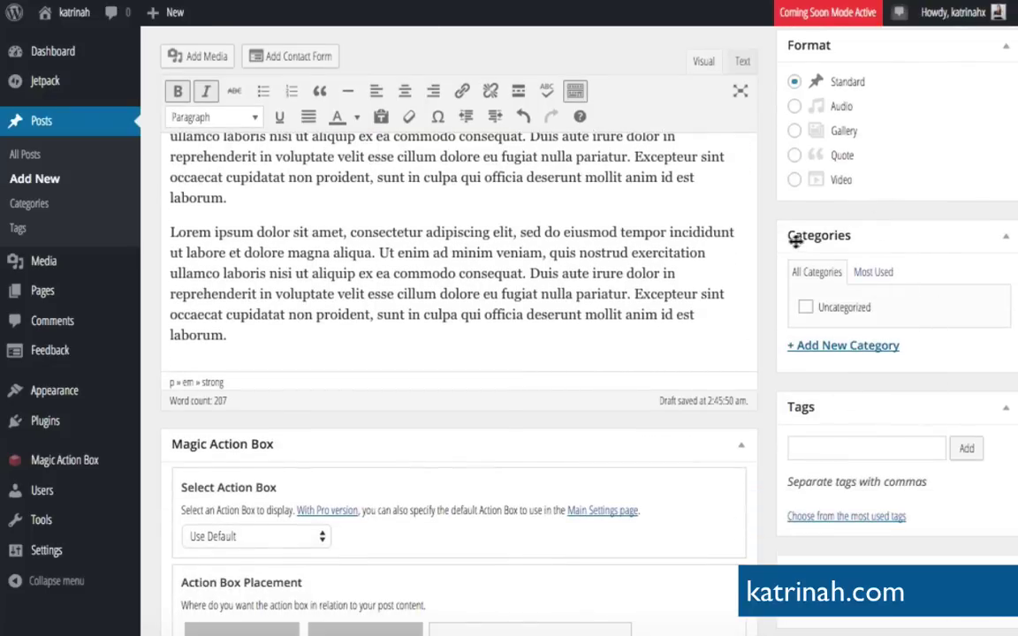
left_click(819, 350)
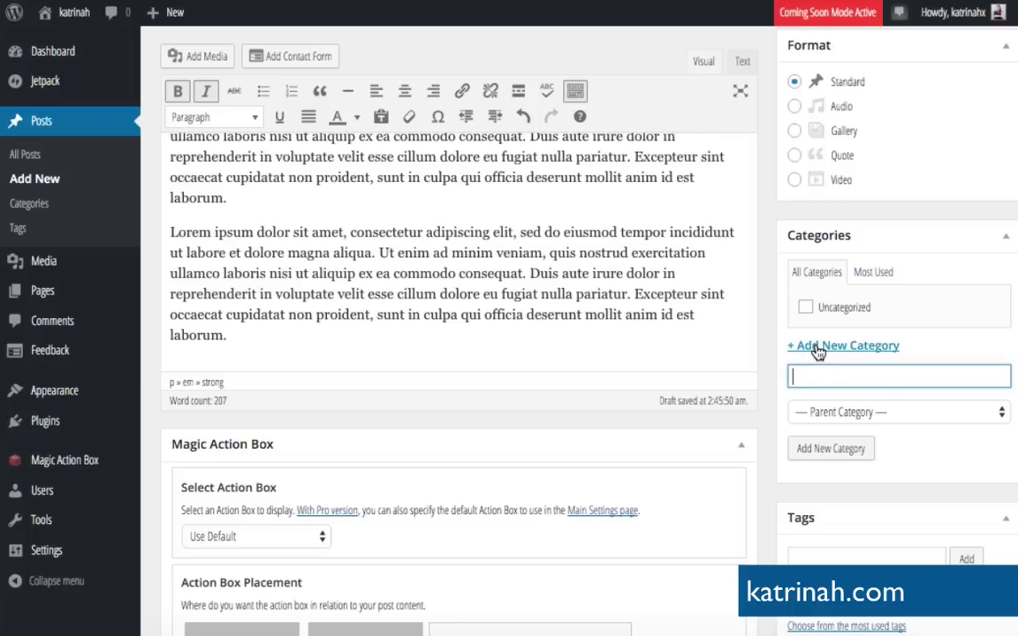
type("Tips For Freelancers")
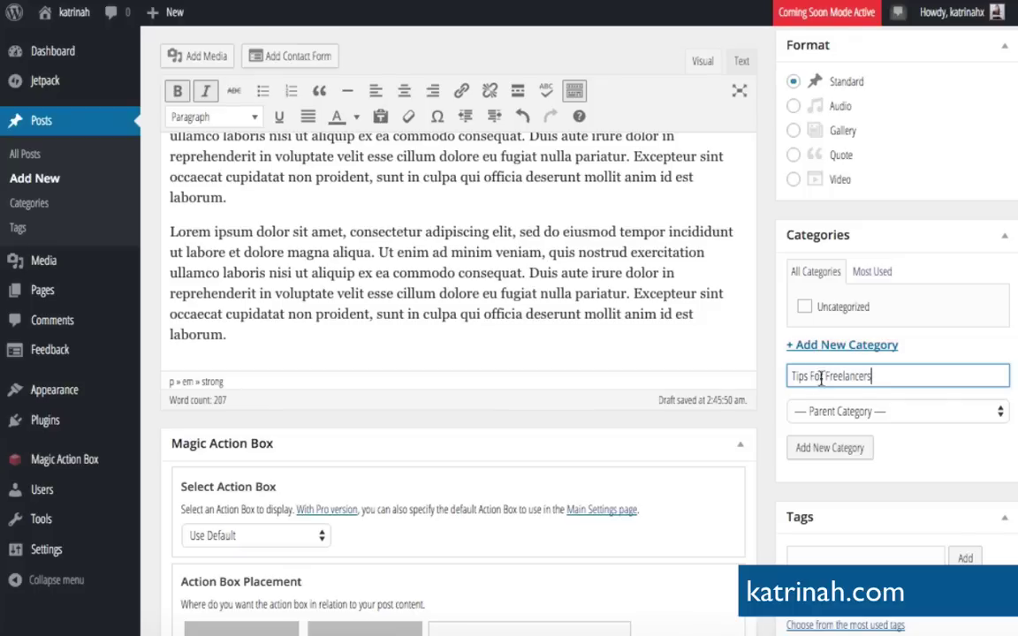
left_click(819, 450)
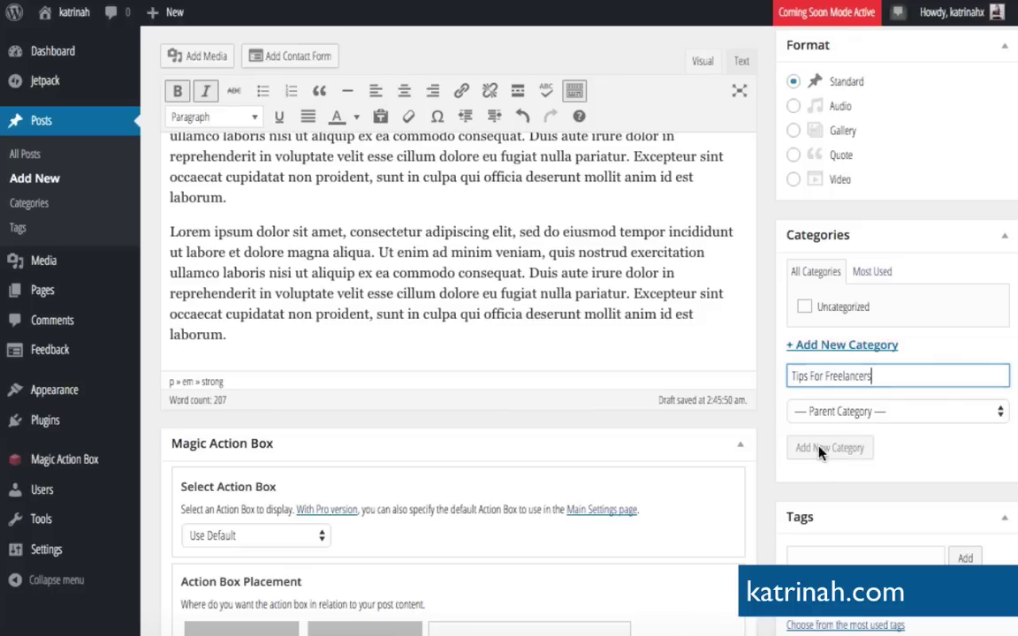
- Add the tags 'Tips' and 'Freelancers' to the post
scroll(821, 451, "down", 3)
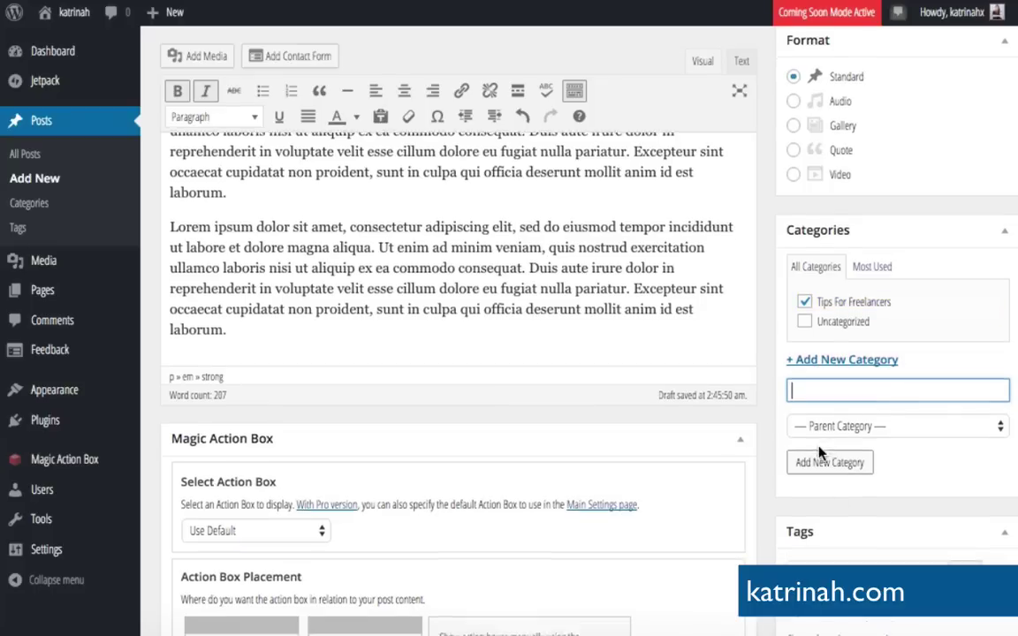
left_click(805, 332)
type("Tips, Freelancers")
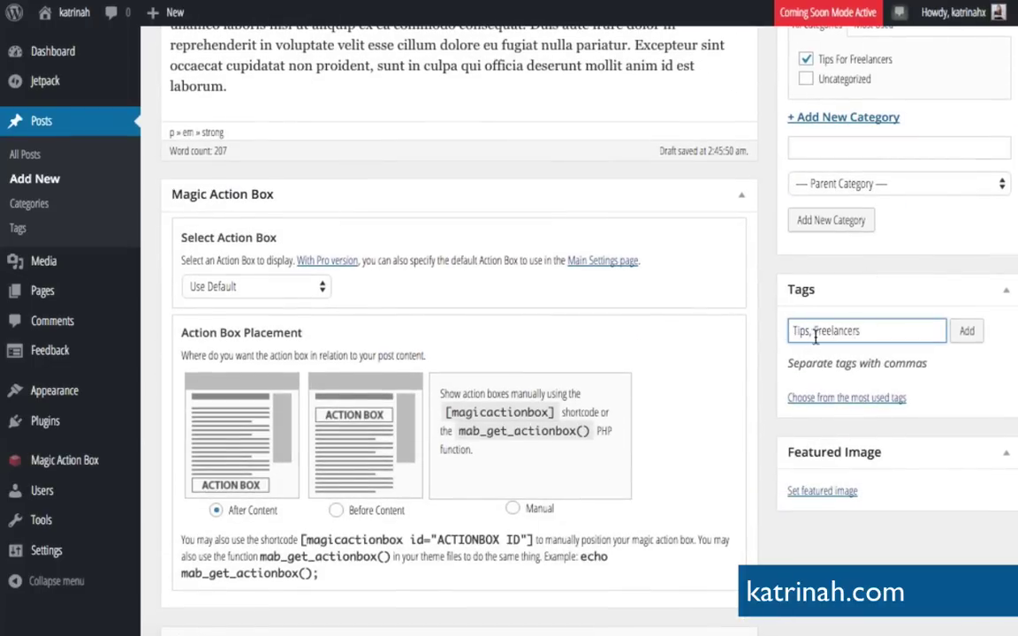
left_click(969, 332)
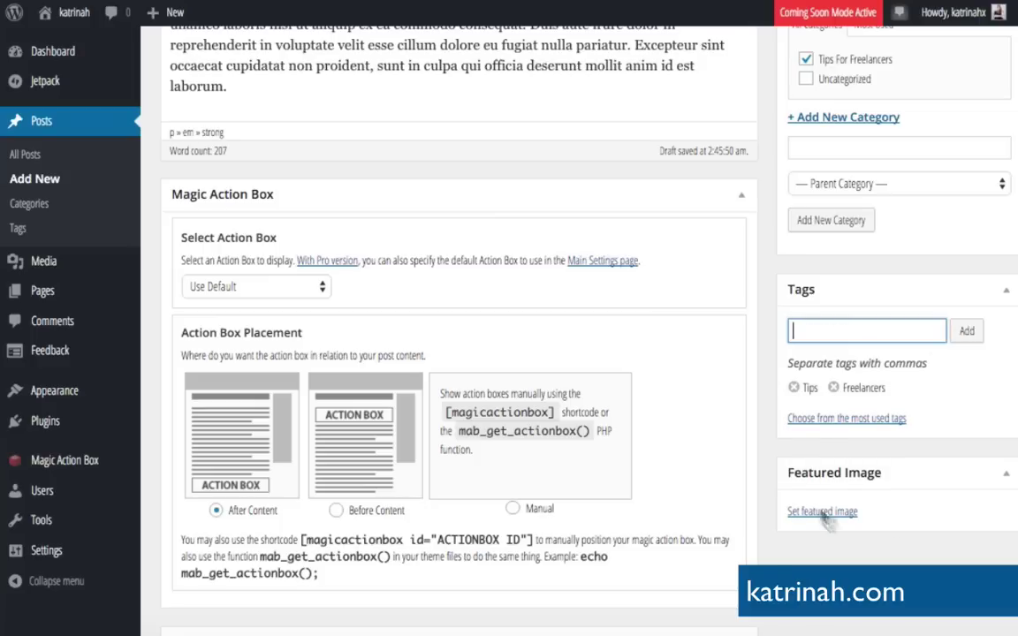
scroll(868, 465, "down", 2)
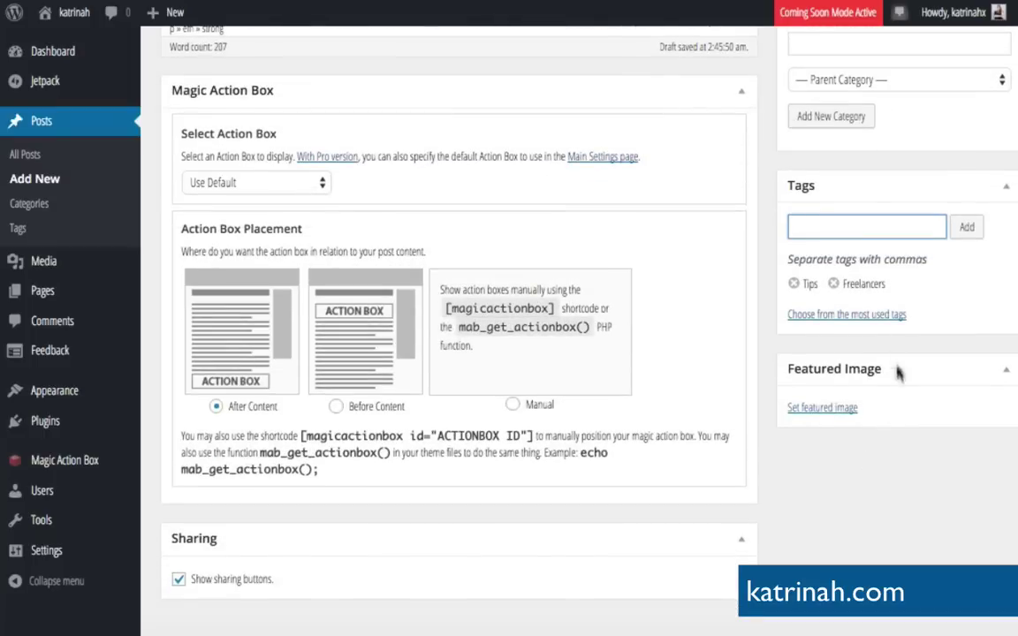
- Upload the typewriter photo florian-klauer-02.jpg as a candidate featured image
left_click(823, 412)
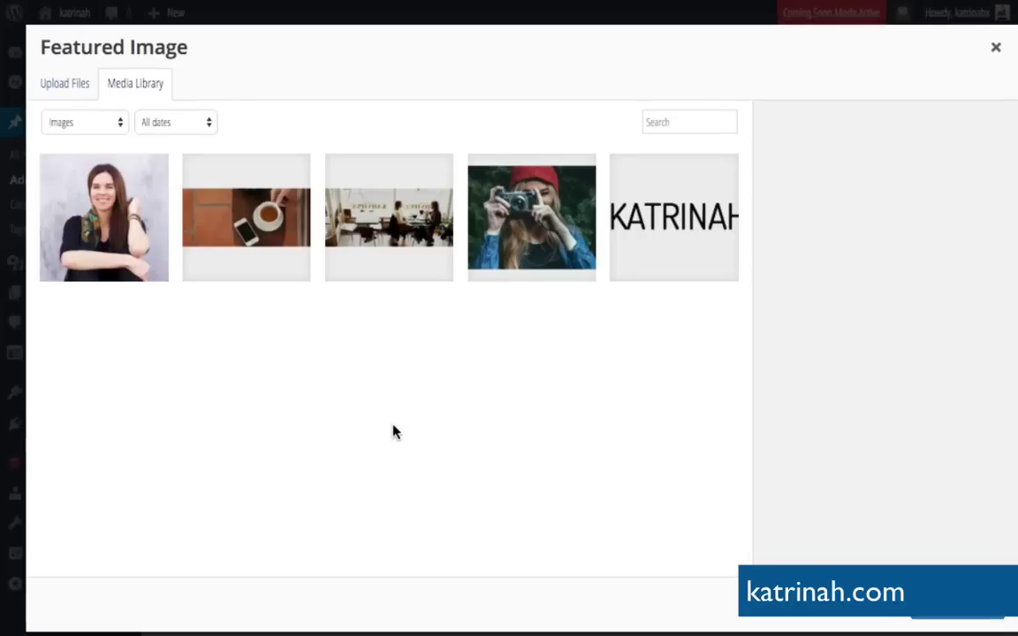
left_click(63, 86)
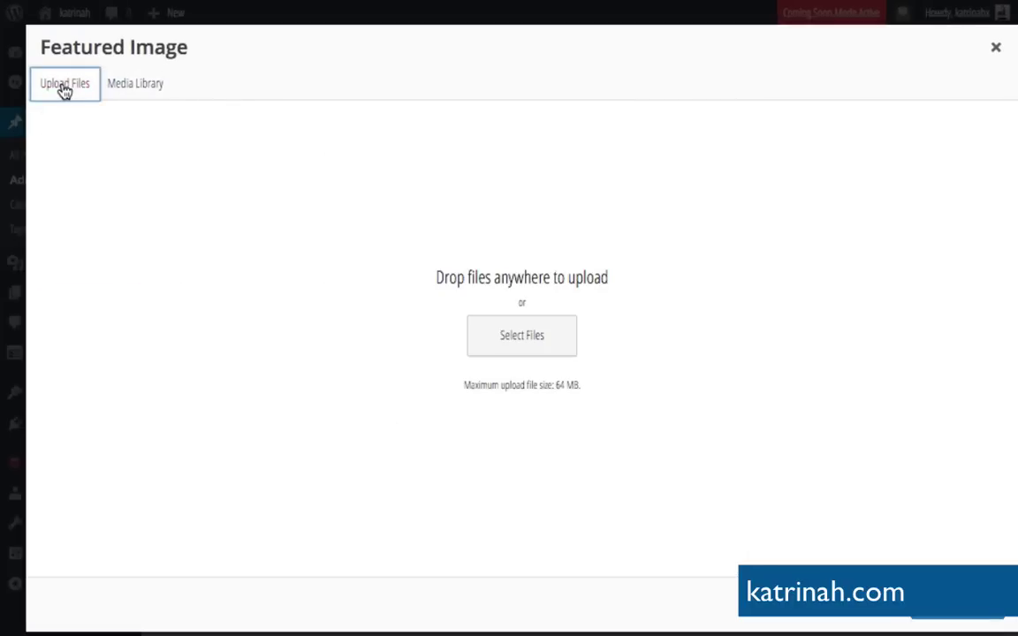
left_click(538, 350)
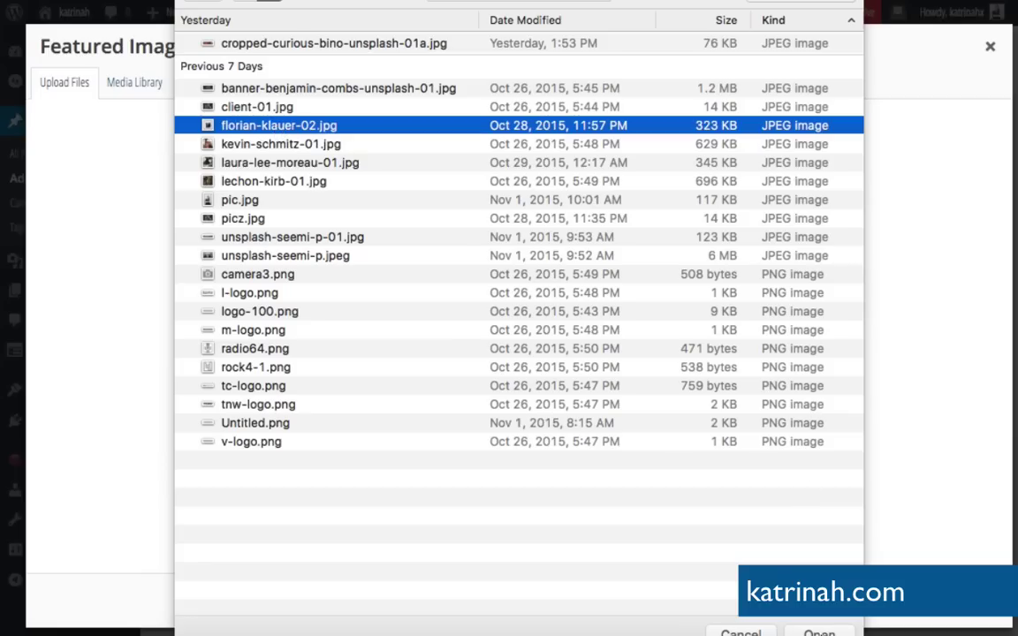
left_click(818, 633)
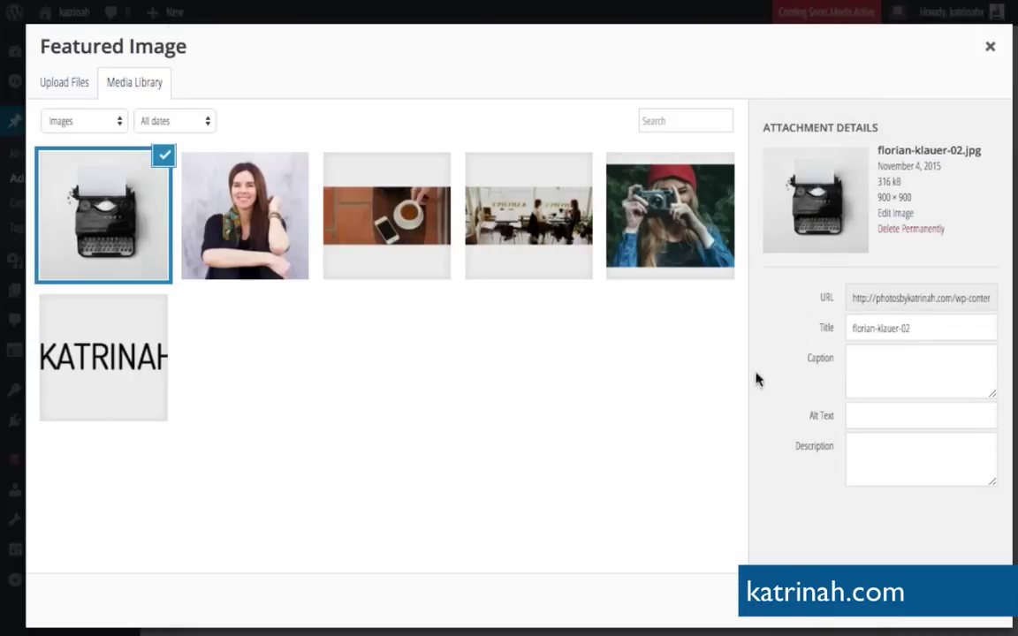
- Set the image's title and alt text to the social-media-for-creatives tagline and make it the featured image
triple_click(858, 331)
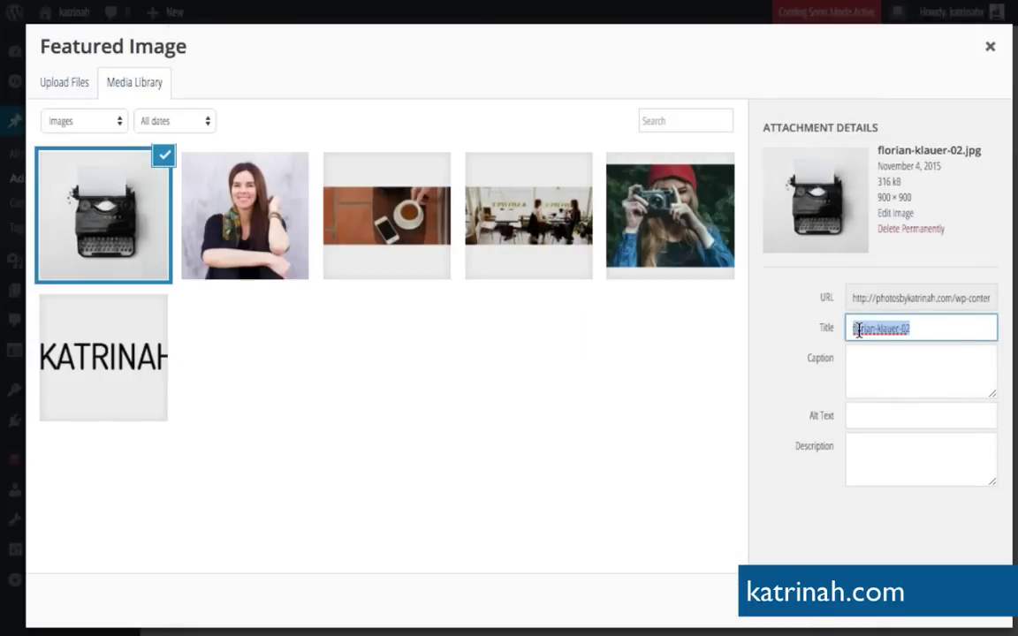
type("social media for creatives & startups | katrinah.com")
left_click(855, 417)
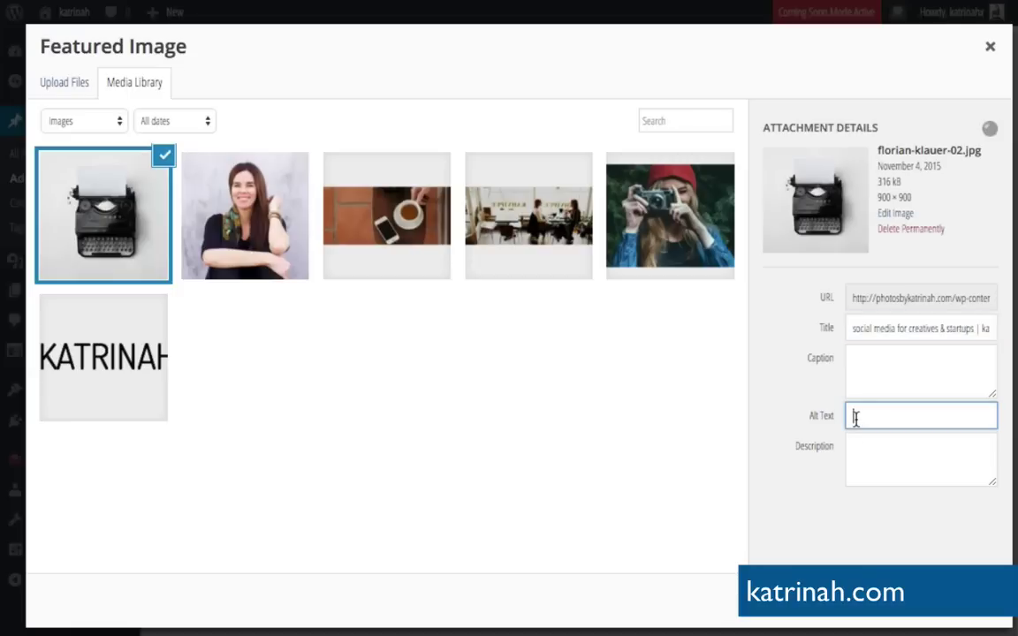
type("social media for creatives & startups | katrinah.com")
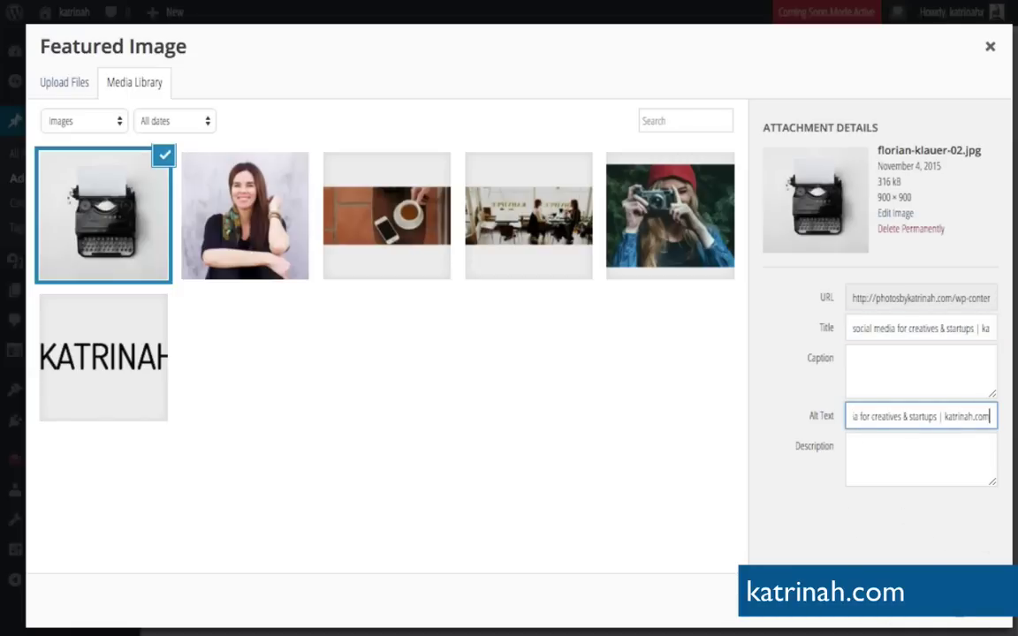
left_click(955, 594)
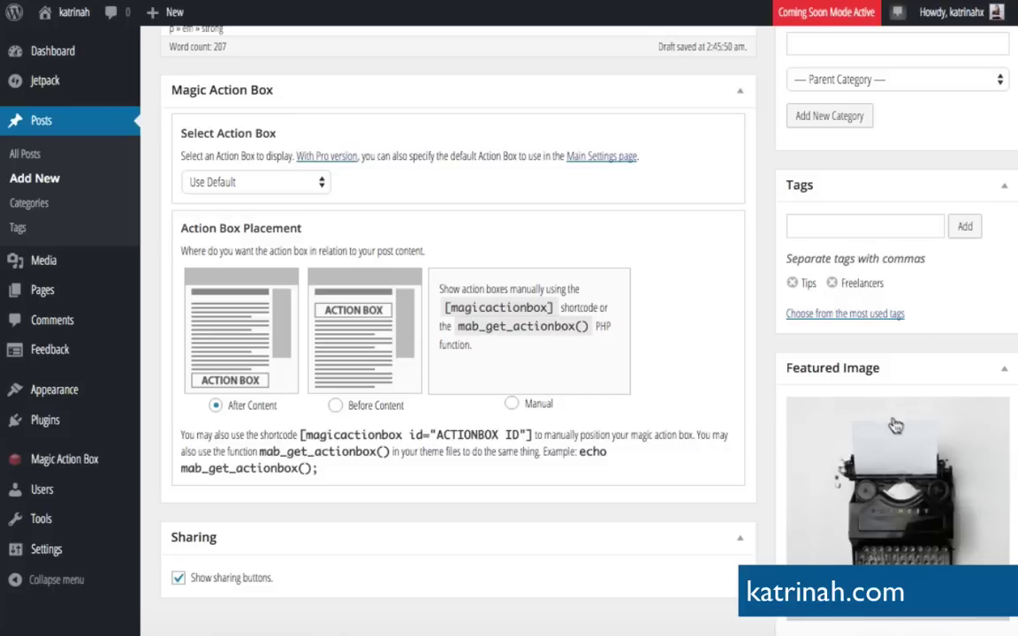
- Choose Blog Posts as the post's action box and publish the post
scroll(897, 425, "up", 3)
scroll(897, 420, "down", 1)
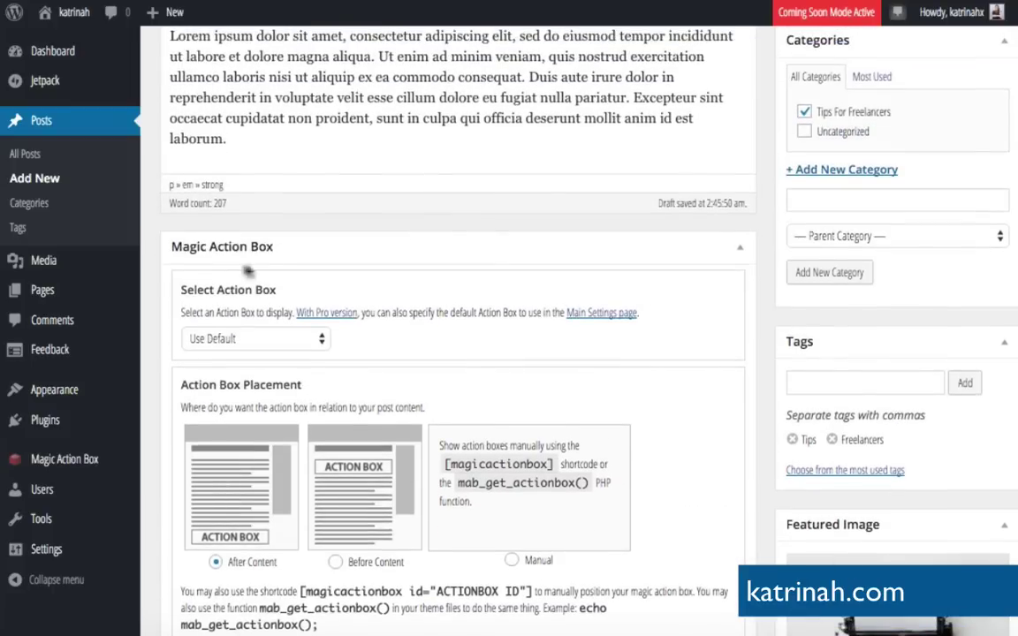
left_click(228, 343)
left_click(225, 355)
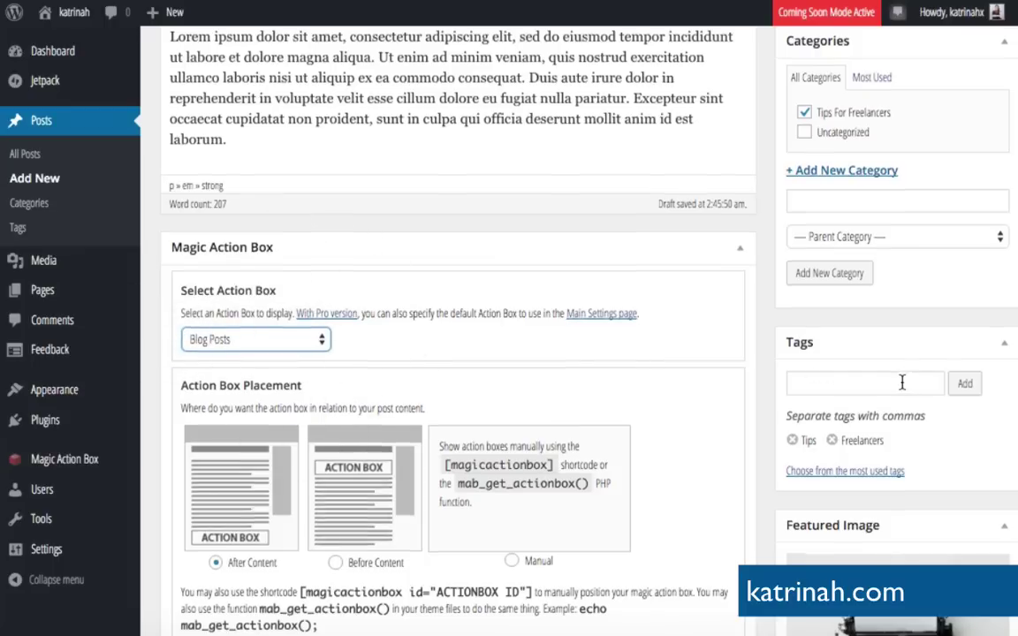
scroll(901, 382, "up", 3)
left_click(987, 315)
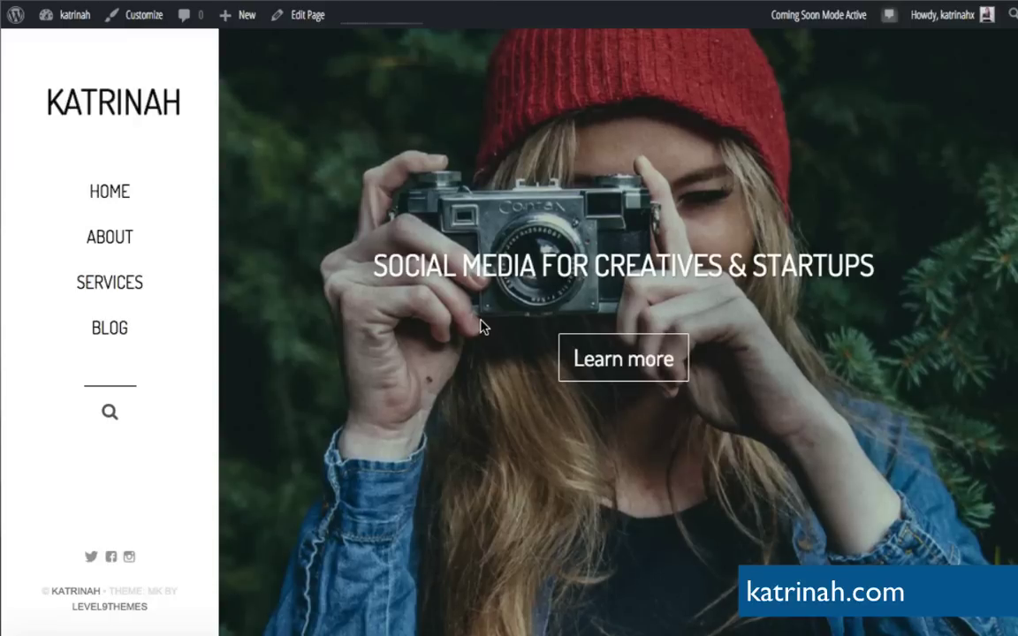
left_click(104, 329)
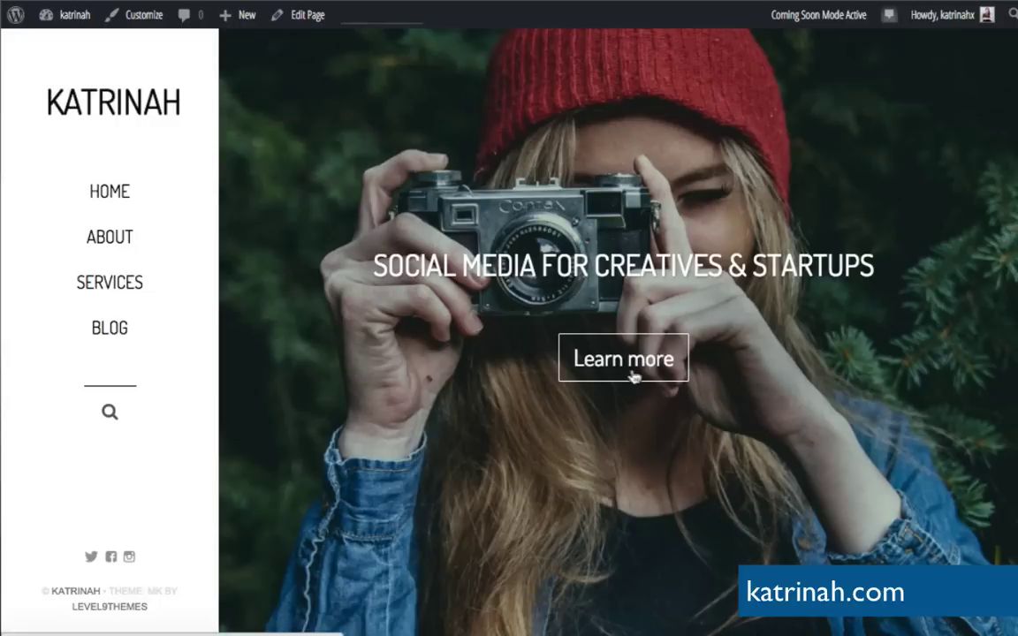
scroll(491, 512, "down", 5)
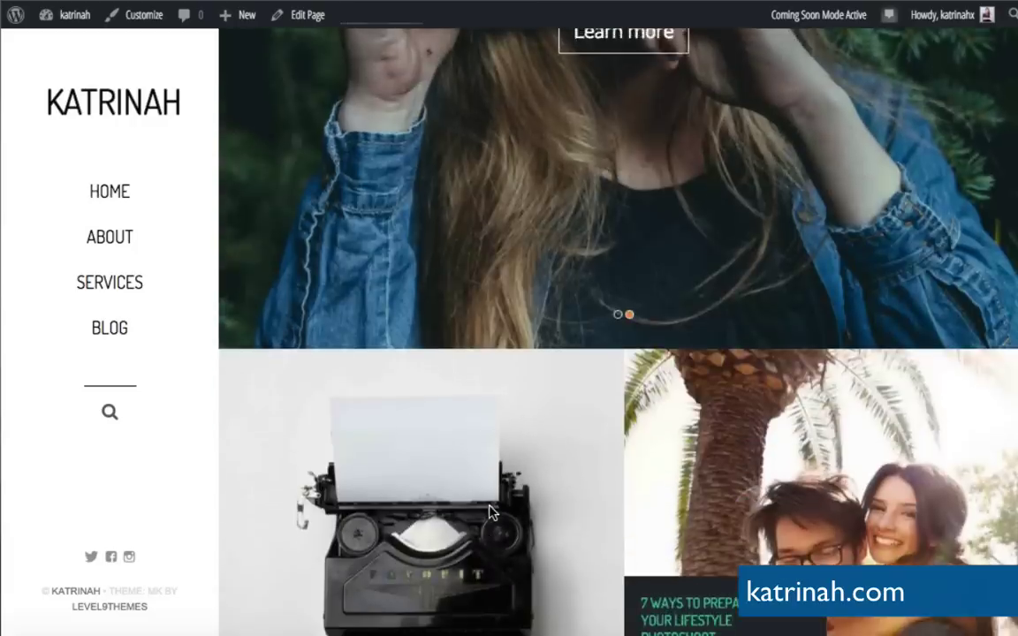
scroll(579, 543, "down", 3)
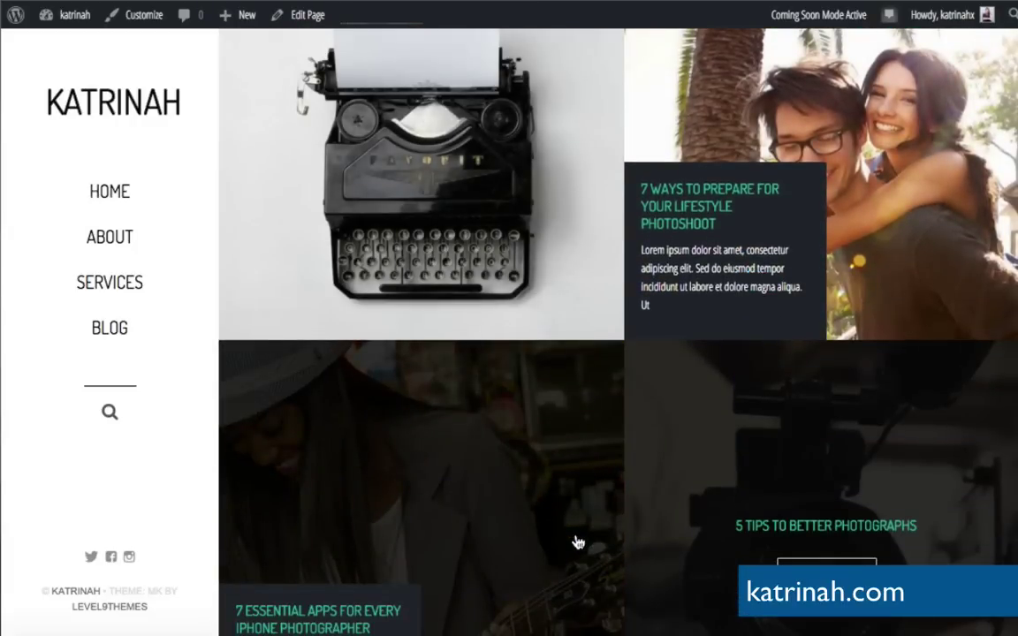
scroll(577, 542, "down", 3)
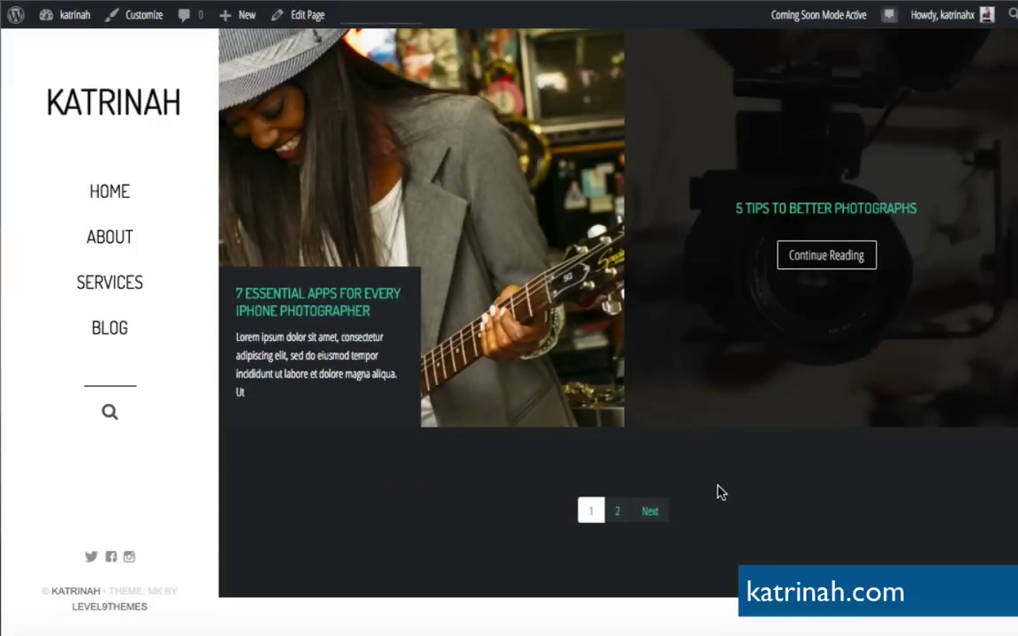
left_click(655, 518)
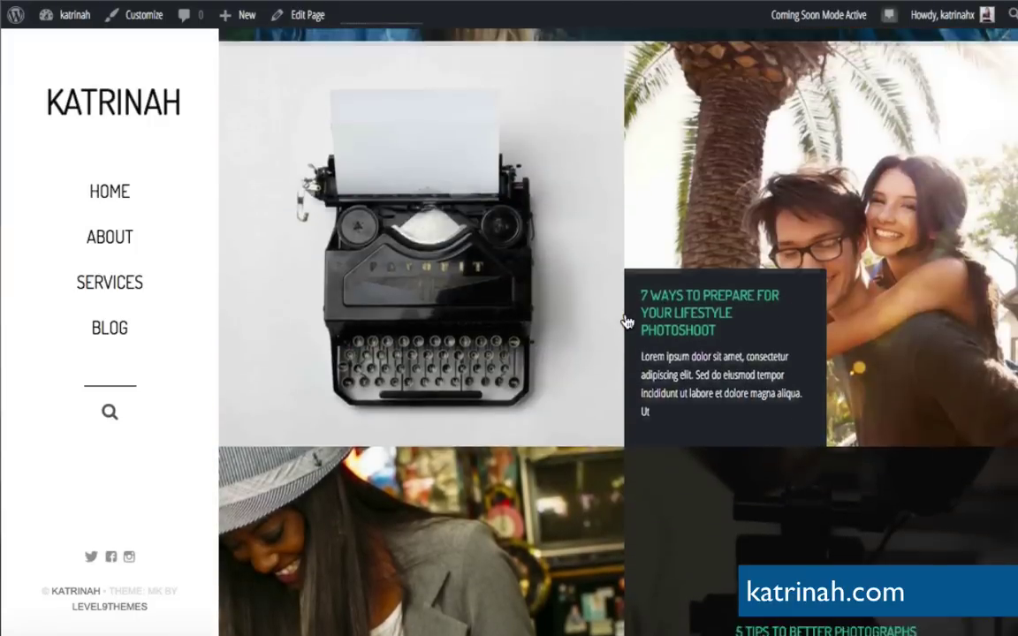
scroll(625, 321, "down", 1)
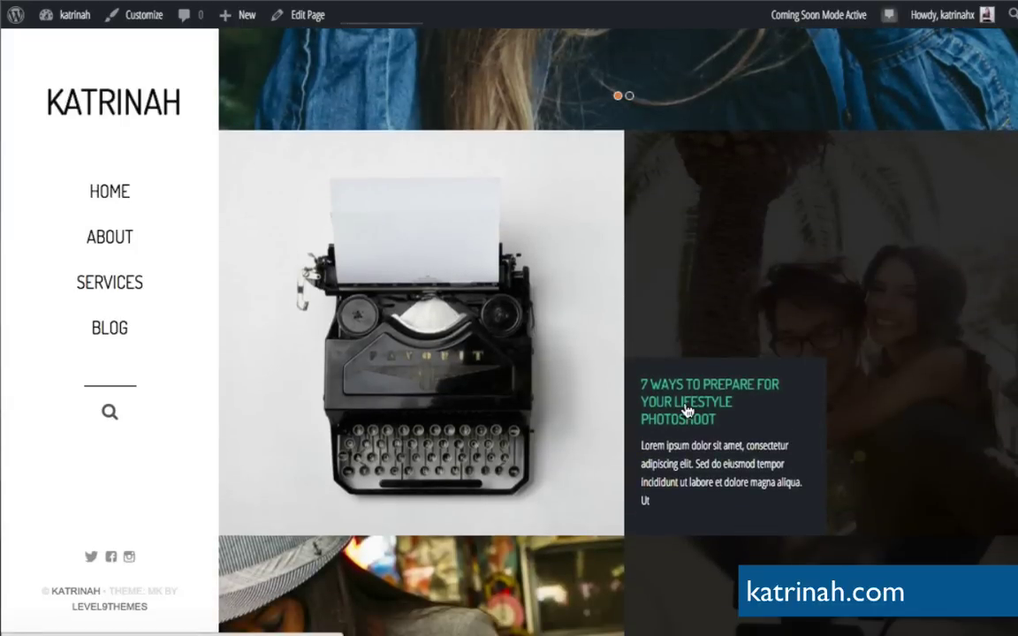
left_click(687, 411)
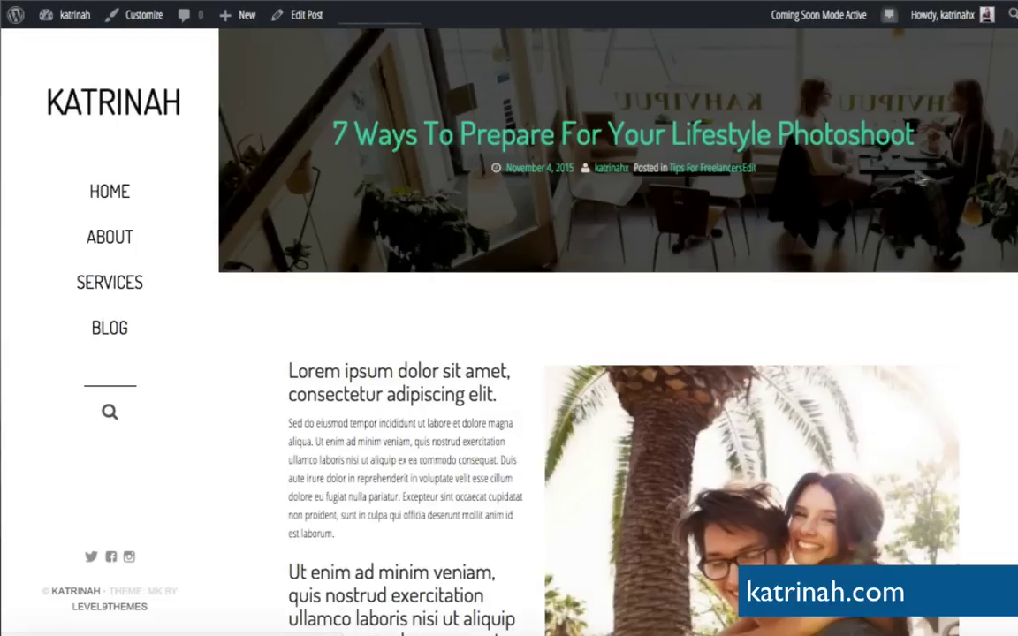
scroll(619, 529, "down", 2)
scroll(618, 529, "down", 10)
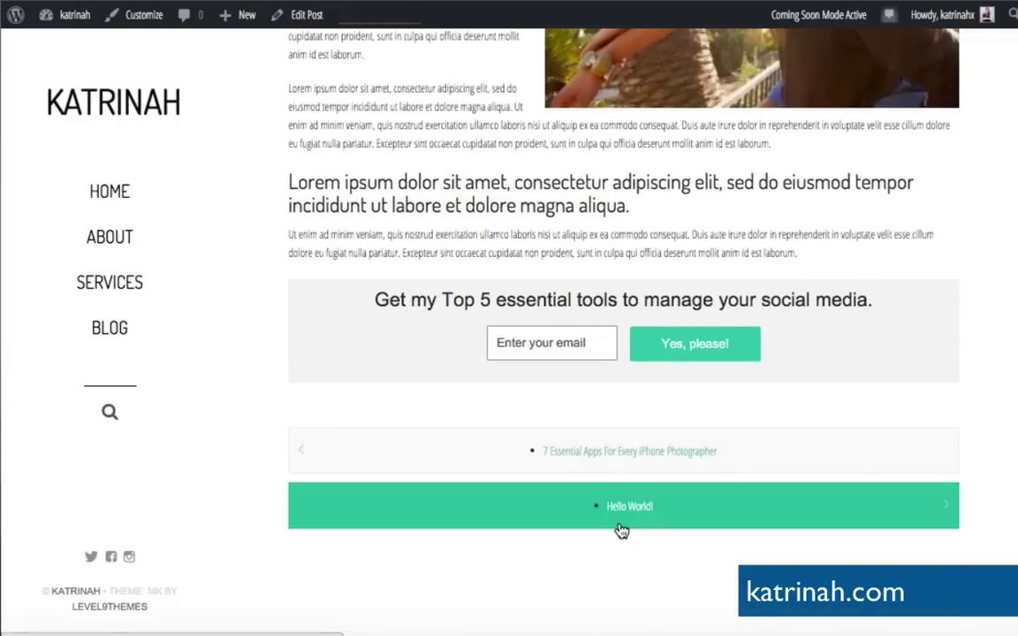
scroll(622, 530, "up", 5)
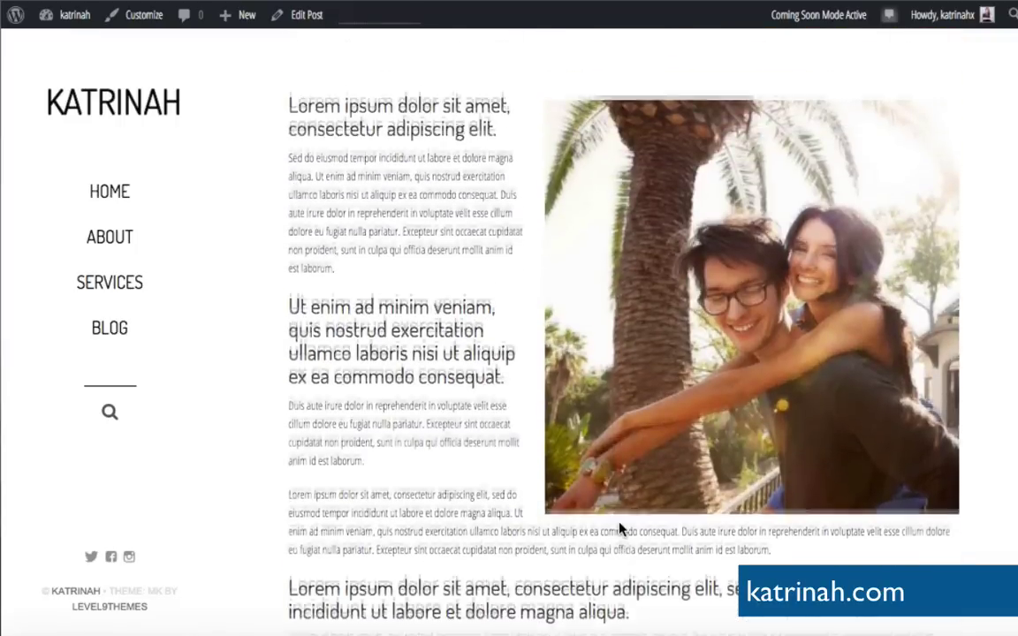
scroll(618, 529, "up", 5)
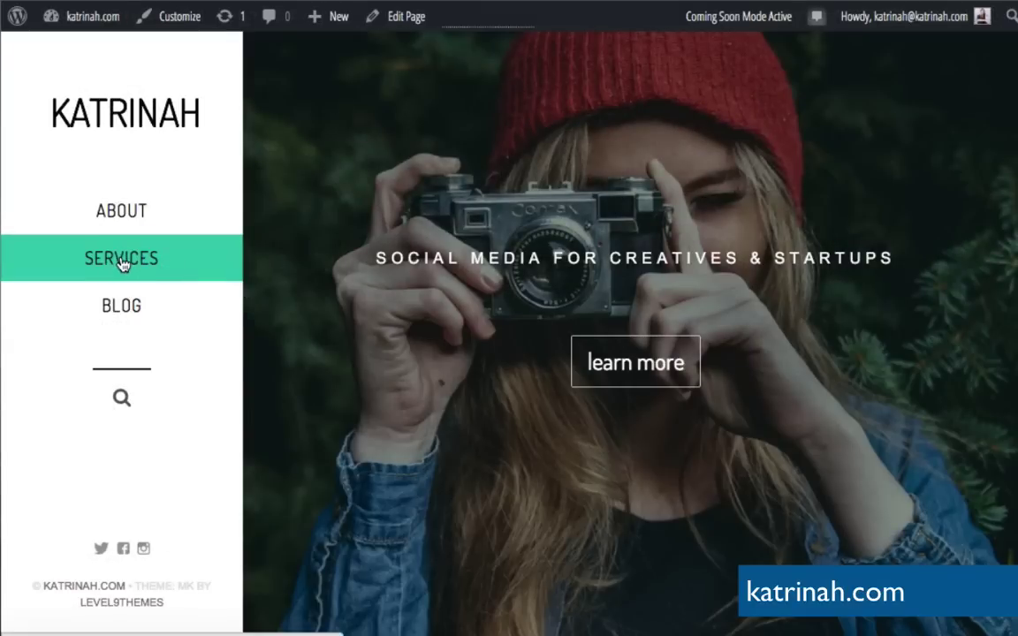
- From the Services page, follow the Let's Get Started. button to the Contact form page
left_click(121, 259)
scroll(523, 393, "down", 5)
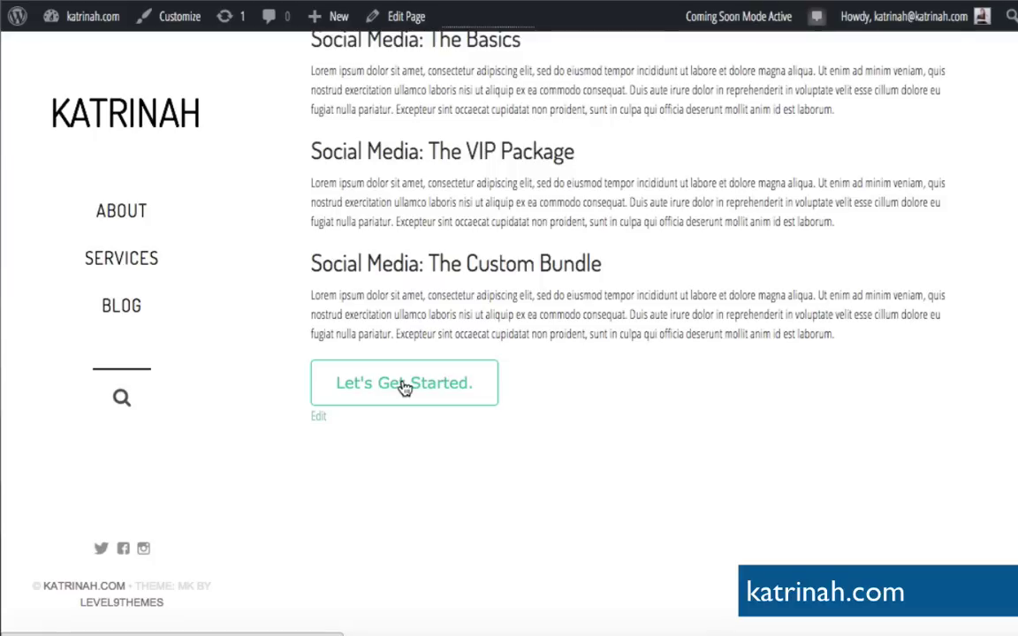
left_click(404, 386)
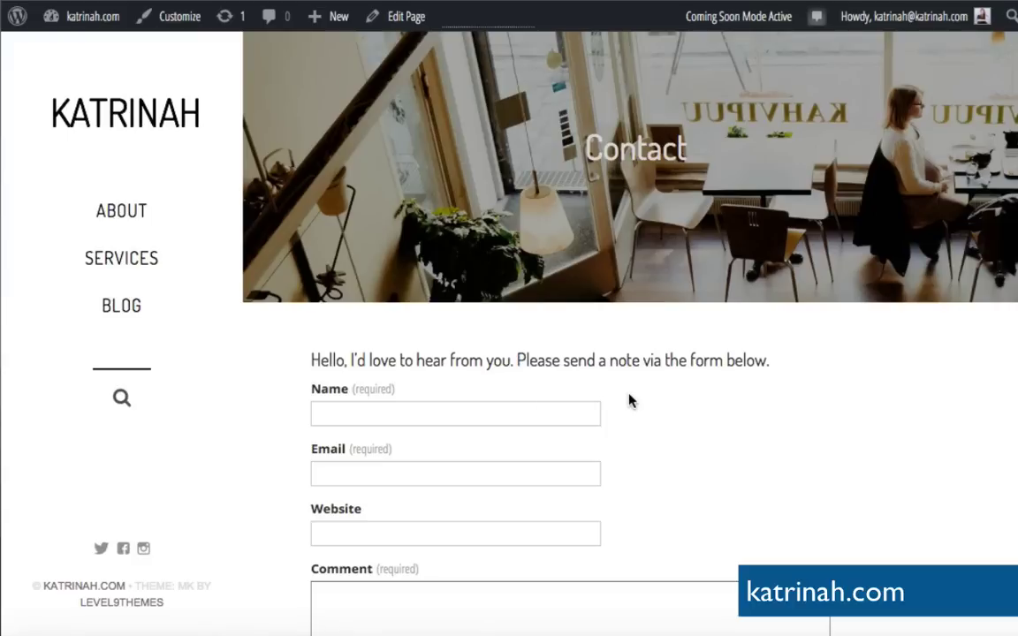
scroll(605, 413, "down", 3)
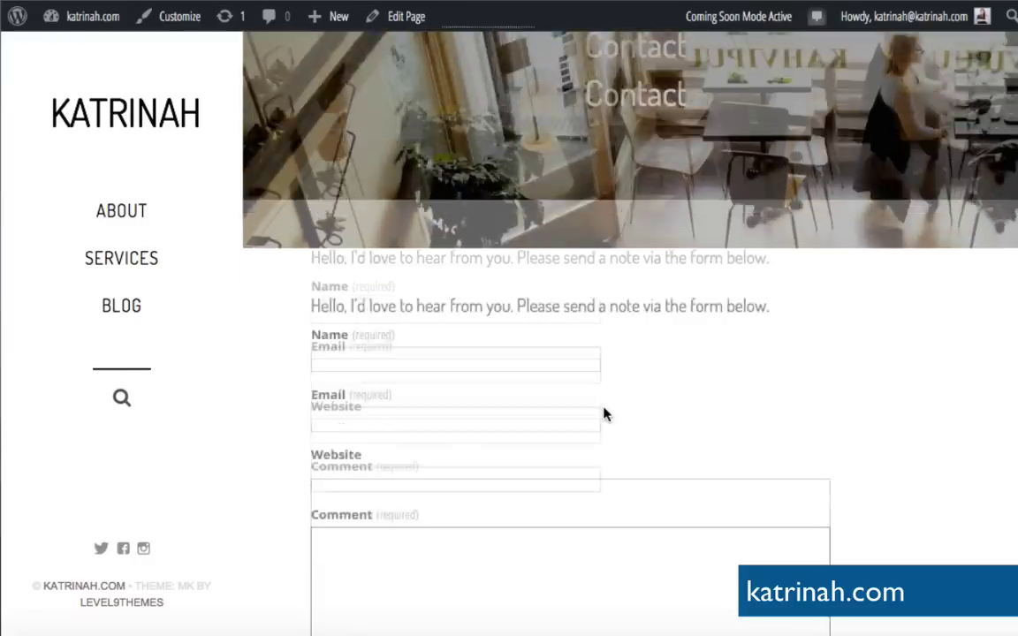
scroll(605, 414, "up", 3)
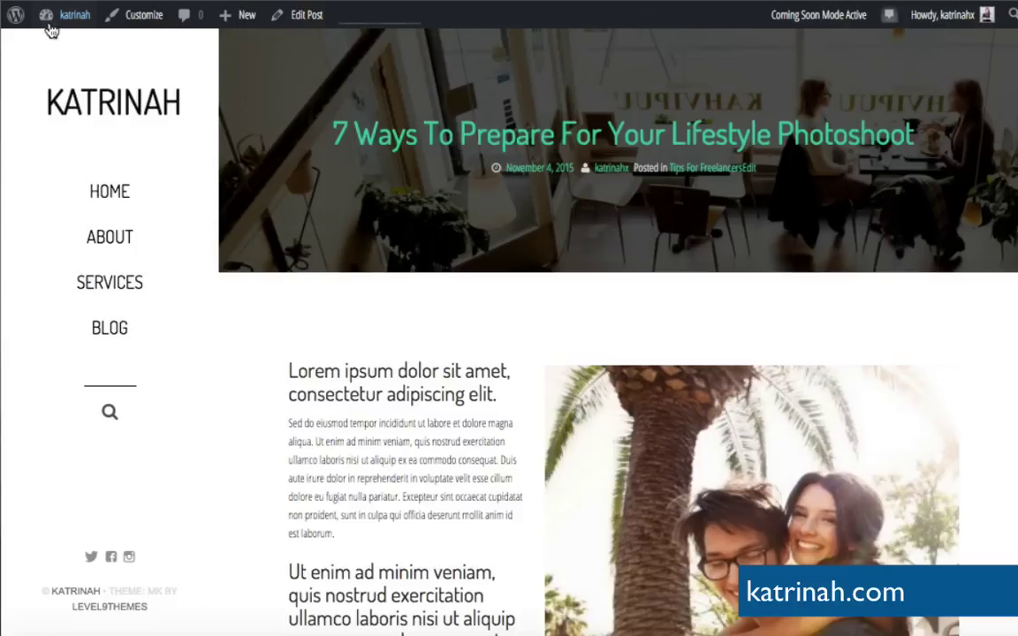
- Search the plugin directory for 'max', then install and activate MaxButtons 4.01
mouse_move(54, 19)
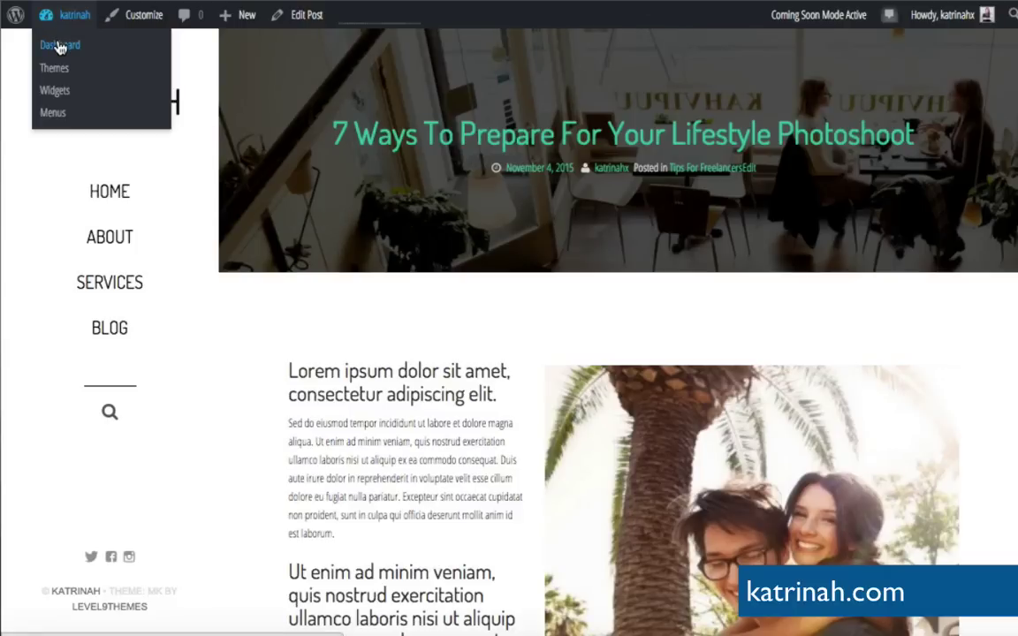
left_click(60, 47)
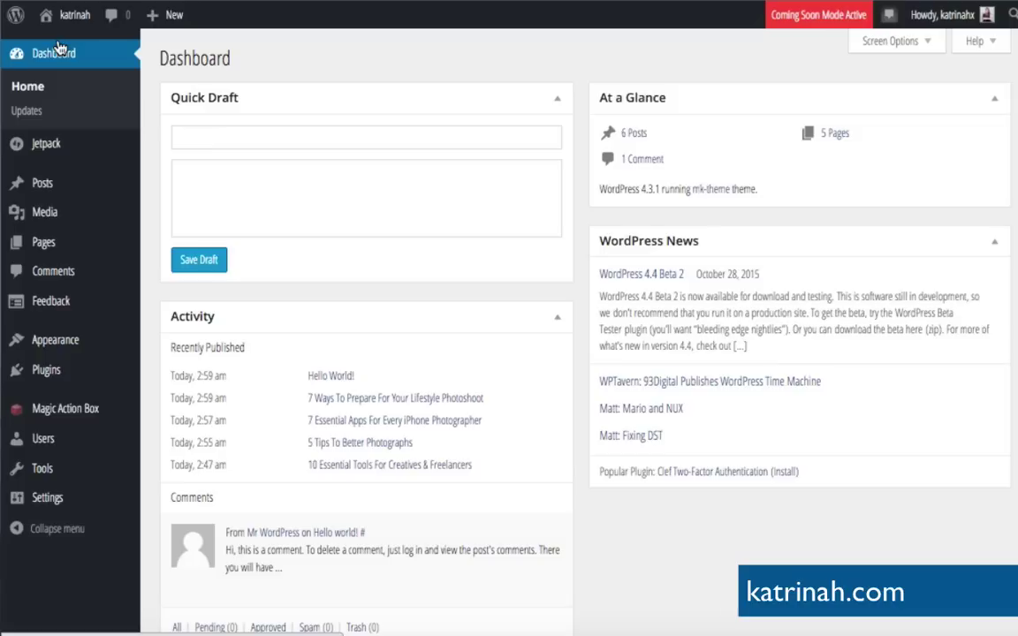
mouse_move(49, 375)
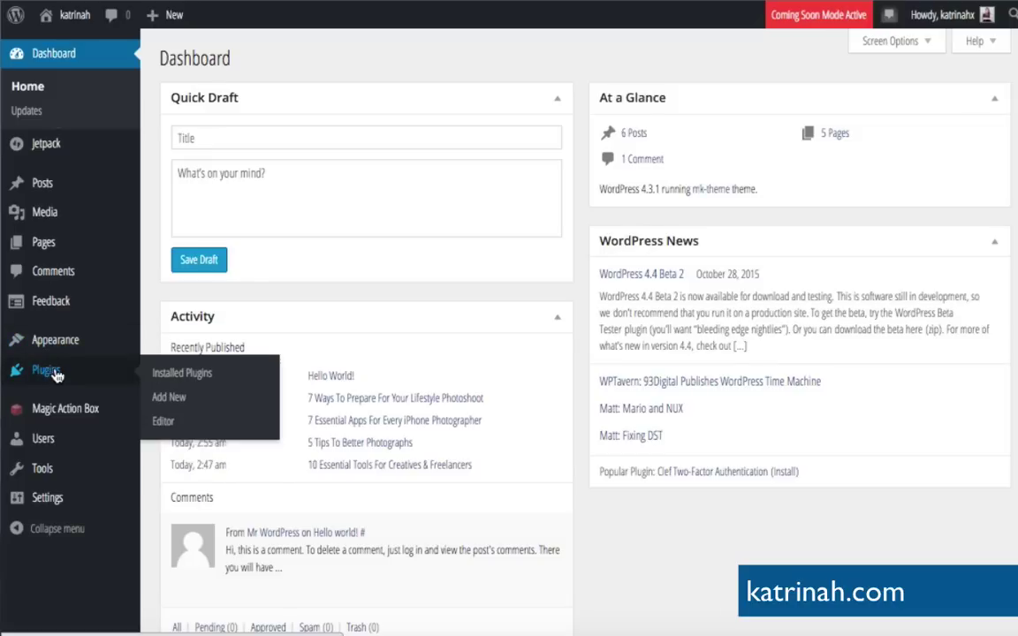
left_click(170, 398)
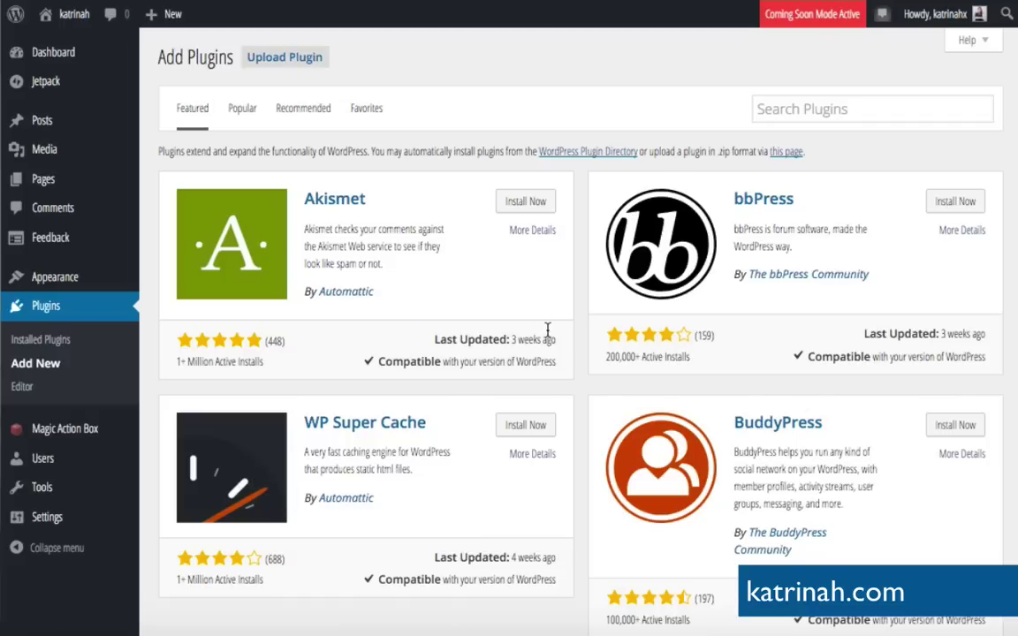
left_click(757, 110)
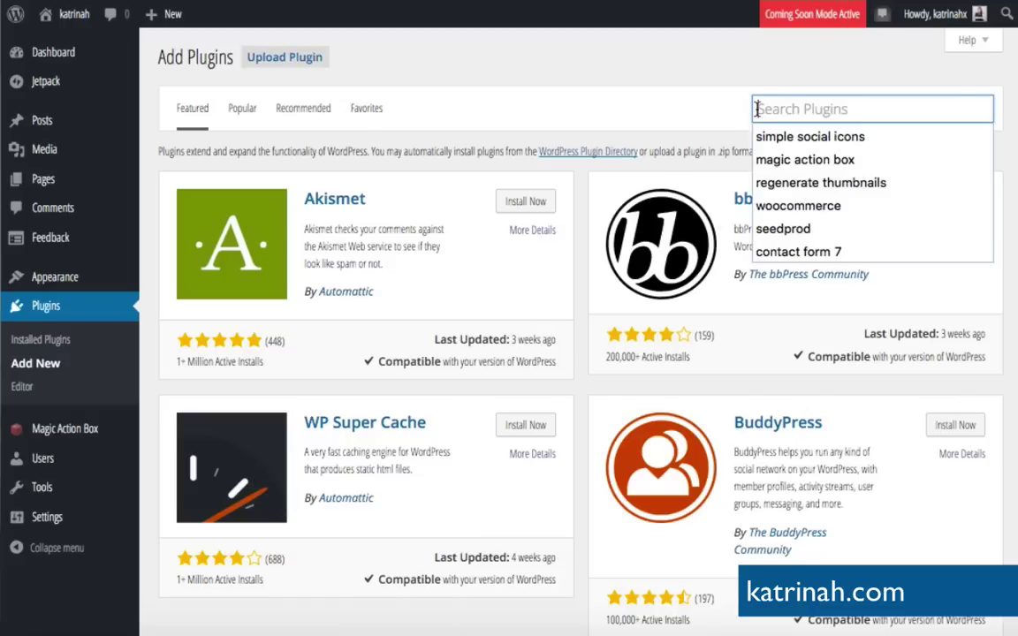
type("maxbuttons")
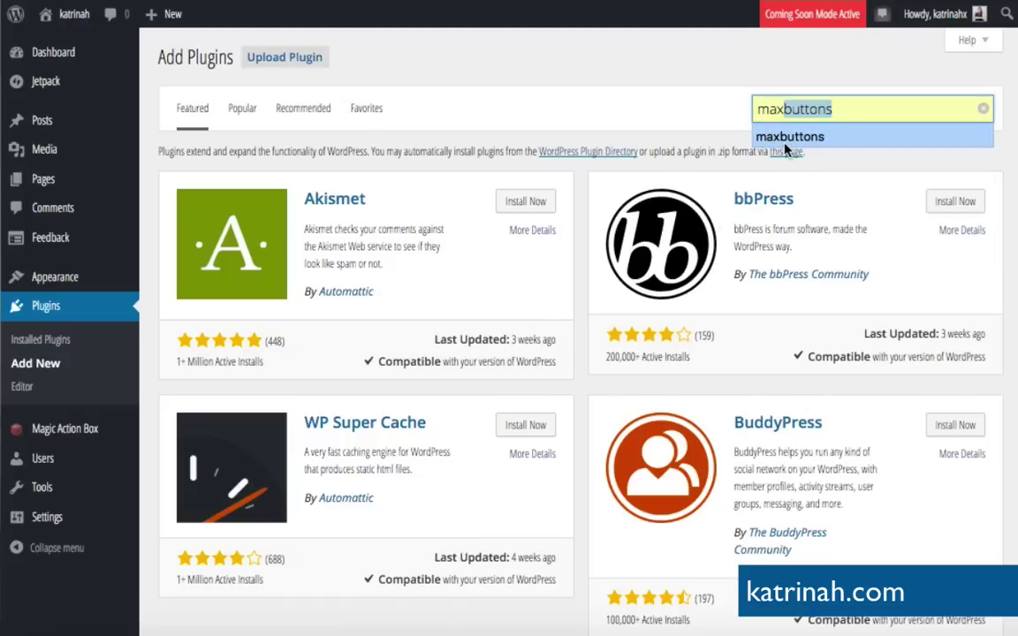
left_click(784, 139)
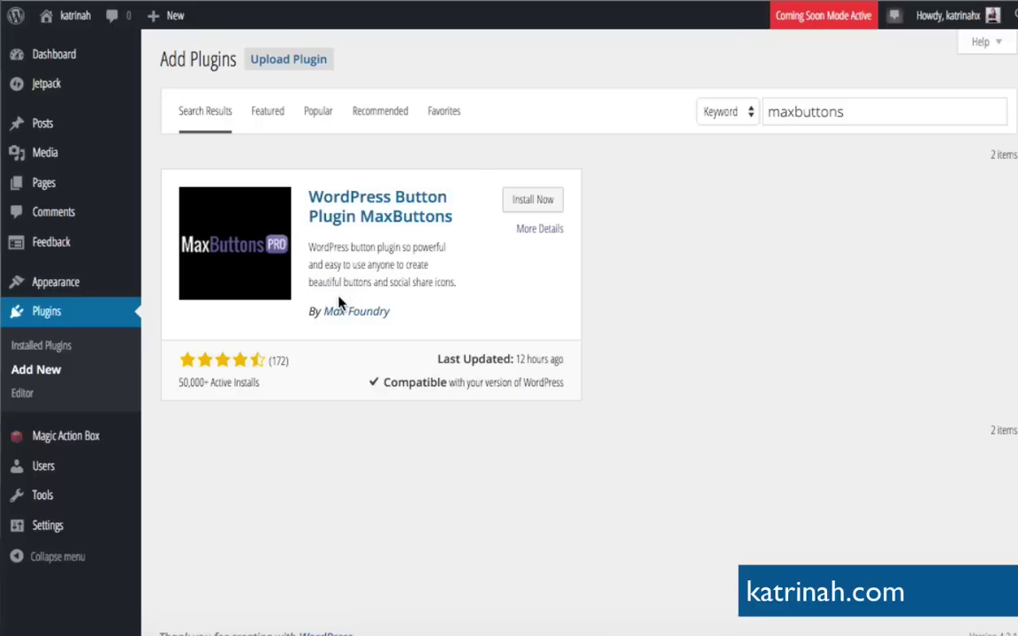
left_click(536, 200)
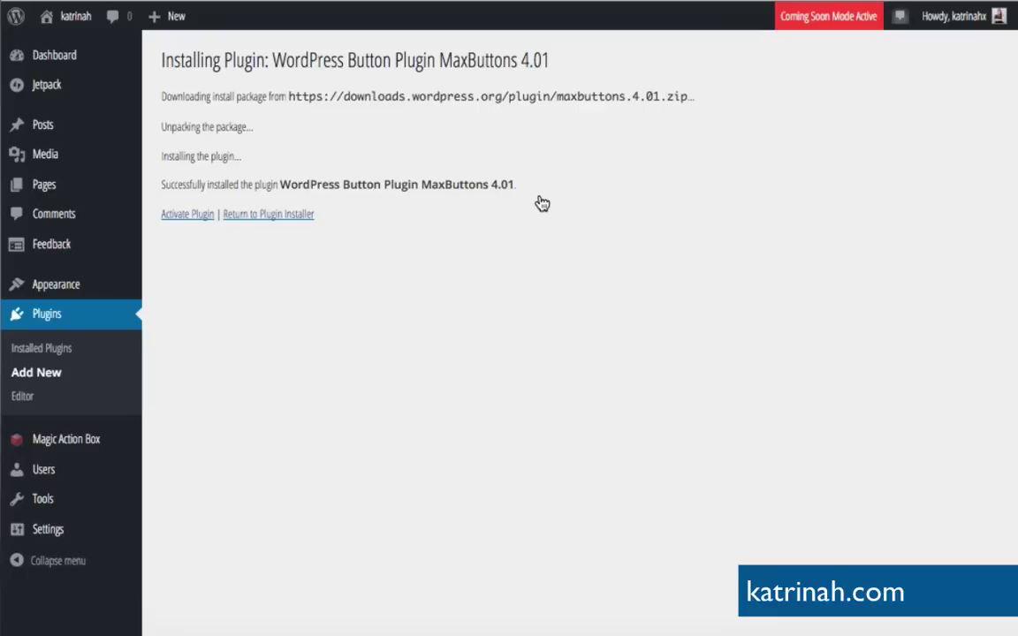
left_click(195, 217)
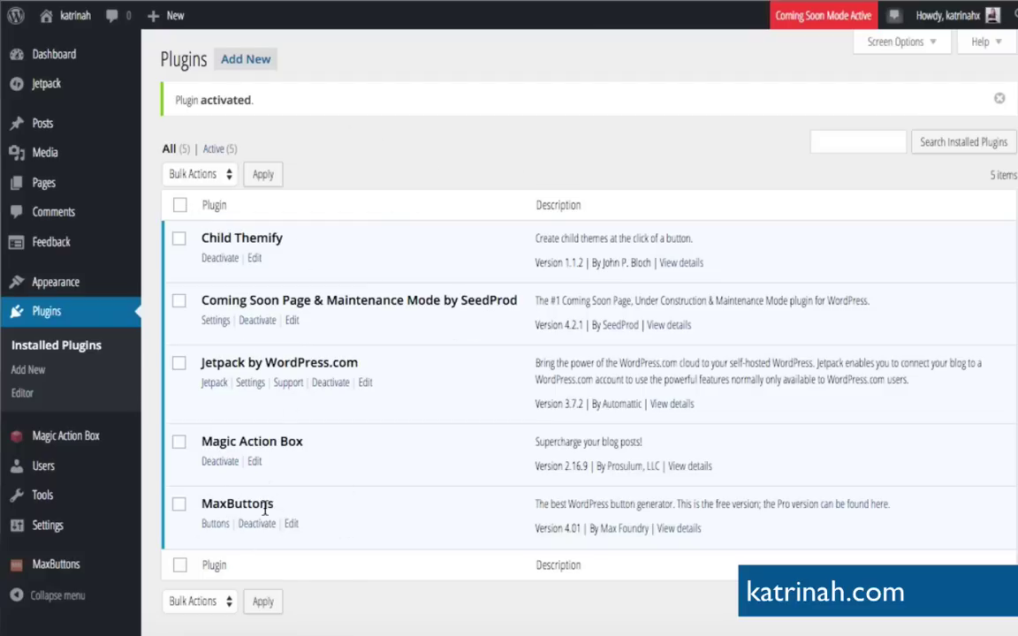
- Open the MaxButtons admin page and go to its Buttons overview, which lists no buttons
mouse_move(119, 140)
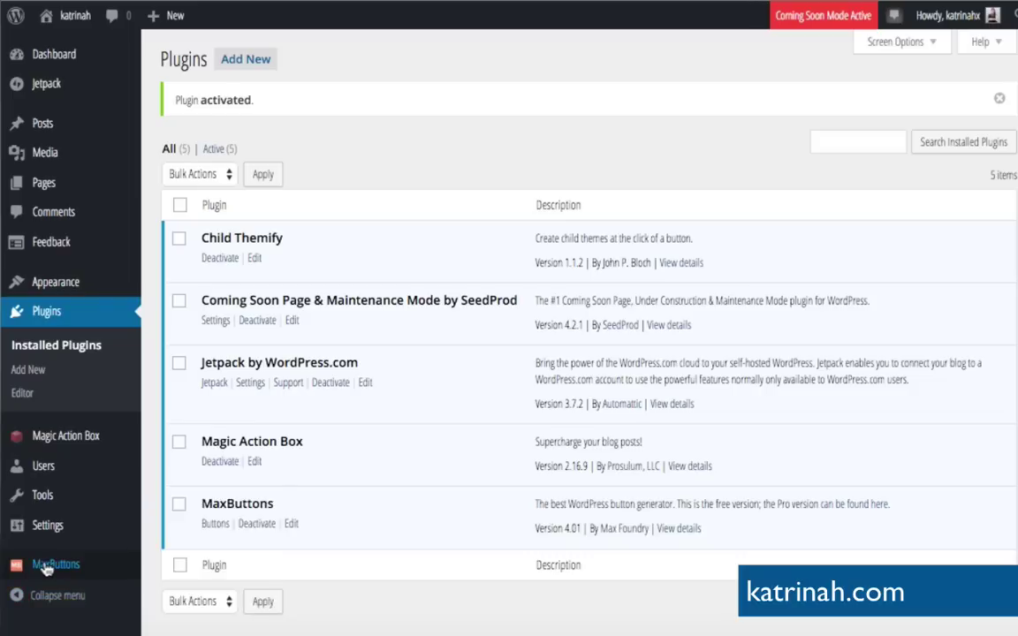
mouse_move(53, 568)
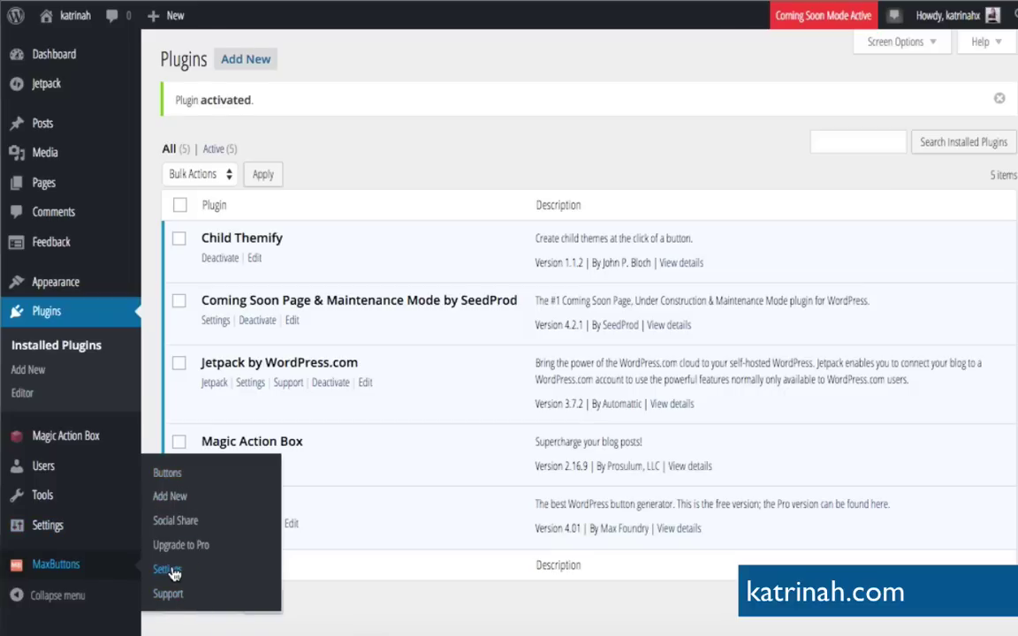
left_click(168, 570)
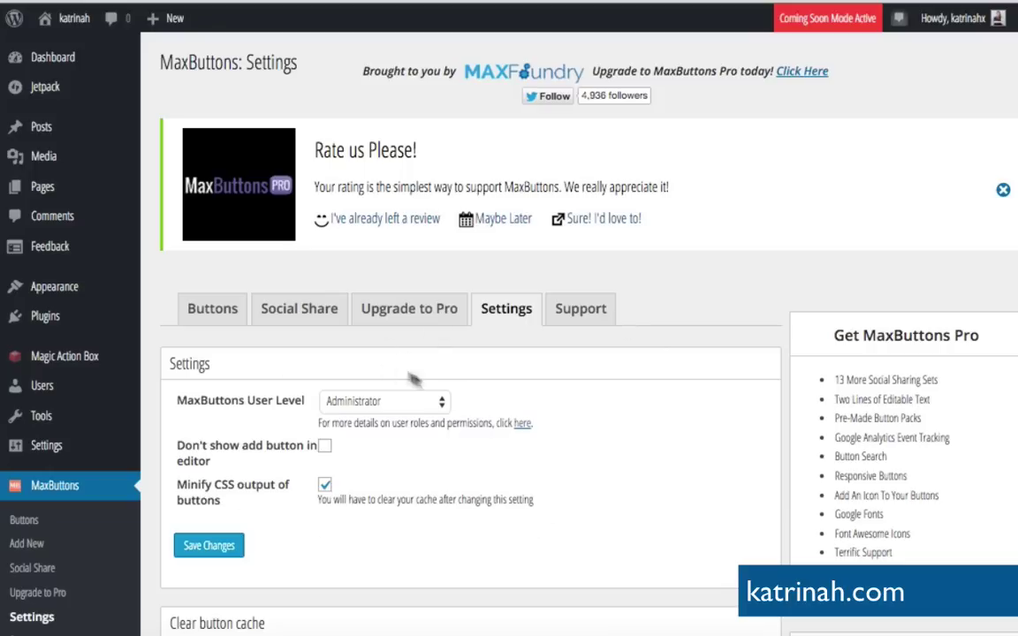
scroll(737, 566, "down", 3)
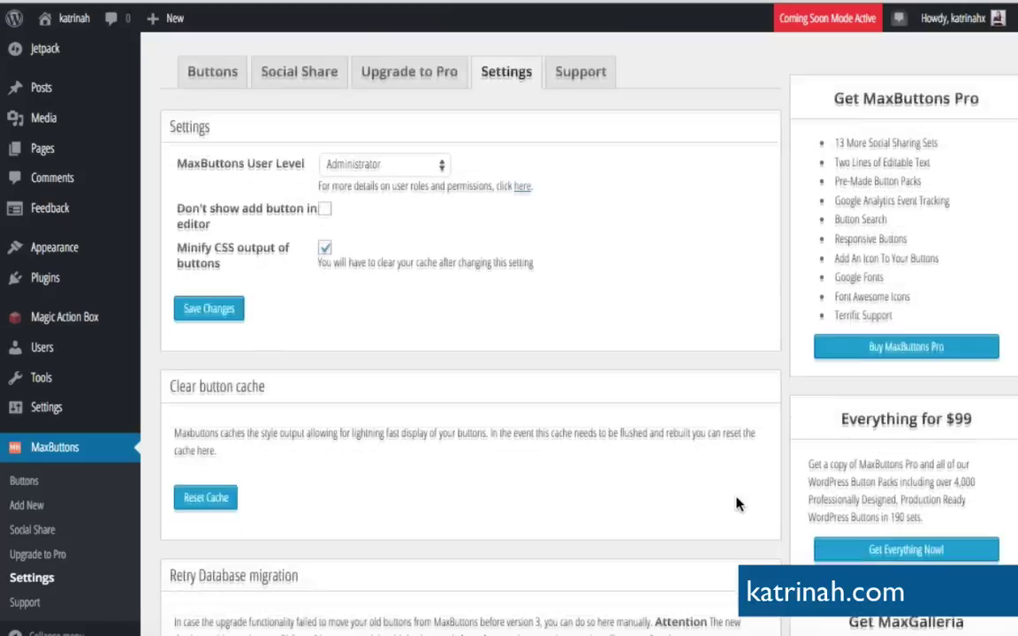
scroll(738, 504, "down", 5)
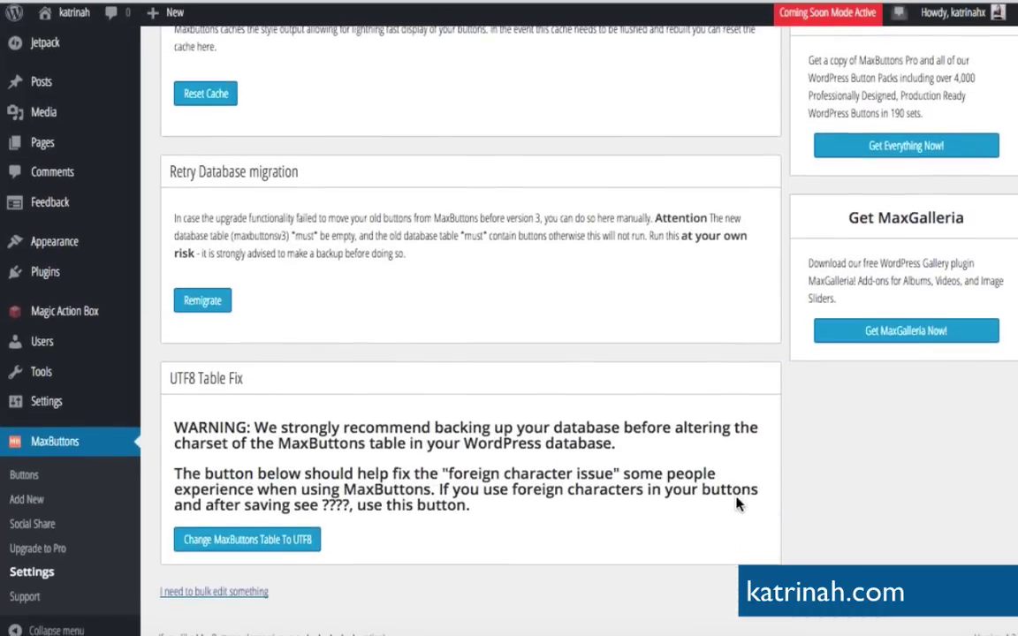
scroll(575, 212, "up", 8)
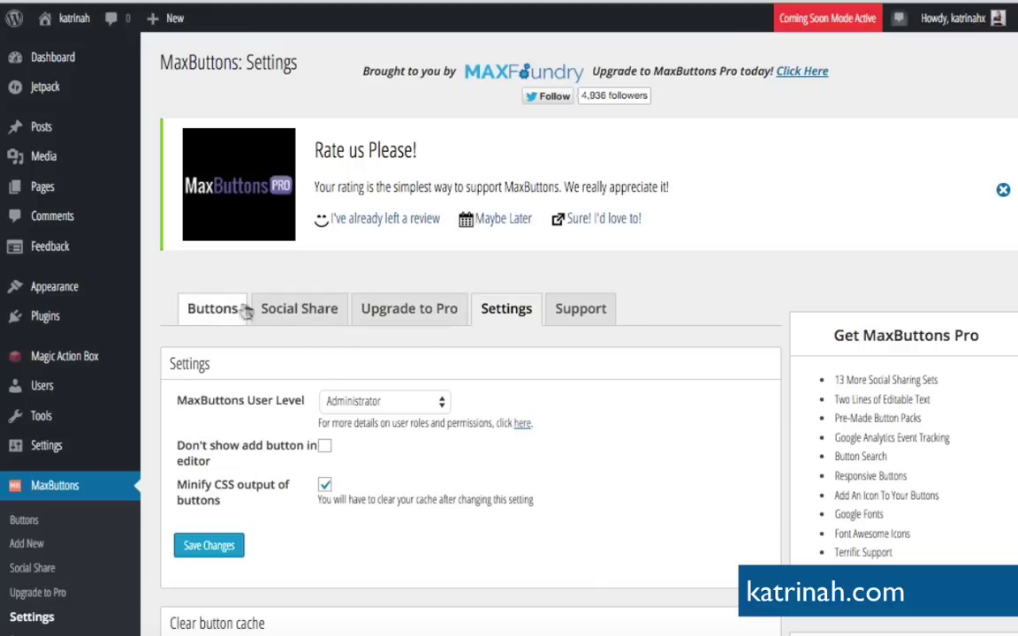
left_click(214, 316)
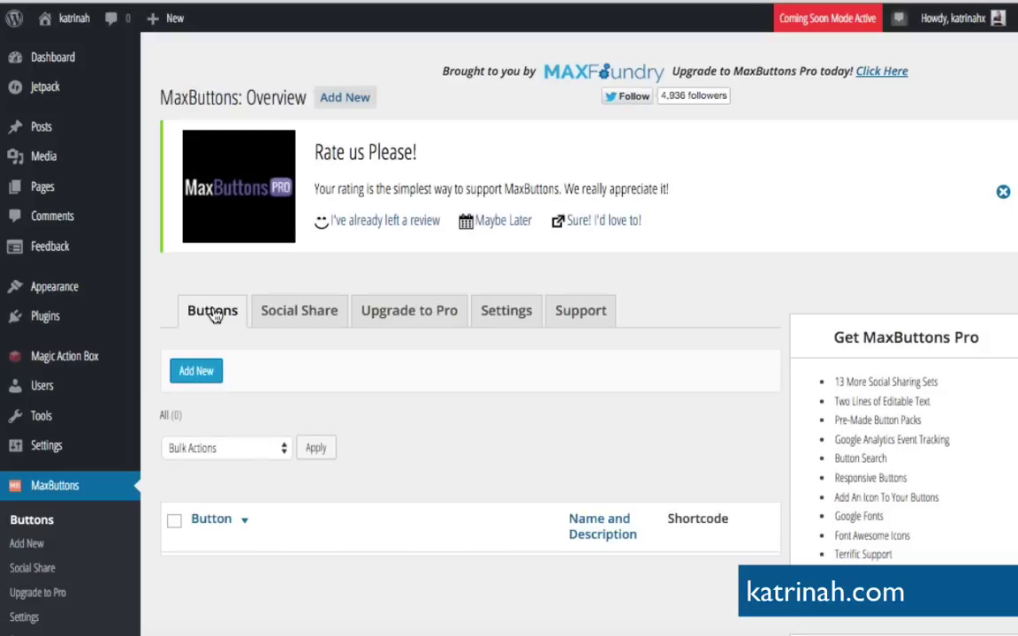
- Start a new button and name it 'CTA: Get Started'
left_click(202, 374)
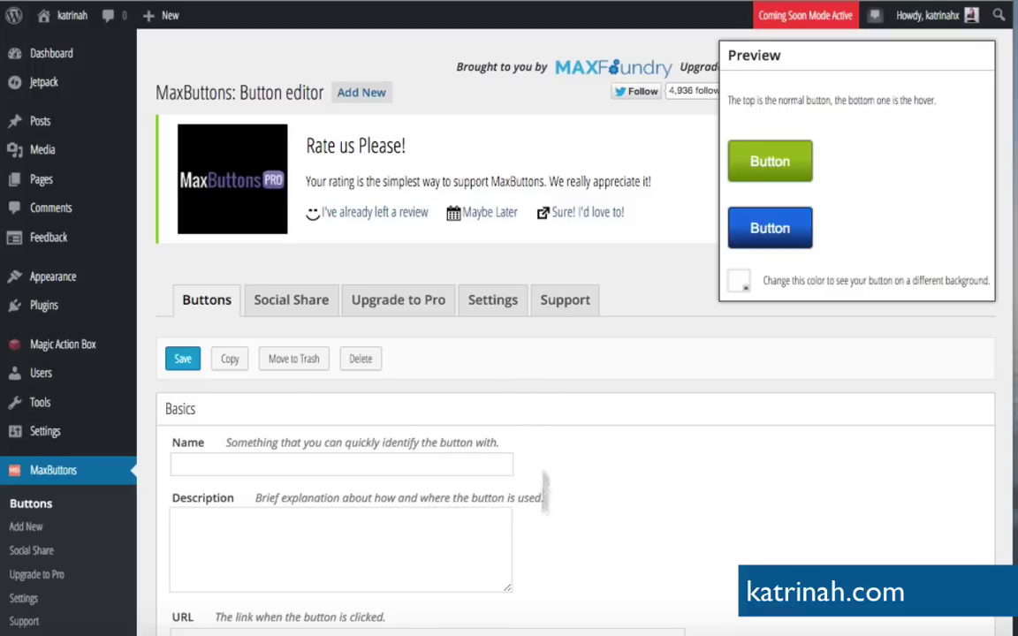
left_click(201, 467)
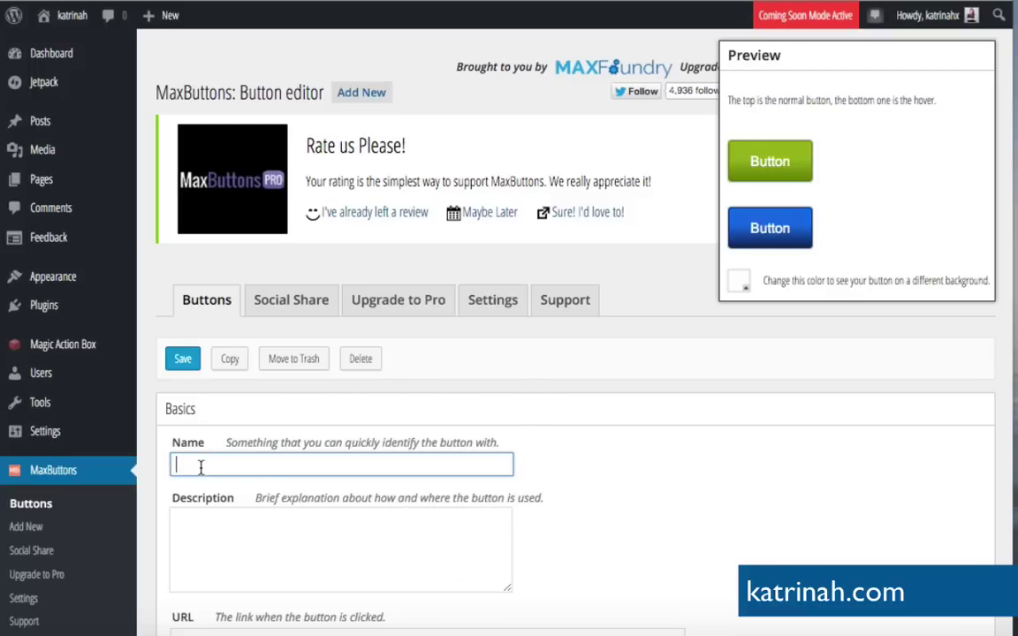
type("CTA")
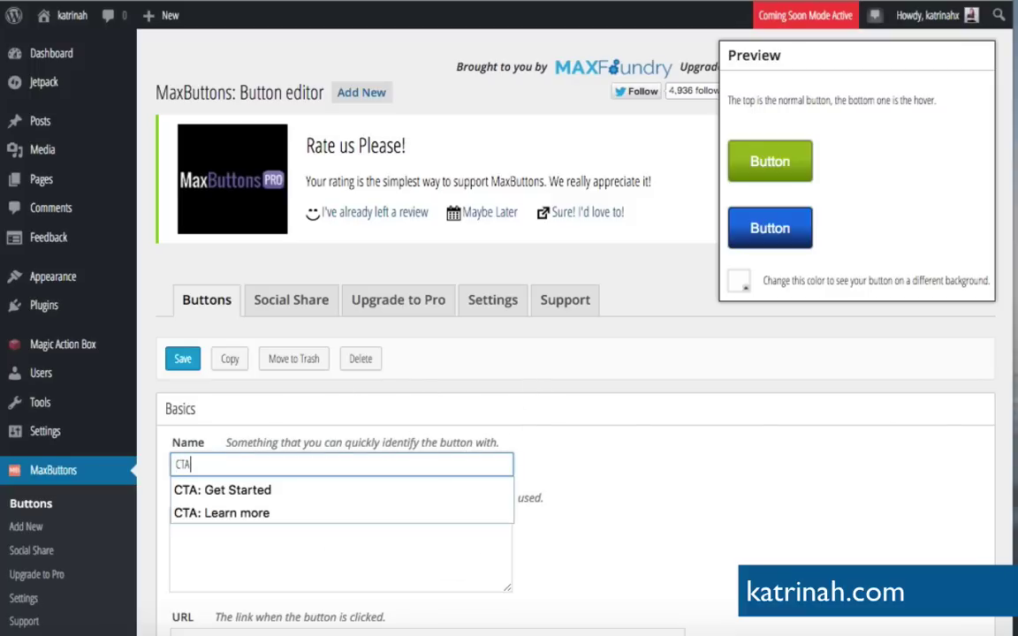
left_click(200, 490)
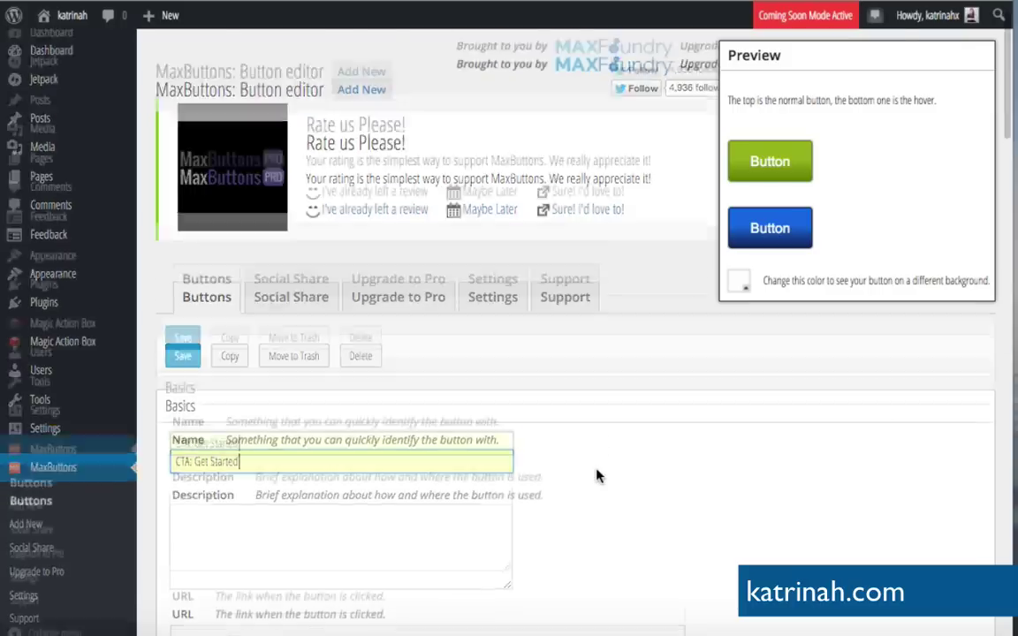
scroll(596, 475, "down", 3)
scroll(597, 475, "up", 1)
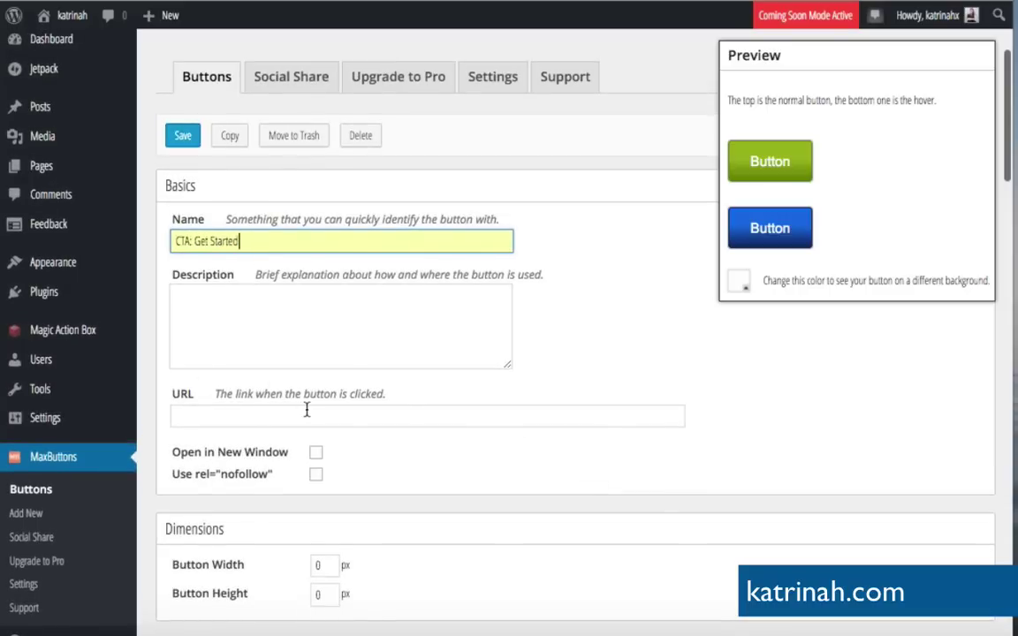
left_click(189, 412)
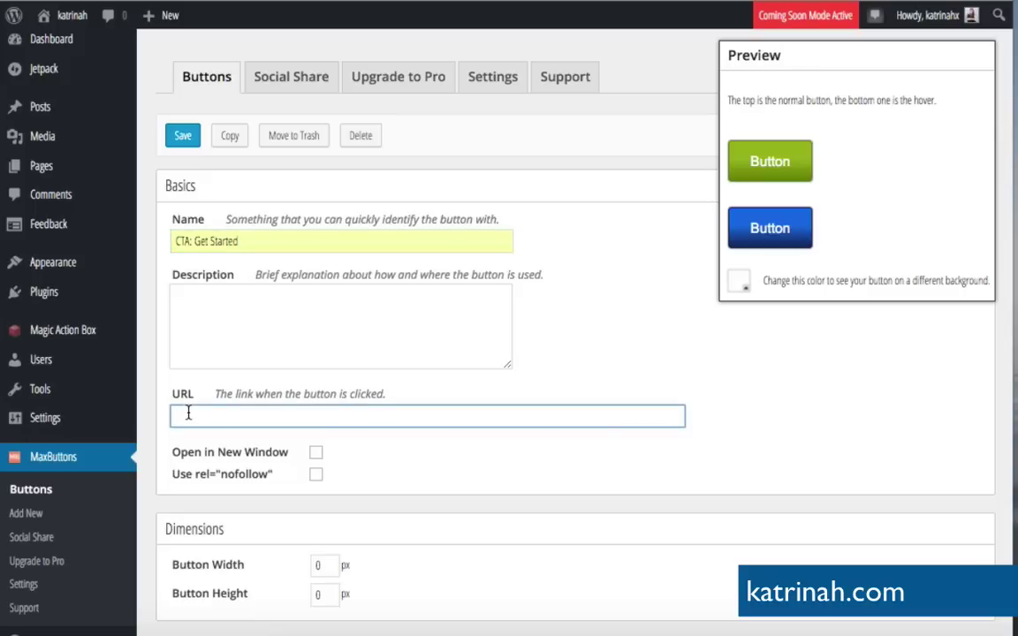
type("http://photosbykatrinah.com/contact")
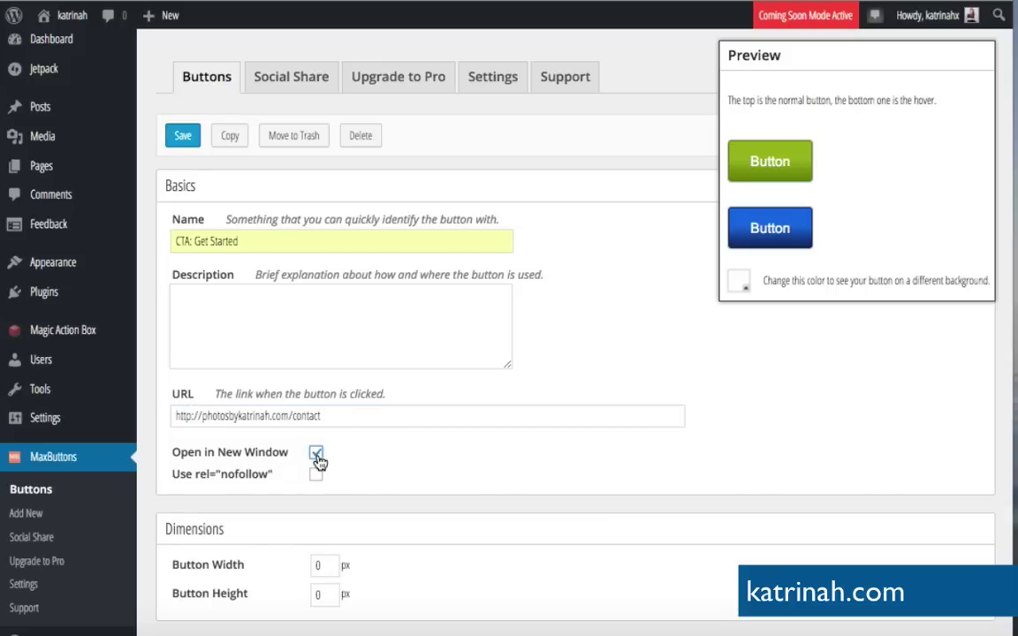
left_click(316, 455)
scroll(436, 472, "down", 4)
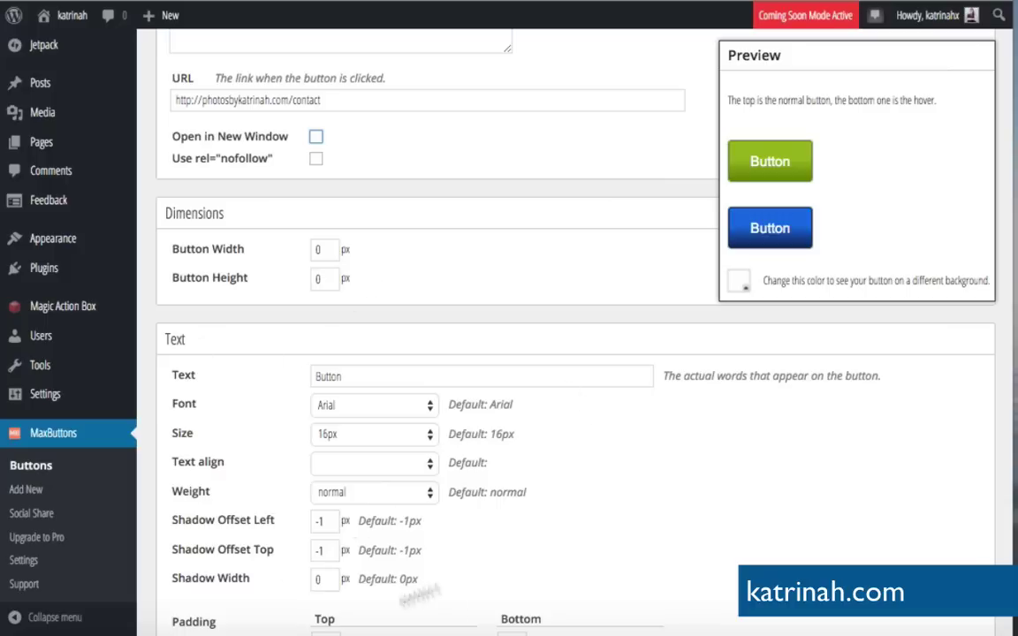
- Set the button font to Verdana and its label to 'Let's Get Started.'
scroll(469, 462, "down", 3)
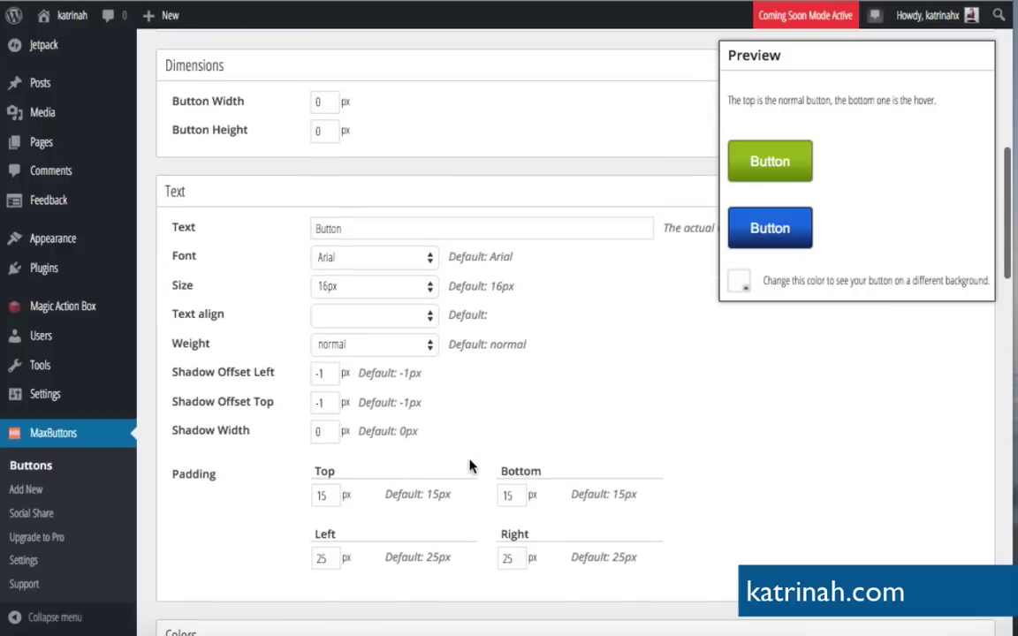
left_click(338, 268)
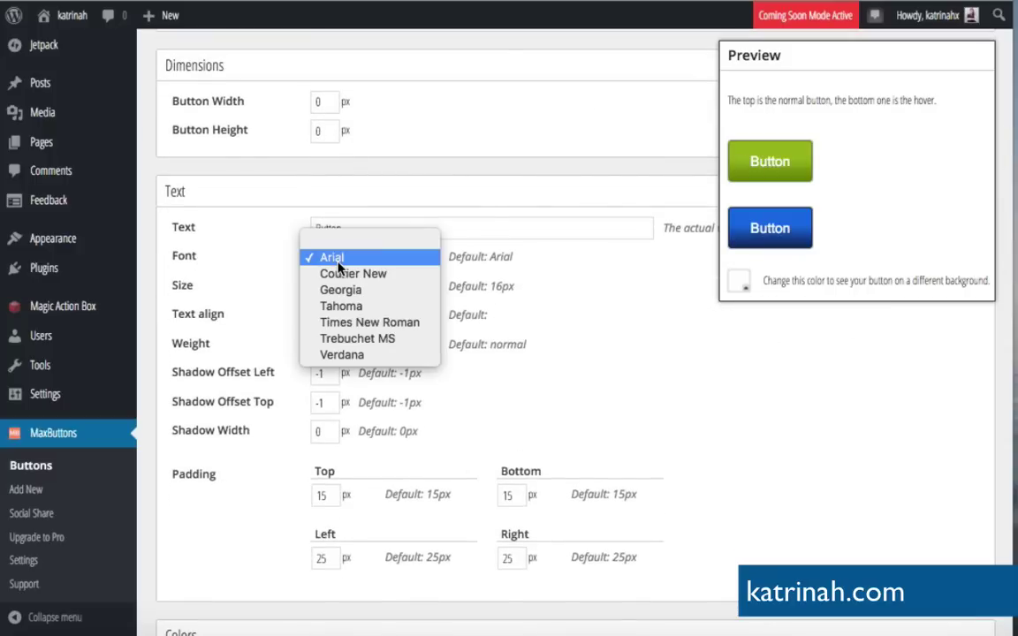
left_click(343, 356)
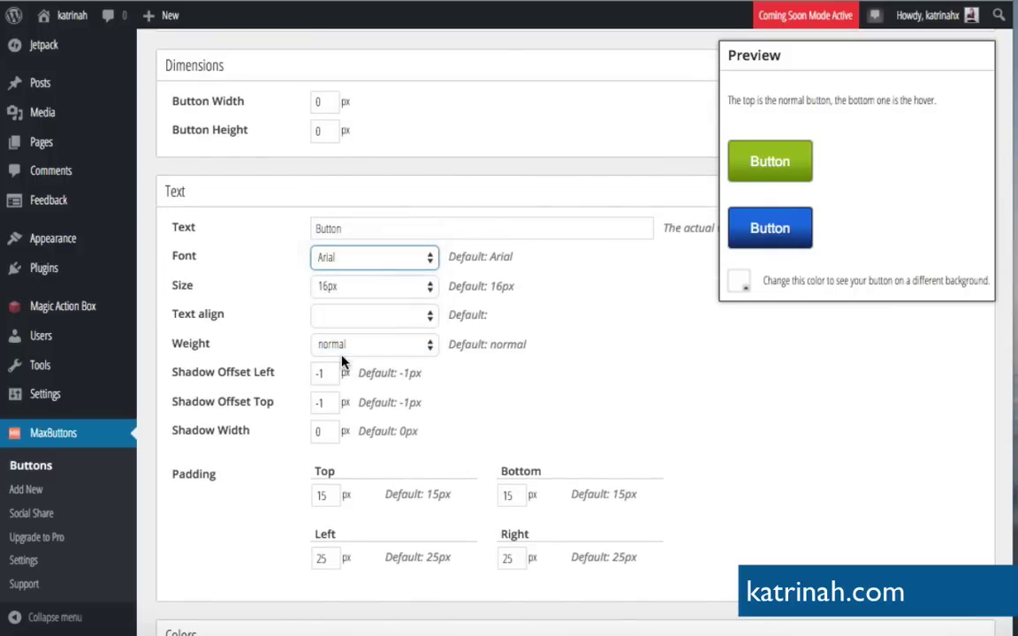
scroll(422, 264, "up", 3)
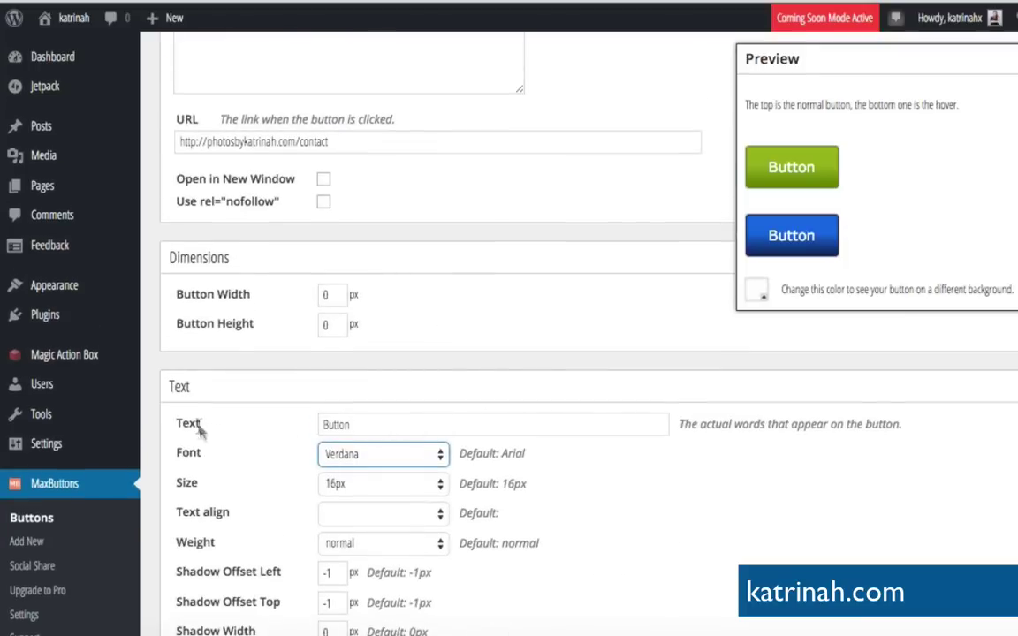
double_click(344, 426)
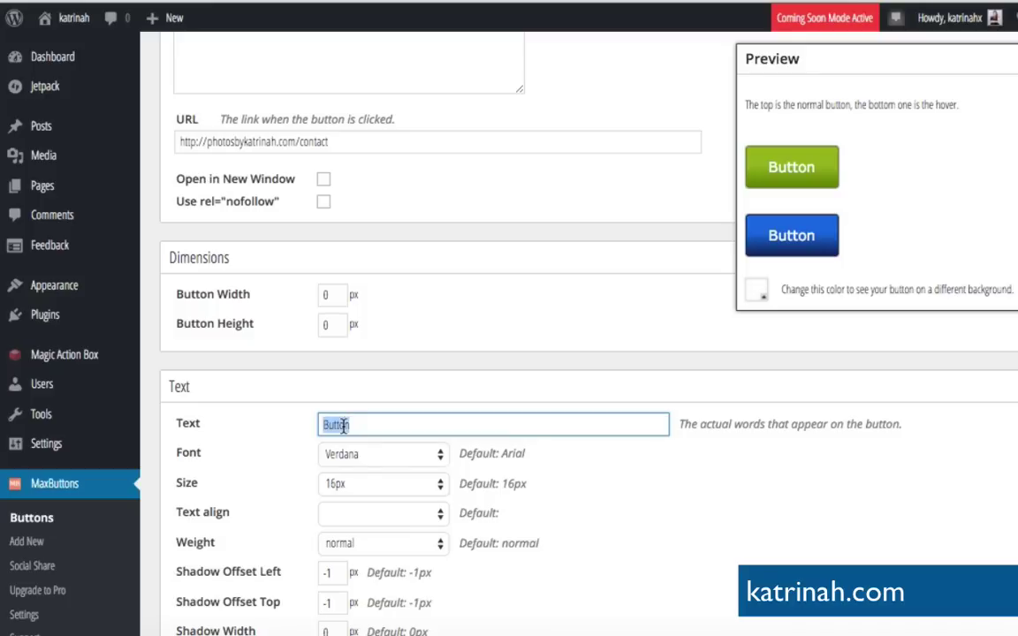
type("Let's")
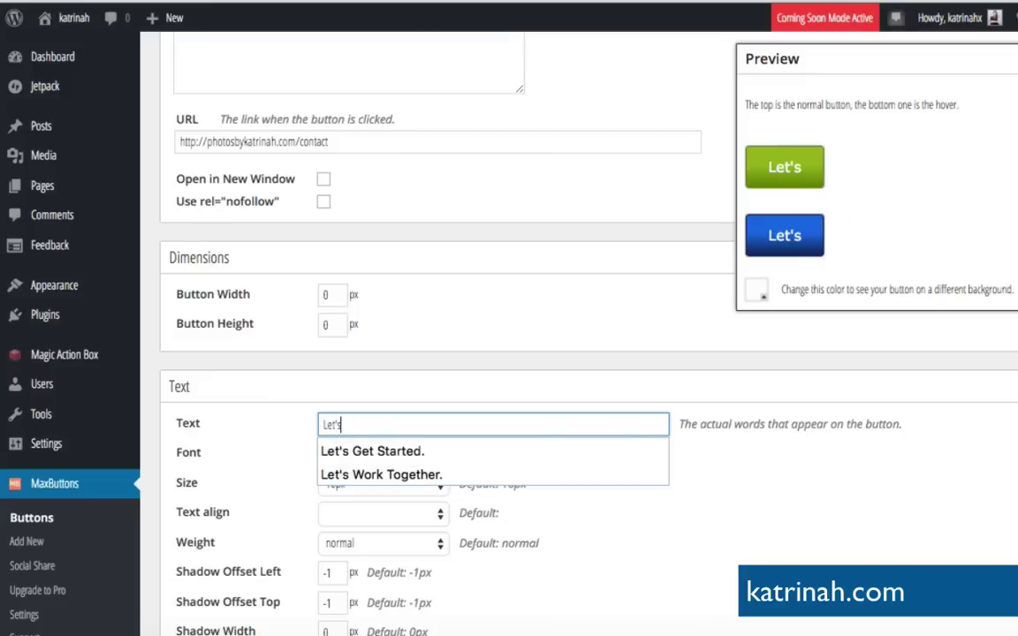
key("Down")
key("Return")
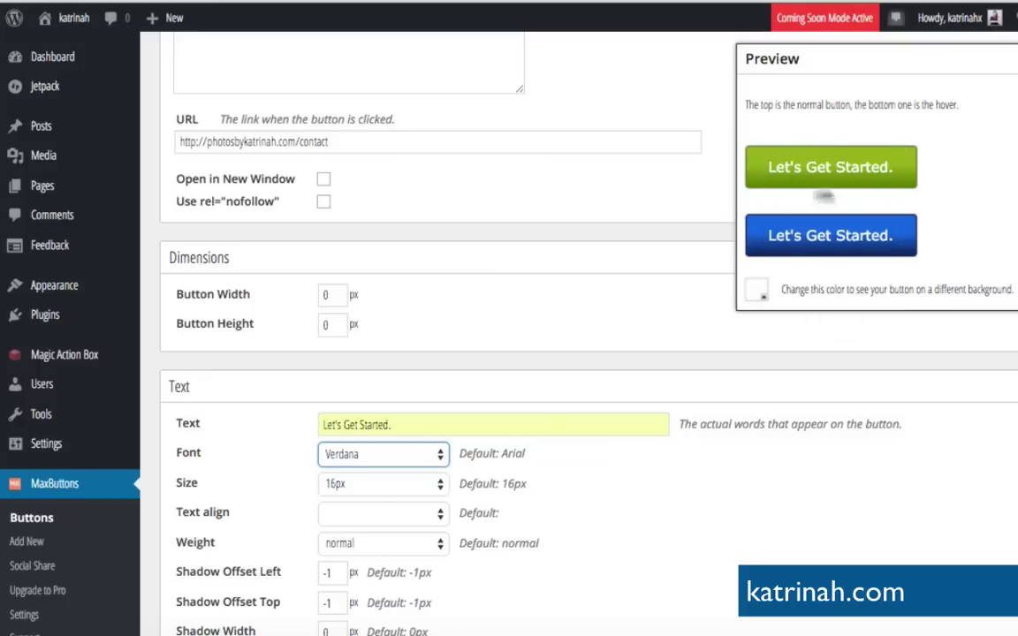
- Centre-align the button's text
scroll(564, 380, "down", 2)
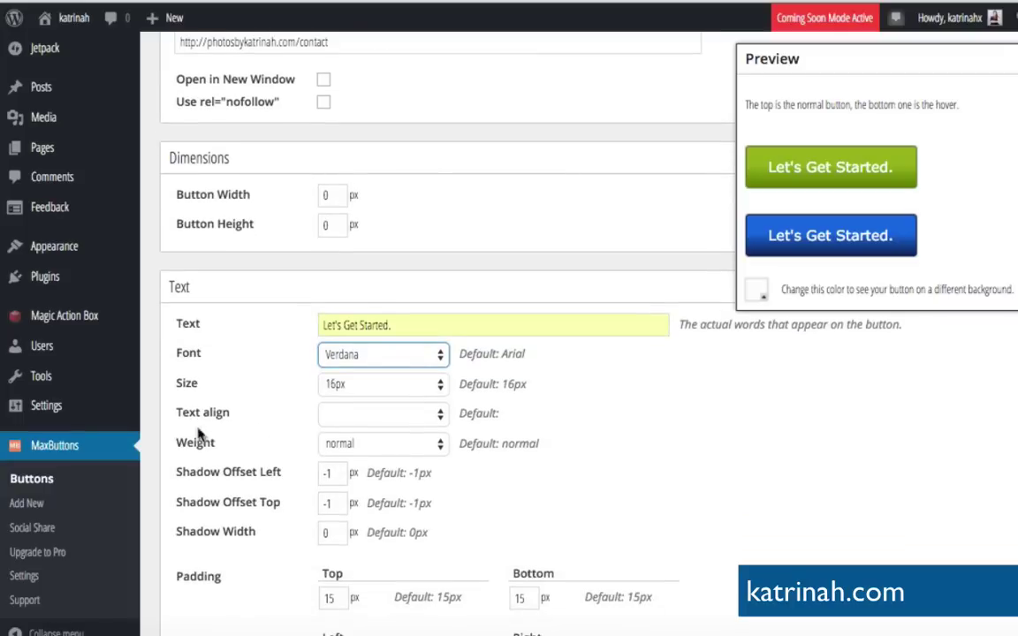
left_click(336, 414)
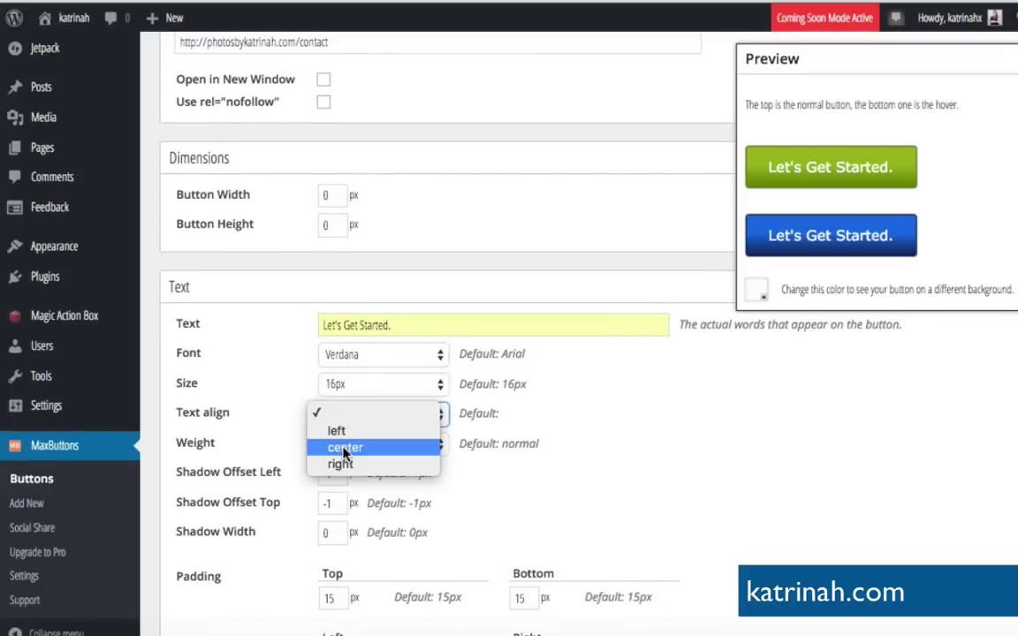
left_click(345, 453)
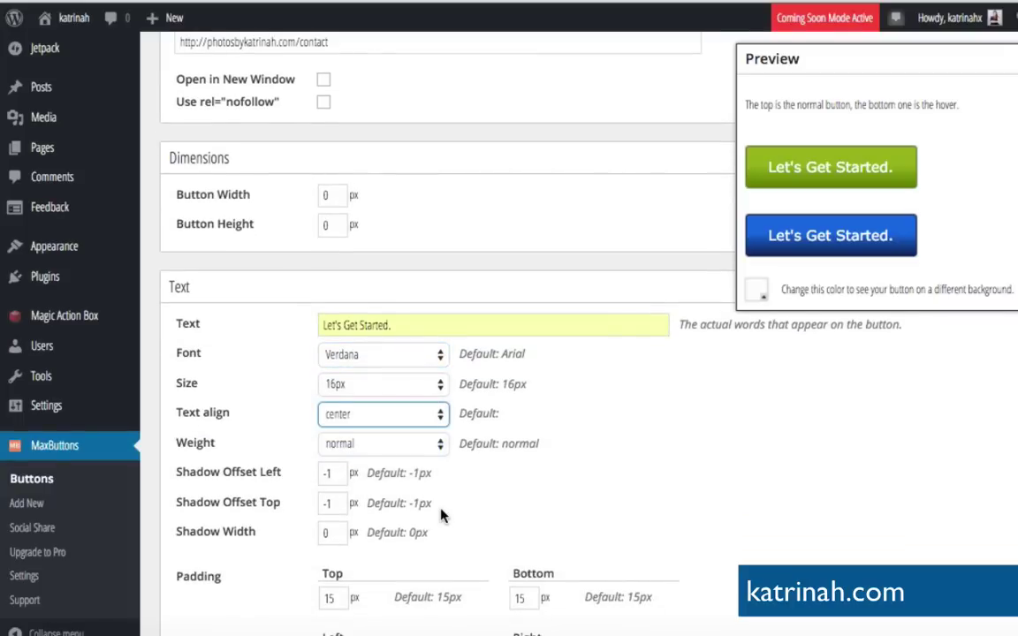
scroll(396, 457, "down", 3)
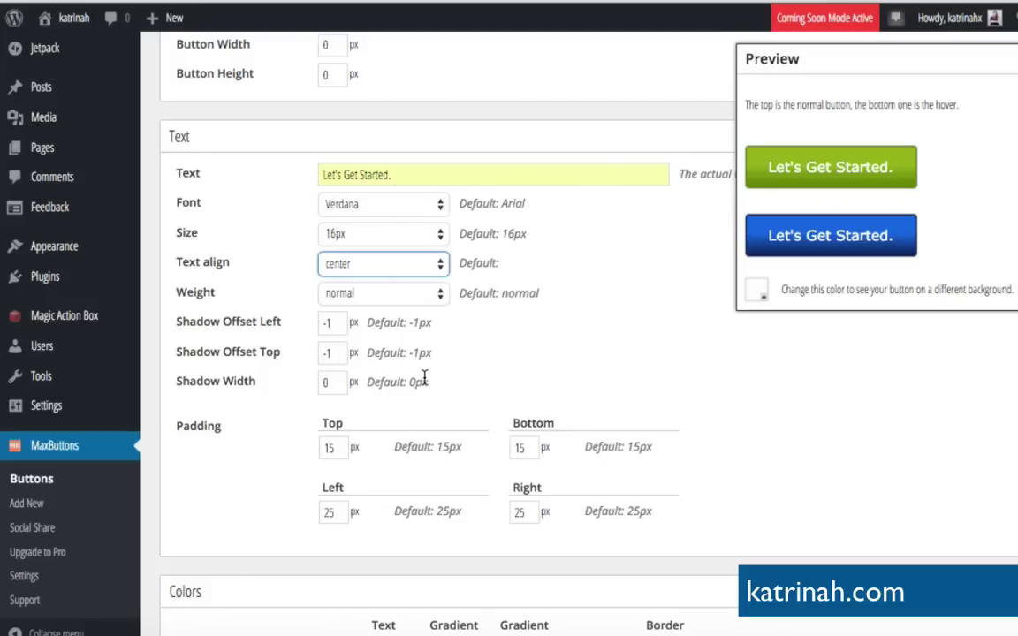
scroll(425, 378, "down", 5)
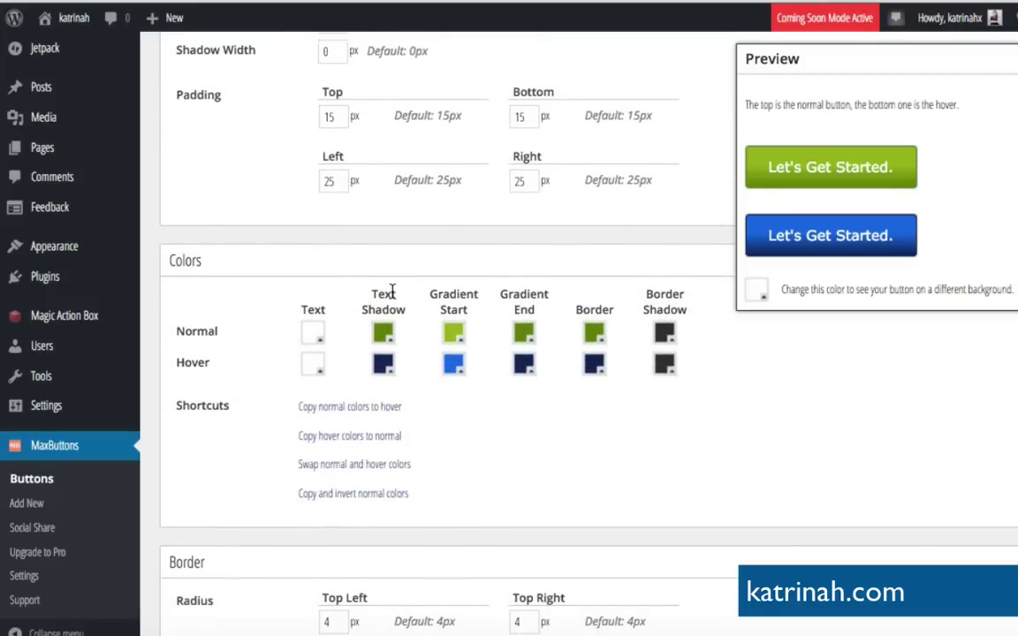
- Set the button's text colour to teal #17cbb2
left_click(306, 324)
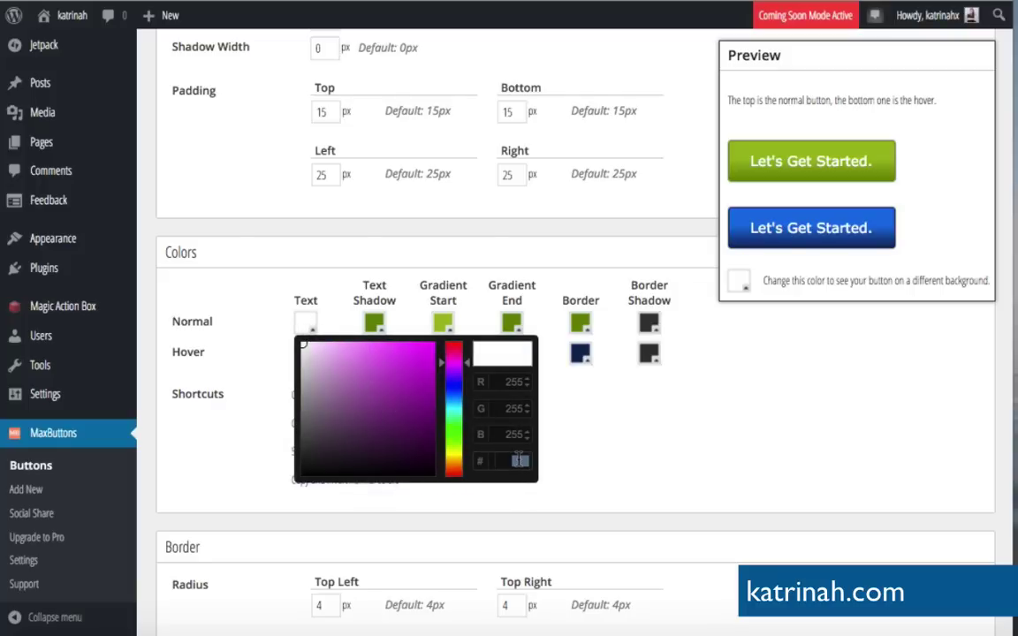
type("17cbb2")
left_click(373, 399)
left_click_drag(376, 400, 431, 439)
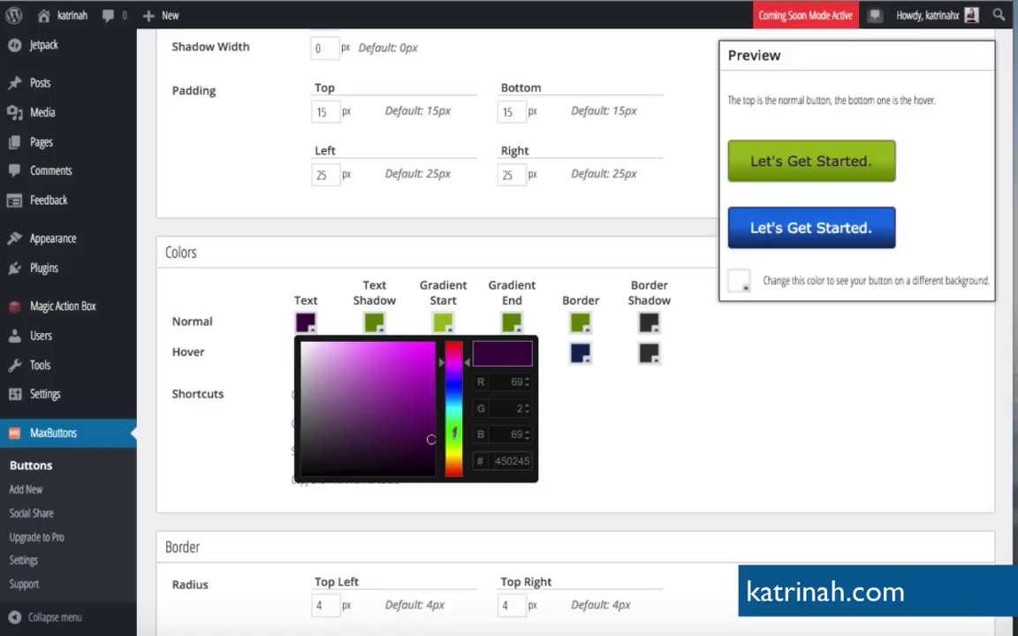
left_click(453, 408)
left_click(454, 443)
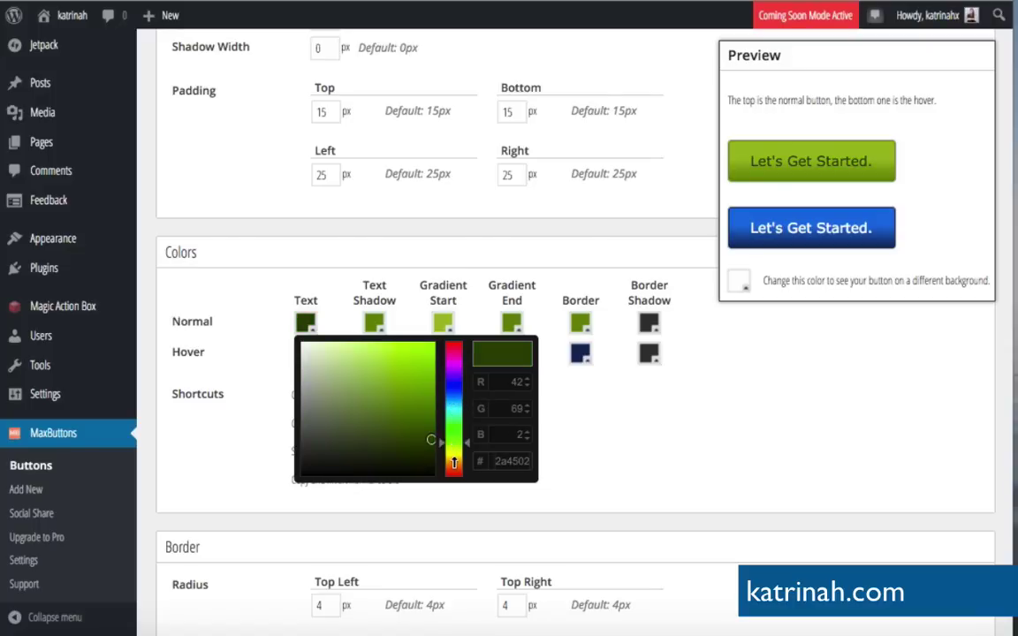
left_click(453, 464)
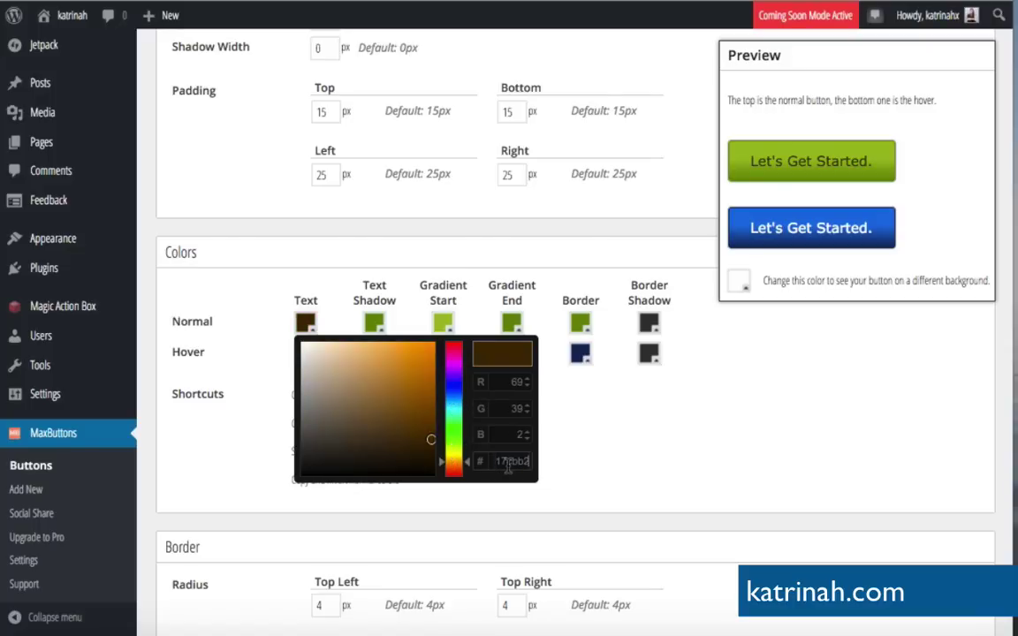
key("Return")
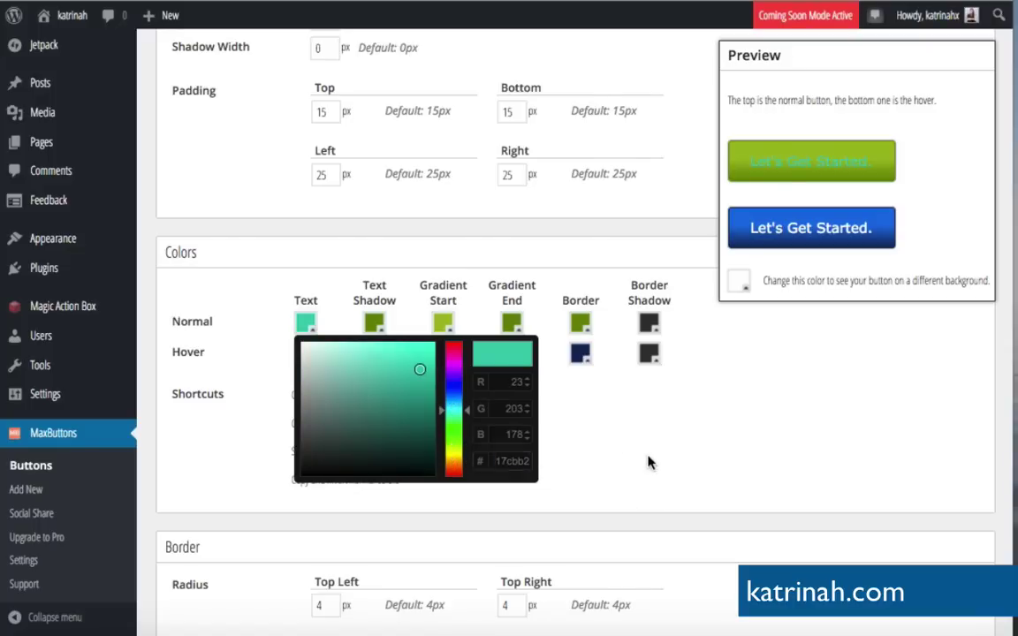
left_click(361, 320)
- Set the text shadow colour to white #ffffff
left_click(380, 327)
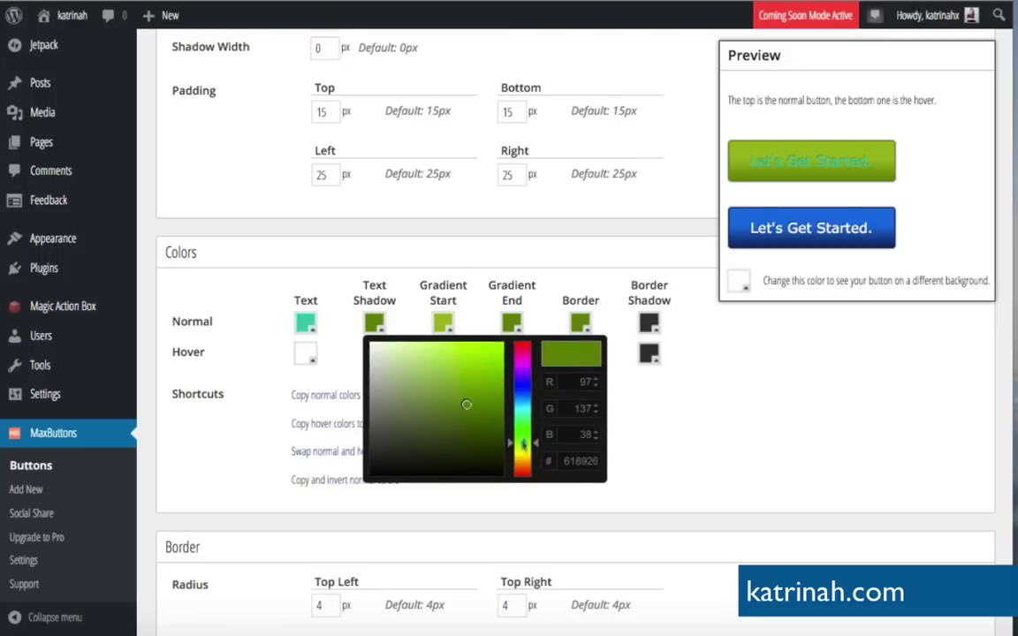
double_click(579, 461)
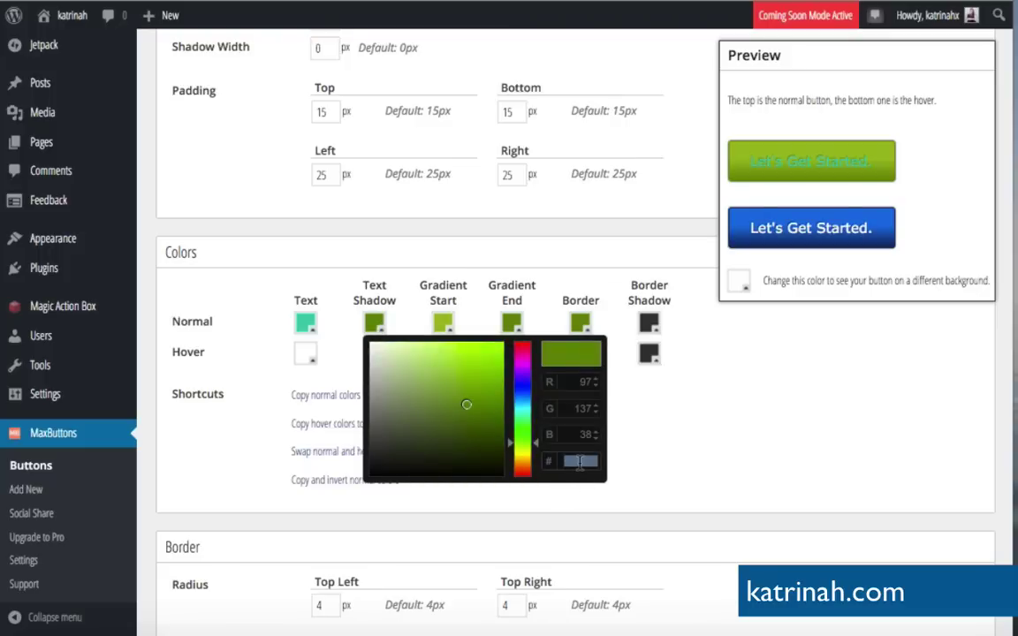
type("ffffff")
key("Return")
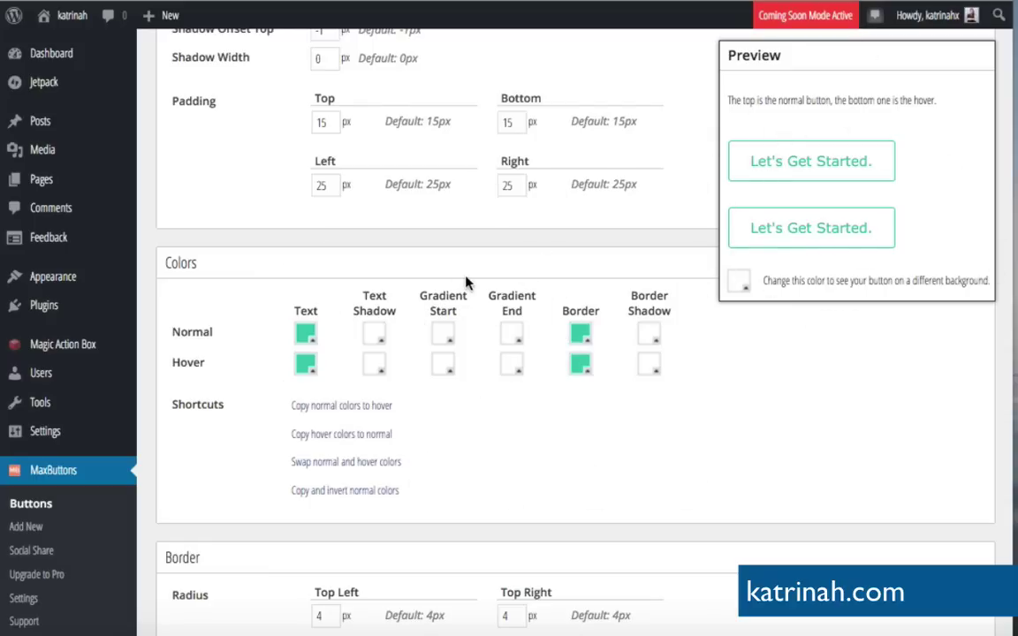
scroll(469, 248, "up", 8)
scroll(467, 283, "up", 5)
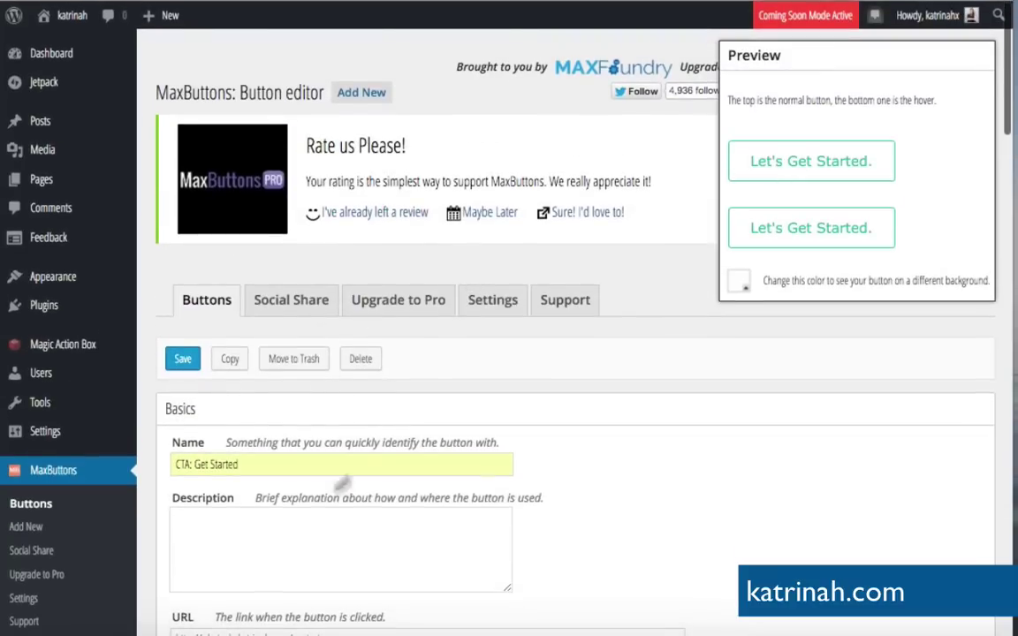
- Save the CTA button, copy its [maxbutton id="1"] shortcode, and go to All Pages
left_click(183, 361)
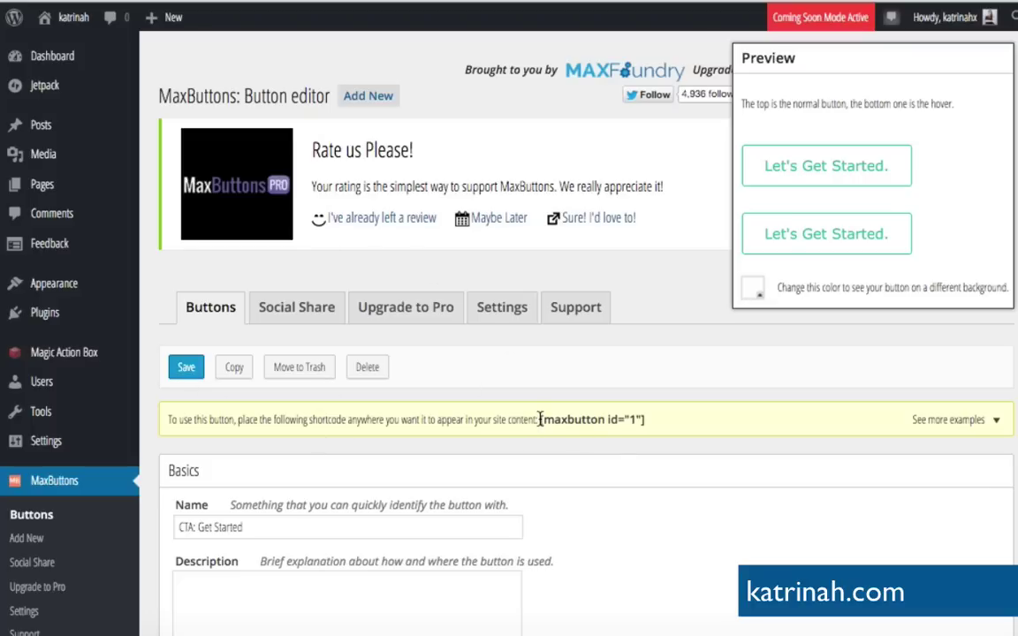
left_click_drag(542, 419, 654, 419)
key("ctrl+c")
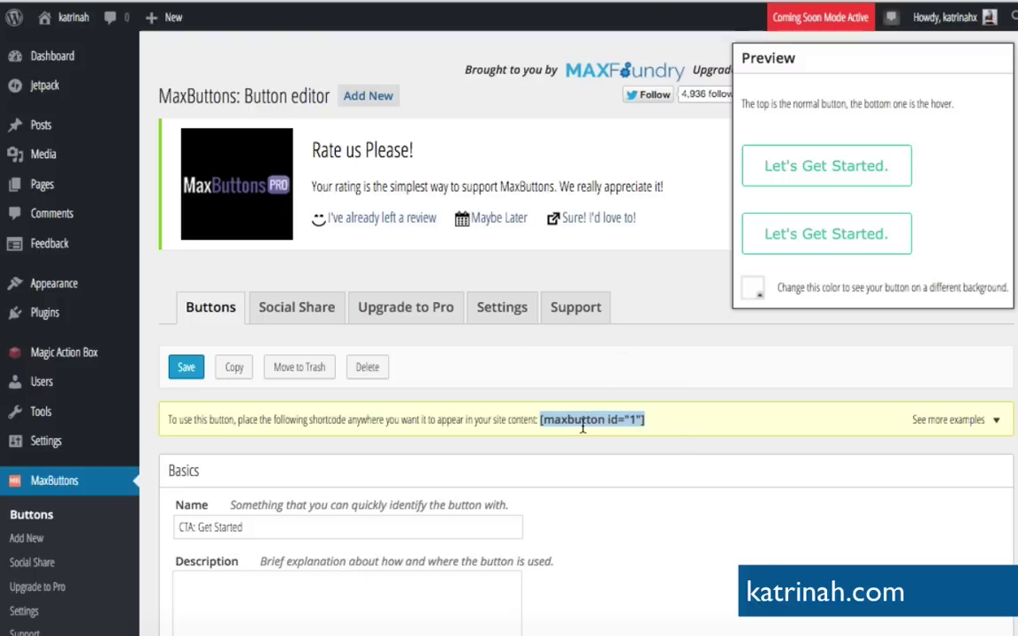
mouse_move(42, 189)
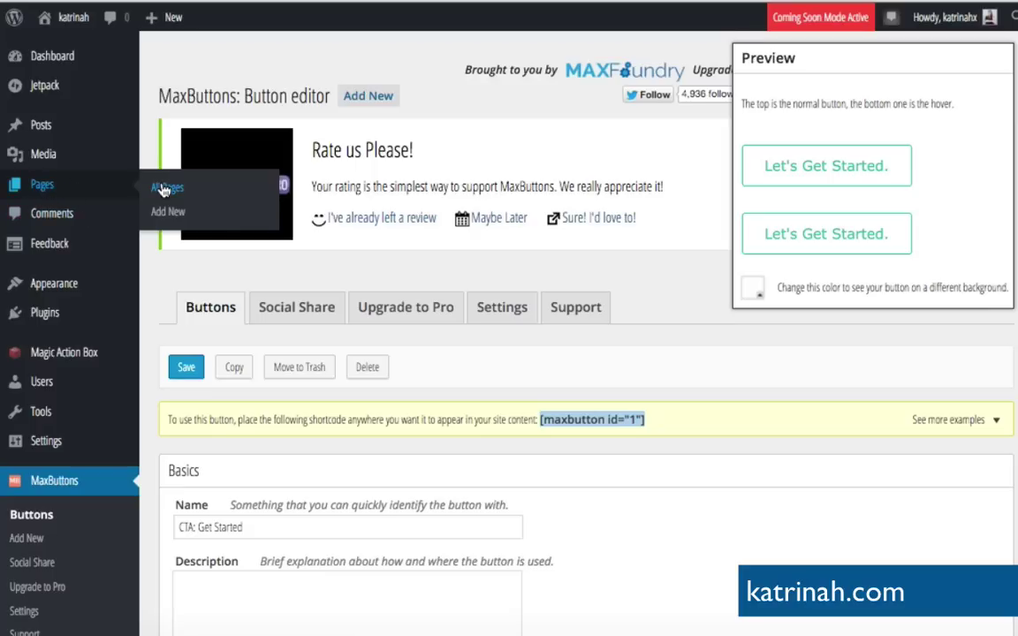
left_click(164, 190)
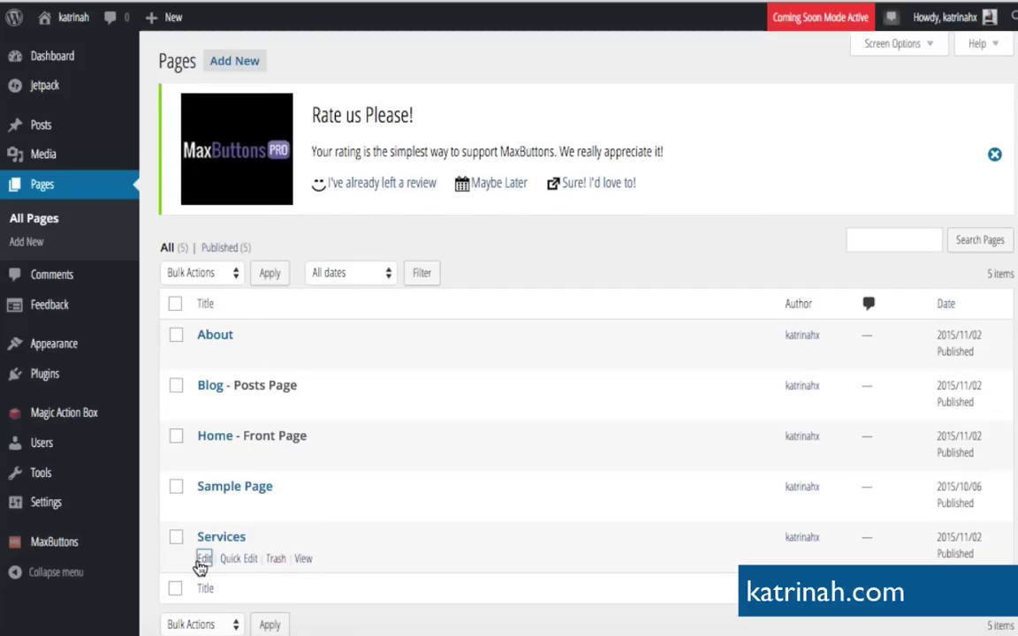
- Paste [maxbutton id="1"] below the Services page's last paragraph, update the page and view it
left_click(204, 559)
scroll(412, 442, "down", 6)
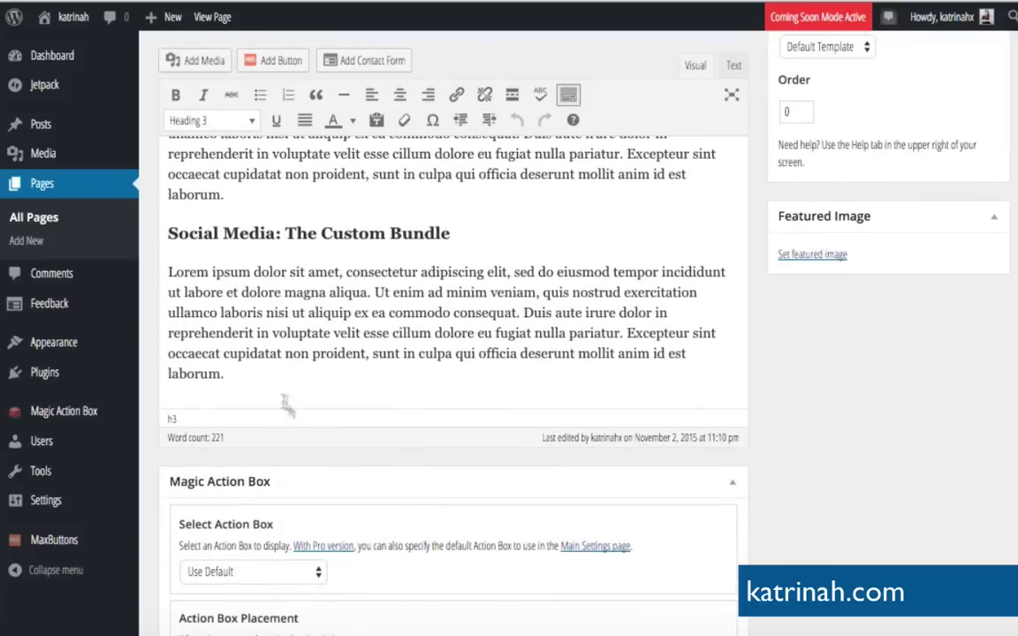
left_click(241, 382)
key("Return")
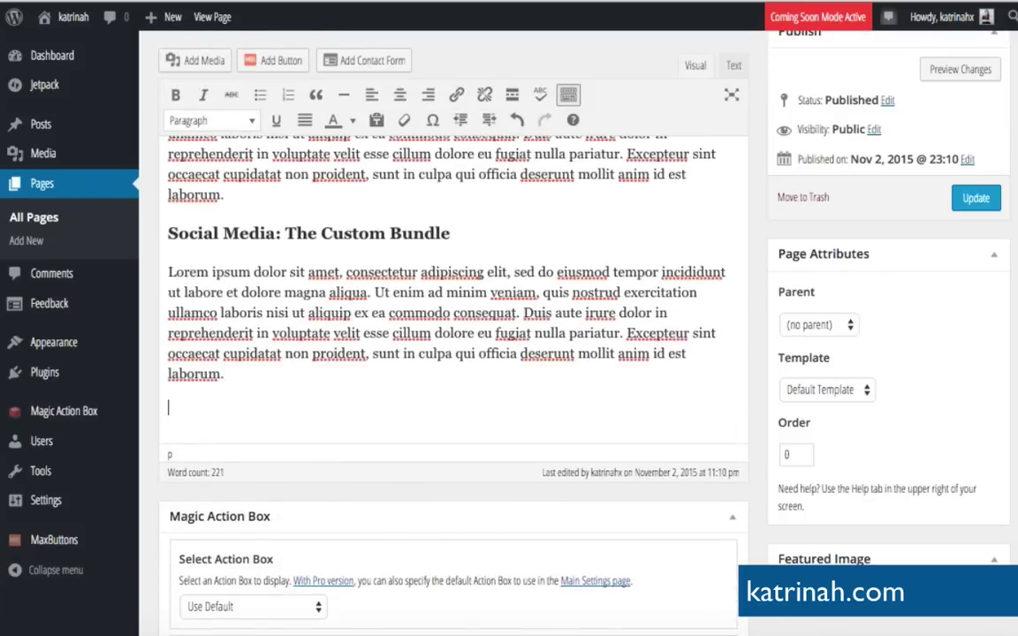
key("Return")
key("ctrl+v")
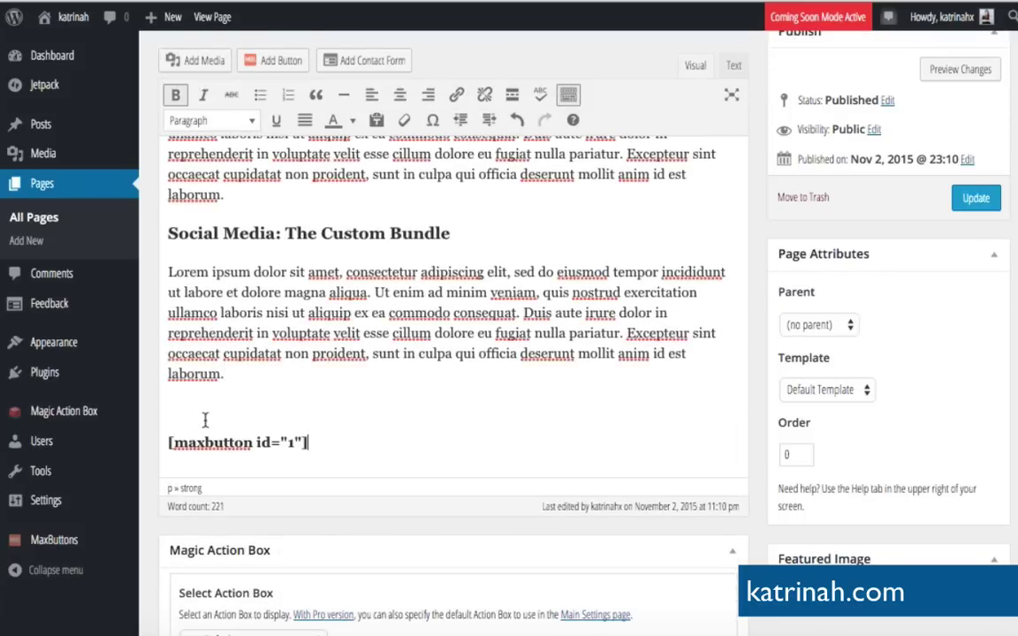
left_click(978, 199)
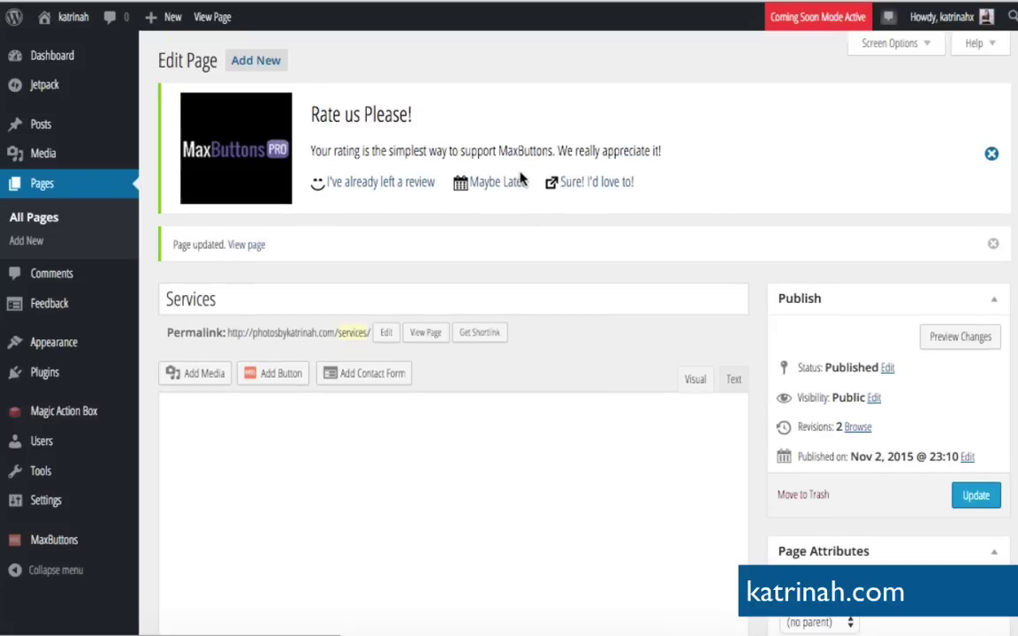
left_click(252, 246)
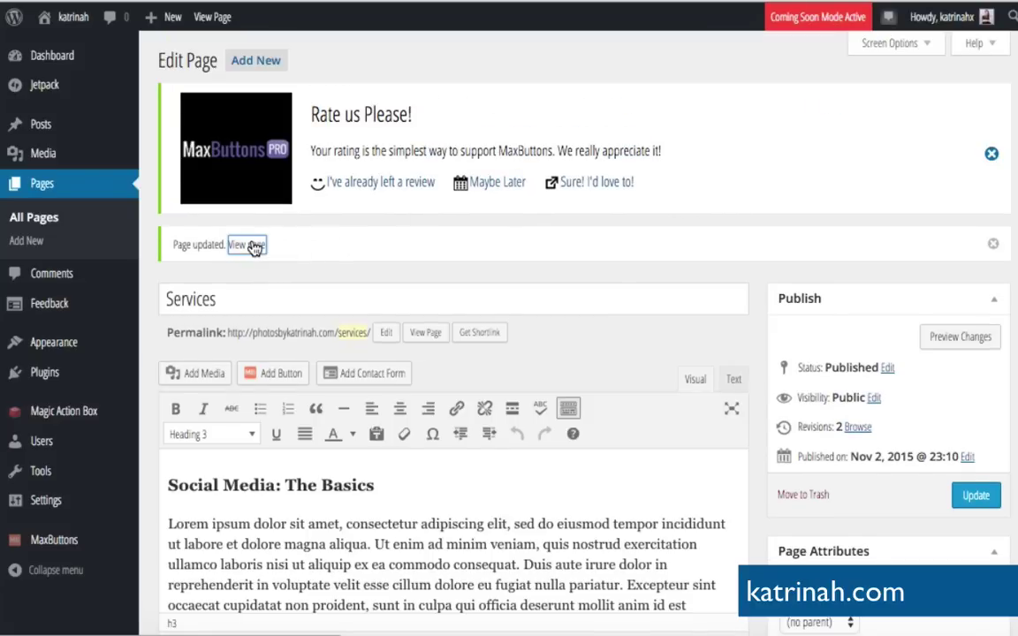
- Scroll the live Services page to check the "Let's Get Started." button below Custom Bundle
scroll(499, 423, "down", 3)
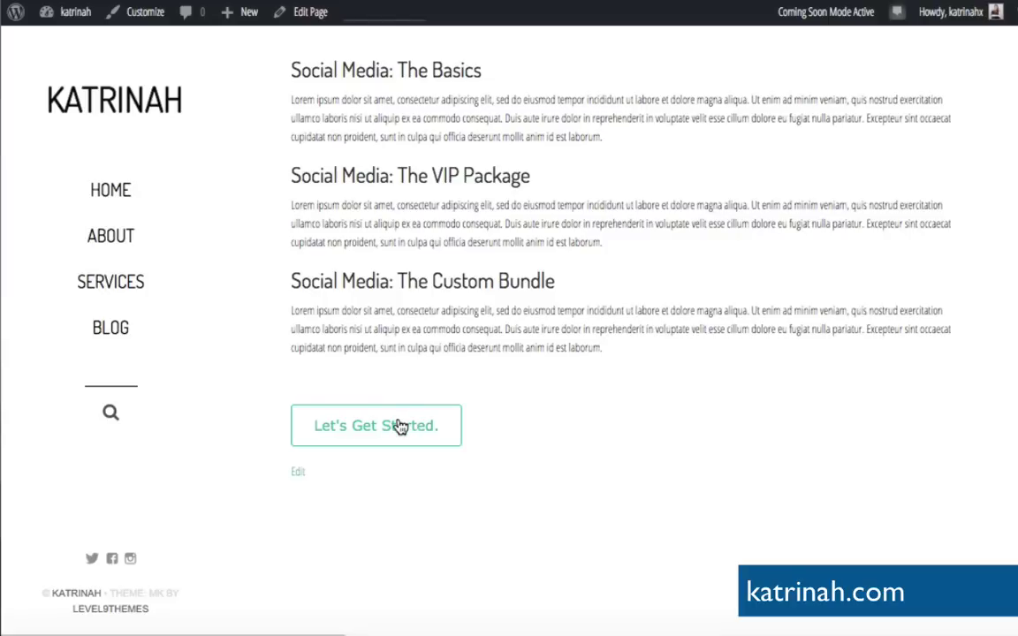
scroll(399, 427, "up", 3)
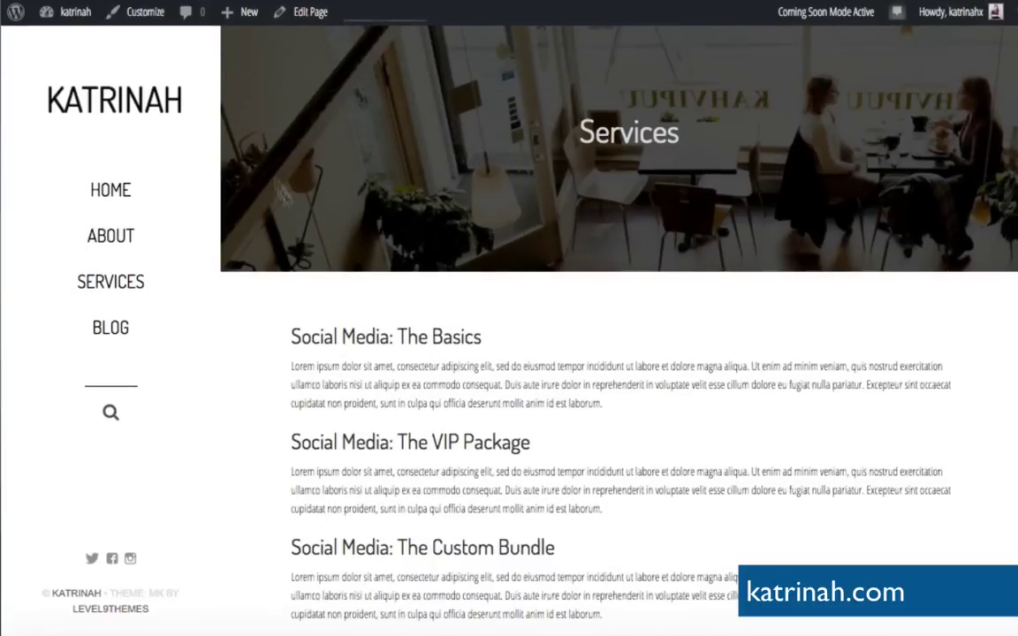
mouse_move(234, 17)
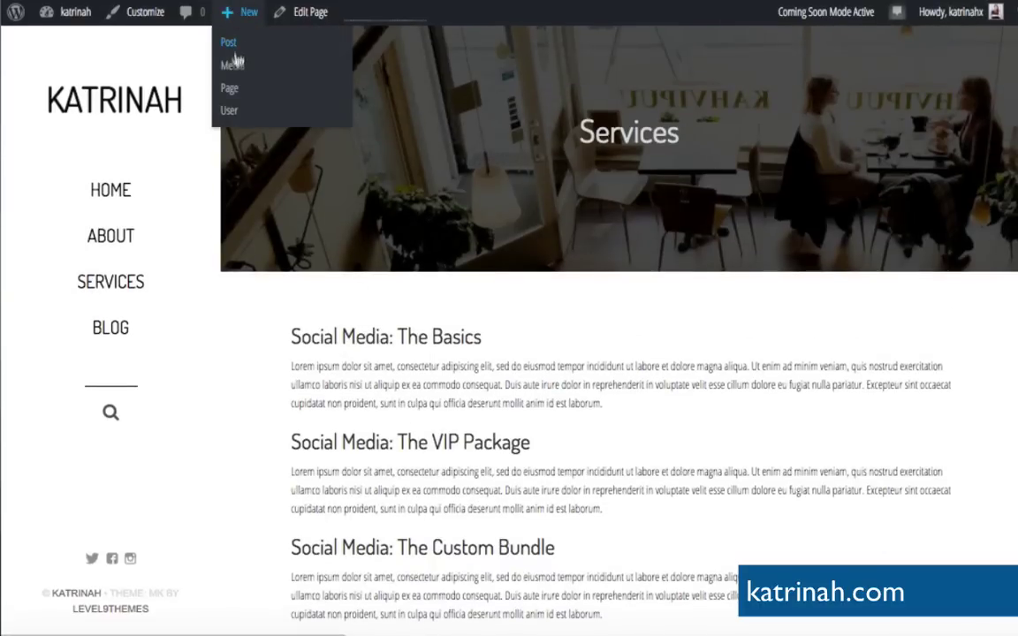
- Create a new page titled "Contact"
left_click(232, 89)
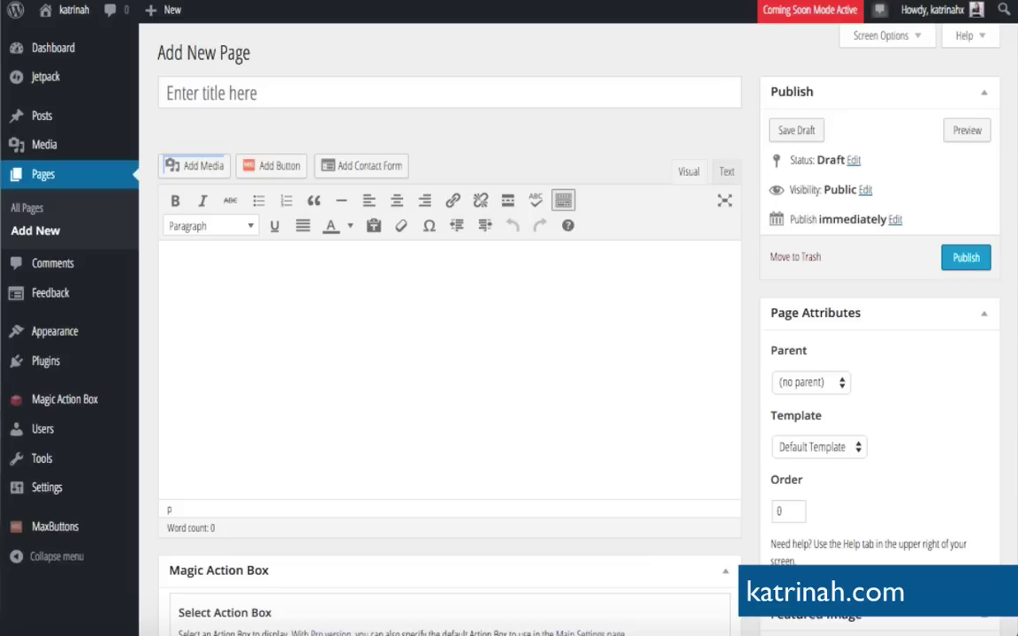
left_click(198, 101)
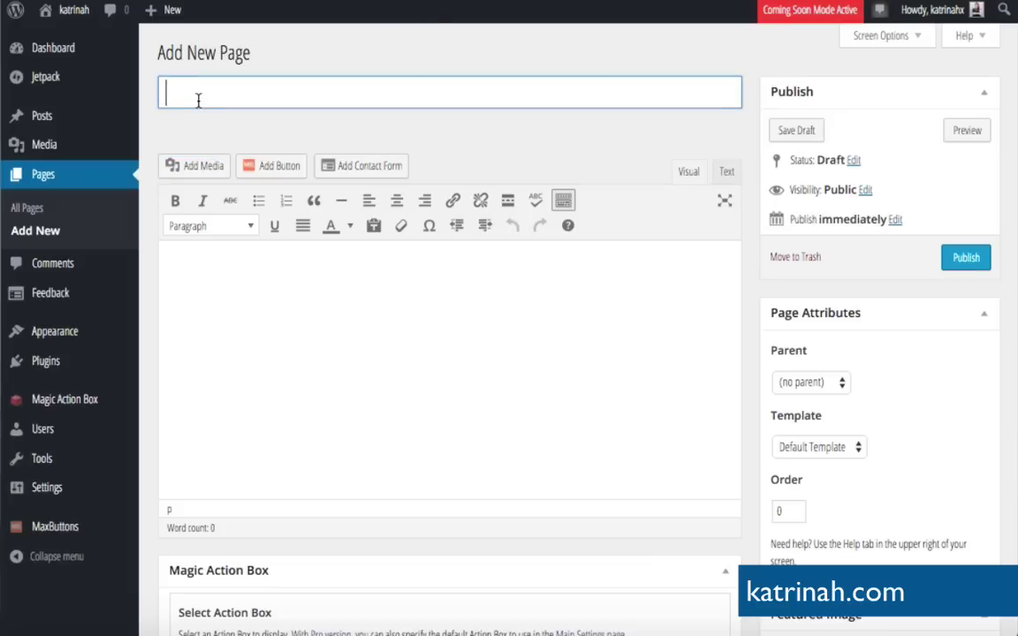
type("Contact")
key("Tab")
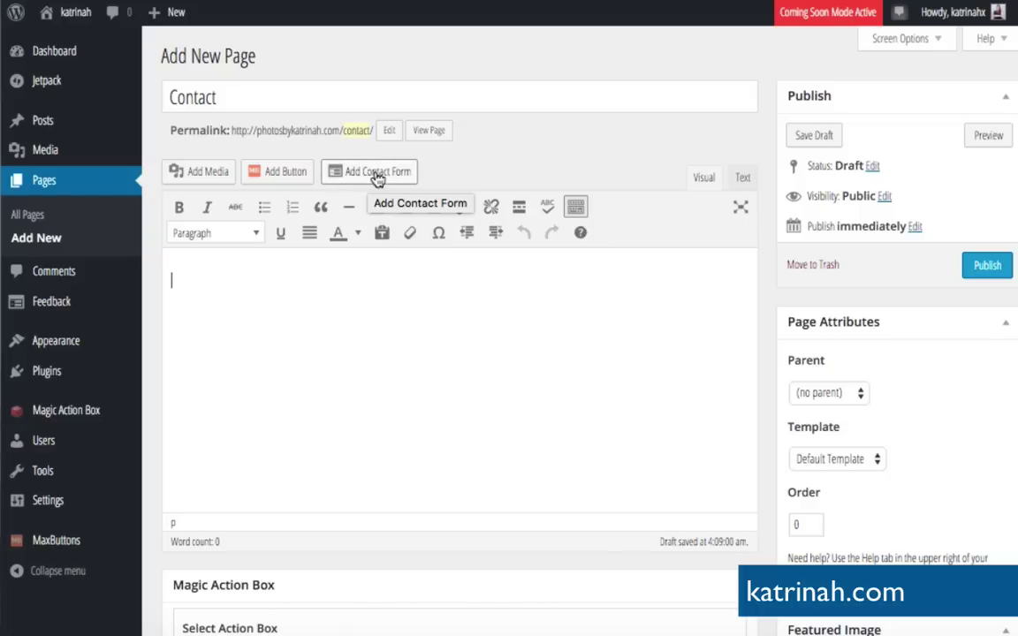
- Insert the default contact form into the Contact page and publish it
left_click(365, 174)
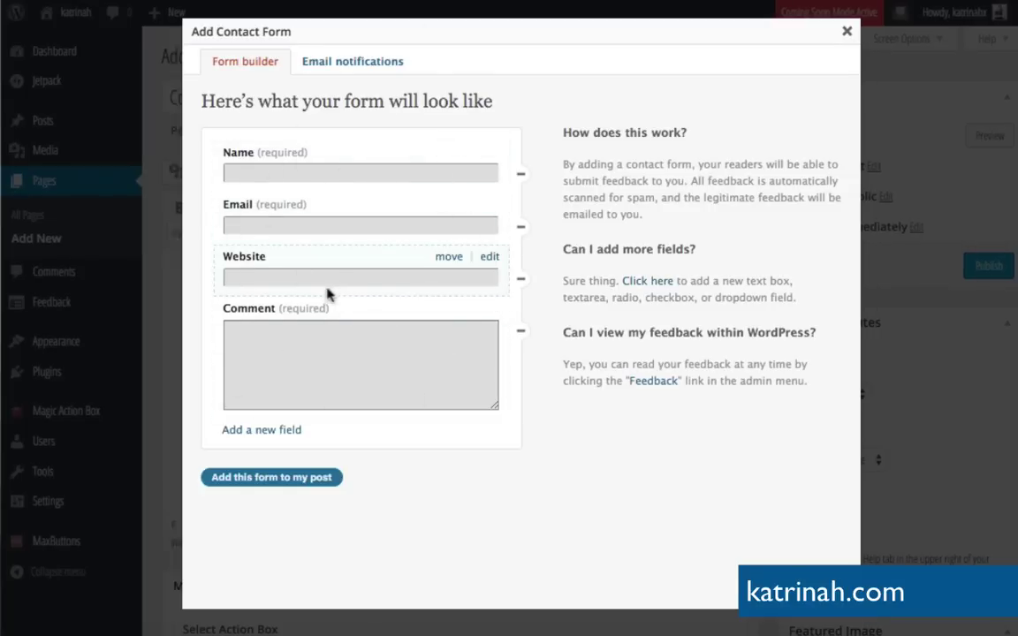
left_click(259, 478)
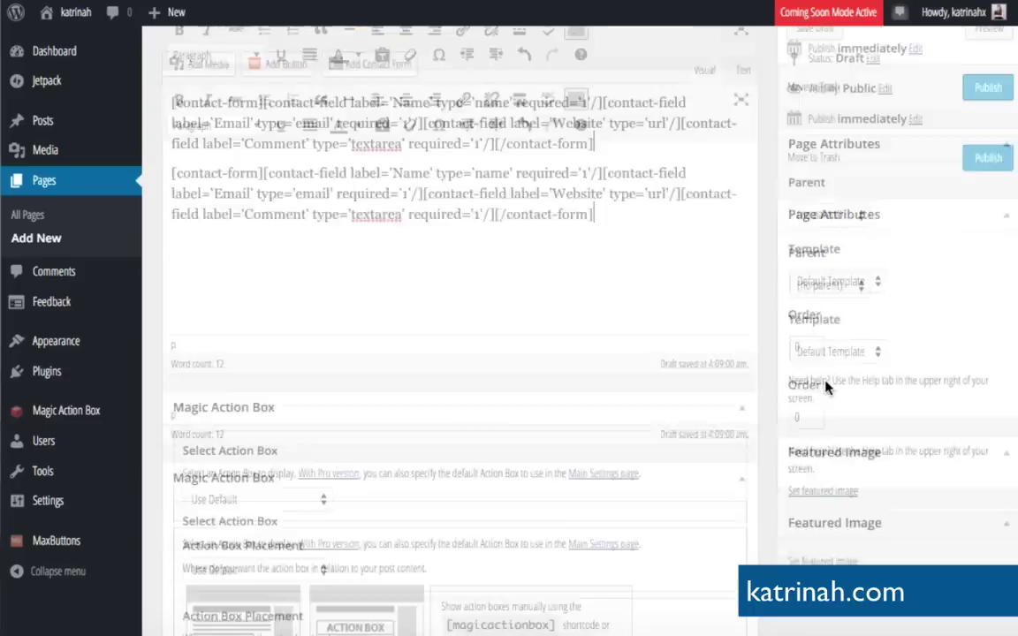
scroll(827, 387, "down", 5)
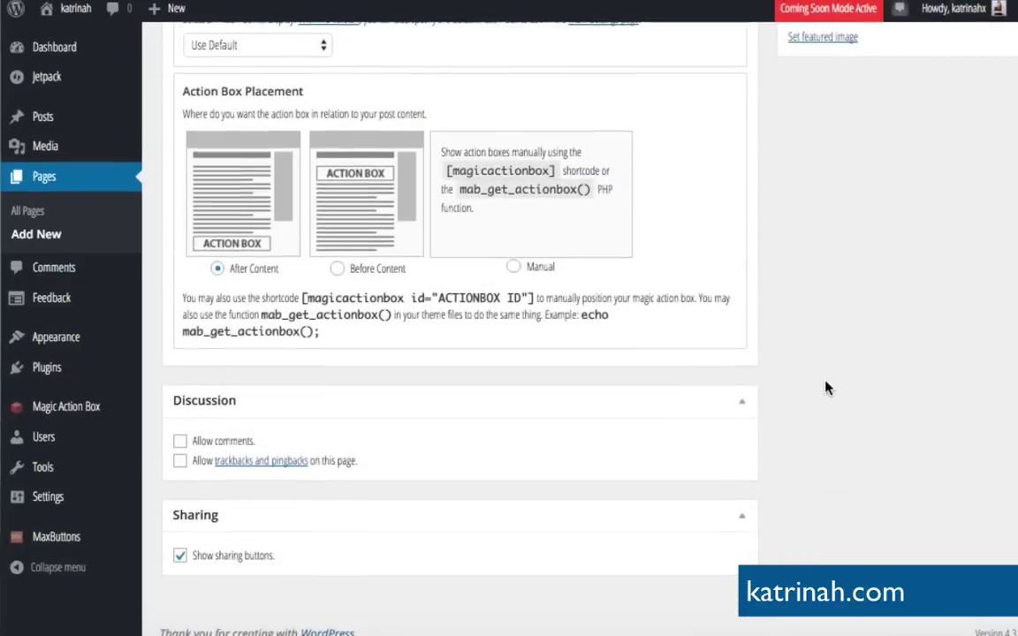
scroll(826, 387, "up", 10)
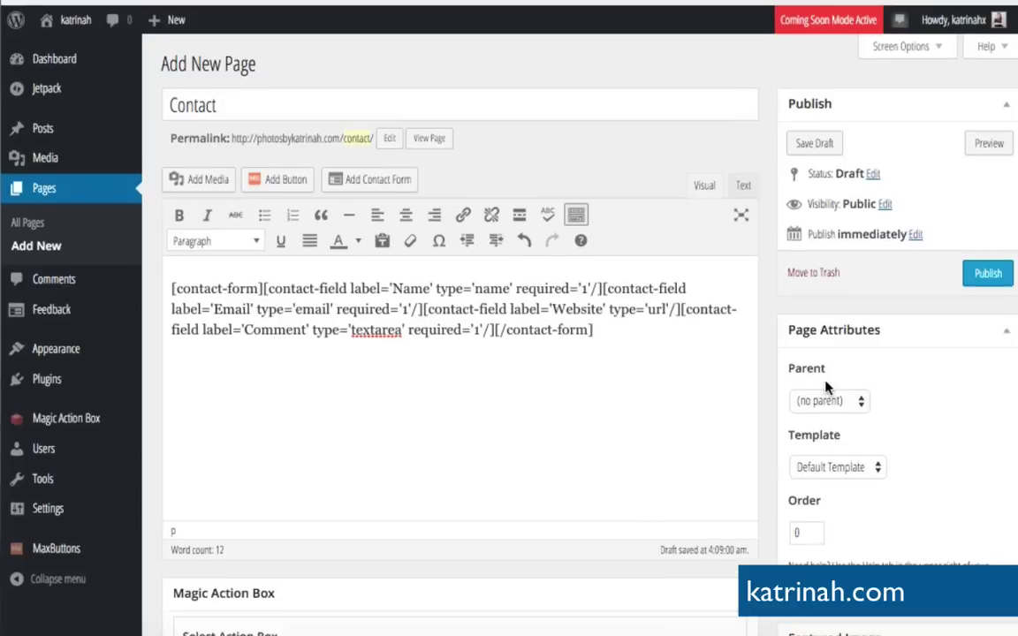
left_click(987, 266)
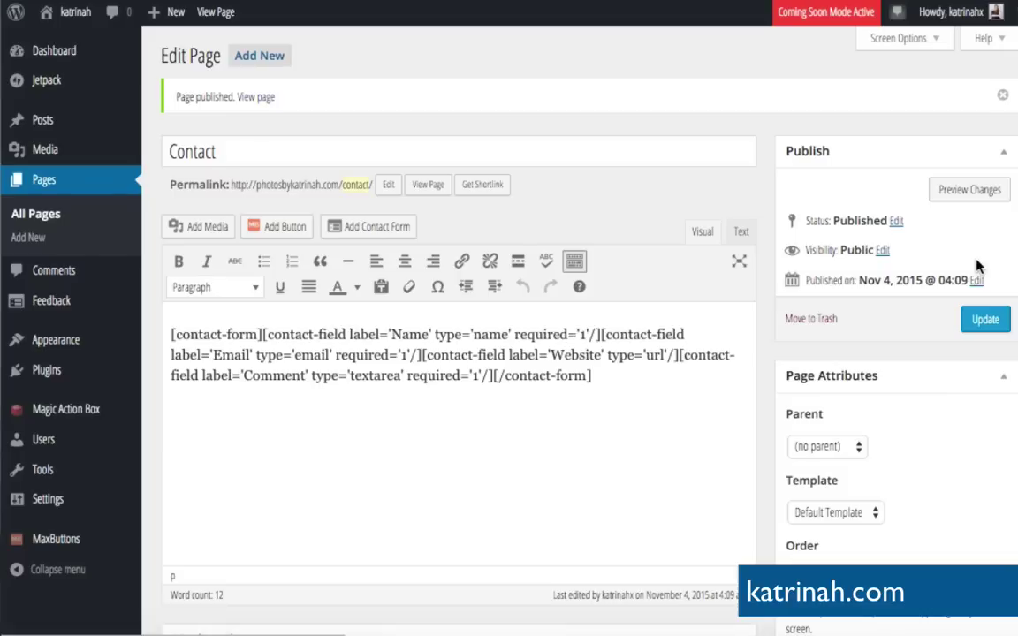
- Review the live Contact form, then check the CTA button on the Services page
left_click(425, 188)
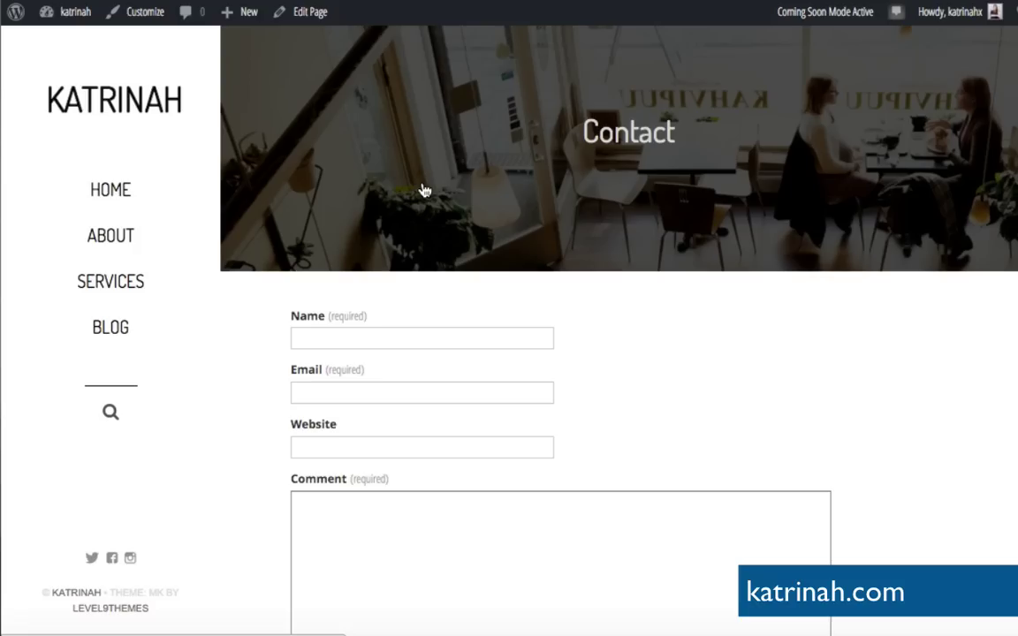
scroll(480, 393, "down", 4)
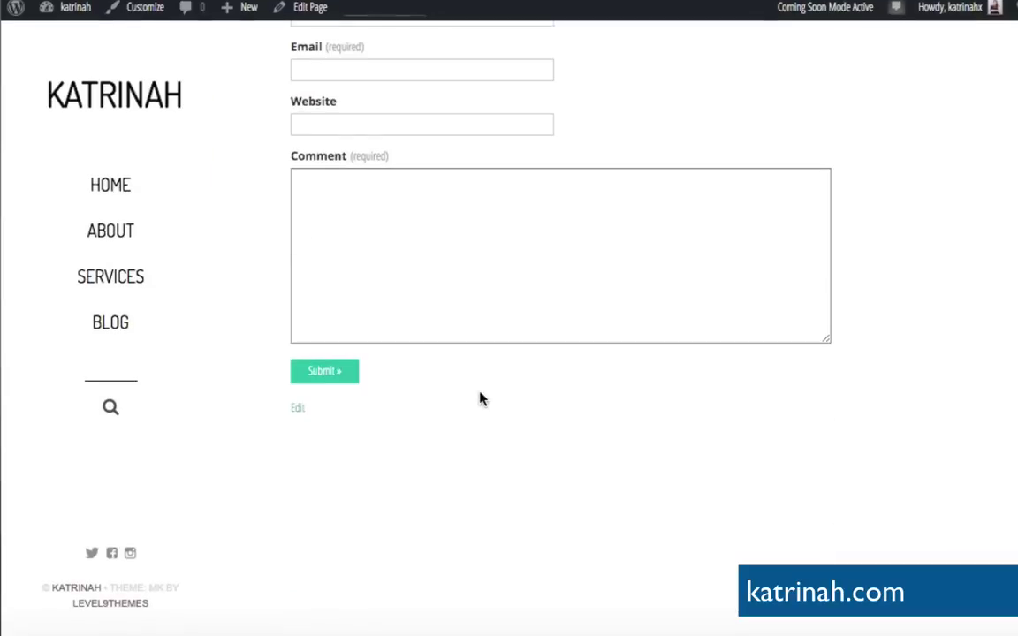
scroll(480, 399, "up", 4)
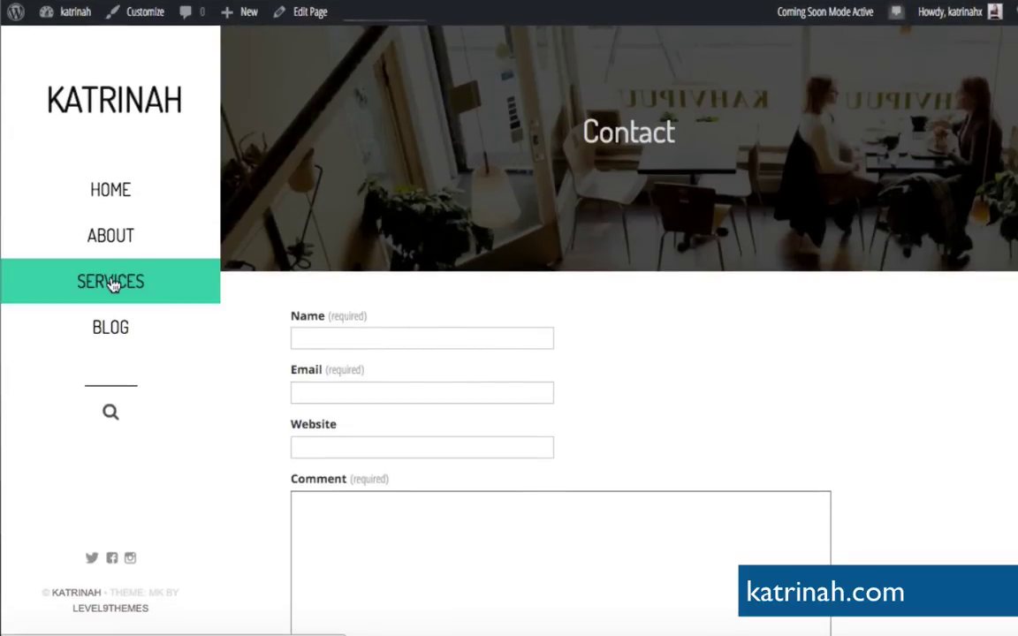
left_click(112, 284)
scroll(545, 391, "down", 4)
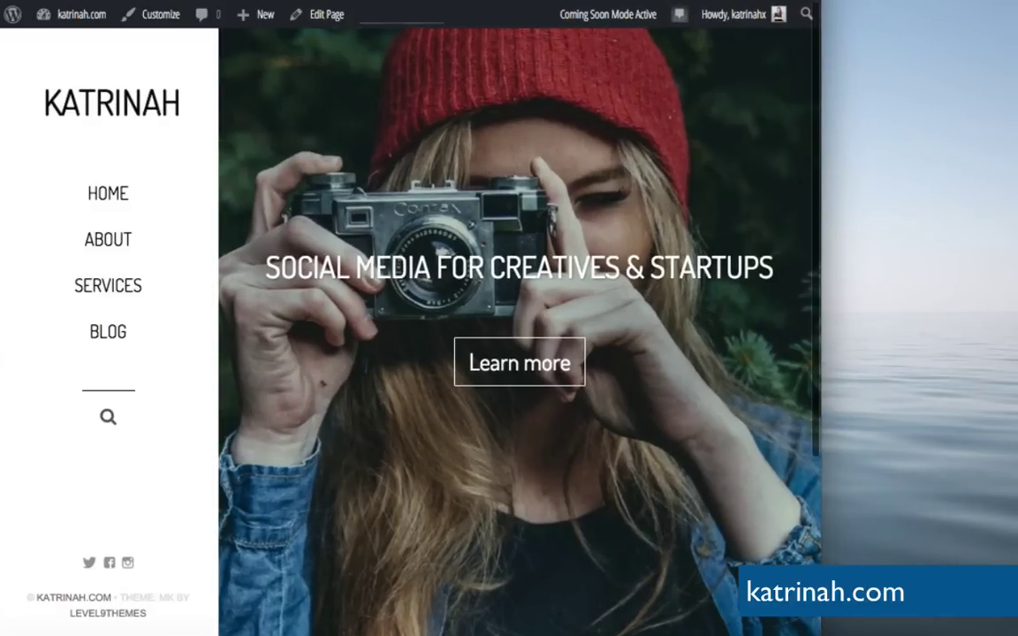
- Narrow the browser window until the Katrinah homepage switches to its mobile layout
left_click_drag(821, 634, 391, 634)
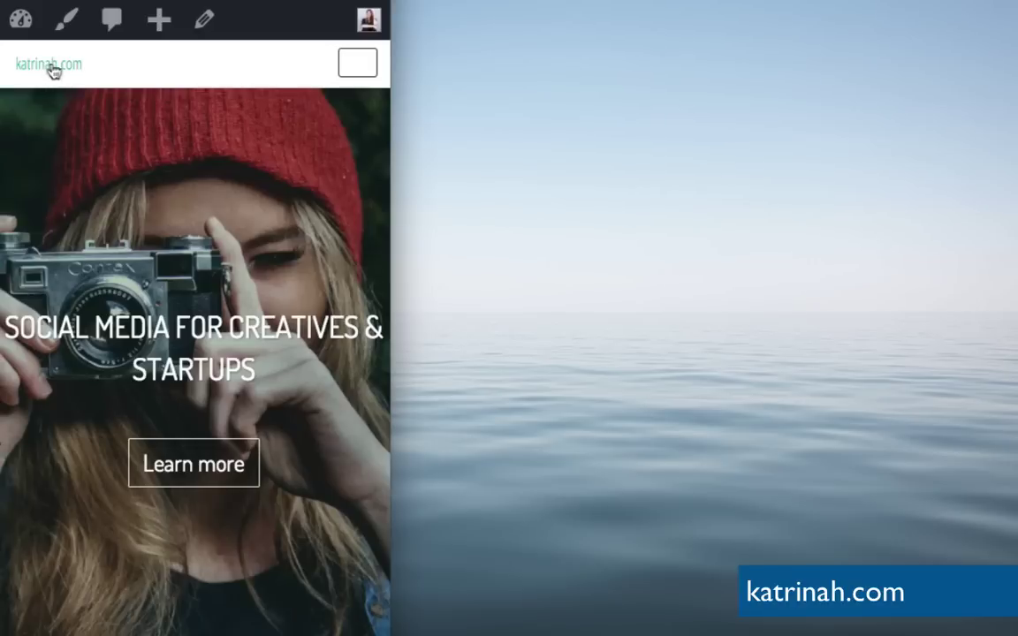
- Inspect the mobile menu toggle in DevTools, resizing the DevTools window to keep the page visible
right_click(361, 70)
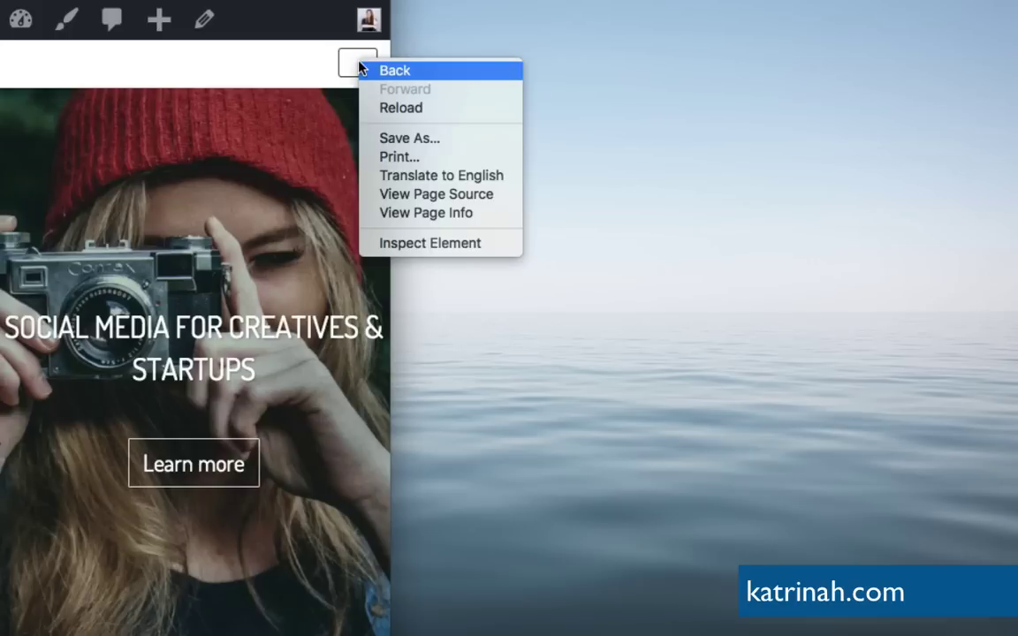
left_click(398, 243)
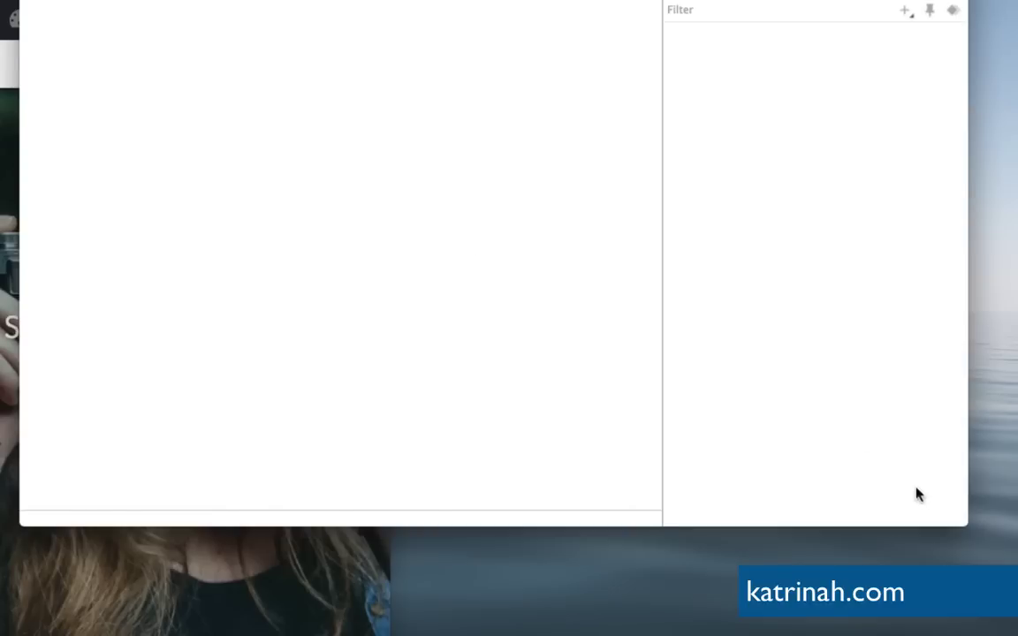
left_click_drag(963, 518, 982, 211)
left_click_drag(705, 0, 718, 209)
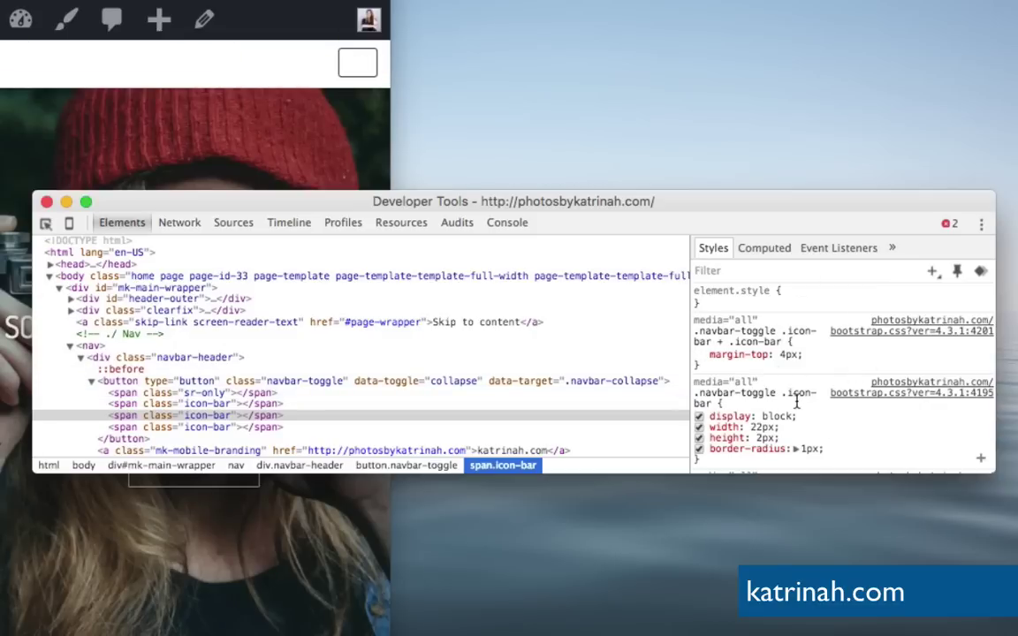
scroll(796, 403, "down", 5)
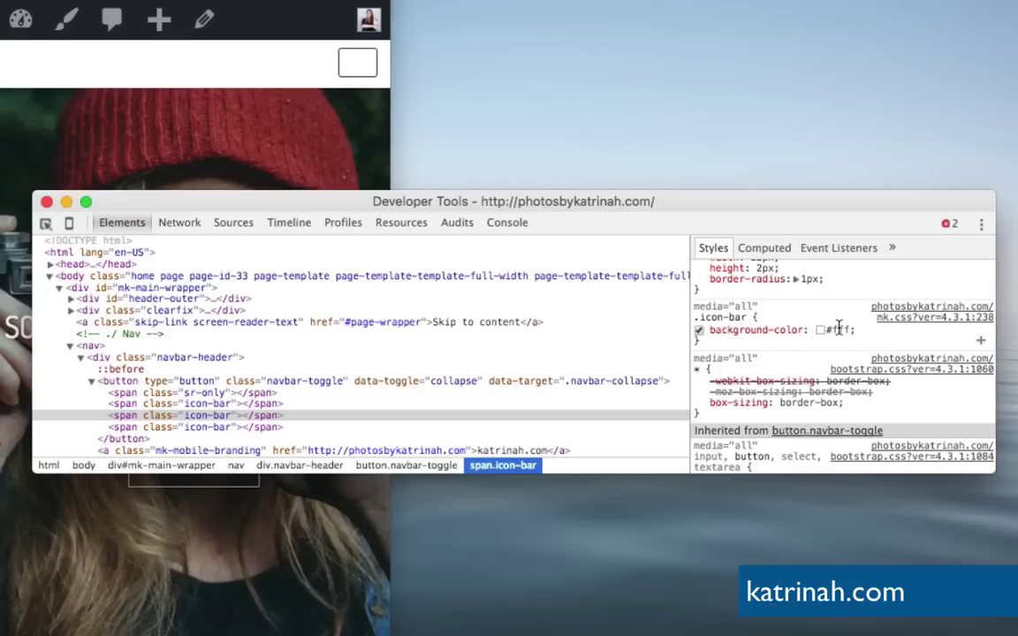
- Set the .icon-bar background-color to #000000, select the rule, and close DevTools
left_click(839, 328)
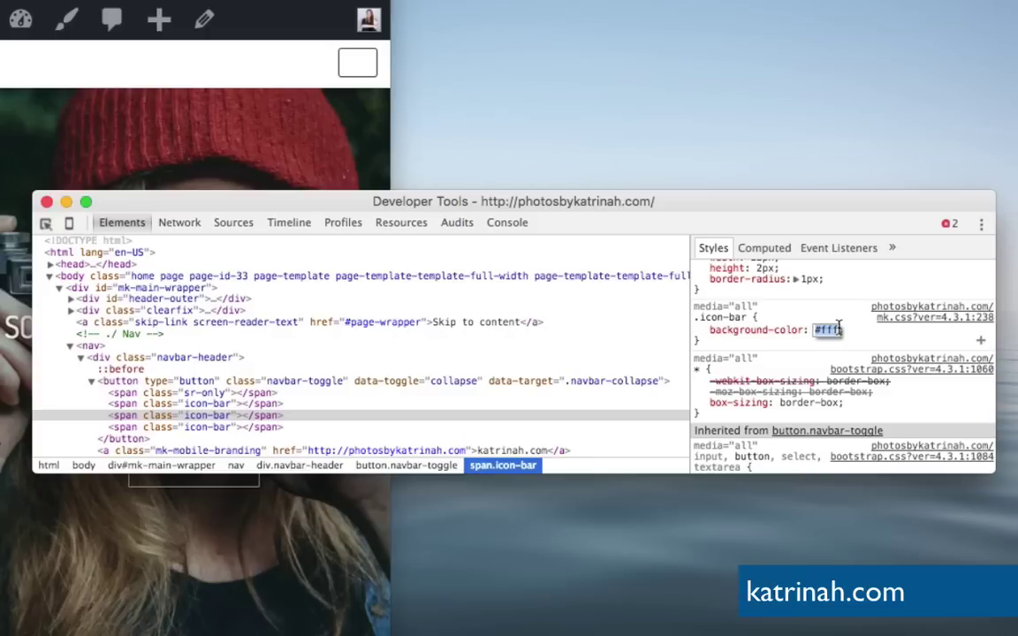
type("#000000")
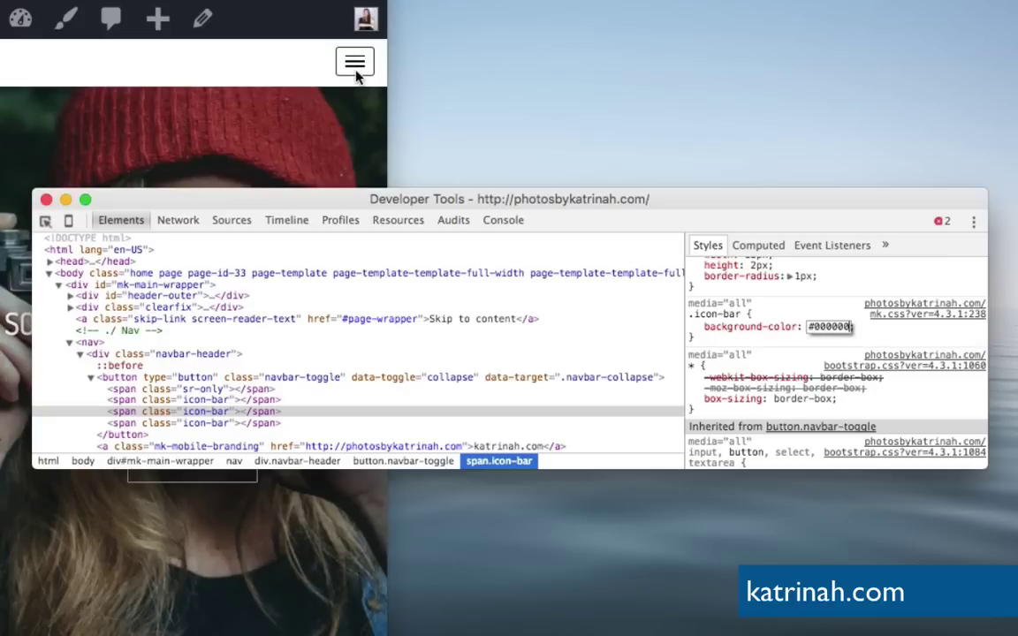
left_click(695, 341)
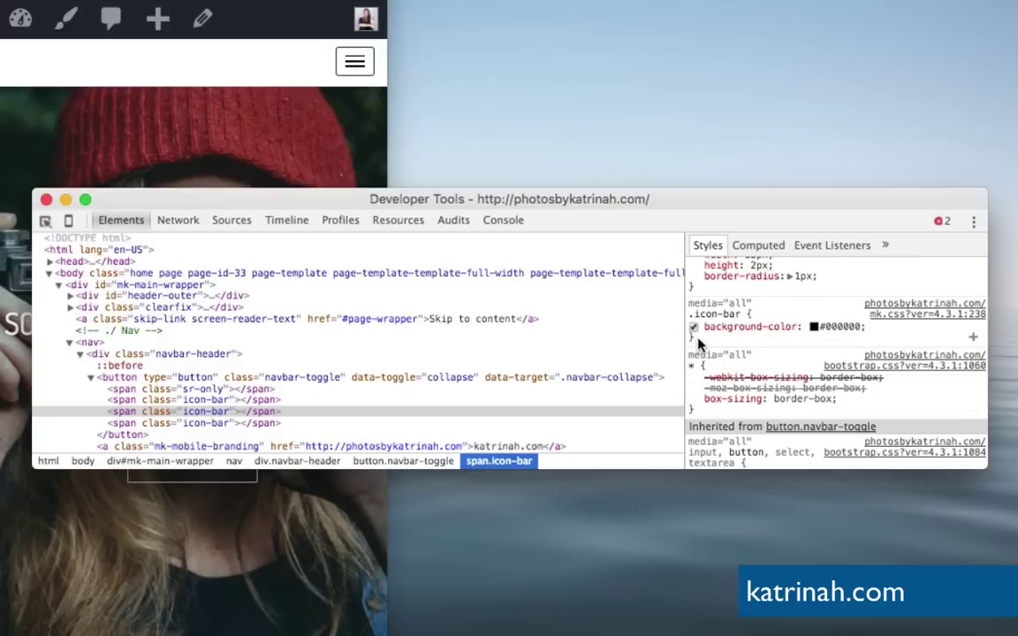
left_click_drag(695, 341, 691, 313)
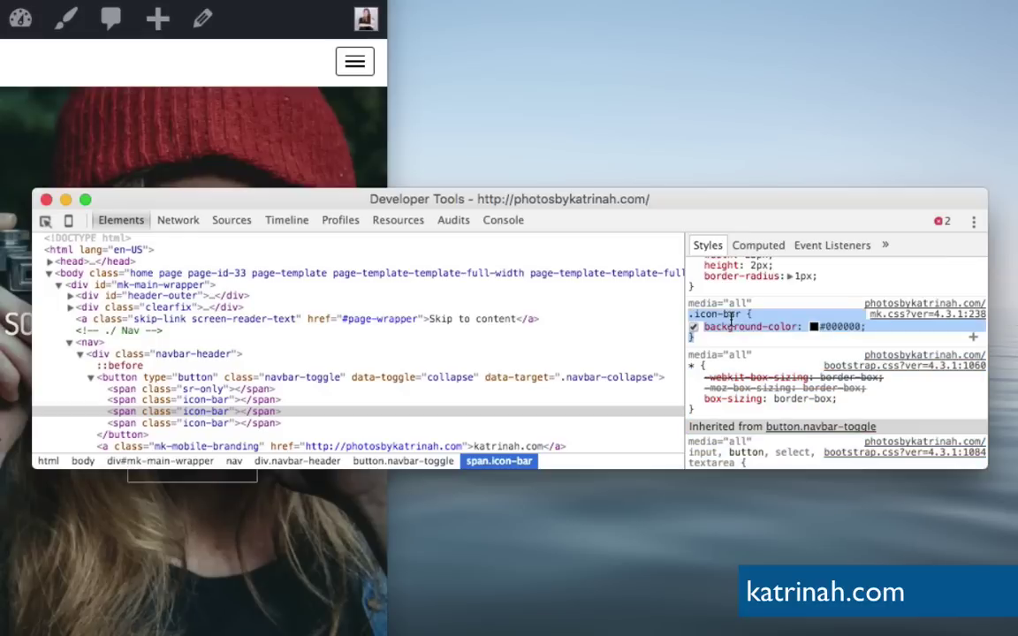
left_click(46, 200)
- Save style.css with an .icon-bar background-color #000000 !important rule, then visit the site
left_click(409, 629)
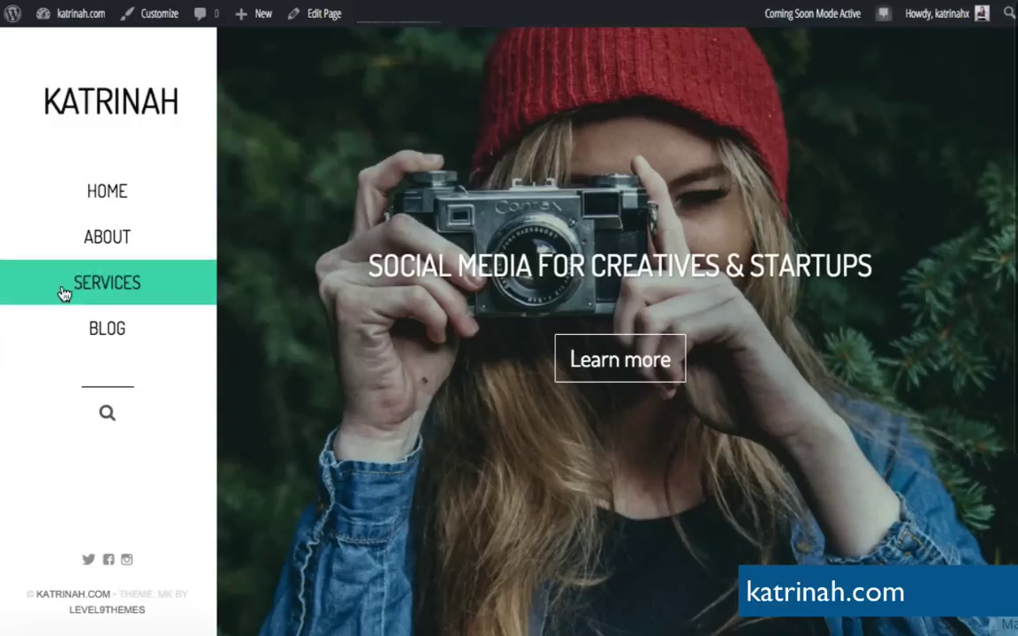
mouse_move(80, 18)
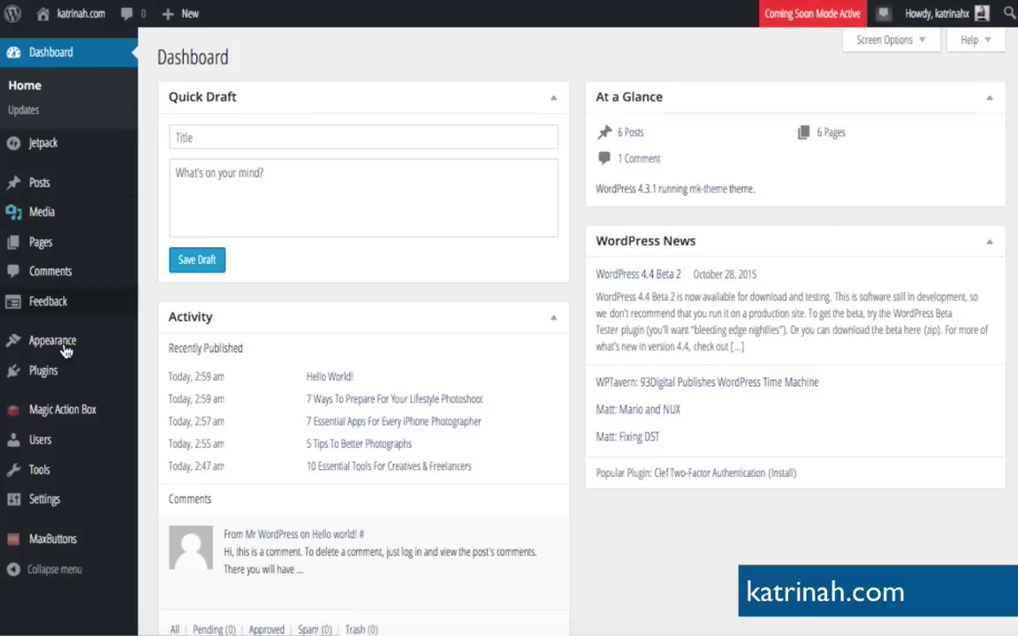
mouse_move(55, 338)
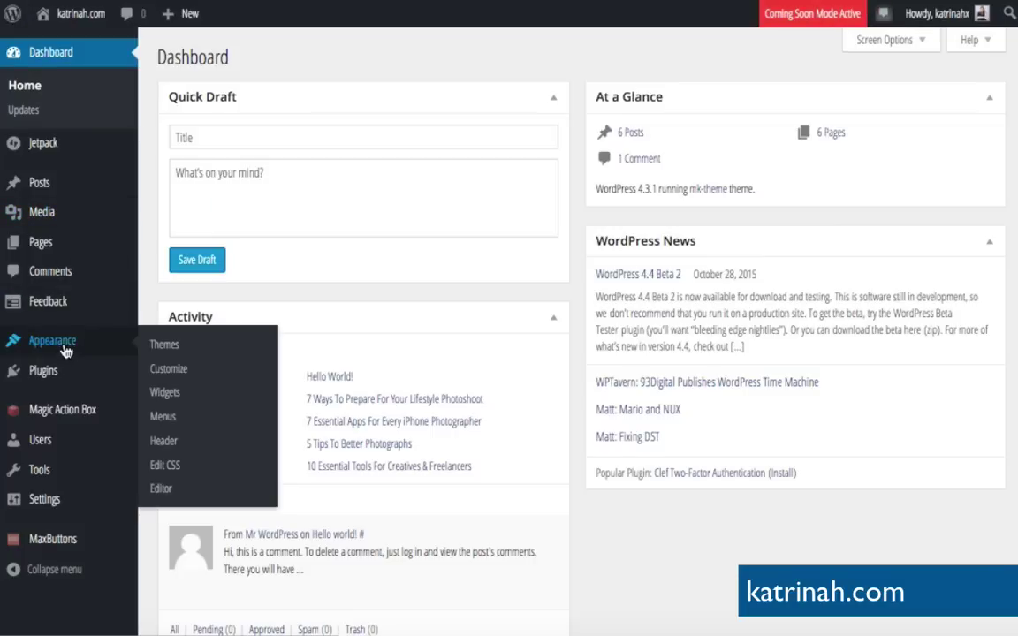
left_click(161, 493)
scroll(376, 510, "down", 10)
left_click(202, 567)
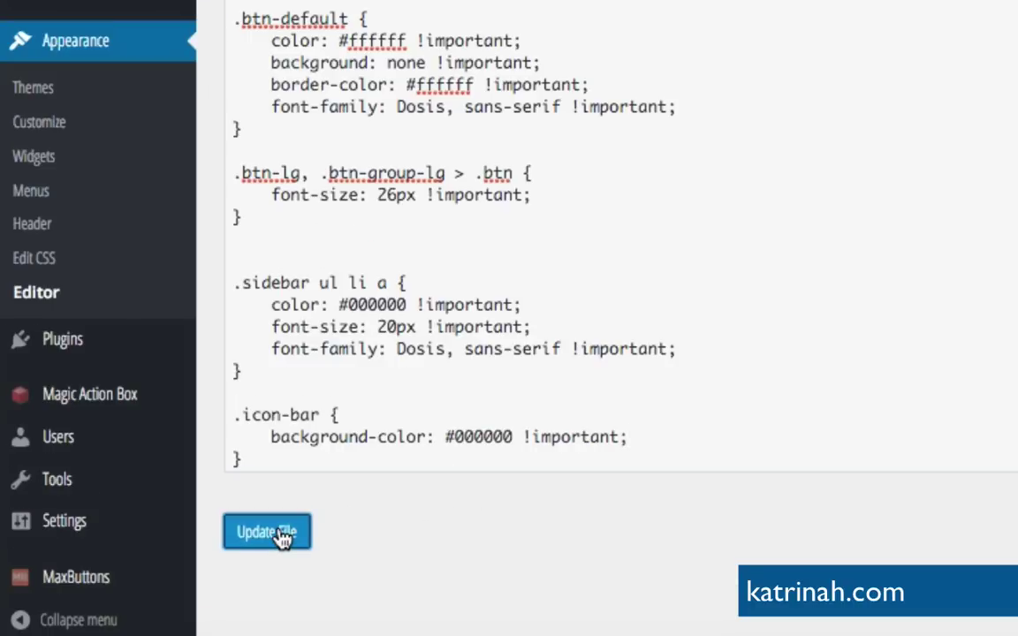
mouse_move(74, 30)
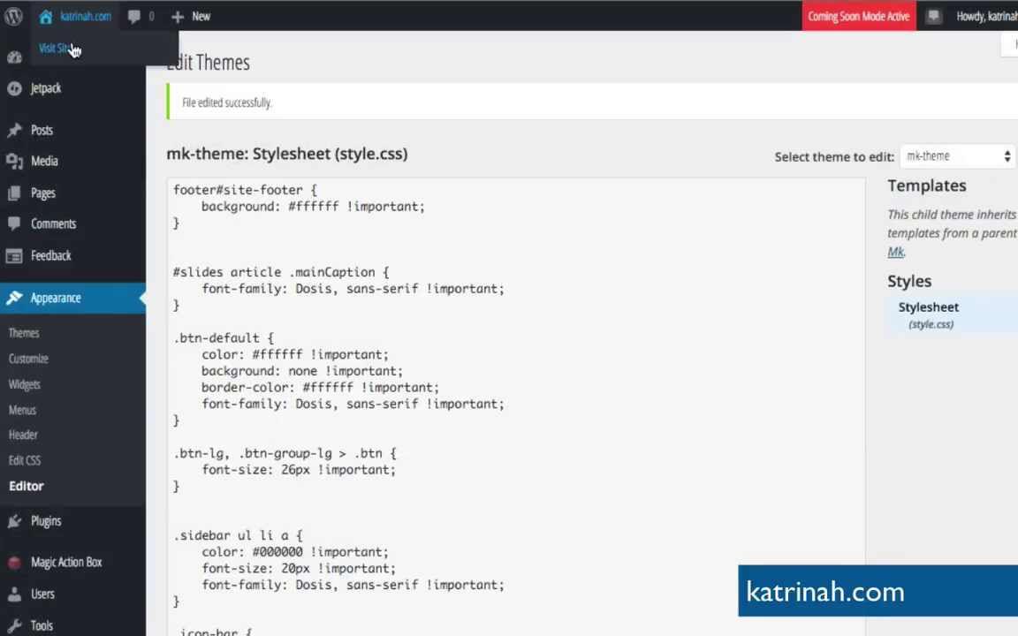
left_click(74, 49)
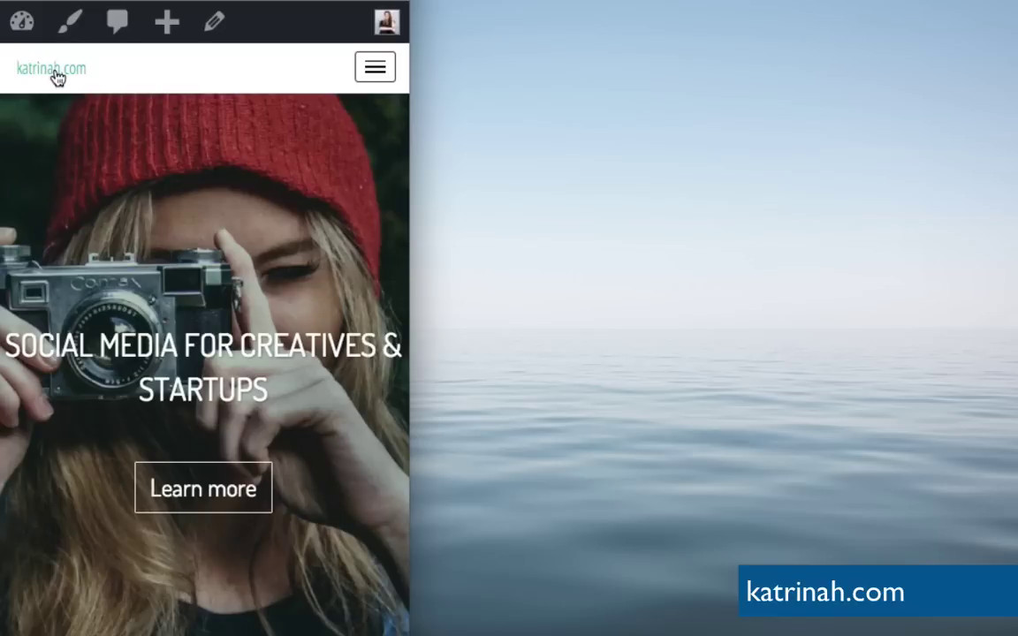
- Inspect the katrinah.com logo and change its .mk-mobile-branding colour to #000000
right_click(57, 78)
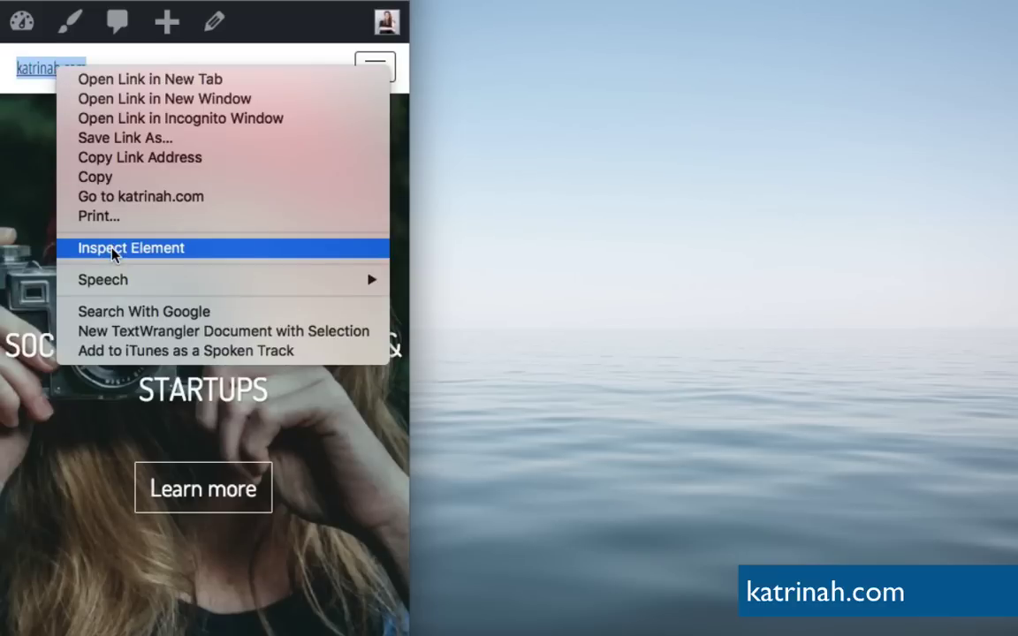
left_click(113, 248)
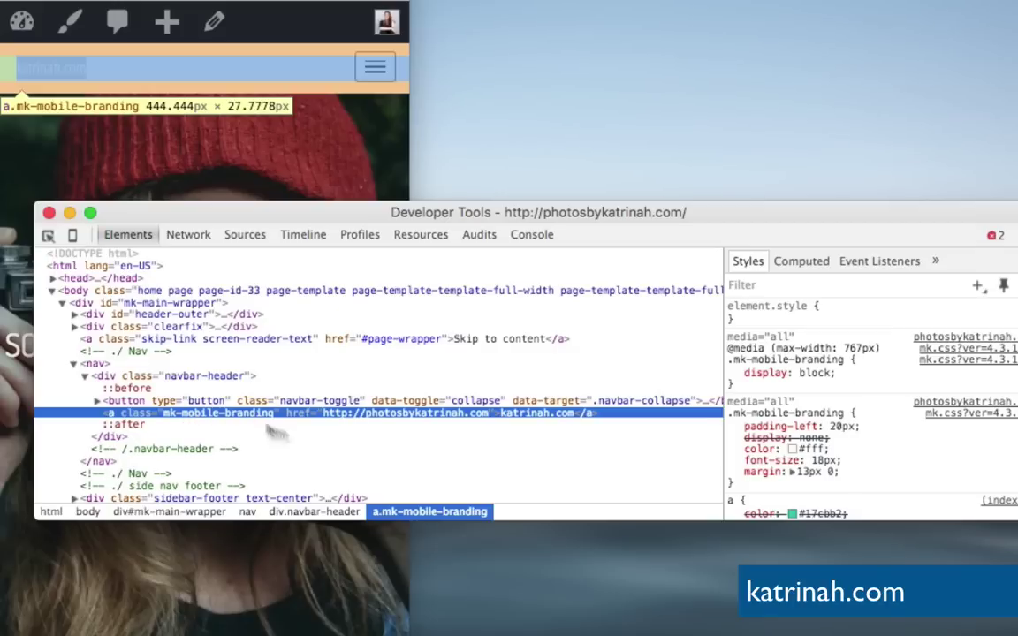
left_click(815, 450)
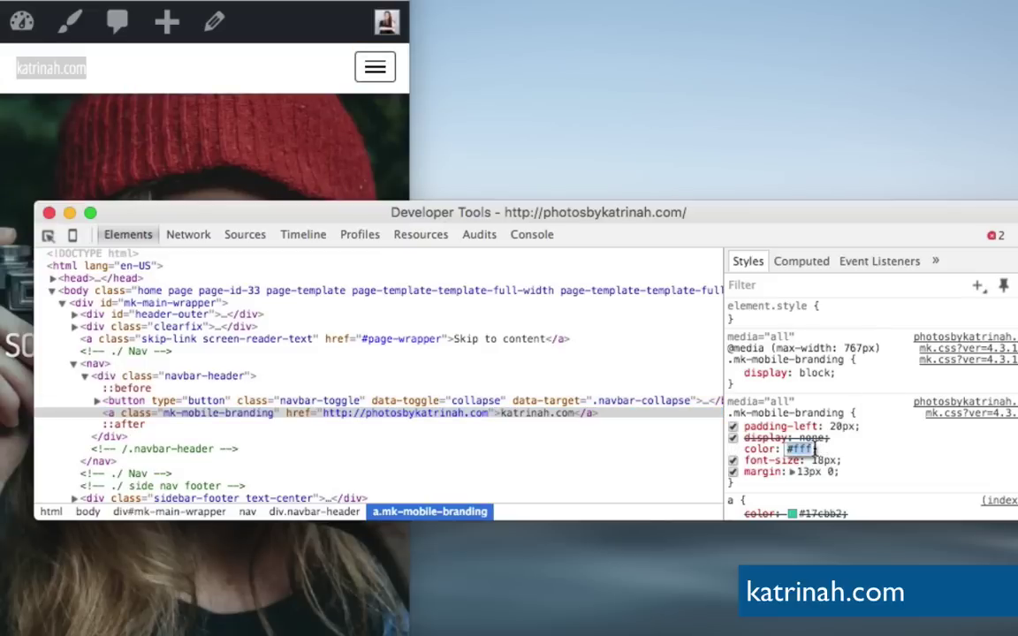
type("#")
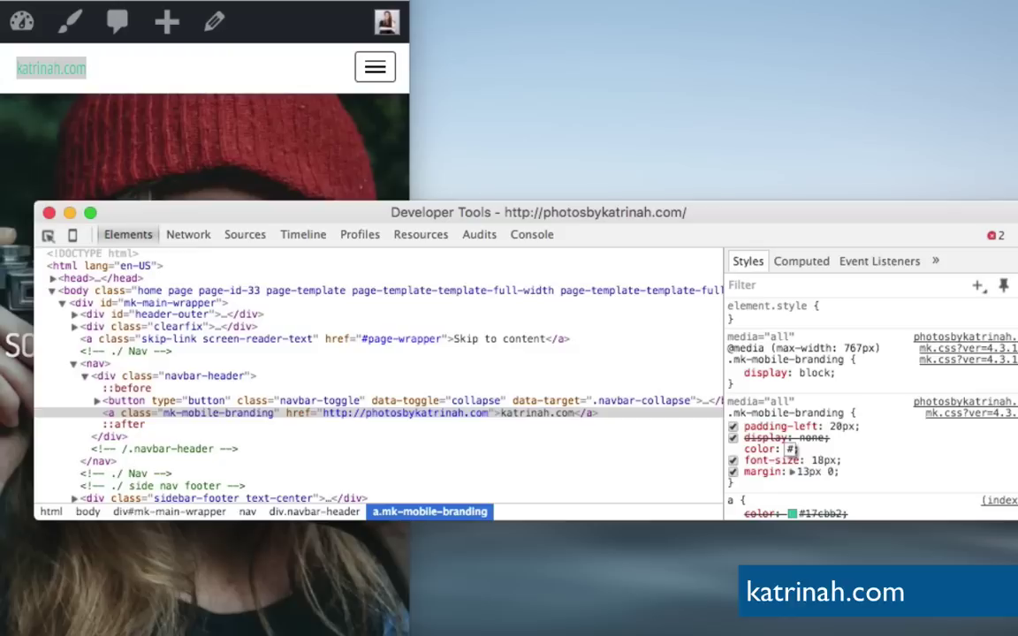
type("000000")
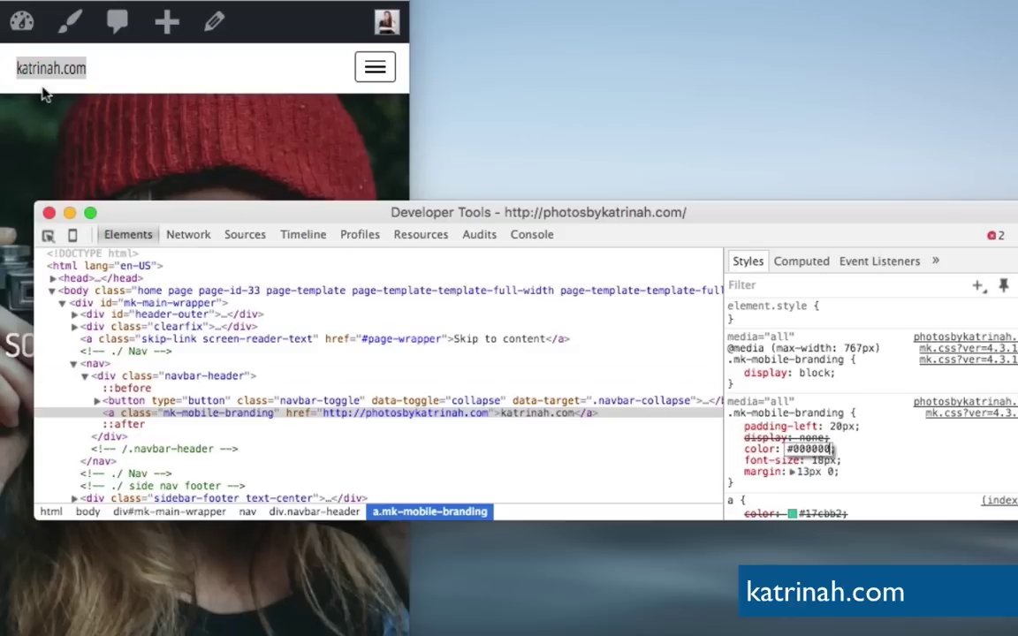
key("Return")
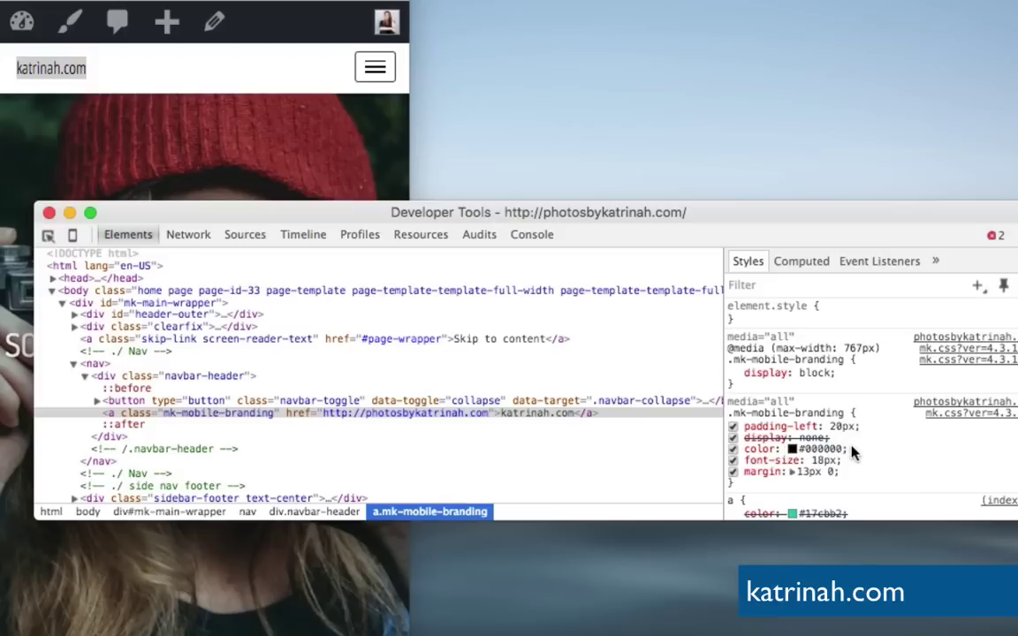
- Copy the .mk-mobile-branding rule, close DevTools and return the browser to full width
left_click_drag(853, 452, 730, 417)
key("ctrl+c")
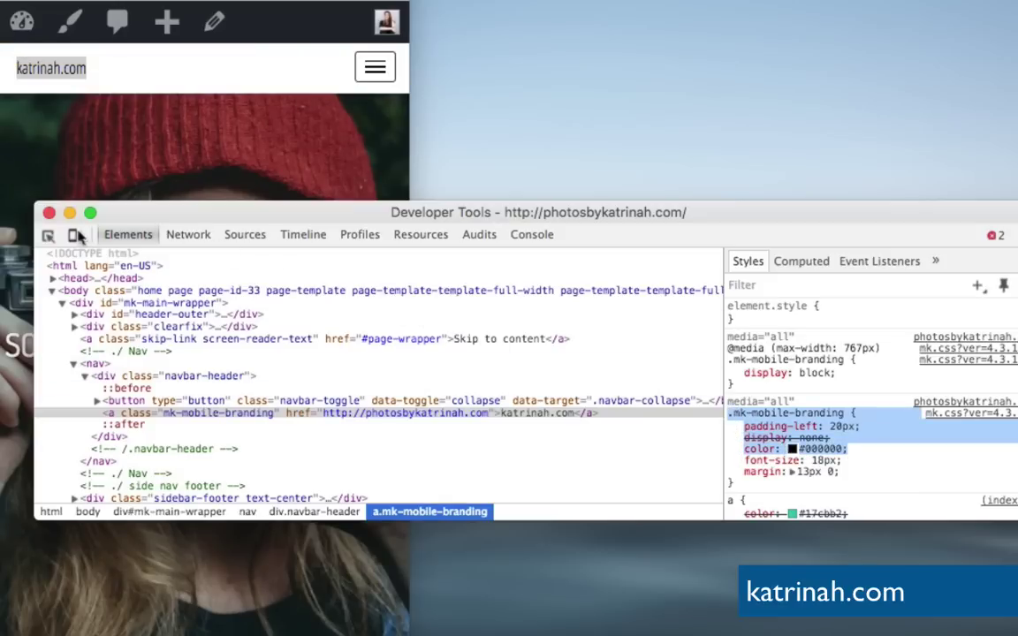
left_click(49, 213)
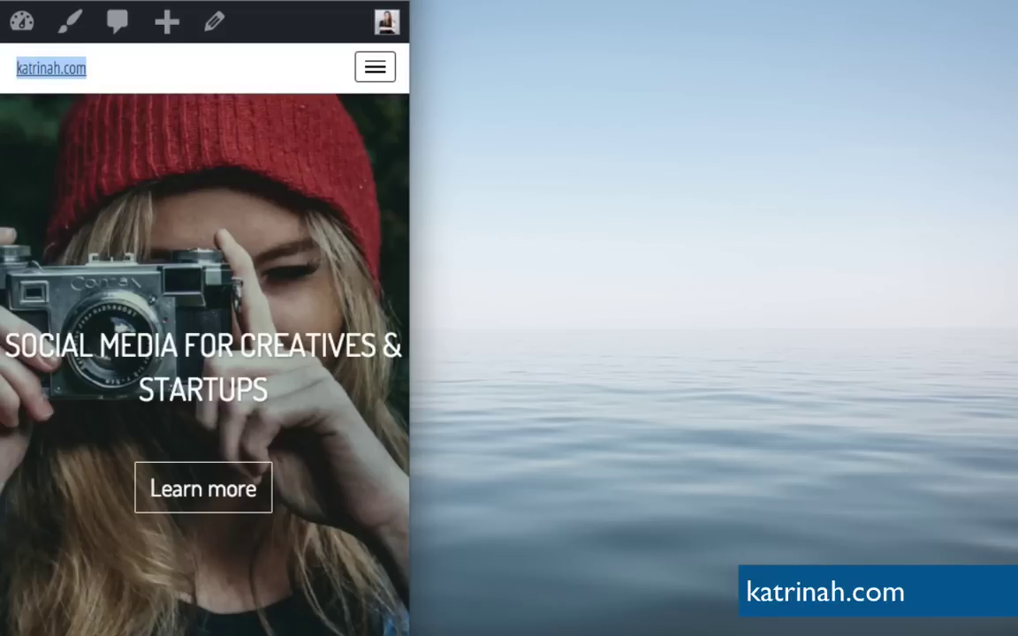
key("ctrl+super+f")
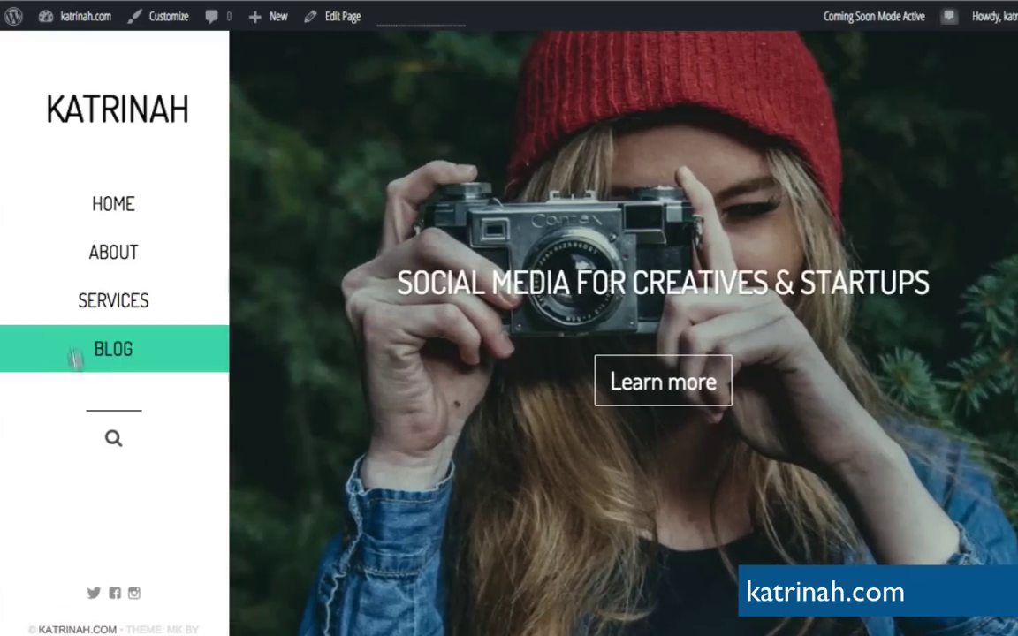
- Paste the copied .mk-mobile-branding rule at the end of style.css in the theme editor
mouse_move(73, 20)
left_click(74, 50)
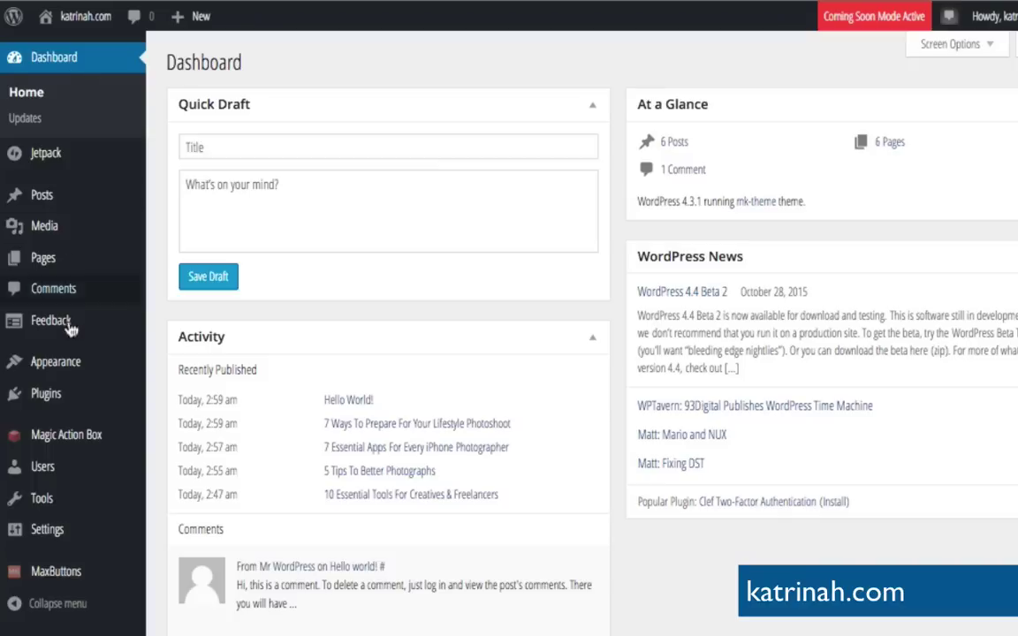
mouse_move(56, 354)
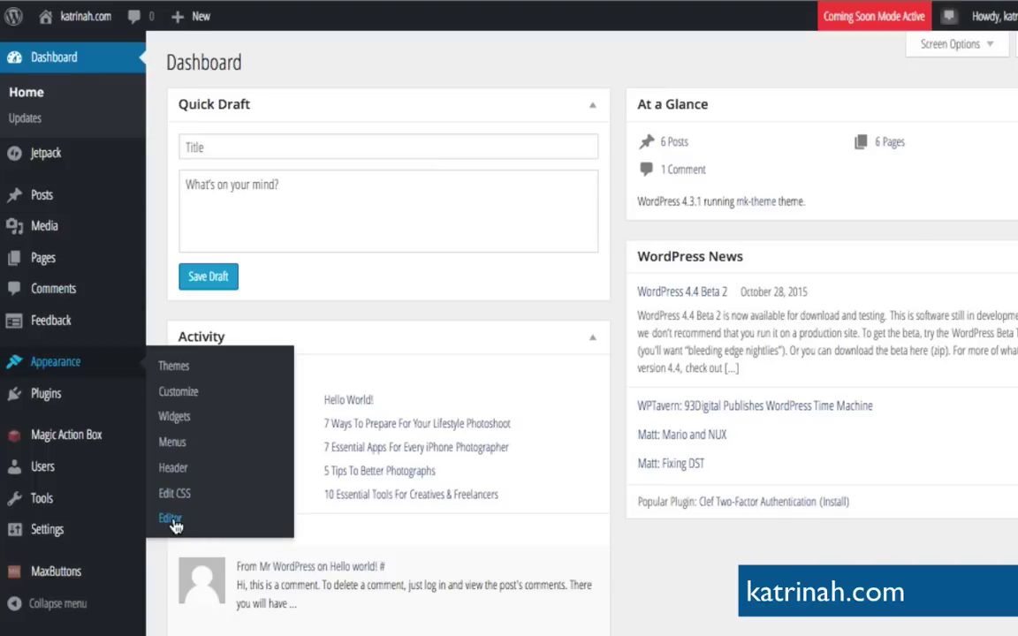
left_click(170, 519)
scroll(296, 529, "down", 5)
left_click(195, 527)
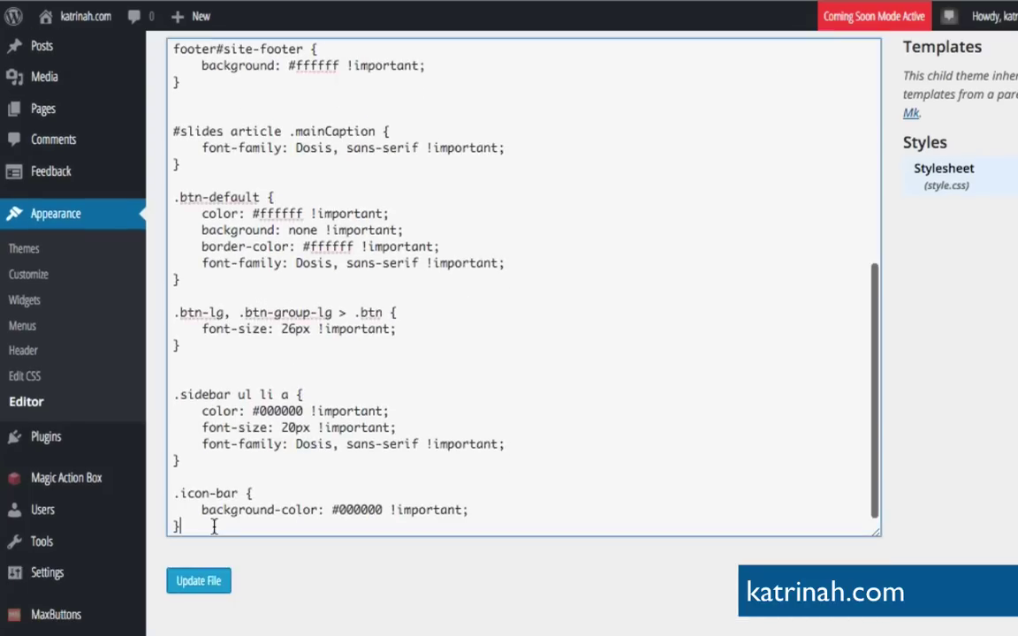
key("Return")
key("Return")
key("ctrl+v")
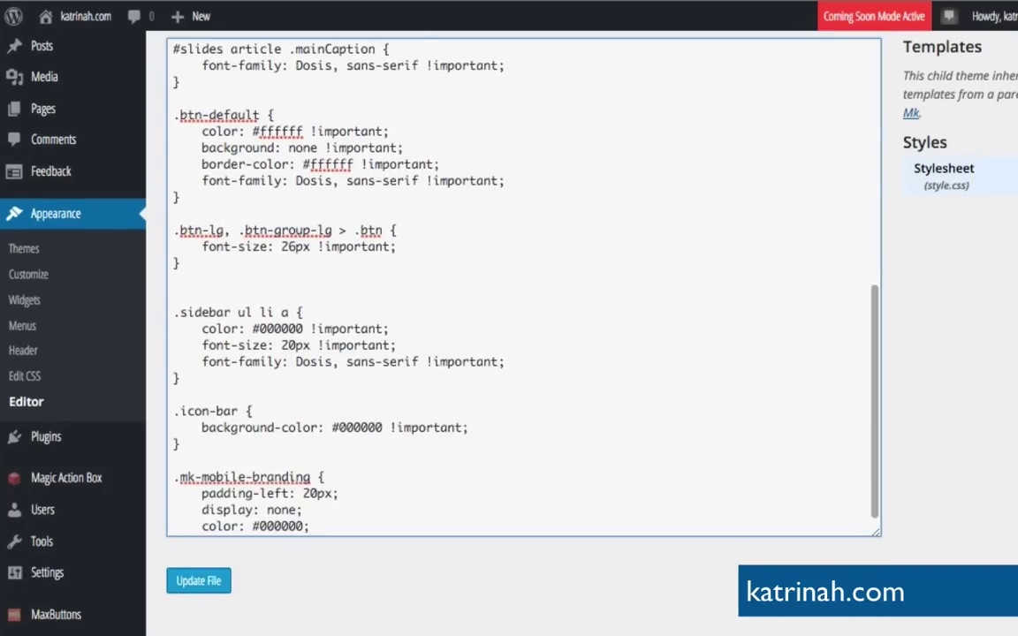
key("Return")
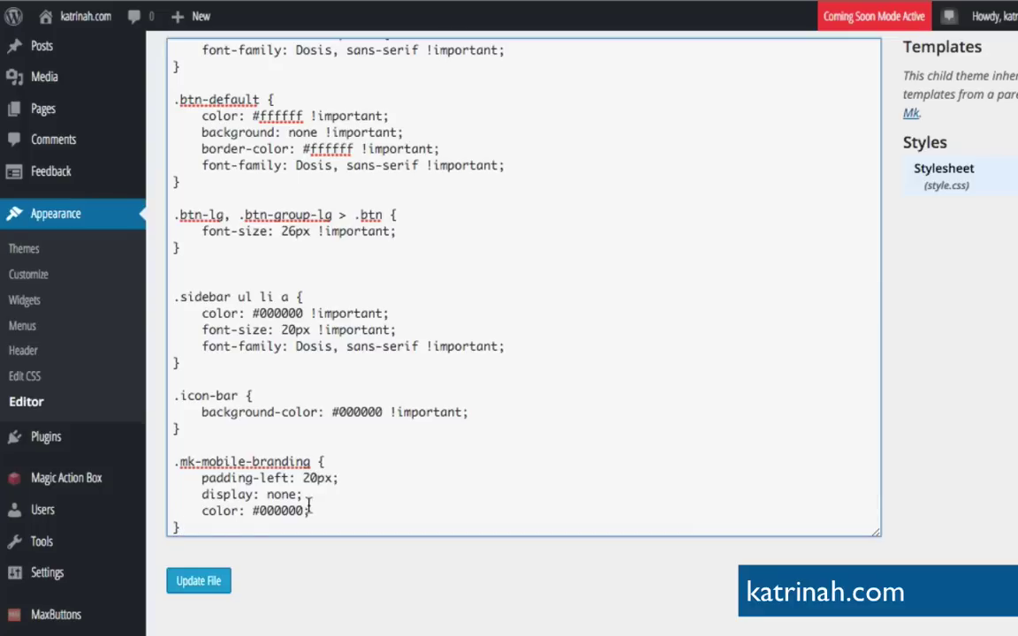
- Reduce the rule to color: #000000 !important and save the stylesheet
left_click_drag(303, 494, 140, 484)
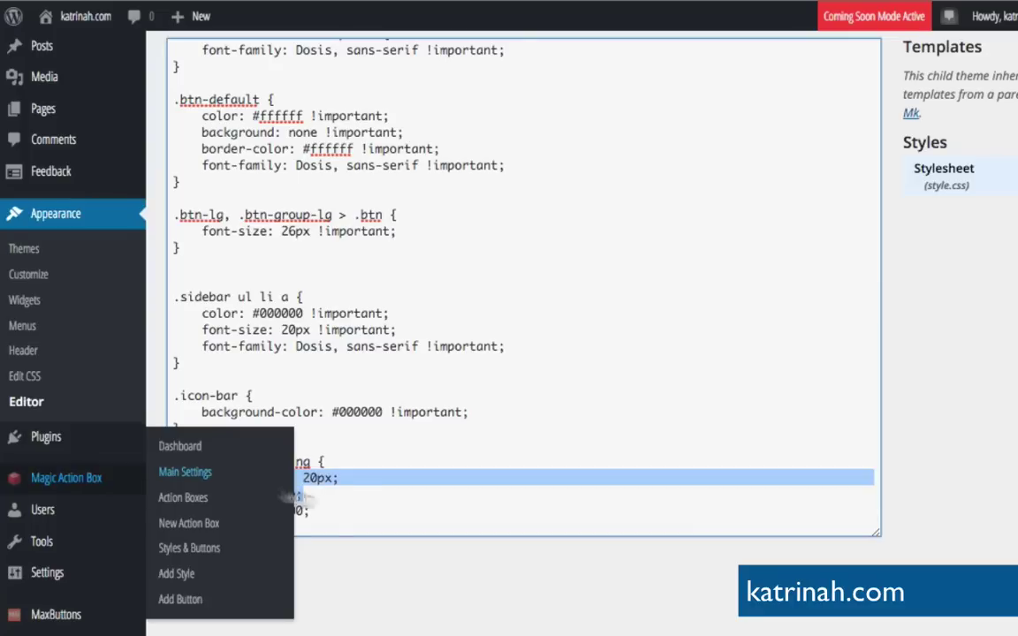
key("BackSpace")
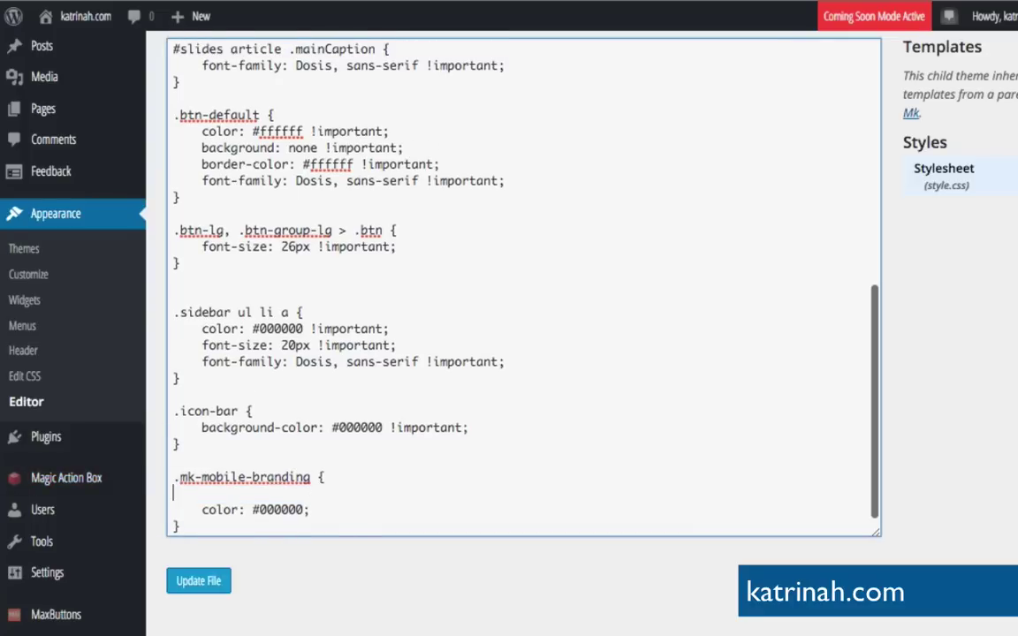
key("BackSpace")
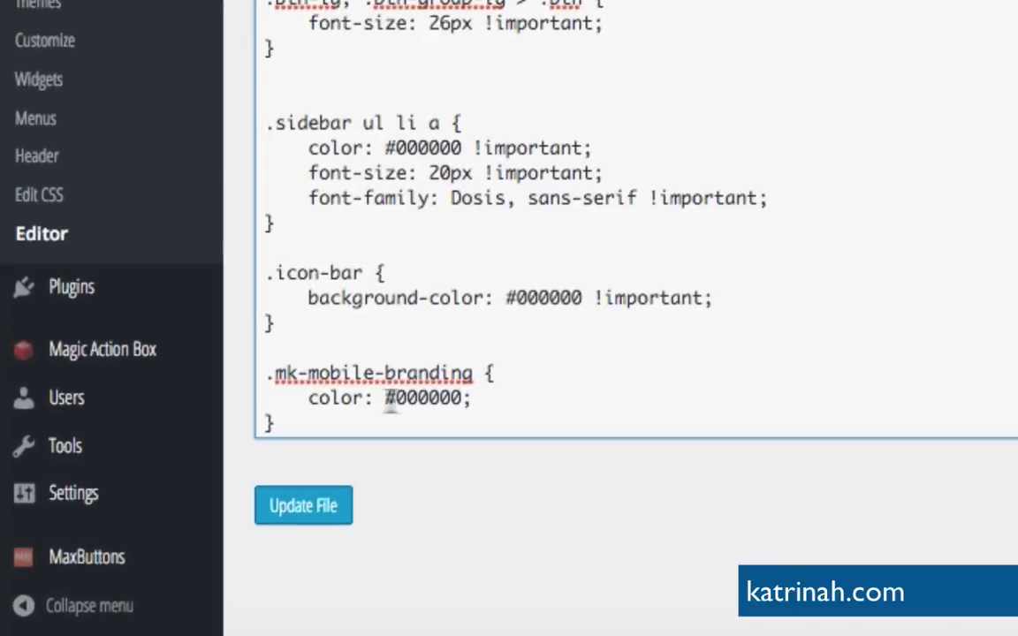
left_click_drag(595, 299, 835, 290)
key("ctrl+c")
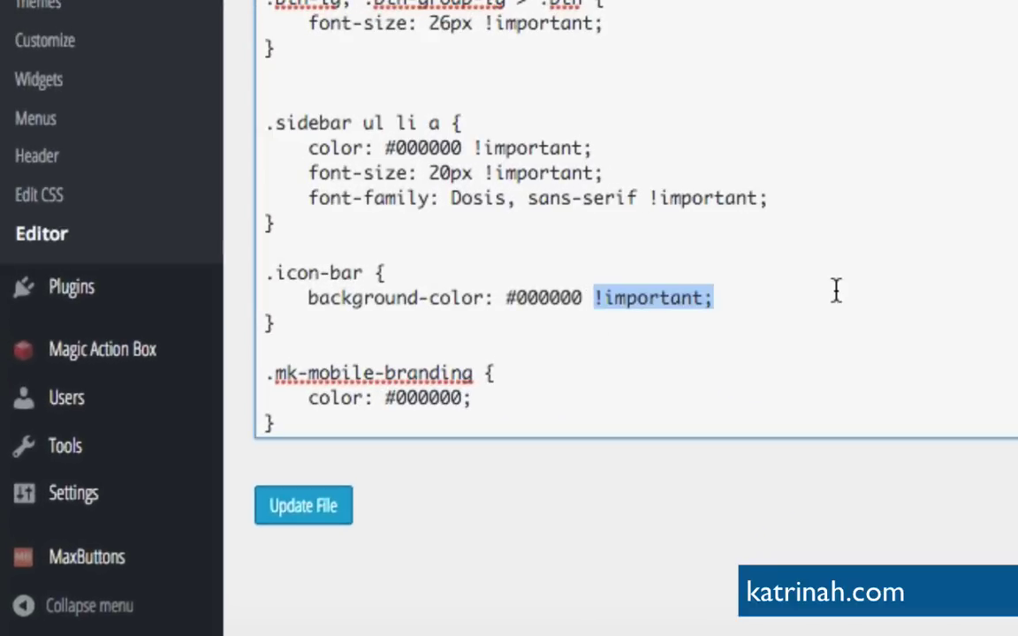
left_click(476, 412)
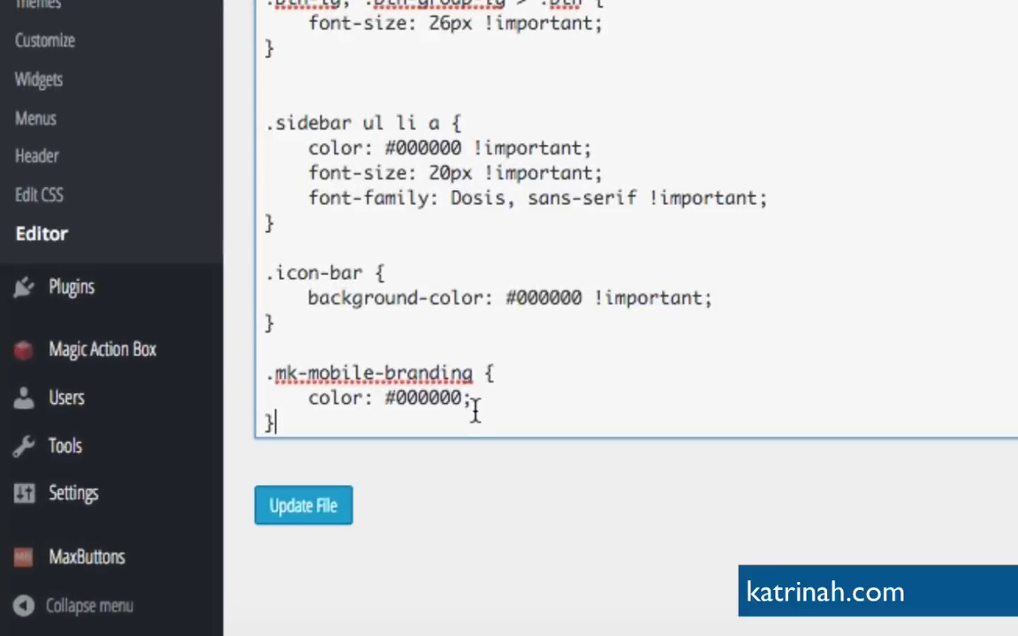
left_click(472, 400)
key("BackSpace")
key("ctrl+v")
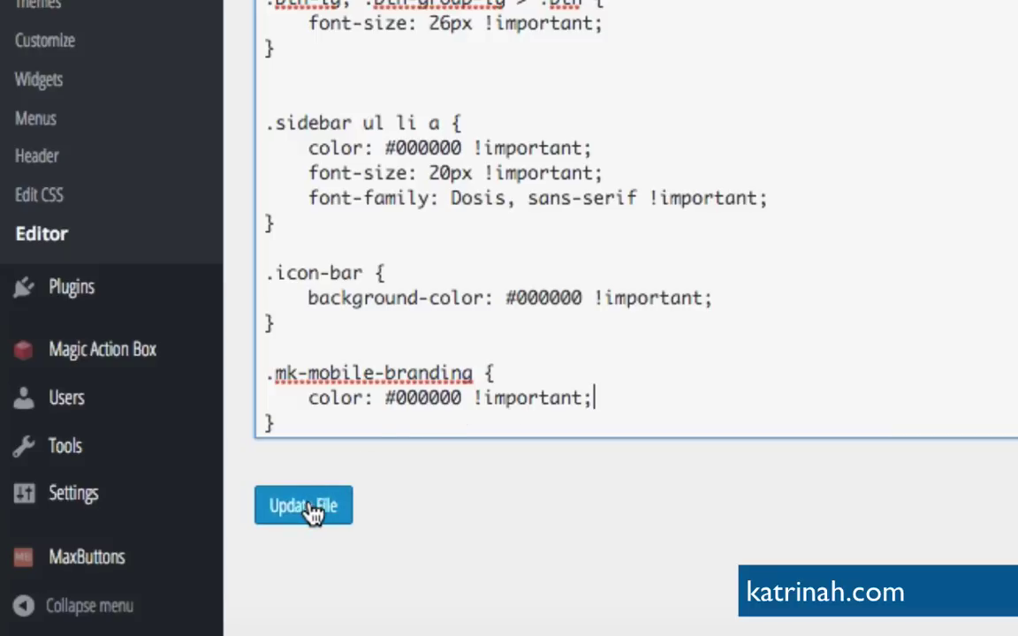
left_click(316, 512)
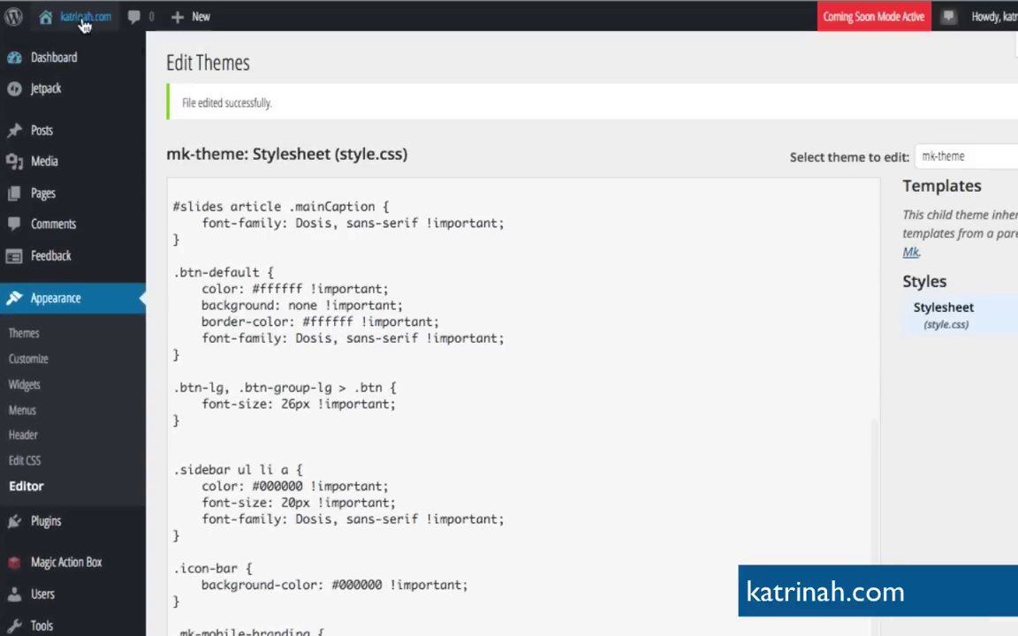
mouse_move(81, 27)
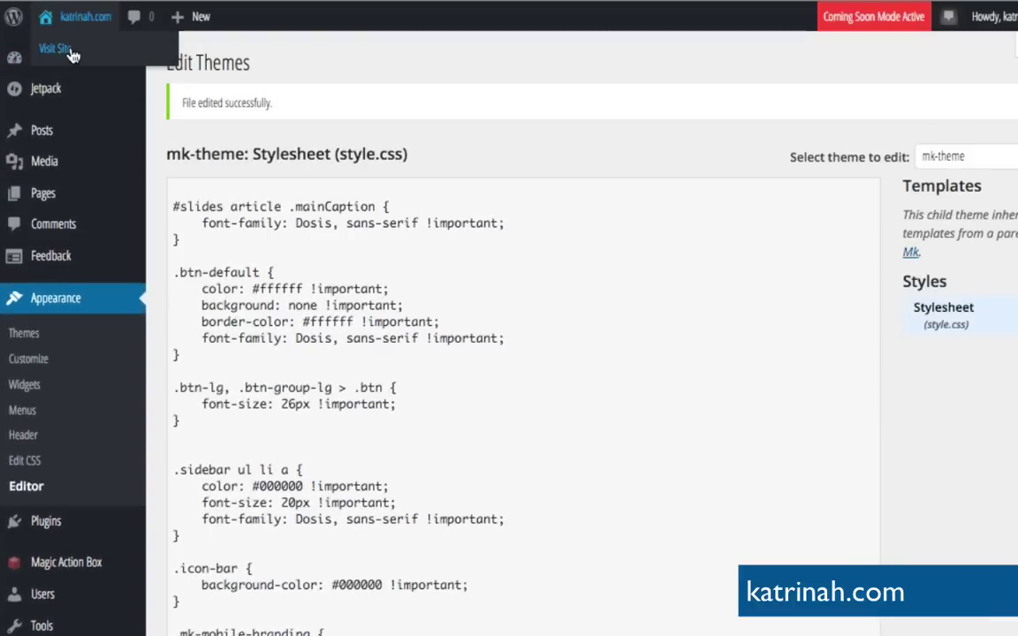
- View the live site at mobile width and expand its Home, About, Services, Blog menu
left_click(55, 49)
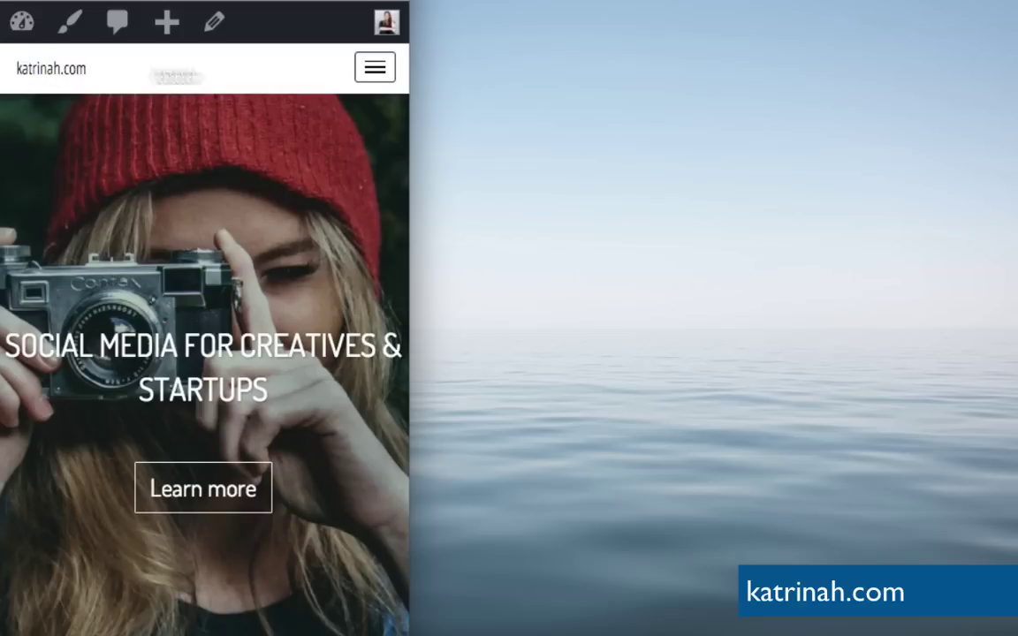
left_click(375, 74)
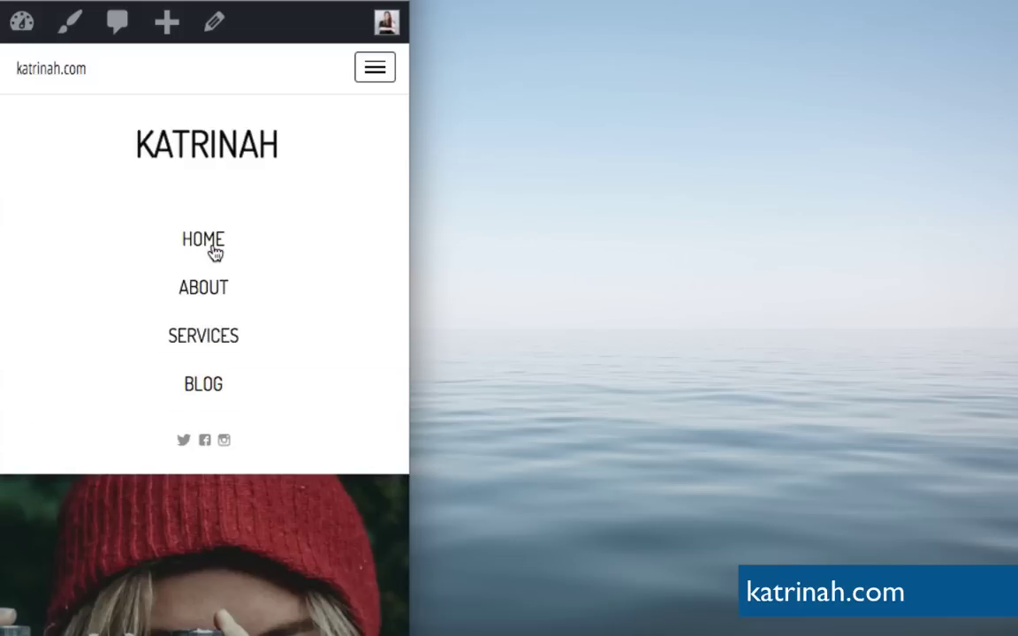
mouse_move(21, 30)
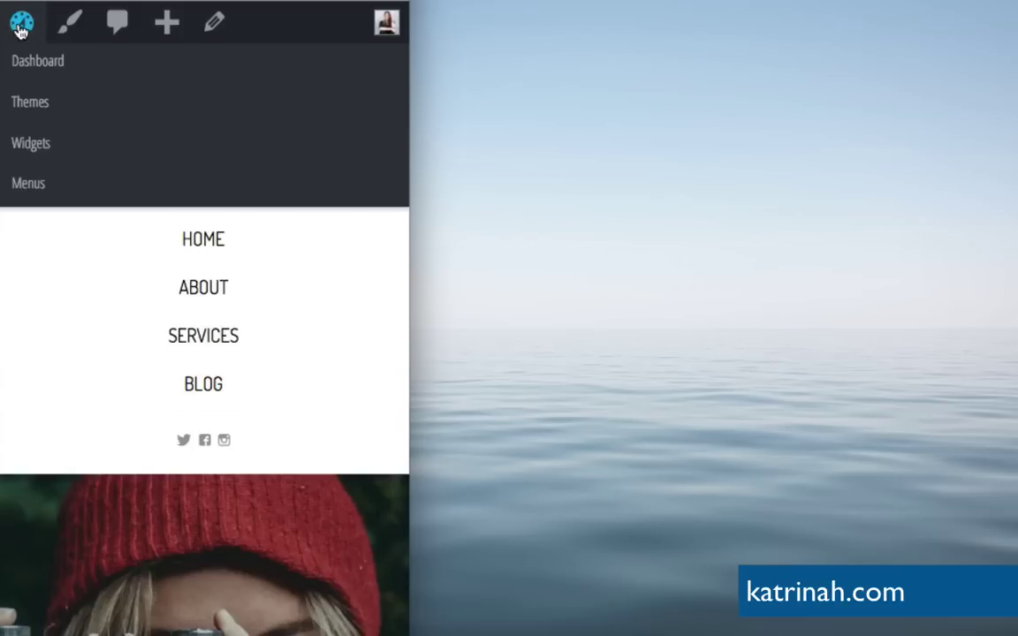
- Remove the Home item from Menu 2 in the menu editor
left_click(28, 184)
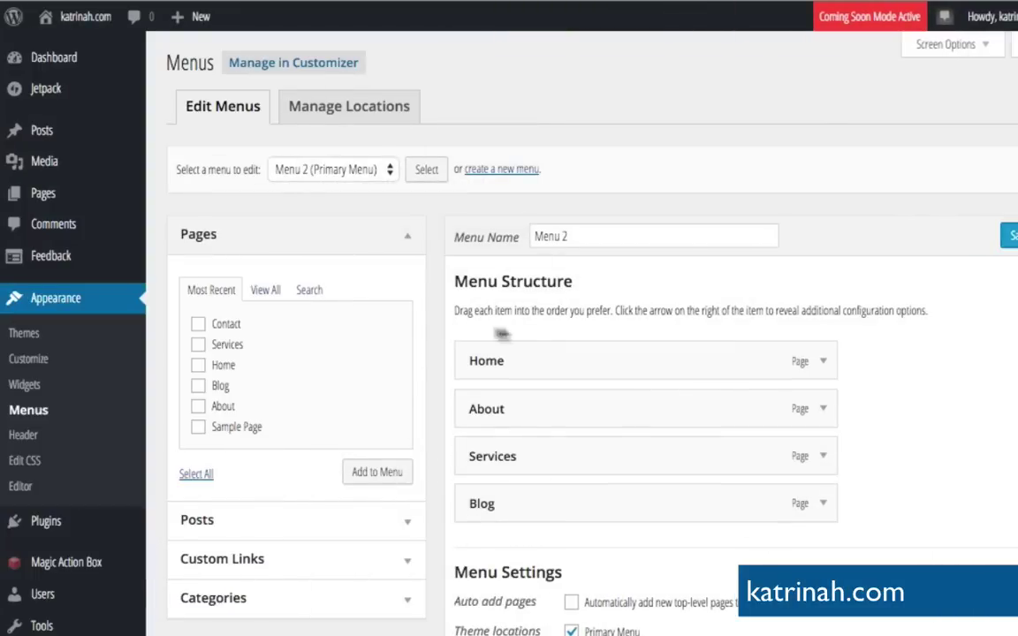
left_click(822, 365)
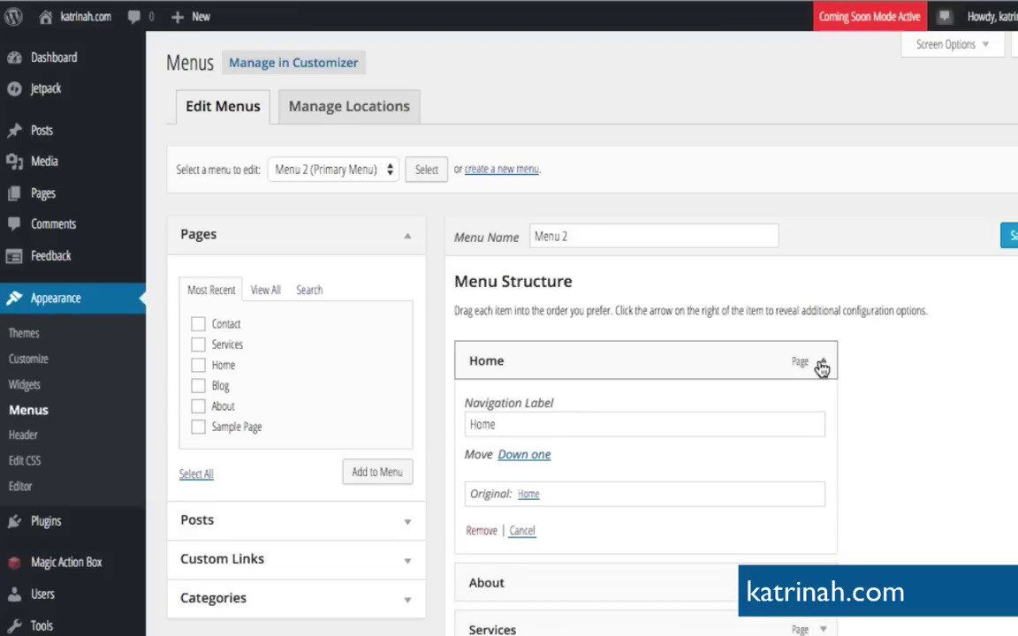
left_click(471, 534)
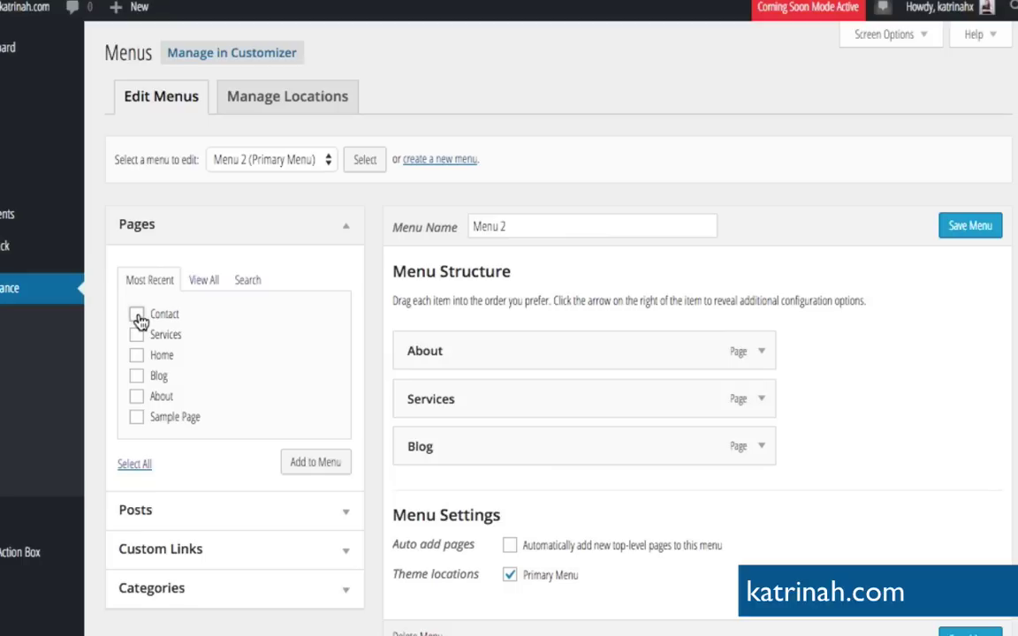
- Add the Contact page to Menu 2, save the menu, and return to the live site
left_click(137, 316)
left_click(305, 465)
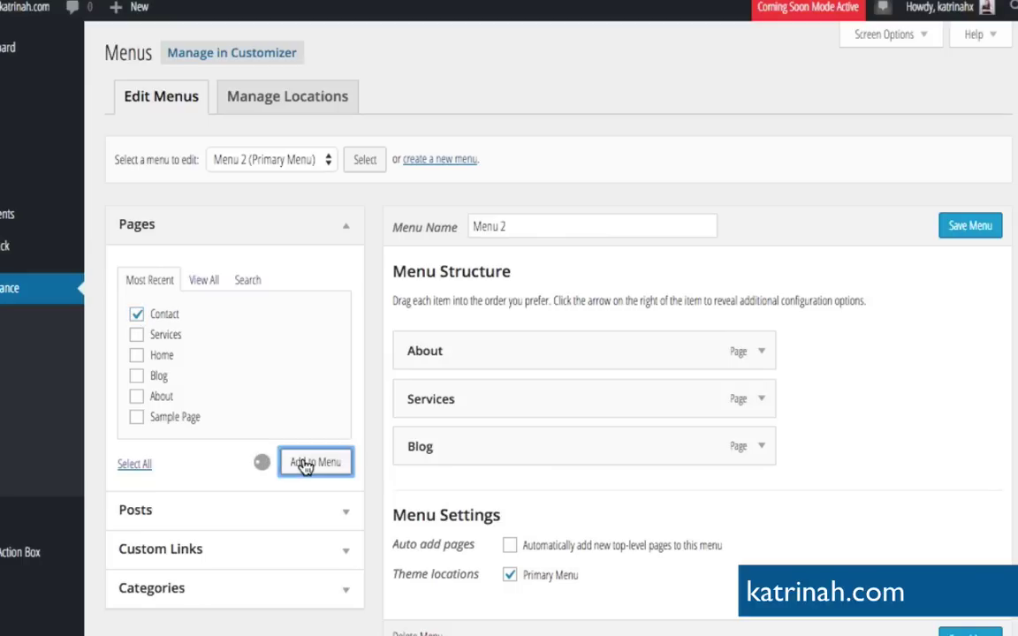
left_click(961, 229)
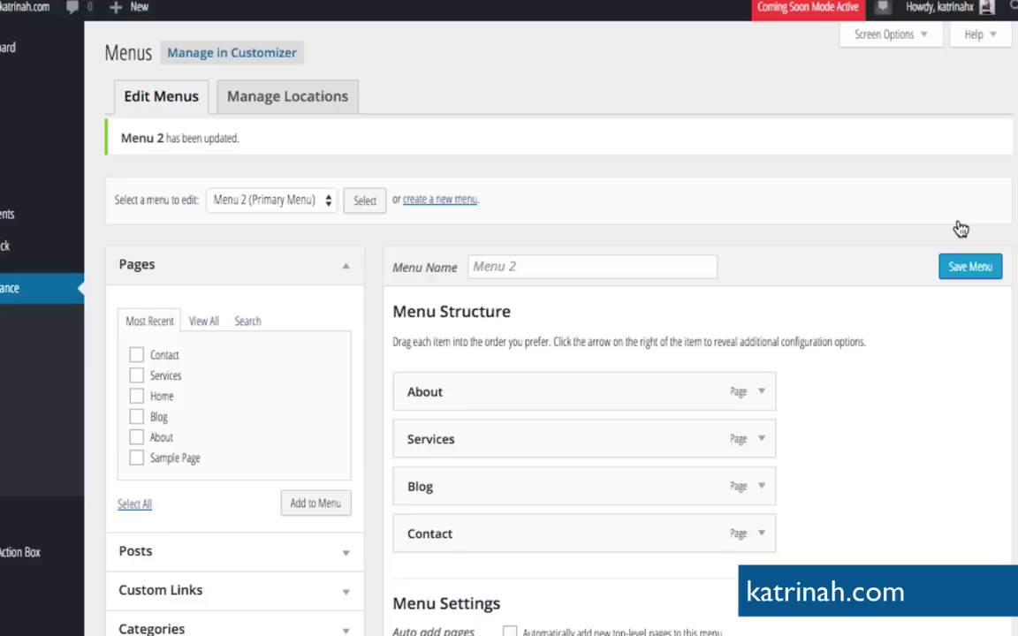
mouse_move(62, 11)
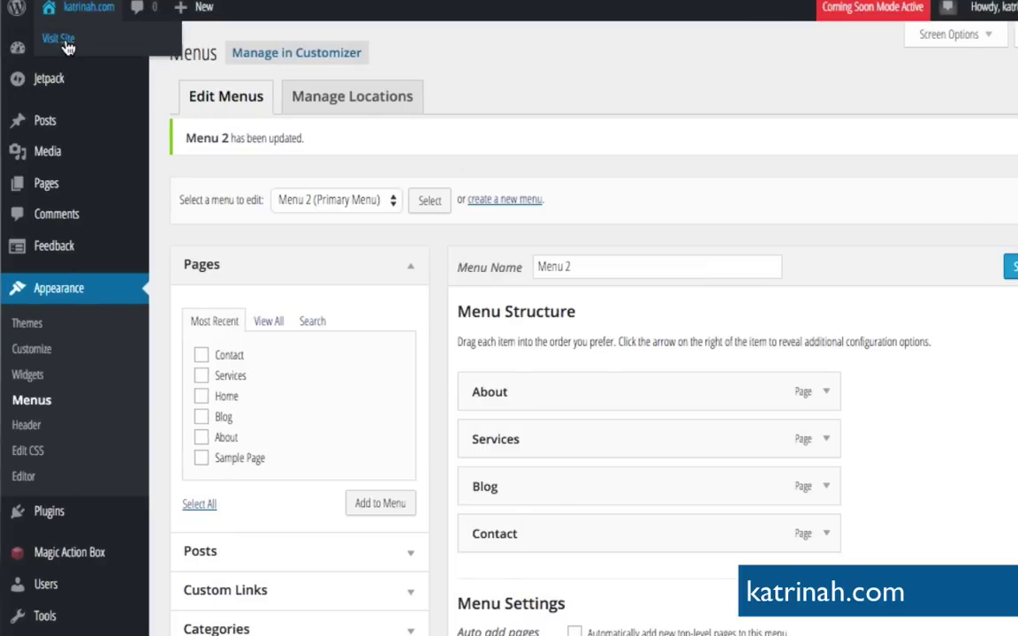
left_click(64, 40)
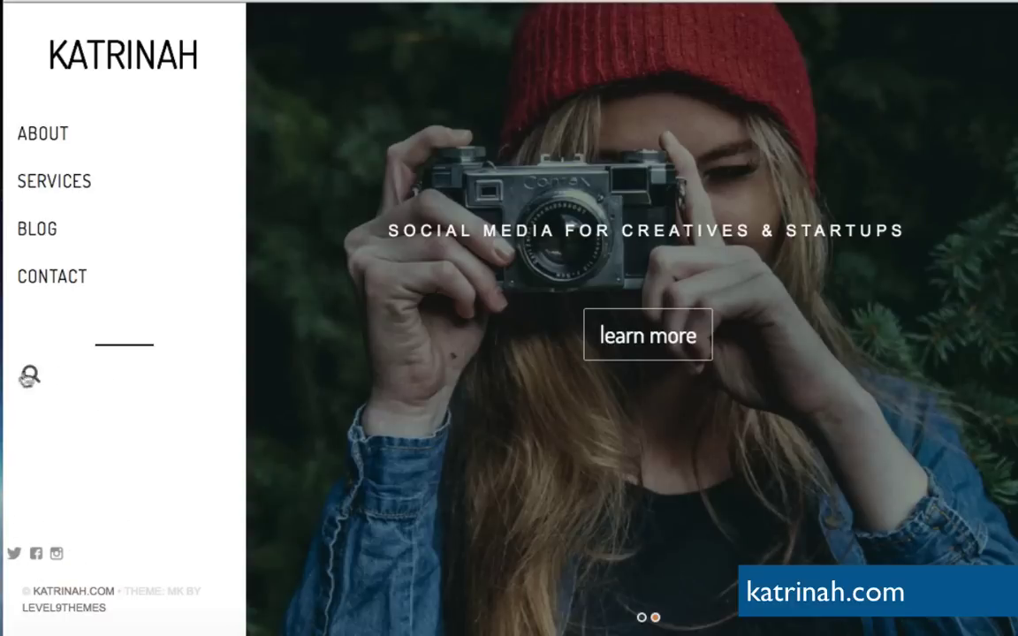
- Toggle the site search bar and scroll the homepage to confirm the About, Services, Blog, Contact menu
left_click(32, 376)
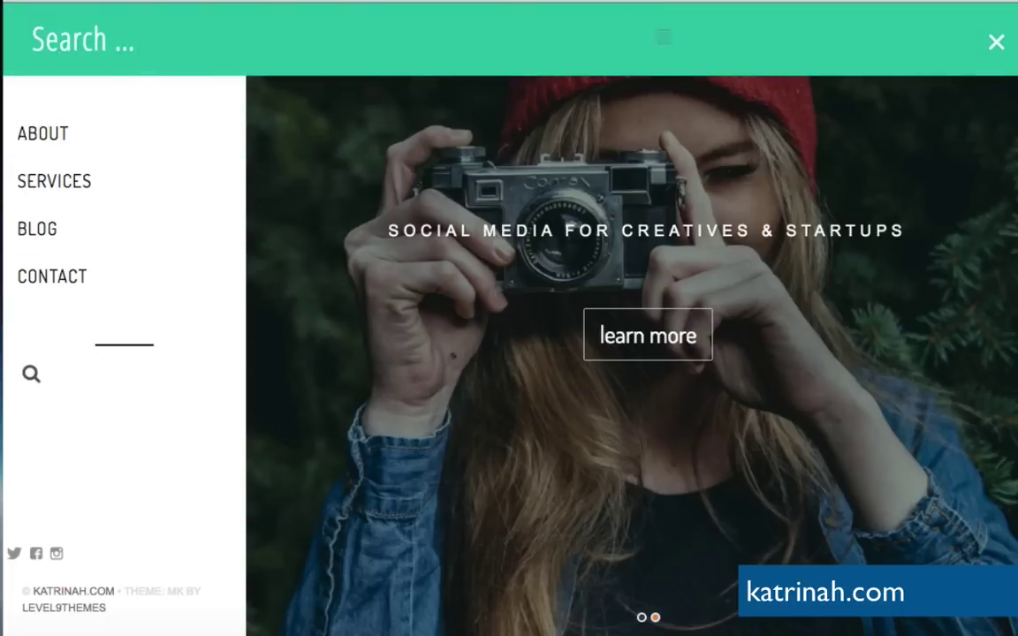
left_click(995, 42)
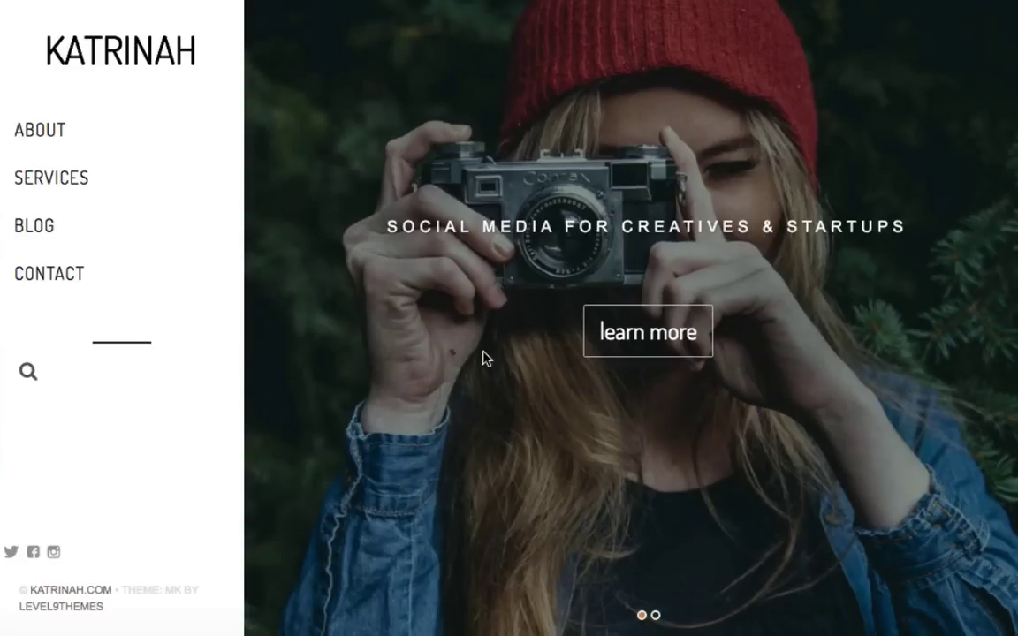
scroll(485, 357, "down", 3)
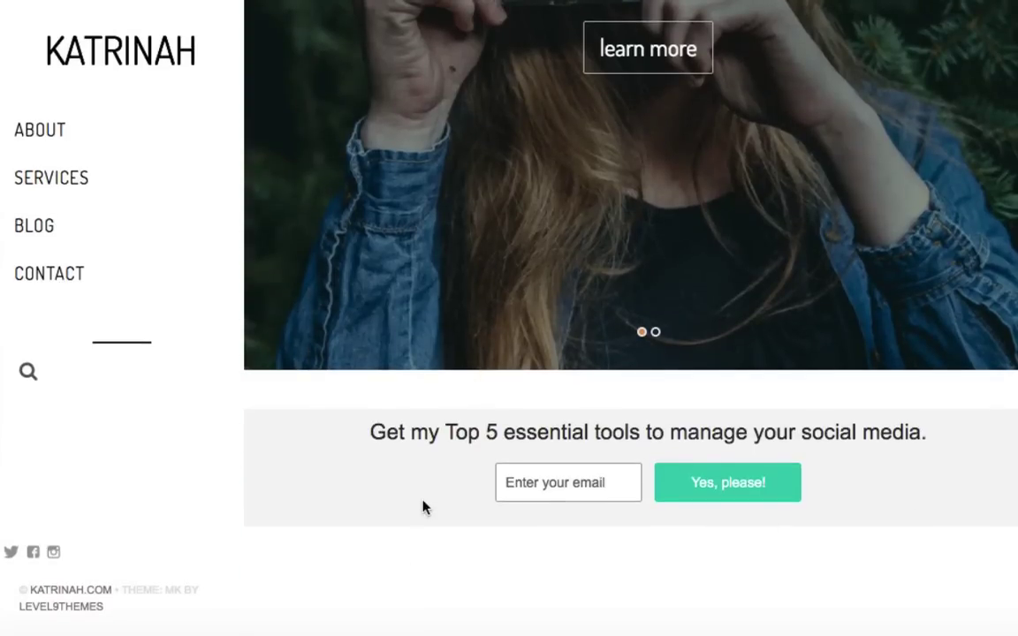
scroll(386, 258, "up", 3)
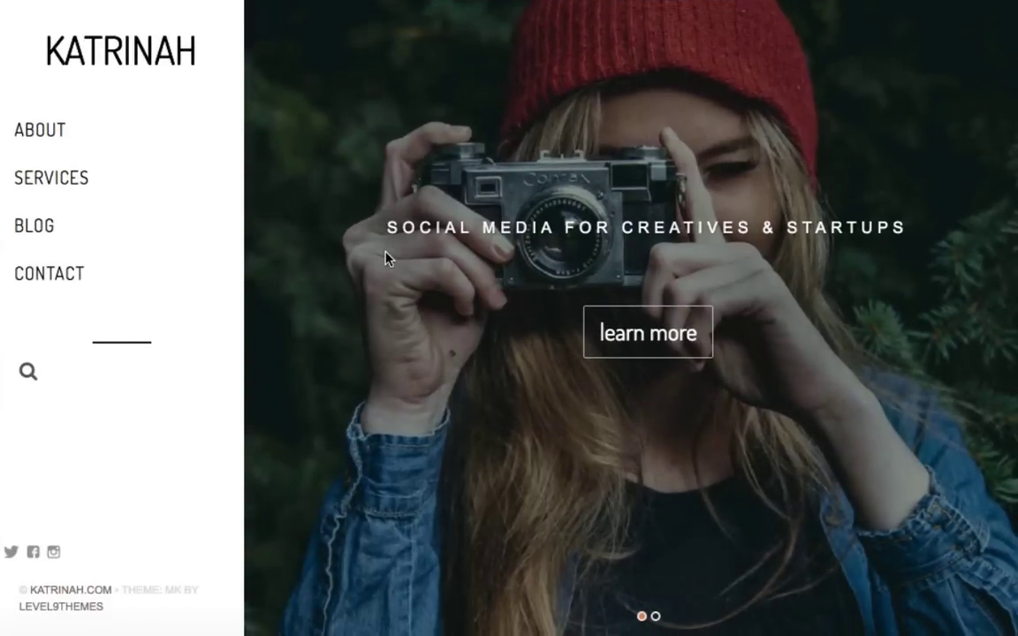
left_click(41, 138)
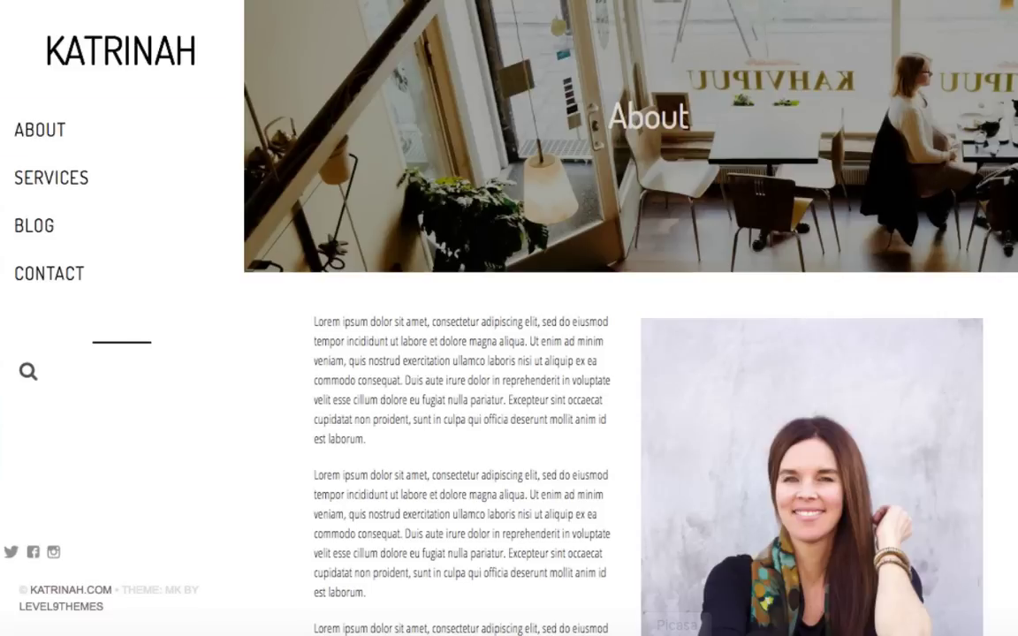
scroll(655, 454, "down", 5)
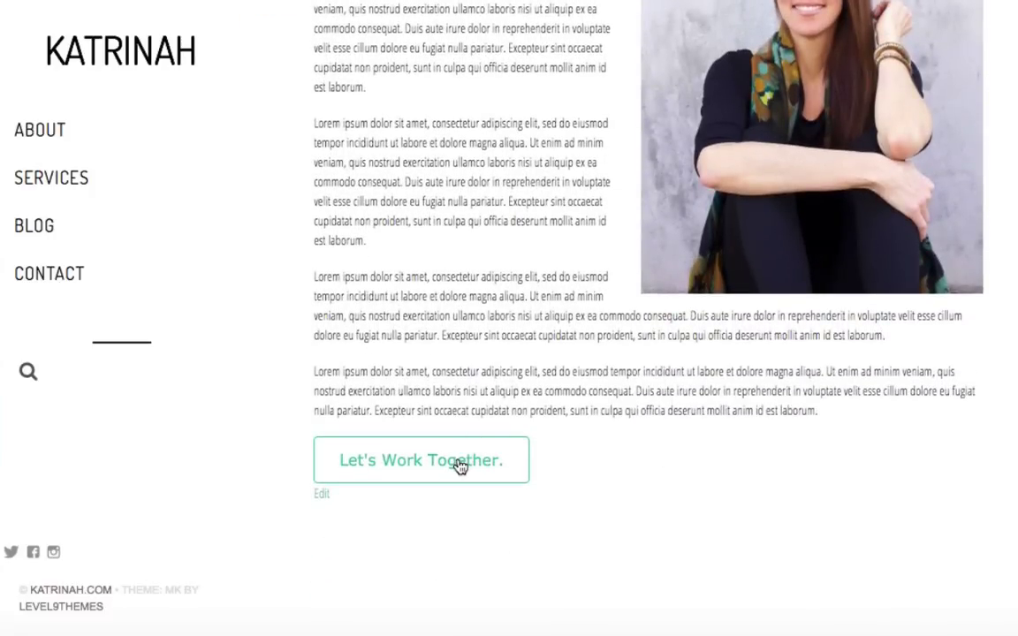
scroll(455, 261, "up", 1)
scroll(455, 261, "up", 5)
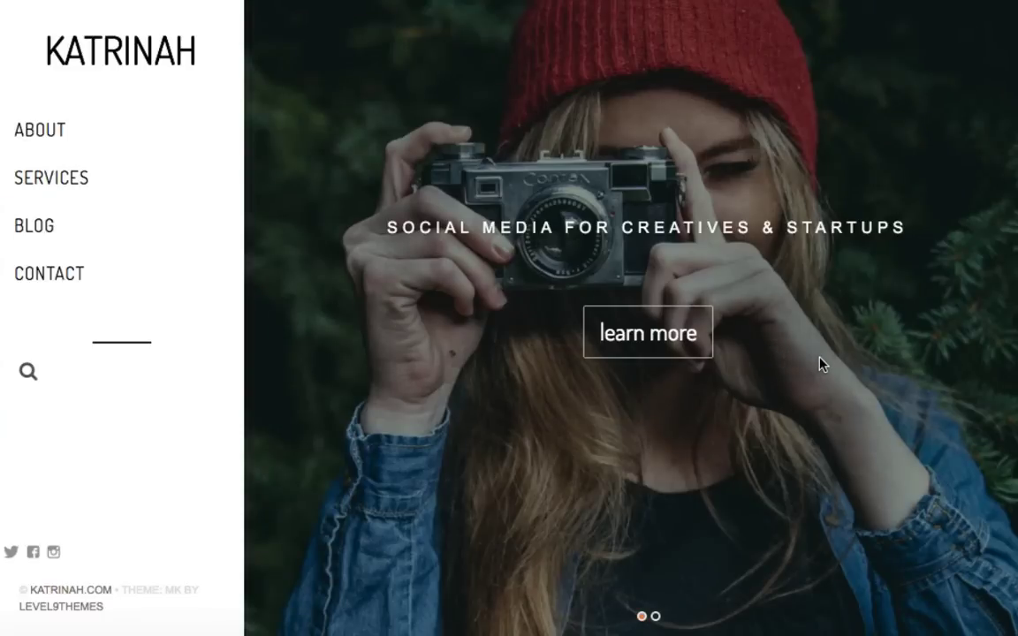
scroll(820, 362, "down", 5)
scroll(821, 362, "down", 3)
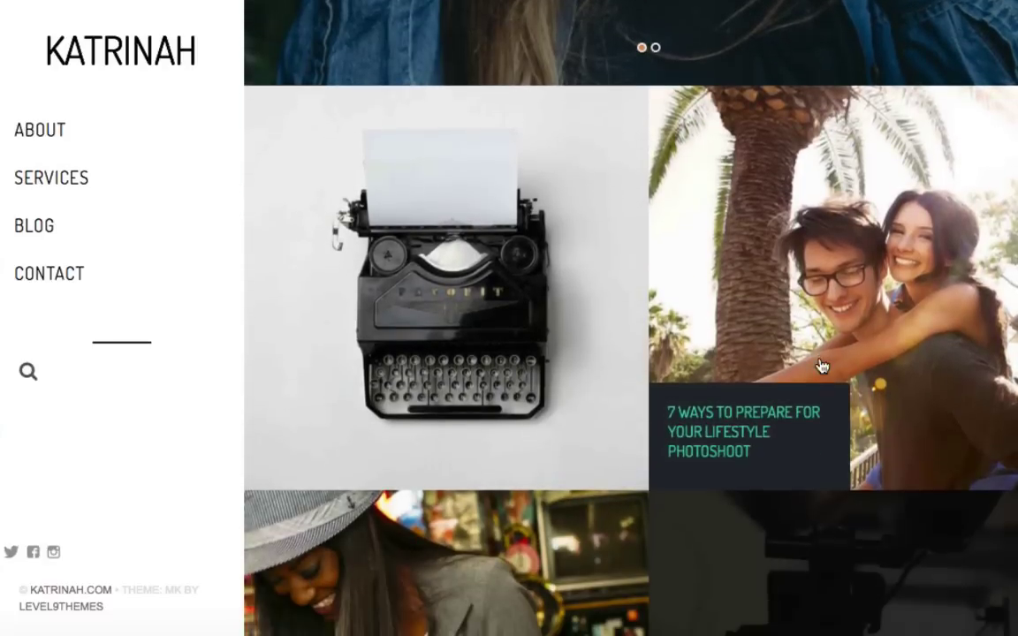
scroll(820, 362, "down", 1)
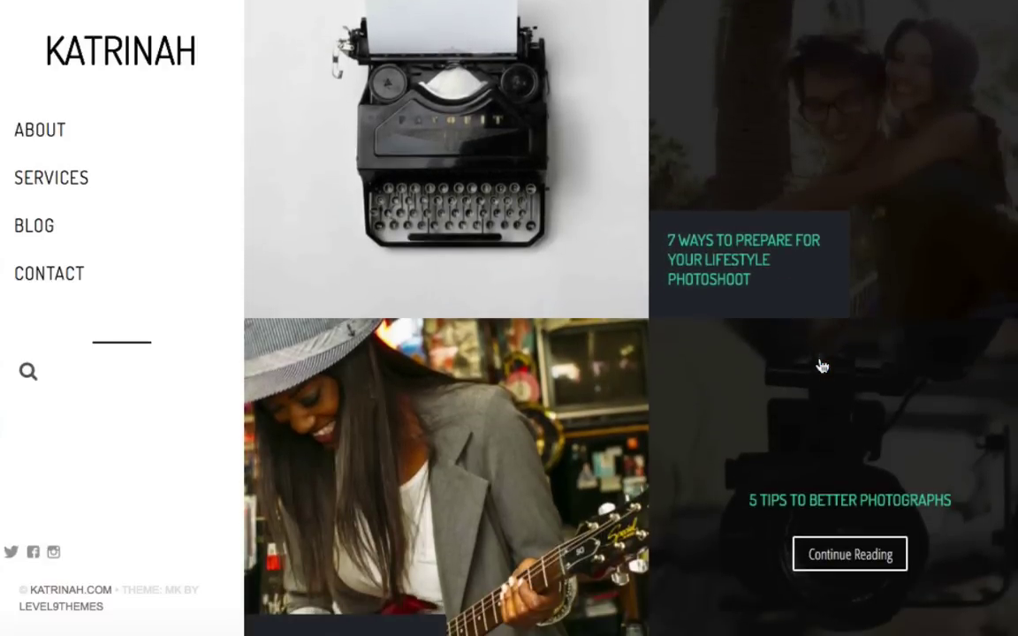
scroll(898, 230, "down", 3)
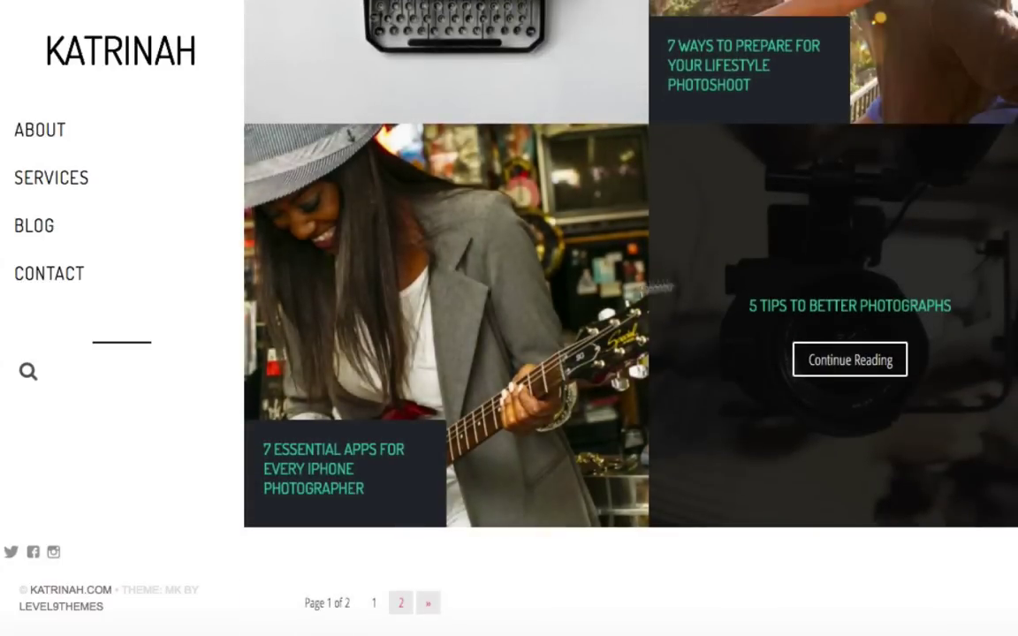
scroll(758, 304, "up", 1)
scroll(758, 304, "up", 10)
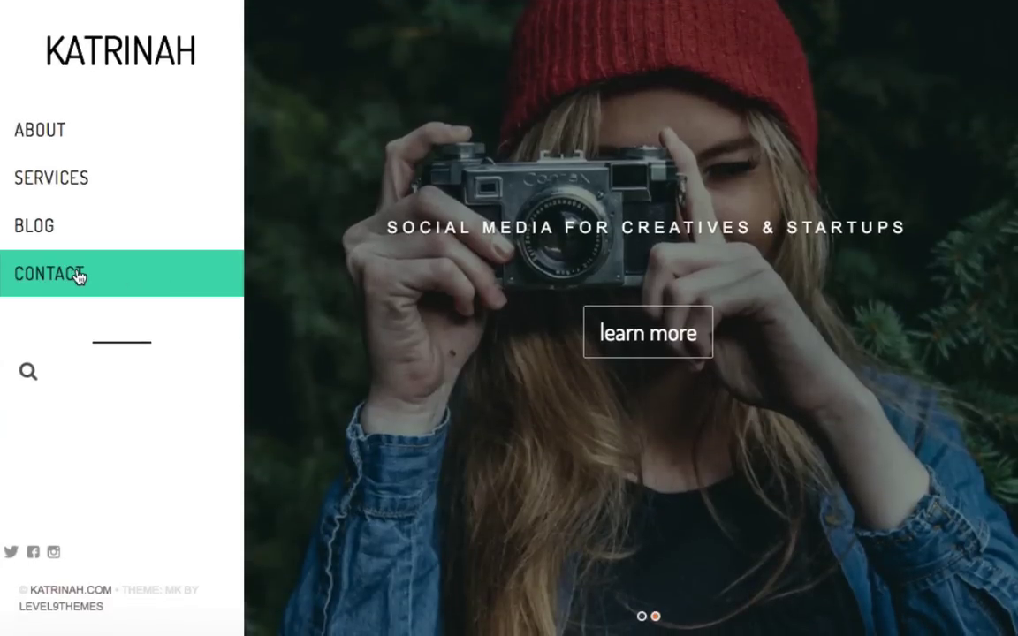
left_click(78, 277)
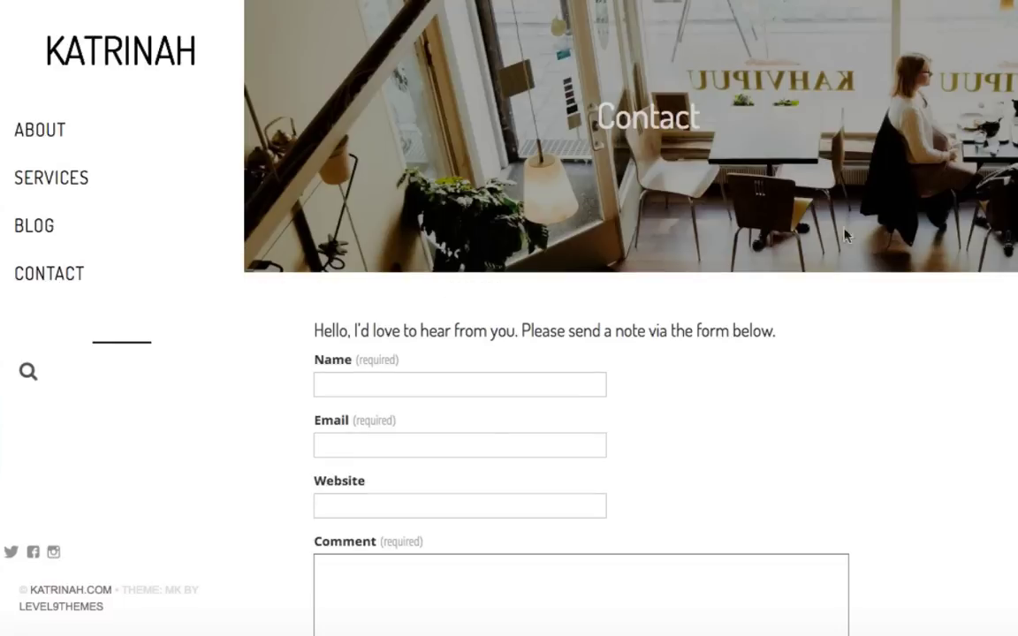
scroll(665, 327, "down", 5)
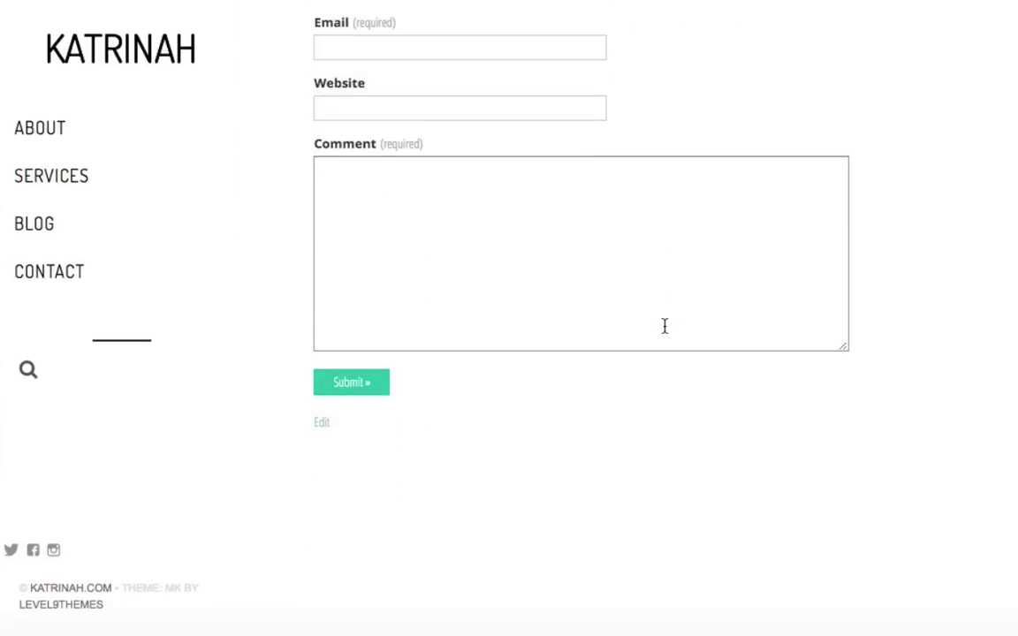
scroll(665, 327, "up", 4)
scroll(665, 327, "up", 2)
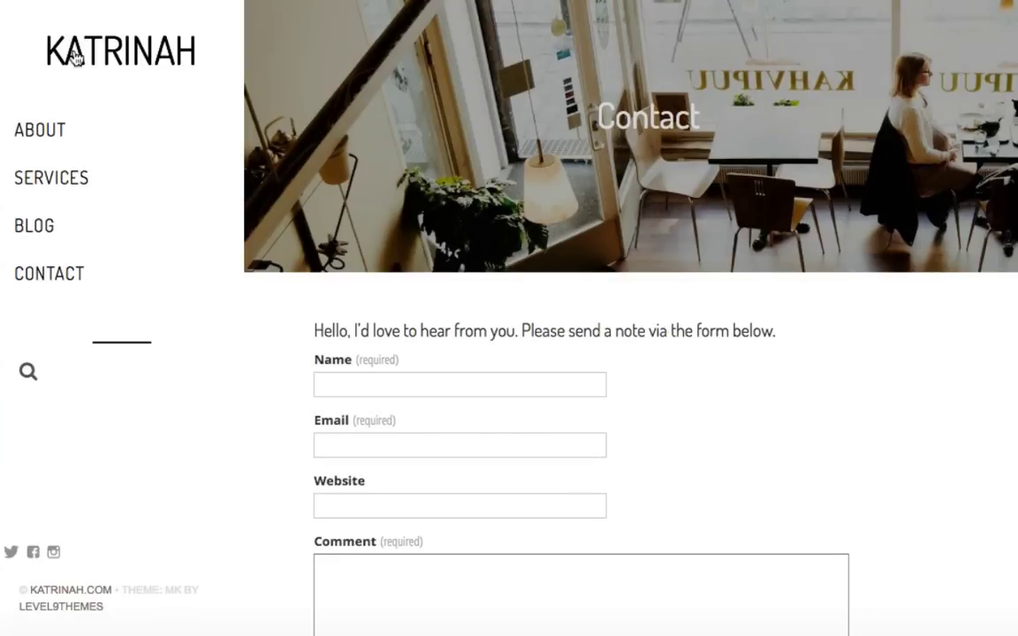
left_click(76, 57)
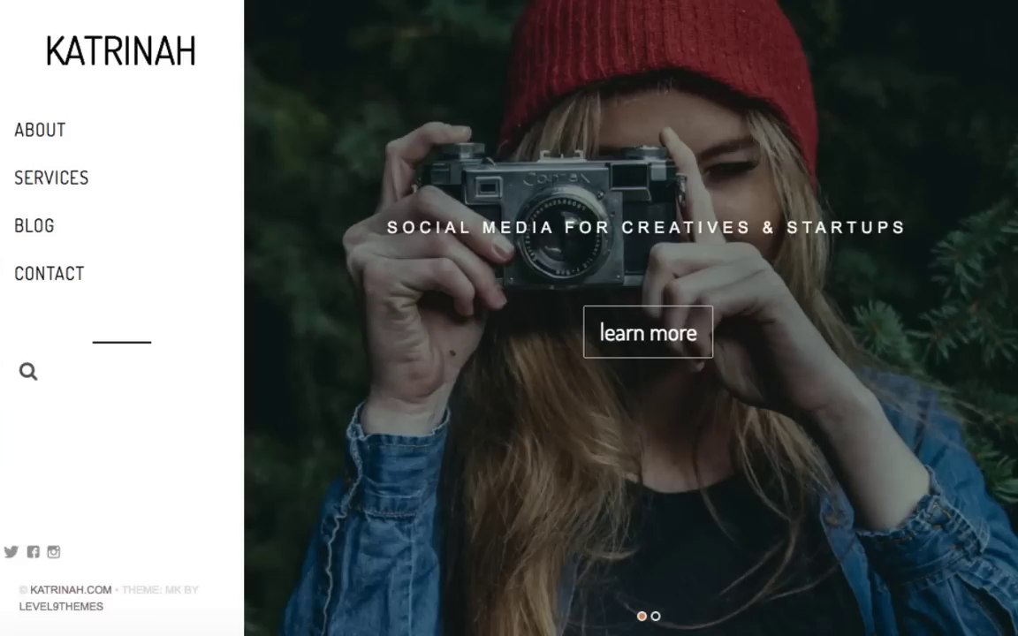